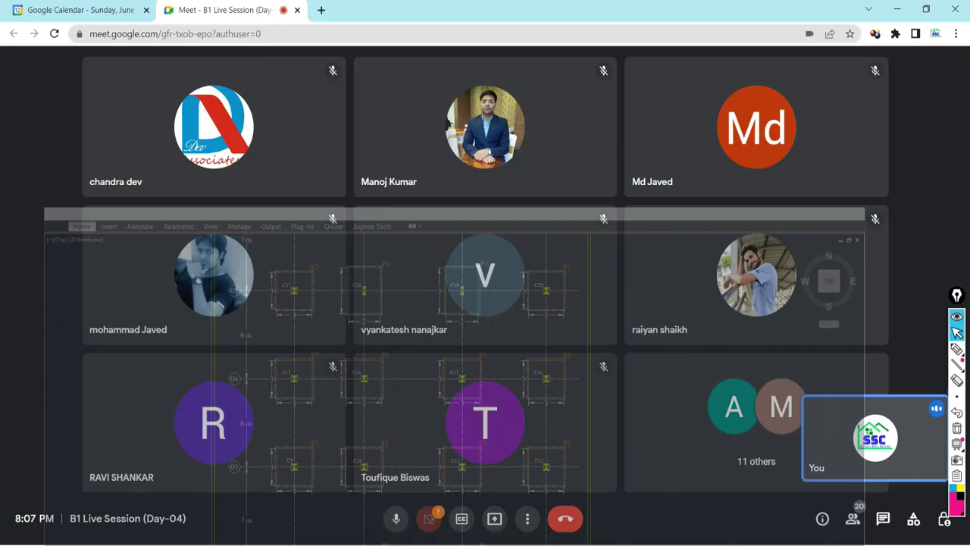
# Share the entire screen in Google Meet and launch SAFE 2016 from the desktop.
pyautogui.click(494, 518)
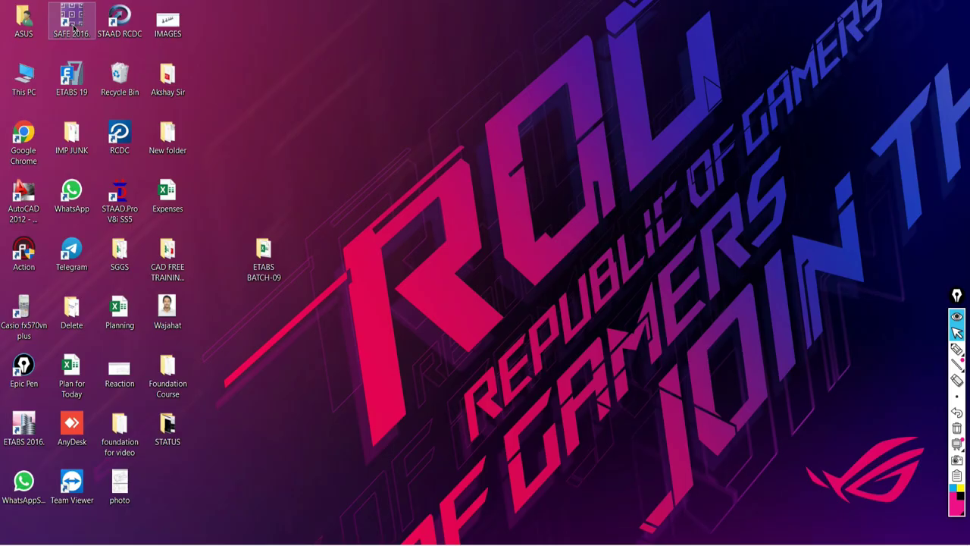
pyautogui.doubleClick(67, 23)
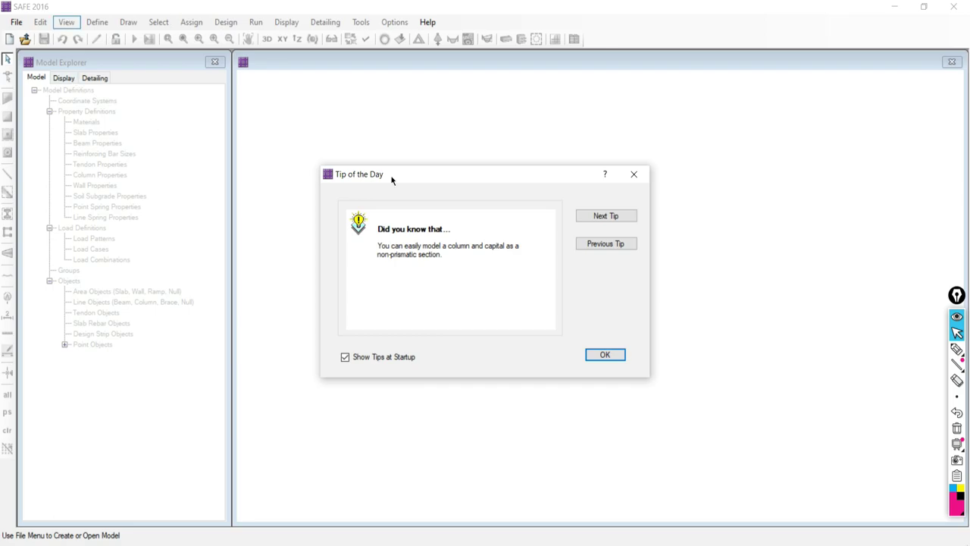
# Close the Tip of the Day, mark up the menu bar with the screen pen, then erase the marks.
pyautogui.click(634, 173)
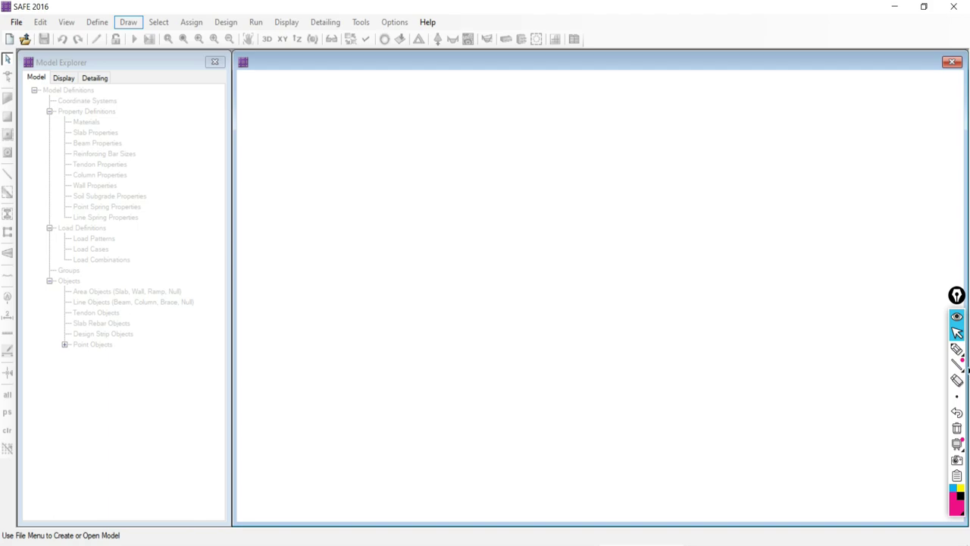
pyautogui.click(956, 349)
pyautogui.moveTo(13, 21)
pyautogui.mouseDown()
pyautogui.moveTo(45, 37)
pyautogui.moveTo(144, 42)
pyautogui.mouseUp()
pyautogui.moveTo(348, 45)
pyautogui.mouseDown()
pyautogui.moveTo(448, 45)
pyautogui.moveTo(456, 22)
pyautogui.moveTo(8, 9)
pyautogui.mouseUp()
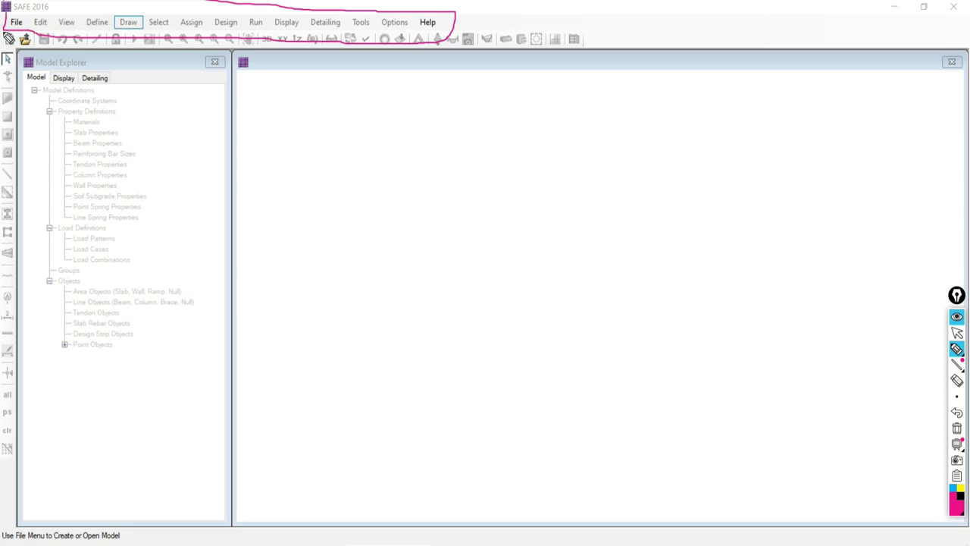
pyautogui.moveTo(119, 53)
pyautogui.mouseDown()
pyautogui.moveTo(600, 51)
pyautogui.moveTo(594, 39)
pyautogui.moveTo(444, 28)
pyautogui.moveTo(16, 26)
pyautogui.mouseUp()
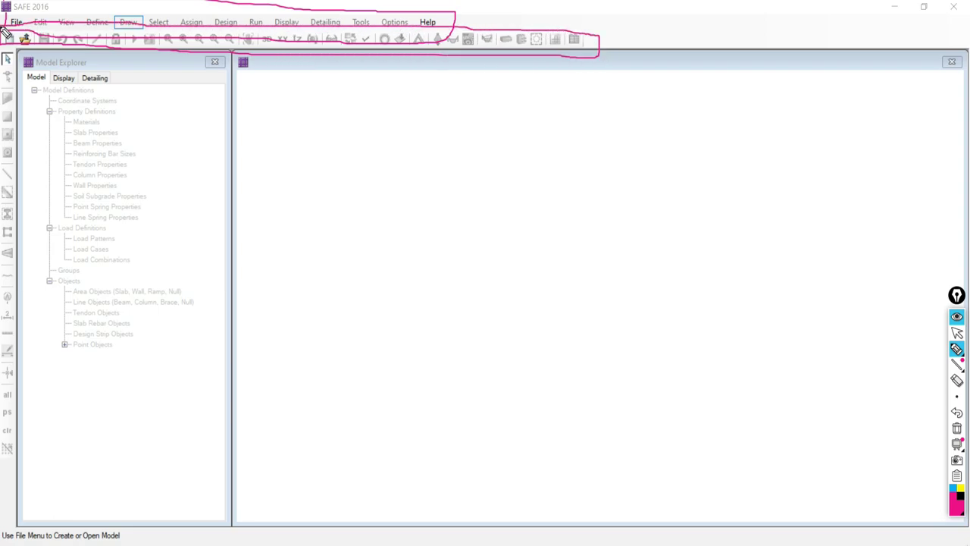
pyautogui.moveTo(571, 44); pyautogui.dragTo(639, 30)
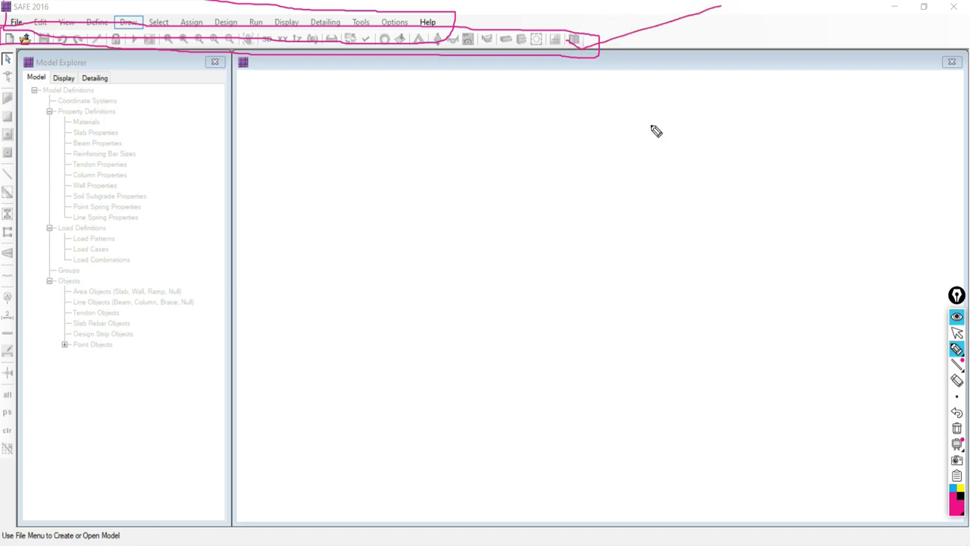
pyautogui.click(956, 415)
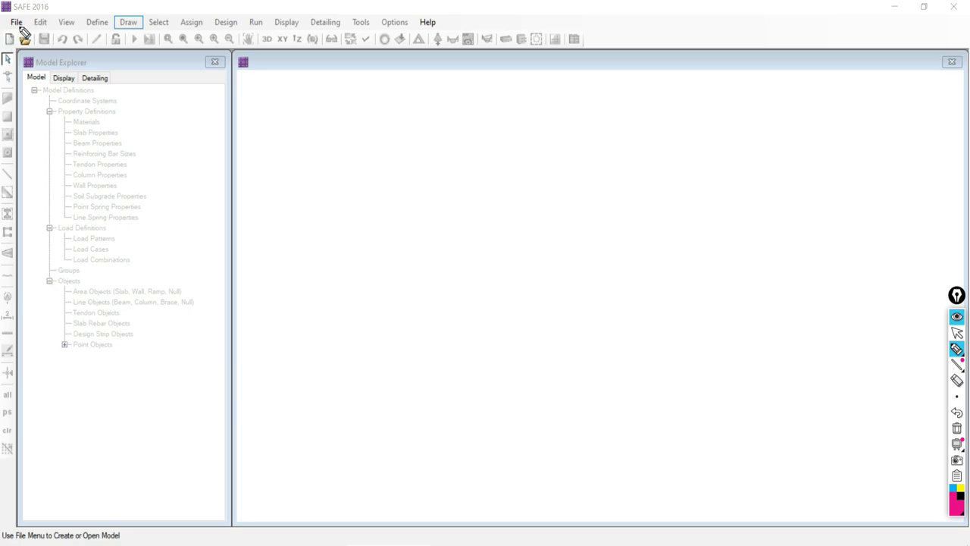
# Annotate the file commands and toolbars with pen marks, then clear them.
pyautogui.moveTo(3, 16)
pyautogui.mouseDown()
pyautogui.moveTo(4, 42)
pyautogui.moveTo(38, 29)
pyautogui.mouseUp()
pyautogui.moveTo(15, 52)
pyautogui.mouseDown()
pyautogui.moveTo(2, 510)
pyautogui.moveTo(20, 523)
pyautogui.moveTo(30, 116)
pyautogui.moveTo(25, 65)
pyautogui.moveTo(17, 46)
pyautogui.moveTo(3, 41)
pyautogui.moveTo(5, 59)
pyautogui.moveTo(156, 42)
pyautogui.mouseUp()
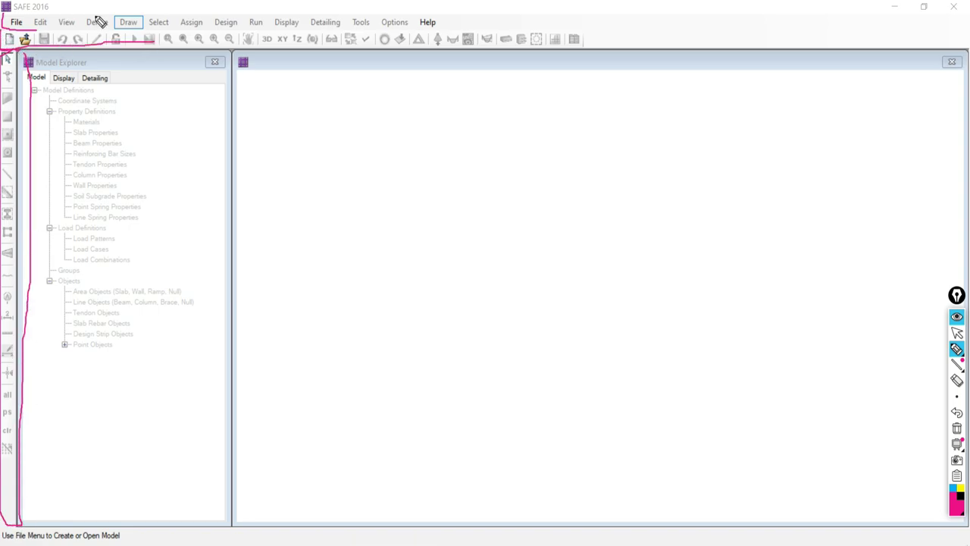
pyautogui.moveTo(3, 26); pyautogui.dragTo(150, 3)
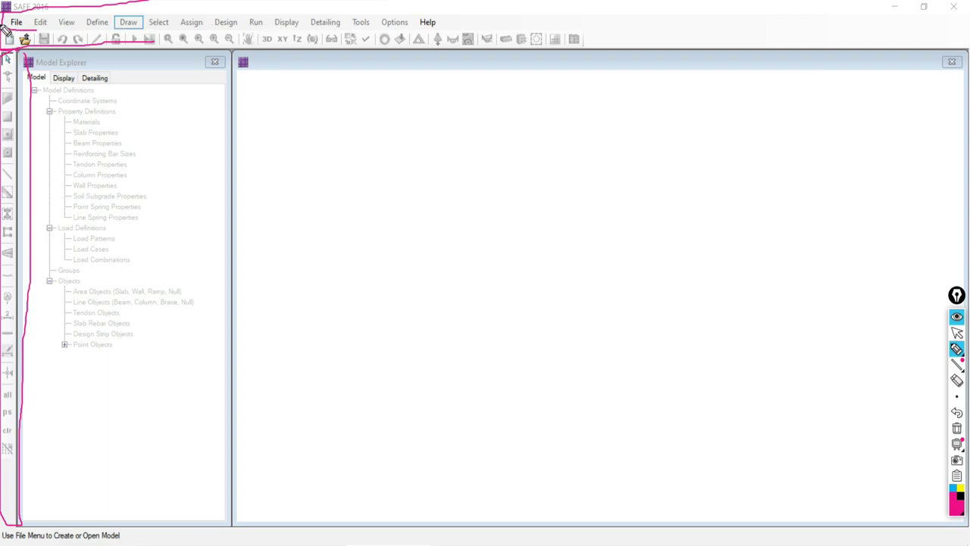
pyautogui.moveTo(7, 31)
pyautogui.mouseDown()
pyautogui.moveTo(365, 56)
pyautogui.moveTo(613, 49)
pyautogui.moveTo(615, 36)
pyautogui.moveTo(437, 23)
pyautogui.moveTo(441, 35)
pyautogui.moveTo(298, 42)
pyautogui.moveTo(34, 33)
pyautogui.moveTo(6, 43)
pyautogui.mouseUp()
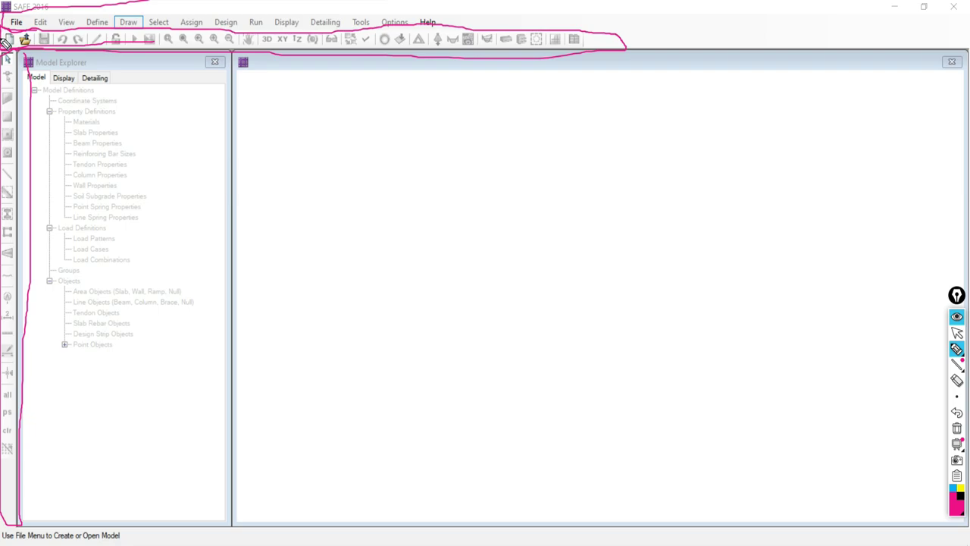
pyautogui.moveTo(440, 46)
pyautogui.mouseDown()
pyautogui.moveTo(447, 55)
pyautogui.moveTo(521, 9)
pyautogui.mouseUp()
pyautogui.moveTo(238, 35); pyautogui.dragTo(312, 2)
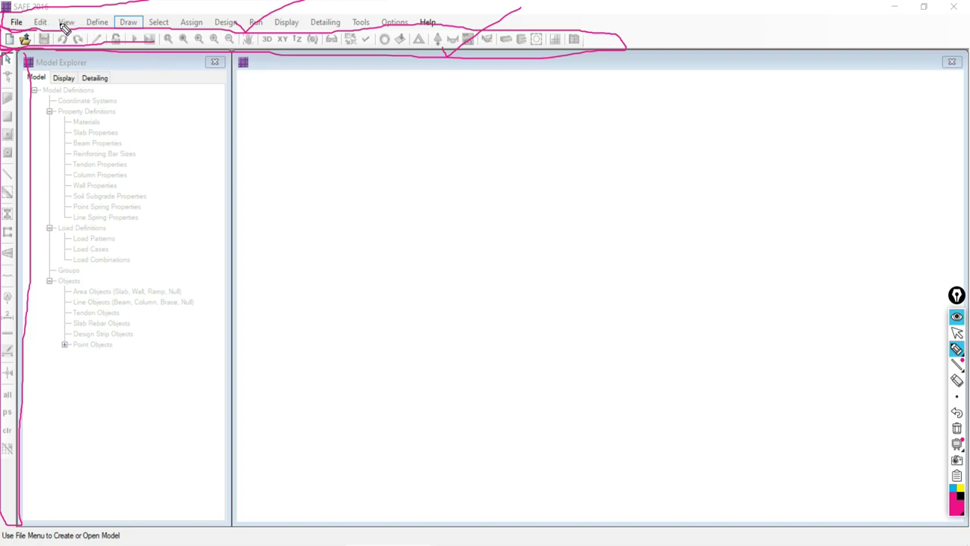
pyautogui.click(956, 429)
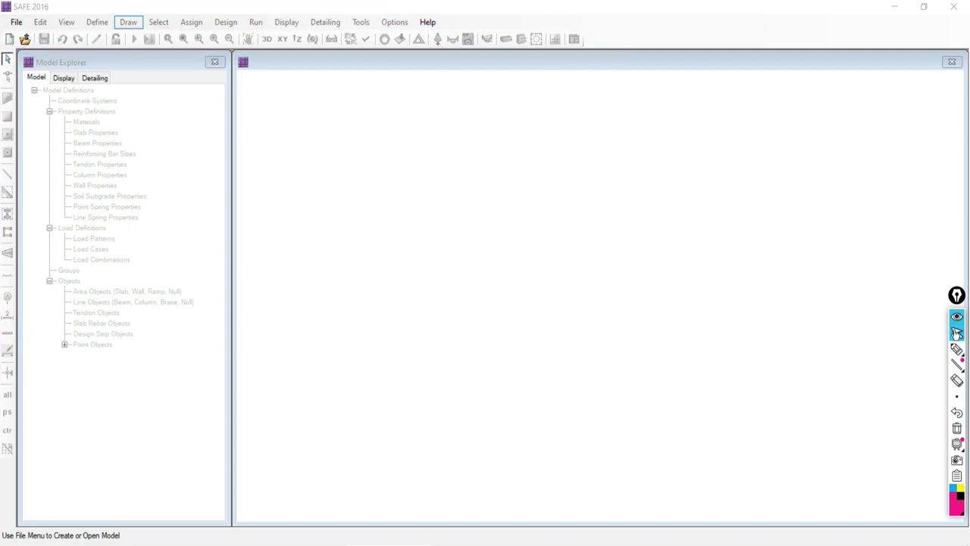
# Clear the pen marks and open SAFE's File menu.
pyautogui.click(956, 332)
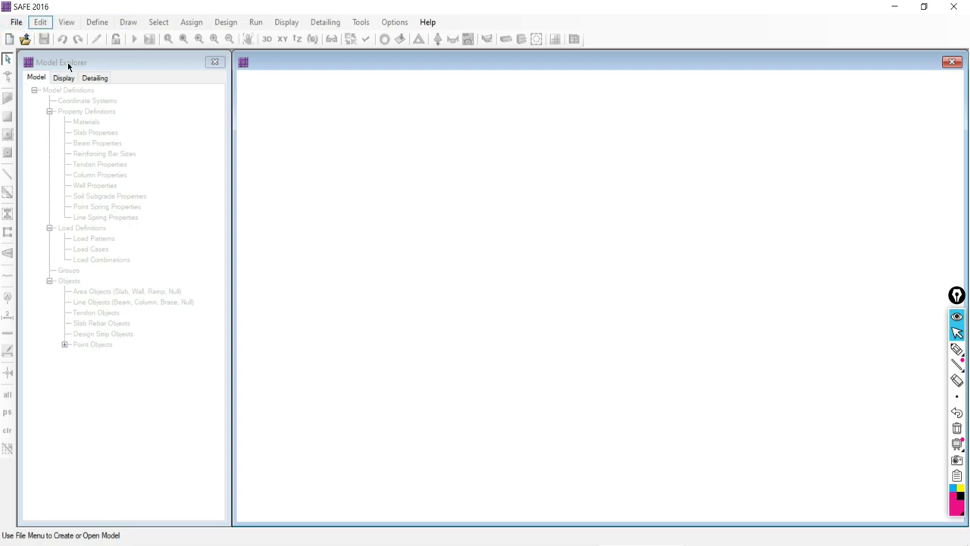
pyautogui.click(16, 24)
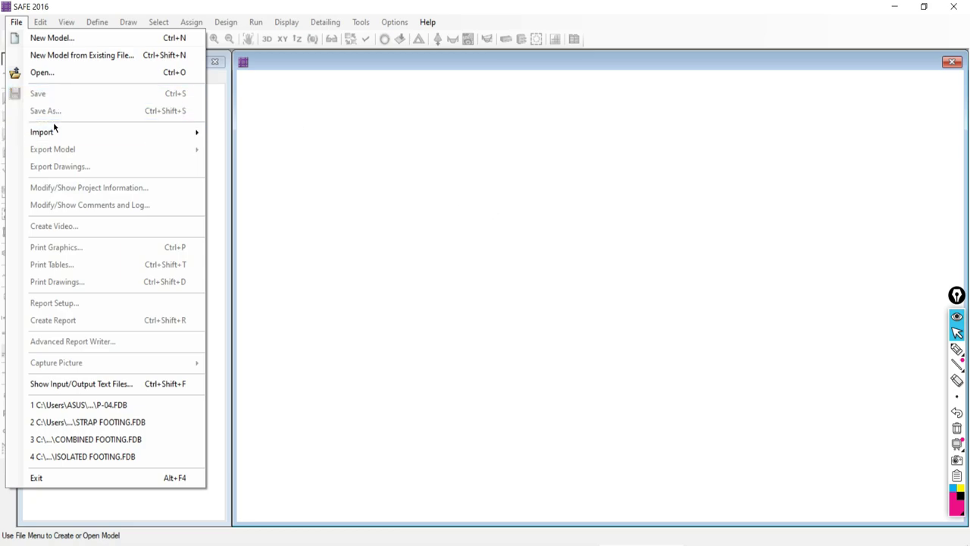
# Start File > Import > SAFE .F2K File, then cancel the Import Safe Text File dialog.
pyautogui.moveTo(124, 134)
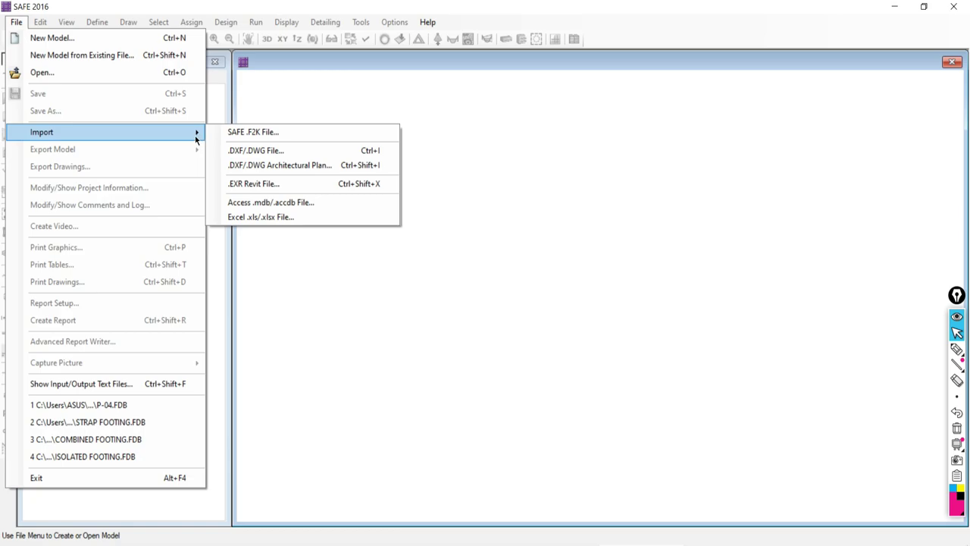
pyautogui.click(244, 133)
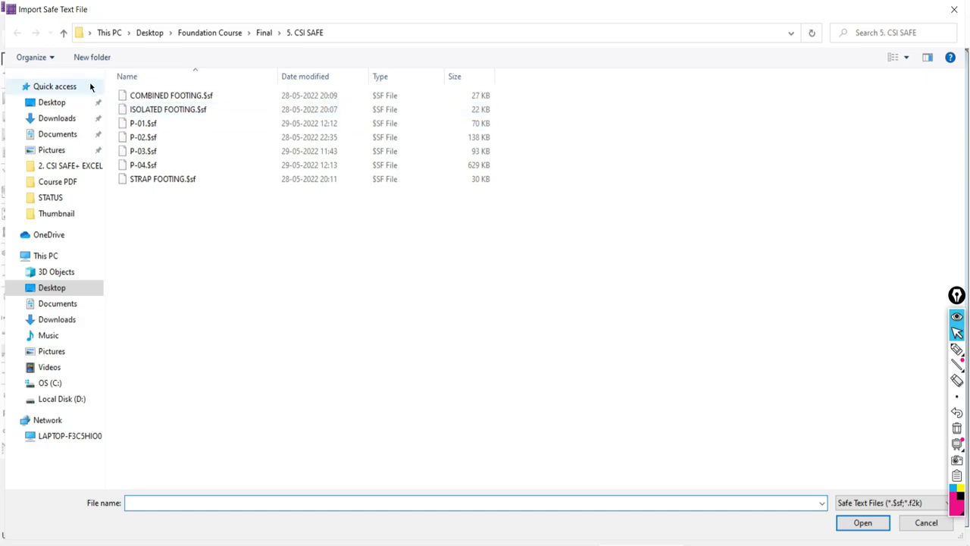
pyautogui.click(926, 523)
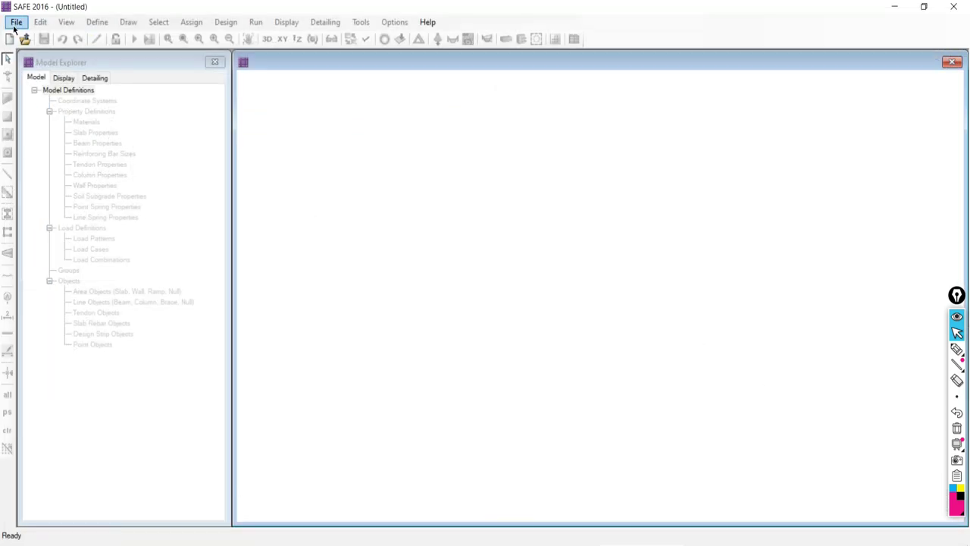
# Preview the New Model templates without choosing, then browse saved .FDB models via File > Open.
pyautogui.click(15, 22)
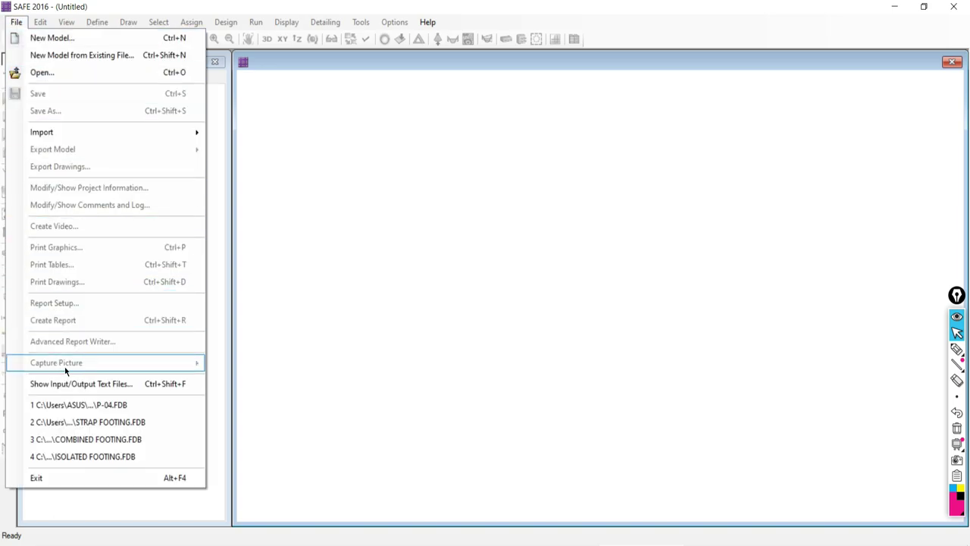
pyautogui.click(47, 40)
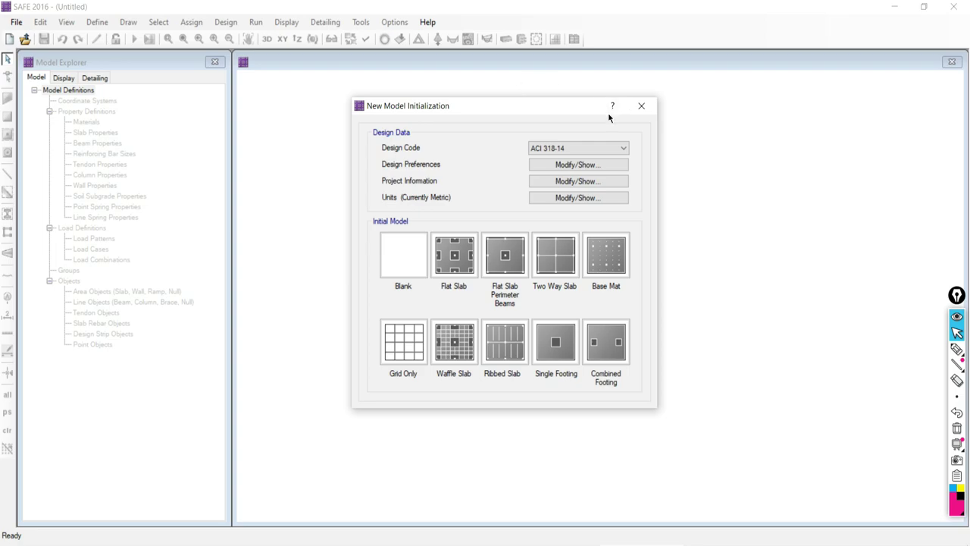
pyautogui.click(643, 106)
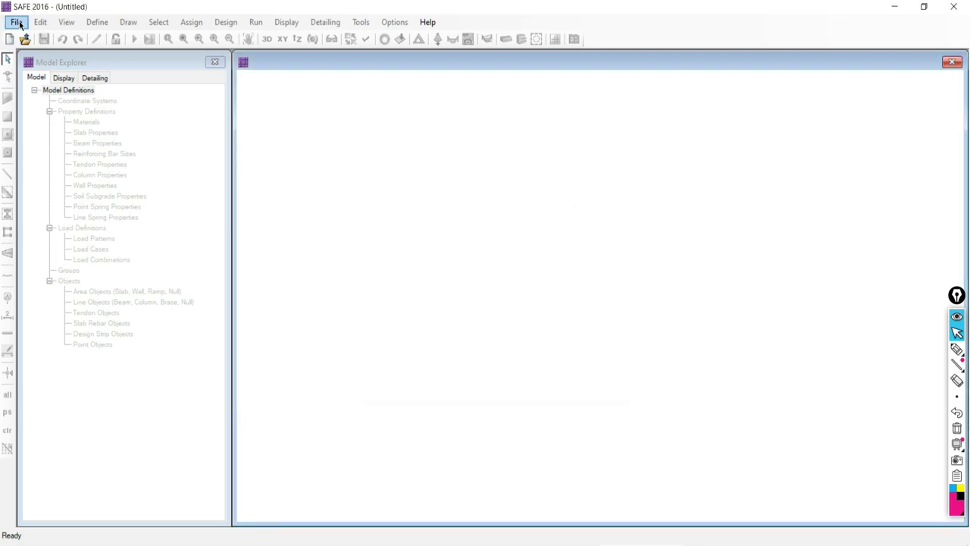
pyautogui.click(16, 22)
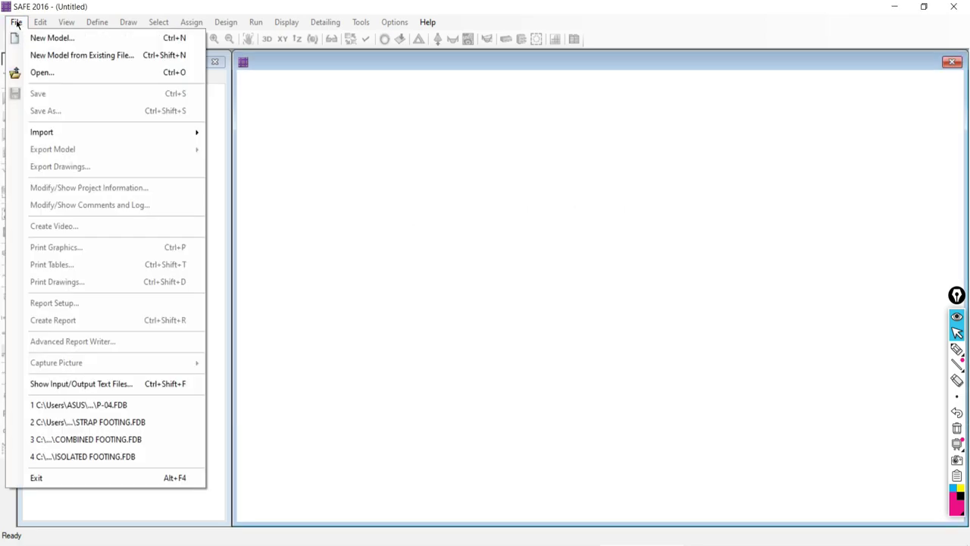
pyautogui.click(41, 72)
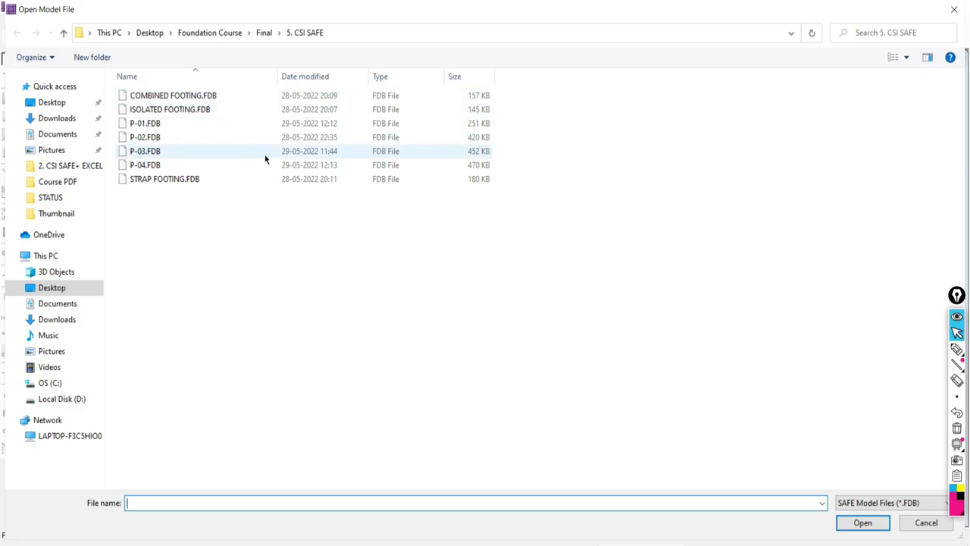
pyautogui.click(926, 522)
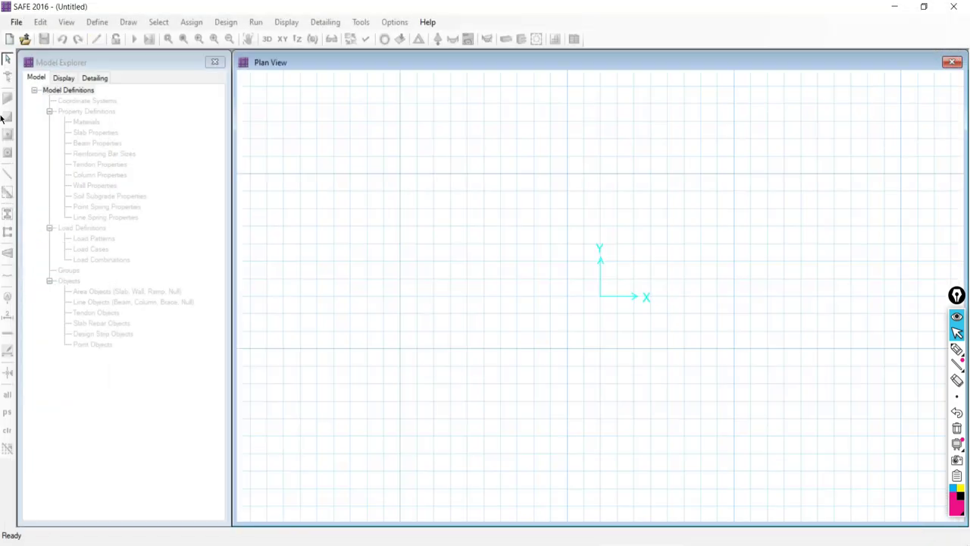
pyautogui.click(16, 22)
pyautogui.moveTo(35, 134)
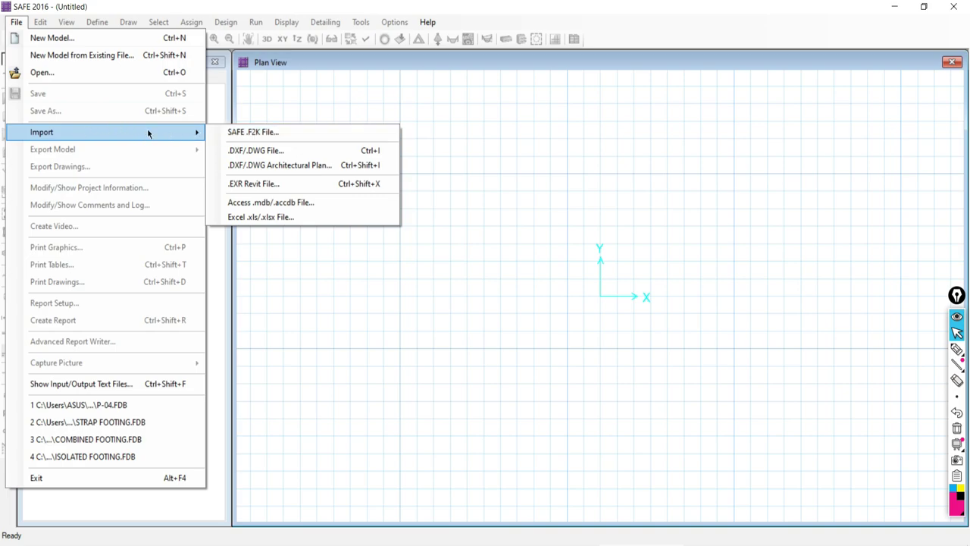
pyautogui.click(242, 132)
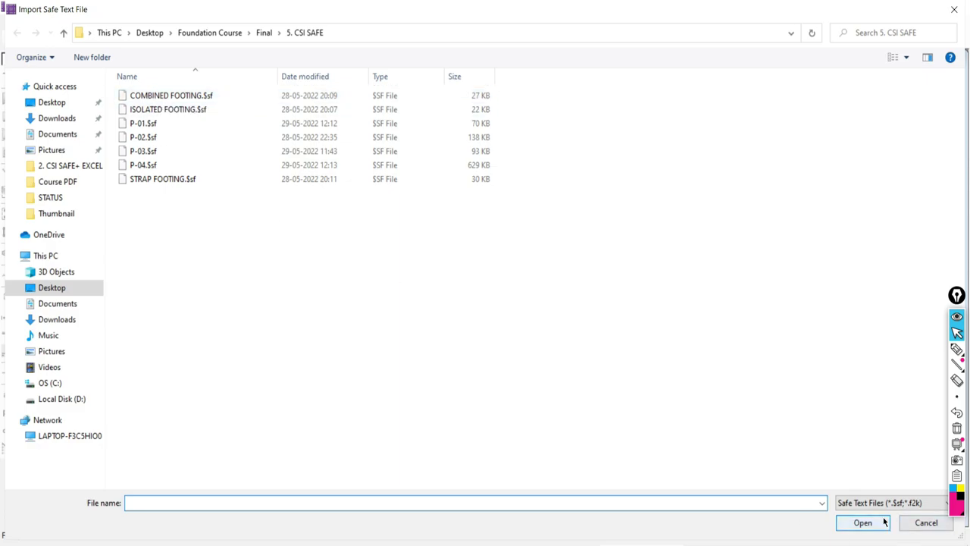
pyautogui.click(926, 522)
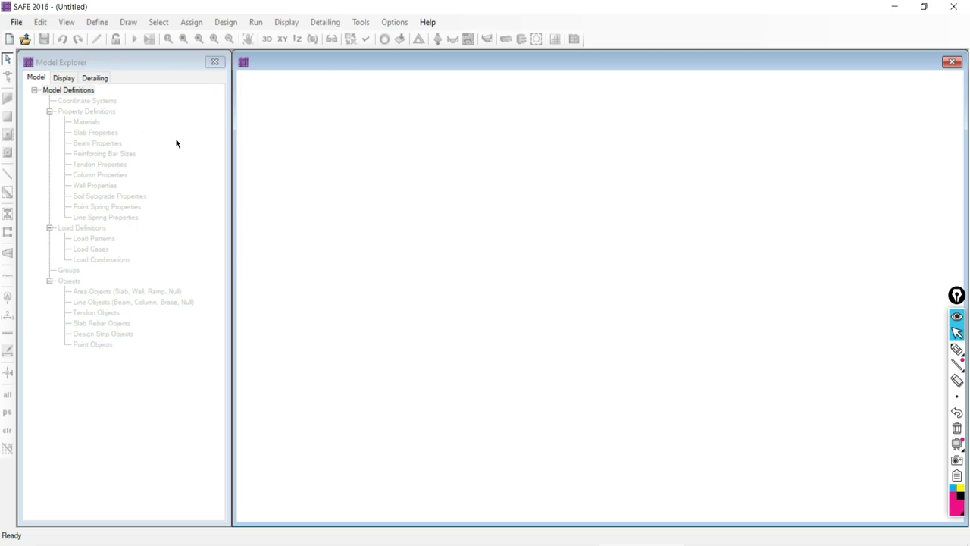
# Close the Model Explorer panel so the untitled model view is unobstructed.
pyautogui.click(215, 62)
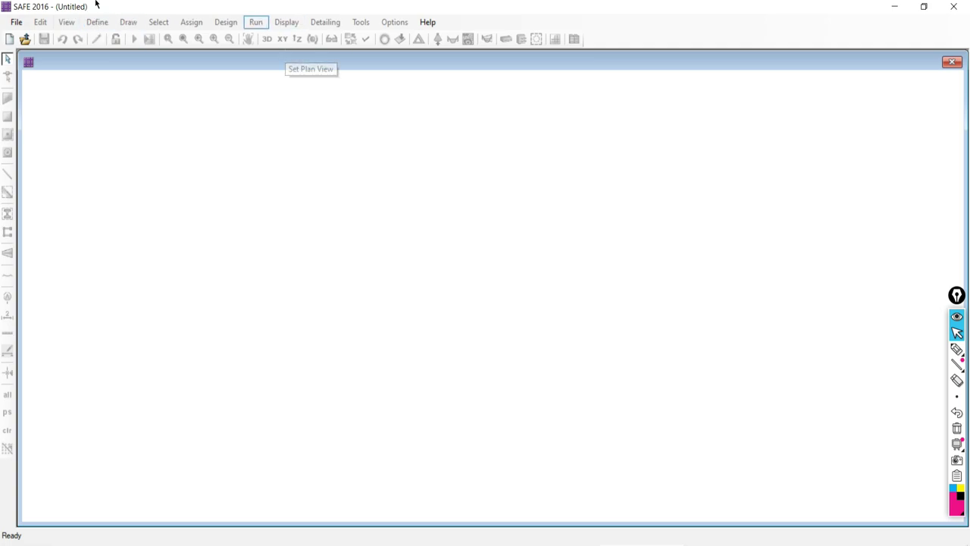
# Open the New Model Initialization dialog from the File menu and reposition it.
pyautogui.click(14, 23)
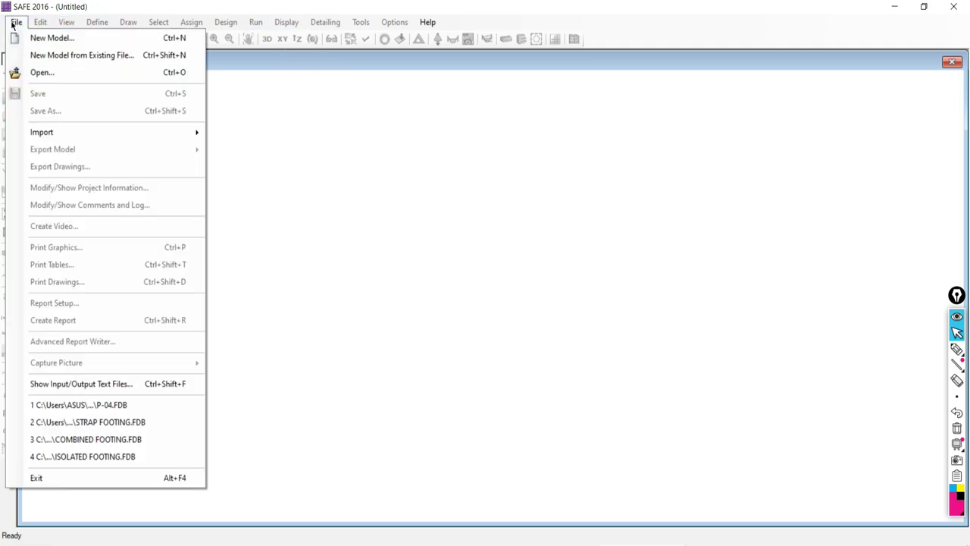
pyautogui.click(56, 40)
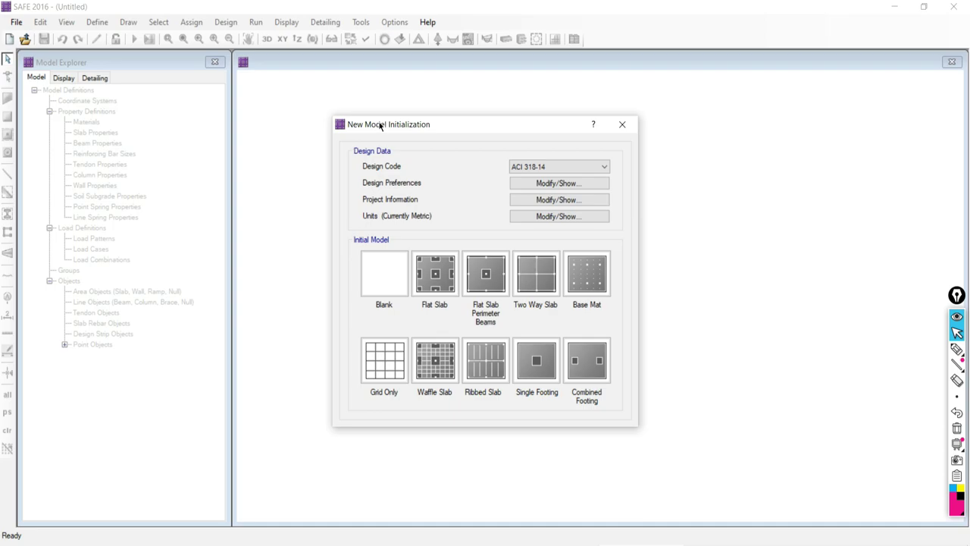
pyautogui.click(622, 124)
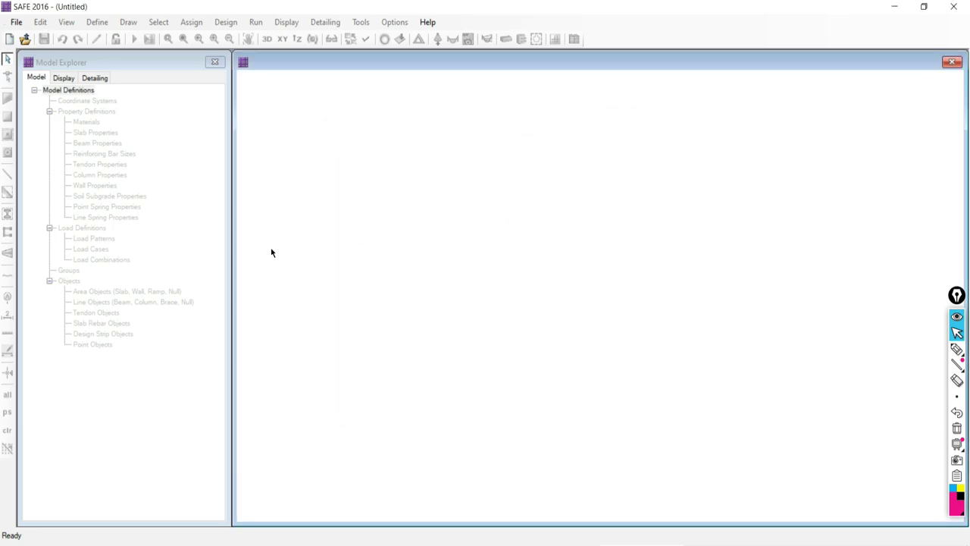
pyautogui.click(16, 22)
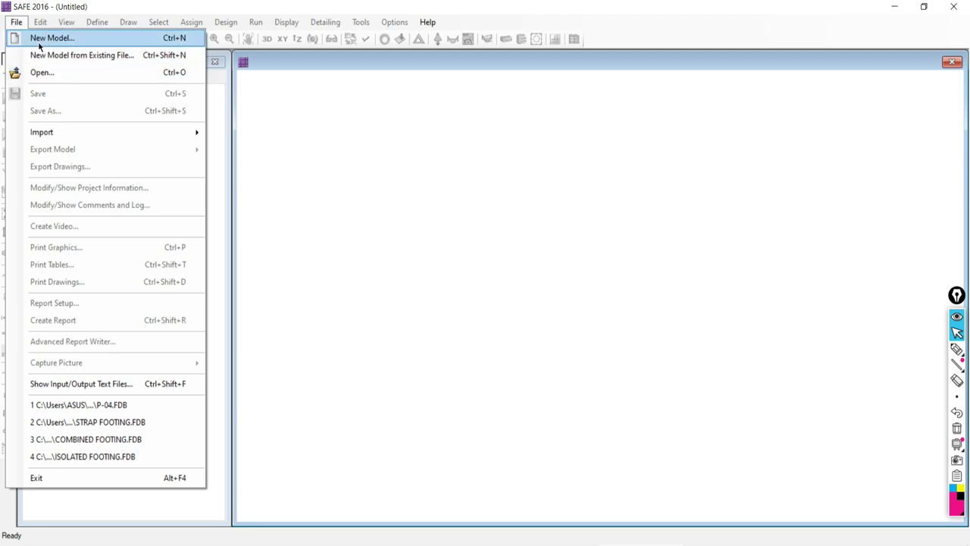
pyautogui.click(40, 39)
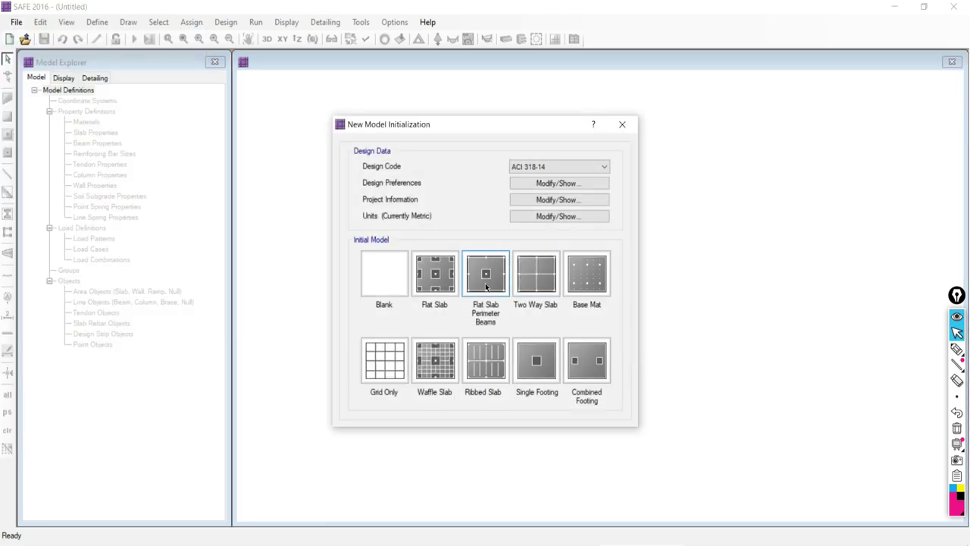
pyautogui.moveTo(352, 132); pyautogui.dragTo(369, 94)
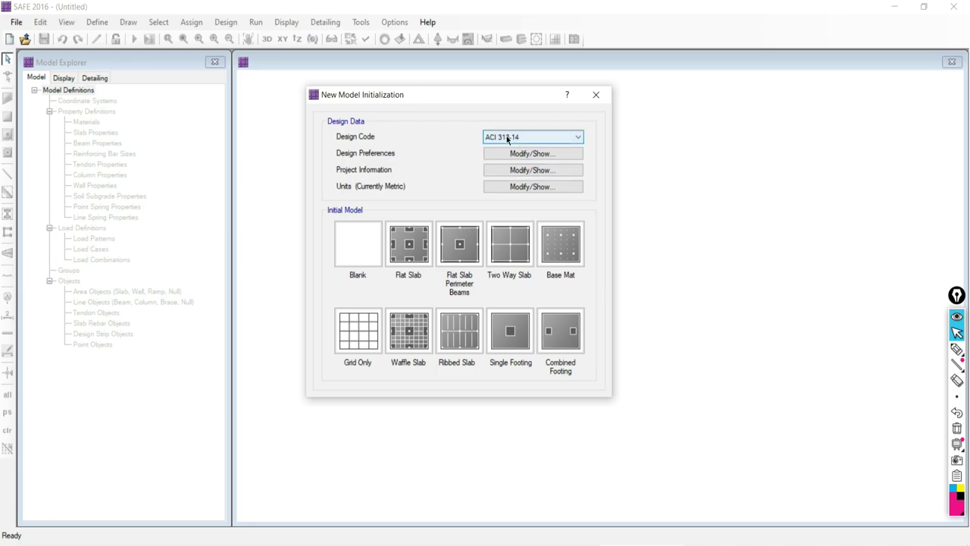
# Dismiss the Meet screen-sharing warning, then set the Design Code to IS 456-2000.
pyautogui.hotkey('alt', 'Tab')
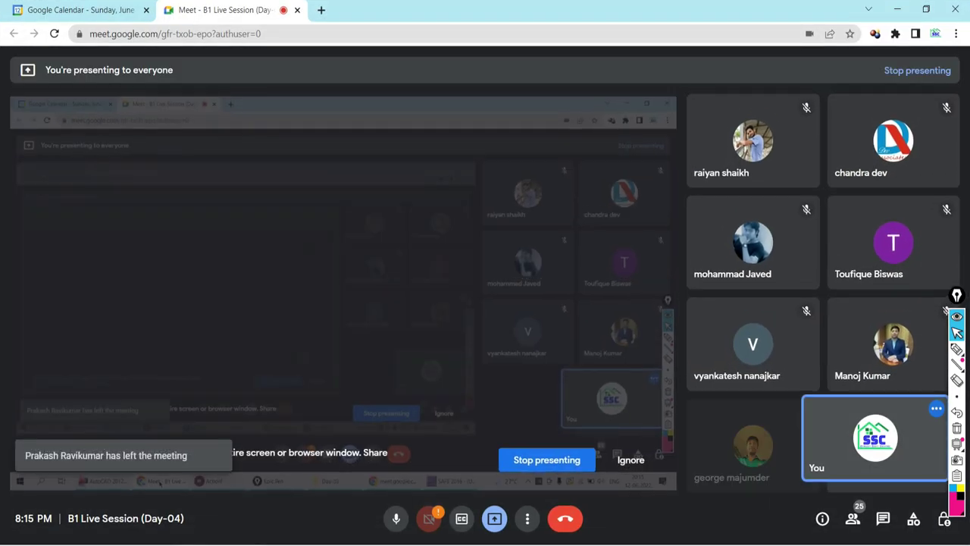
pyautogui.click(628, 461)
pyautogui.hotkey('alt', 'Tab')
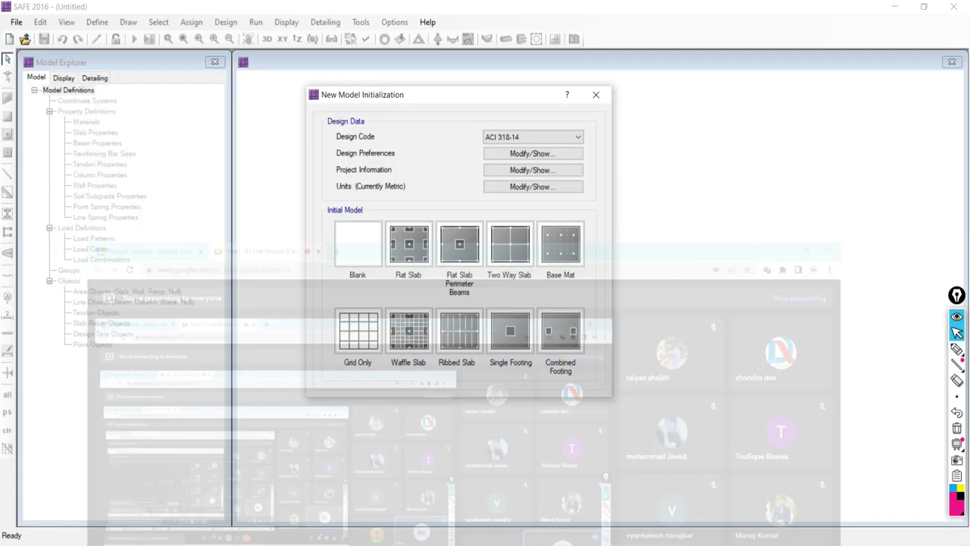
pyautogui.moveTo(475, 105); pyautogui.dragTo(446, 89)
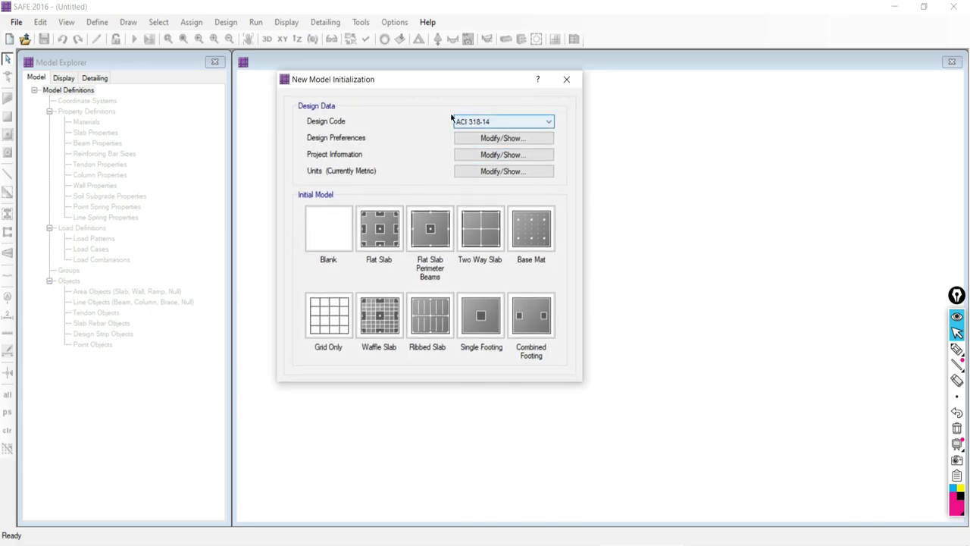
pyautogui.click(472, 123)
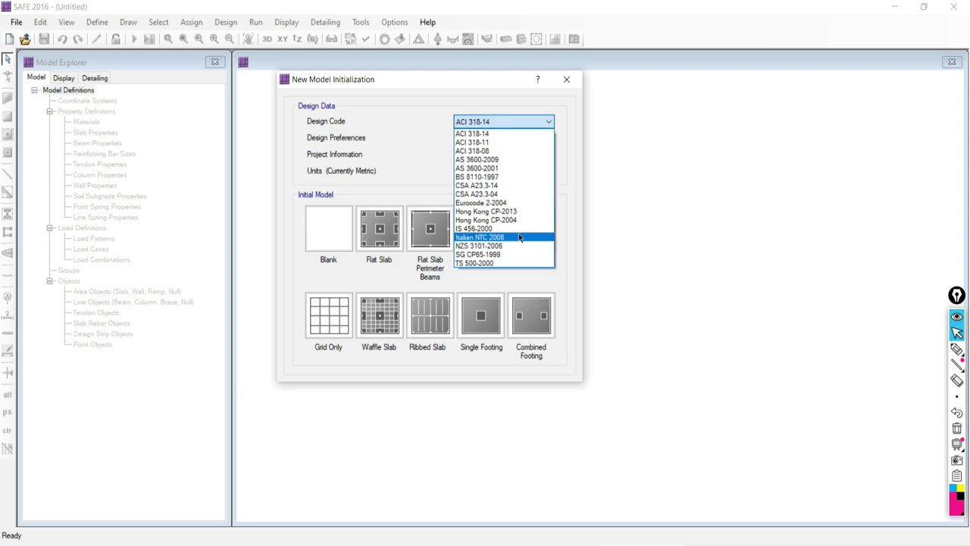
pyautogui.click(472, 229)
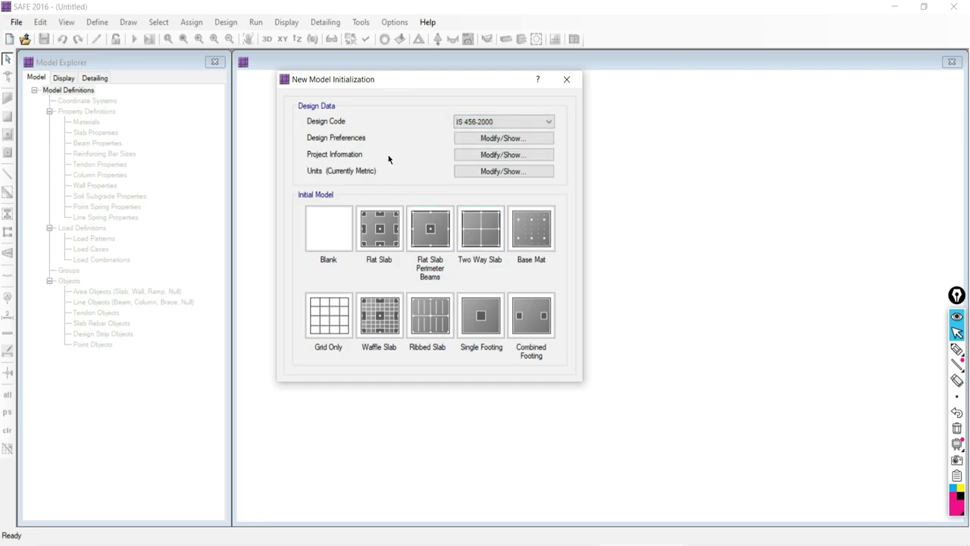
pyautogui.click(465, 137)
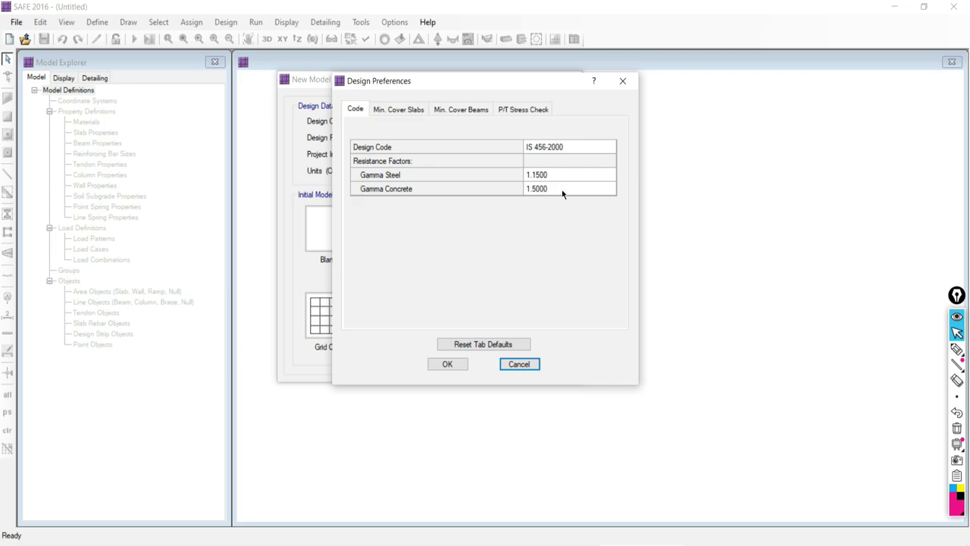
pyautogui.click(538, 190)
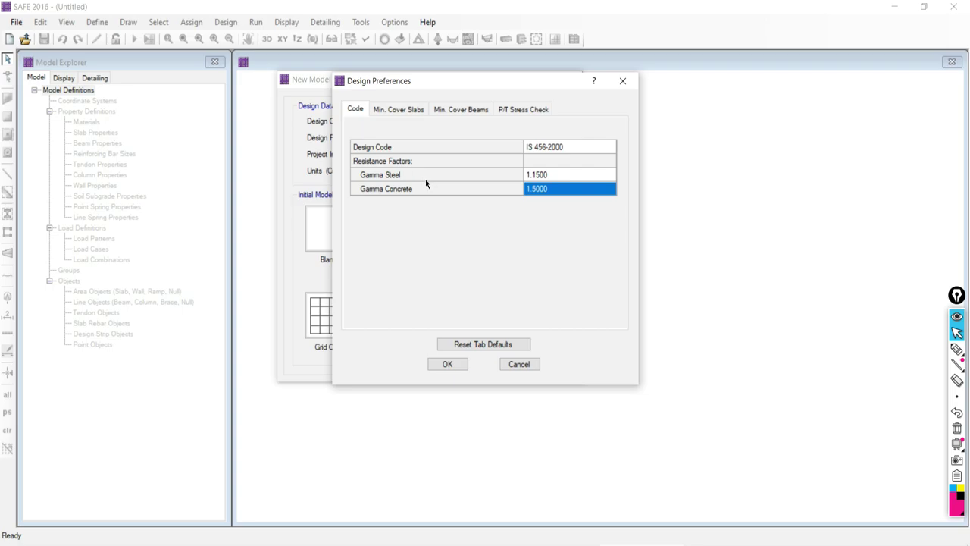
pyautogui.click(539, 179)
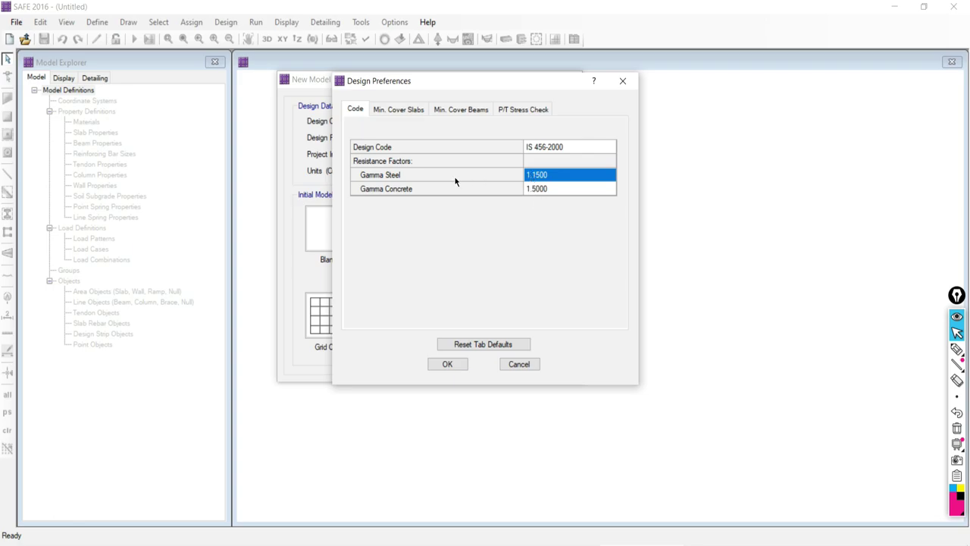
pyautogui.click(432, 177)
pyautogui.click(528, 176)
pyautogui.click(535, 190)
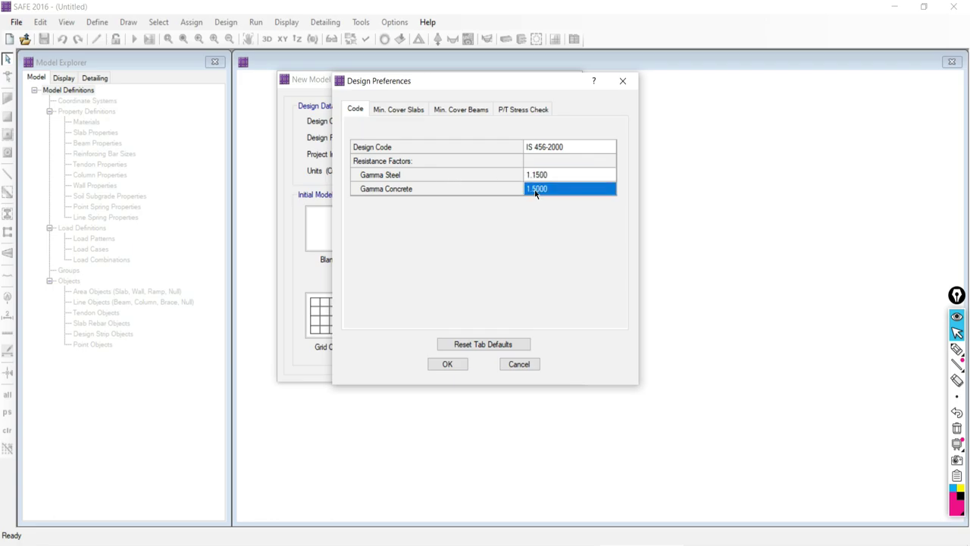
pyautogui.click(395, 111)
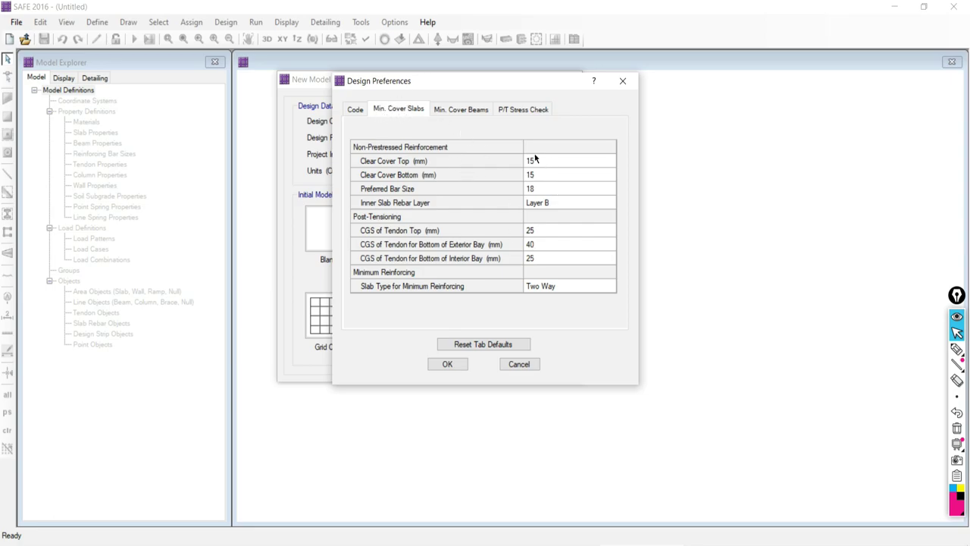
pyautogui.moveTo(482, 83); pyautogui.dragTo(705, 75)
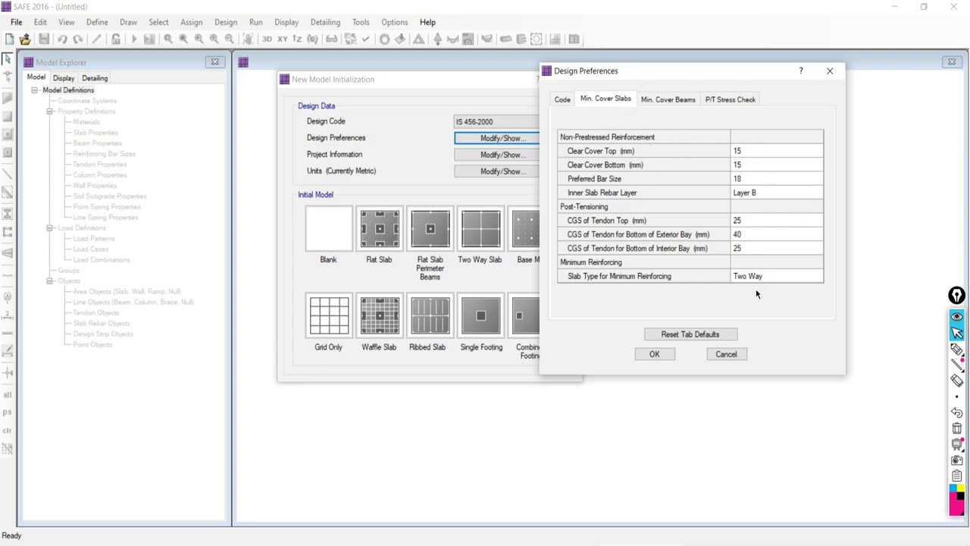
pyautogui.click(654, 354)
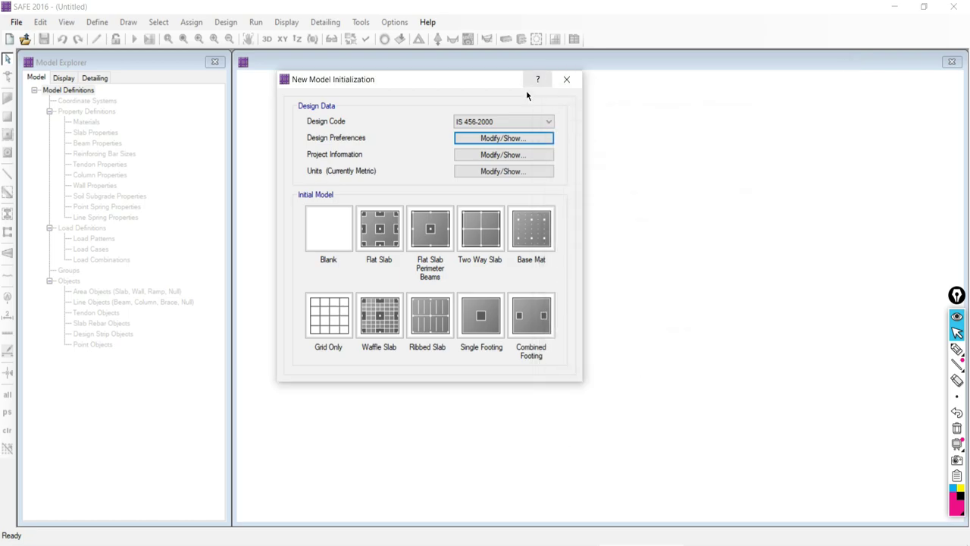
# Open Design Preferences, check the Min. Cover Slabs tab, and close it.
pyautogui.click(493, 139)
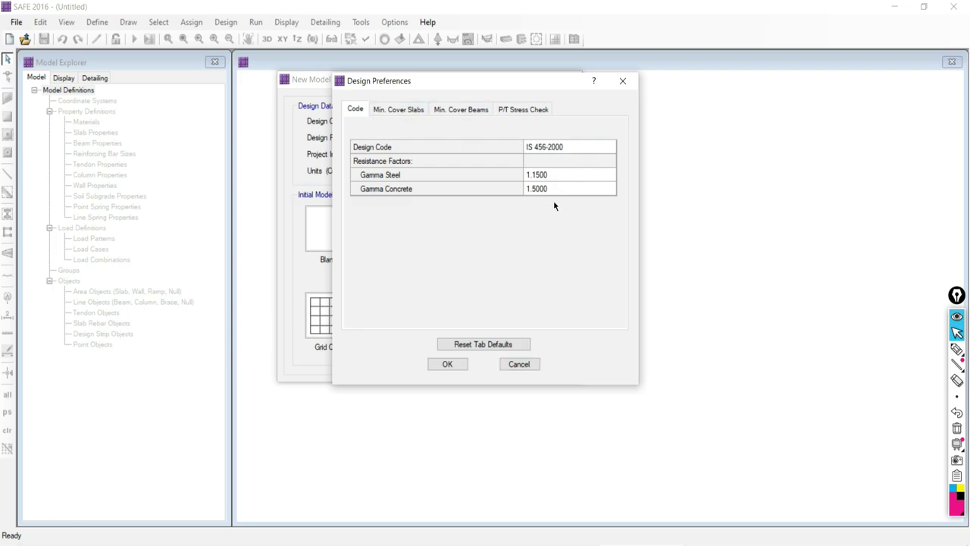
pyautogui.click(402, 109)
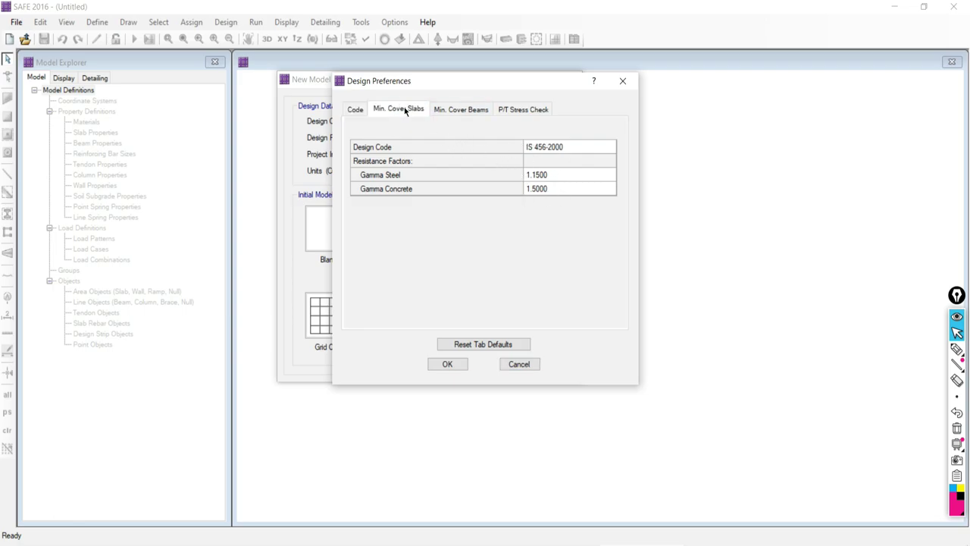
pyautogui.moveTo(446, 86); pyautogui.dragTo(436, 82)
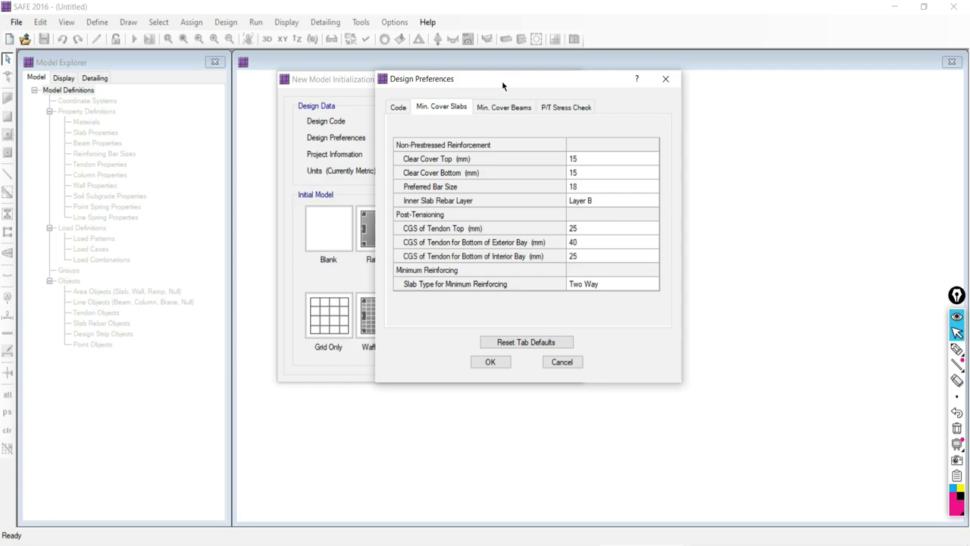
pyautogui.moveTo(480, 79); pyautogui.dragTo(519, 65)
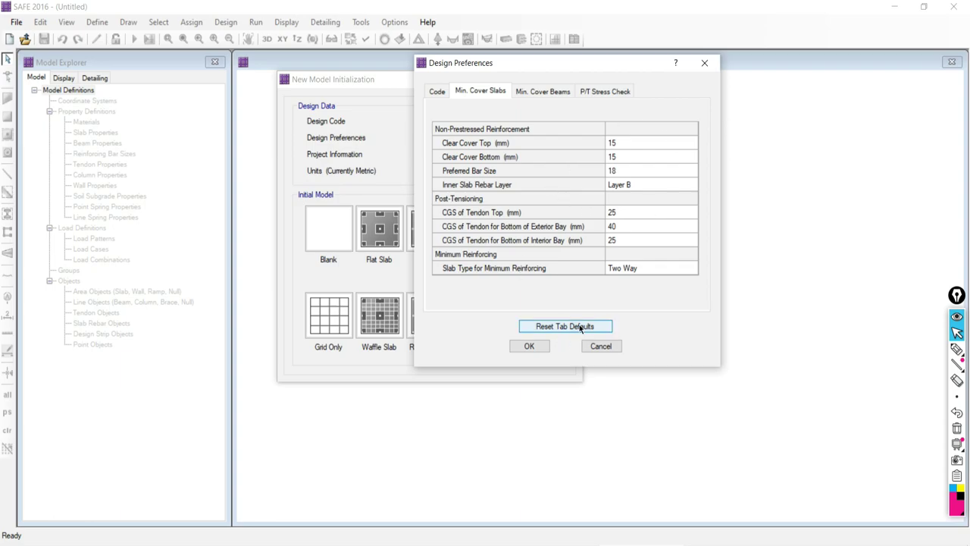
pyautogui.click(704, 66)
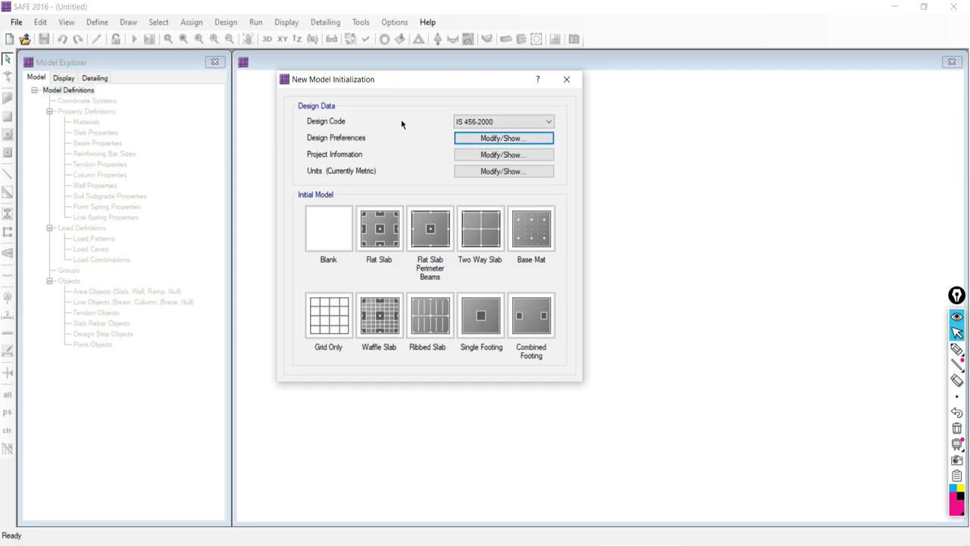
# Reopen Design Preferences and switch between the design code and slab cover tabs.
pyautogui.click(476, 140)
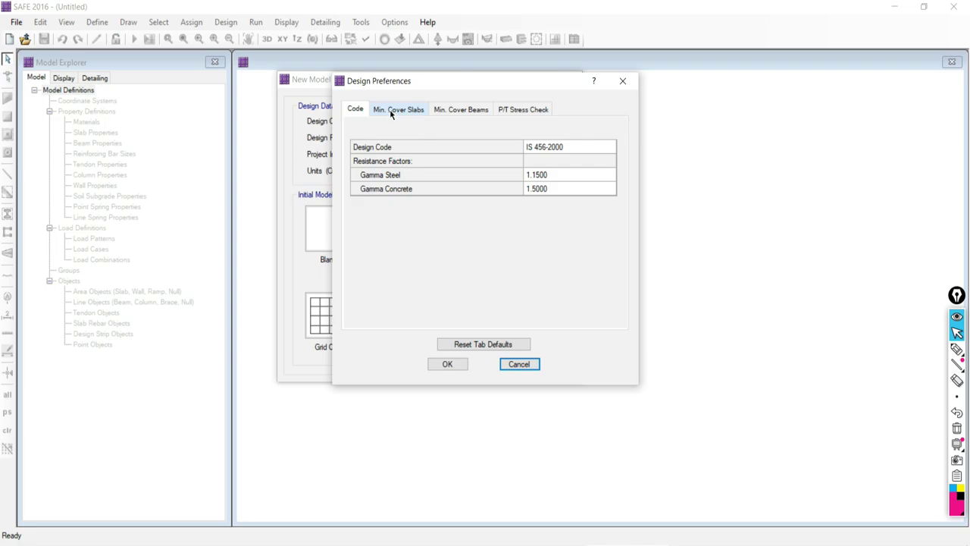
pyautogui.click(212, 545)
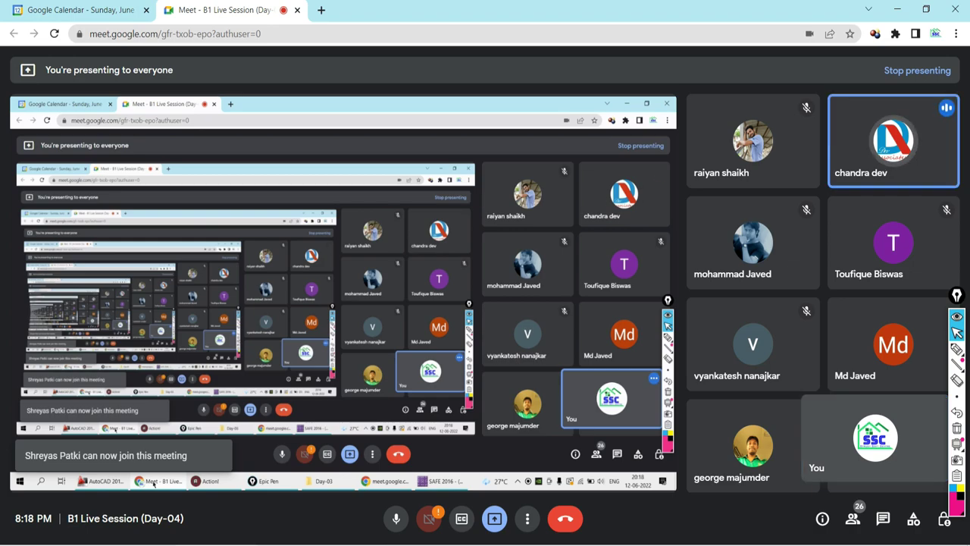
pyautogui.hotkey('alt', 'Tab')
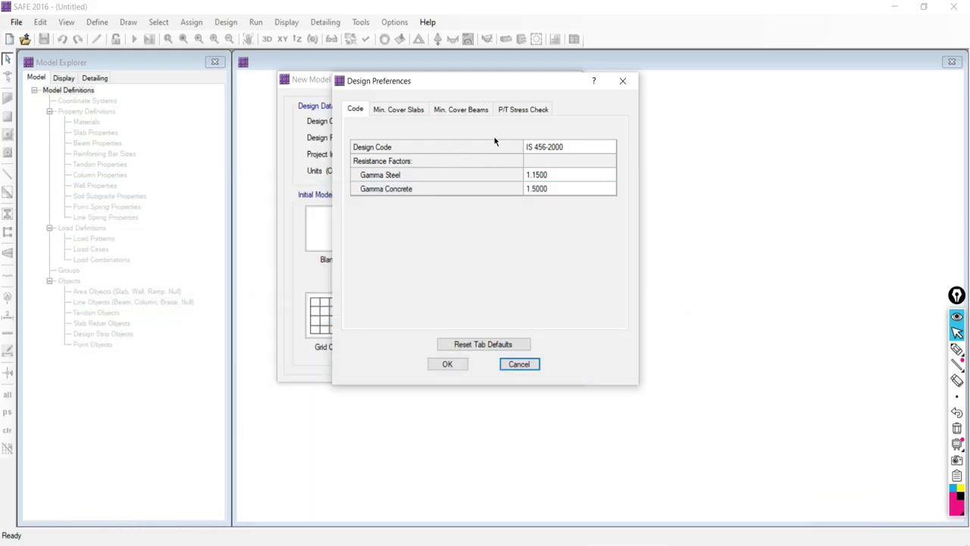
pyautogui.click(397, 109)
pyautogui.click(355, 109)
pyautogui.click(397, 109)
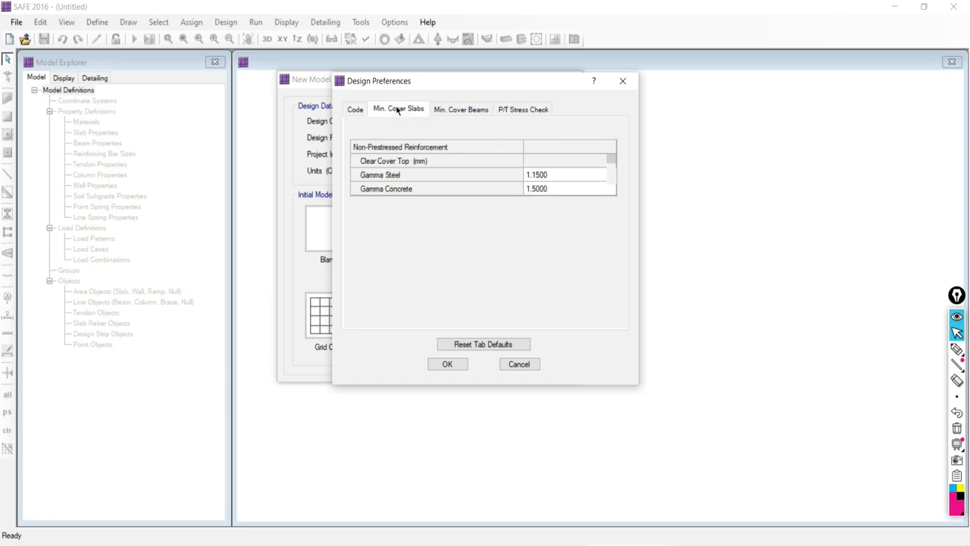
pyautogui.click(355, 111)
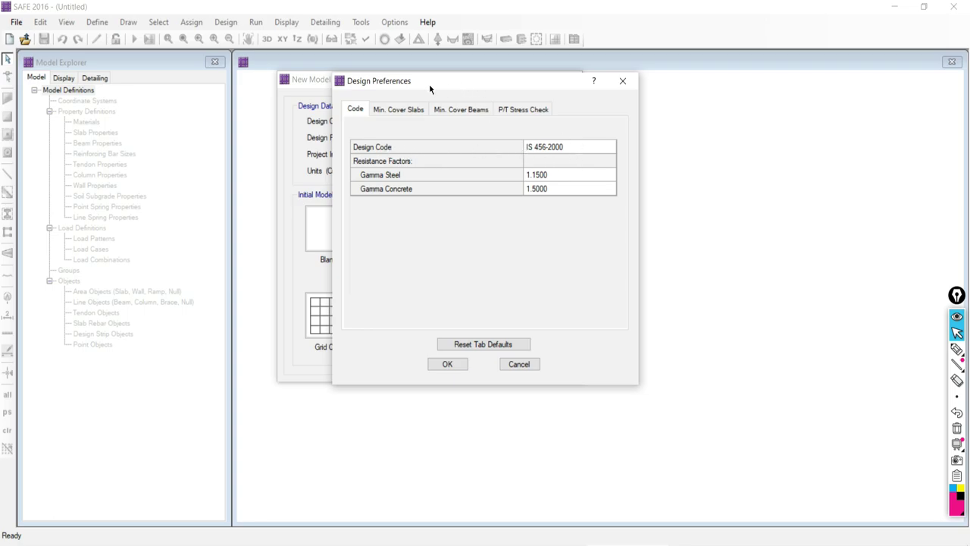
pyautogui.moveTo(448, 79); pyautogui.dragTo(448, 136)
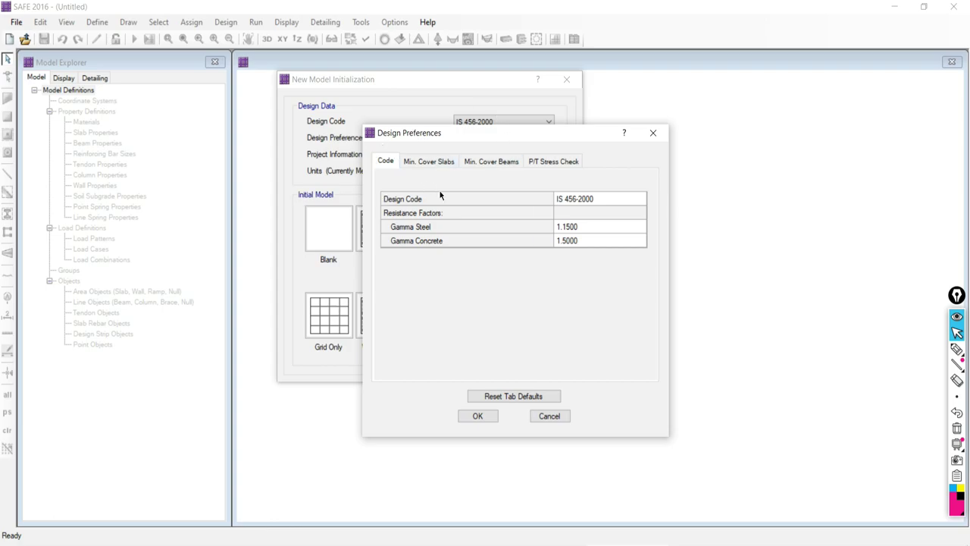
pyautogui.moveTo(420, 136); pyautogui.dragTo(417, 128)
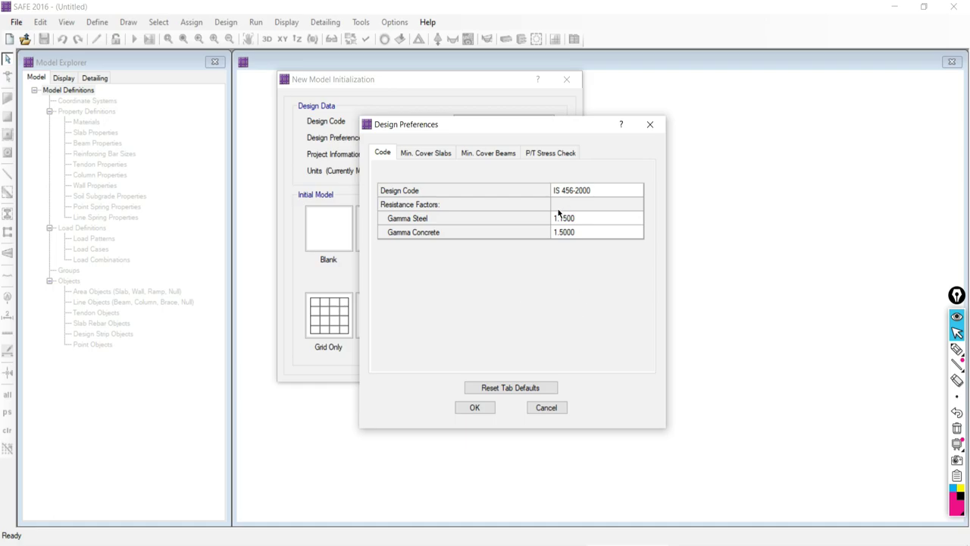
# Review the Min. Cover Slabs and Min. Cover Beams tabs, then accept with OK.
pyautogui.click(410, 154)
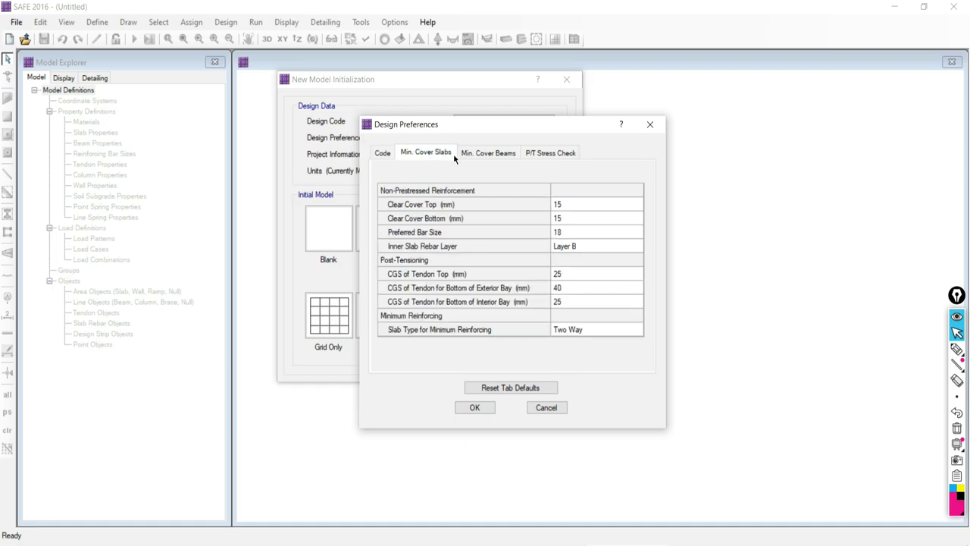
pyautogui.click(487, 154)
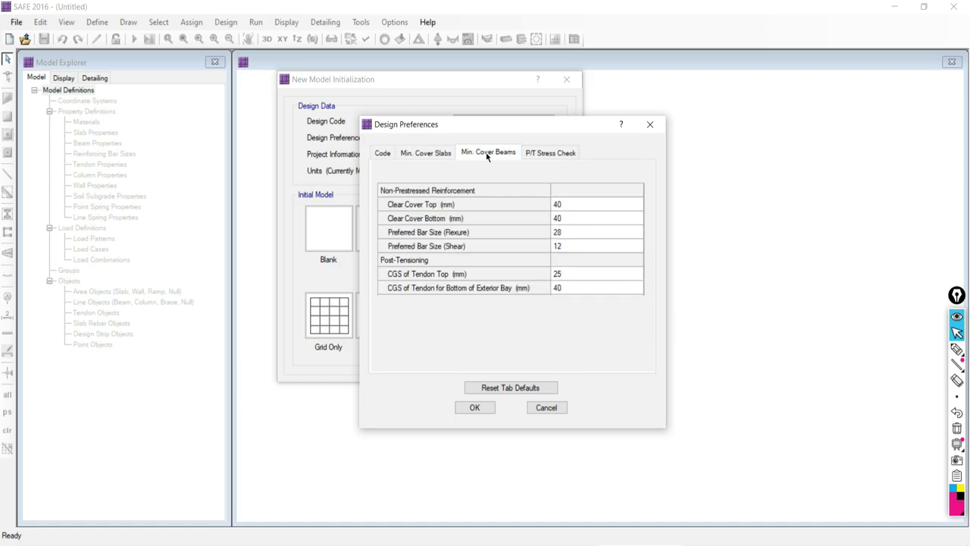
pyautogui.click(406, 156)
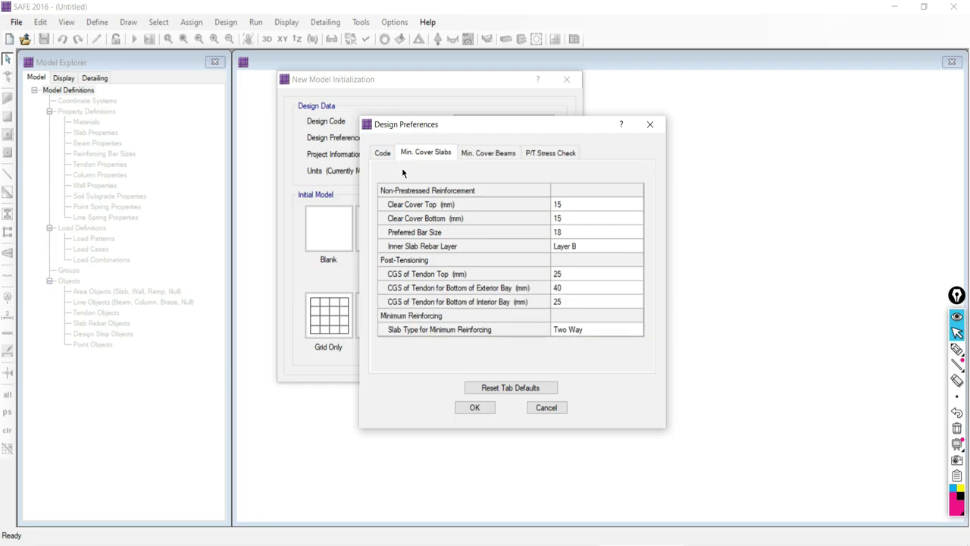
pyautogui.click(475, 408)
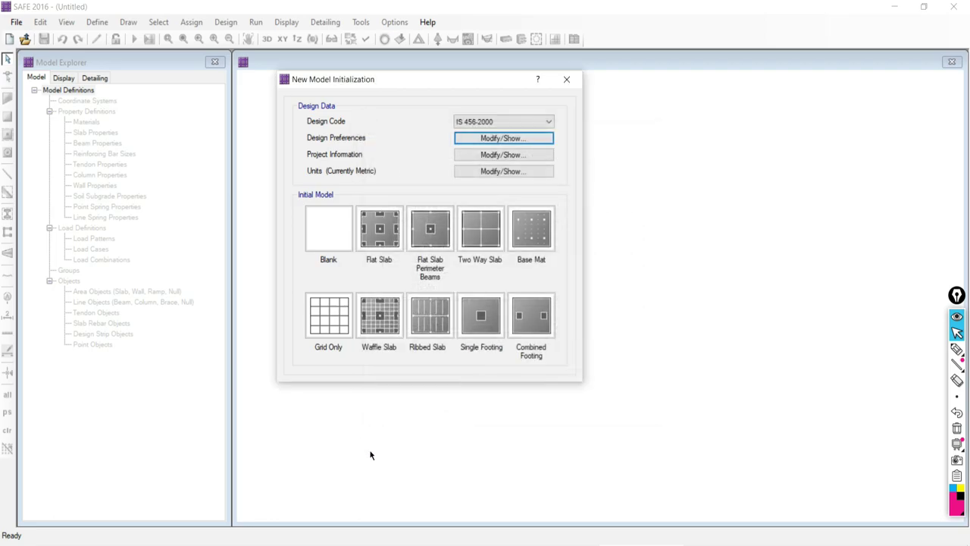
pyautogui.click(491, 156)
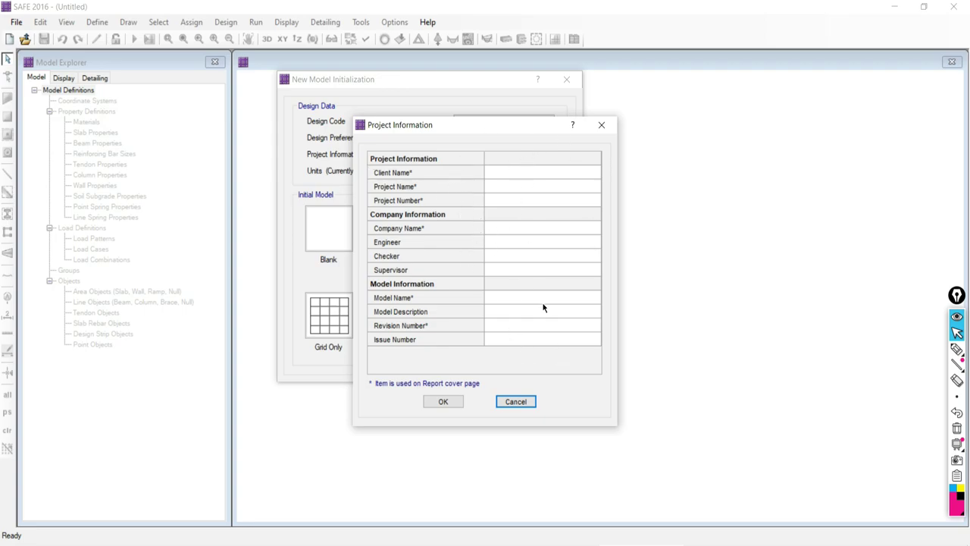
pyautogui.click(443, 403)
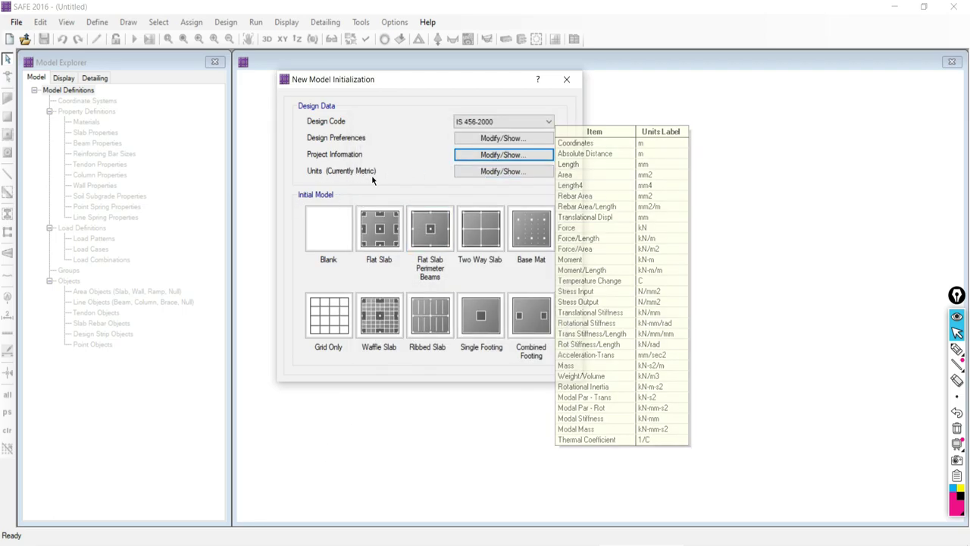
# Open the Units table via Modify/Show and apply the metric default units (KN, m, C).
pyautogui.click(505, 171)
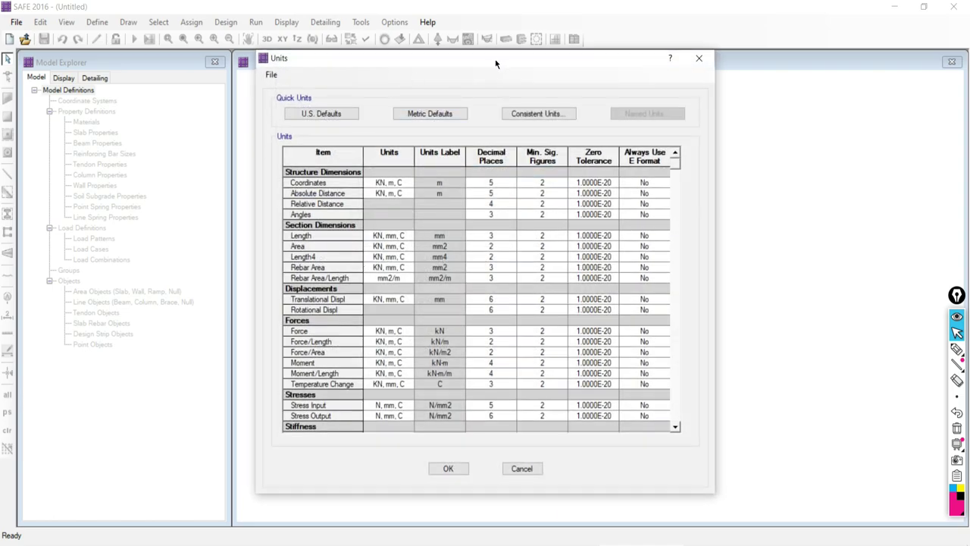
pyautogui.moveTo(476, 64); pyautogui.dragTo(576, 136)
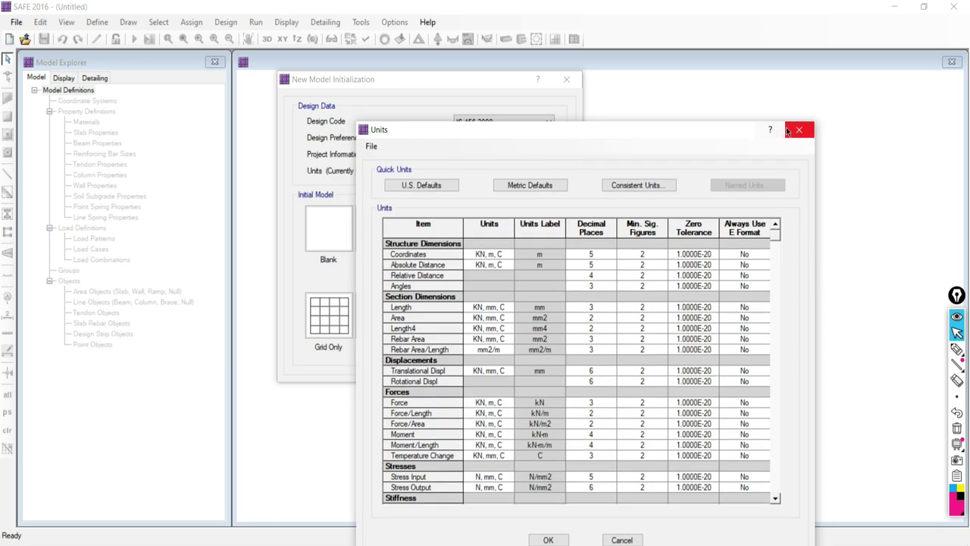
pyautogui.click(788, 131)
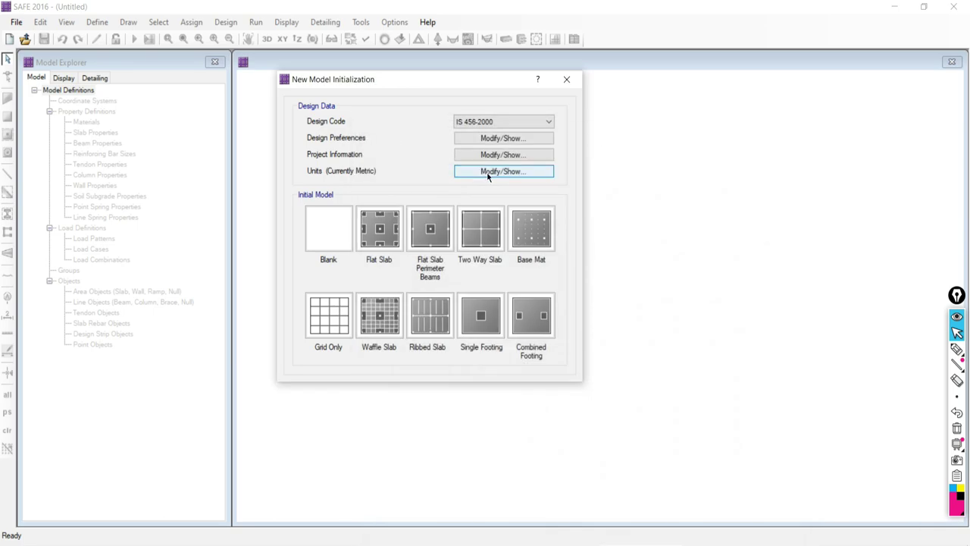
pyautogui.moveTo(476, 174)
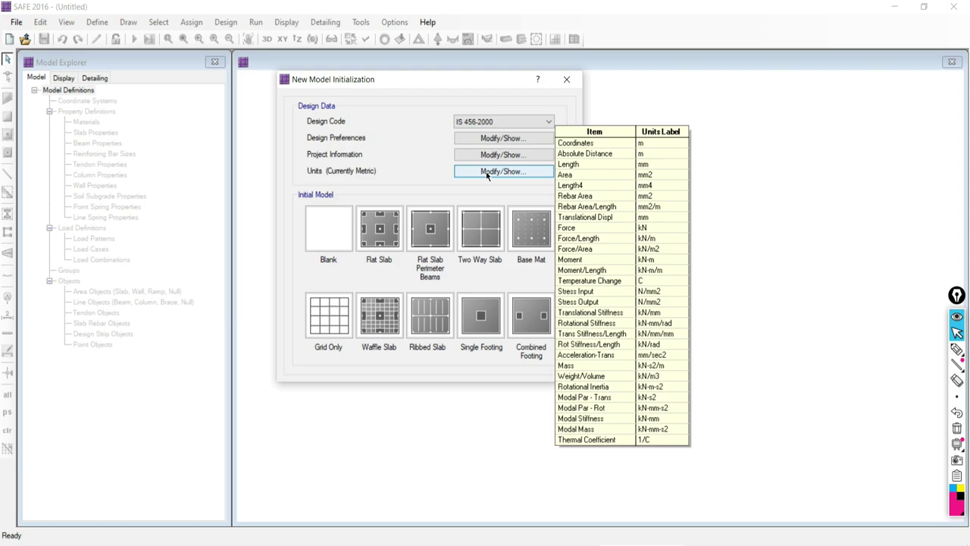
pyautogui.click(487, 173)
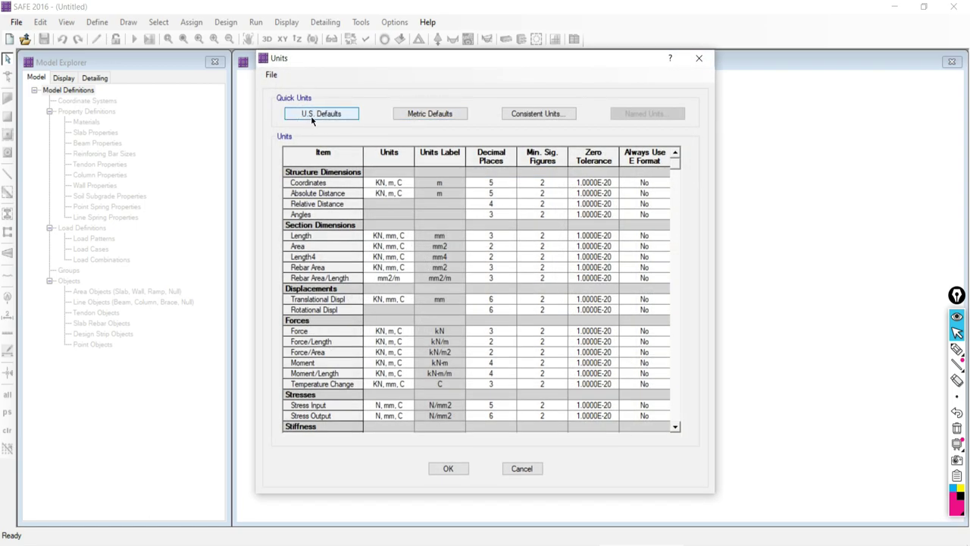
pyautogui.click(434, 115)
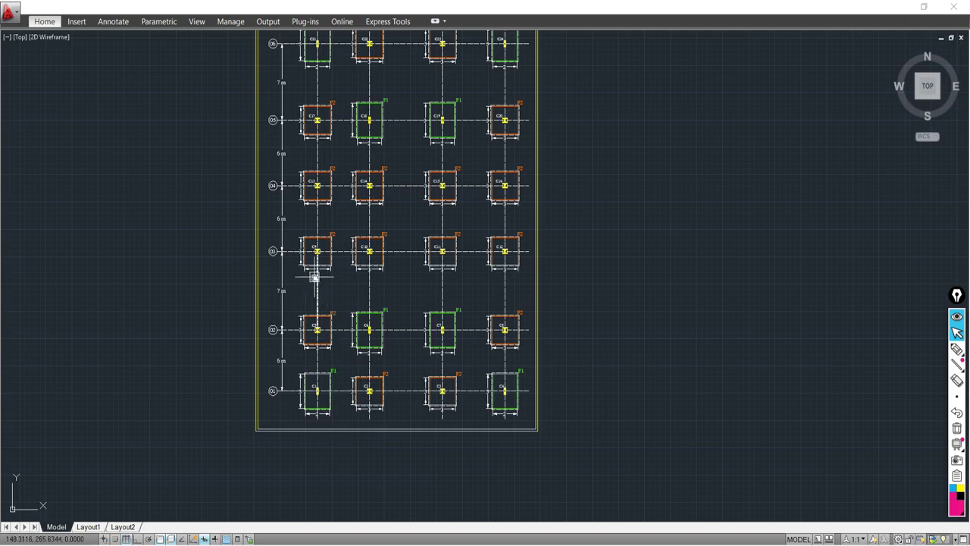
# Reapply SAFE's metric defaults and pan AutoCAD's plan to the 6 m gap between grids 03 and 04.
pyautogui.moveTo(314, 277); pyautogui.dragTo(352, 300, button='middle')
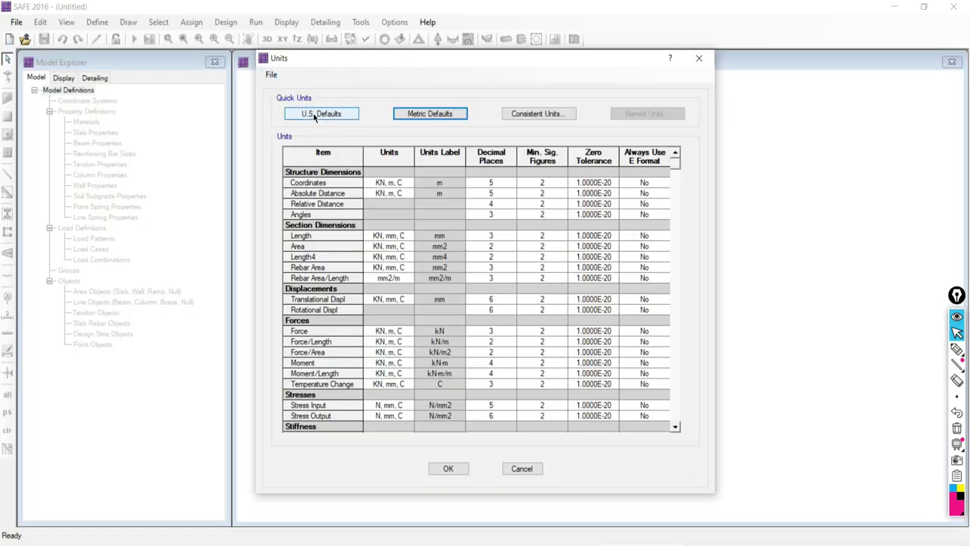
pyautogui.click(415, 117)
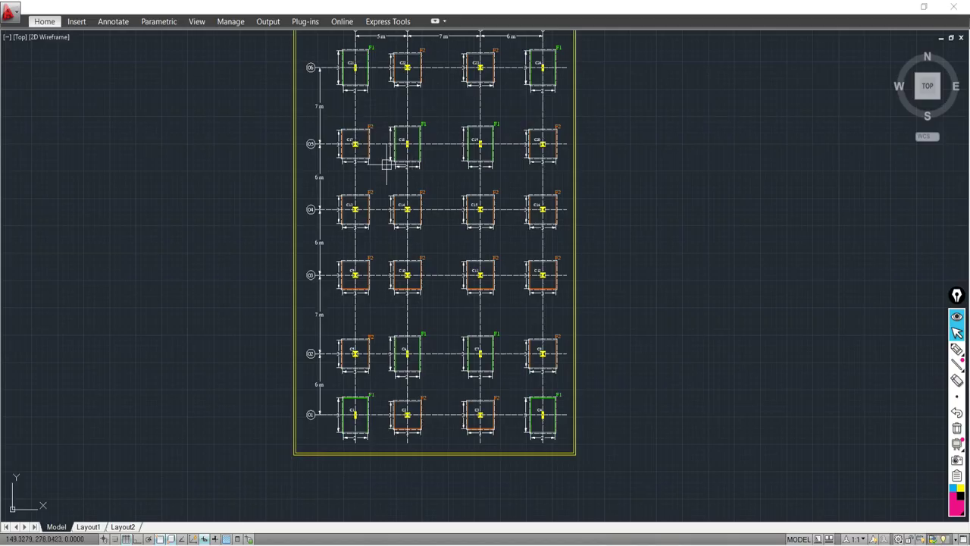
pyautogui.scroll(8, 308, 238)
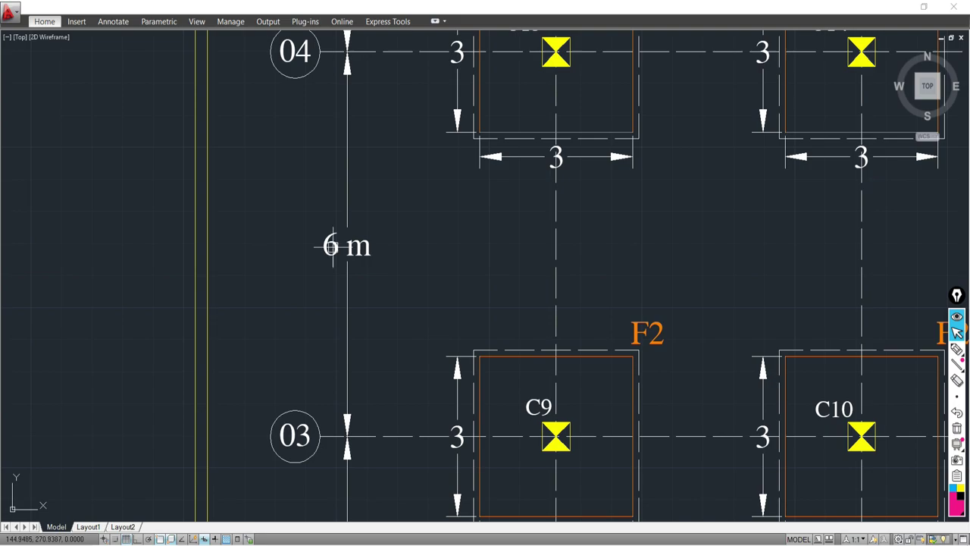
pyautogui.click(278, 195)
pyautogui.press('Escape')
pyautogui.scroll(-2, 415, 238)
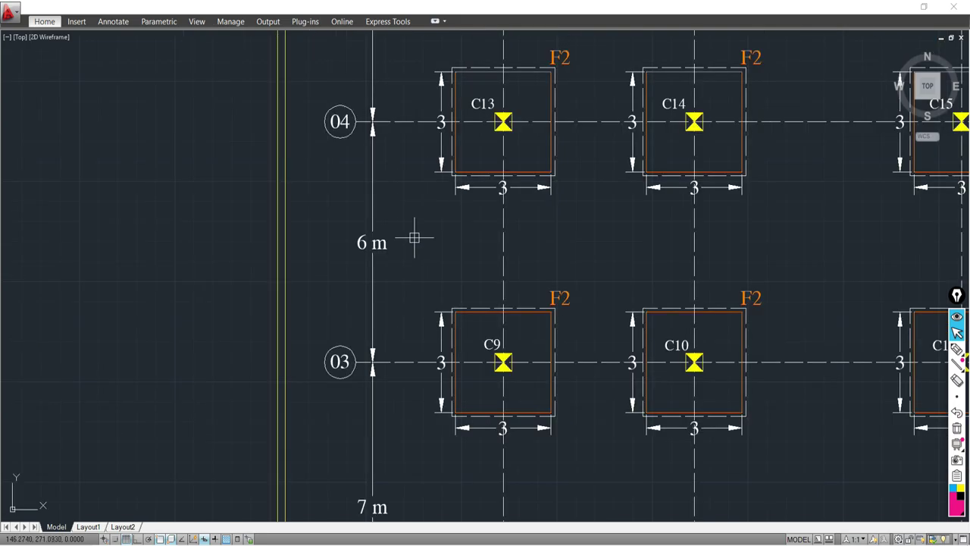
pyautogui.moveTo(516, 232); pyautogui.dragTo(407, 229, button='middle')
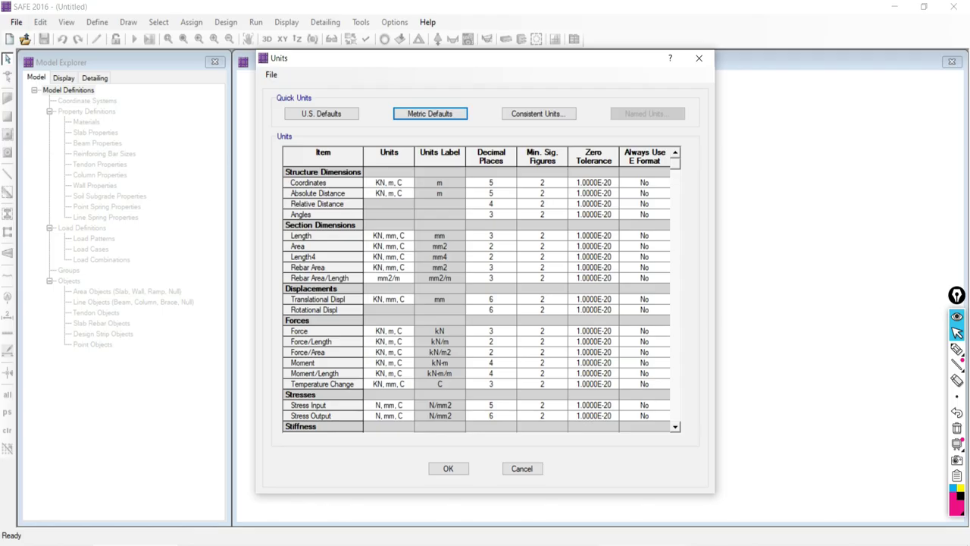
# Toggle U.S. Defaults, then settle on Metric Defaults (KN, m, C) and close the Units table.
pyautogui.click(420, 115)
pyautogui.click(300, 115)
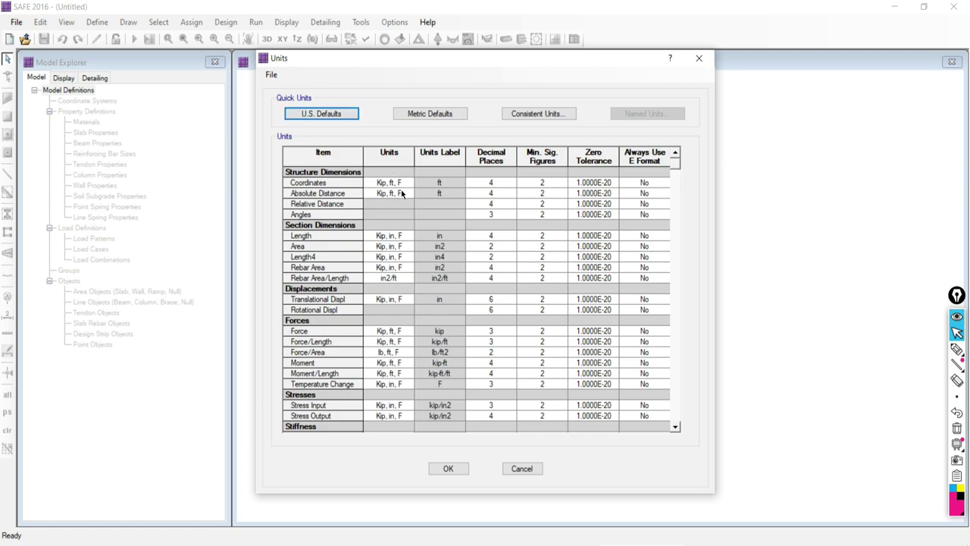
pyautogui.click(415, 116)
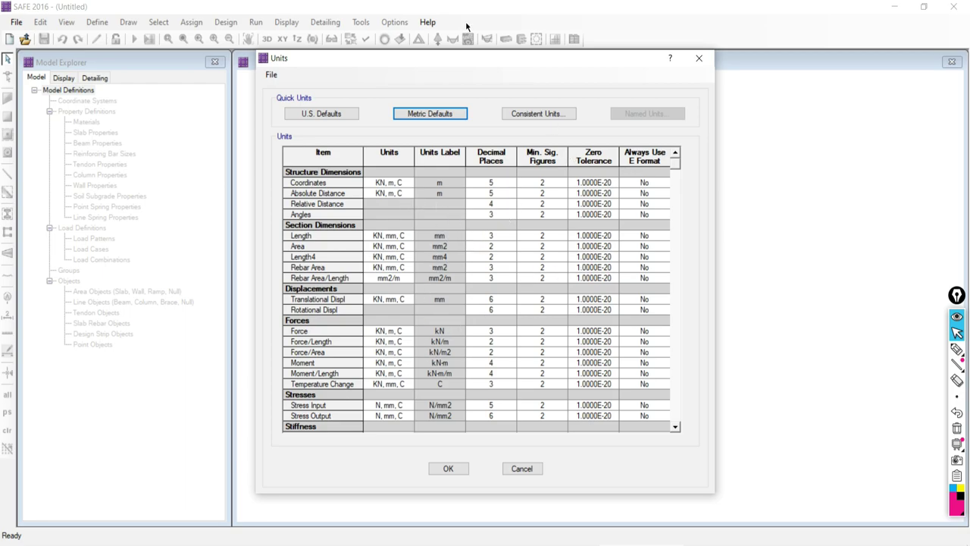
pyautogui.click(463, 469)
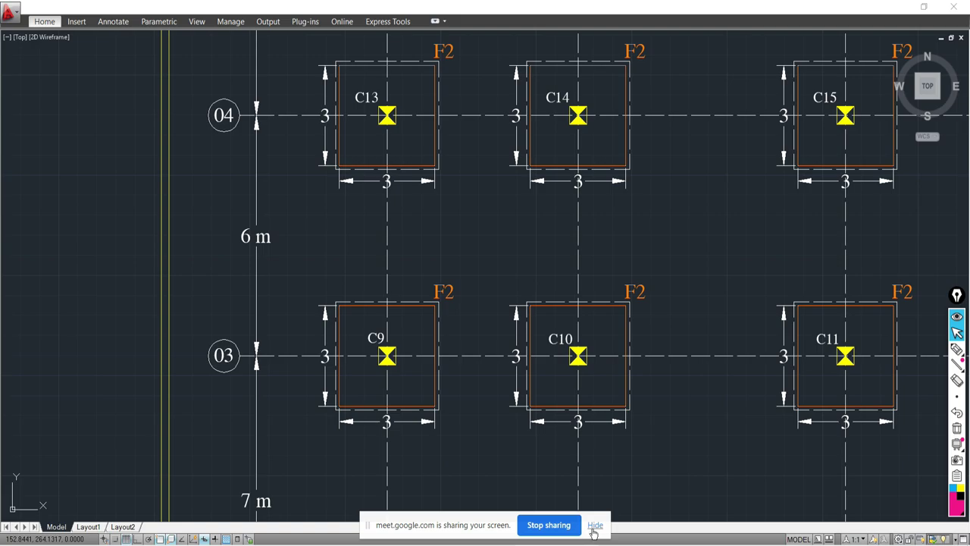
# Switch from AutoCAD's footing plan to the Chrome Google Meet window.
pyautogui.hotkey('alt', 'Tab')
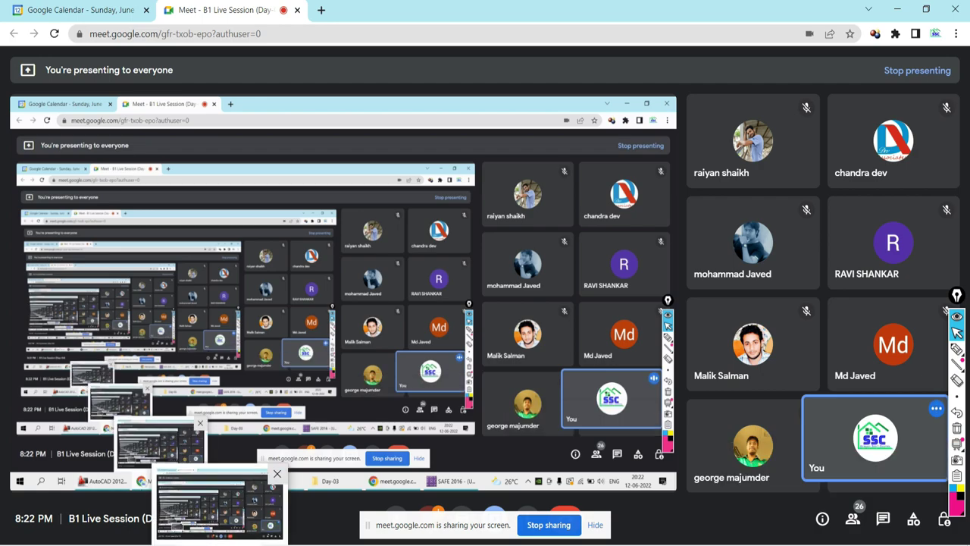
# Hide the screen-sharing bar and return to SAFE 2016's New Model Initialization dialog.
pyautogui.moveTo(391, 545)
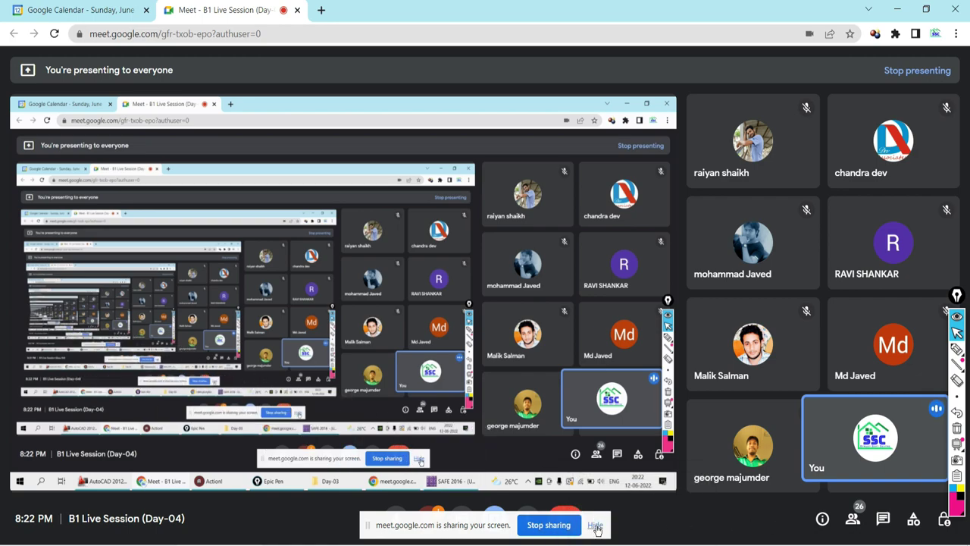
pyautogui.click(596, 525)
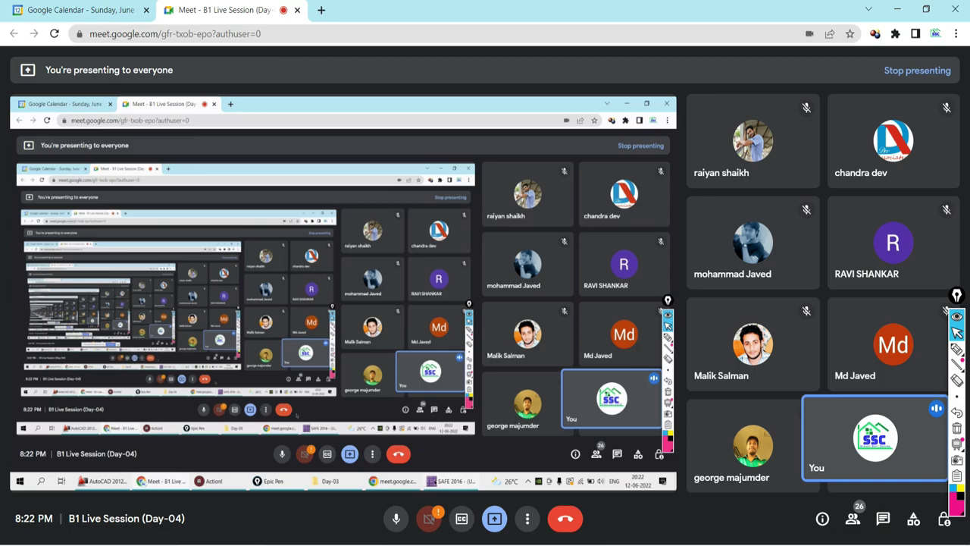
pyautogui.hotkey('alt', 'Tab')
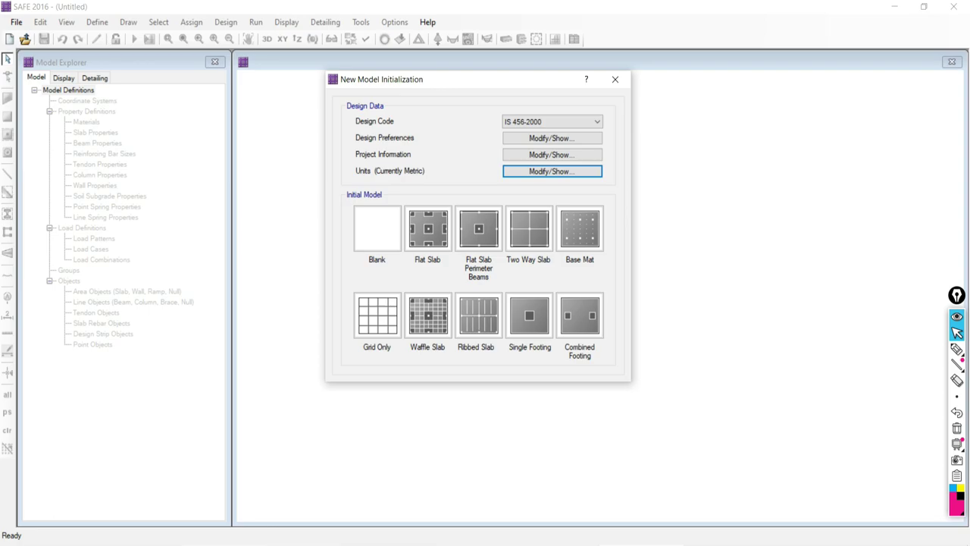
pyautogui.hotkey('alt', 'Tab')
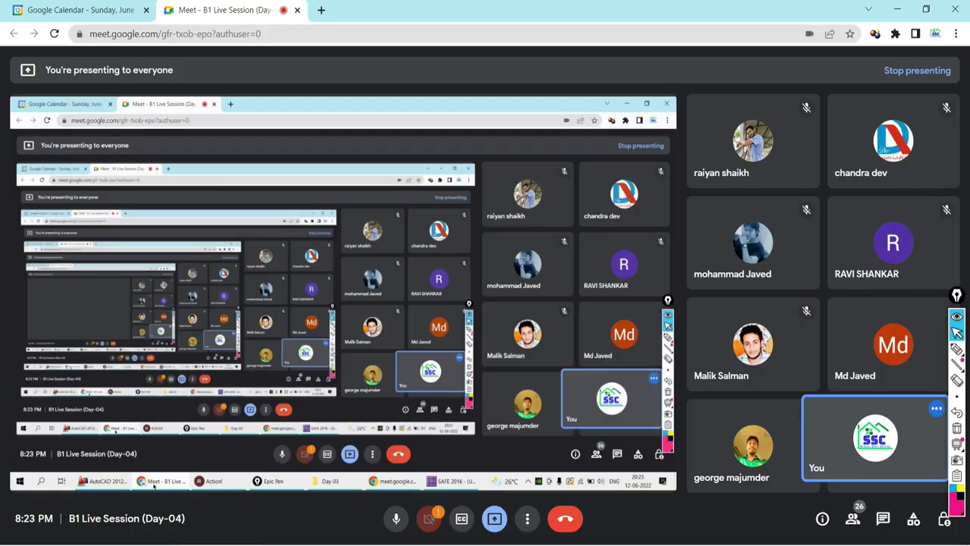
pyautogui.hotkey('alt', 'Tab')
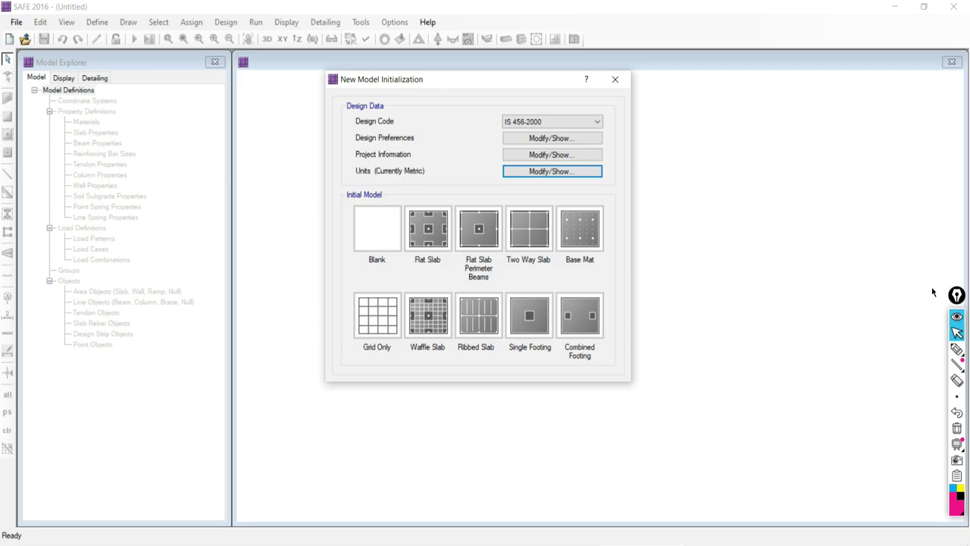
pyautogui.click(956, 348)
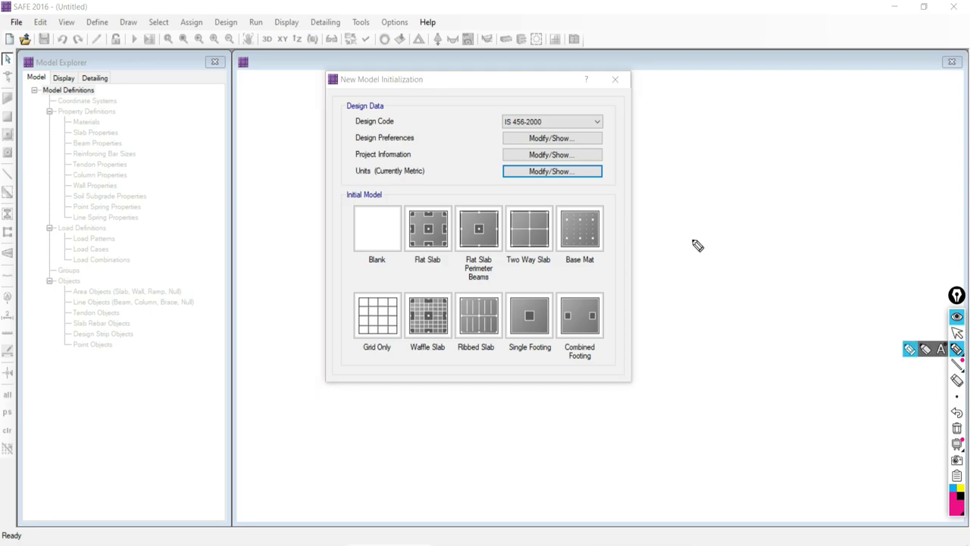
pyautogui.moveTo(675, 182)
pyautogui.mouseDown()
pyautogui.moveTo(820, 191)
pyautogui.moveTo(830, 302)
pyautogui.moveTo(809, 337)
pyautogui.moveTo(677, 340)
pyautogui.mouseUp()
pyautogui.moveTo(671, 183); pyautogui.dragTo(670, 338)
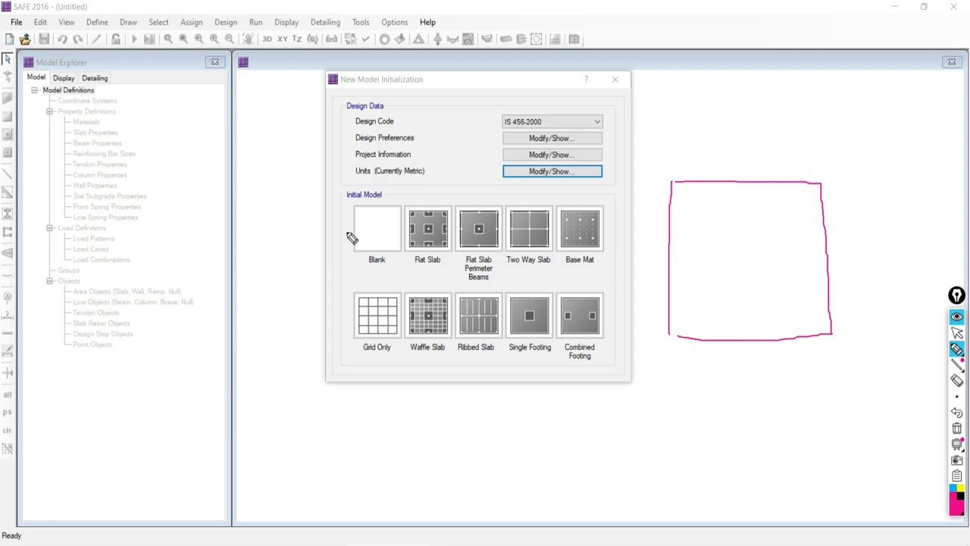
pyautogui.click(375, 235)
pyautogui.moveTo(674, 186)
pyautogui.mouseDown()
pyautogui.moveTo(671, 179)
pyautogui.moveTo(673, 189)
pyautogui.mouseUp()
pyautogui.moveTo(829, 182)
pyautogui.mouseDown()
pyautogui.moveTo(823, 195)
pyautogui.moveTo(823, 182)
pyautogui.mouseUp()
pyautogui.moveTo(836, 329); pyautogui.dragTo(837, 347)
pyautogui.moveTo(674, 337); pyautogui.dragTo(672, 333)
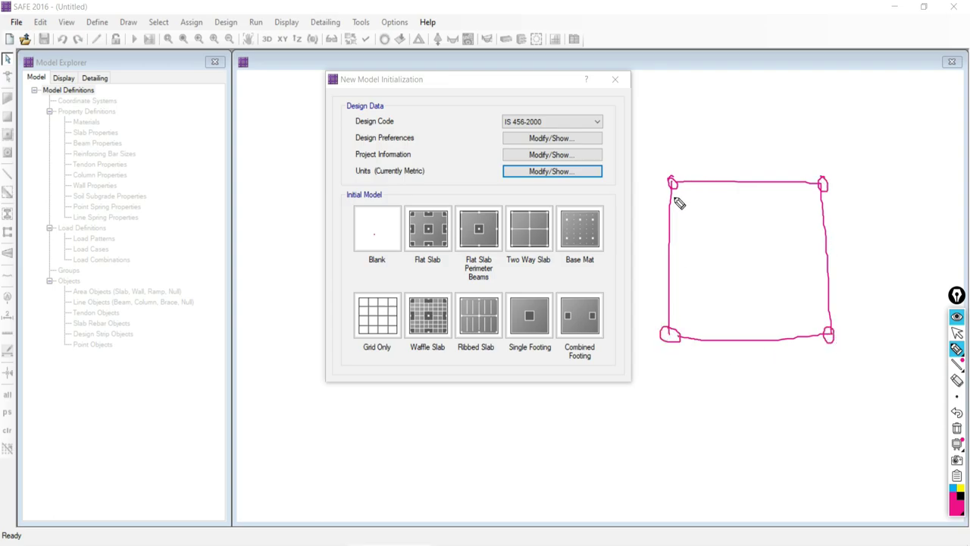
pyautogui.moveTo(671, 184)
pyautogui.mouseDown()
pyautogui.moveTo(671, 338)
pyautogui.moveTo(821, 334)
pyautogui.moveTo(831, 271)
pyautogui.moveTo(824, 185)
pyautogui.moveTo(674, 184)
pyautogui.moveTo(825, 95)
pyautogui.mouseUp()
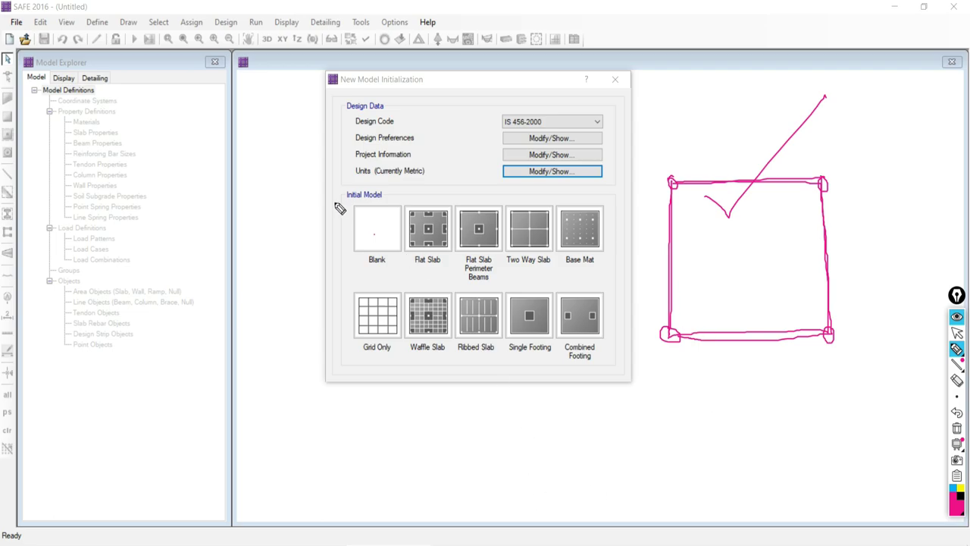
pyautogui.moveTo(251, 146)
pyautogui.mouseDown()
pyautogui.moveTo(665, 137)
pyautogui.moveTo(788, 146)
pyautogui.moveTo(816, 490)
pyautogui.moveTo(702, 509)
pyautogui.moveTo(277, 510)
pyautogui.mouseUp()
pyautogui.moveTo(249, 138)
pyautogui.mouseDown()
pyautogui.moveTo(249, 357)
pyautogui.moveTo(267, 500)
pyautogui.mouseUp()
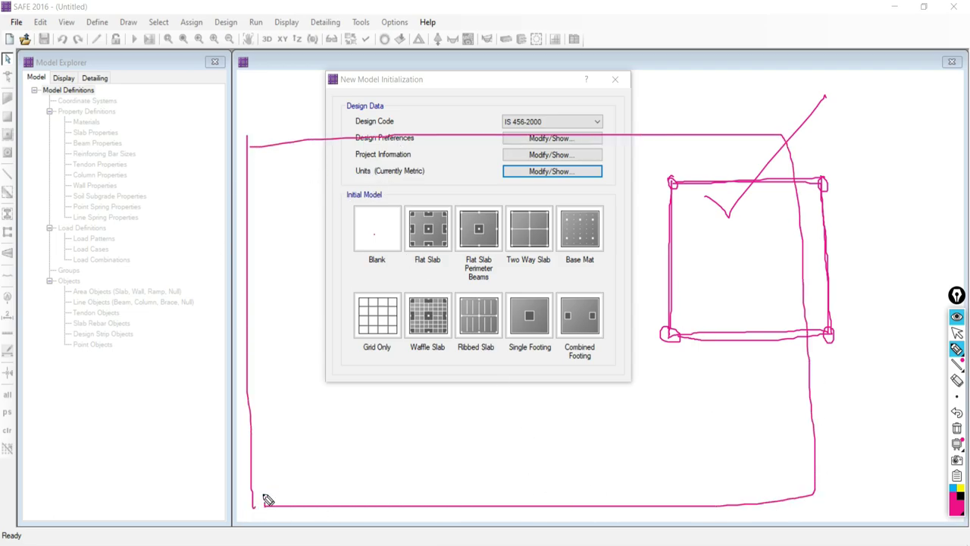
pyautogui.moveTo(391, 142); pyautogui.dragTo(409, 492)
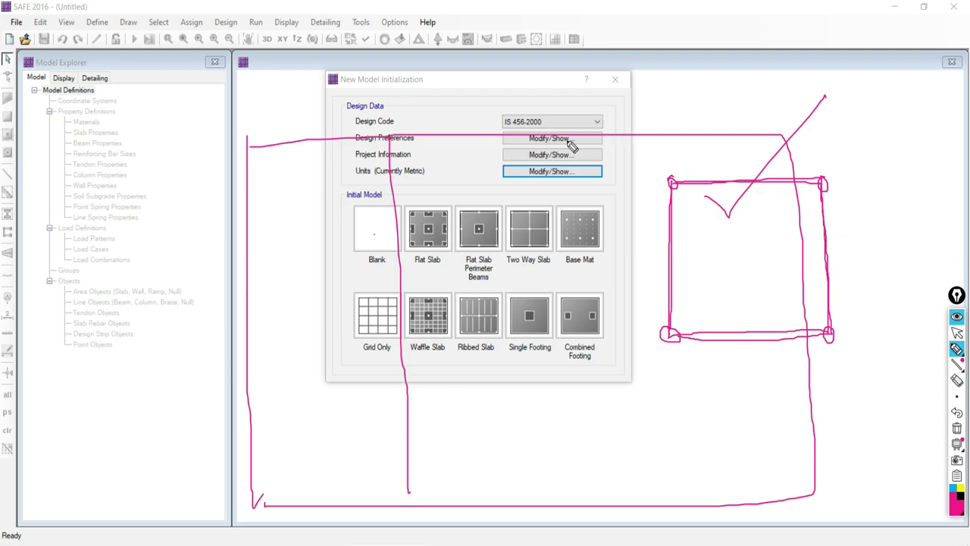
pyautogui.moveTo(568, 140); pyautogui.dragTo(595, 500)
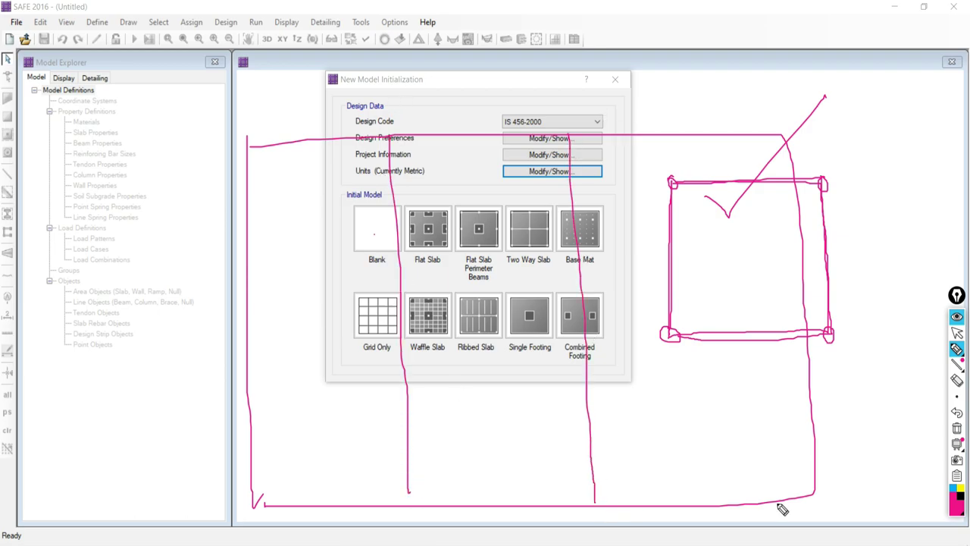
pyautogui.click(956, 428)
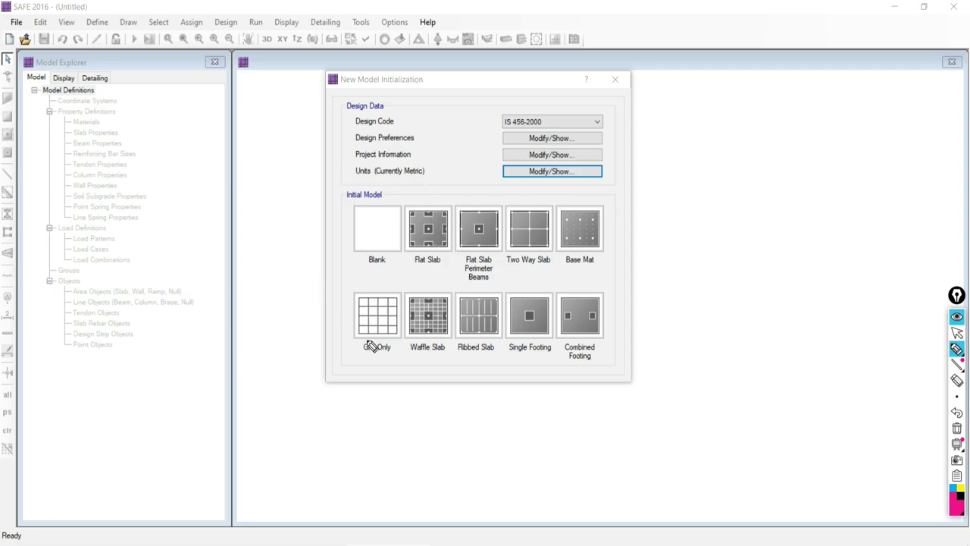
pyautogui.moveTo(345, 307)
pyautogui.mouseDown()
pyautogui.moveTo(368, 319)
pyautogui.moveTo(416, 260)
pyautogui.mouseUp()
pyautogui.moveTo(685, 122); pyautogui.dragTo(895, 132)
pyautogui.moveTo(689, 184); pyautogui.dragTo(907, 186)
pyautogui.moveTo(713, 273); pyautogui.dragTo(891, 285)
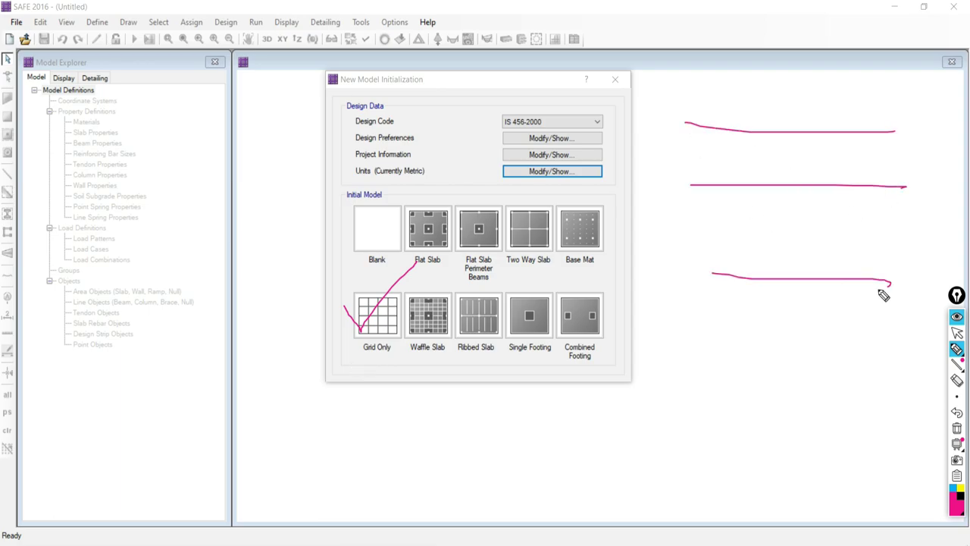
pyautogui.moveTo(671, 382); pyautogui.dragTo(879, 375)
pyautogui.moveTo(686, 469); pyautogui.dragTo(947, 476)
pyautogui.moveTo(718, 80); pyautogui.dragTo(719, 543)
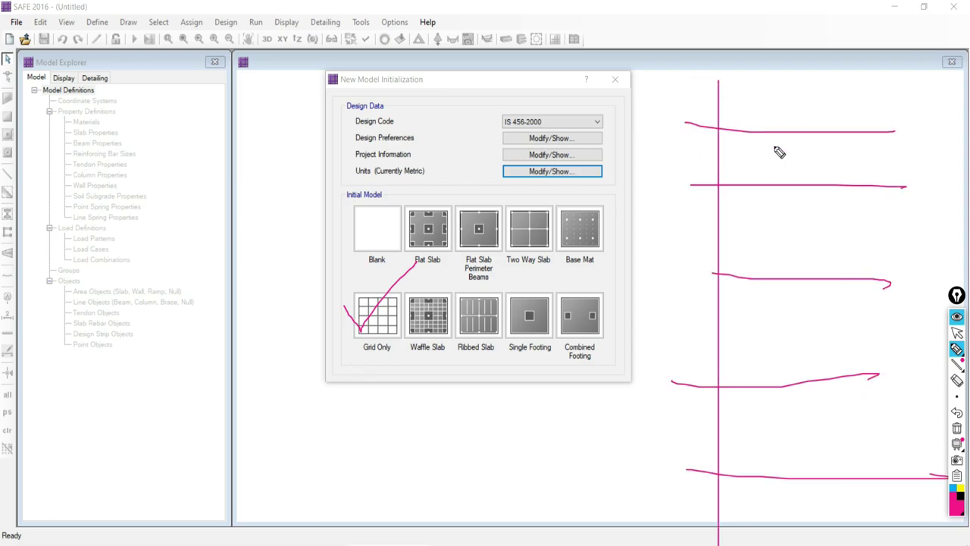
pyautogui.moveTo(782, 100); pyautogui.dragTo(785, 542)
pyautogui.moveTo(857, 96); pyautogui.dragTo(857, 533)
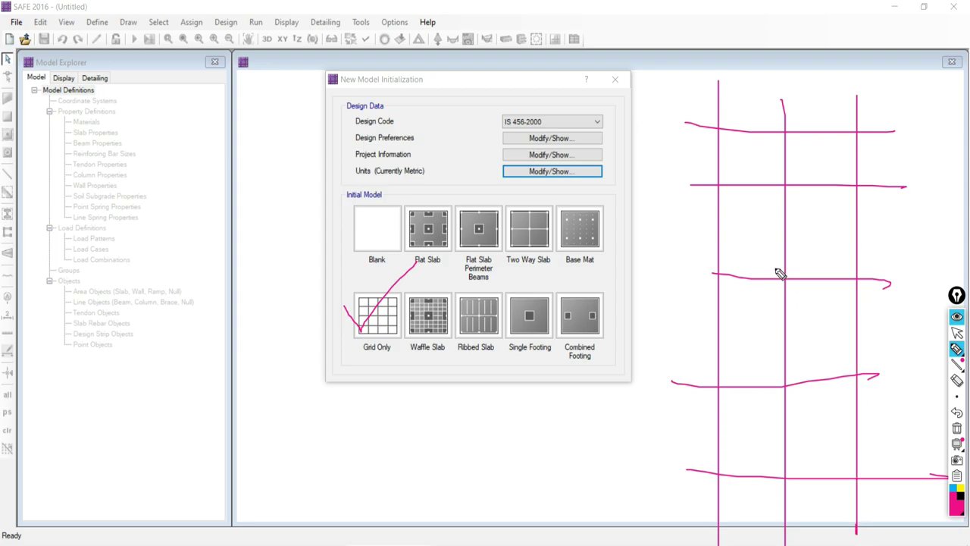
pyautogui.moveTo(774, 264)
pyautogui.mouseDown()
pyautogui.moveTo(798, 265)
pyautogui.moveTo(795, 299)
pyautogui.moveTo(774, 297)
pyautogui.moveTo(772, 263)
pyautogui.moveTo(770, 294)
pyautogui.moveTo(785, 274)
pyautogui.mouseUp()
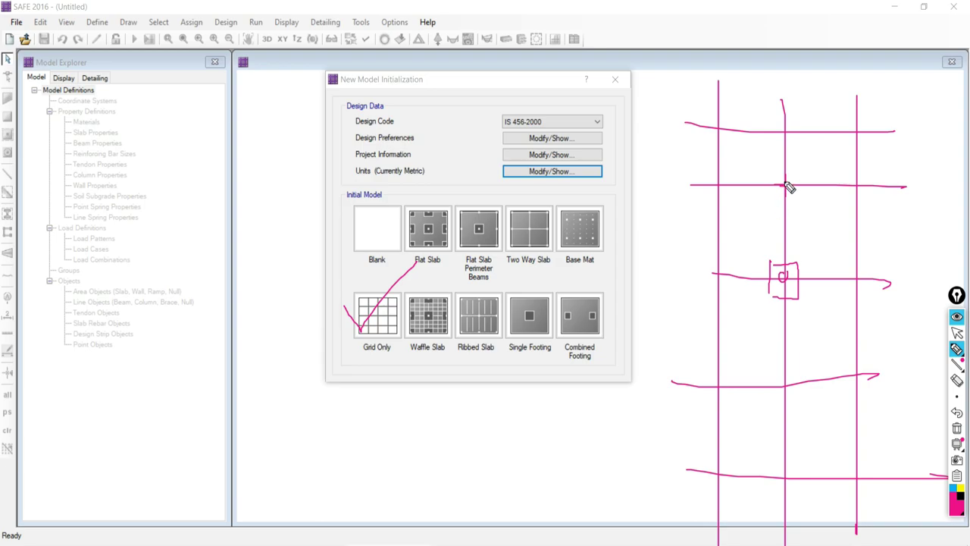
pyautogui.moveTo(787, 180)
pyautogui.mouseDown()
pyautogui.moveTo(797, 197)
pyautogui.moveTo(786, 203)
pyautogui.moveTo(782, 188)
pyautogui.mouseUp()
pyautogui.click(956, 427)
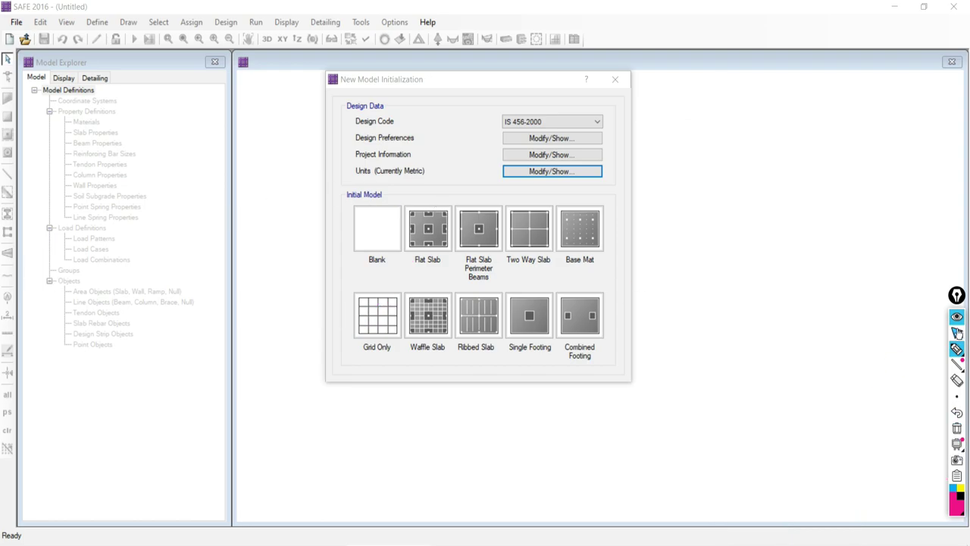
pyautogui.click(957, 334)
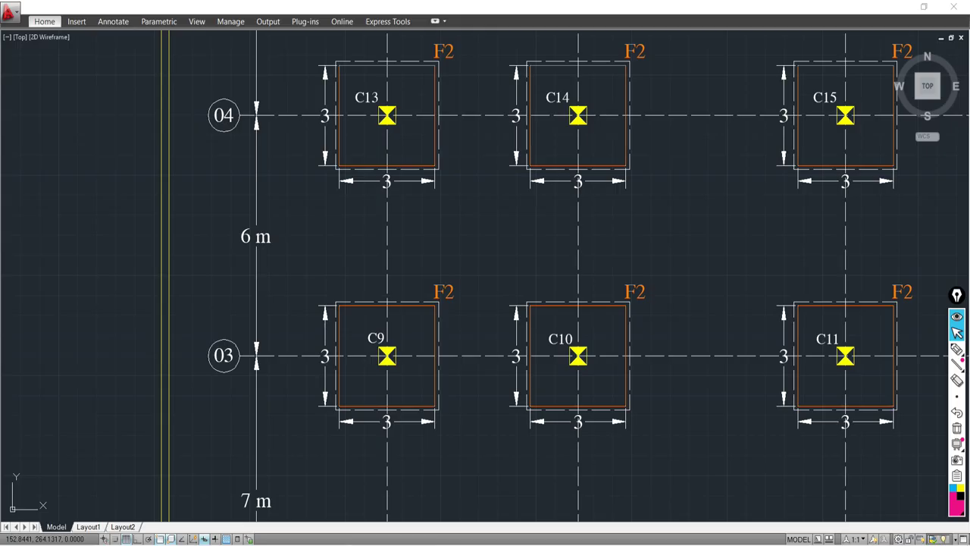
# Pan and zoom the AutoCAD foundation plan to read grid spacings, then return to SAFE's model setup.
pyautogui.scroll(-5, 543, 284)
pyautogui.moveTo(543, 283); pyautogui.dragTo(538, 232, button='middle')
pyautogui.scroll(5, 538, 327)
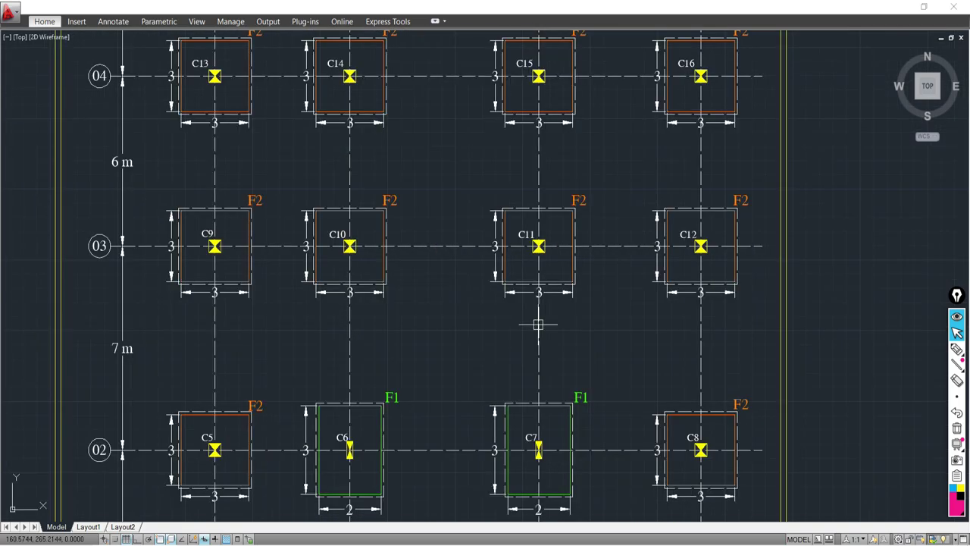
pyautogui.scroll(-4, 533, 326)
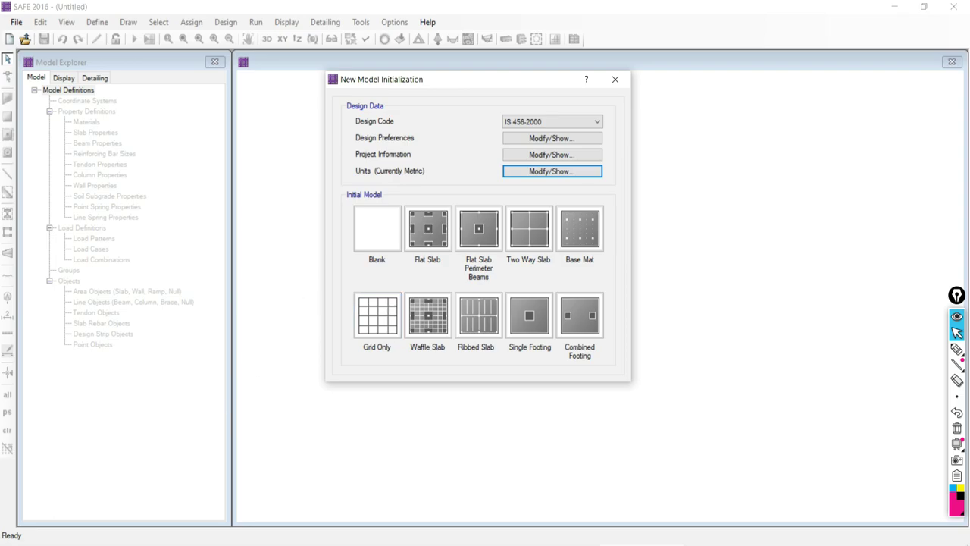
pyautogui.hotkey('alt', 'Tab')
pyautogui.hotkey('alt', 'Tab')
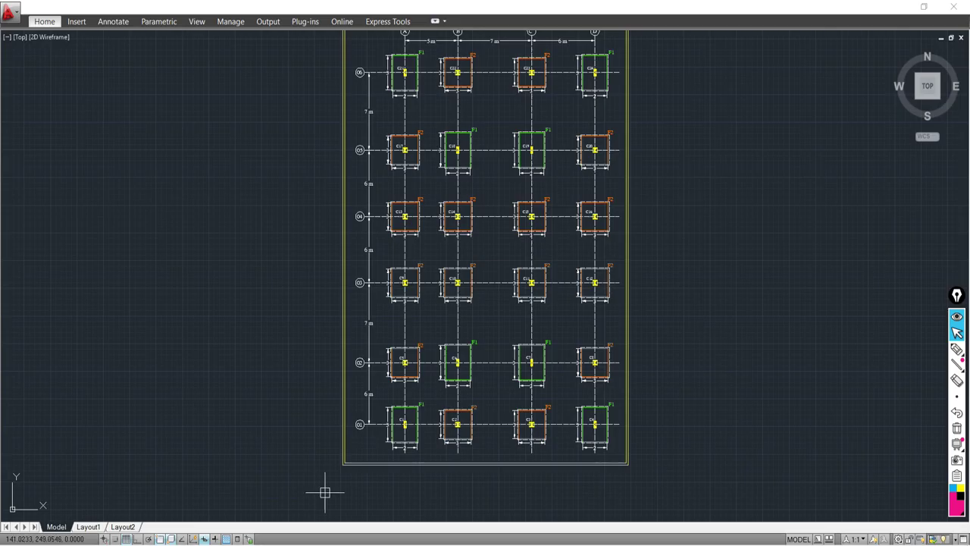
pyautogui.scroll(-4, 497, 425)
pyautogui.scroll(3, 500, 279)
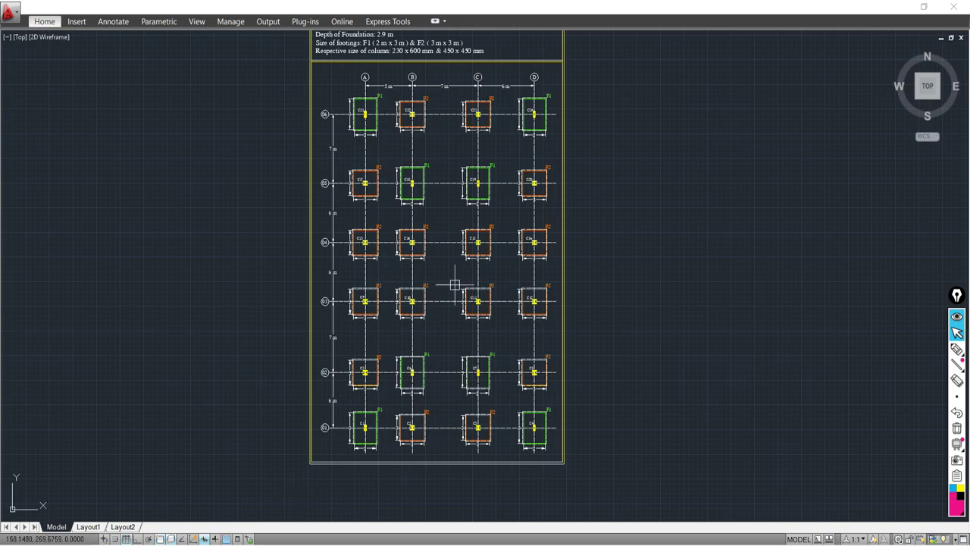
pyautogui.moveTo(451, 192); pyautogui.dragTo(447, 216, button='middle')
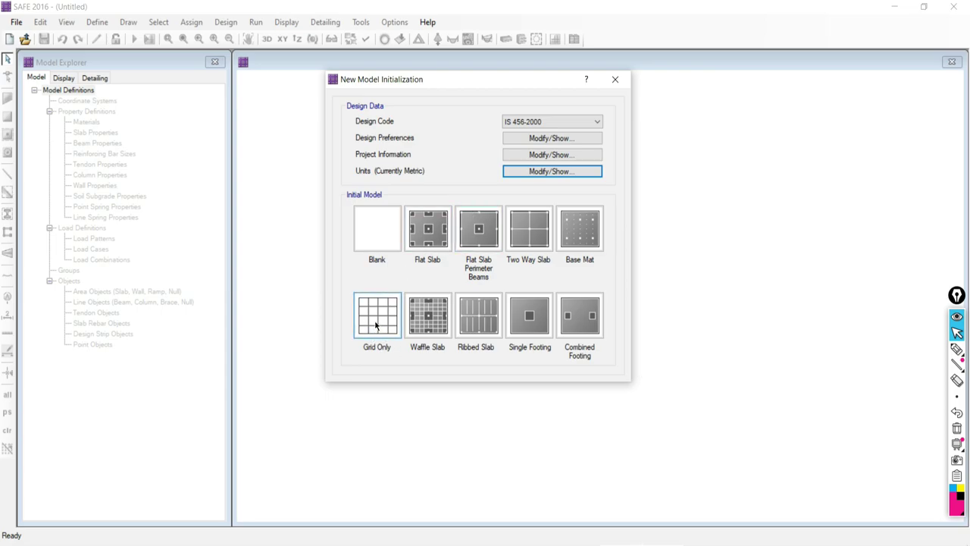
# Choose the Grid Only template, bringing up Coordinate System Definition with 4×4 lines at 6 m.
pyautogui.click(375, 323)
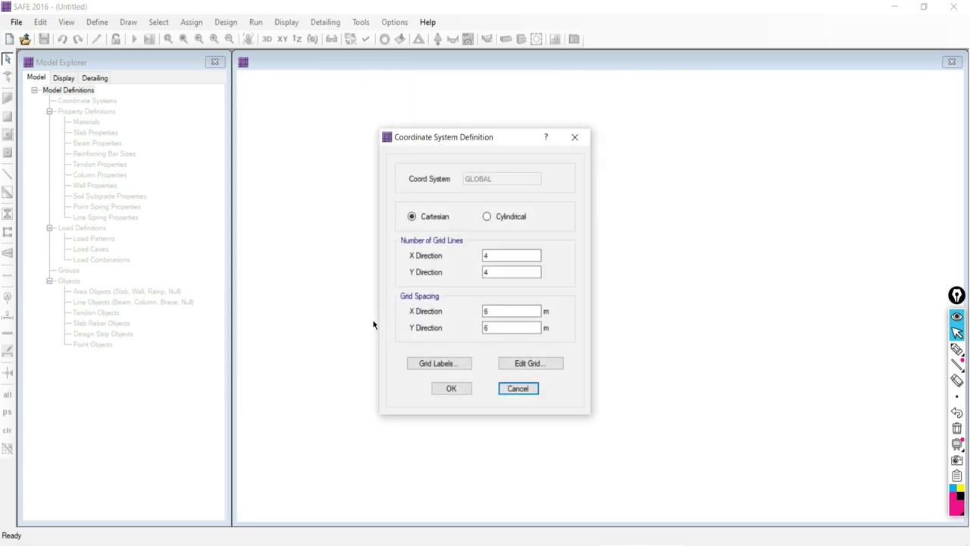
pyautogui.moveTo(448, 141); pyautogui.dragTo(449, 84)
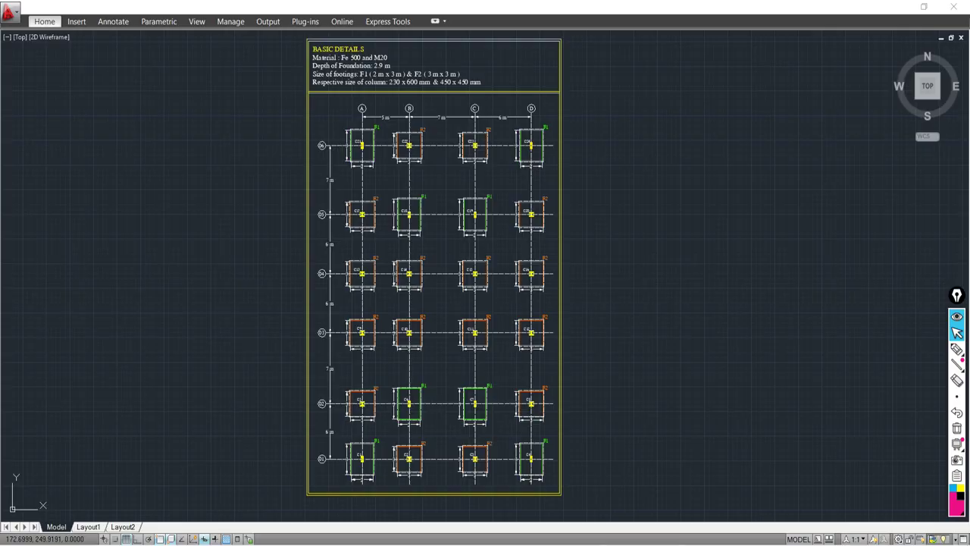
pyautogui.moveTo(462, 238); pyautogui.dragTo(442, 288, button='middle')
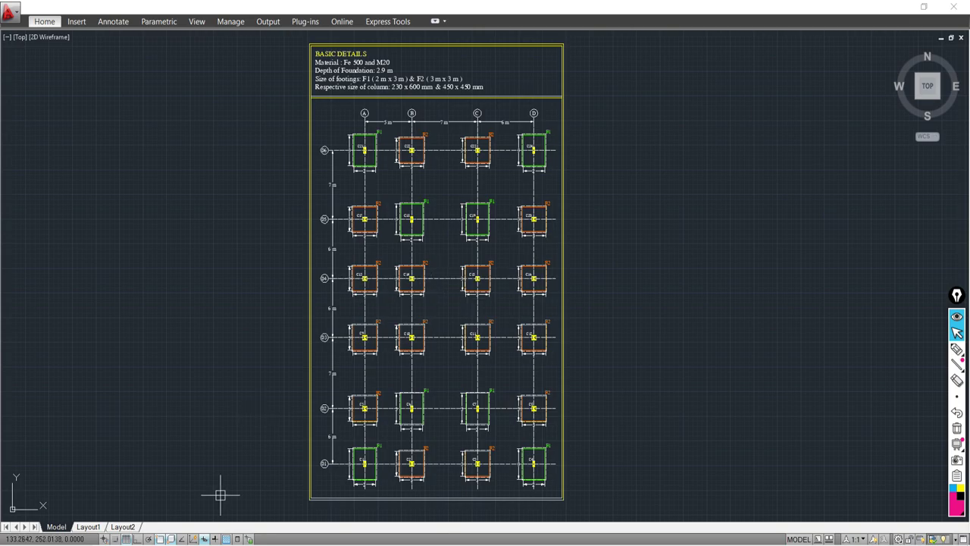
pyautogui.hotkey('alt', 'Tab')
pyautogui.hotkey('alt', 'Tab')
pyautogui.hotkey('alt', 'Tab')
pyautogui.click(957, 348)
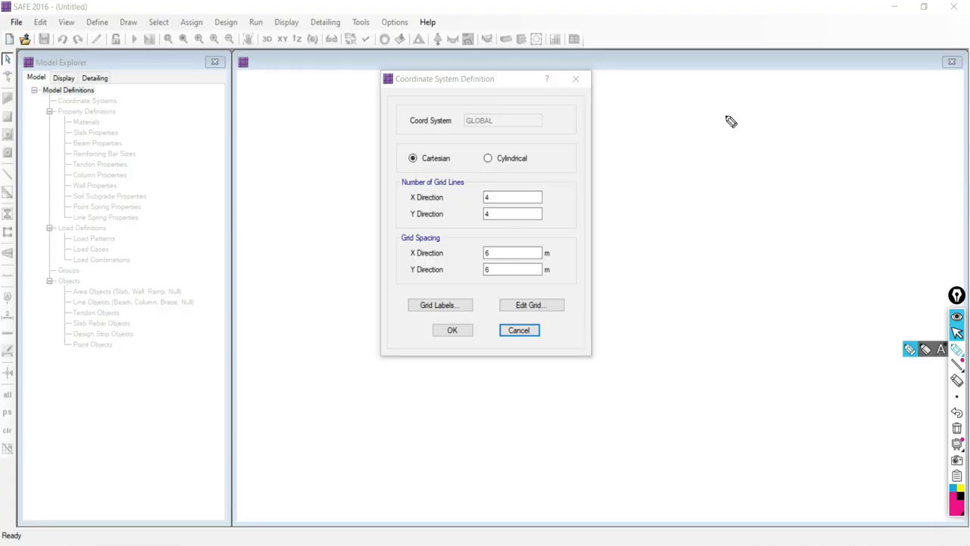
pyautogui.moveTo(693, 119)
pyautogui.mouseDown()
pyautogui.moveTo(697, 194)
pyautogui.moveTo(718, 213)
pyautogui.moveTo(811, 224)
pyautogui.moveTo(794, 215)
pyautogui.moveTo(792, 244)
pyautogui.mouseUp()
pyautogui.moveTo(692, 83); pyautogui.dragTo(697, 145)
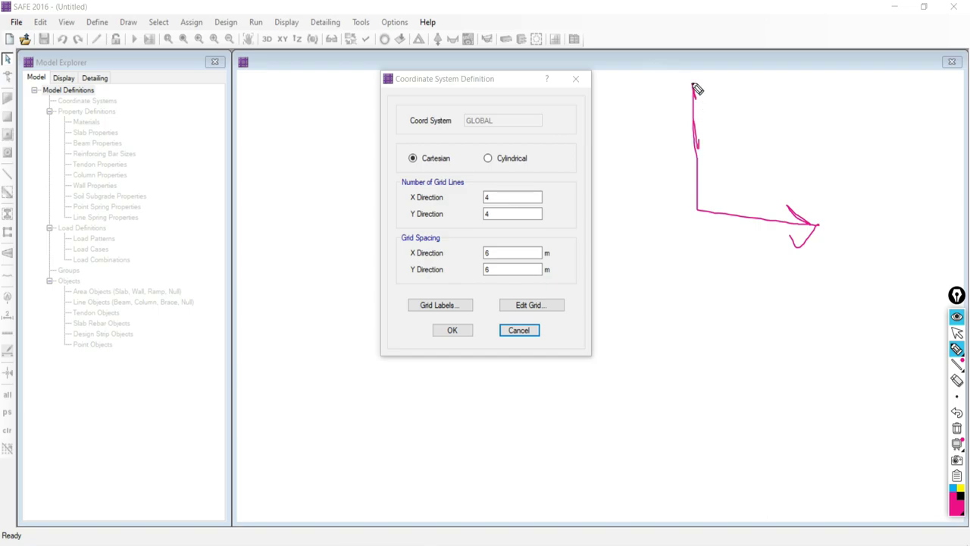
pyautogui.moveTo(642, 426); pyautogui.dragTo(766, 332)
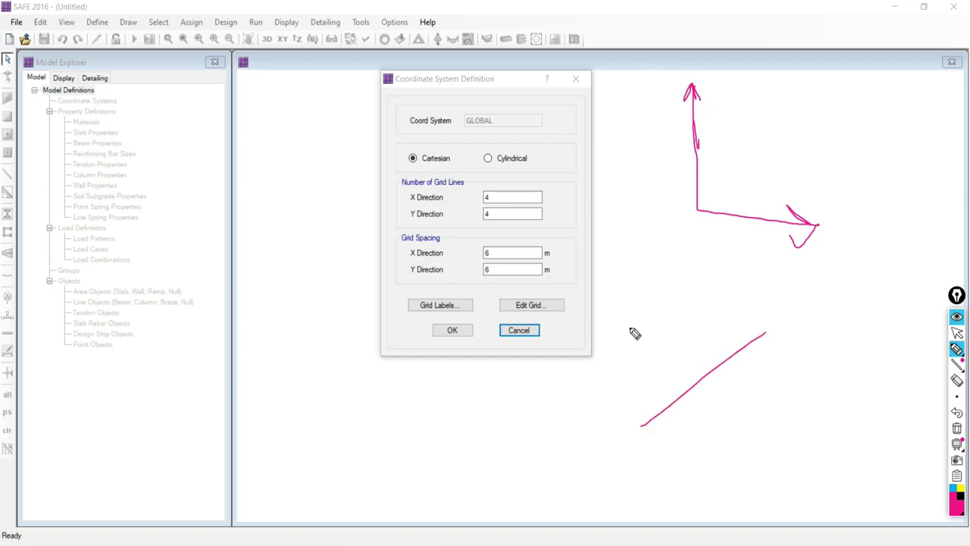
pyautogui.moveTo(629, 327)
pyautogui.mouseDown()
pyautogui.moveTo(690, 408)
pyautogui.moveTo(684, 463)
pyautogui.mouseUp()
pyautogui.moveTo(649, 285); pyautogui.dragTo(752, 460)
pyautogui.moveTo(702, 215)
pyautogui.mouseDown()
pyautogui.moveTo(810, 366)
pyautogui.moveTo(806, 468)
pyautogui.mouseUp()
pyautogui.moveTo(734, 201); pyautogui.dragTo(859, 433)
pyautogui.moveTo(744, 314)
pyautogui.mouseDown()
pyautogui.moveTo(779, 283)
pyautogui.moveTo(879, 243)
pyautogui.mouseUp()
pyautogui.moveTo(225, 98)
pyautogui.mouseDown()
pyautogui.moveTo(216, 231)
pyautogui.moveTo(251, 274)
pyautogui.moveTo(312, 270)
pyautogui.moveTo(304, 299)
pyautogui.mouseUp()
pyautogui.moveTo(225, 79)
pyautogui.mouseDown()
pyautogui.moveTo(207, 100)
pyautogui.moveTo(236, 125)
pyautogui.mouseUp()
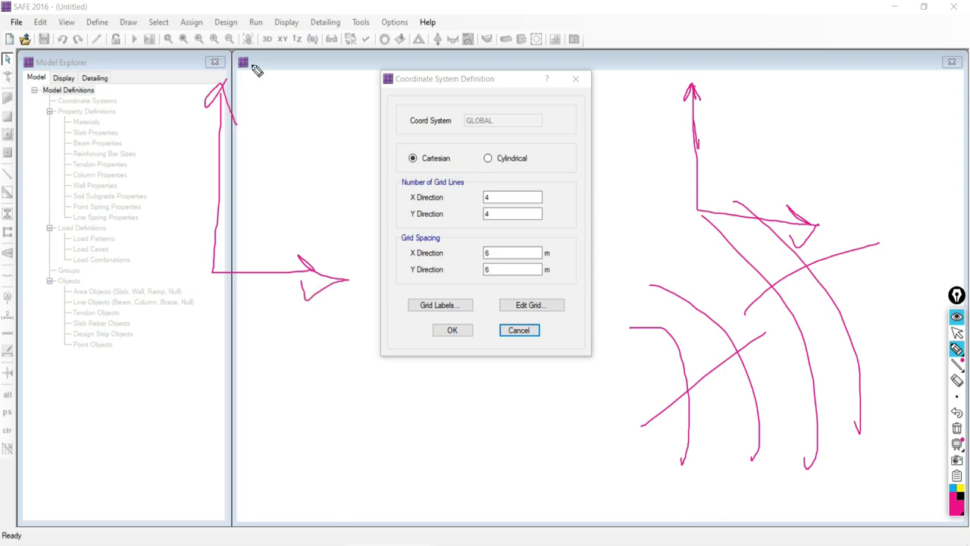
pyautogui.moveTo(251, 66); pyautogui.dragTo(277, 132)
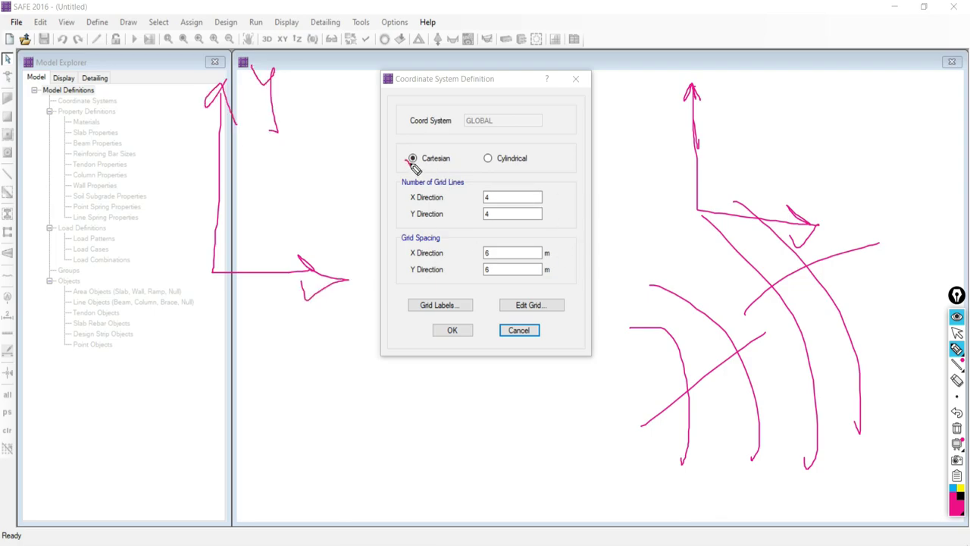
pyautogui.moveTo(407, 160); pyautogui.dragTo(446, 134)
pyautogui.click(957, 432)
pyautogui.click(956, 332)
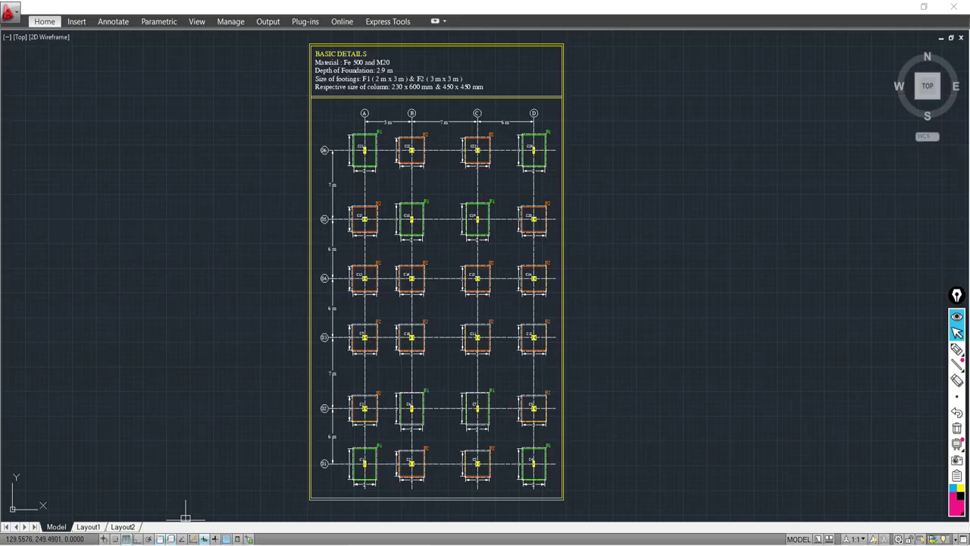
# Point out the 5 m A–B, 7 m B–C and 6 m C–D spacings on the AutoCAD plan.
pyautogui.scroll(5, 451, 159)
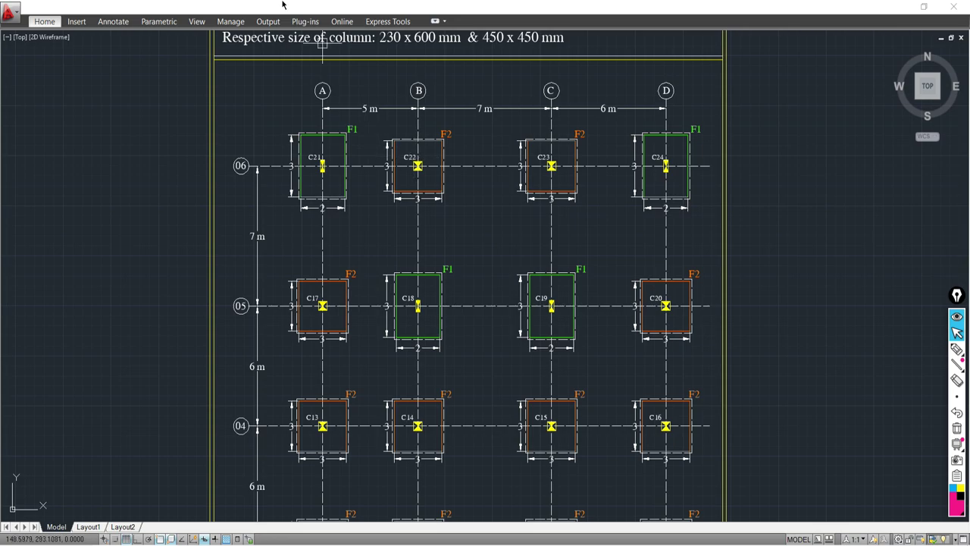
pyautogui.click(348, 87)
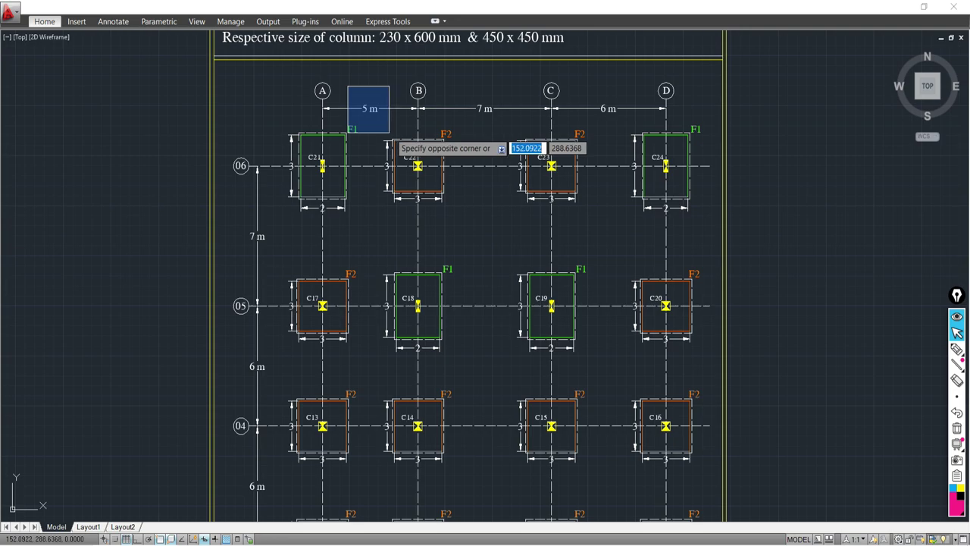
pyautogui.click(391, 131)
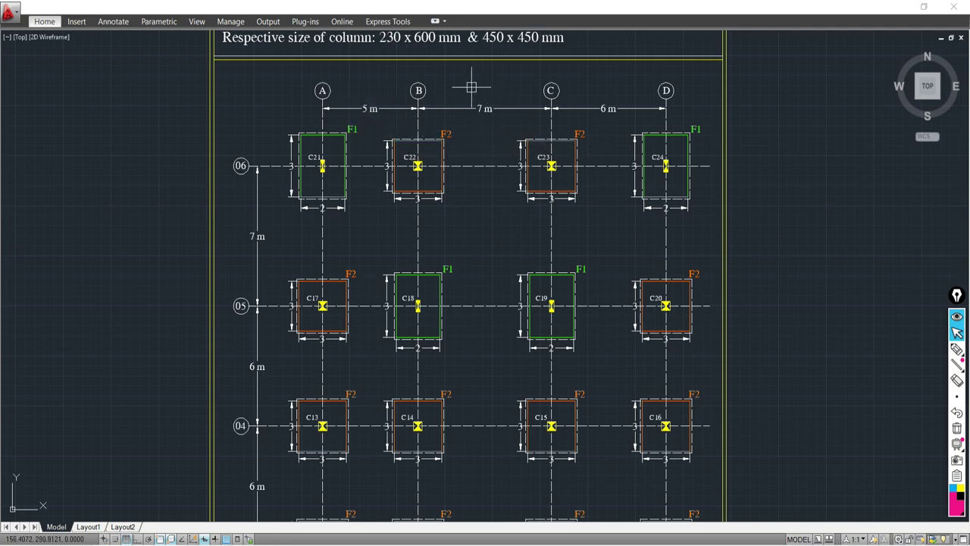
pyautogui.click(474, 87)
pyautogui.click(512, 120)
pyautogui.click(593, 82)
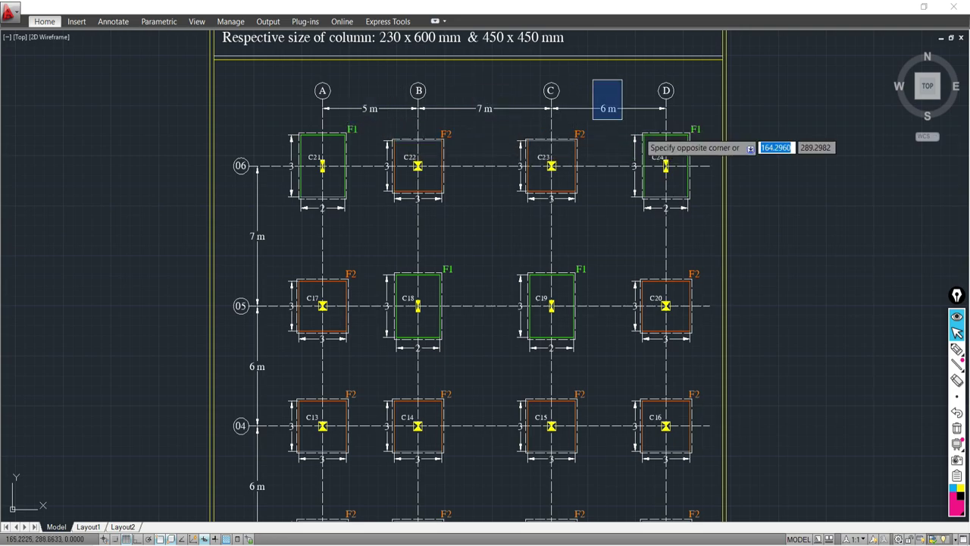
pyautogui.click(629, 118)
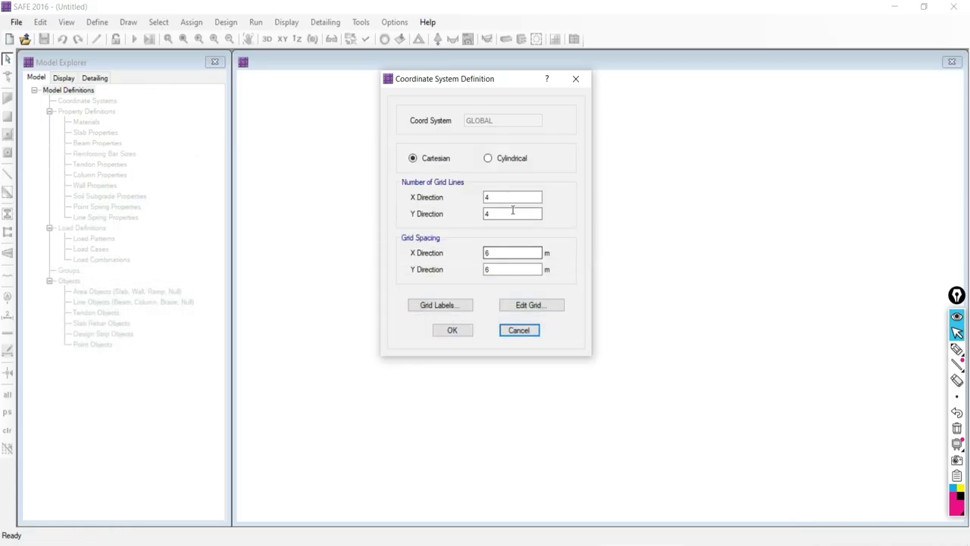
pyautogui.click(469, 194)
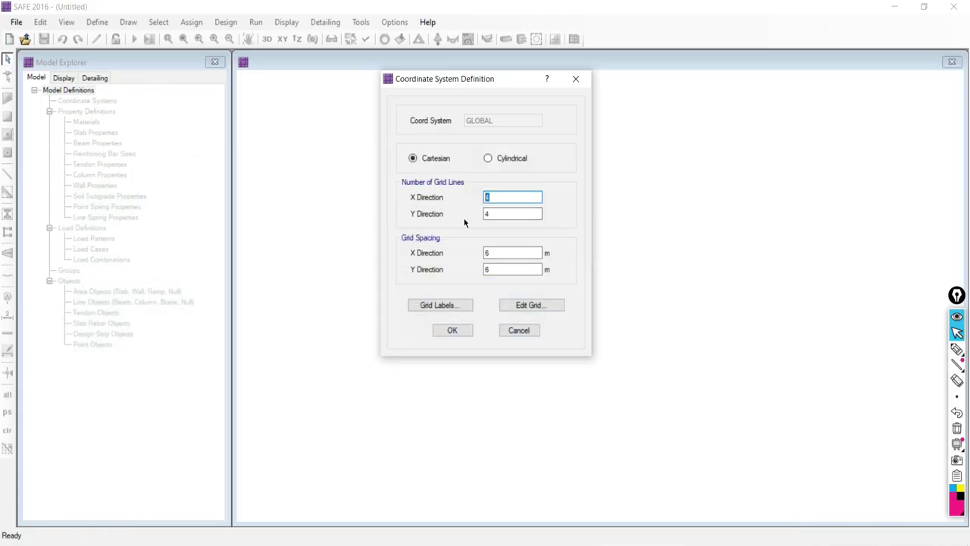
# Confirm AutoCAD's grid rows reach 06 and set SAFE's Y direction to 6 grid lines.
pyautogui.hotkey('alt', 'Tab')
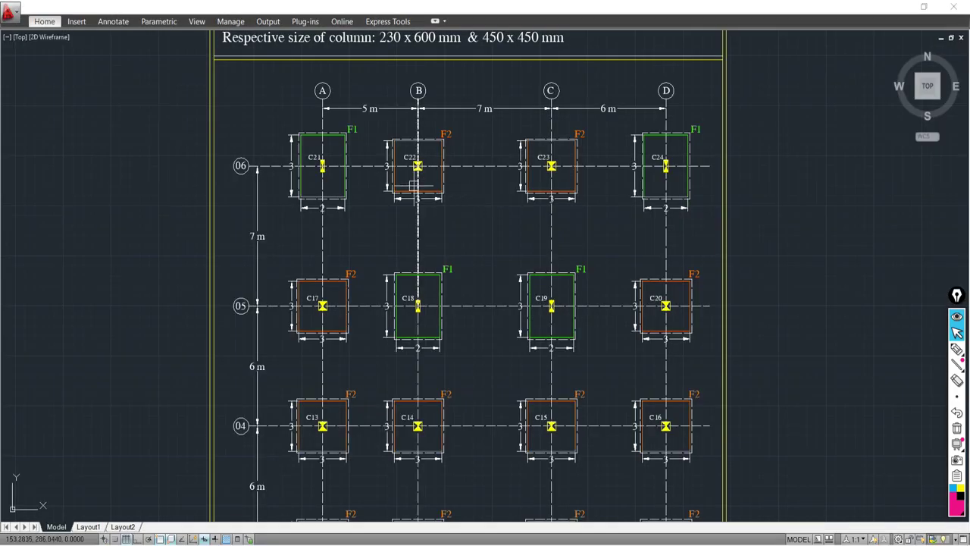
pyautogui.scroll(-2, 264, 277)
pyautogui.scroll(-1, 264, 277)
pyautogui.moveTo(263, 277); pyautogui.dragTo(274, 189, button='middle')
pyautogui.scroll(3, 274, 189)
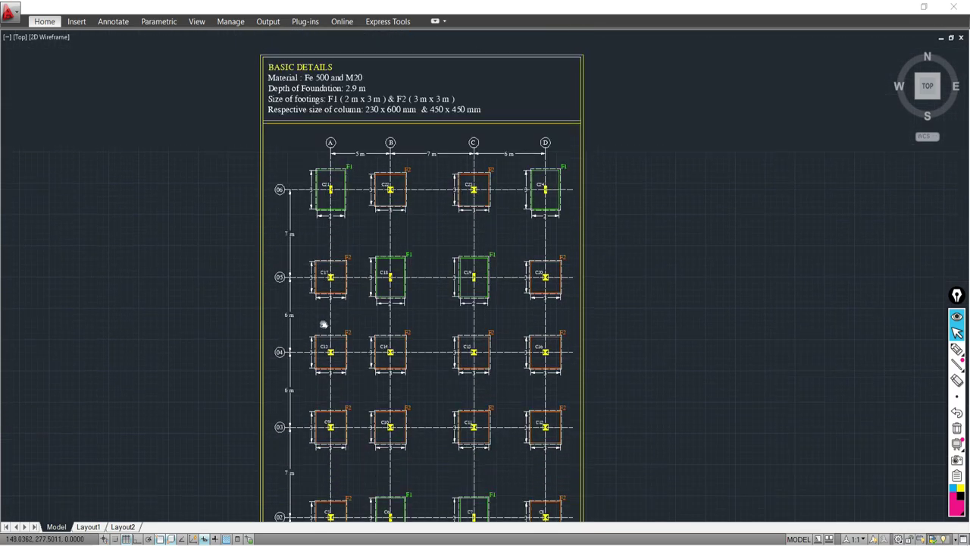
pyautogui.hotkey('alt', 'Tab')
pyautogui.click(494, 213)
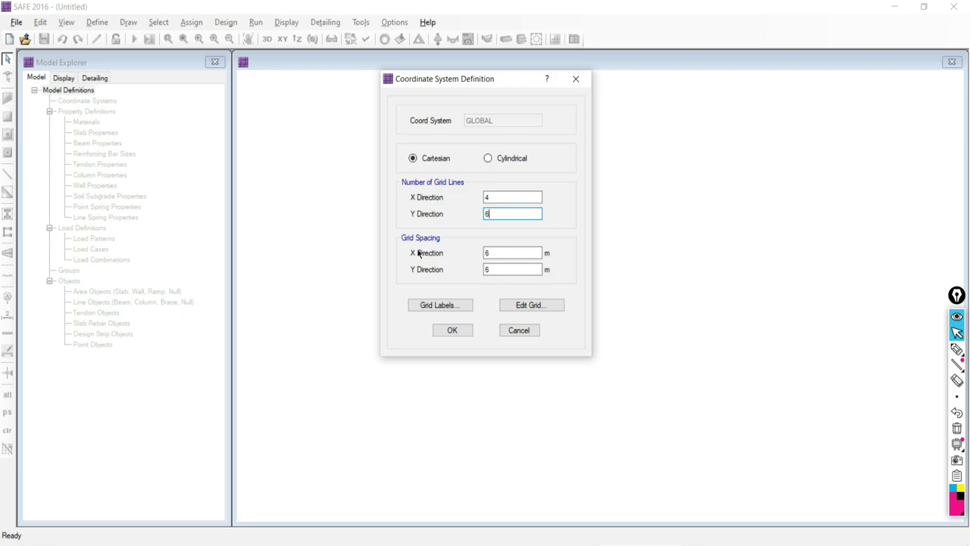
pyautogui.hotkey('alt', 'Tab')
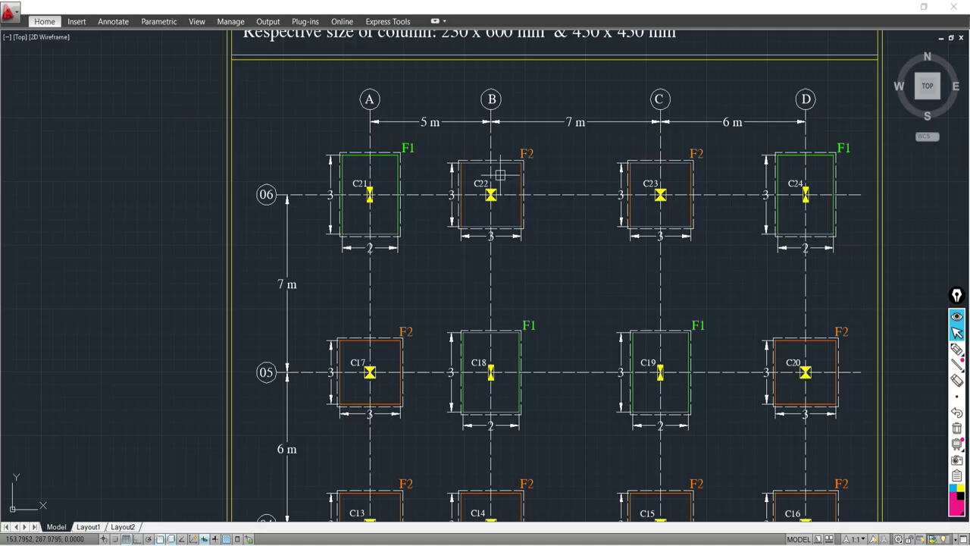
pyautogui.scroll(2, 379, 187)
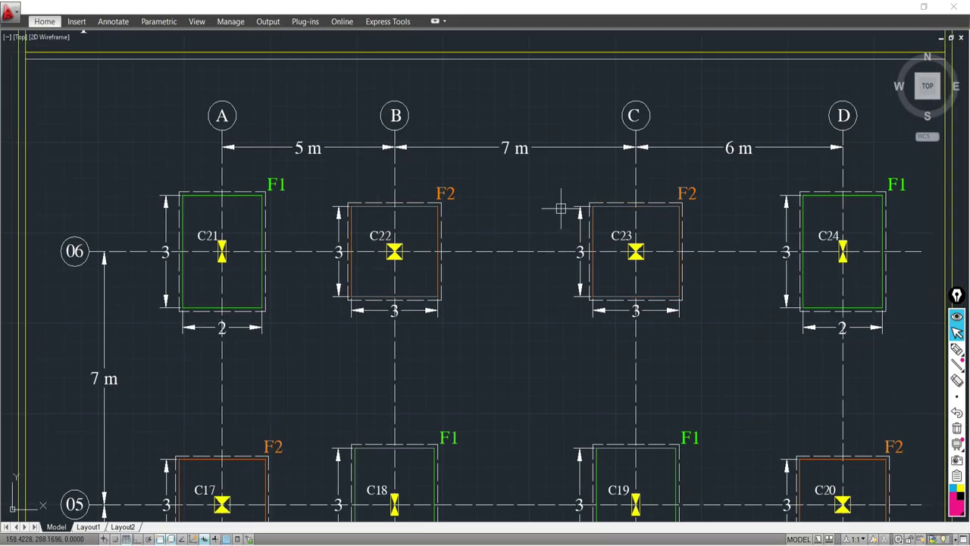
pyautogui.hotkey('alt', 'Tab')
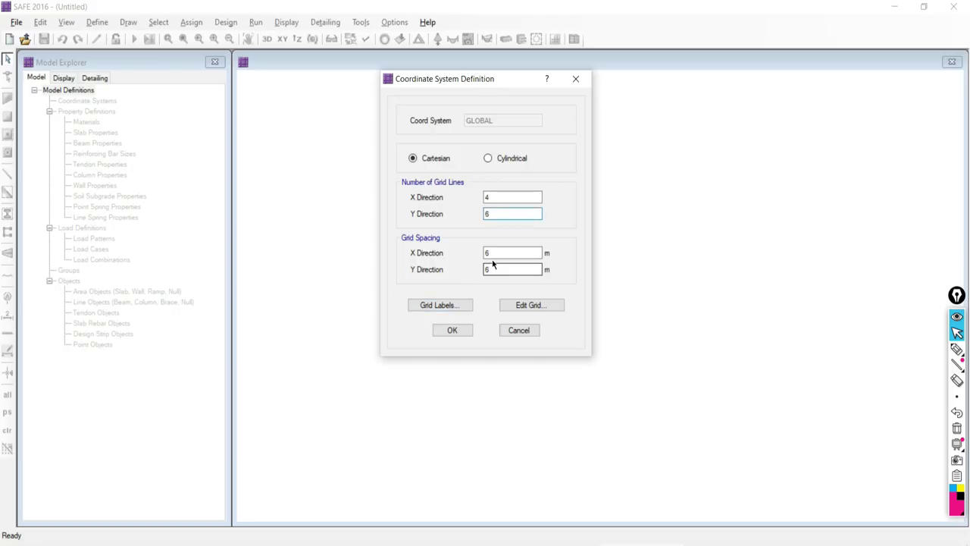
pyautogui.moveTo(495, 253); pyautogui.dragTo(474, 250)
# Pan and zoom through rows 01–06 of the AutoCAD plan to read the row spacings.
pyautogui.hotkey('alt', 'Tab')
pyautogui.scroll(-4, 444, 275)
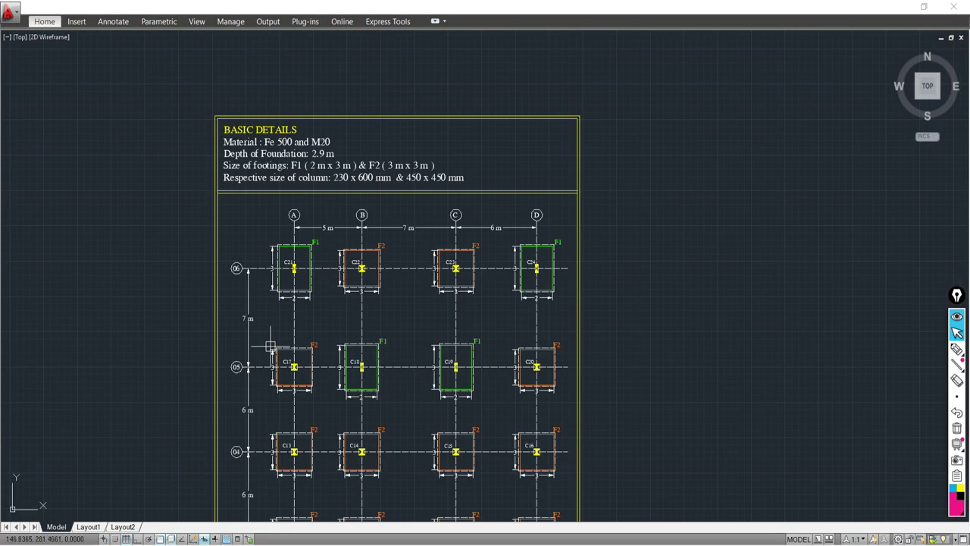
pyautogui.moveTo(260, 375); pyautogui.dragTo(331, 217, button='middle')
pyautogui.scroll(3, 310, 272)
pyautogui.moveTo(339, 366); pyautogui.dragTo(361, 182, button='middle')
pyautogui.scroll(-2, 358, 308)
pyautogui.scroll(1, 358, 307)
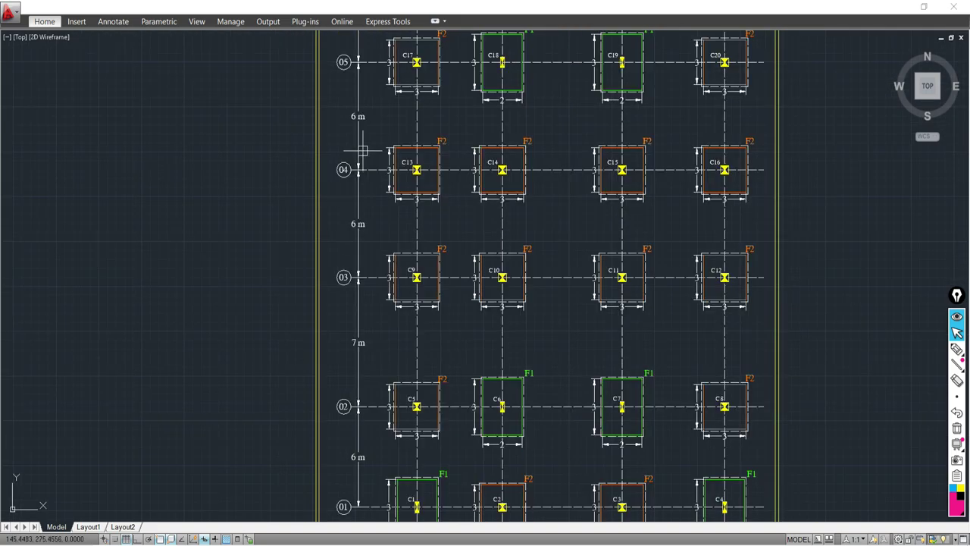
pyautogui.scroll(2, 358, 144)
pyautogui.moveTo(372, 199); pyautogui.dragTo(483, 200, button='middle')
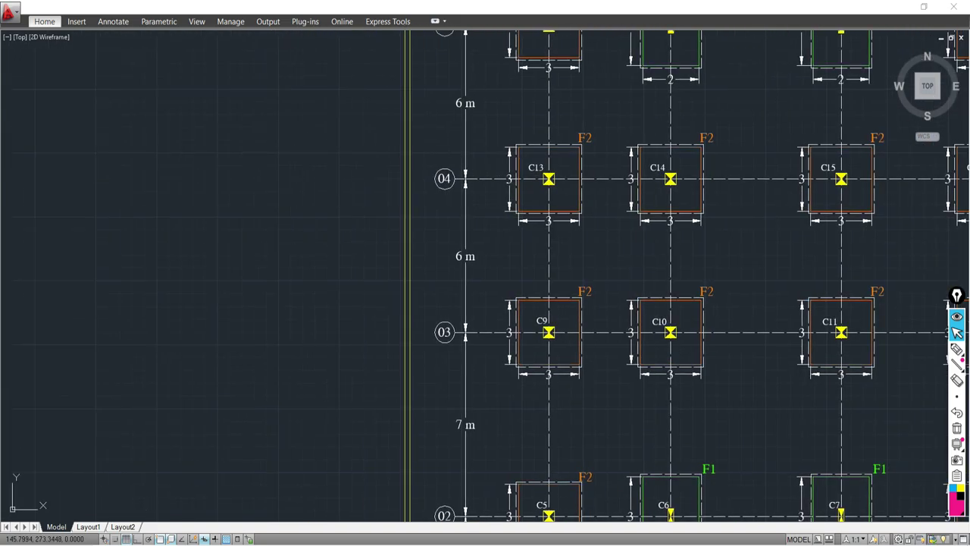
pyautogui.scroll(-3, 468, 113)
pyautogui.moveTo(450, 252); pyautogui.dragTo(452, 170, button='middle')
pyautogui.scroll(2, 474, 235)
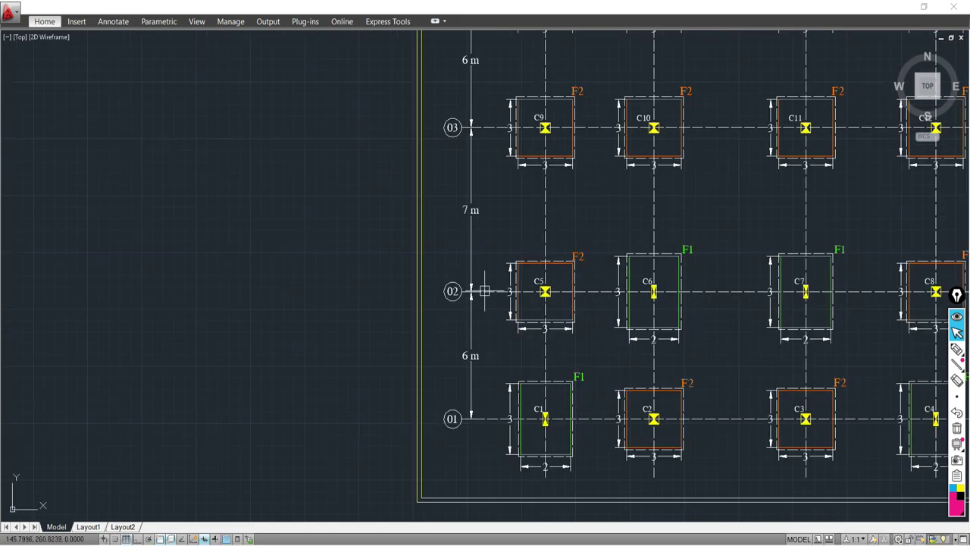
pyautogui.scroll(-4, 470, 213)
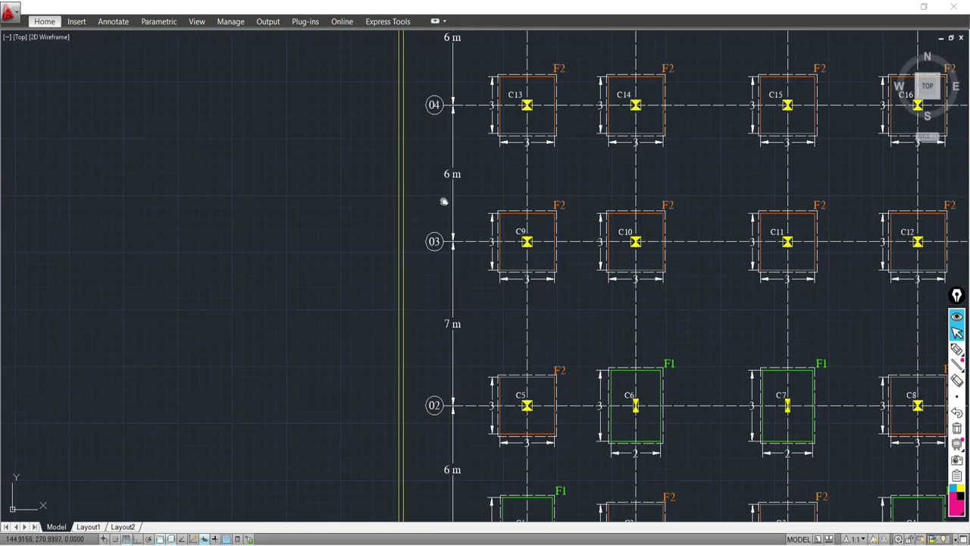
pyautogui.moveTo(511, 224); pyautogui.dragTo(456, 244, button='middle')
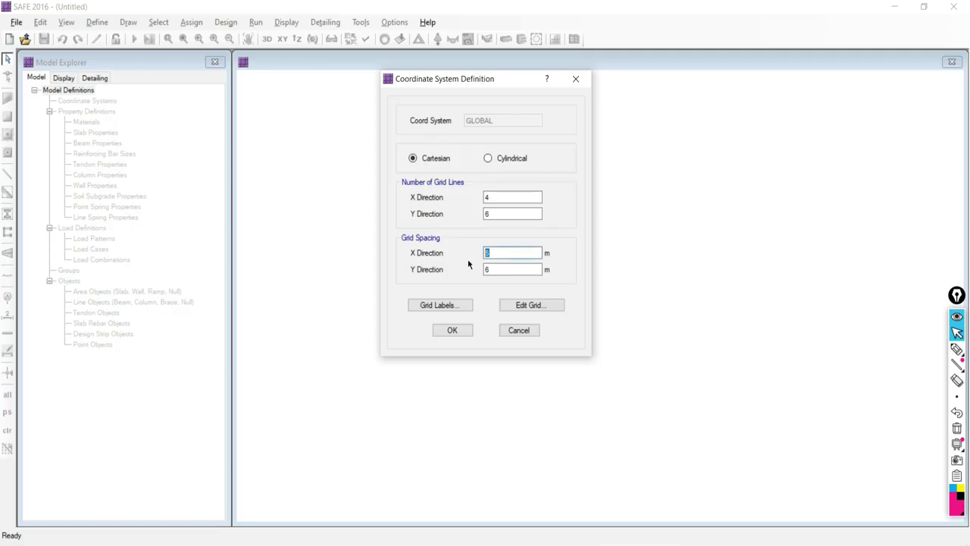
# Enter a 6 m Y grid spacing and bring up the Grid Labeling Options dialog.
pyautogui.click(494, 269)
pyautogui.write('6')
pyautogui.moveTo(494, 268); pyautogui.dragTo(478, 268)
pyautogui.click(434, 305)
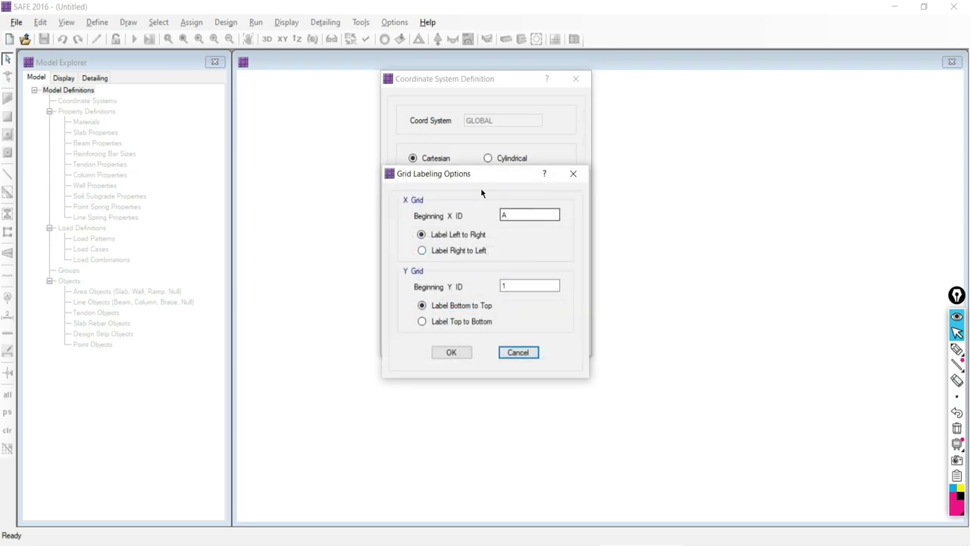
pyautogui.moveTo(464, 175); pyautogui.dragTo(264, 105)
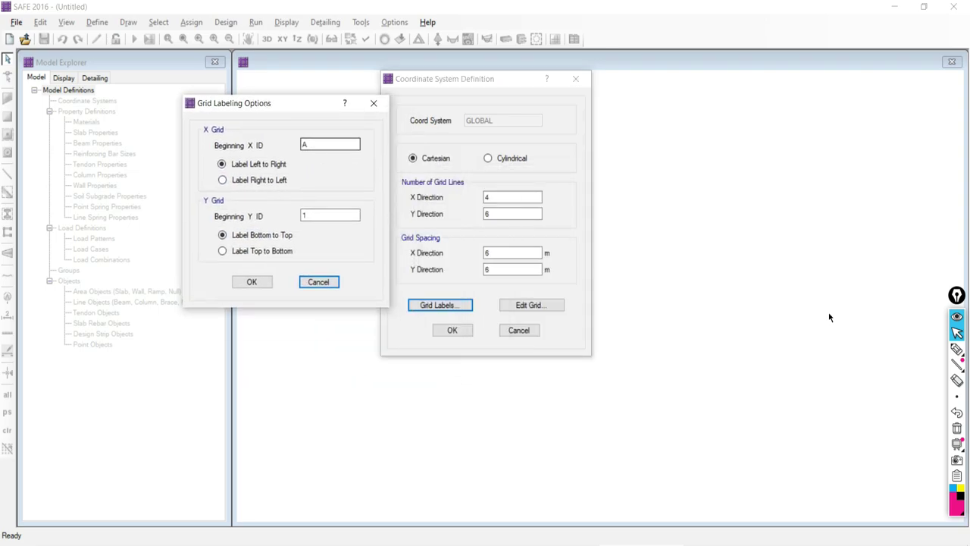
# Sketch three vertical grid lines labelled A, B and C to explain X labelling.
pyautogui.click(956, 349)
pyautogui.moveTo(649, 227); pyautogui.dragTo(814, 231)
pyautogui.moveTo(650, 229); pyautogui.dragTo(650, 329)
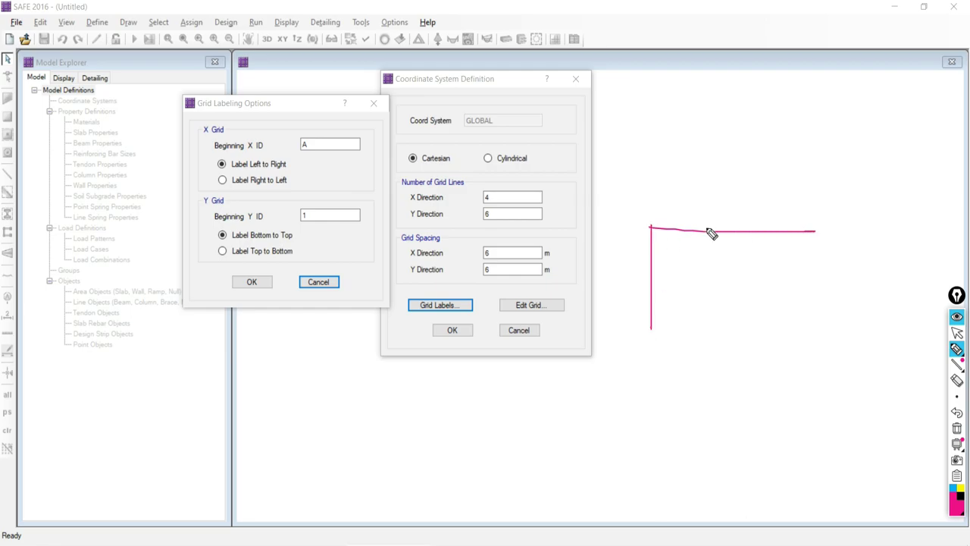
pyautogui.moveTo(708, 229); pyautogui.dragTo(712, 334)
pyautogui.moveTo(763, 233); pyautogui.dragTo(763, 333)
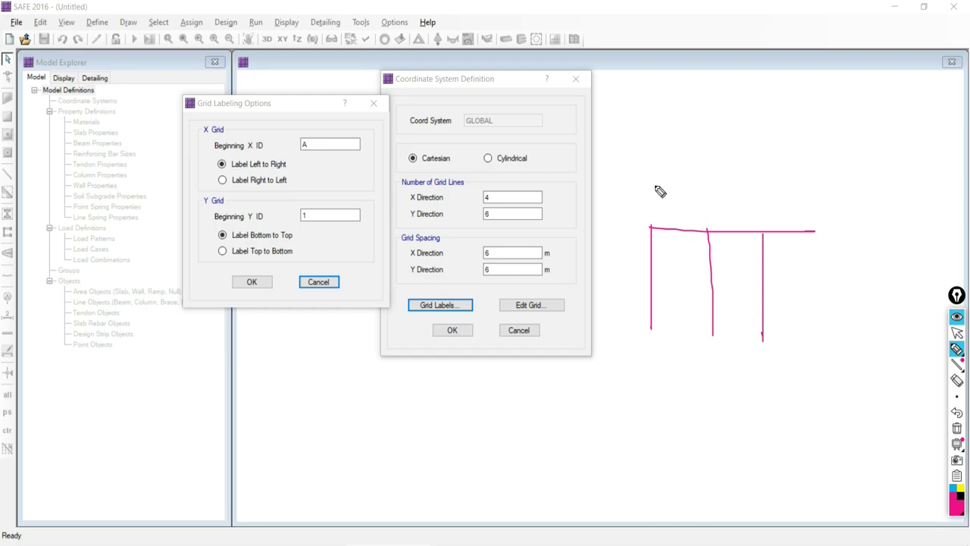
pyautogui.moveTo(659, 187)
pyautogui.mouseDown()
pyautogui.moveTo(647, 206)
pyautogui.moveTo(672, 205)
pyautogui.mouseUp()
pyautogui.moveTo(640, 198); pyautogui.dragTo(732, 214)
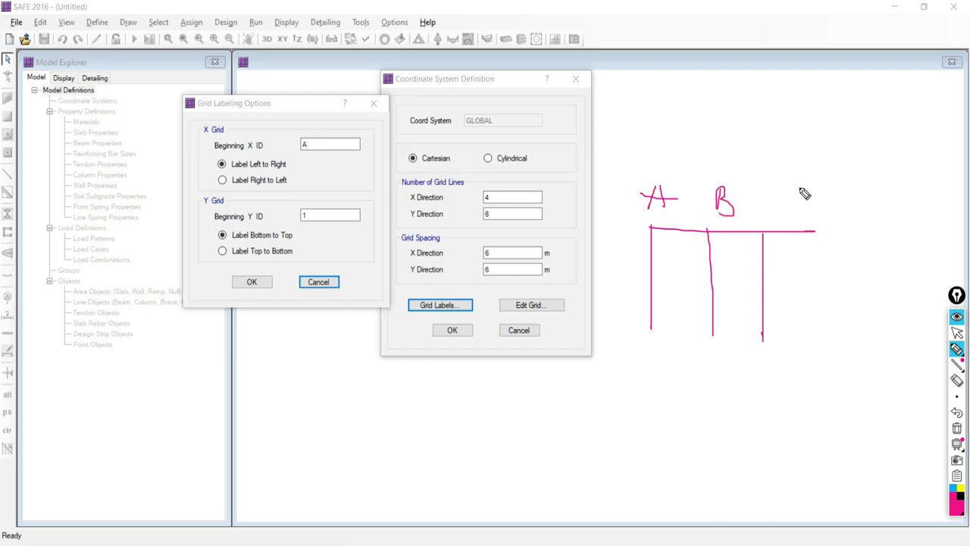
pyautogui.moveTo(804, 193); pyautogui.dragTo(806, 209)
# Sketch grid rows 1 and 2 with bubbles, highlight starting label A, then clear the annotations.
pyautogui.moveTo(651, 224)
pyautogui.mouseDown()
pyautogui.moveTo(652, 453)
pyautogui.moveTo(599, 462)
pyautogui.moveTo(597, 471)
pyautogui.moveTo(592, 463)
pyautogui.mouseUp()
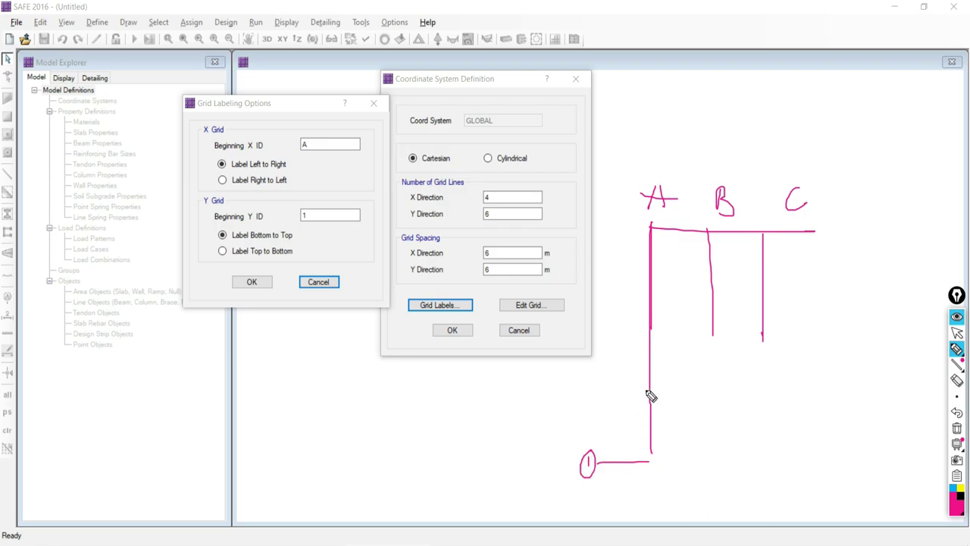
pyautogui.moveTo(649, 383); pyautogui.dragTo(601, 382)
pyautogui.moveTo(577, 347); pyautogui.dragTo(585, 355)
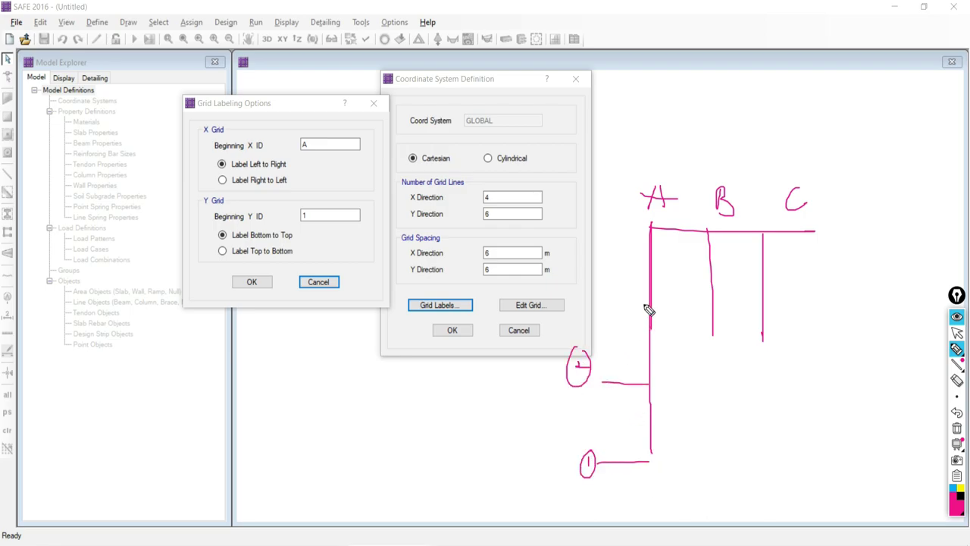
pyautogui.moveTo(648, 304); pyautogui.dragTo(586, 304)
pyautogui.moveTo(551, 246); pyautogui.dragTo(553, 266)
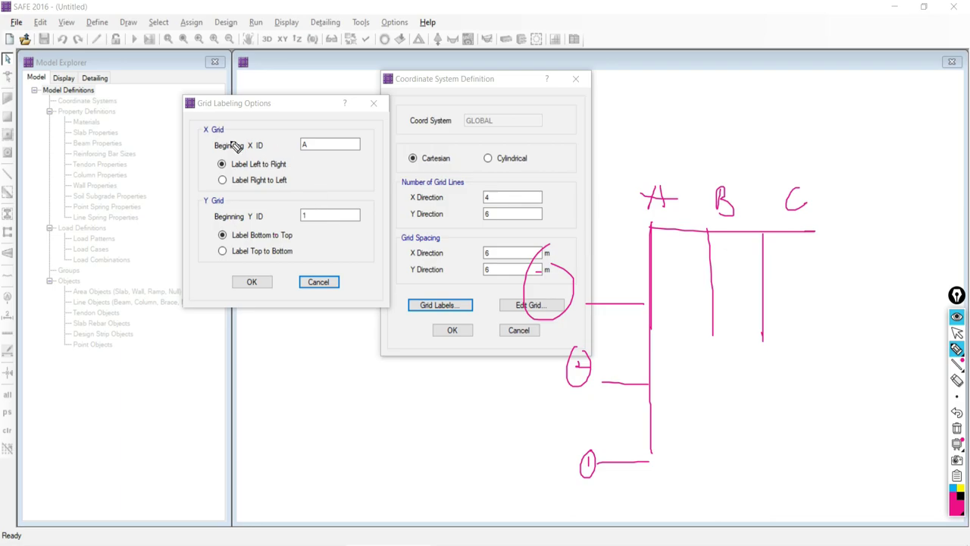
pyautogui.moveTo(258, 112)
pyautogui.mouseDown()
pyautogui.moveTo(328, 115)
pyautogui.moveTo(305, 130)
pyautogui.moveTo(315, 161)
pyautogui.moveTo(317, 130)
pyautogui.mouseUp()
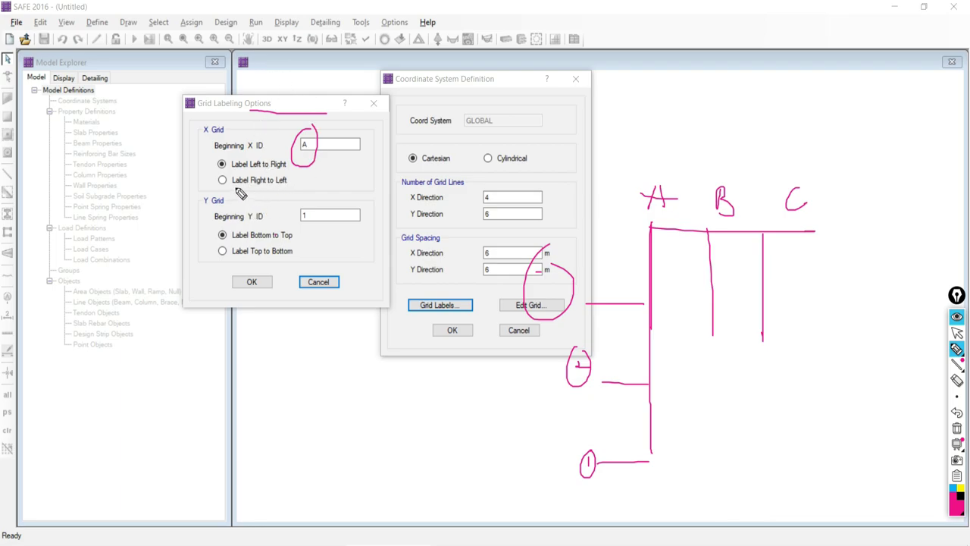
pyautogui.click(956, 428)
pyautogui.click(957, 332)
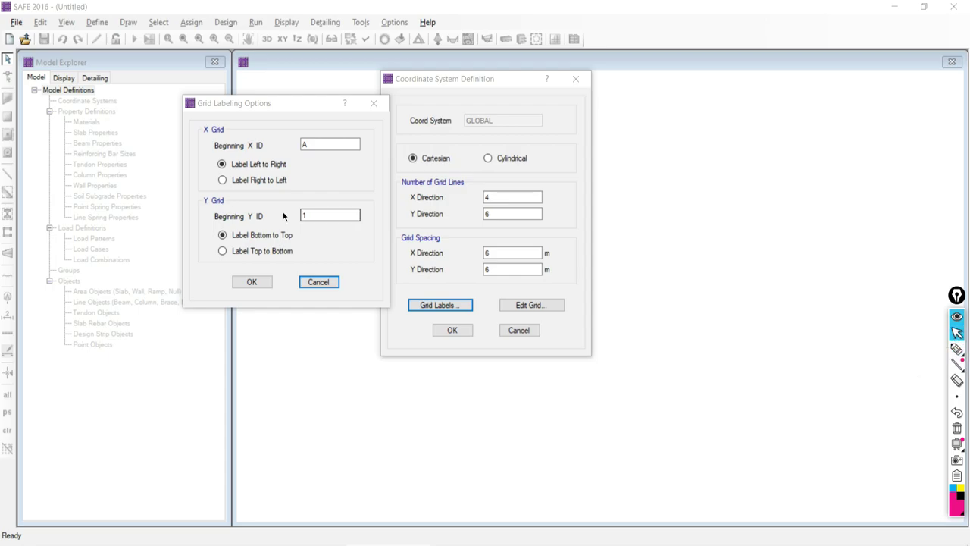
# Accept labels starting at A and 1, and open the Edit Grid table of A–D and 1–6.
pyautogui.click(250, 284)
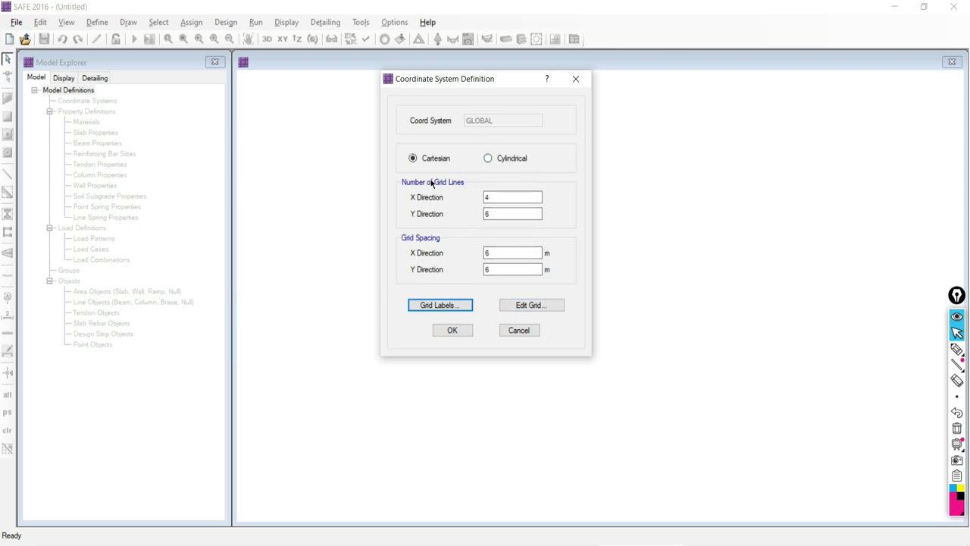
pyautogui.click(522, 307)
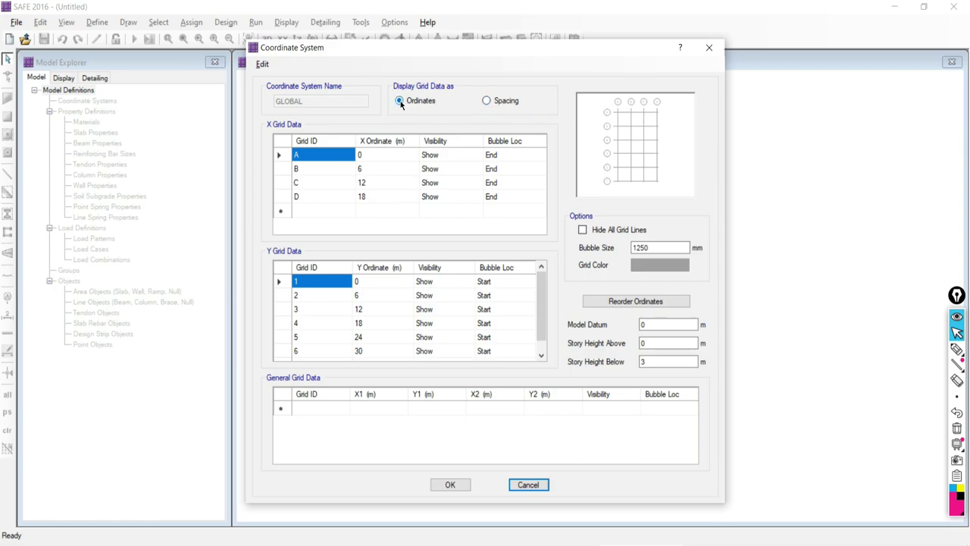
# Switch the grid table to show spacings and check the AutoCAD plan.
pyautogui.click(486, 102)
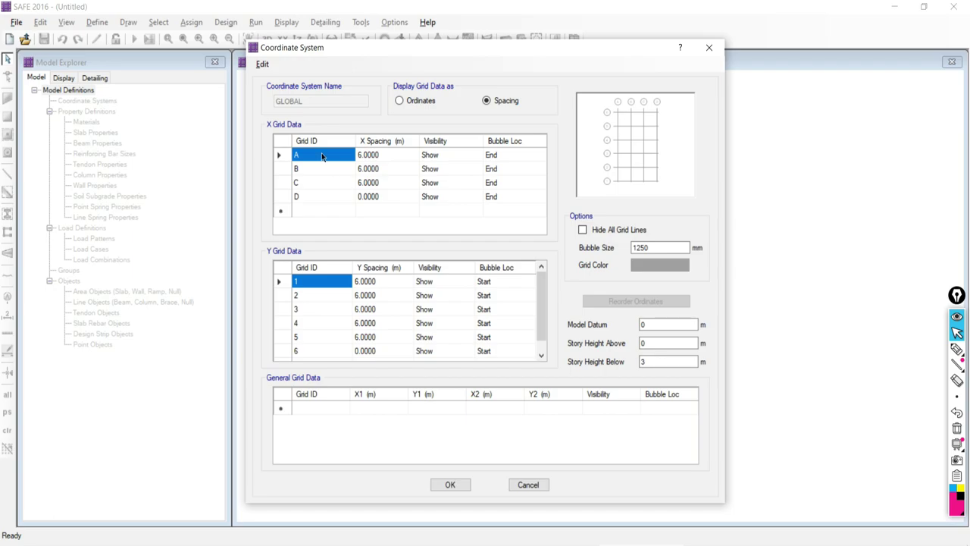
pyautogui.hotkey('alt', 'Tab')
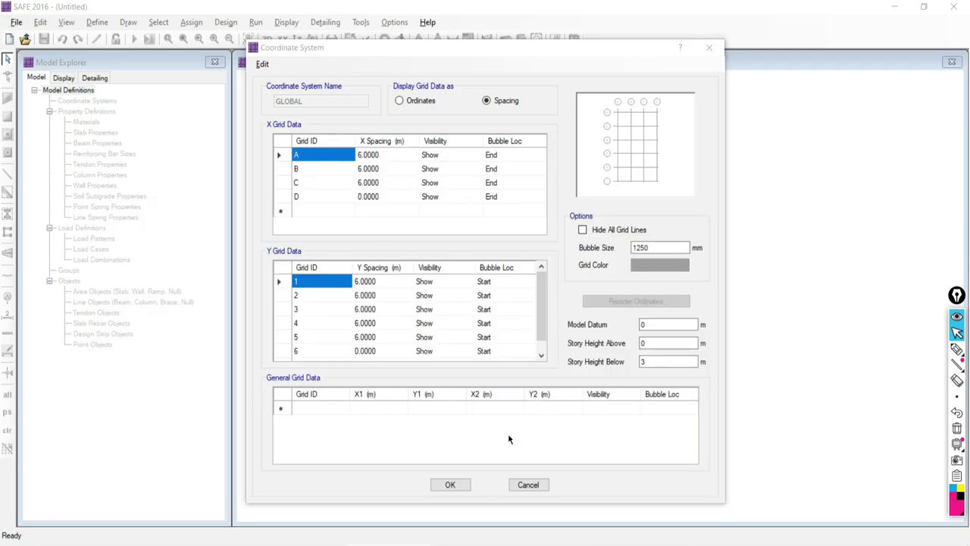
pyautogui.scroll(-3, 509, 98)
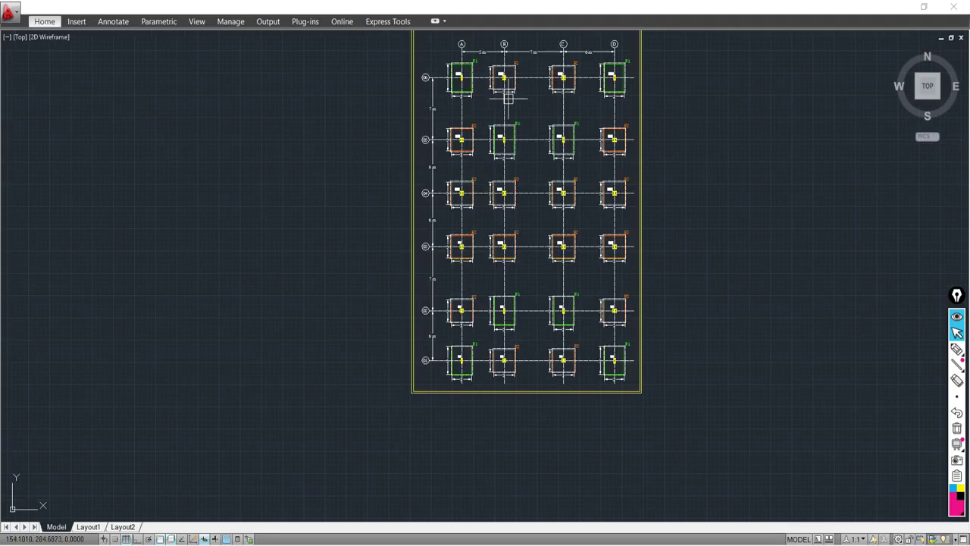
pyautogui.scroll(5, 420, 241)
pyautogui.scroll(3, 390, 223)
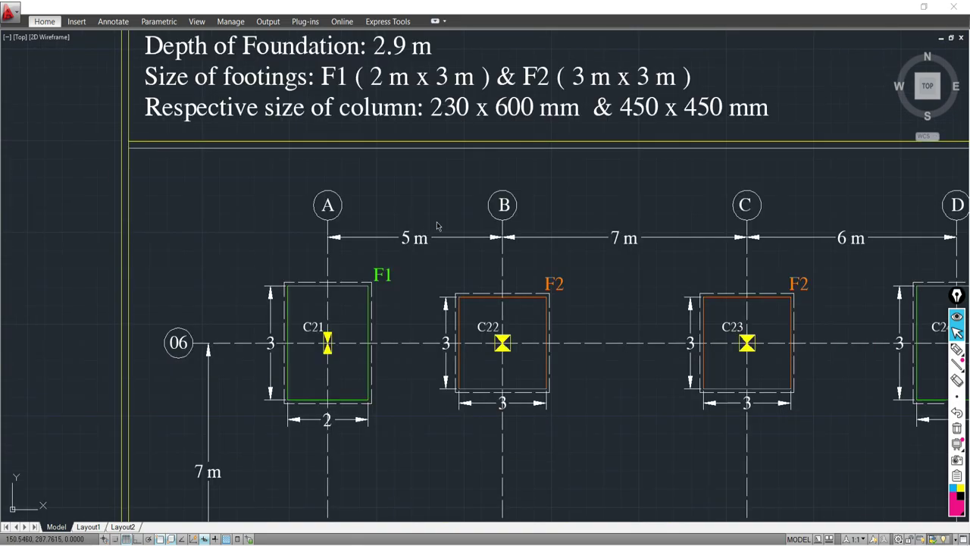
pyautogui.hotkey('alt', 'Tab')
# Set grid A's X spacing to 5 m and grid B's to 7 m.
pyautogui.click(362, 157)
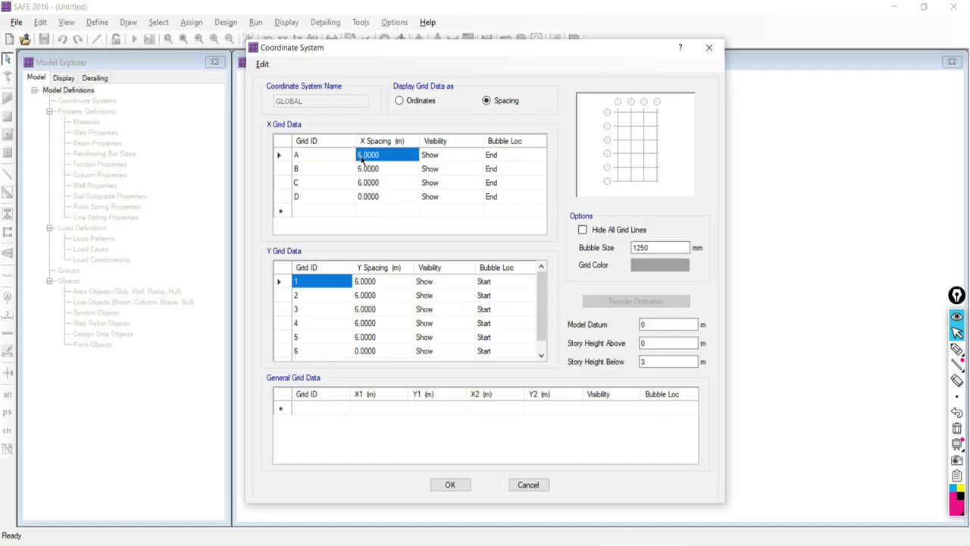
pyautogui.write('5')
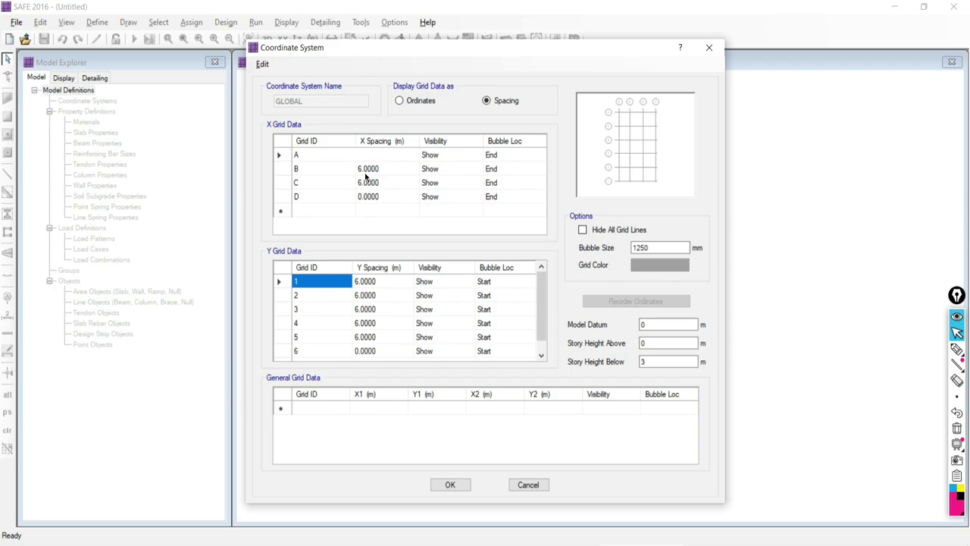
pyautogui.click(366, 174)
pyautogui.hotkey('alt', 'Tab')
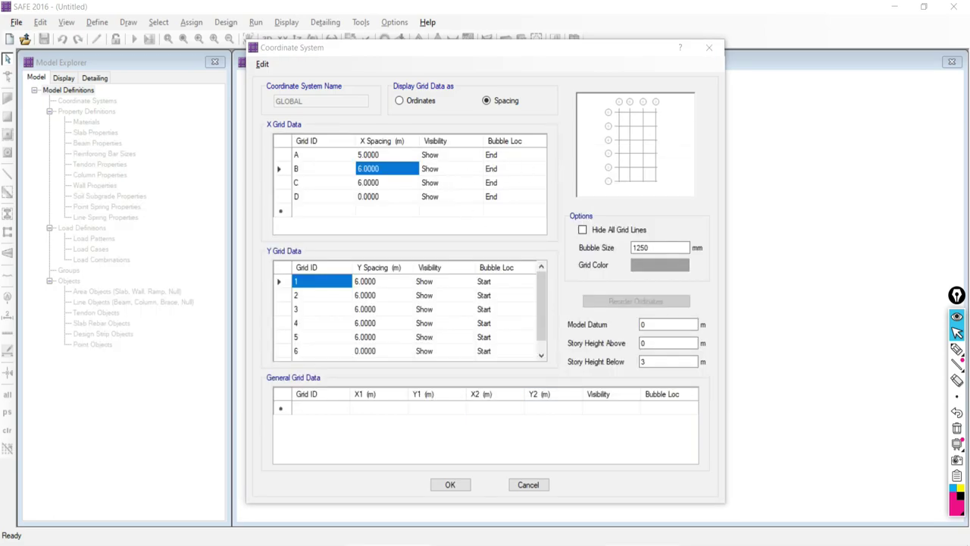
pyautogui.hotkey('alt', 'Tab')
pyautogui.hotkey('alt', 'Tab')
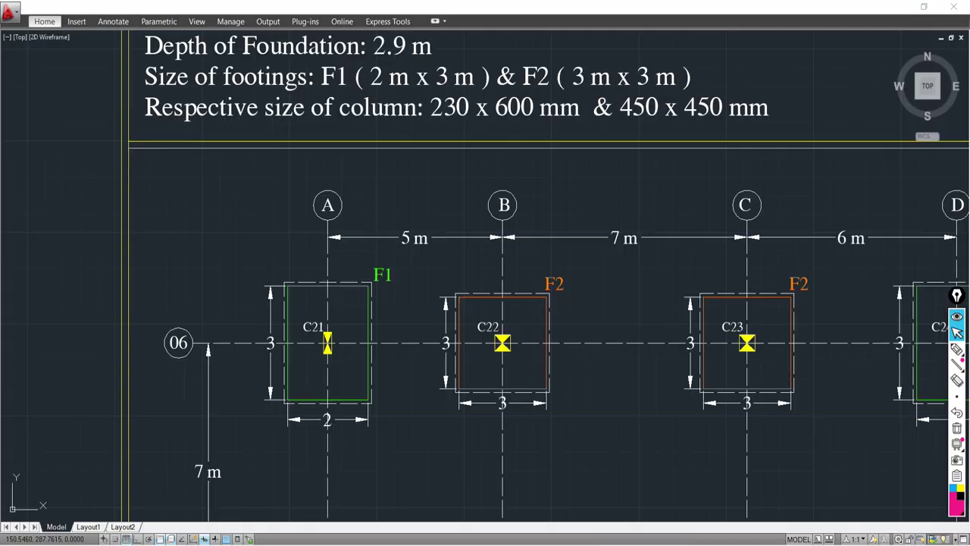
pyautogui.moveTo(779, 265); pyautogui.dragTo(597, 252, button='middle')
pyautogui.hotkey('alt', 'Tab')
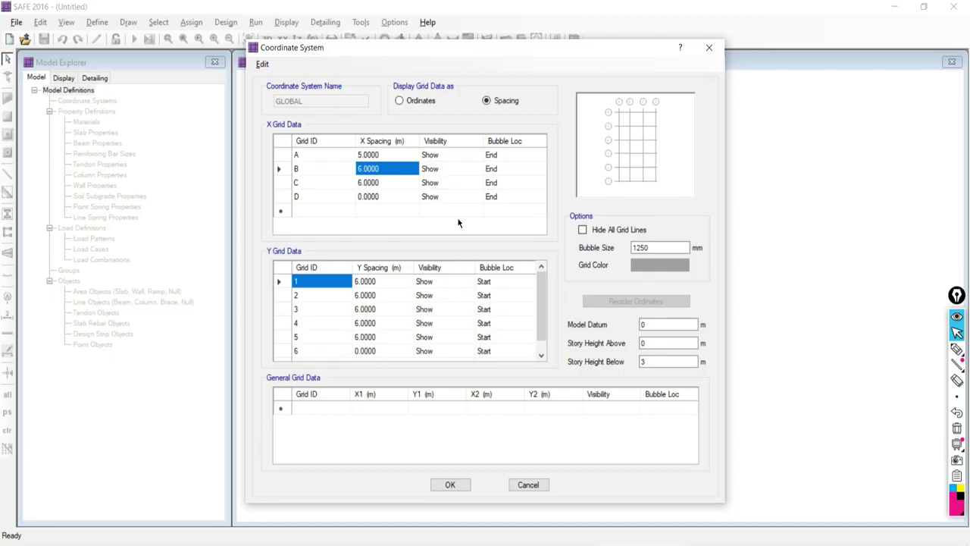
pyautogui.write('7')
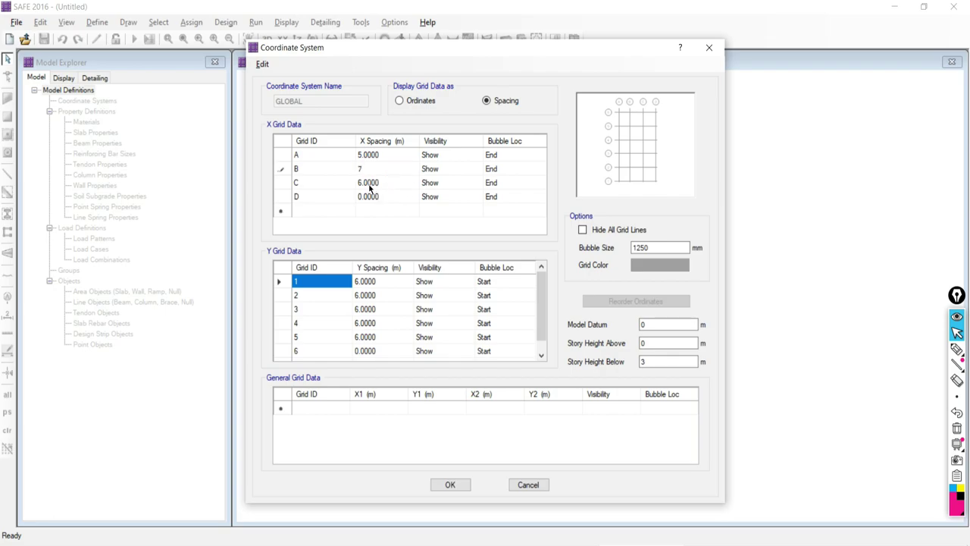
pyautogui.click(370, 188)
pyautogui.hotkey('alt', 'Tab')
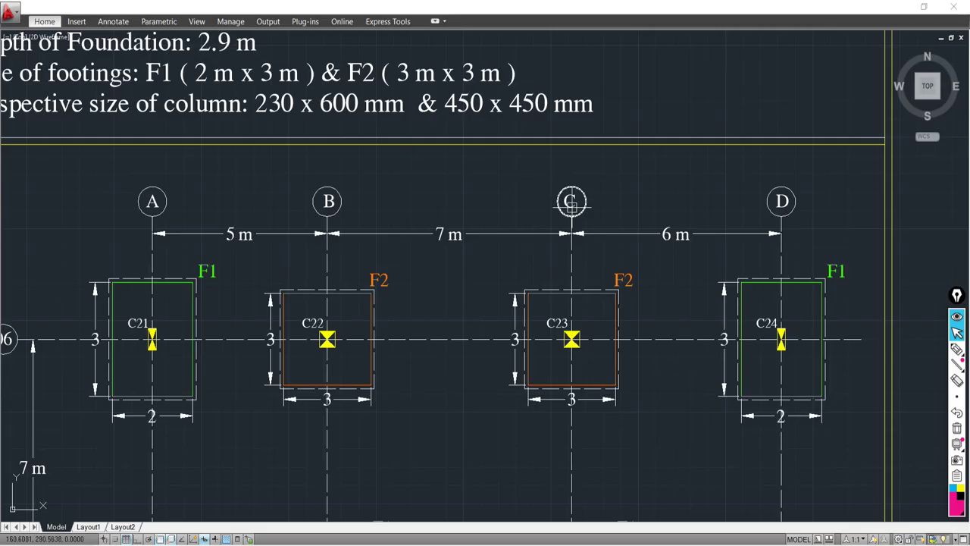
pyautogui.hotkey('alt', 'Tab')
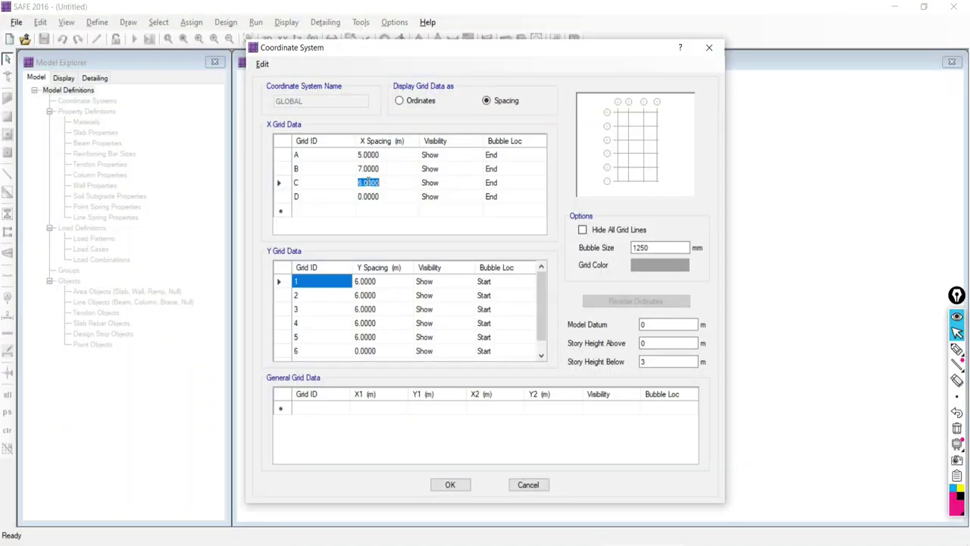
# Check grid D's 6 m spacing and the Y row spacings against the AutoCAD footing rows.
pyautogui.click(366, 197)
pyautogui.hotkey('alt', 'Tab')
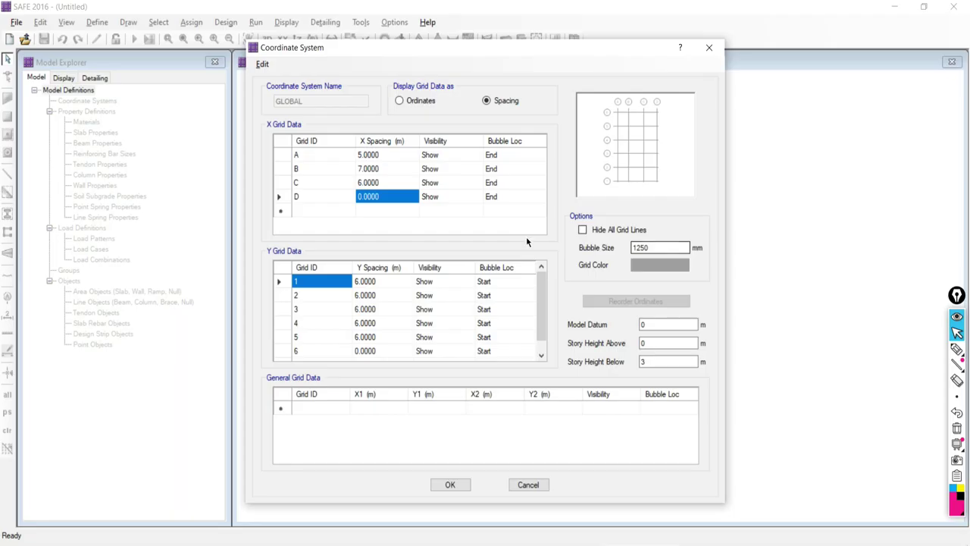
pyautogui.hotkey('alt', 'Tab')
pyautogui.click(364, 285)
pyautogui.hotkey('alt', 'Tab')
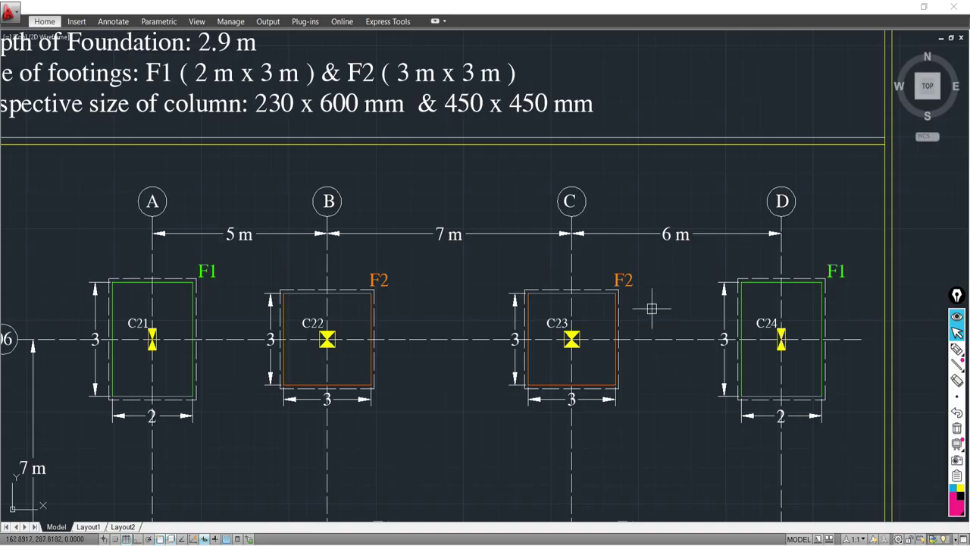
pyautogui.scroll(-5, 650, 305)
pyautogui.moveTo(472, 312); pyautogui.dragTo(528, 77, button='middle')
pyautogui.scroll(6, 447, 320)
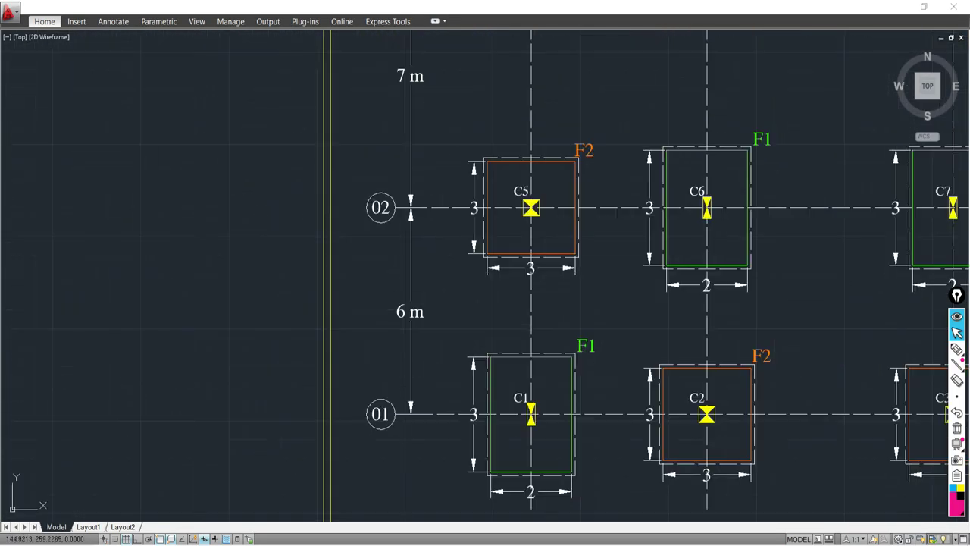
pyautogui.moveTo(402, 266); pyautogui.dragTo(413, 394, button='middle')
pyautogui.scroll(-2, 415, 224)
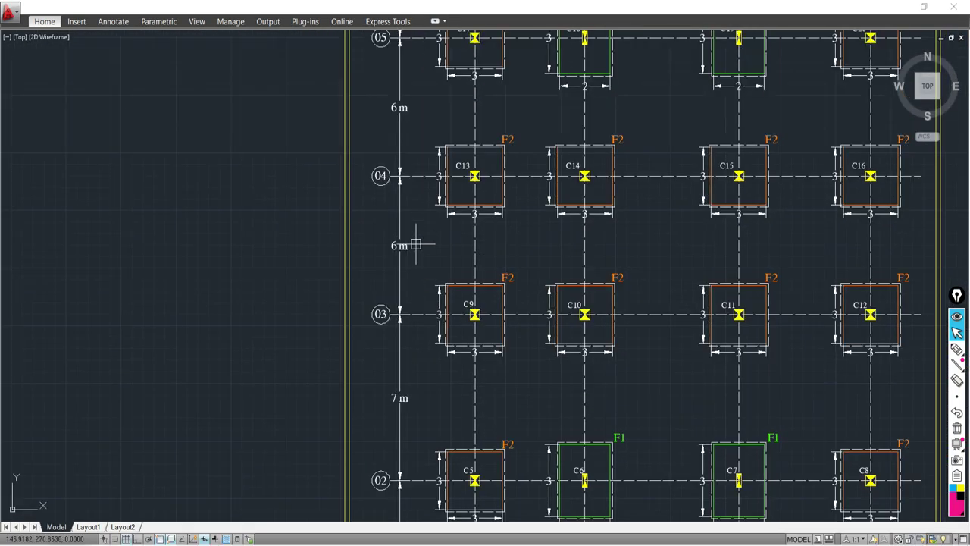
pyautogui.hotkey('alt', 'Tab')
# Enter 7 m Y spacings for rows 2 and 5, checking remaining rows against the AutoCAD drawing.
pyautogui.click(363, 297)
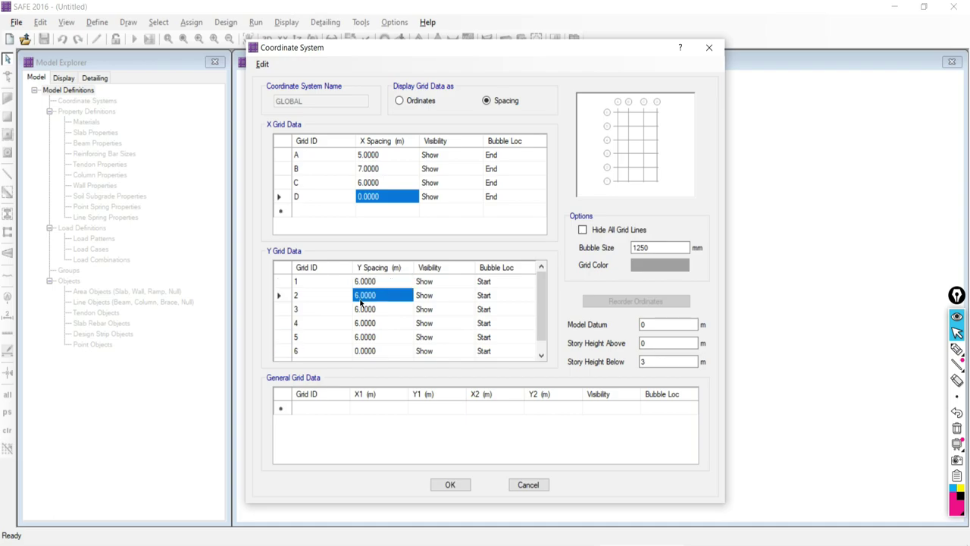
pyautogui.write('7')
pyautogui.click(363, 311)
pyautogui.click(362, 324)
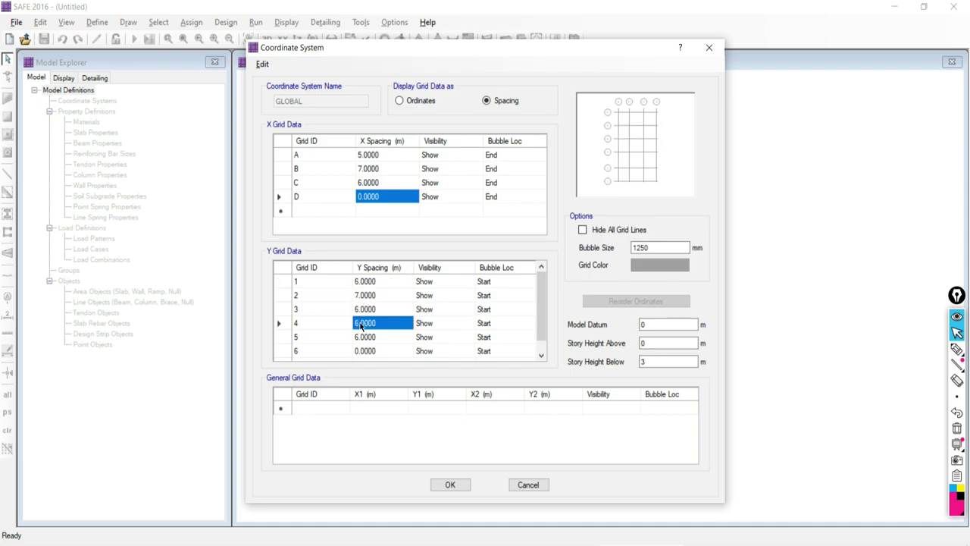
pyautogui.hotkey('alt', 'Tab')
pyautogui.moveTo(427, 196); pyautogui.dragTo(428, 370, button='middle')
pyautogui.hotkey('alt', 'Tab')
pyautogui.click(360, 338)
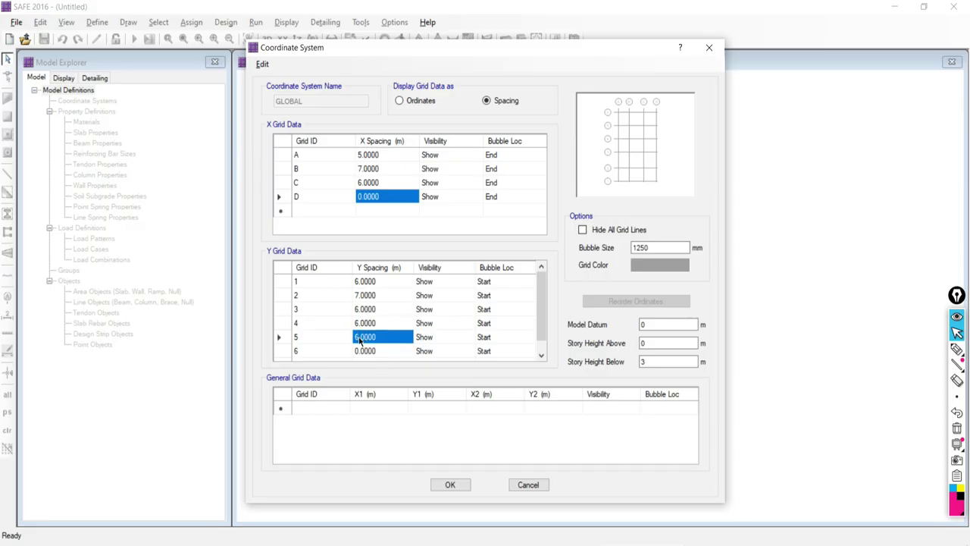
pyautogui.write('7')
pyautogui.click(366, 351)
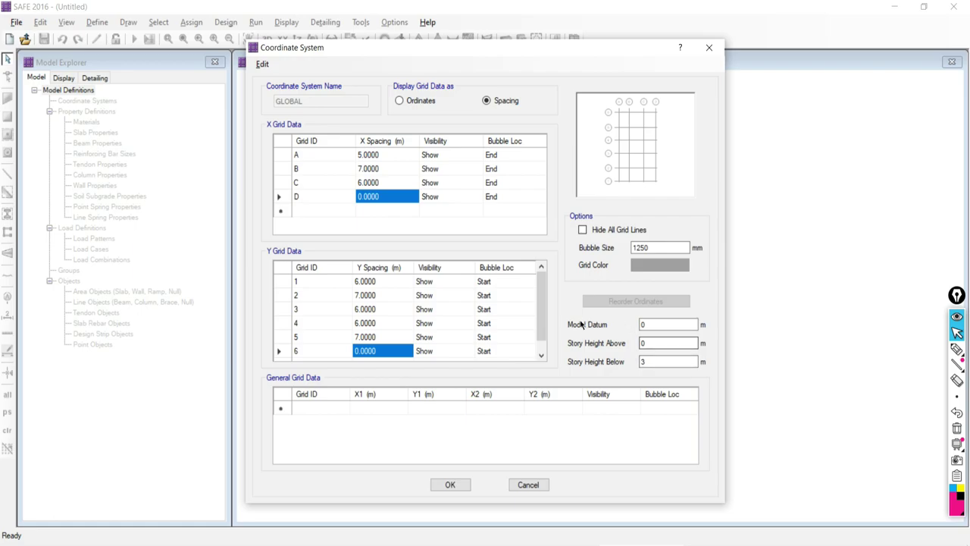
pyautogui.click(956, 349)
pyautogui.moveTo(750, 196)
pyautogui.mouseDown()
pyautogui.moveTo(906, 197)
pyautogui.moveTo(729, 194)
pyautogui.mouseUp()
pyautogui.moveTo(720, 240); pyautogui.dragTo(917, 240)
pyautogui.moveTo(729, 288); pyautogui.dragTo(937, 294)
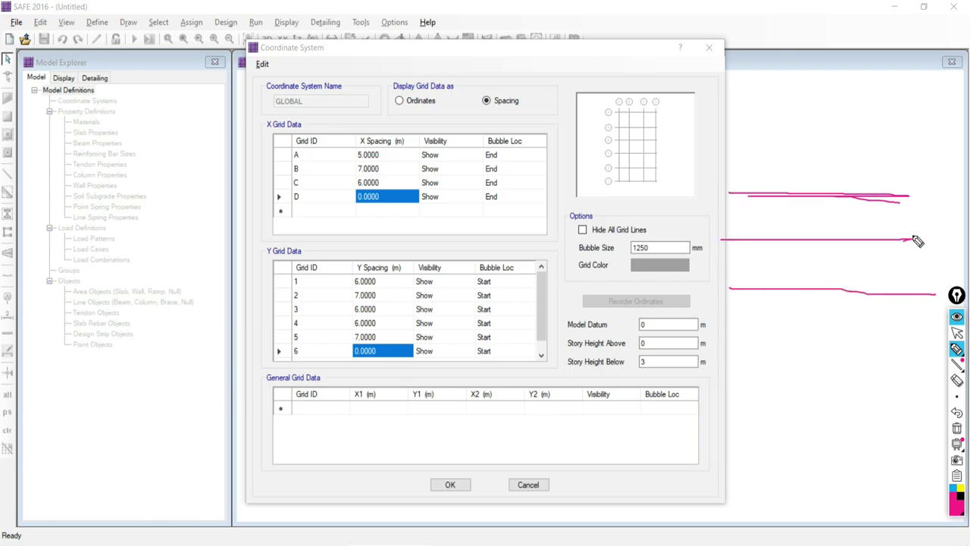
pyautogui.moveTo(937, 244)
pyautogui.mouseDown()
pyautogui.moveTo(673, 240)
pyautogui.moveTo(936, 238)
pyautogui.moveTo(936, 223)
pyautogui.moveTo(947, 233)
pyautogui.moveTo(938, 238)
pyautogui.moveTo(939, 220)
pyautogui.moveTo(923, 247)
pyautogui.moveTo(957, 247)
pyautogui.moveTo(952, 218)
pyautogui.mouseUp()
pyautogui.click(951, 231)
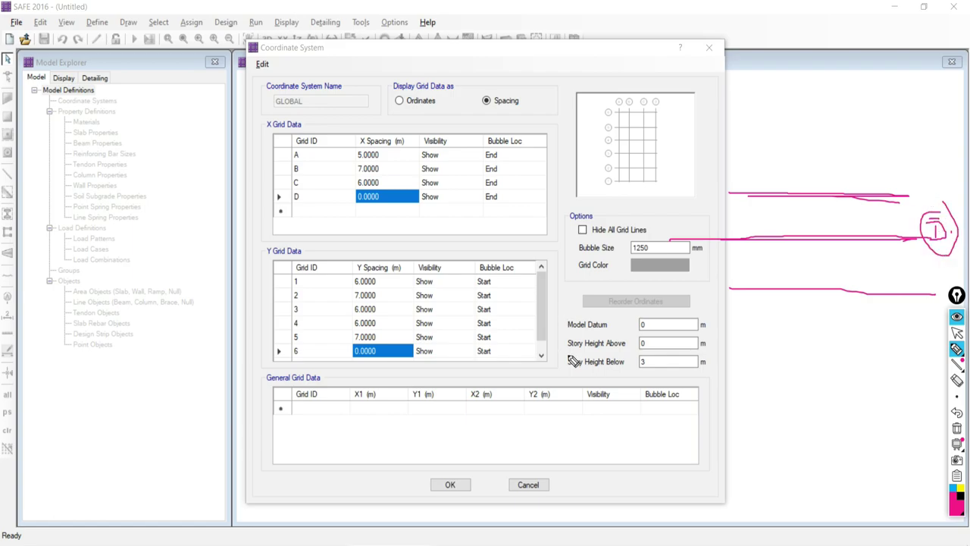
pyautogui.moveTo(568, 331); pyautogui.dragTo(641, 327)
pyautogui.moveTo(910, 241)
pyautogui.mouseDown()
pyautogui.moveTo(904, 192)
pyautogui.moveTo(754, 199)
pyautogui.mouseUp()
pyautogui.moveTo(920, 205); pyautogui.dragTo(744, 200)
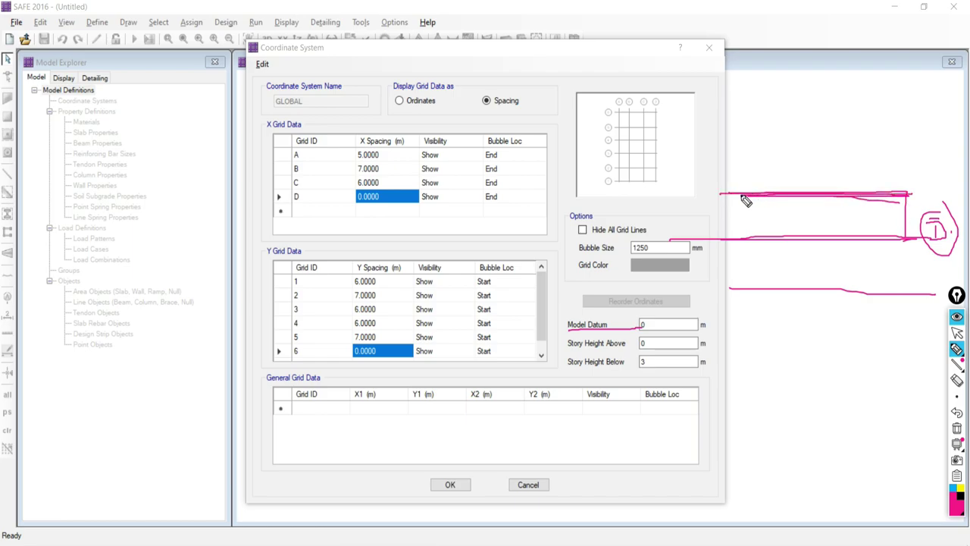
pyautogui.moveTo(907, 239); pyautogui.dragTo(908, 294)
pyautogui.moveTo(905, 299)
pyautogui.mouseDown()
pyautogui.moveTo(928, 306)
pyautogui.moveTo(880, 302)
pyautogui.moveTo(884, 323)
pyautogui.mouseUp()
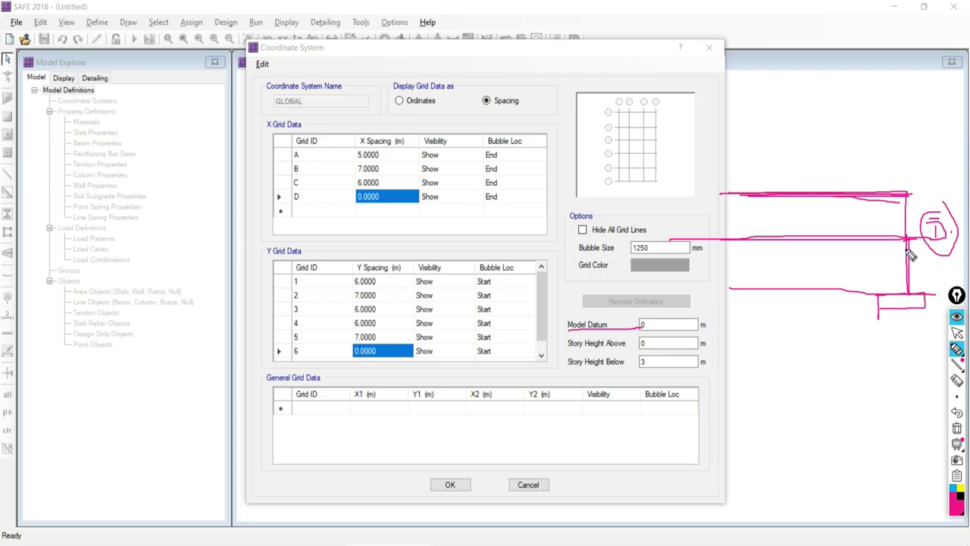
pyautogui.moveTo(901, 239); pyautogui.dragTo(899, 296)
pyautogui.moveTo(711, 243); pyautogui.dragTo(906, 243)
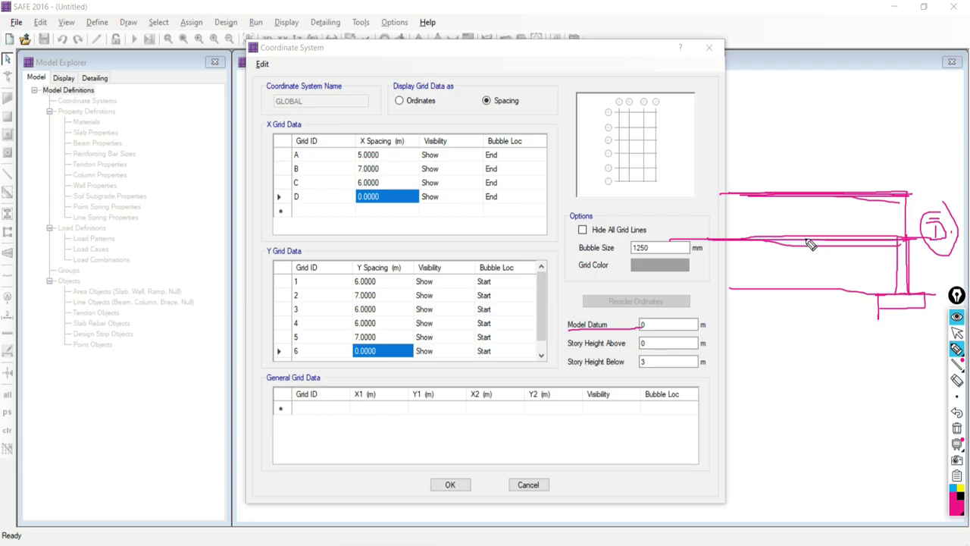
pyautogui.moveTo(659, 351)
pyautogui.mouseDown()
pyautogui.moveTo(637, 350)
pyautogui.moveTo(634, 371)
pyautogui.moveTo(658, 362)
pyautogui.mouseUp()
pyautogui.click(956, 429)
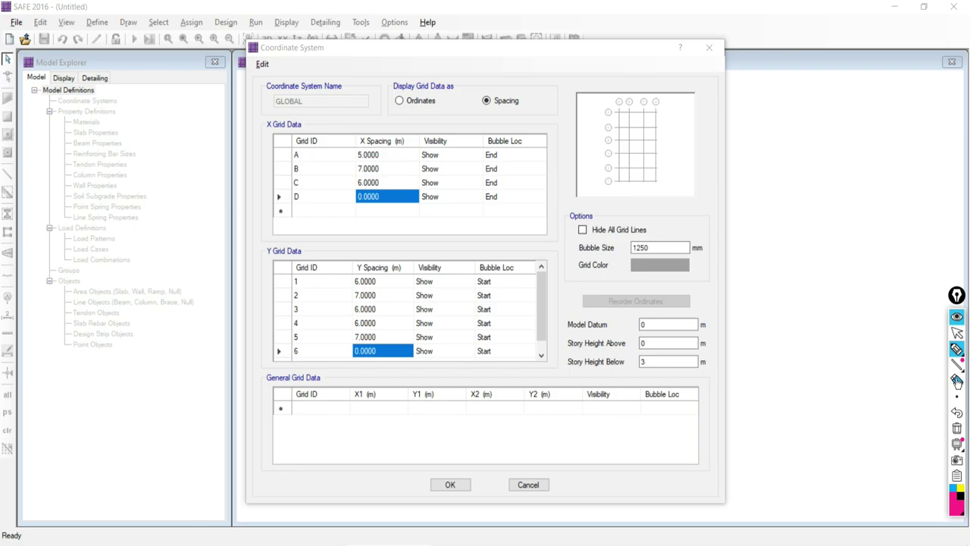
# Edit the Story Height Below value and accept the grid definition with OK.
pyautogui.click(956, 334)
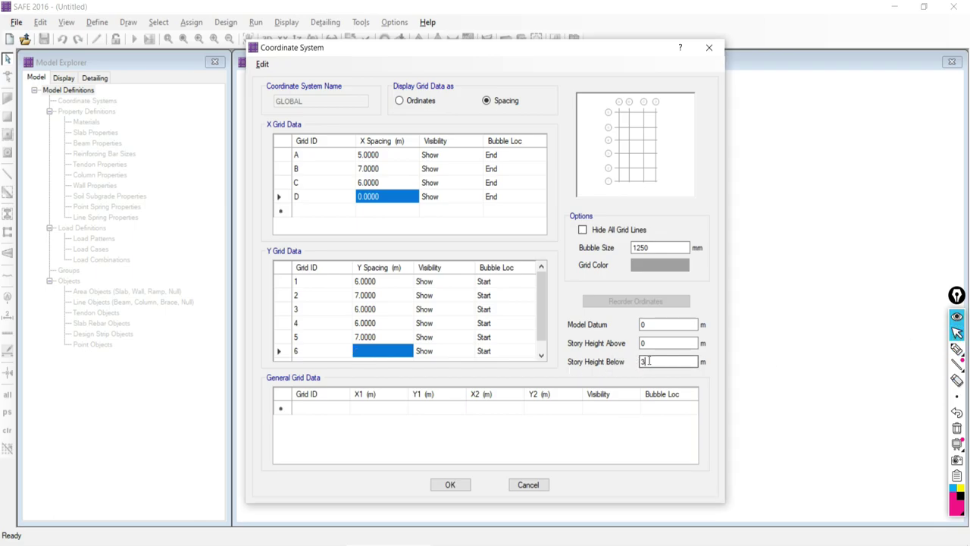
pyautogui.doubleClick(644, 361)
pyautogui.click(449, 485)
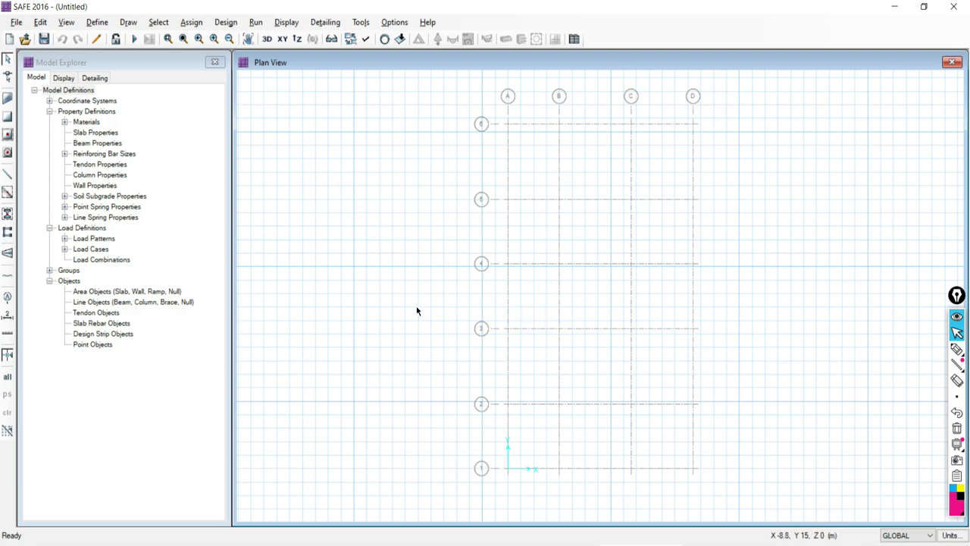
# Recentre the plan view, close the Model Explorer, then restore it via Options > Show Model Explorer.
pyautogui.moveTo(615, 425); pyautogui.dragTo(517, 403, button='middle')
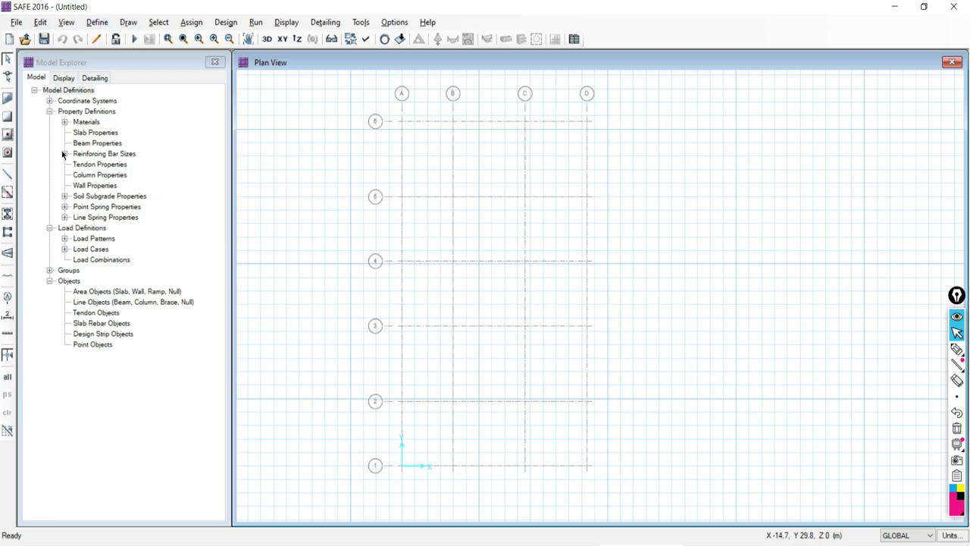
pyautogui.click(215, 61)
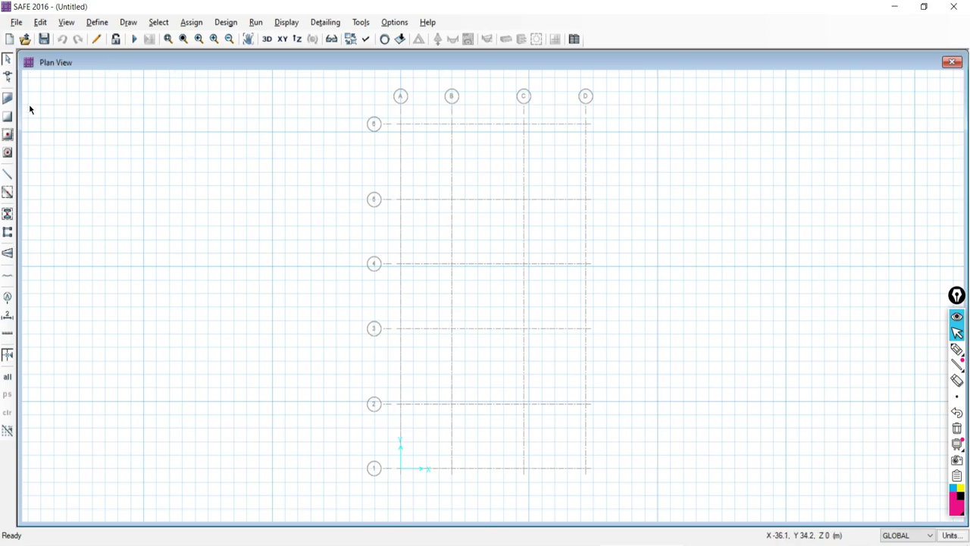
pyautogui.click(390, 22)
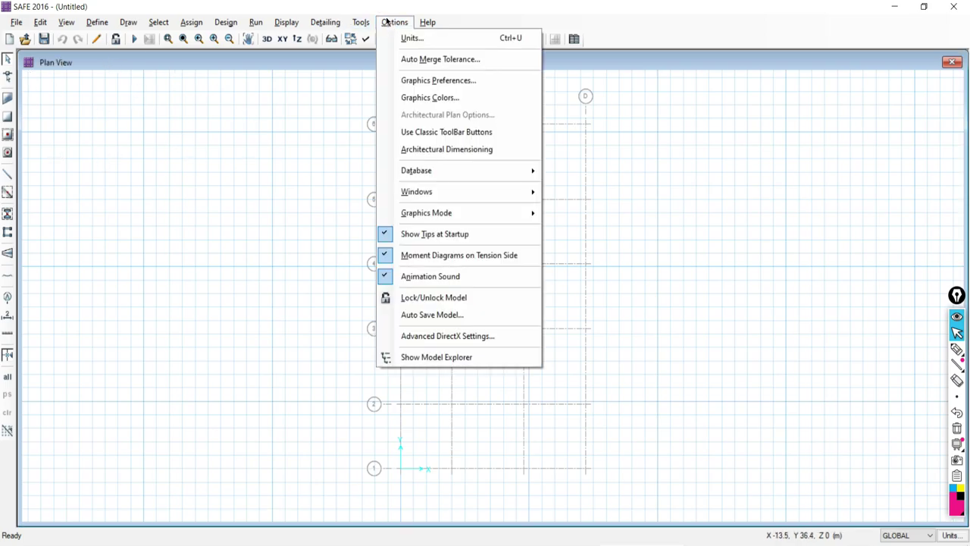
pyautogui.click(385, 149)
pyautogui.click(396, 22)
pyautogui.click(437, 357)
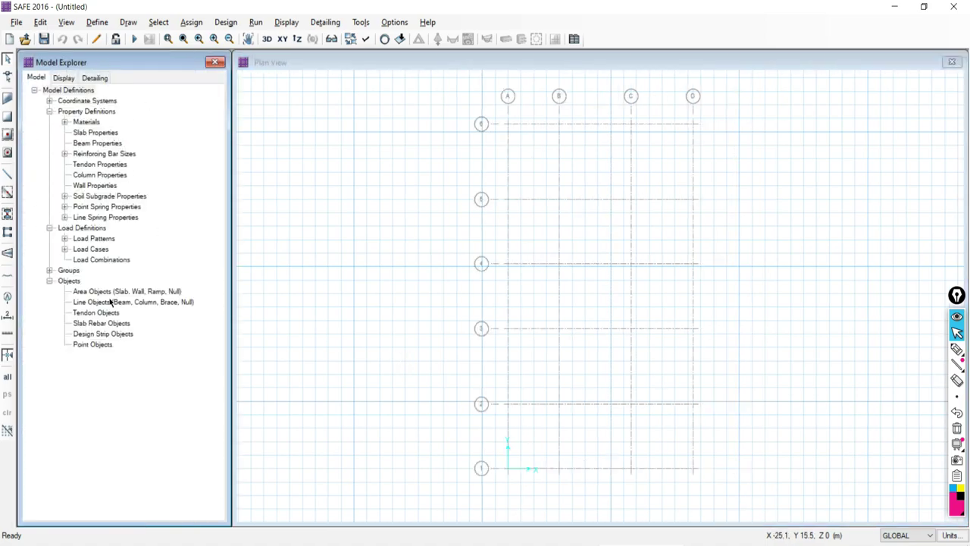
# Close the Model Explorer for good and switch the model window to a 3-D view.
pyautogui.click(215, 63)
pyautogui.click(394, 22)
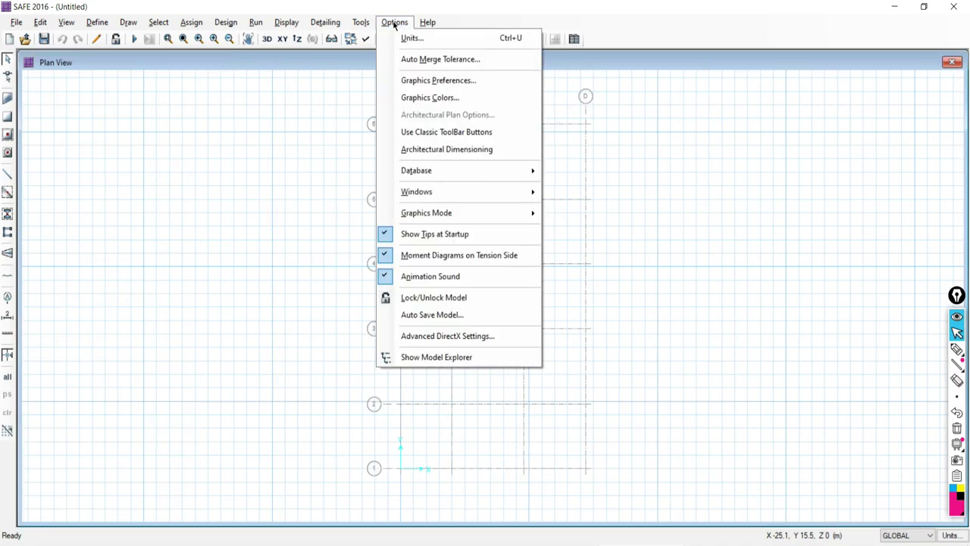
pyautogui.click(396, 358)
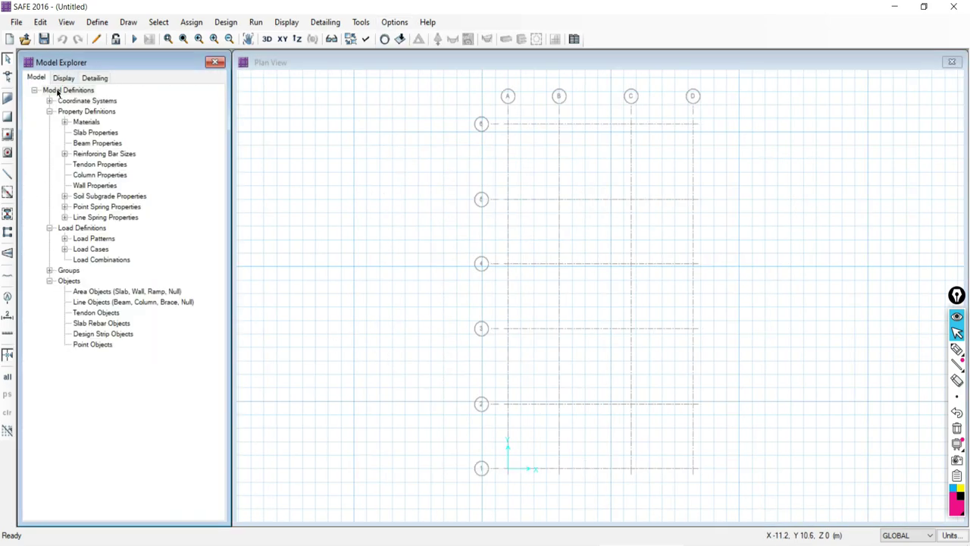
pyautogui.click(215, 62)
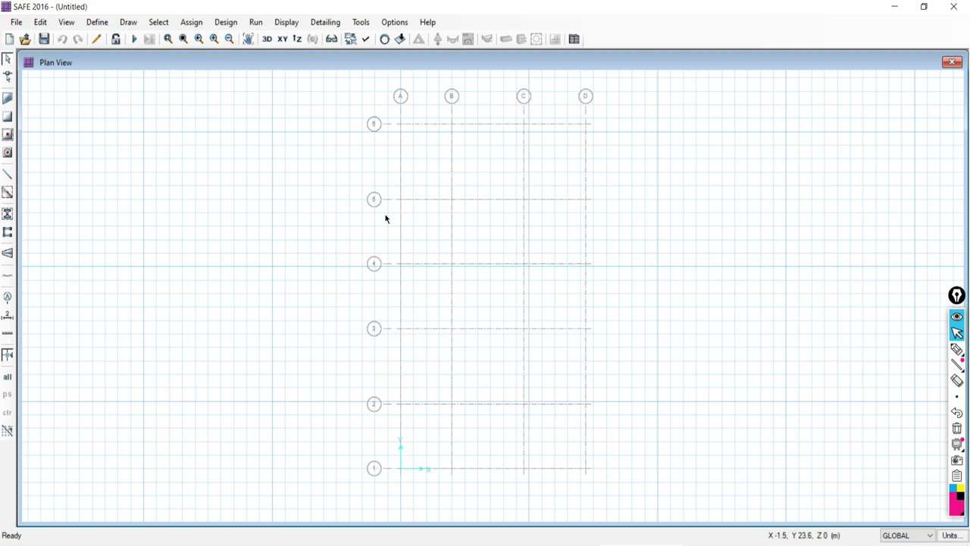
pyautogui.click(247, 39)
pyautogui.click(267, 38)
# Pan and orbit the 3-D grid to a lower angle, then bring up the Edit menu.
pyautogui.moveTo(604, 460); pyautogui.dragTo(539, 372)
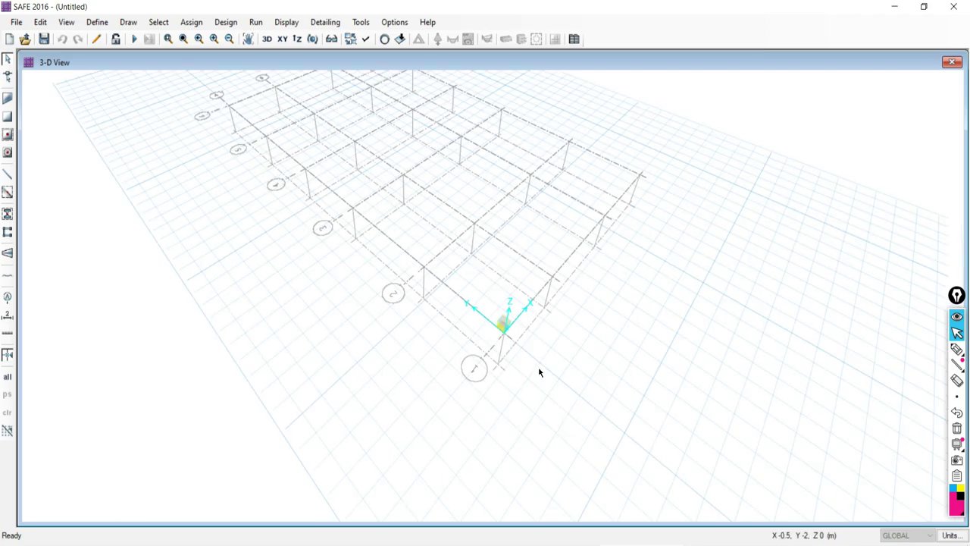
pyautogui.click(313, 41)
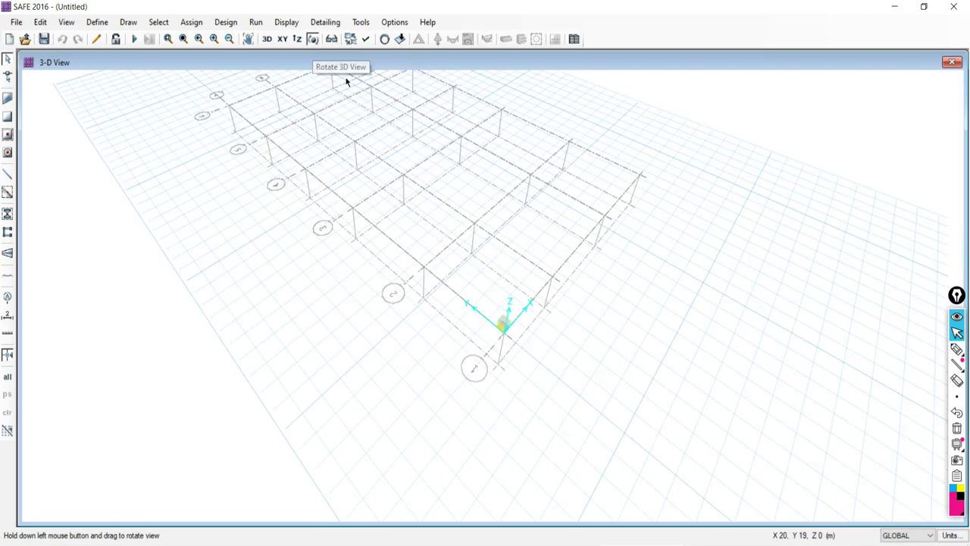
pyautogui.moveTo(619, 406); pyautogui.dragTo(593, 363)
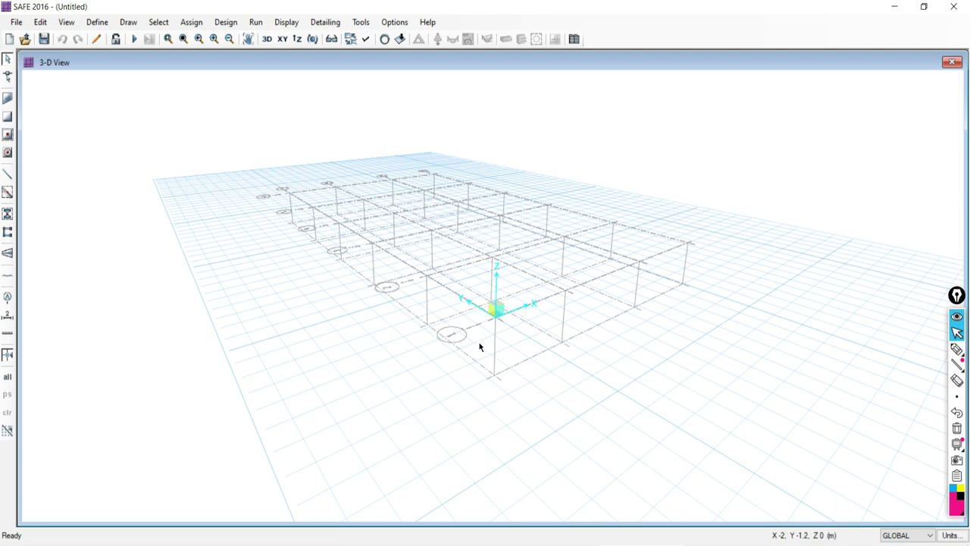
pyautogui.click(97, 22)
pyautogui.click(97, 22)
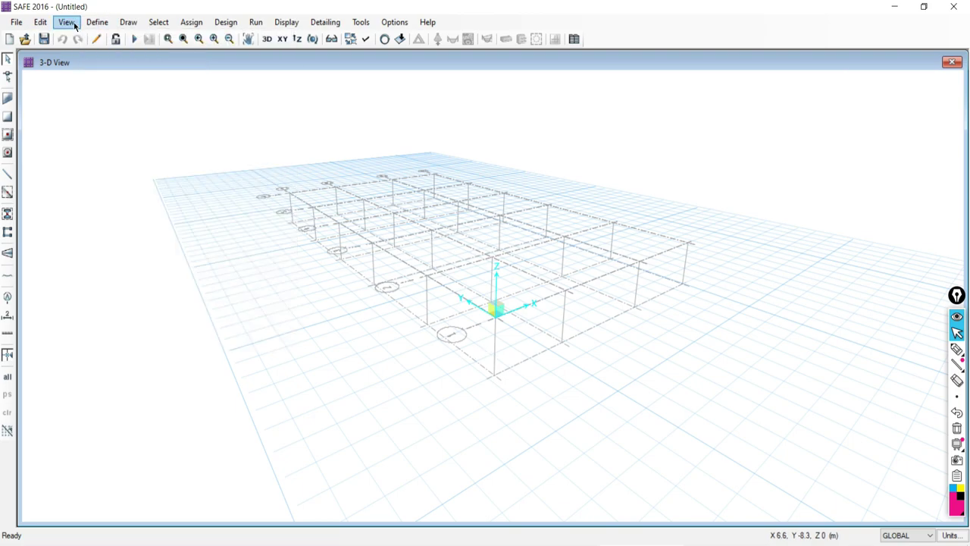
pyautogui.click(41, 22)
# Change the GLOBAL grid system's Story Height Below from 3 to 0 m and accept both dialogs.
pyautogui.moveTo(74, 152)
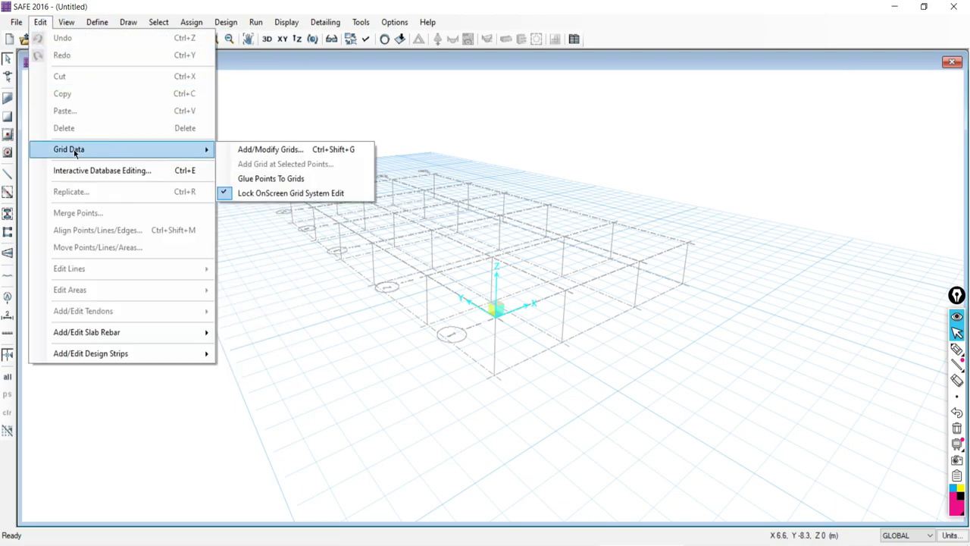
pyautogui.click(260, 152)
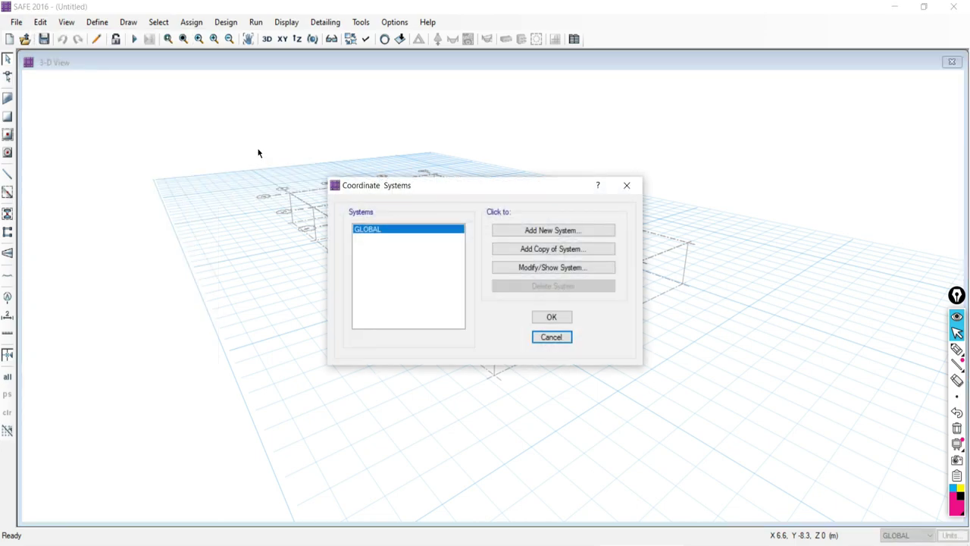
pyautogui.click(516, 269)
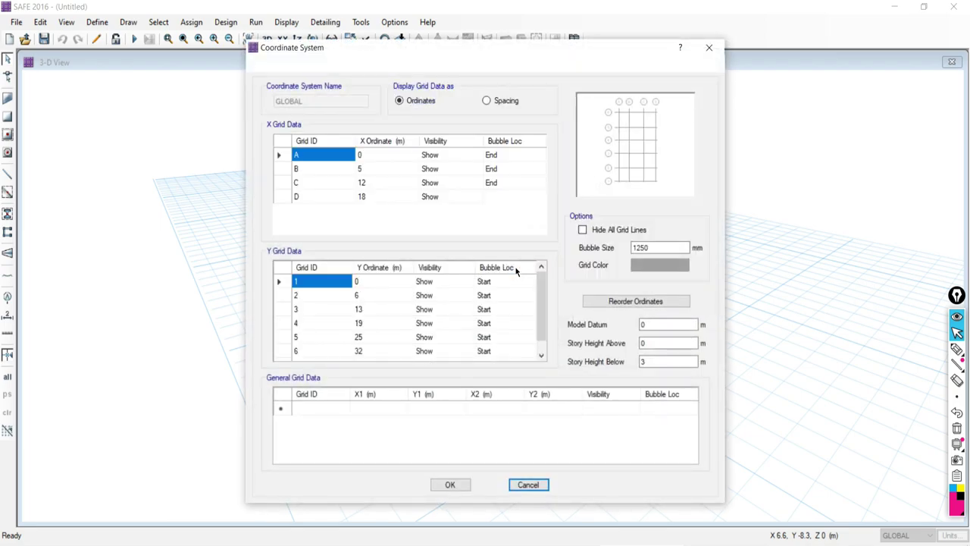
pyautogui.click(647, 362)
pyautogui.moveTo(646, 361); pyautogui.dragTo(629, 361)
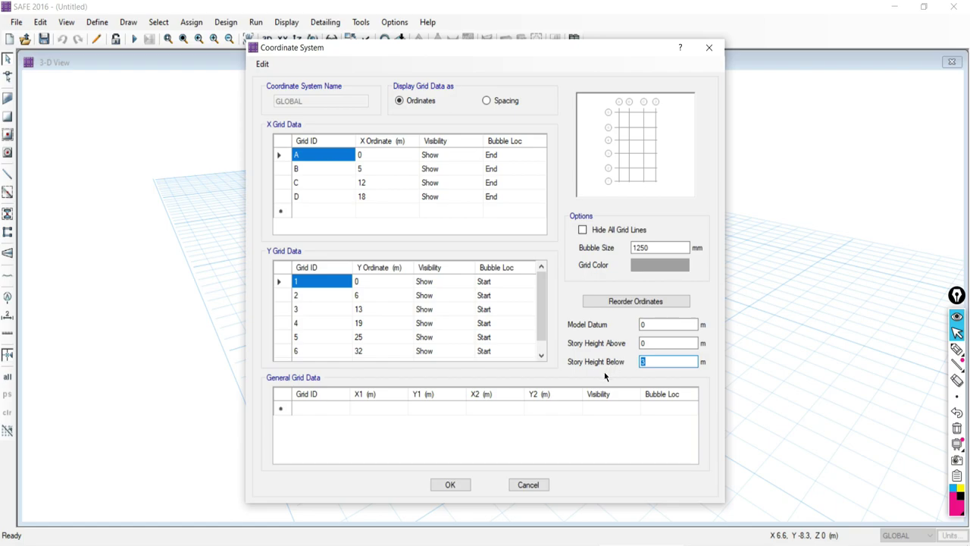
pyautogui.write('0')
pyautogui.click(452, 484)
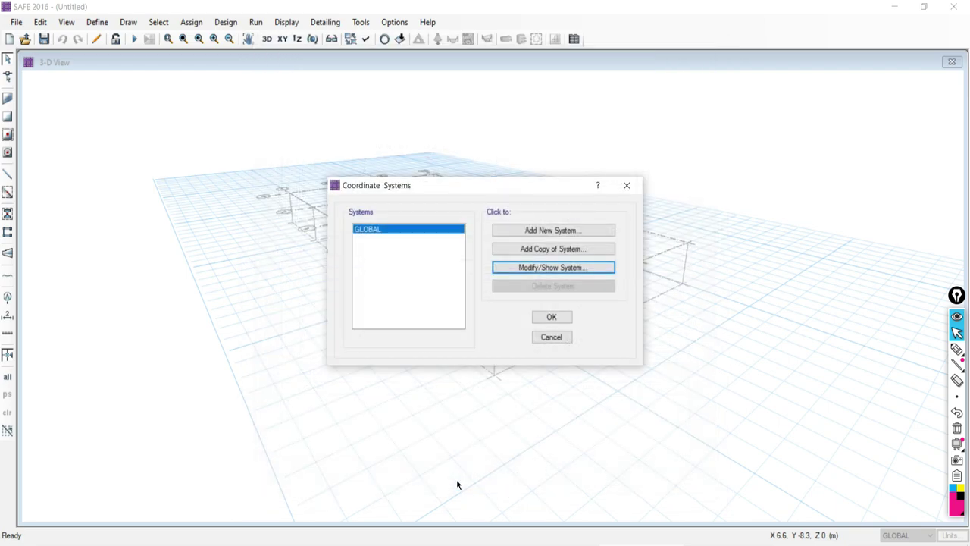
pyautogui.click(550, 318)
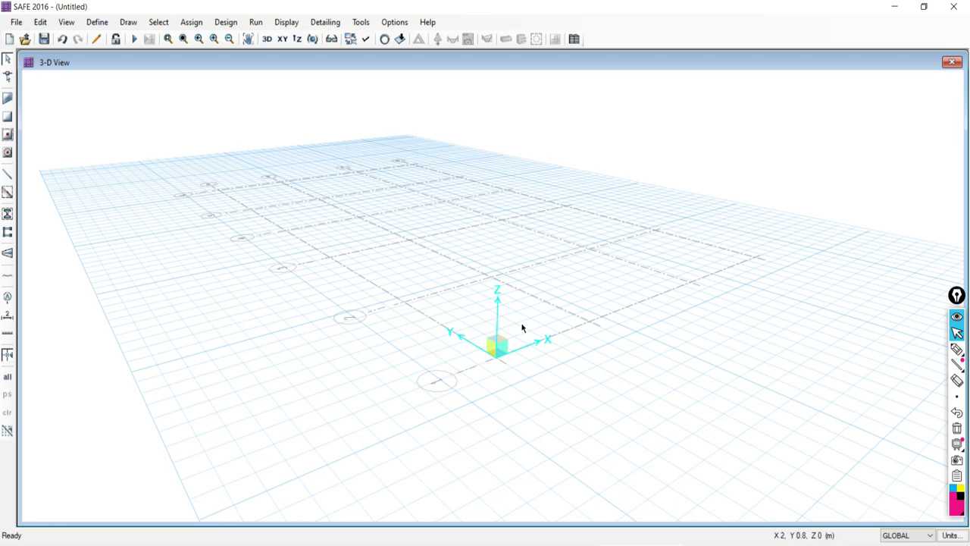
# Pan the 3-D view and return to the XY Plan View of grids A–D and 1–6.
pyautogui.moveTo(414, 353); pyautogui.dragTo(262, 313, button='middle')
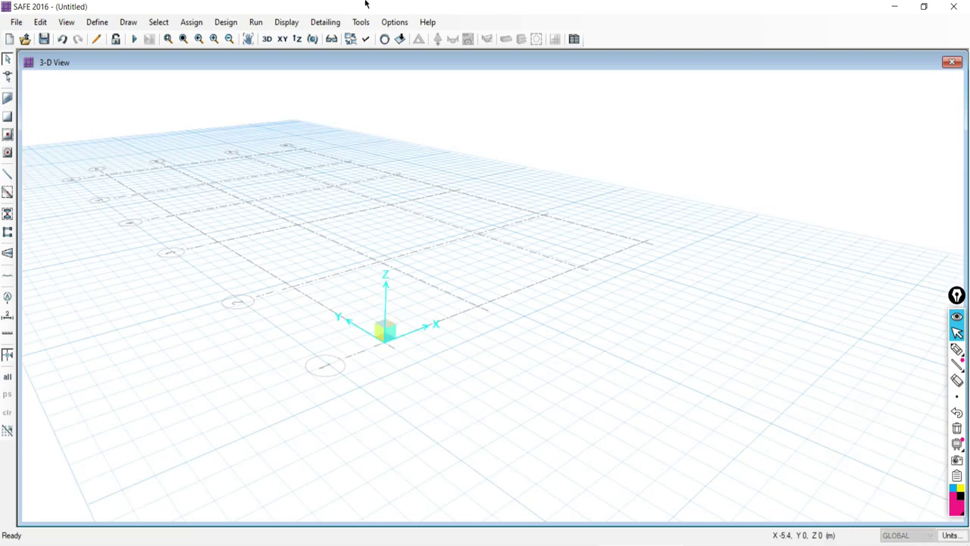
pyautogui.click(281, 40)
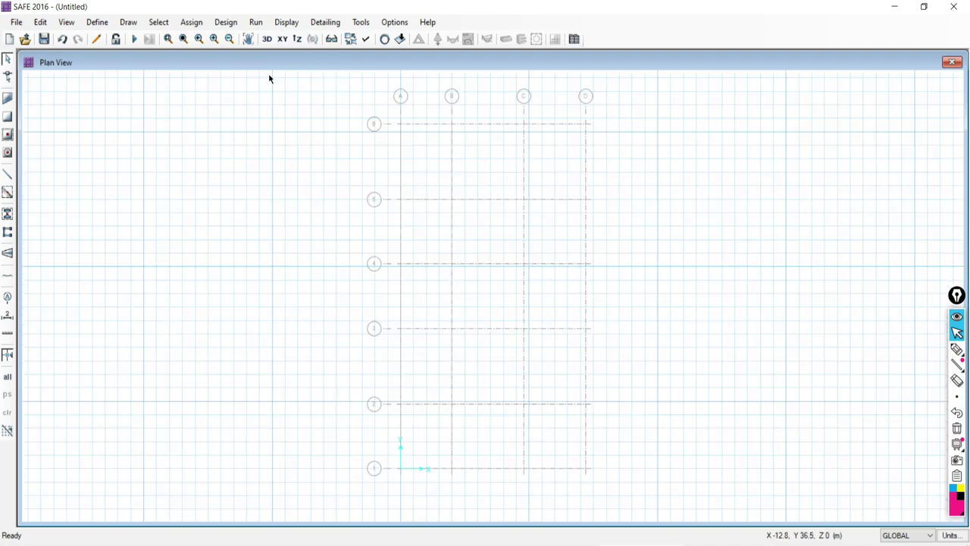
pyautogui.click(42, 25)
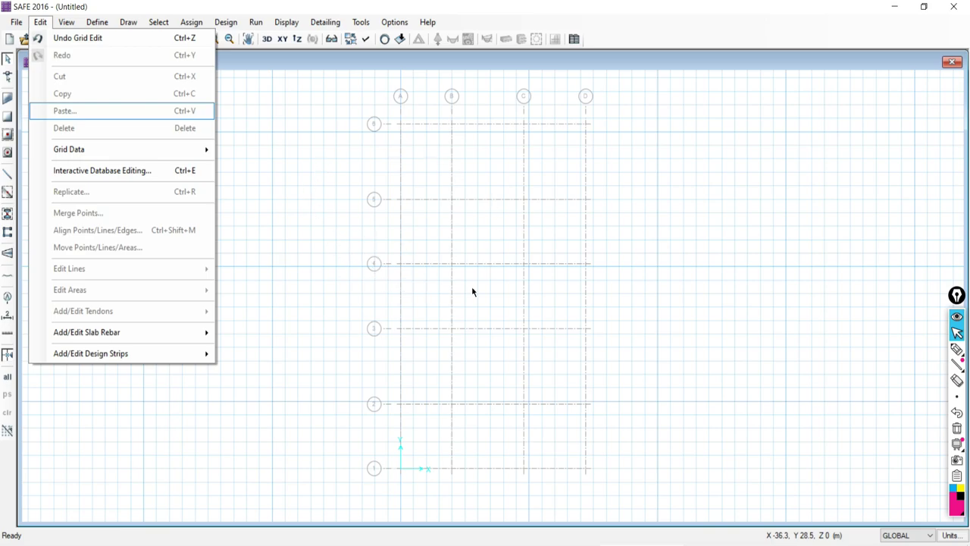
# Browse the Edit, View and Define menus.
pyautogui.click(40, 22)
pyautogui.click(36, 26)
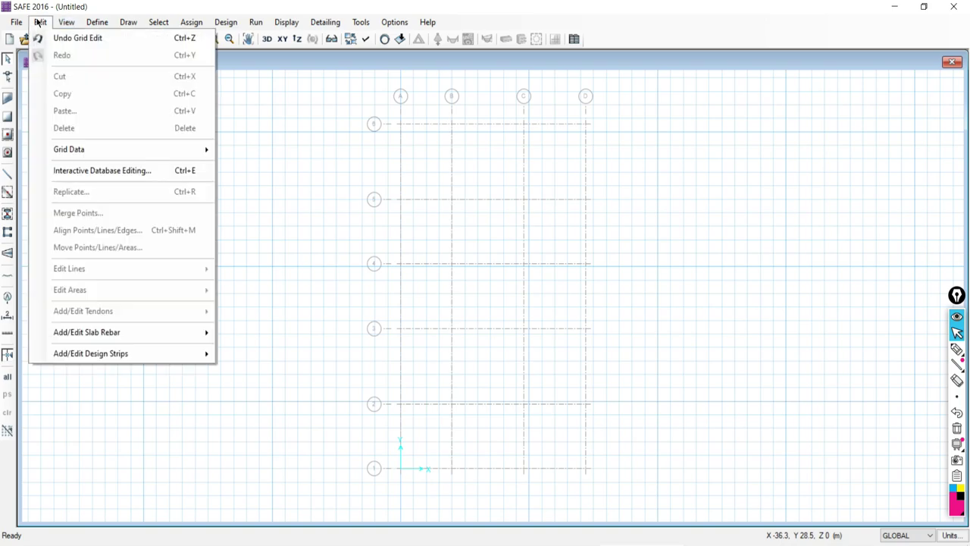
pyautogui.click(67, 22)
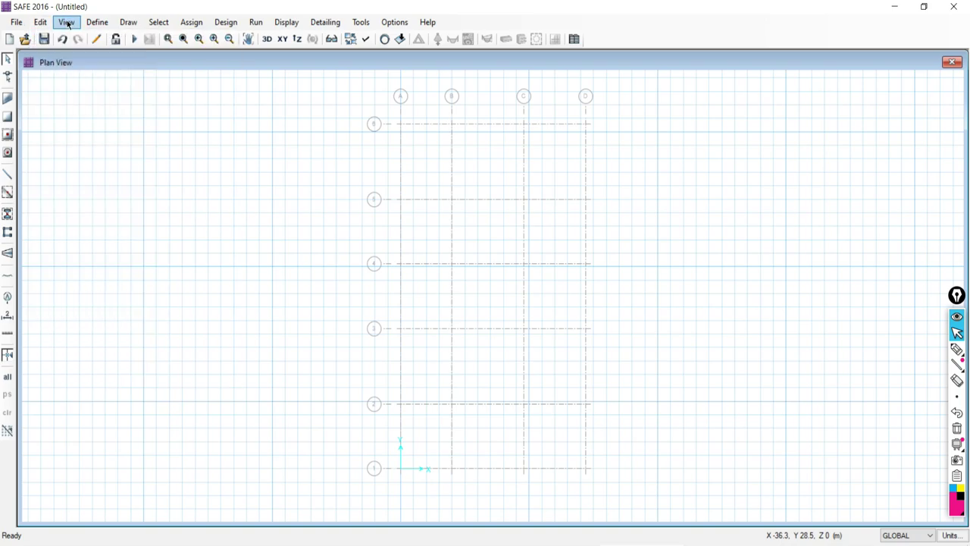
pyautogui.click(66, 22)
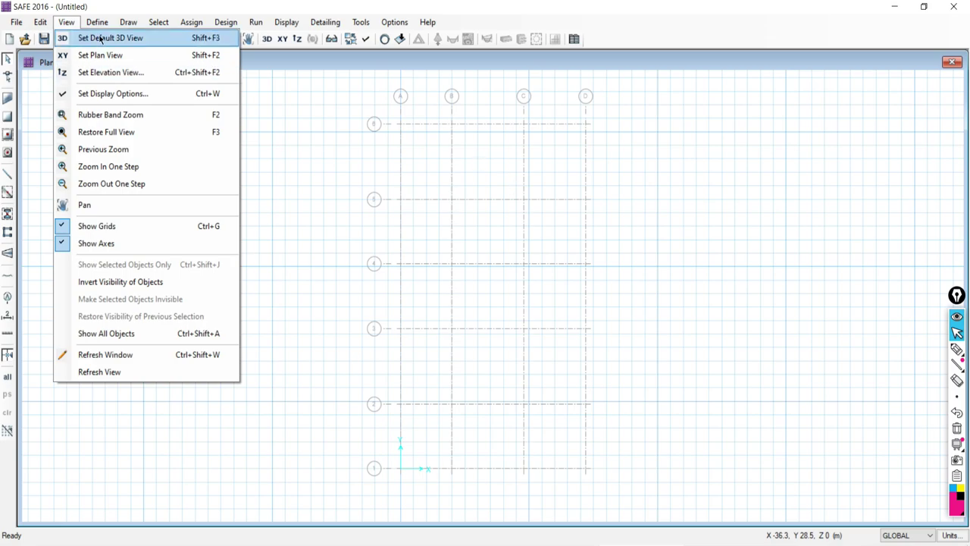
pyautogui.moveTo(97, 22)
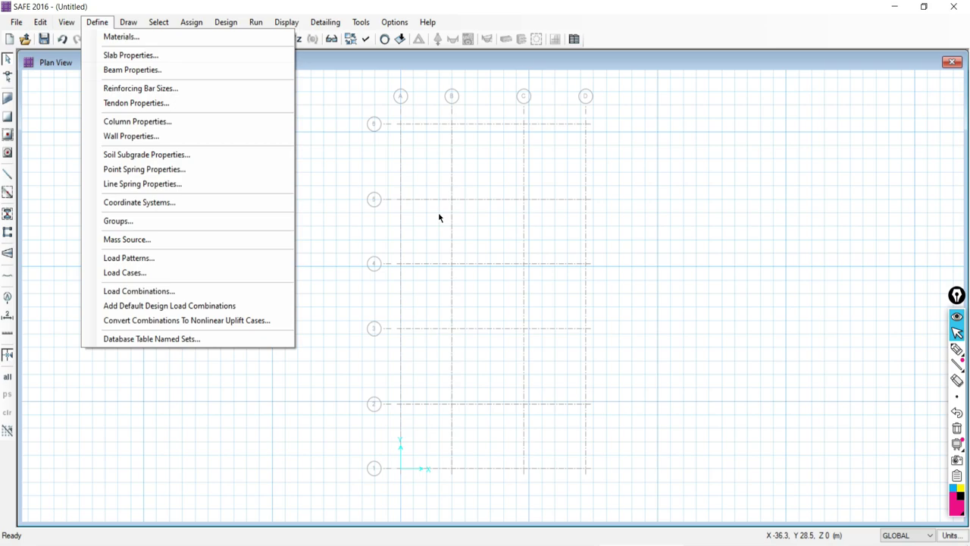
pyautogui.moveTo(67, 22)
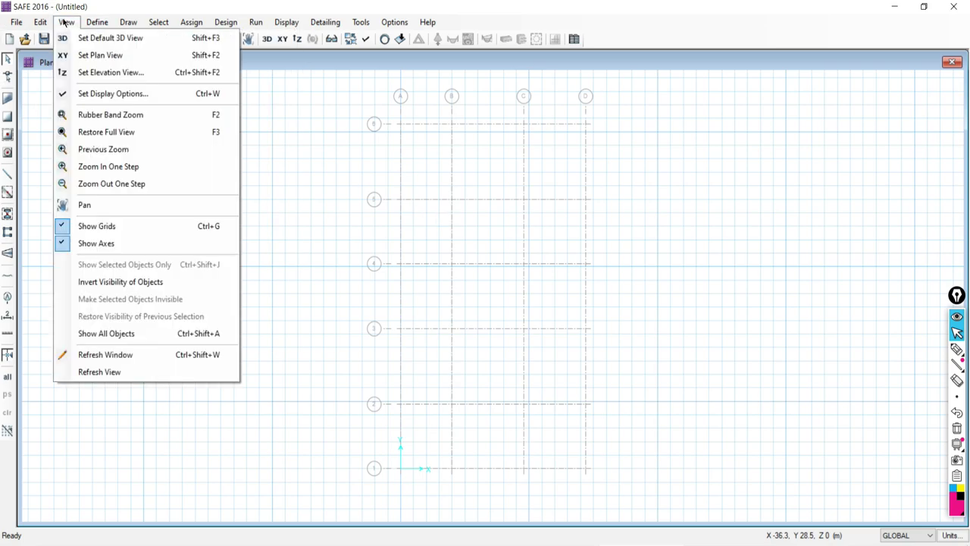
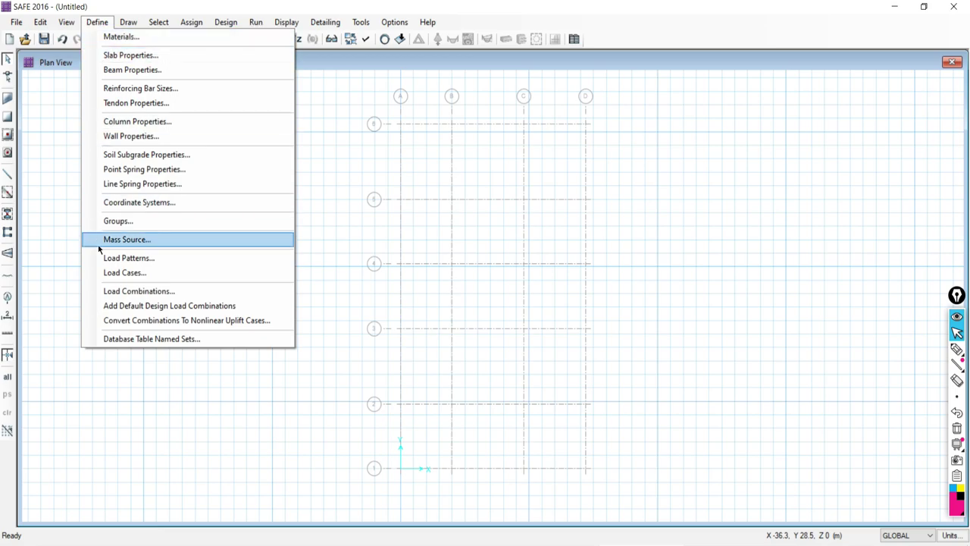
# Look through the Draw and Define menus without choosing a command.
pyautogui.click(121, 22)
pyautogui.click(128, 21)
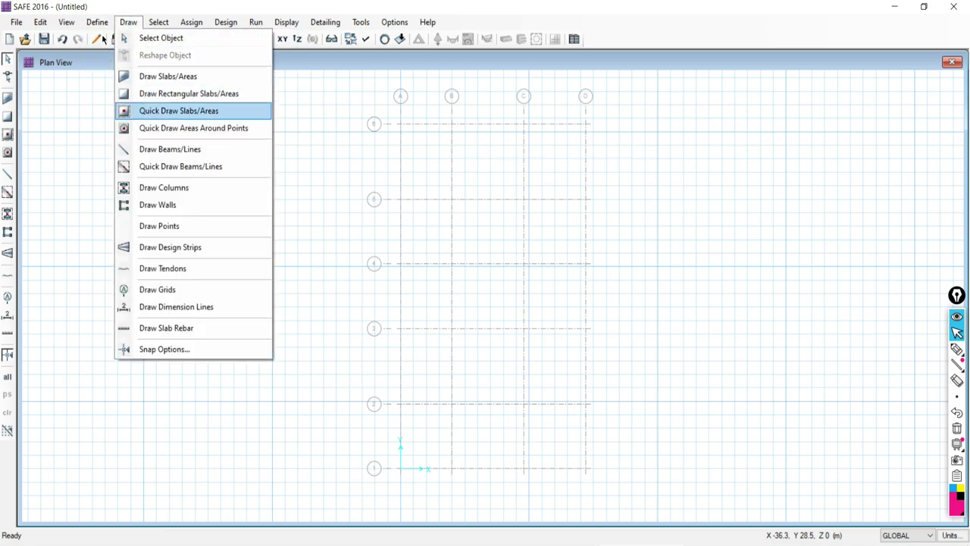
pyautogui.click(97, 22)
pyautogui.click(95, 24)
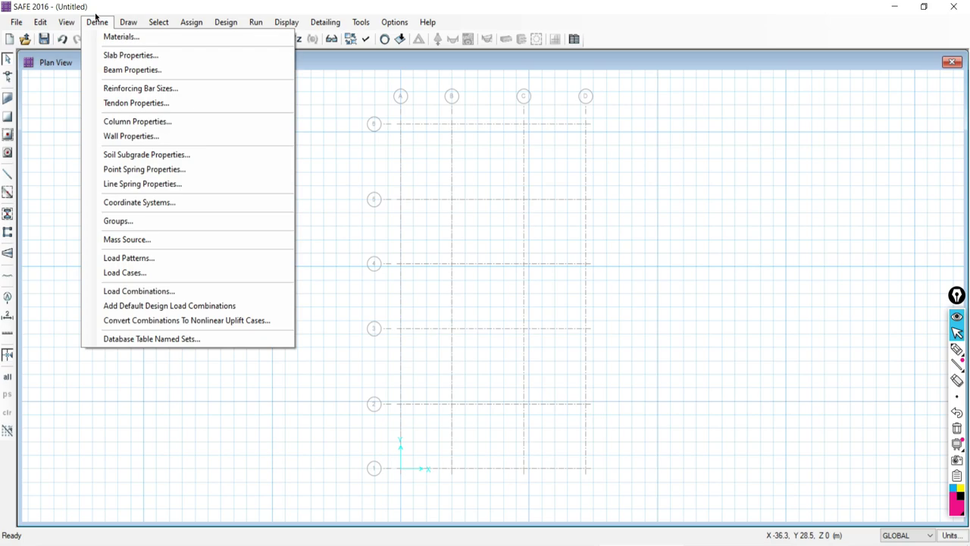
pyautogui.moveTo(131, 23)
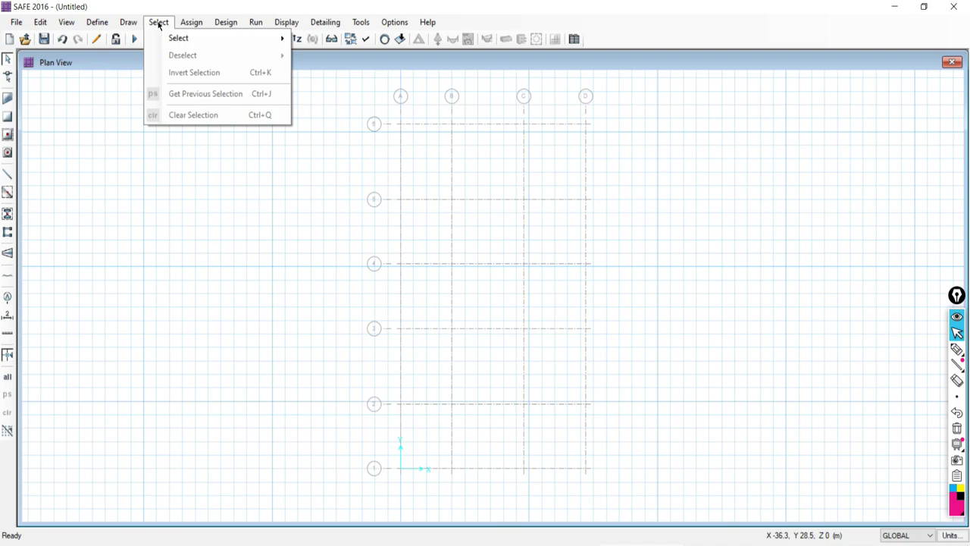
pyautogui.moveTo(186, 27)
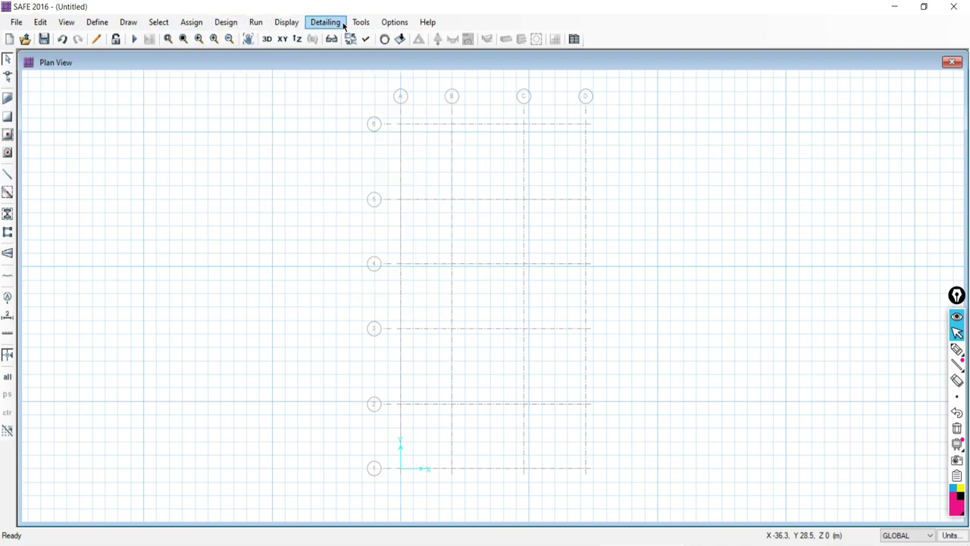
pyautogui.click(106, 13)
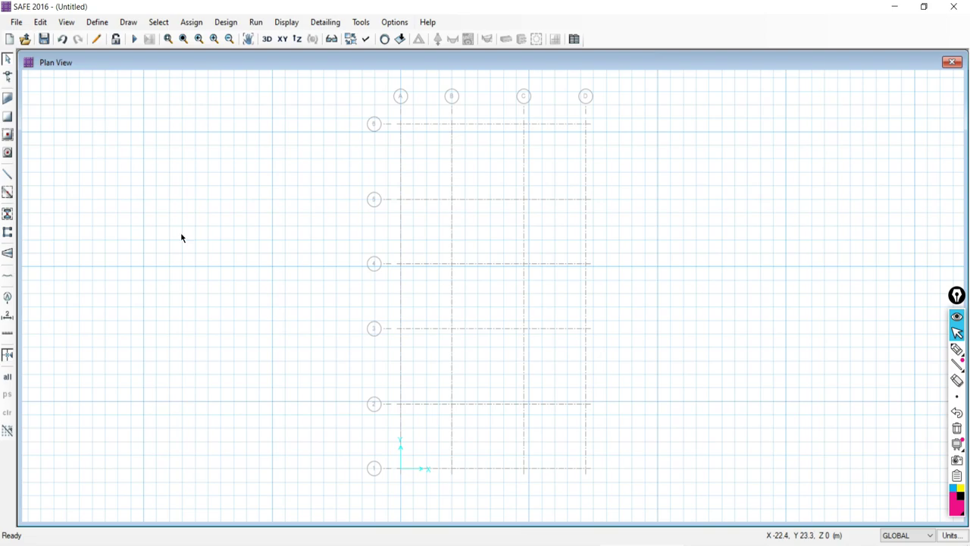
# Check the foundation plan in the AutoCAD drawing, then return to SAFE.
pyautogui.hotkey('alt', 'Tab')
pyautogui.scroll(-5, 534, 170)
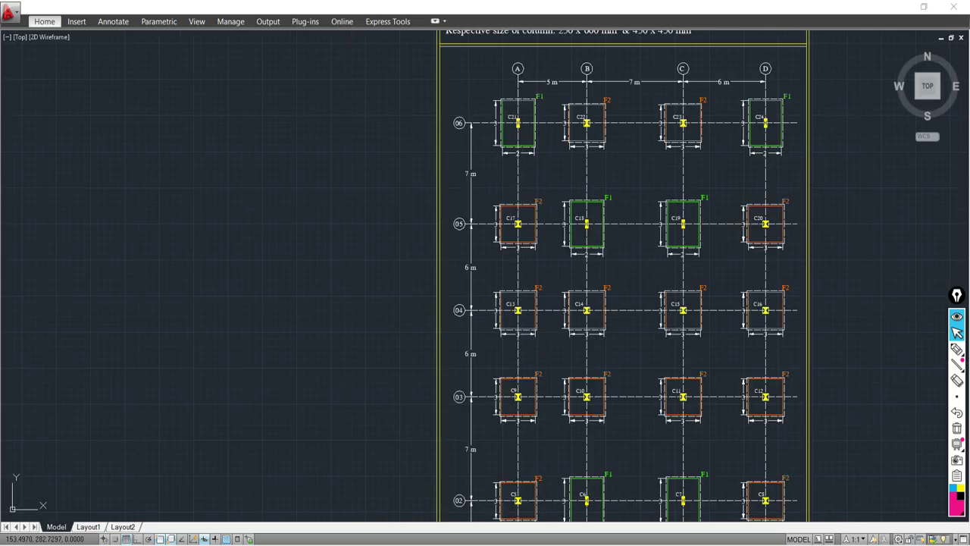
pyautogui.moveTo(589, 171); pyautogui.dragTo(391, 203, button='middle')
pyautogui.scroll(4, 391, 203)
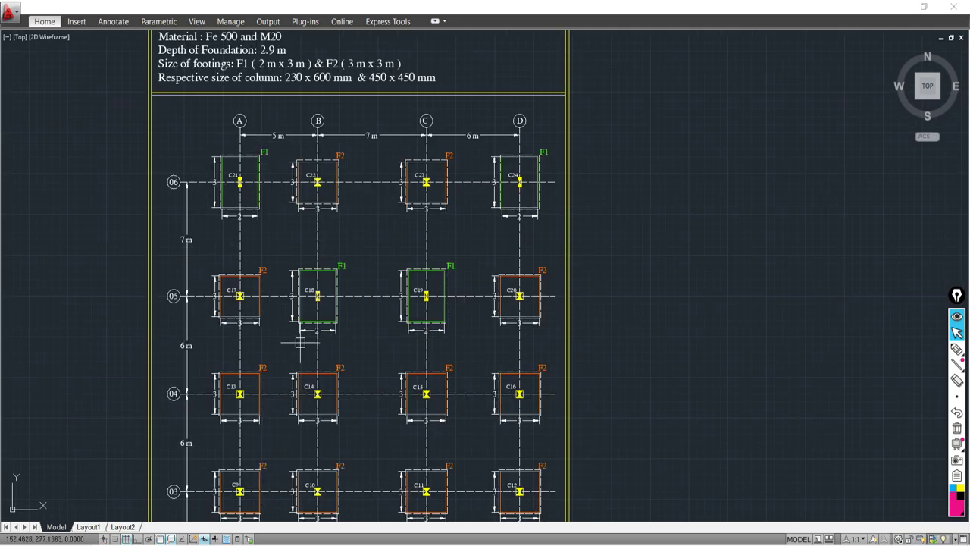
pyautogui.moveTo(310, 221); pyautogui.dragTo(379, 337, button='middle')
pyautogui.scroll(3, 254, 157)
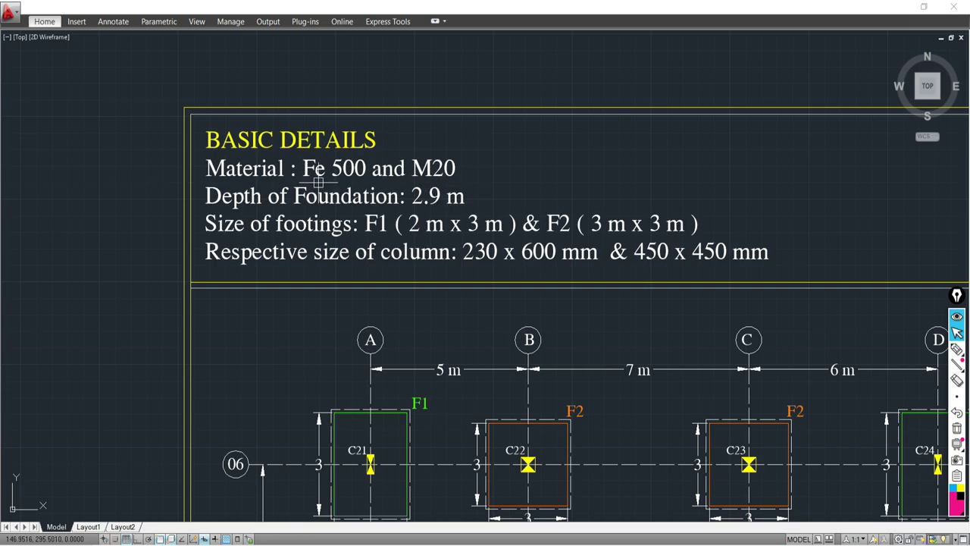
pyautogui.moveTo(318, 180)
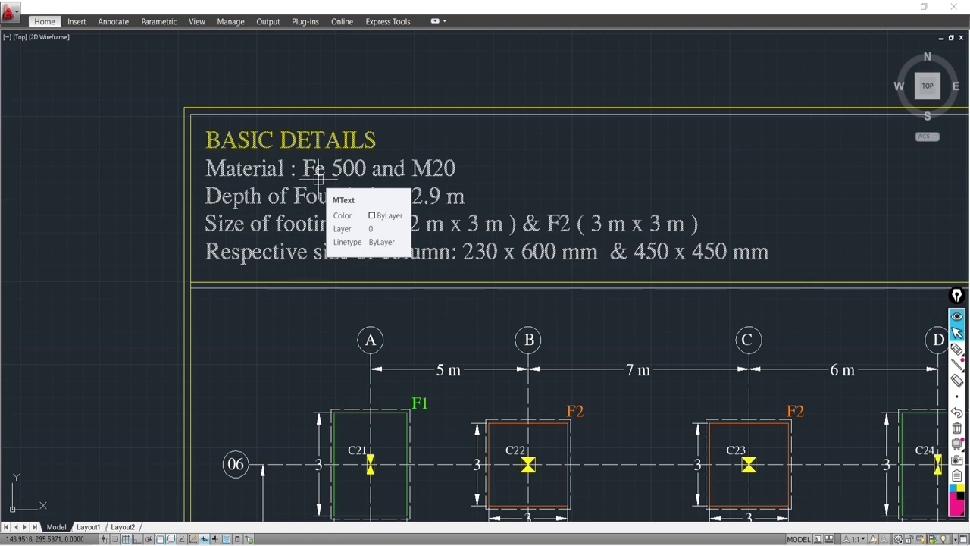
pyautogui.hotkey('alt', 'Tab')
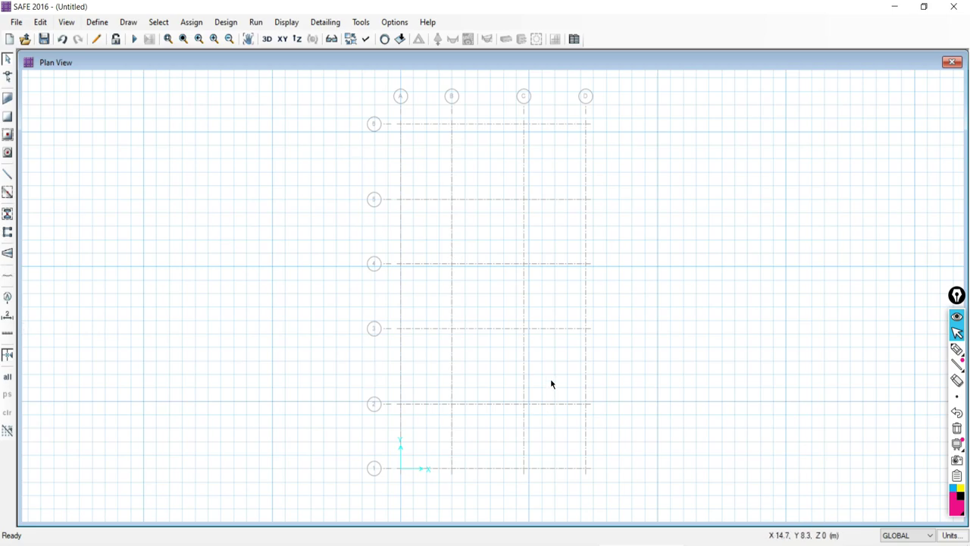
# Turn on Architectural Layers in the plan's Set Display Options.
pyautogui.click(365, 38)
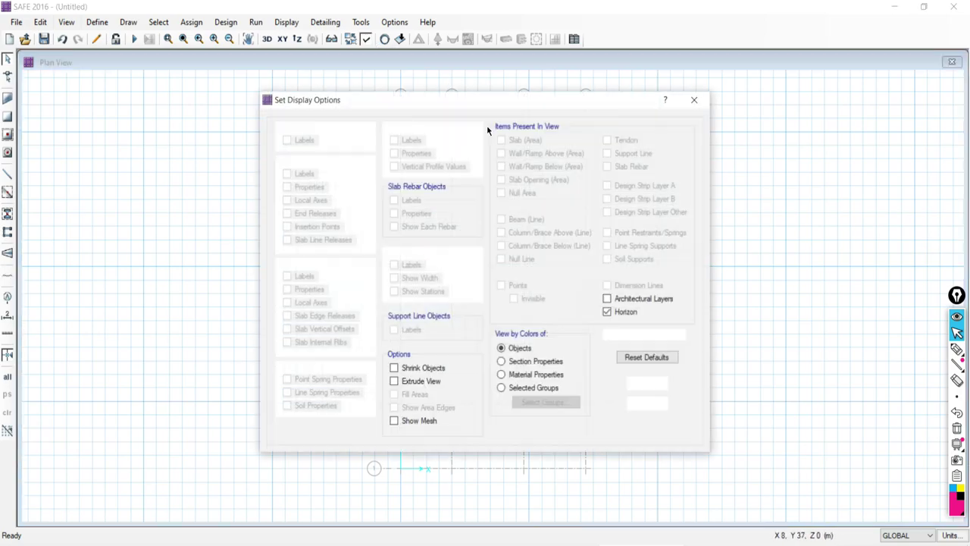
pyautogui.click(608, 298)
pyautogui.click(645, 383)
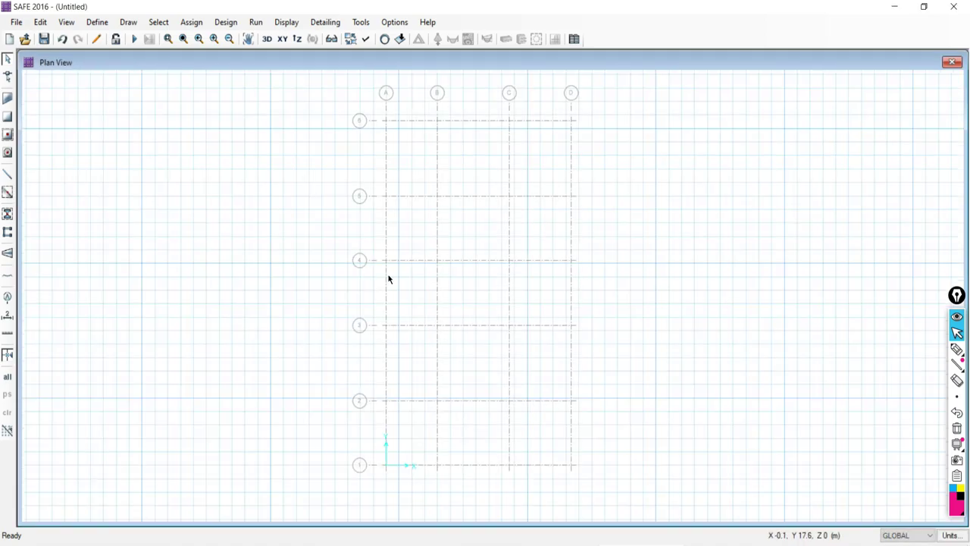
# Draw a 6 m dimension line from grid A5 to A4.
pyautogui.click(7, 315)
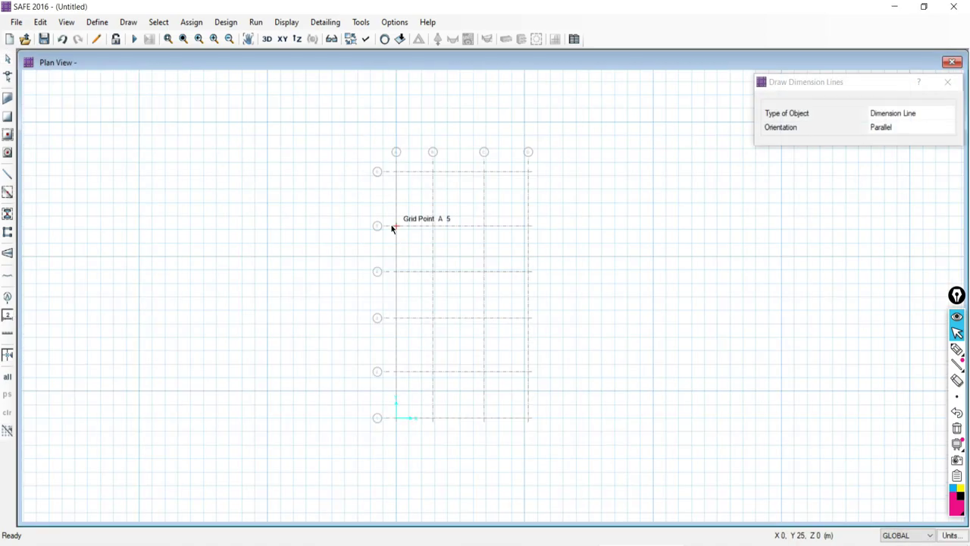
pyautogui.scroll(1, 373, 261)
pyautogui.scroll(1, 373, 261)
pyautogui.click(390, 266)
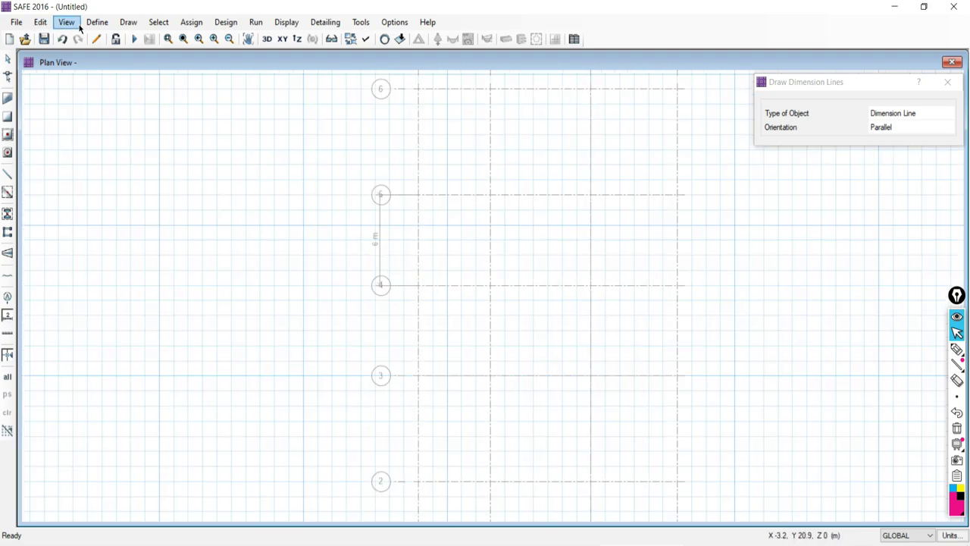
# Change the GLOBAL grid system's grid line colour to dark grey.
pyautogui.click(40, 22)
pyautogui.moveTo(123, 155)
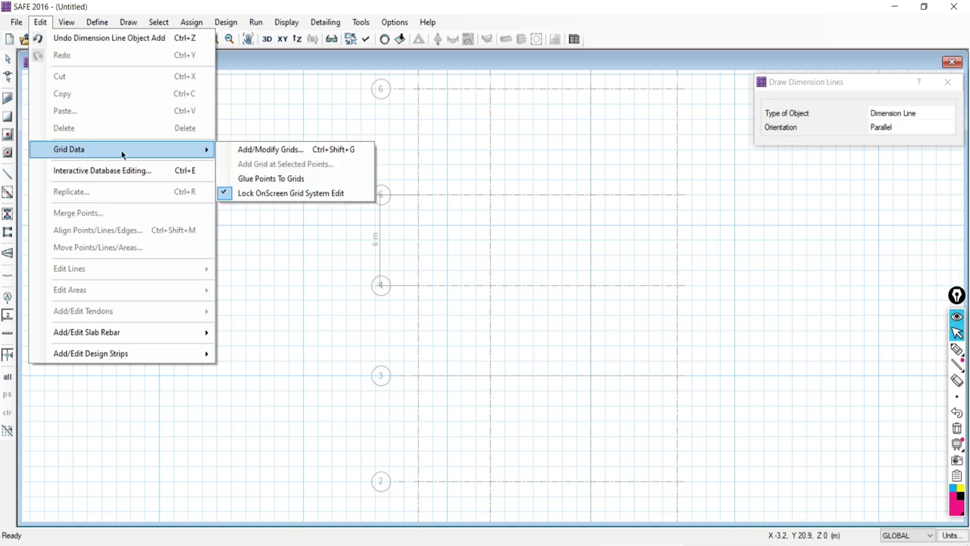
pyautogui.click(249, 151)
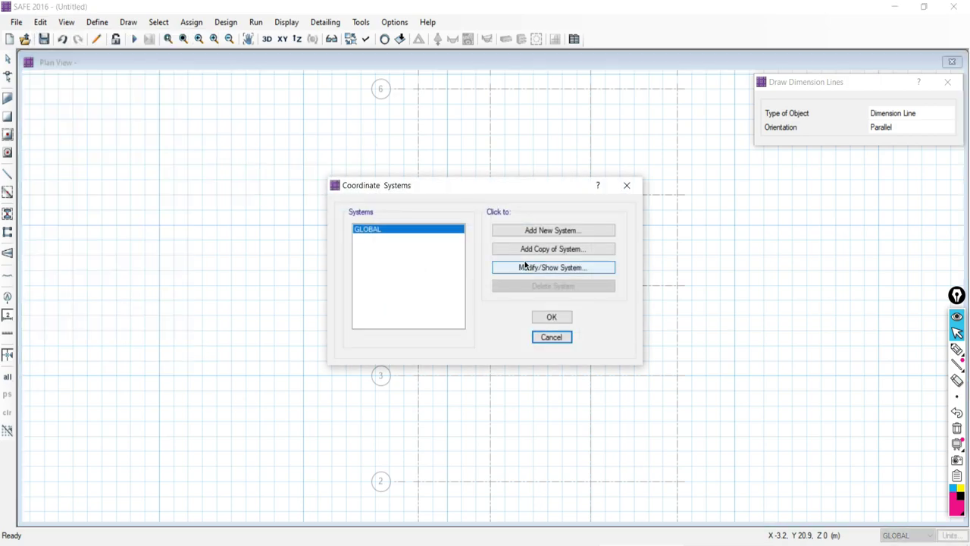
pyautogui.click(528, 267)
pyautogui.click(640, 267)
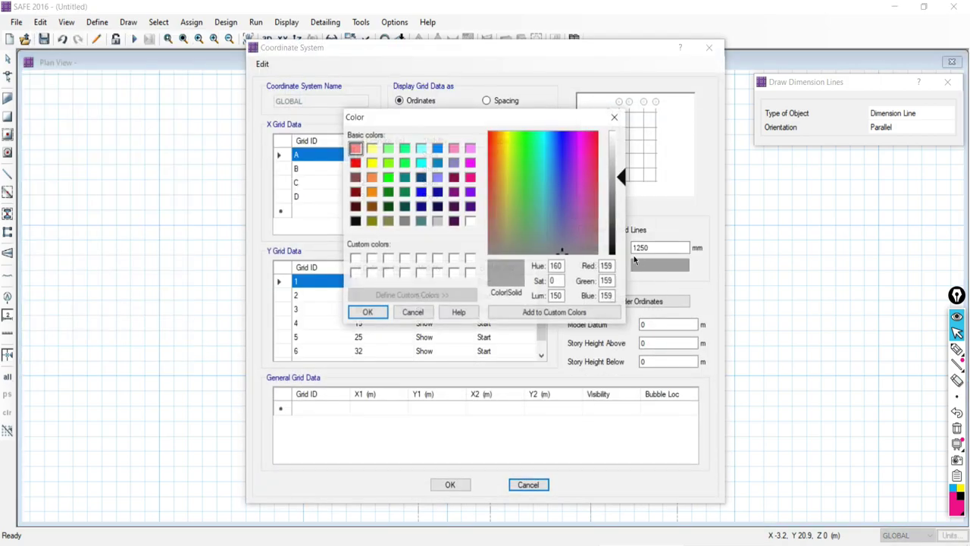
pyautogui.moveTo(621, 176); pyautogui.dragTo(621, 217)
pyautogui.click(357, 313)
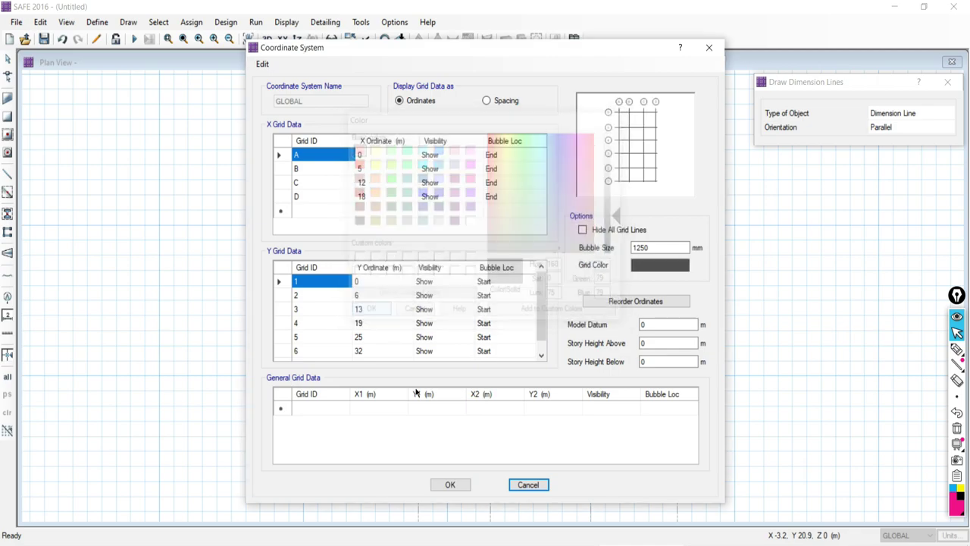
pyautogui.click(450, 484)
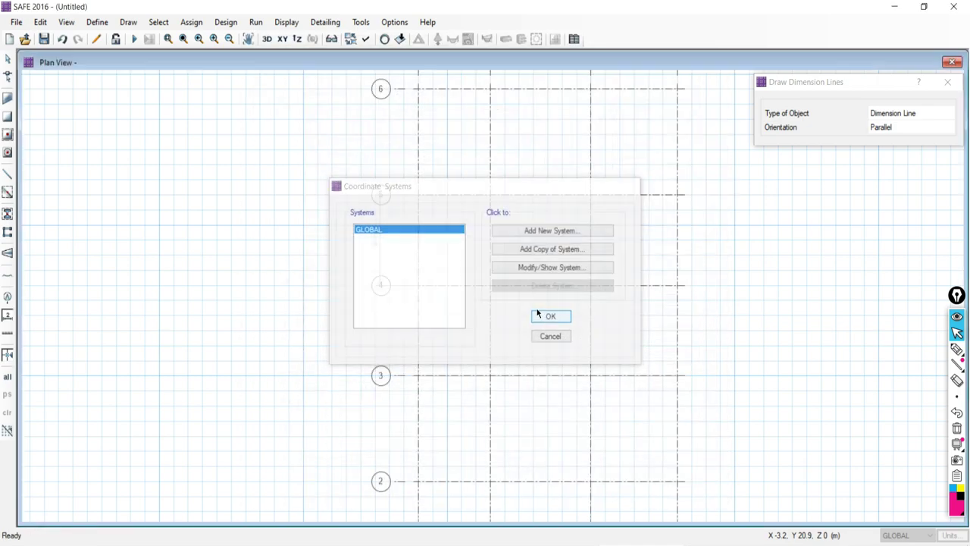
pyautogui.click(544, 318)
pyautogui.click(948, 83)
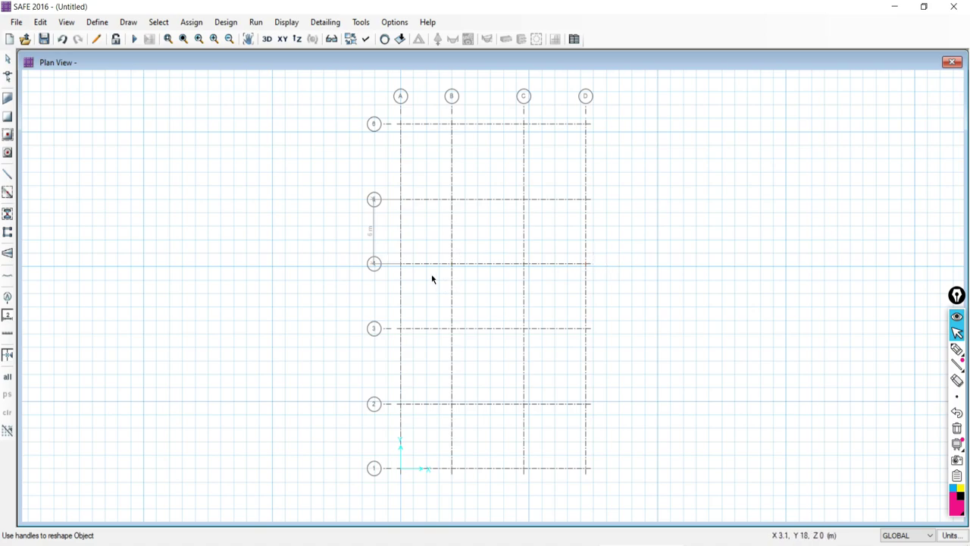
# Undo the grid colour change and 6 m dimension, then reapply a darker GLOBAL grid colour.
pyautogui.click(63, 39)
pyautogui.click(63, 40)
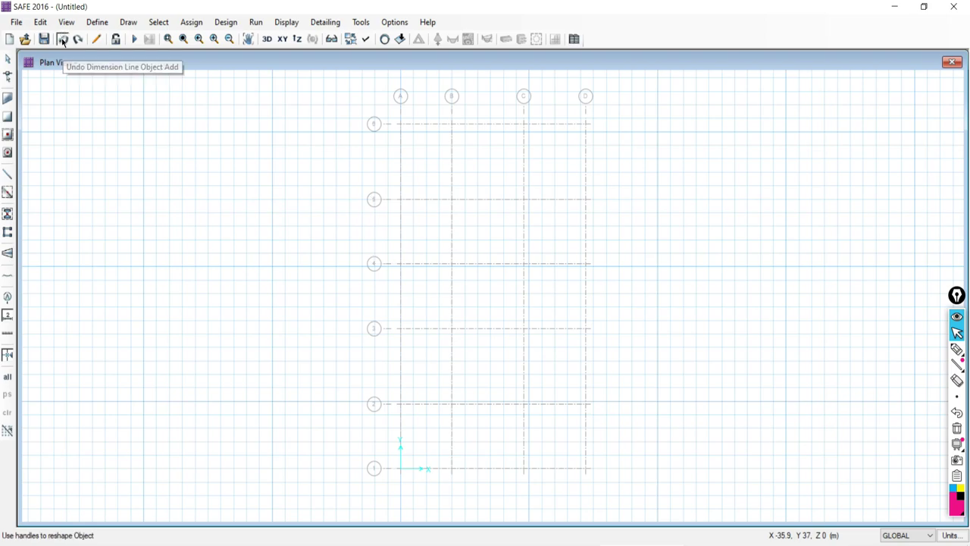
pyautogui.click(40, 22)
pyautogui.moveTo(68, 148)
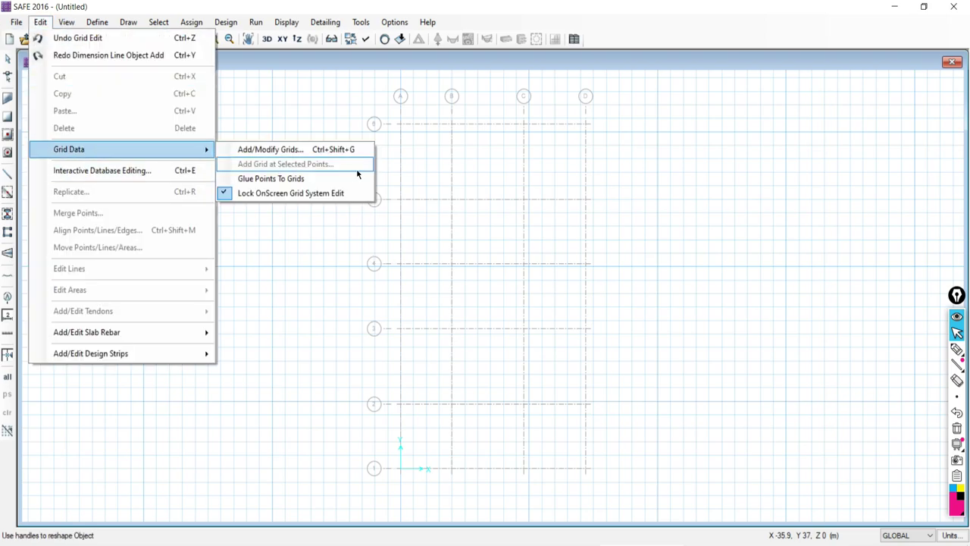
pyautogui.click(290, 150)
pyautogui.click(543, 268)
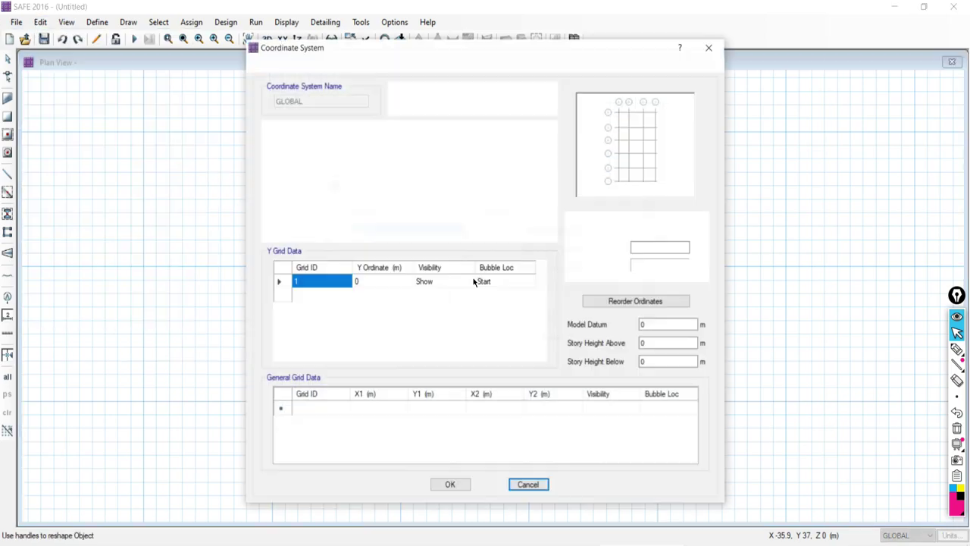
pyautogui.click(673, 264)
pyautogui.click(616, 231)
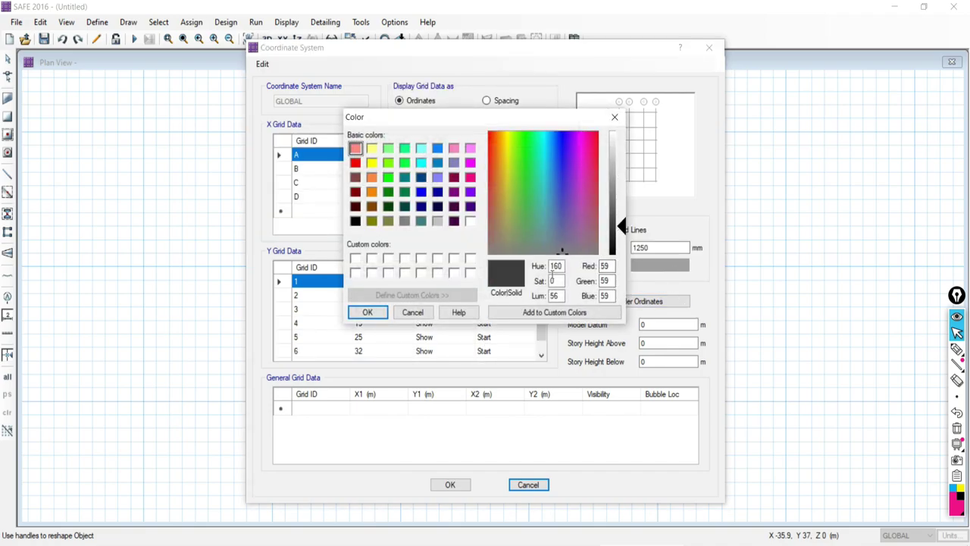
pyautogui.click(368, 312)
pyautogui.click(450, 484)
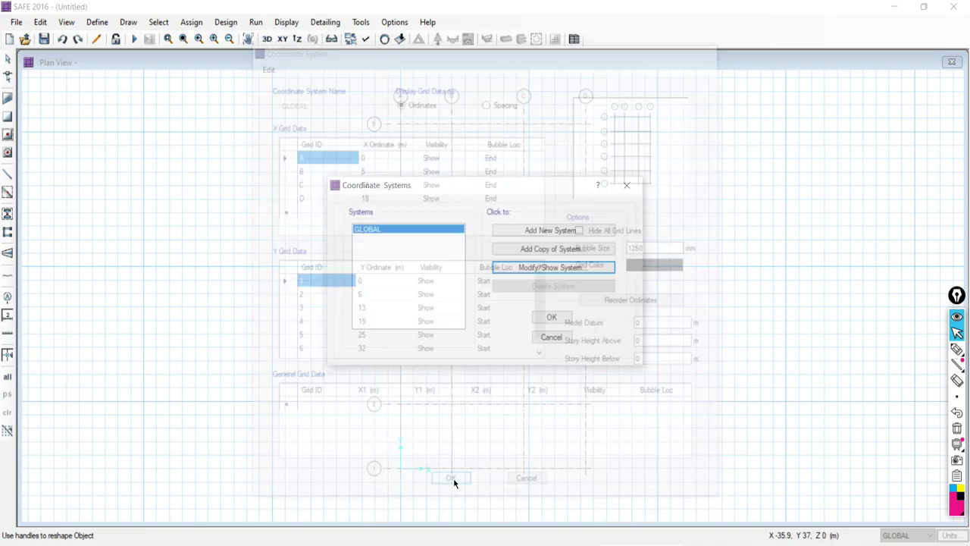
pyautogui.click(561, 317)
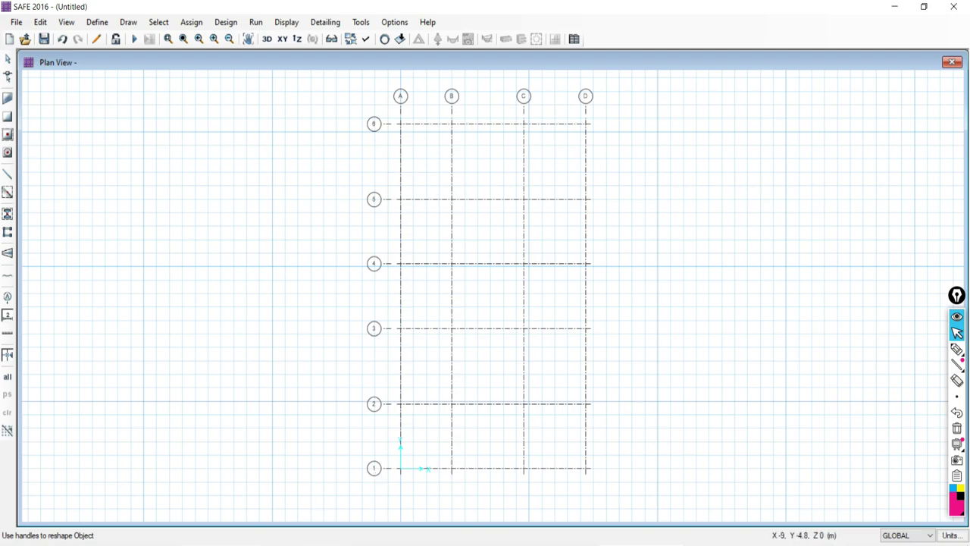
pyautogui.moveTo(134, 545)
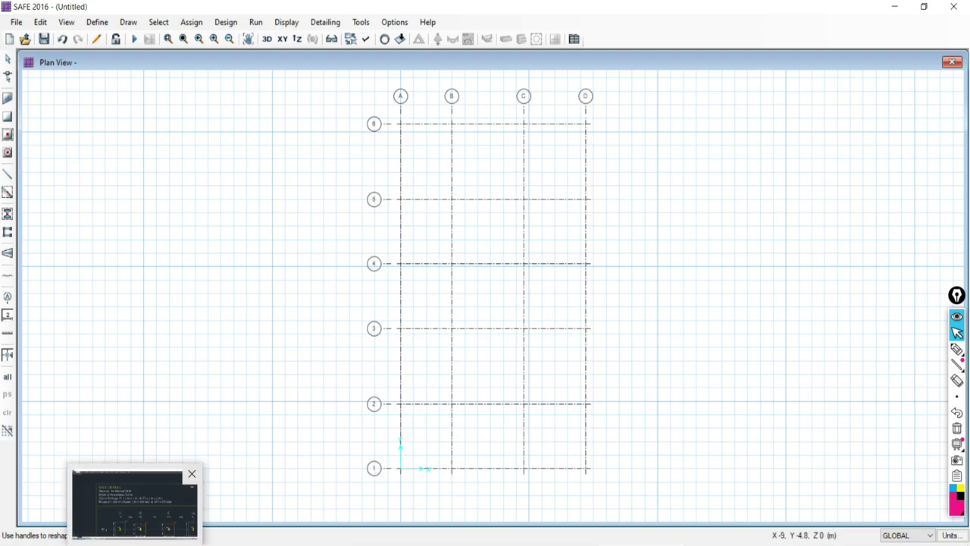
# Open the Materials list and cancel the new tendon material draft.
pyautogui.click(94, 23)
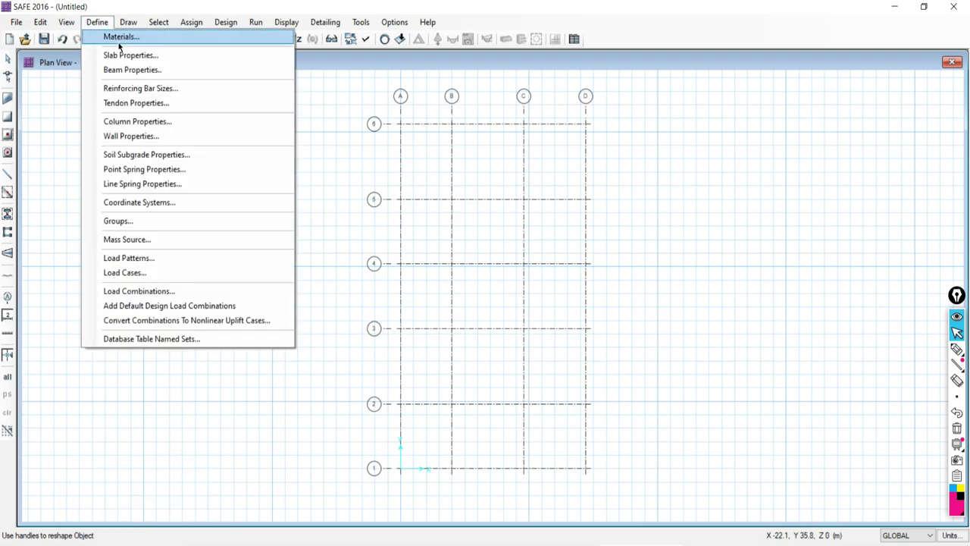
pyautogui.click(118, 38)
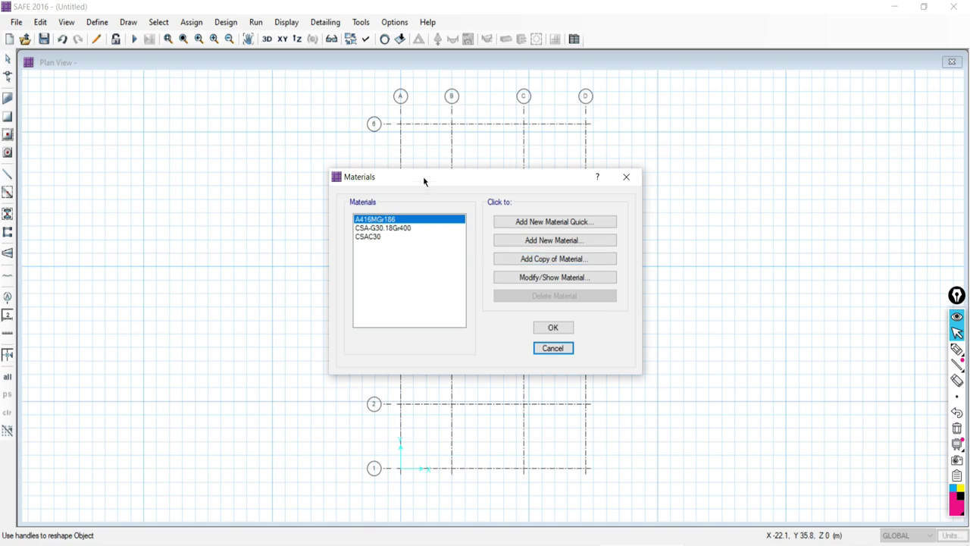
pyautogui.moveTo(422, 176); pyautogui.dragTo(185, 61)
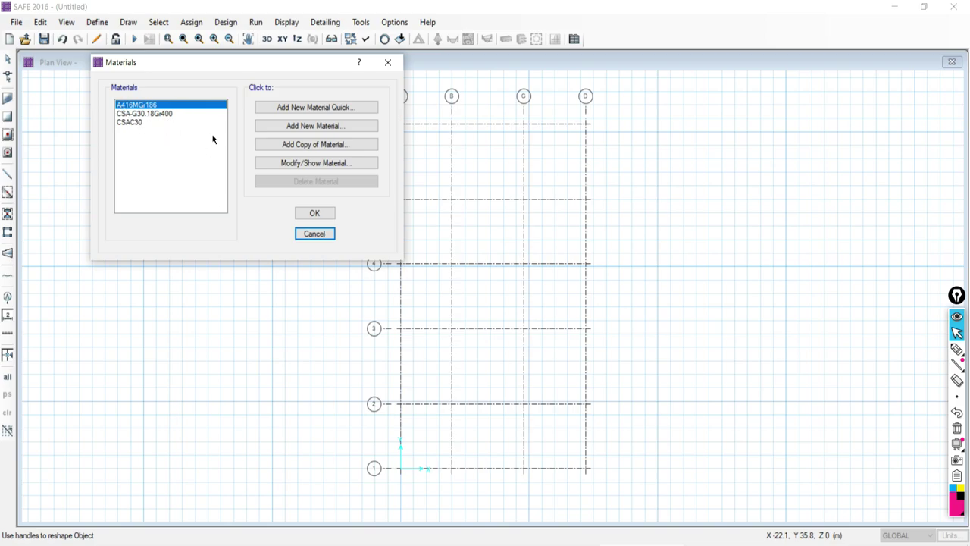
pyautogui.click(271, 129)
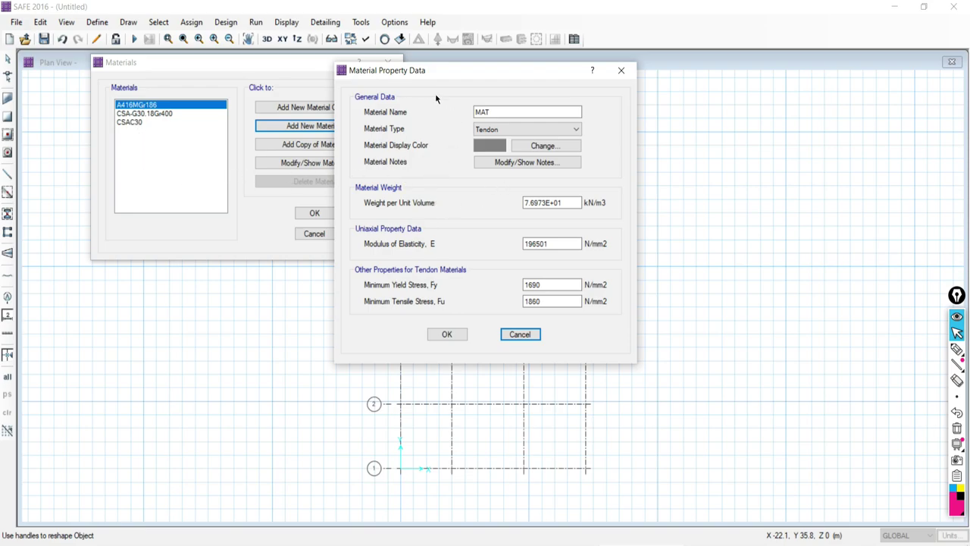
pyautogui.click(517, 336)
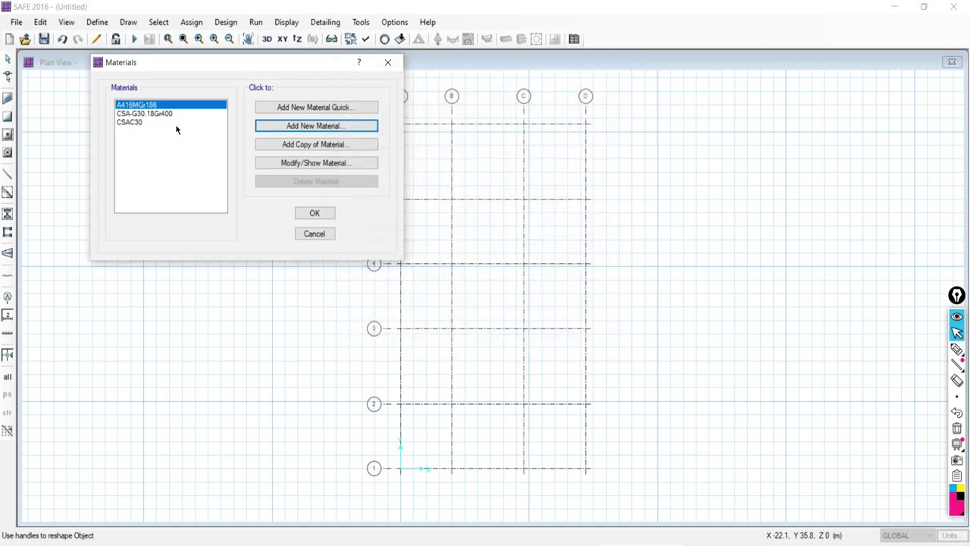
# Inspect CSAC30's properties, keeping its type as Concrete, and close without changes.
pyautogui.click(125, 123)
pyautogui.click(294, 163)
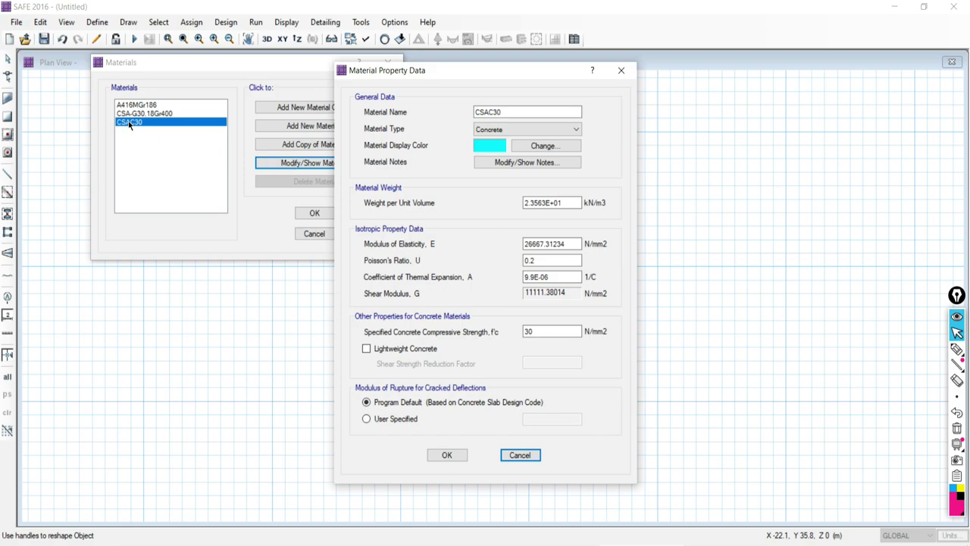
pyautogui.click(493, 130)
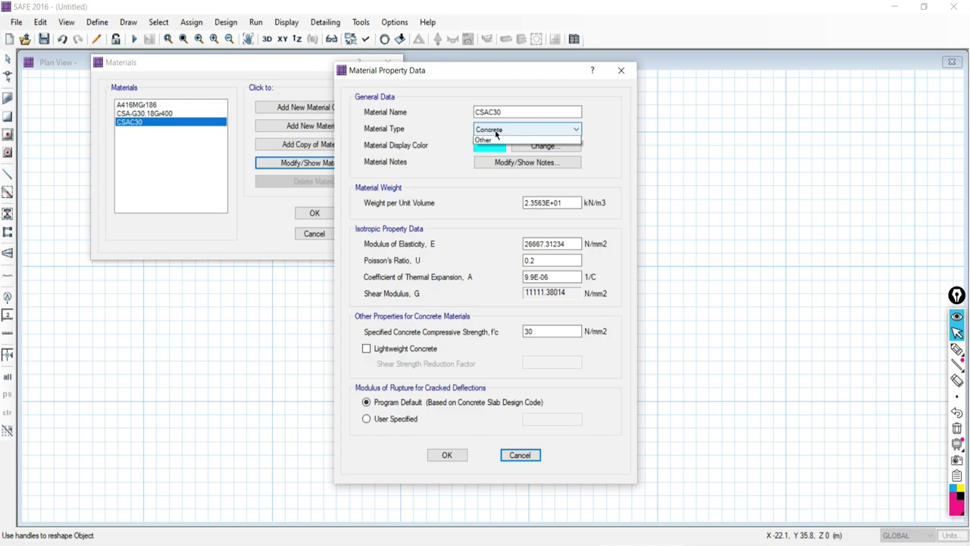
pyautogui.click(495, 132)
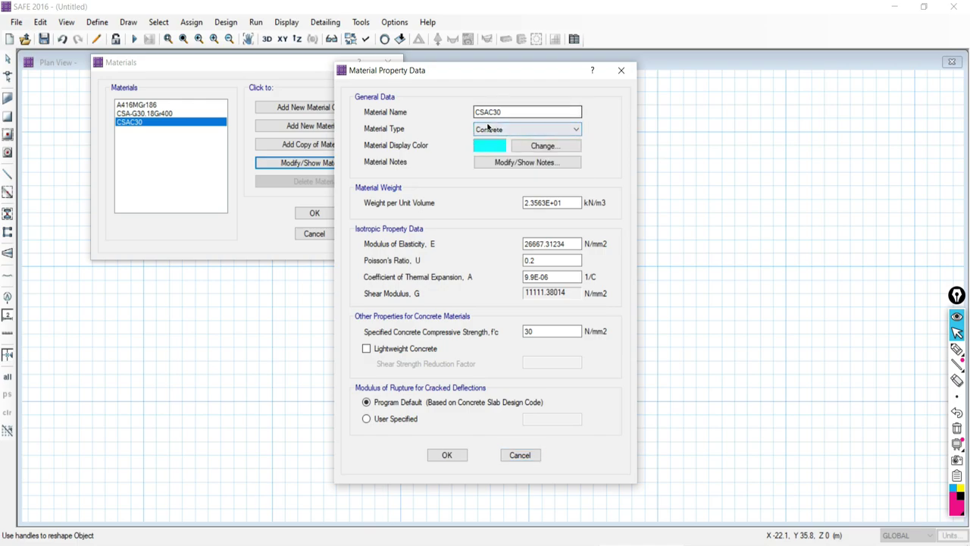
pyautogui.click(519, 455)
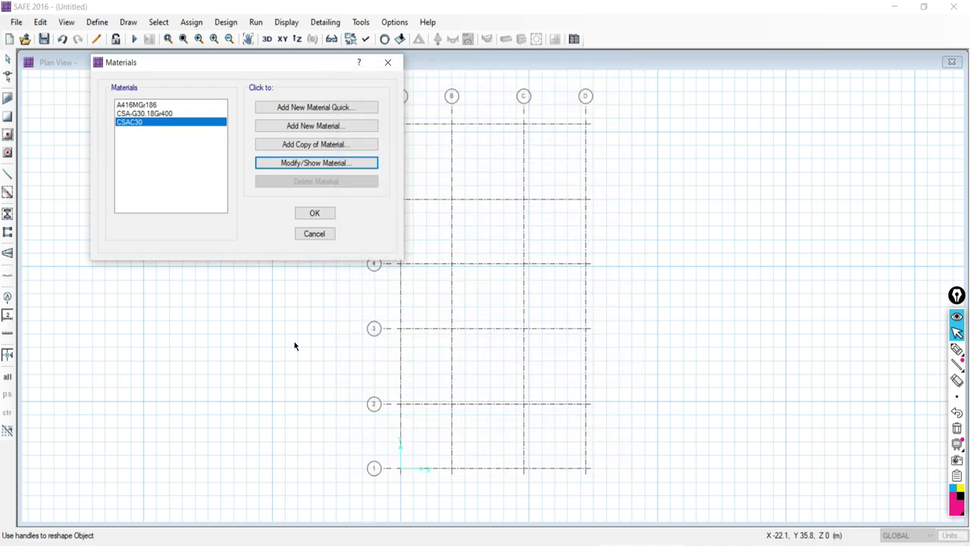
# Add a new material named M20 with weight per unit volume 25.
pyautogui.click(290, 128)
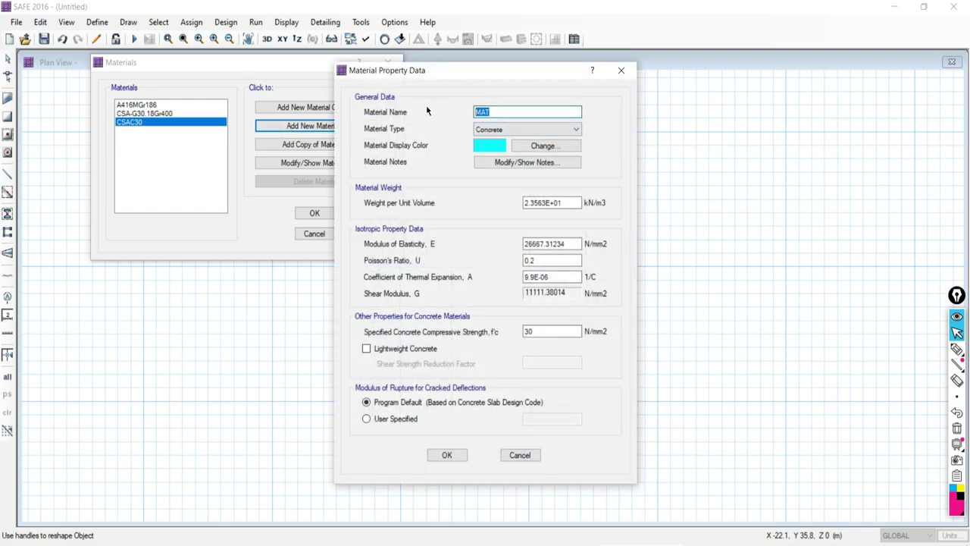
pyautogui.write('m20')
pyautogui.press('BackSpace')
pyautogui.press('BackSpace')
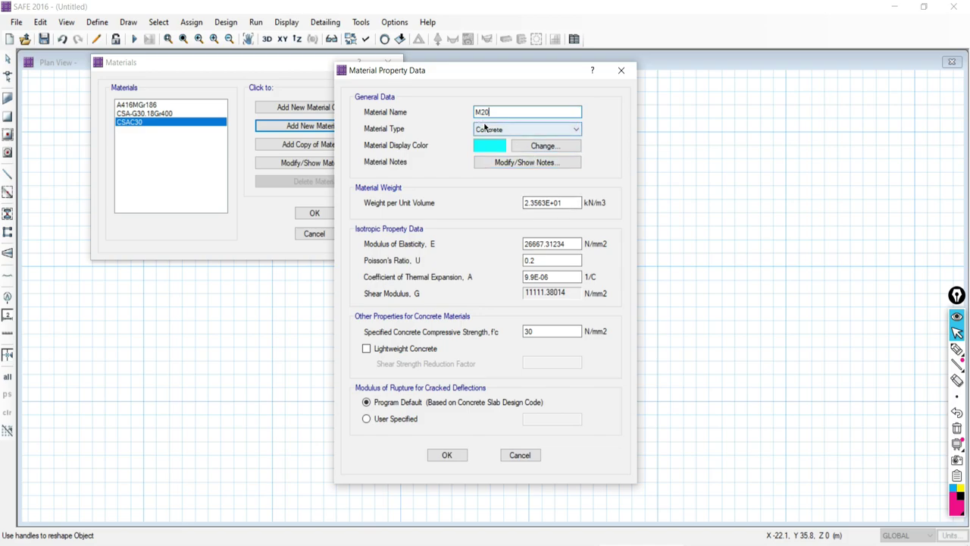
pyautogui.click(567, 200)
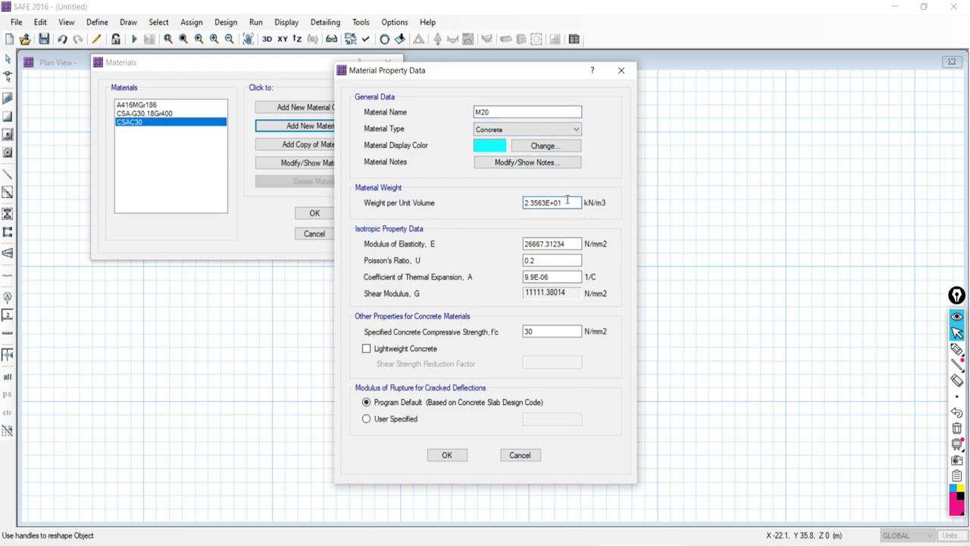
pyautogui.moveTo(567, 200); pyautogui.dragTo(513, 199)
pyautogui.write('25')
# Handwrite the modulus of elasticity formula beside the grid on screen.
pyautogui.moveTo(463, 71); pyautogui.dragTo(326, 63)
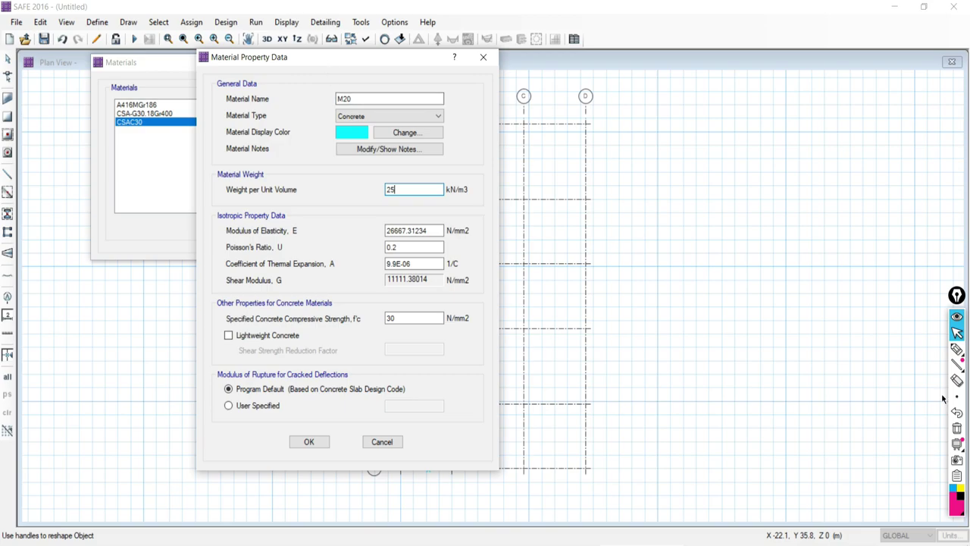
pyautogui.click(956, 349)
pyautogui.moveTo(639, 234)
pyautogui.mouseDown()
pyautogui.moveTo(673, 231)
pyautogui.moveTo(673, 239)
pyautogui.moveTo(700, 238)
pyautogui.moveTo(728, 245)
pyautogui.mouseUp()
pyautogui.moveTo(881, 195)
pyautogui.mouseDown()
pyautogui.moveTo(764, 198)
pyautogui.moveTo(764, 270)
pyautogui.moveTo(759, 257)
pyautogui.moveTo(831, 258)
pyautogui.moveTo(823, 240)
pyautogui.moveTo(828, 257)
pyautogui.moveTo(832, 239)
pyautogui.moveTo(850, 265)
pyautogui.moveTo(876, 266)
pyautogui.mouseUp()
pyautogui.moveTo(632, 300); pyautogui.dragTo(841, 290)
pyautogui.moveTo(657, 329); pyautogui.dragTo(845, 329)
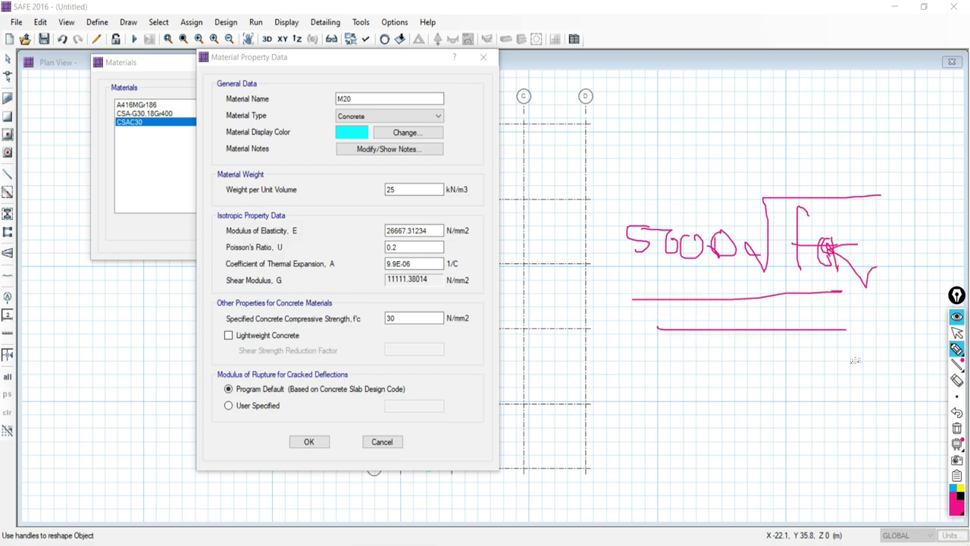
pyautogui.click(956, 332)
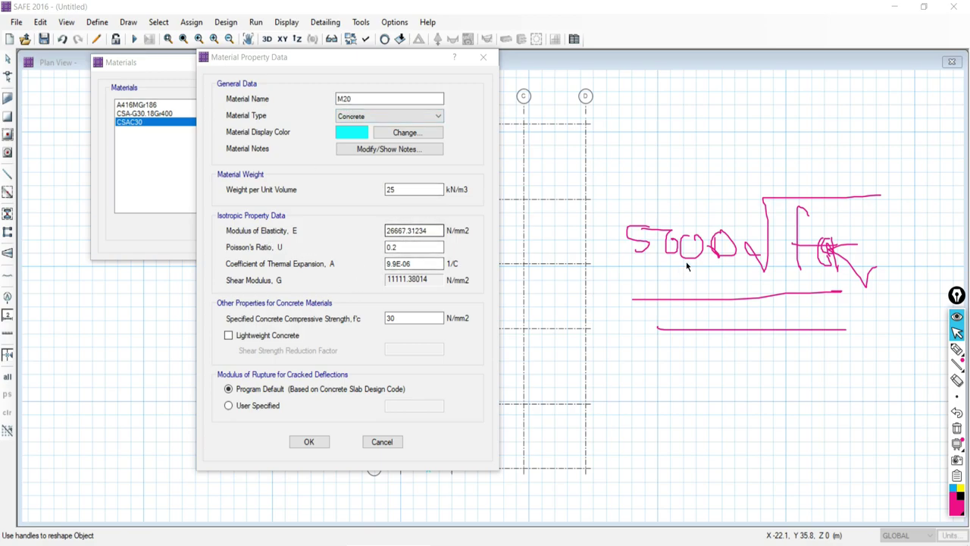
# Annotate the 5000 × √20 modulus calculation on screen.
pyautogui.click(958, 349)
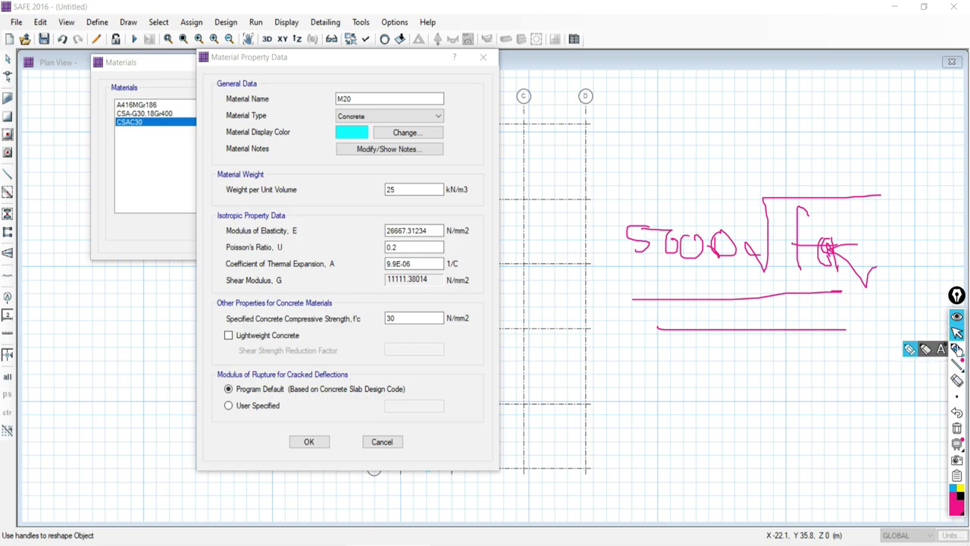
pyautogui.moveTo(601, 386)
pyautogui.mouseDown()
pyautogui.moveTo(594, 404)
pyautogui.moveTo(617, 404)
pyautogui.moveTo(615, 385)
pyautogui.mouseUp()
pyautogui.moveTo(650, 384)
pyautogui.mouseDown()
pyautogui.moveTo(643, 401)
pyautogui.moveTo(648, 384)
pyautogui.mouseUp()
pyautogui.moveTo(671, 386)
pyautogui.mouseDown()
pyautogui.moveTo(665, 392)
pyautogui.moveTo(670, 386)
pyautogui.moveTo(698, 409)
pyautogui.mouseUp()
pyautogui.moveTo(701, 383); pyautogui.dragTo(721, 410)
pyautogui.moveTo(826, 346)
pyautogui.mouseDown()
pyautogui.moveTo(737, 367)
pyautogui.moveTo(724, 388)
pyautogui.mouseUp()
pyautogui.moveTo(767, 377)
pyautogui.mouseDown()
pyautogui.moveTo(768, 402)
pyautogui.moveTo(789, 384)
pyautogui.mouseUp()
pyautogui.click(956, 332)
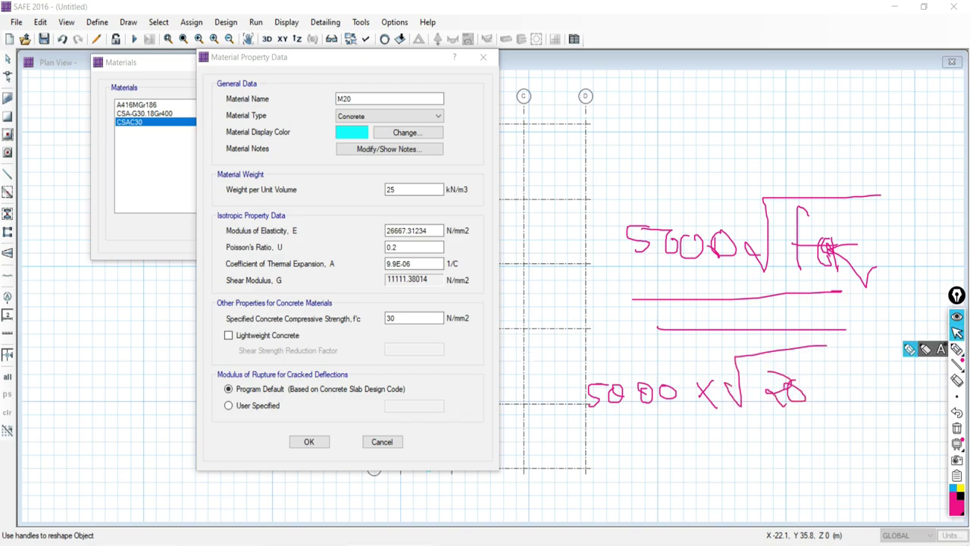
pyautogui.hotkey('alt', 'Tab')
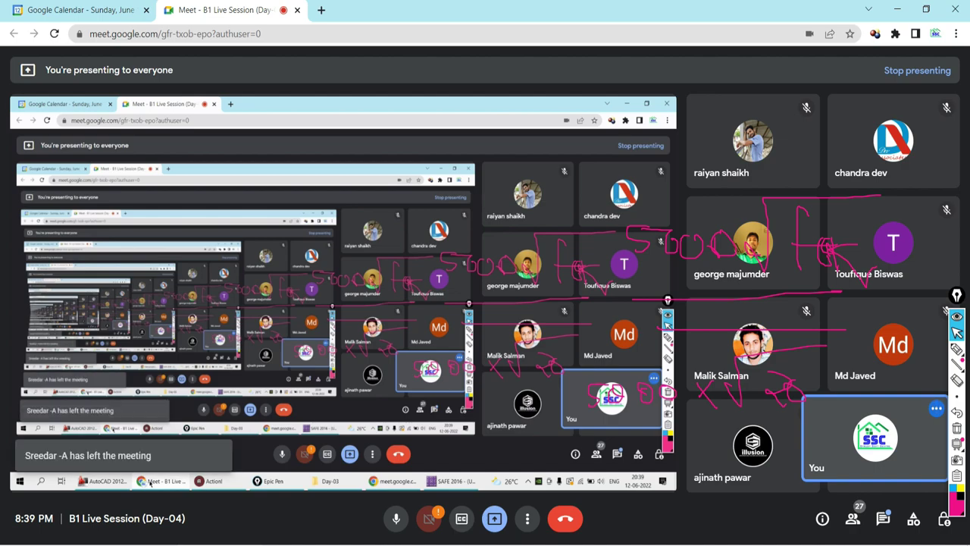
pyautogui.hotkey('alt', 'Tab')
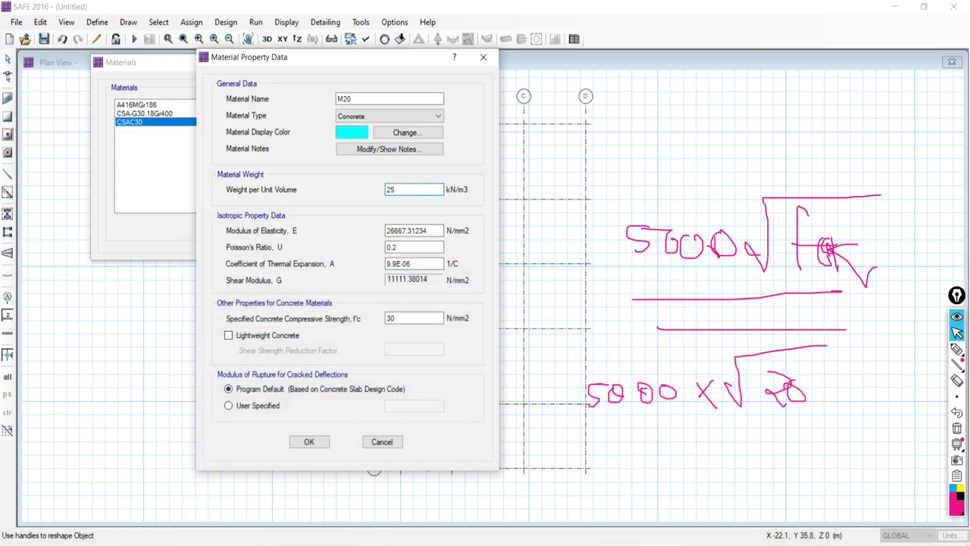
# Set M20's modulus of elasticity to 22360.67 N/mm2.
pyautogui.moveTo(434, 230); pyautogui.dragTo(332, 230)
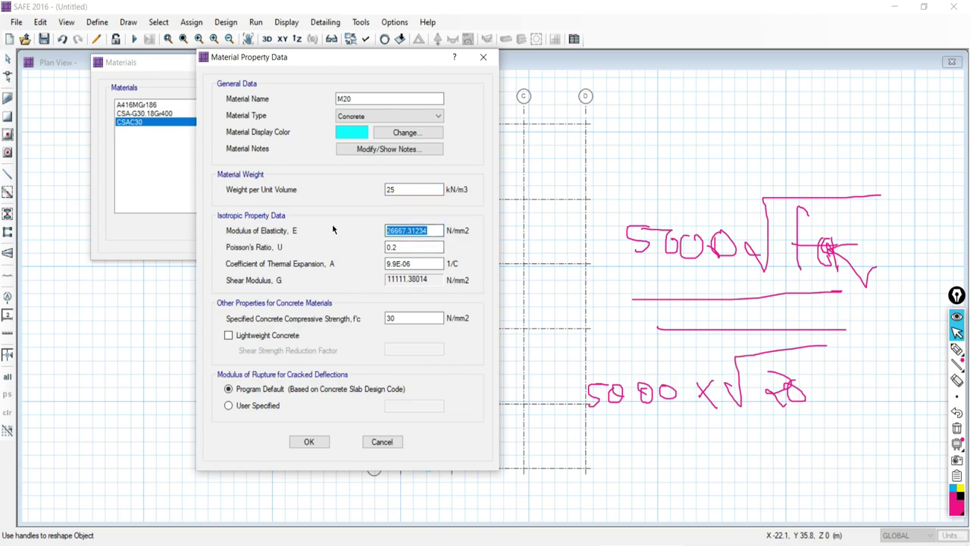
pyautogui.write('22360.67')
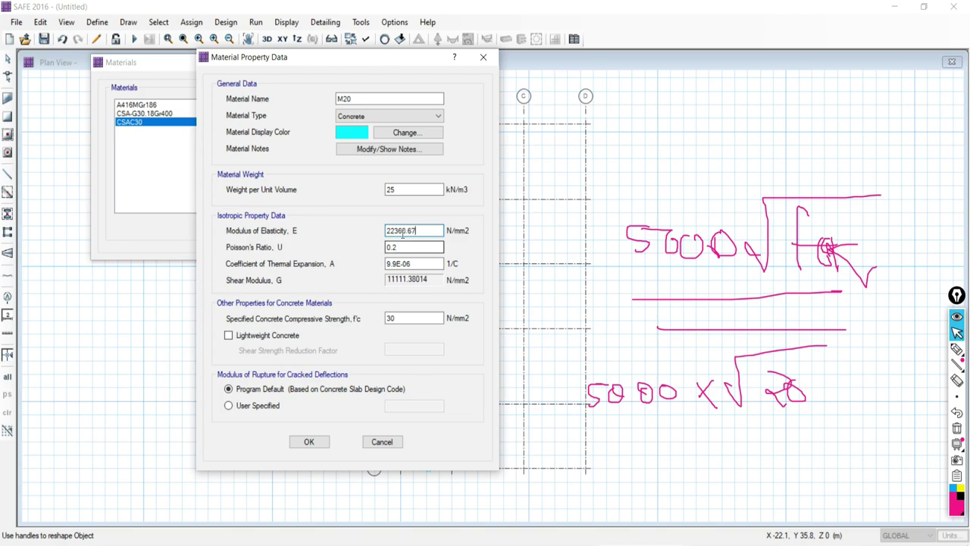
pyautogui.moveTo(417, 230); pyautogui.dragTo(386, 231)
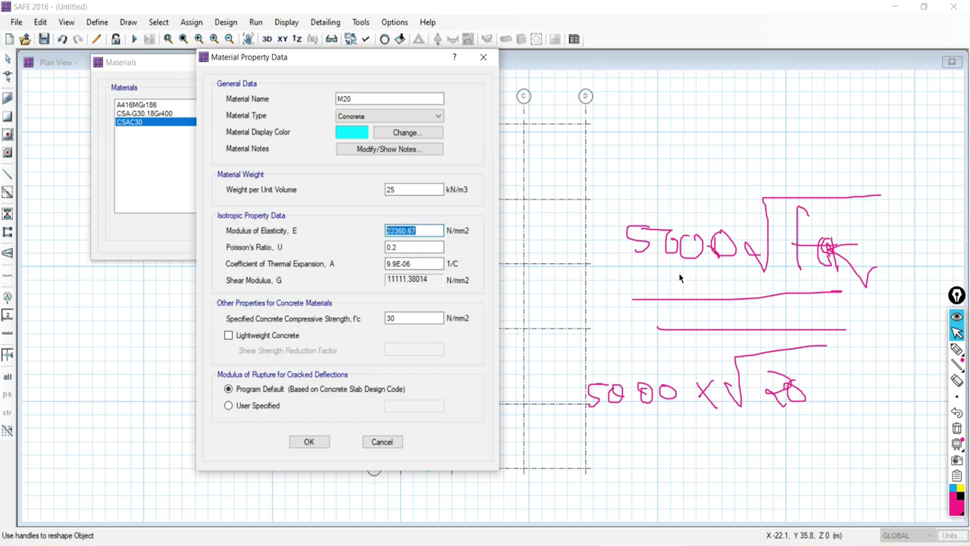
pyautogui.click(401, 260)
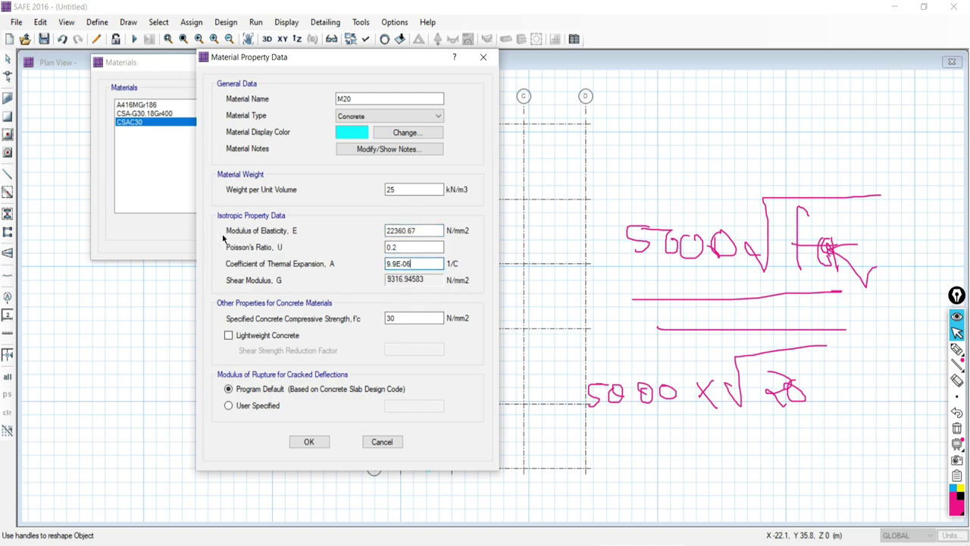
pyautogui.doubleClick(402, 247)
pyautogui.doubleClick(396, 263)
# Set M20's compressive strength f'c to 20 N/mm2 and save the material.
pyautogui.click(393, 318)
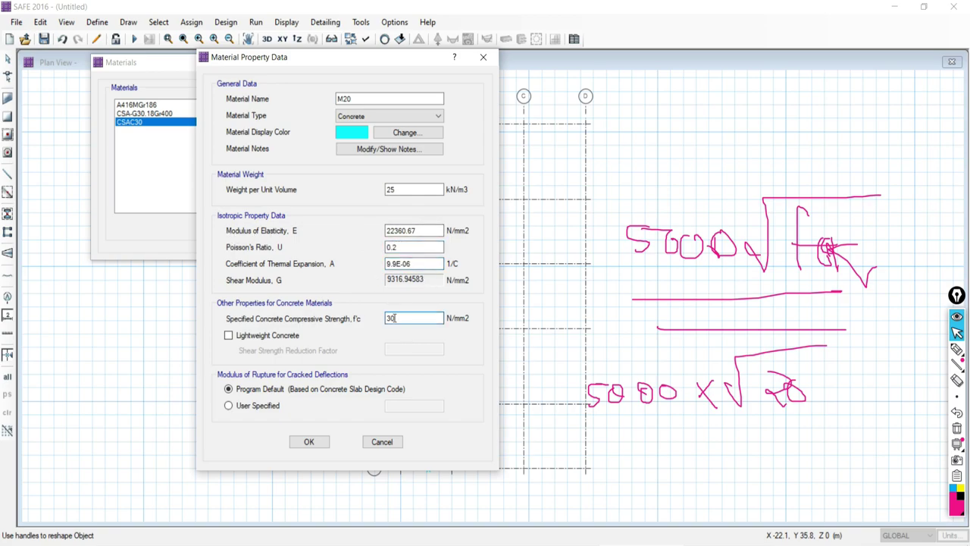
pyautogui.write('20')
pyautogui.click(308, 443)
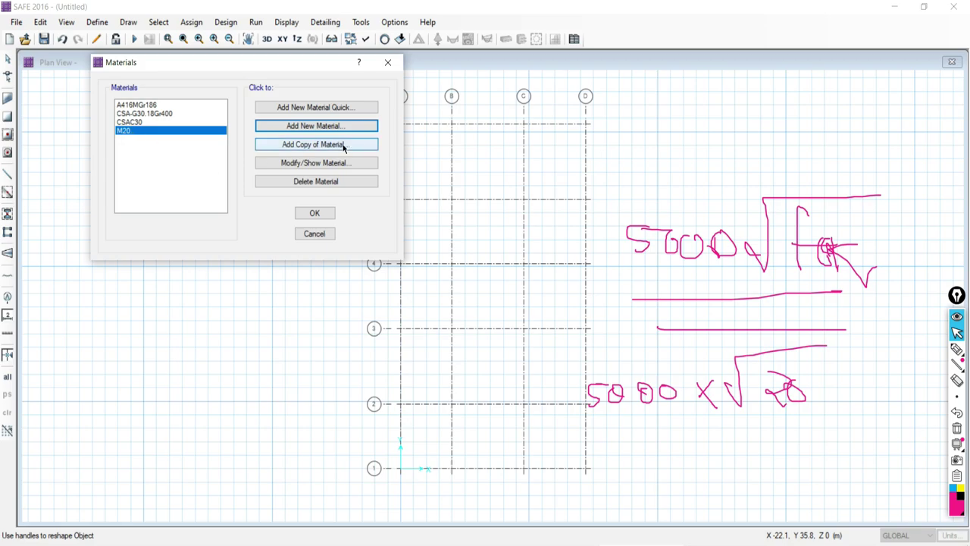
pyautogui.click(292, 163)
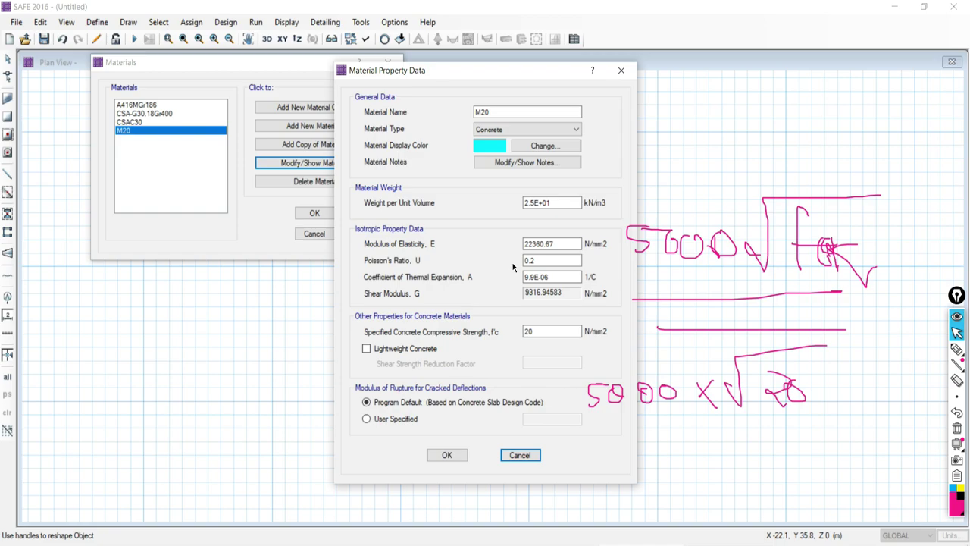
pyautogui.click(540, 260)
pyautogui.doubleClick(539, 260)
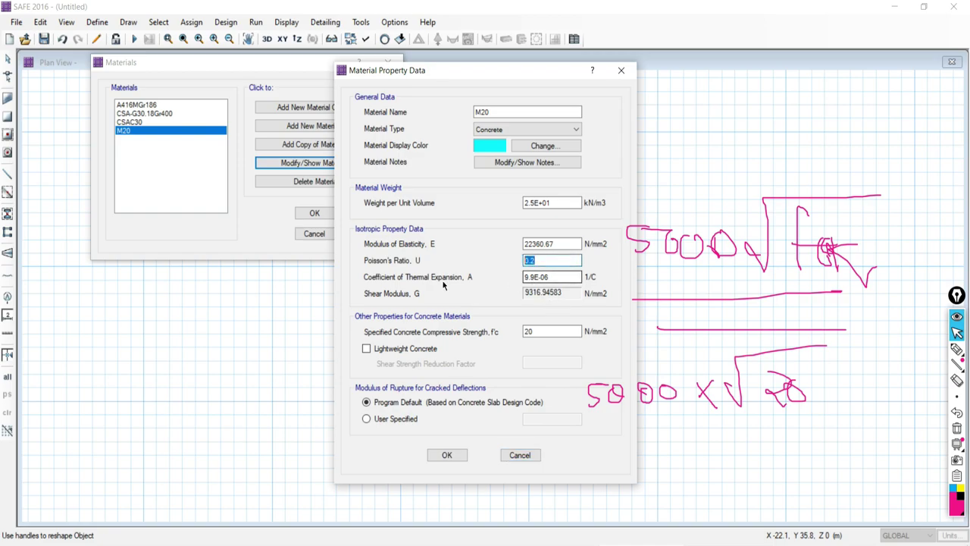
pyautogui.click(542, 277)
pyautogui.doubleClick(541, 277)
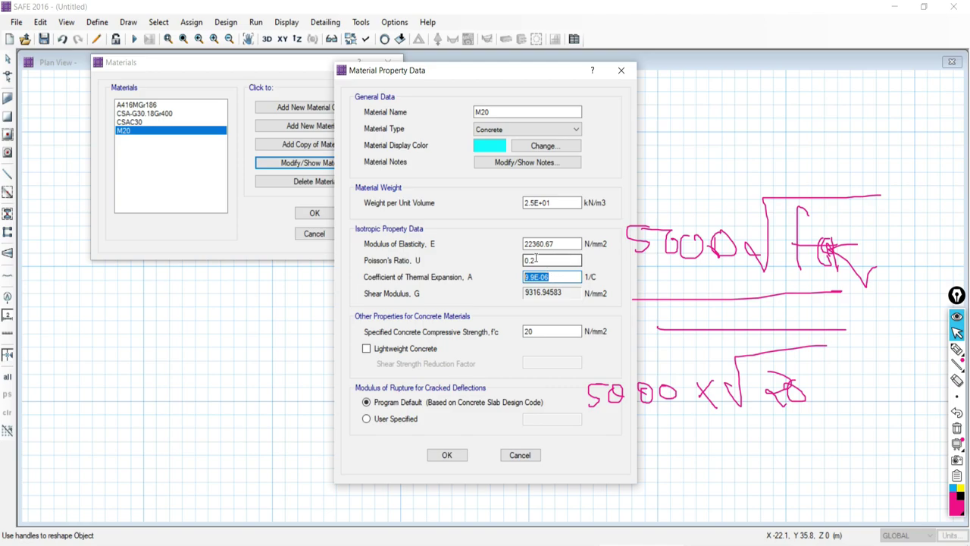
pyautogui.click(446, 454)
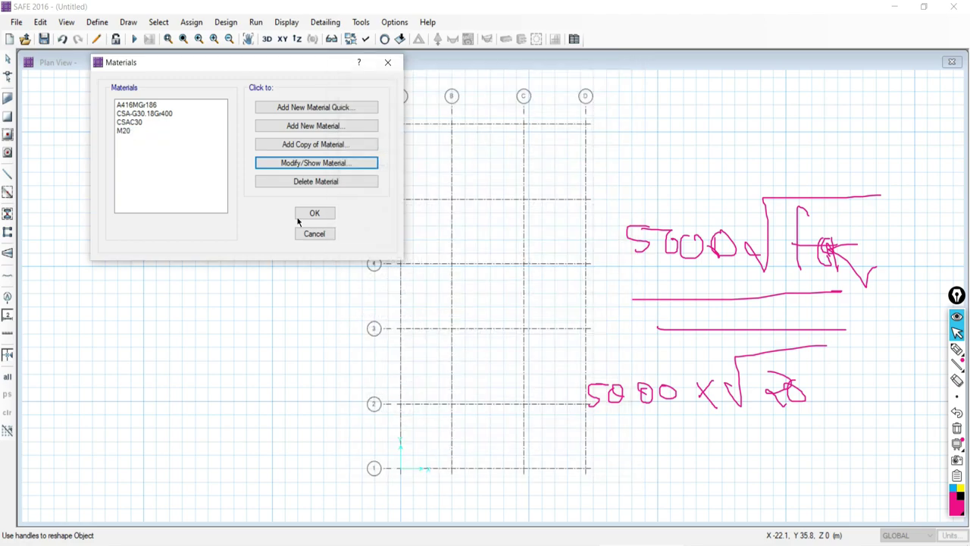
# Add a new material named Fe 500 with material type Rebar.
pyautogui.click(286, 128)
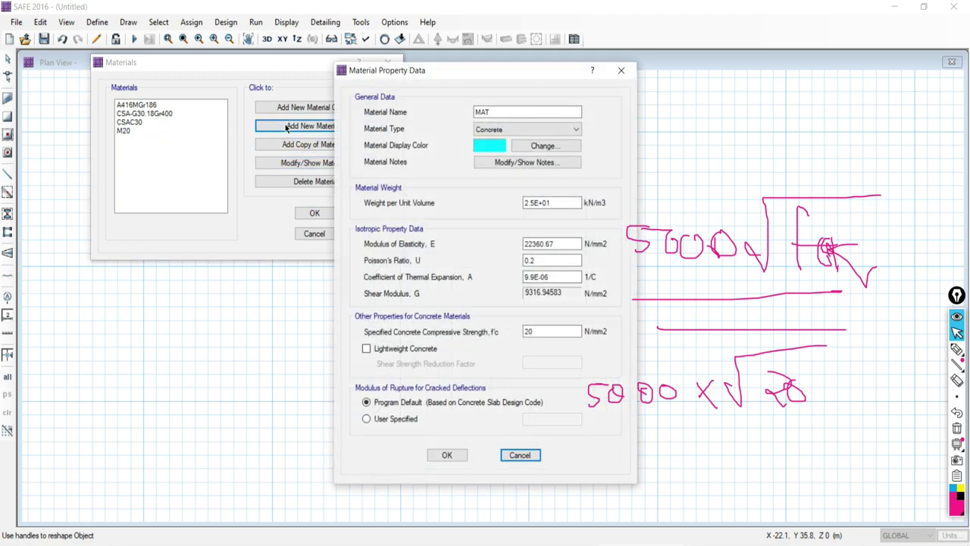
pyautogui.doubleClick(493, 112)
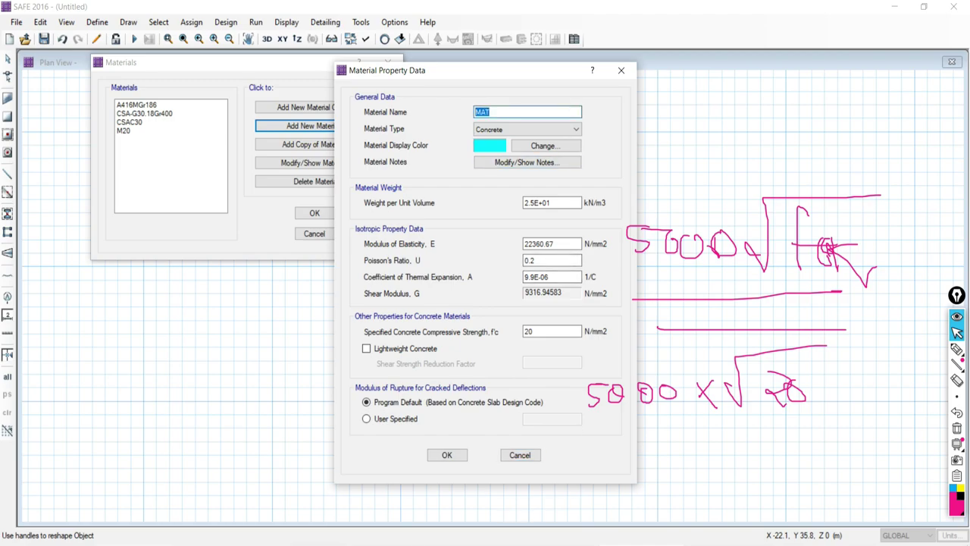
pyautogui.moveTo(135, 544)
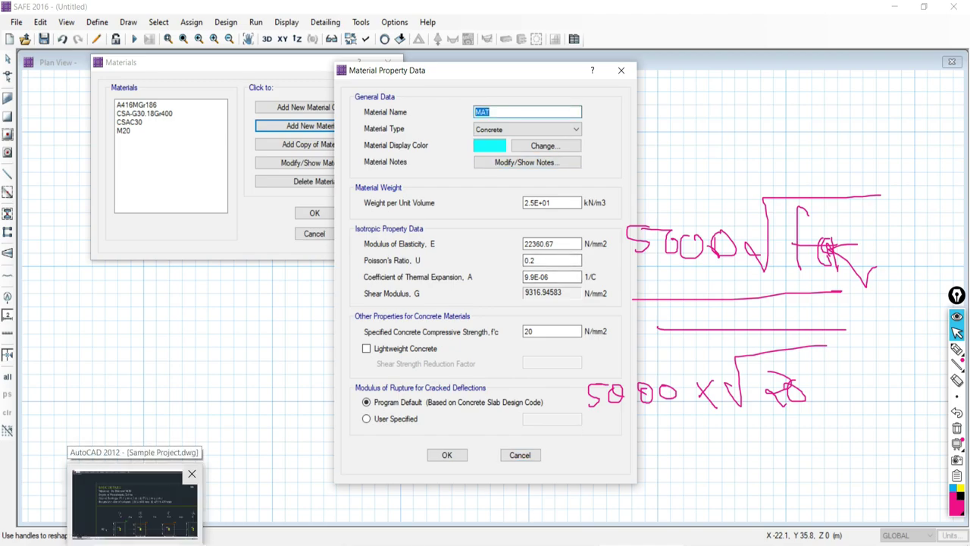
pyautogui.click(135, 504)
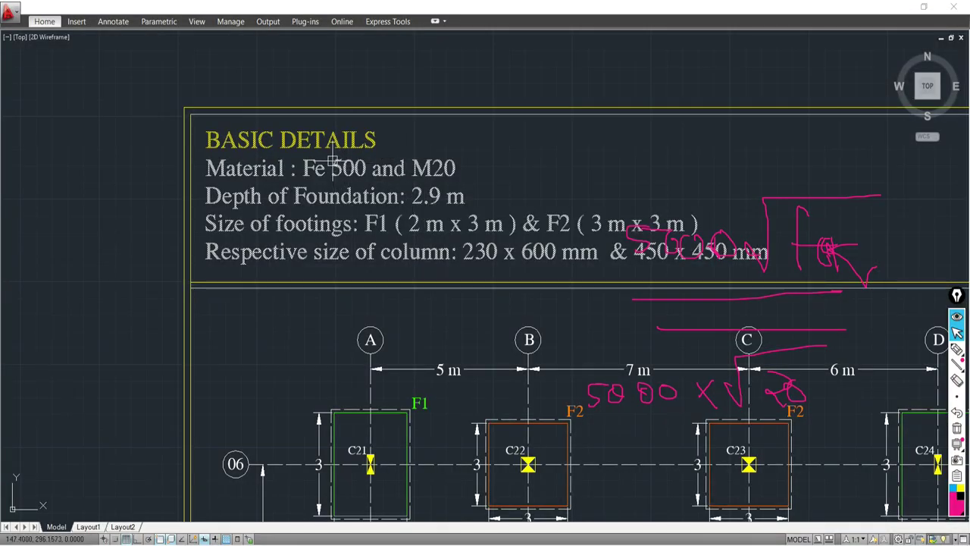
pyautogui.hotkey('alt', 'Tab')
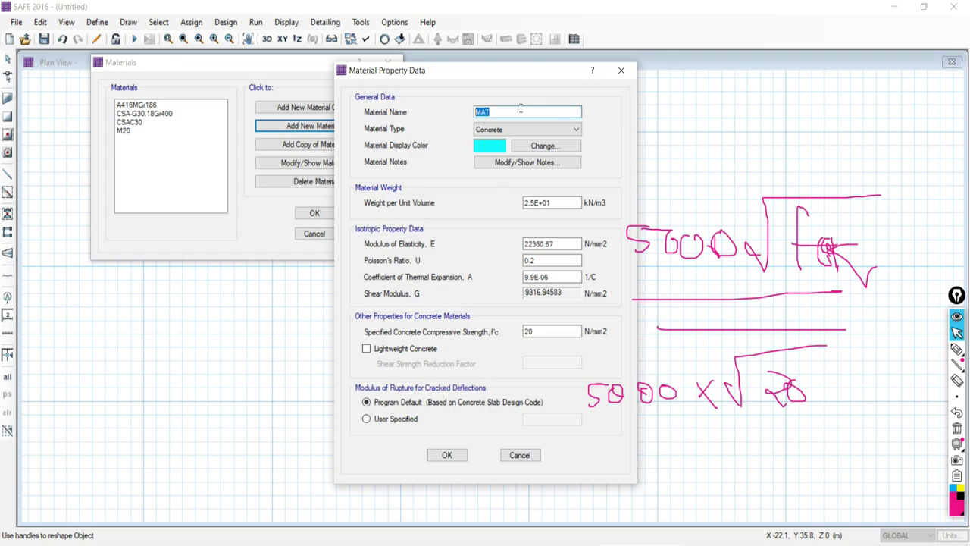
pyautogui.write('Fe 500')
pyautogui.click(507, 130)
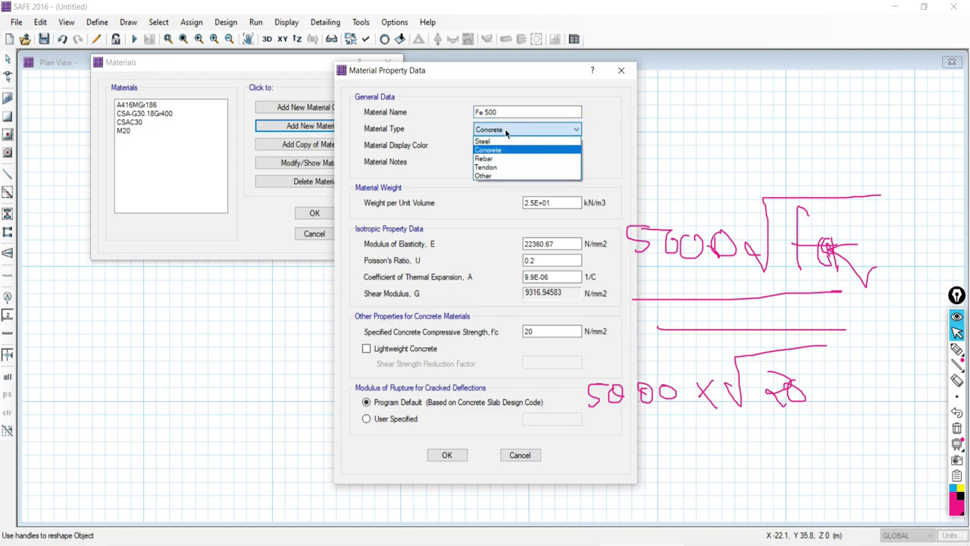
pyautogui.click(485, 160)
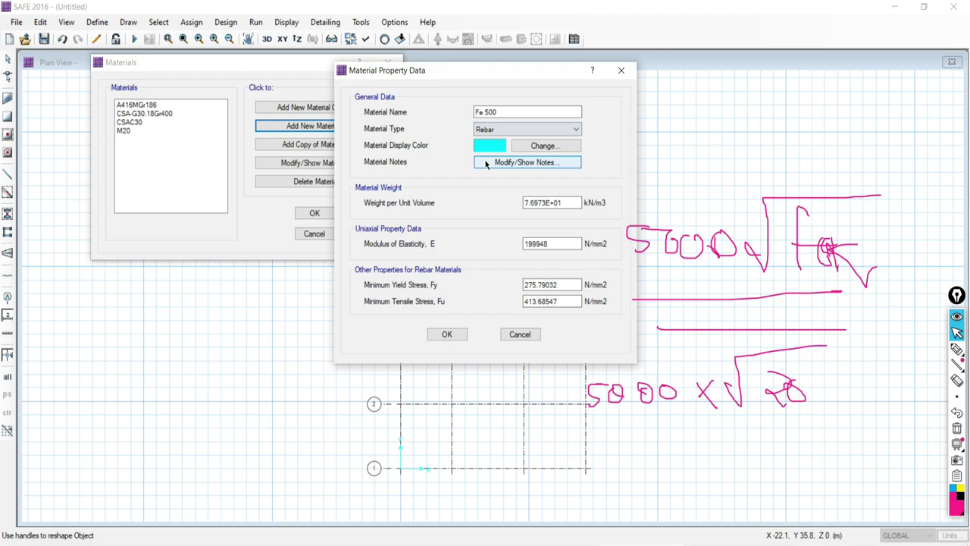
# Set Fe 500's weight per unit volume to 78.50 kN/m3.
pyautogui.doubleClick(542, 202)
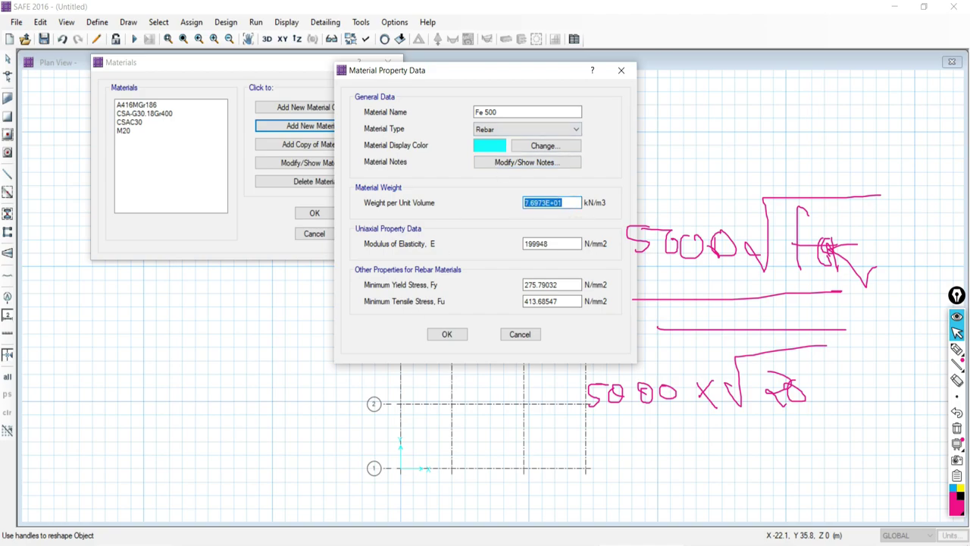
pyautogui.hotkey('alt', 'Tab')
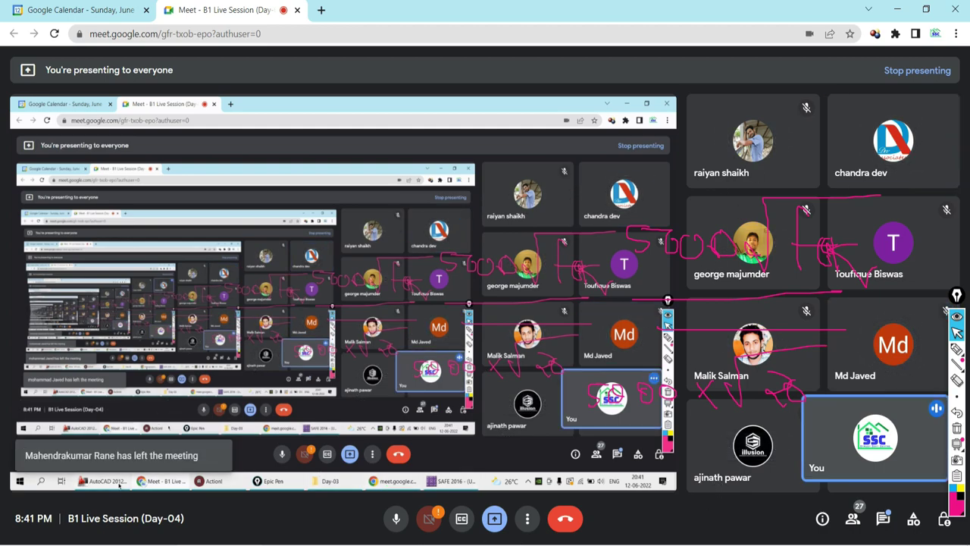
pyautogui.hotkey('alt', 'Tab')
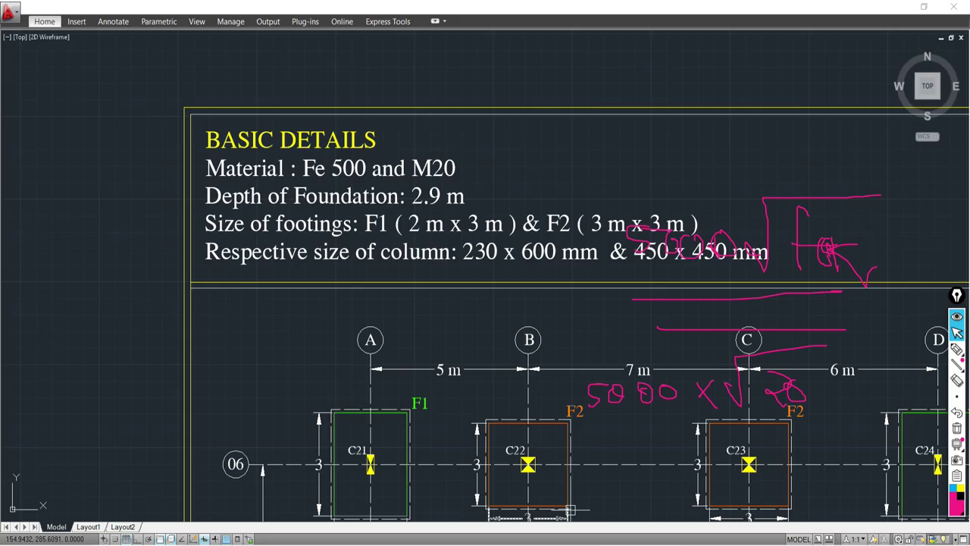
pyautogui.hotkey('alt', 'Tab')
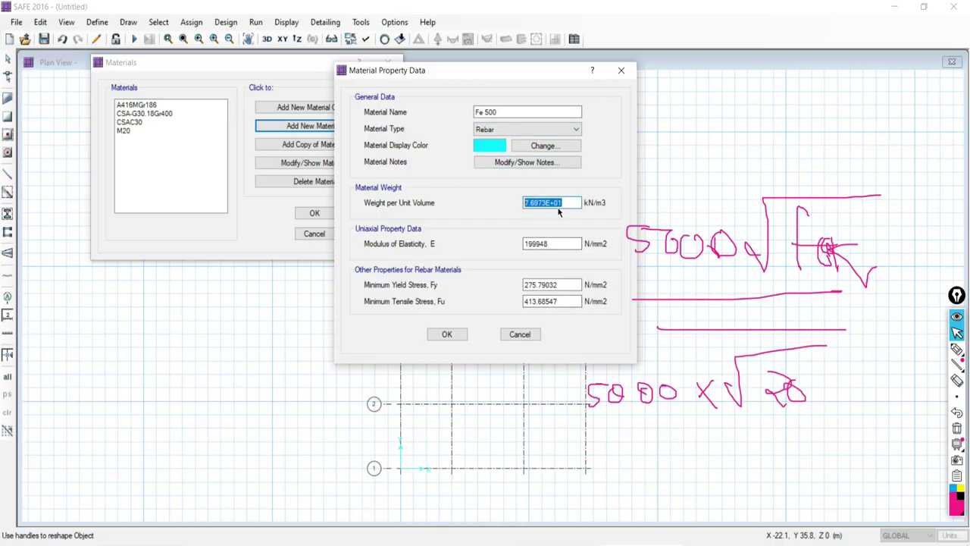
pyautogui.write('7850')
pyautogui.moveTo(542, 202); pyautogui.dragTo(523, 202)
pyautogui.click(531, 203)
pyautogui.click(533, 202)
pyautogui.write('.50')
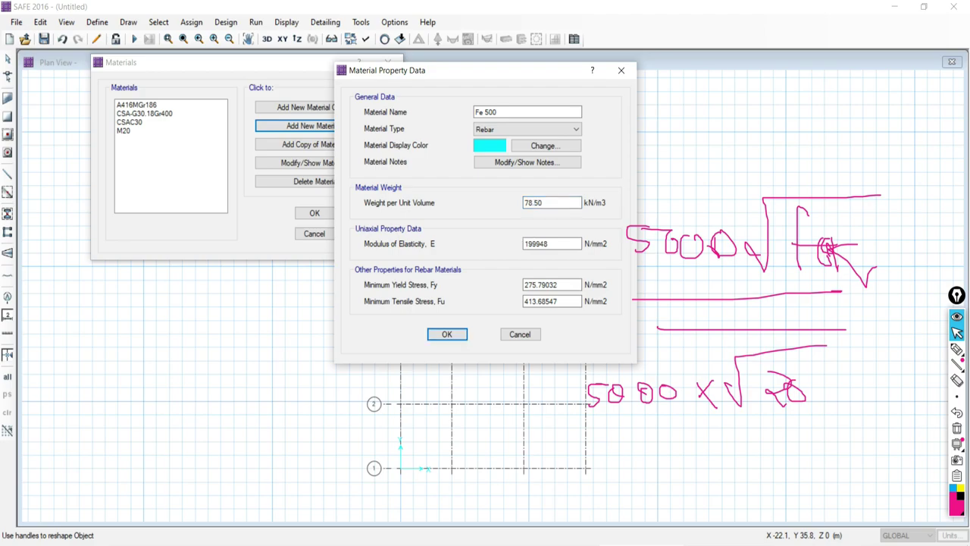
# Give Fe 500 modulus 200000 and yield and tensile stress 500 N/mm2, then save.
pyautogui.moveTo(580, 243); pyautogui.dragTo(499, 243)
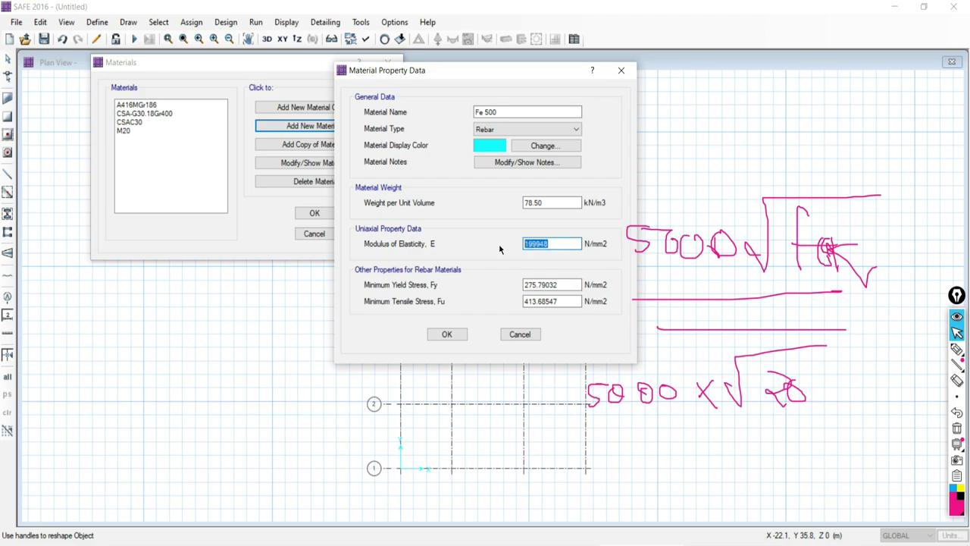
pyautogui.write('200000')
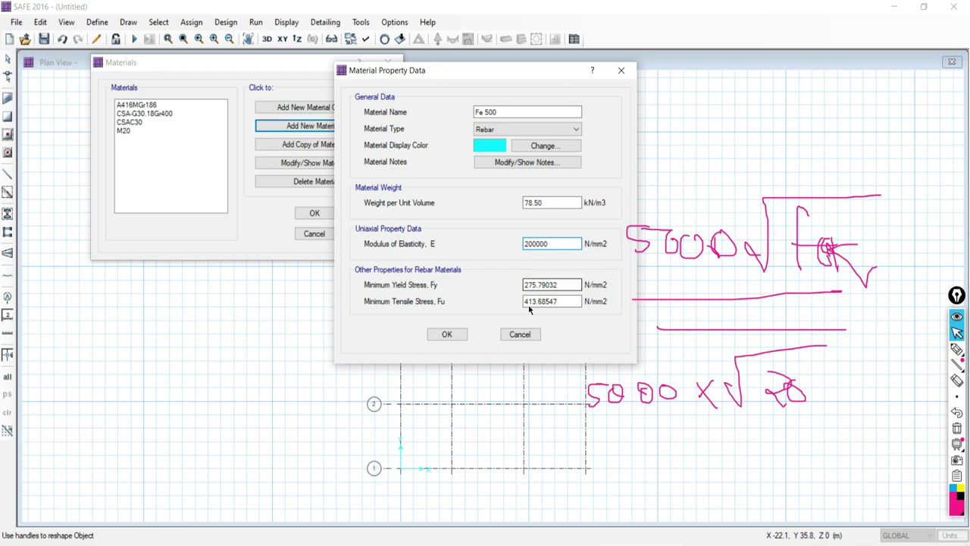
pyautogui.moveTo(564, 285); pyautogui.dragTo(470, 286)
pyautogui.write('500')
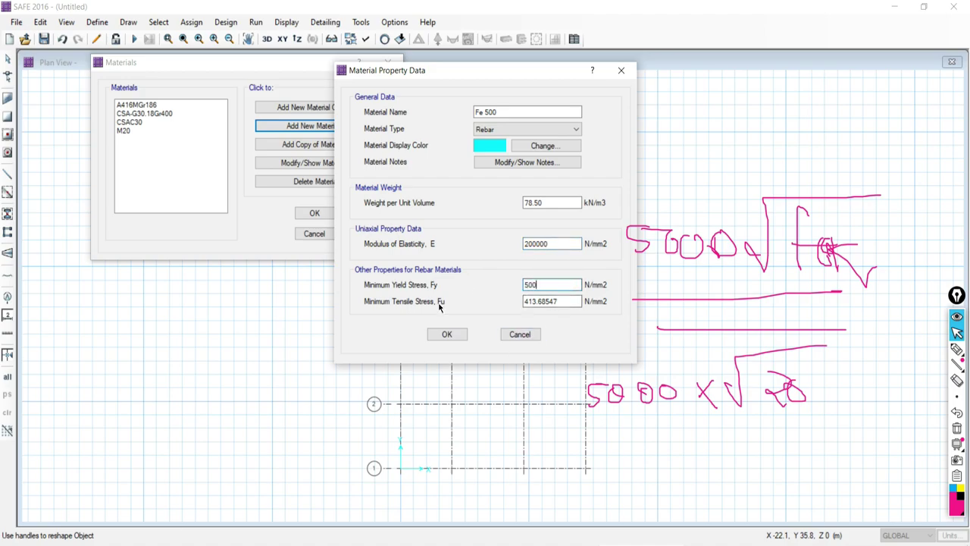
pyautogui.moveTo(578, 301); pyautogui.dragTo(491, 304)
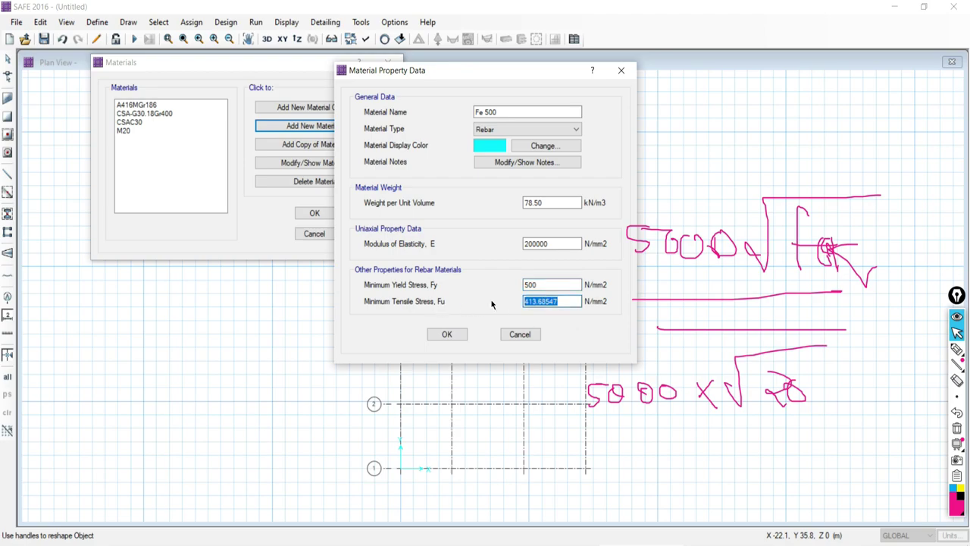
pyautogui.write('500')
pyautogui.click(441, 336)
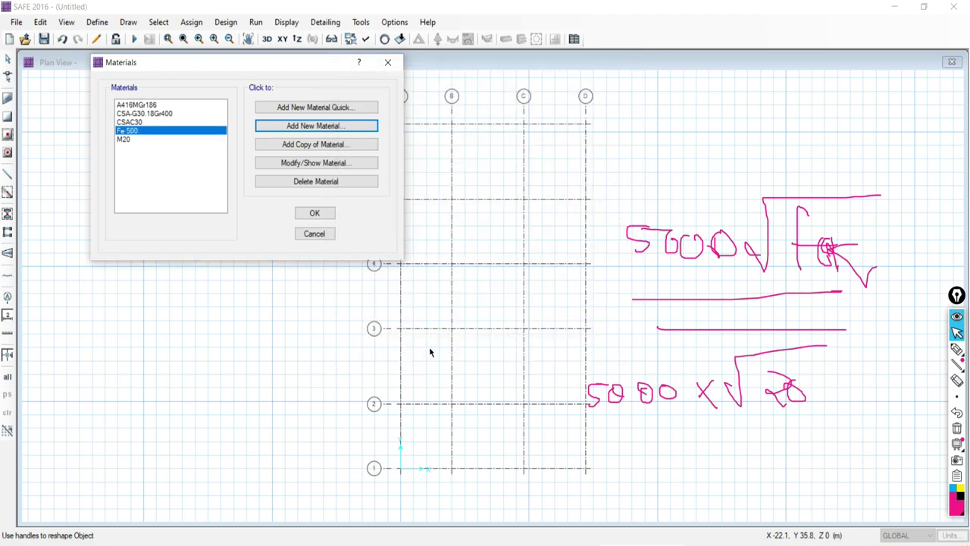
# Review the M20 and Fe 500 properties unchanged, then close the Materials list.
pyautogui.click(122, 139)
pyautogui.click(317, 168)
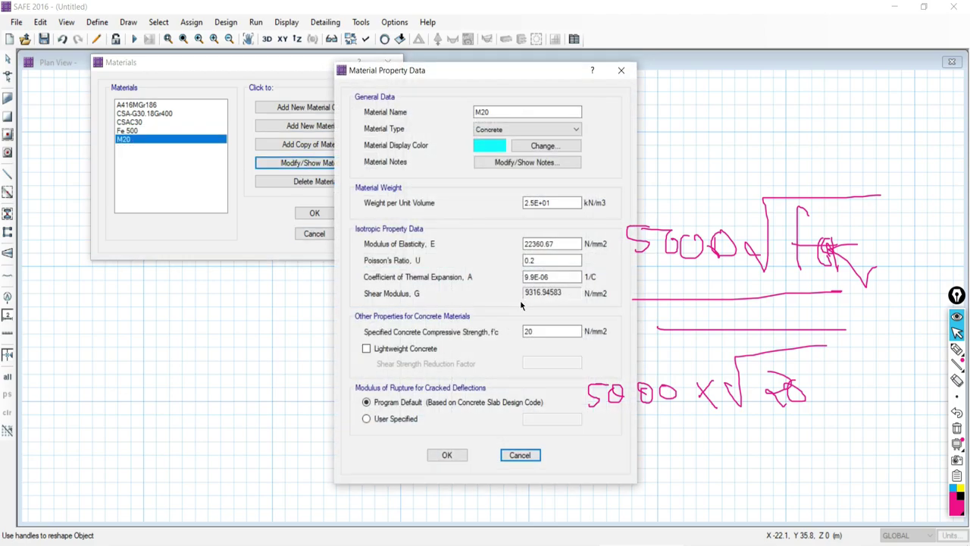
pyautogui.click(445, 455)
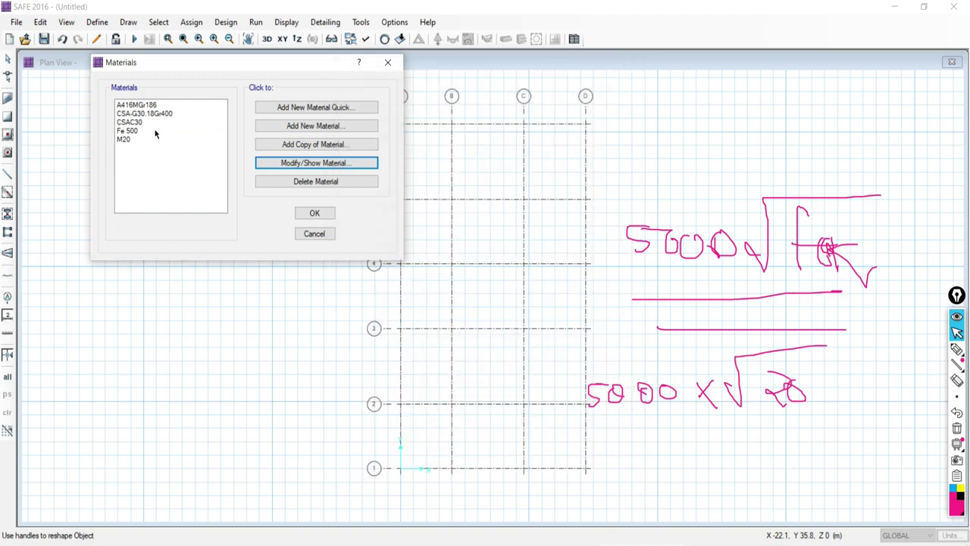
pyautogui.click(329, 163)
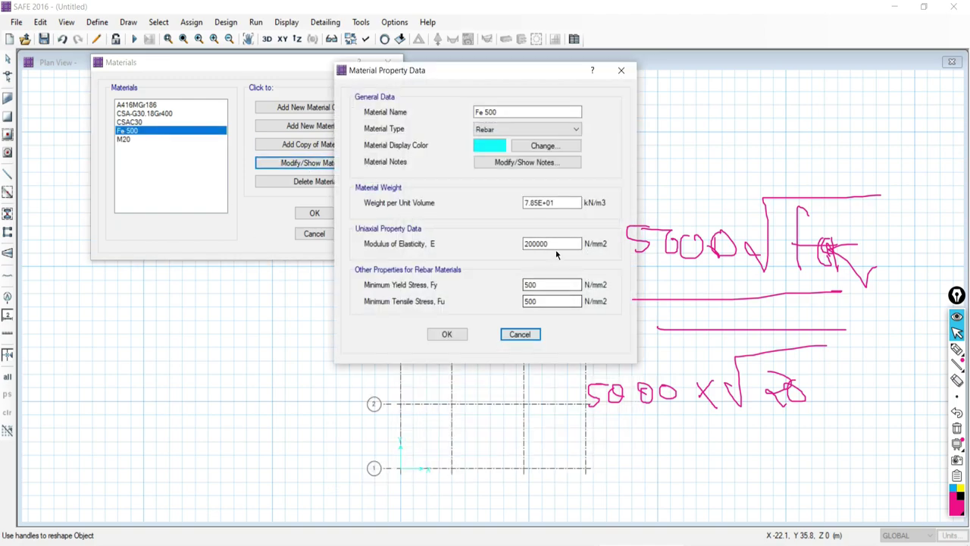
pyautogui.click(447, 335)
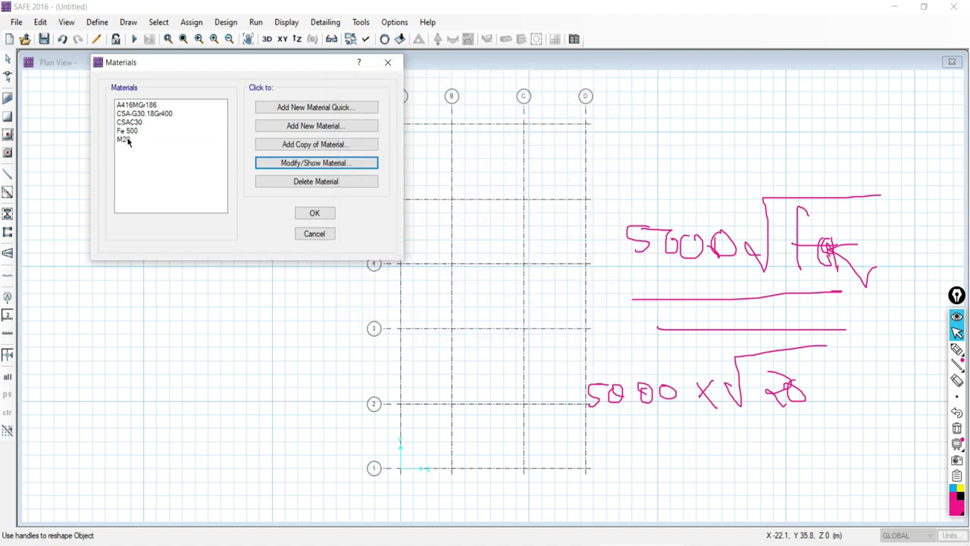
pyautogui.click(314, 214)
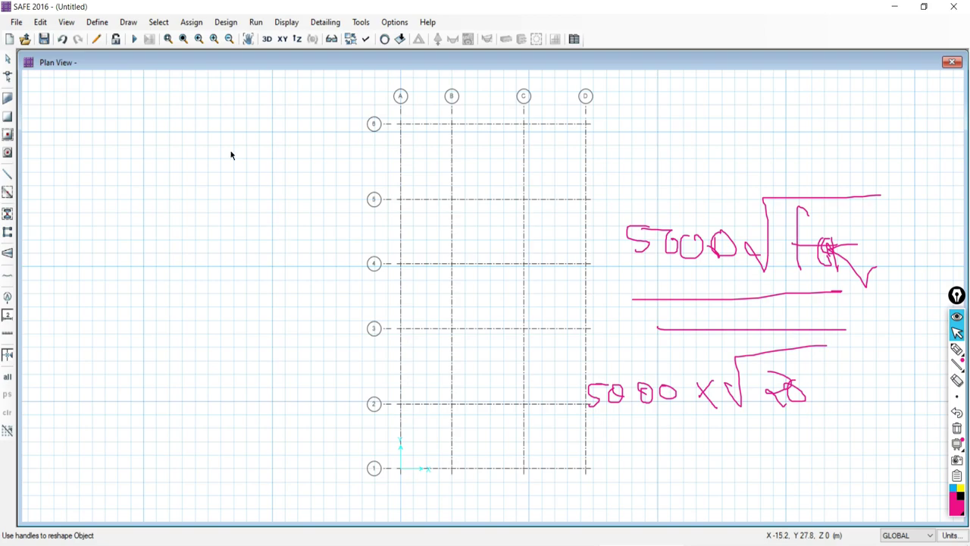
pyautogui.click(215, 543)
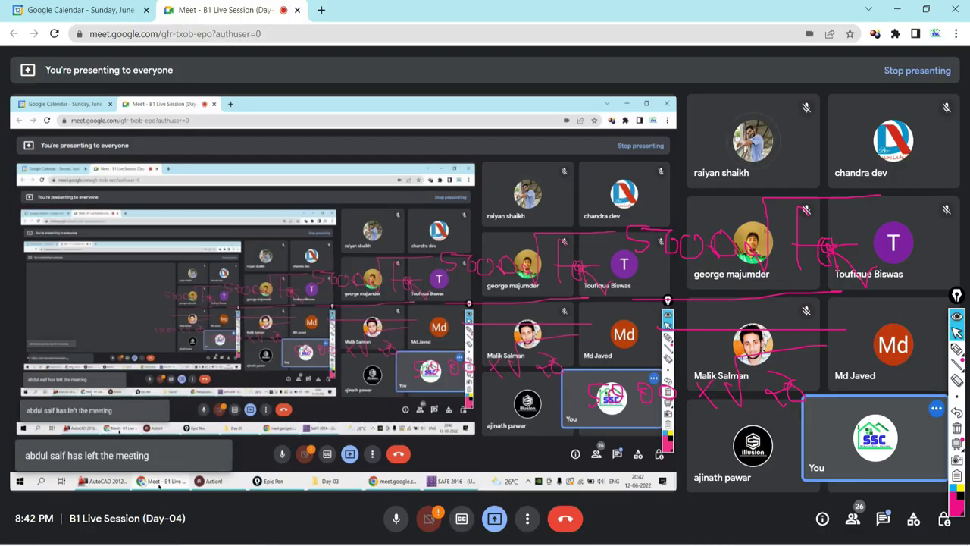
pyautogui.click(215, 542)
pyautogui.click(215, 542)
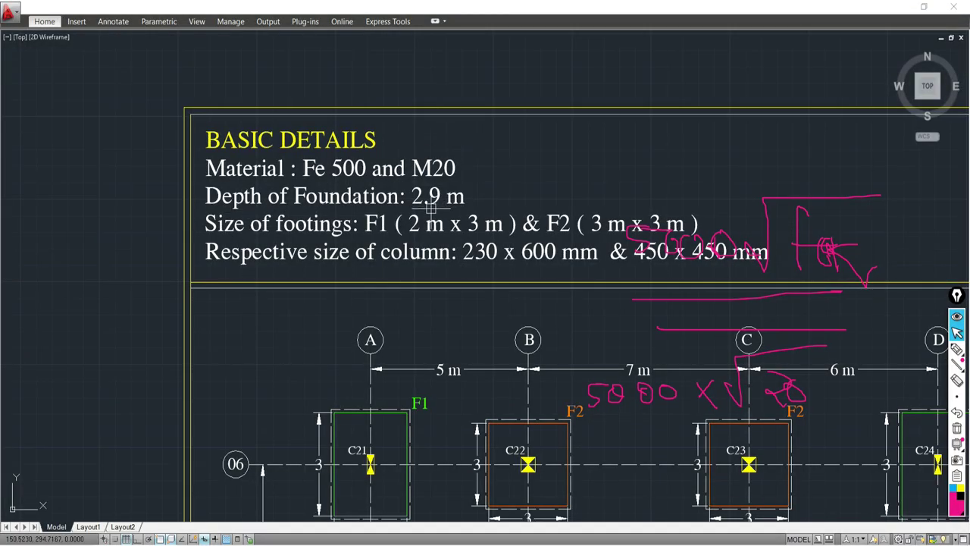
pyautogui.click(956, 349)
pyautogui.moveTo(201, 179)
pyautogui.mouseDown()
pyautogui.moveTo(214, 214)
pyautogui.moveTo(499, 222)
pyautogui.moveTo(492, 200)
pyautogui.moveTo(462, 191)
pyautogui.moveTo(216, 182)
pyautogui.mouseUp()
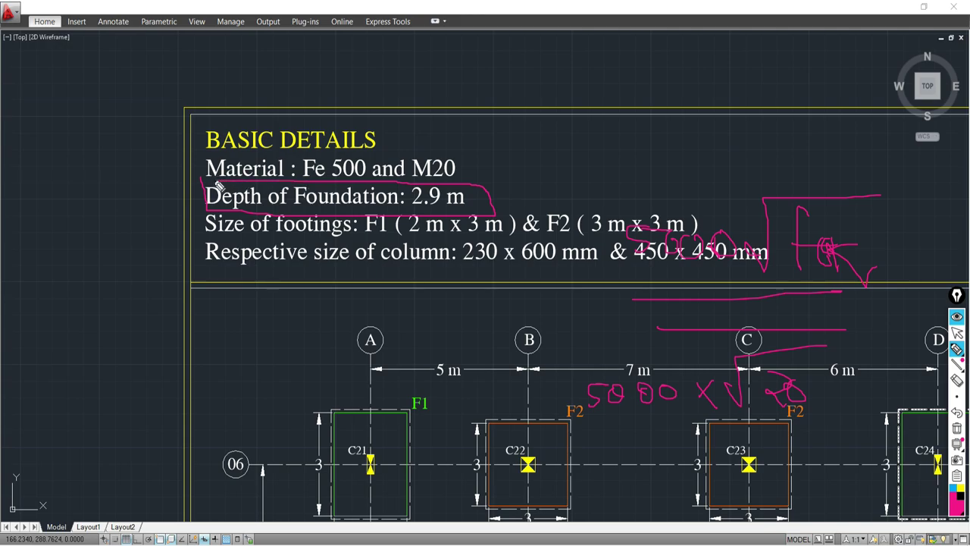
pyautogui.moveTo(485, 172); pyautogui.dragTo(518, 193)
pyautogui.moveTo(508, 170); pyautogui.dragTo(492, 194)
pyautogui.moveTo(217, 243); pyautogui.dragTo(501, 244)
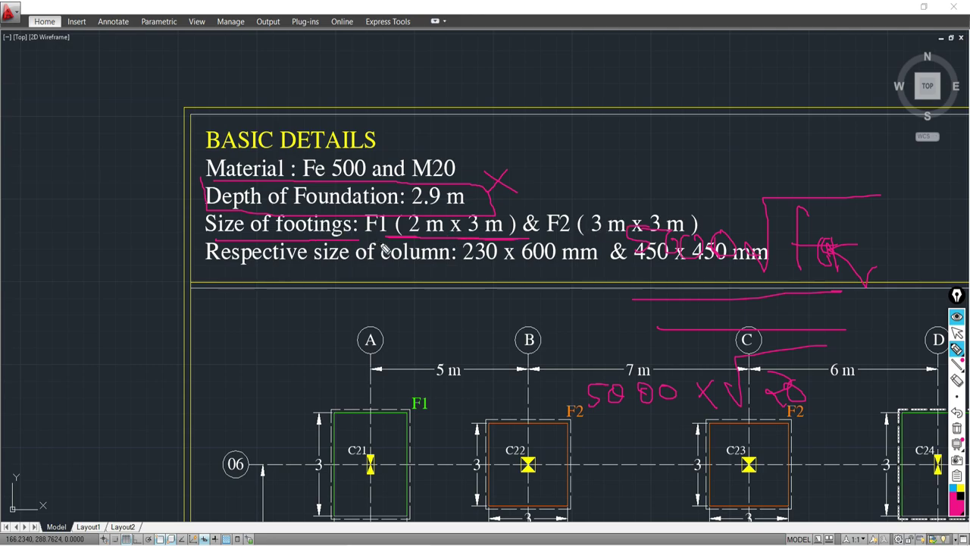
pyautogui.click(957, 332)
pyautogui.scroll(-6, 440, 392)
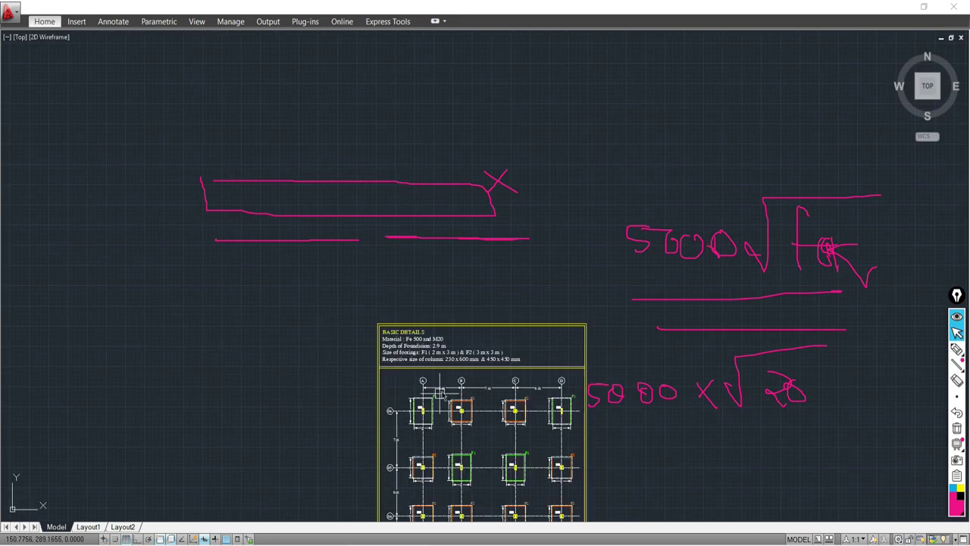
pyautogui.moveTo(467, 516)
pyautogui.mouseDown(button='middle')
pyautogui.moveTo(465, 312)
pyautogui.moveTo(389, 341)
pyautogui.mouseUp(button='middle')
pyautogui.scroll(5, 439, 228)
pyautogui.scroll(5, 333, 339)
pyautogui.scroll(-6, 295, 273)
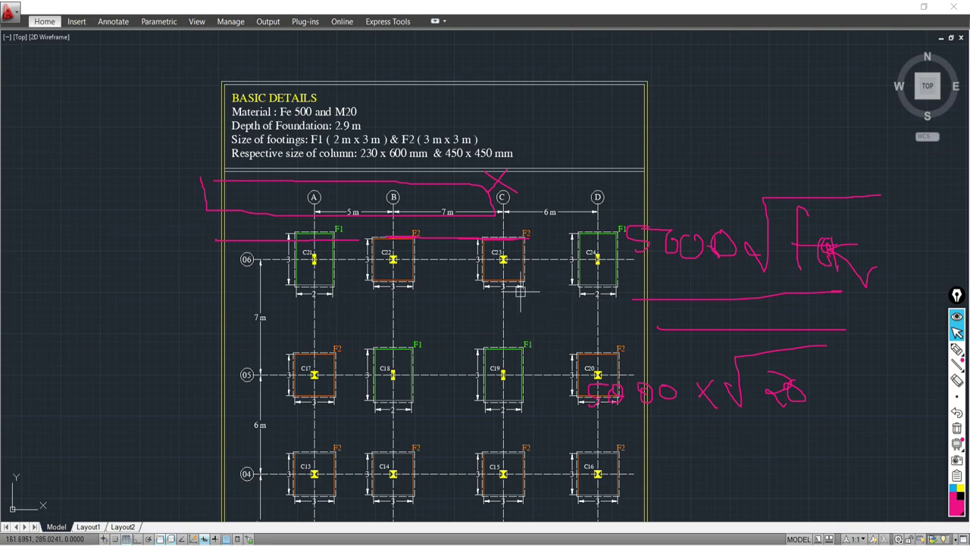
pyautogui.moveTo(437, 433); pyautogui.dragTo(415, 327, button='middle')
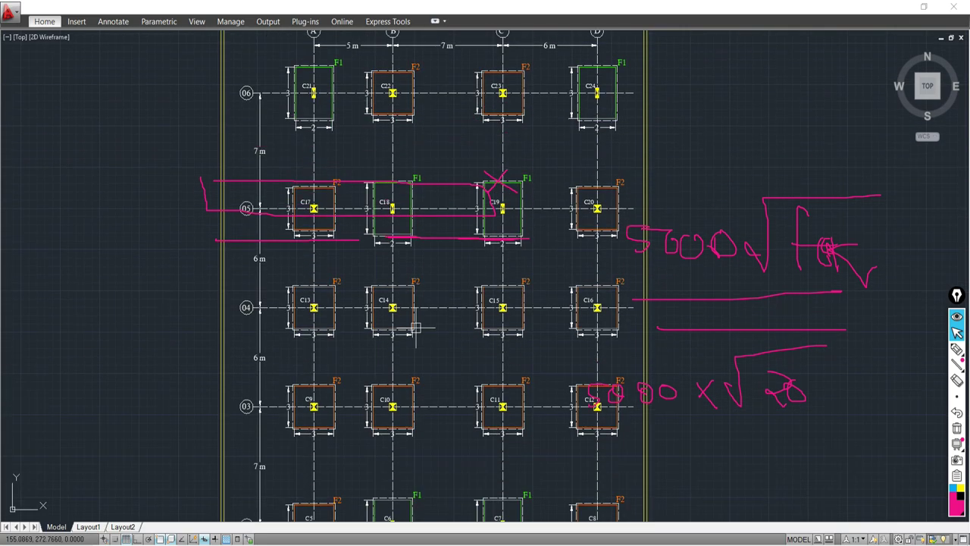
pyautogui.scroll(7, 392, 320)
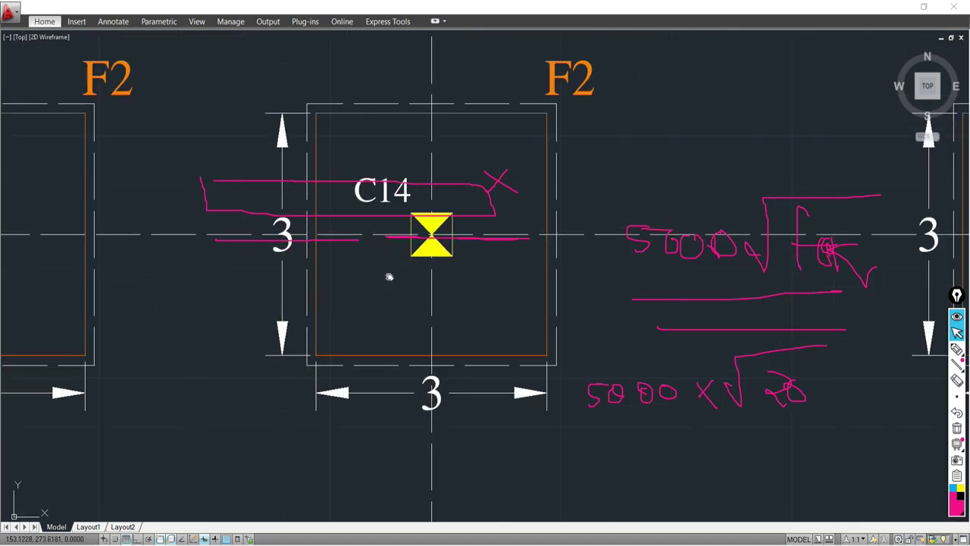
pyautogui.moveTo(389, 276); pyautogui.dragTo(396, 319, button='middle')
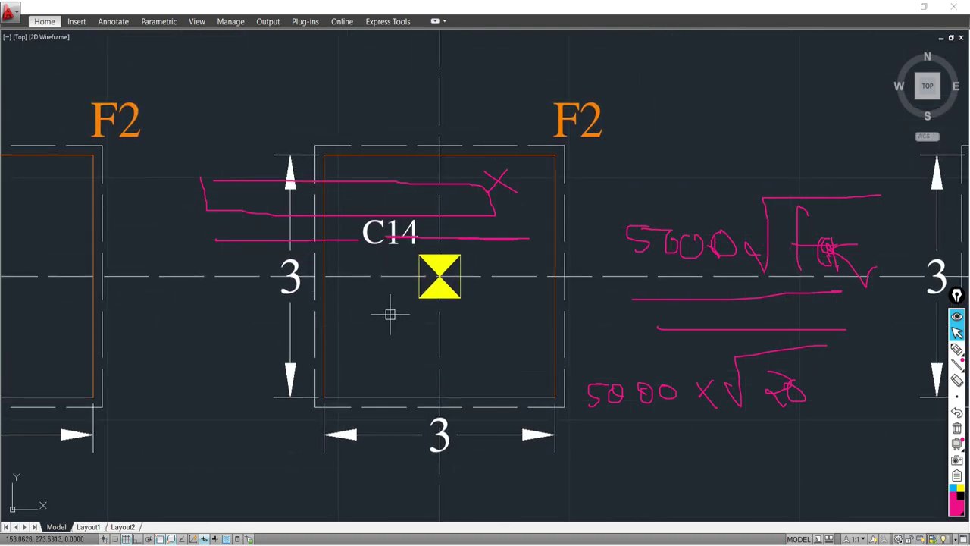
pyautogui.scroll(-5, 485, 315)
pyautogui.moveTo(485, 311); pyautogui.dragTo(460, 443, button='middle')
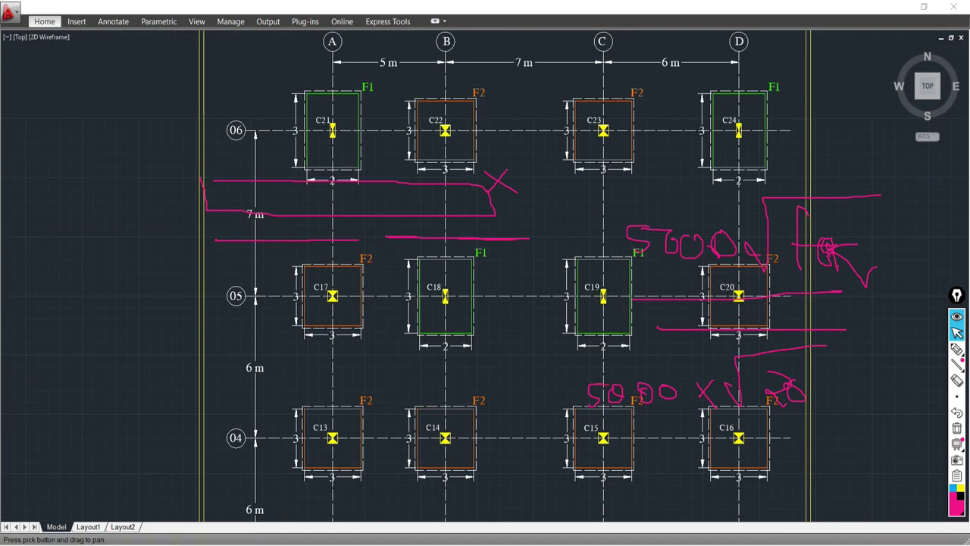
pyautogui.scroll(5, 445, 295)
pyautogui.scroll(-9, 459, 311)
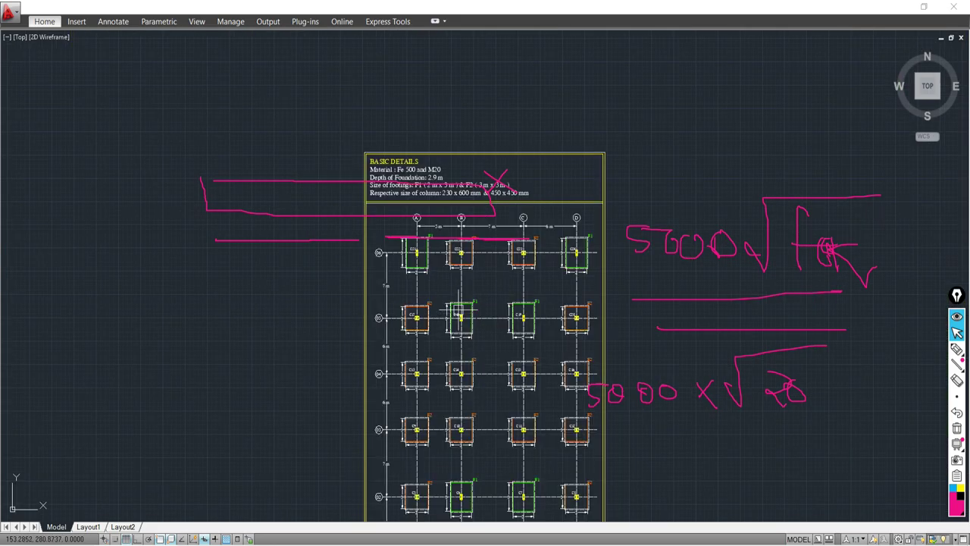
pyautogui.scroll(9, 439, 187)
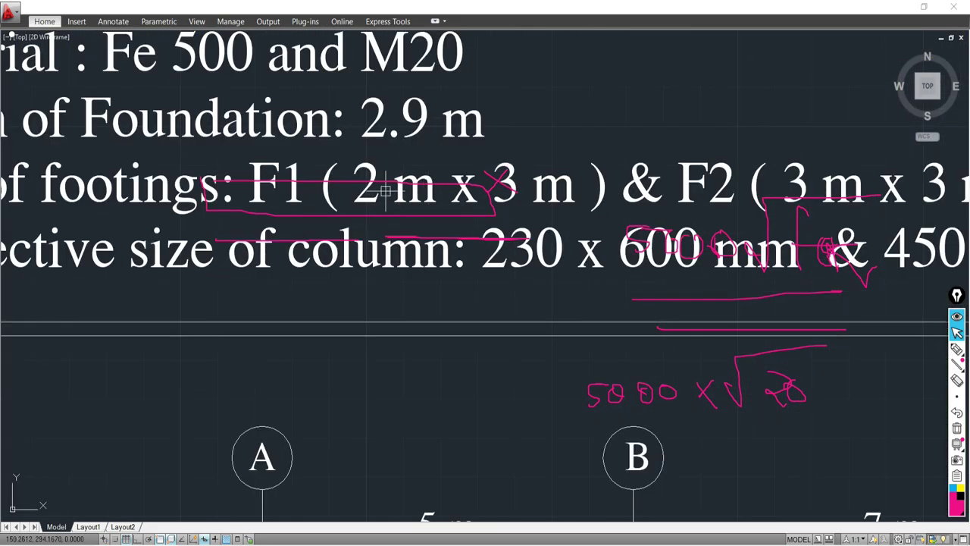
pyautogui.scroll(-3, 526, 210)
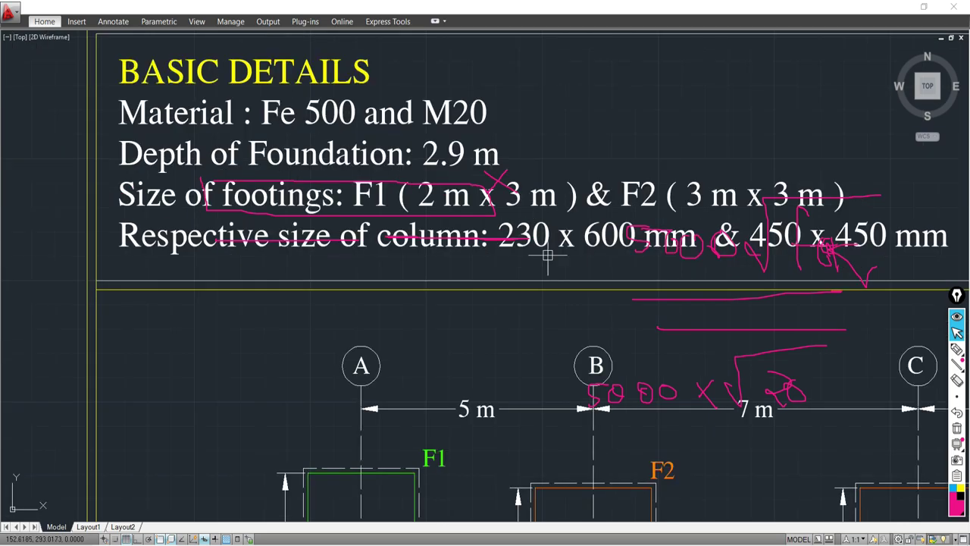
pyautogui.scroll(1, 547, 255)
pyautogui.moveTo(493, 271); pyautogui.dragTo(364, 303, button='middle')
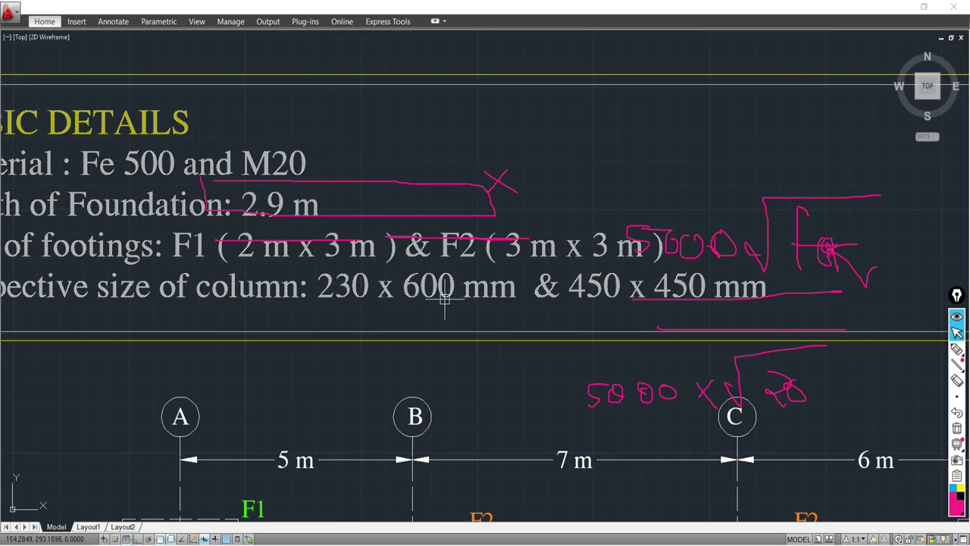
pyautogui.moveTo(519, 260); pyautogui.dragTo(279, 290, button='middle')
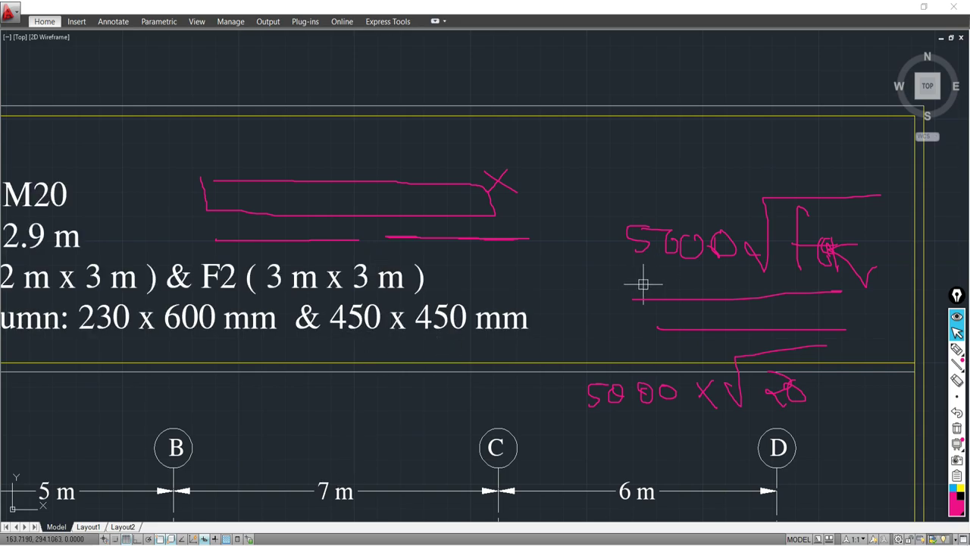
pyautogui.scroll(-3, 404, 320)
pyautogui.scroll(-2, 375, 326)
pyautogui.scroll(2, 401, 261)
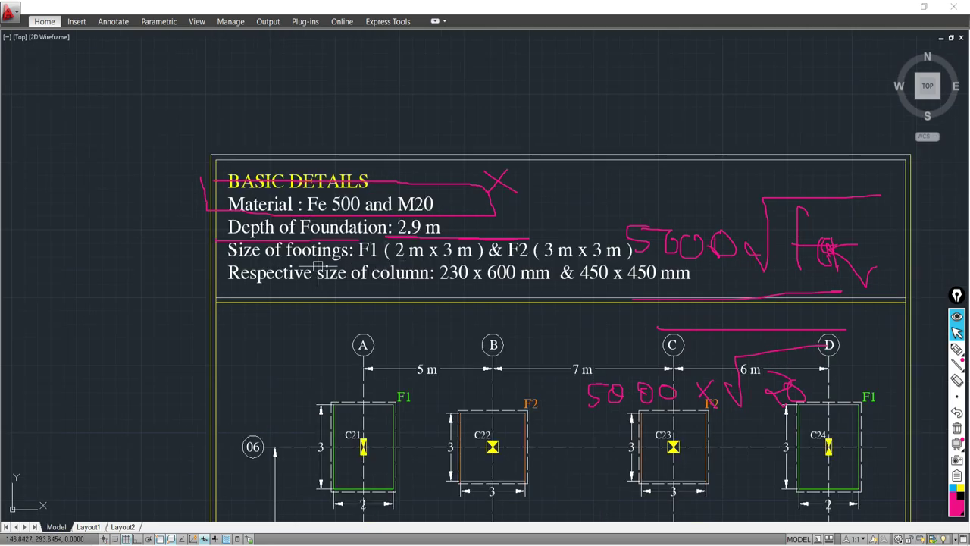
pyautogui.moveTo(319, 262); pyautogui.dragTo(182, 303, button='middle')
pyautogui.scroll(3, 136, 310)
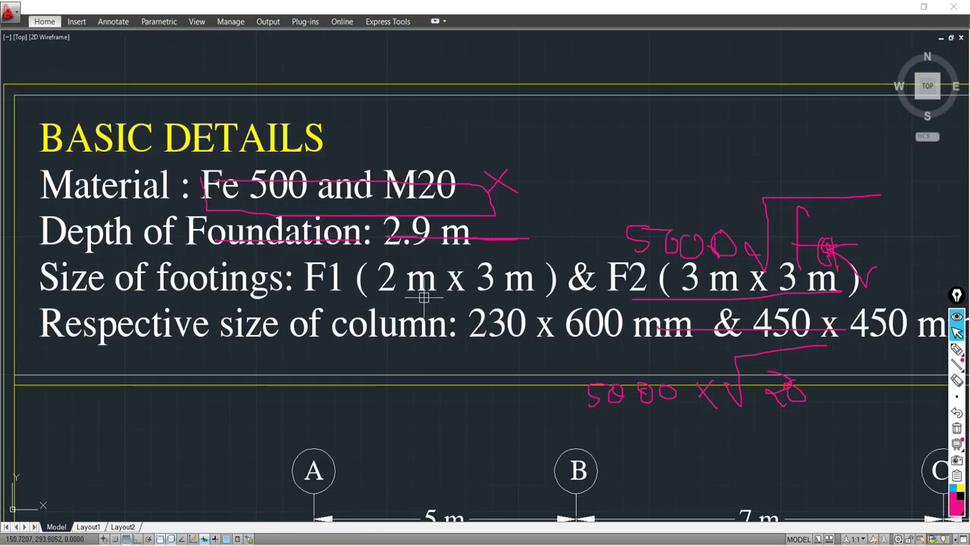
pyautogui.moveTo(425, 296); pyautogui.dragTo(362, 291, button='middle')
pyautogui.moveTo(455, 318); pyautogui.dragTo(356, 337, button='middle')
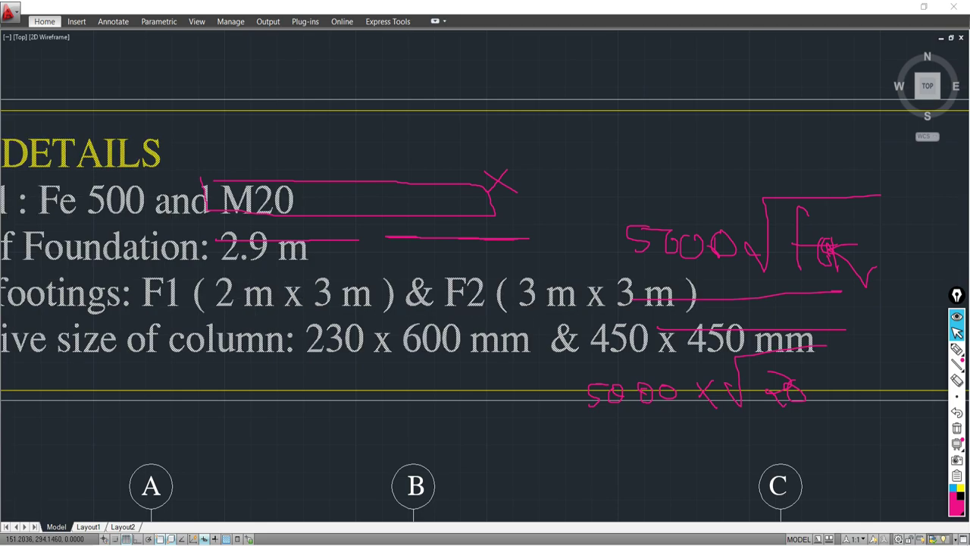
pyautogui.scroll(-2, 290, 296)
pyautogui.scroll(2, 311, 329)
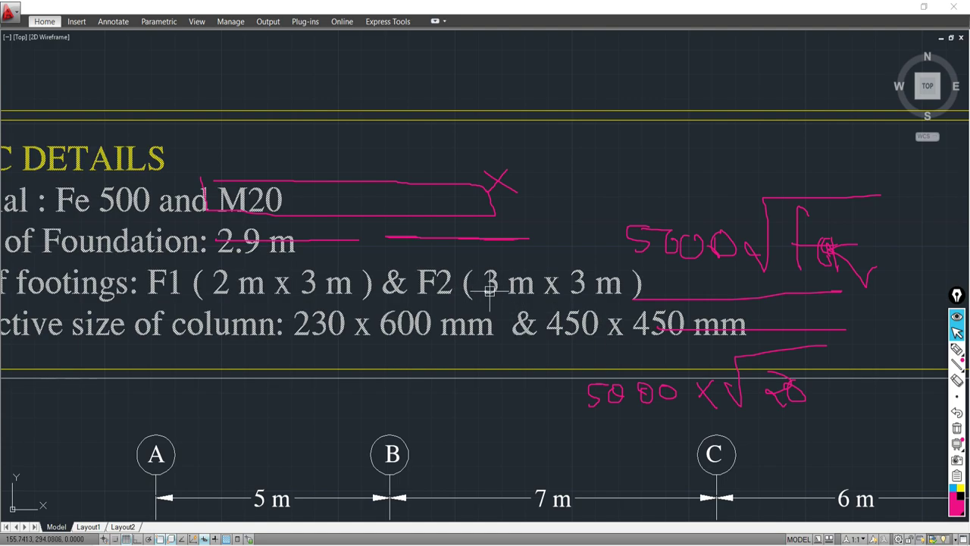
pyautogui.scroll(-5, 490, 289)
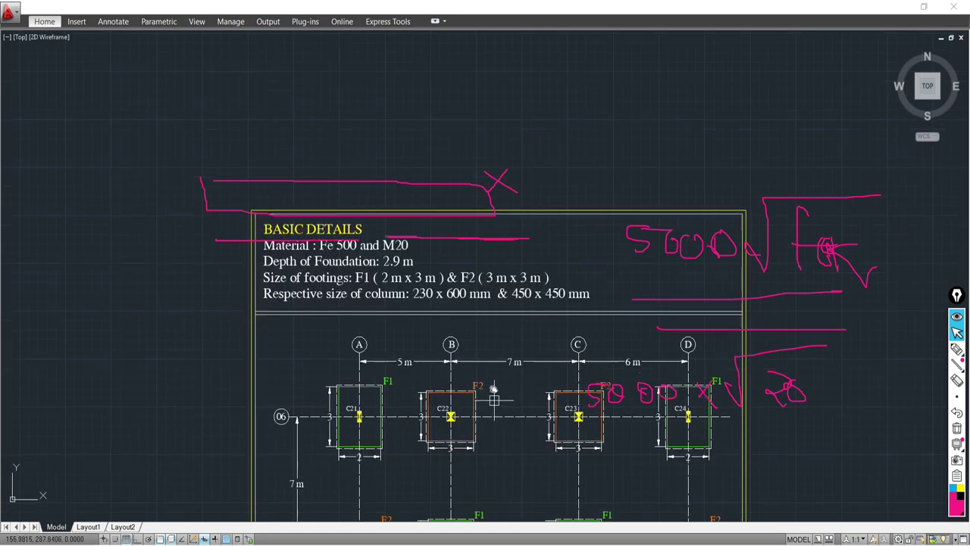
pyautogui.scroll(1, 497, 266)
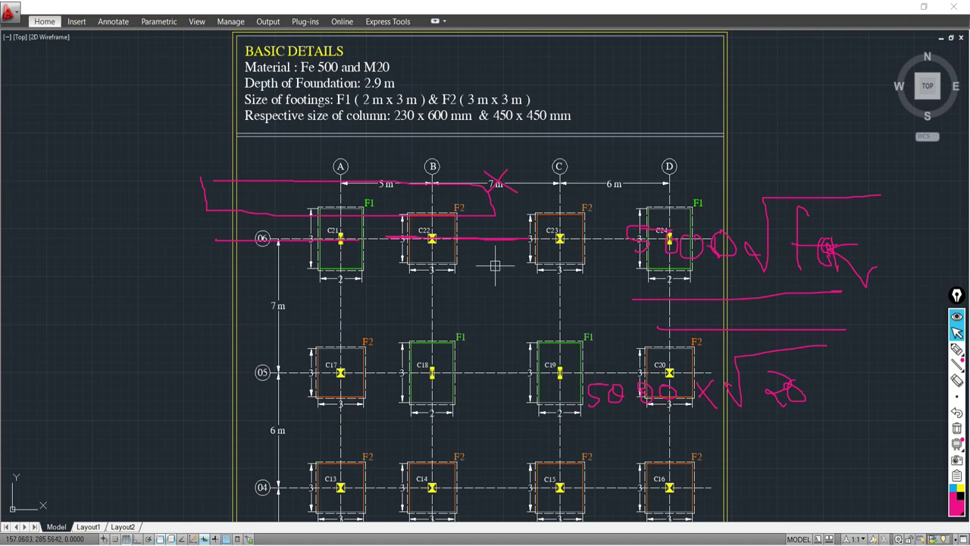
pyautogui.moveTo(433, 306); pyautogui.dragTo(393, 251, button='middle')
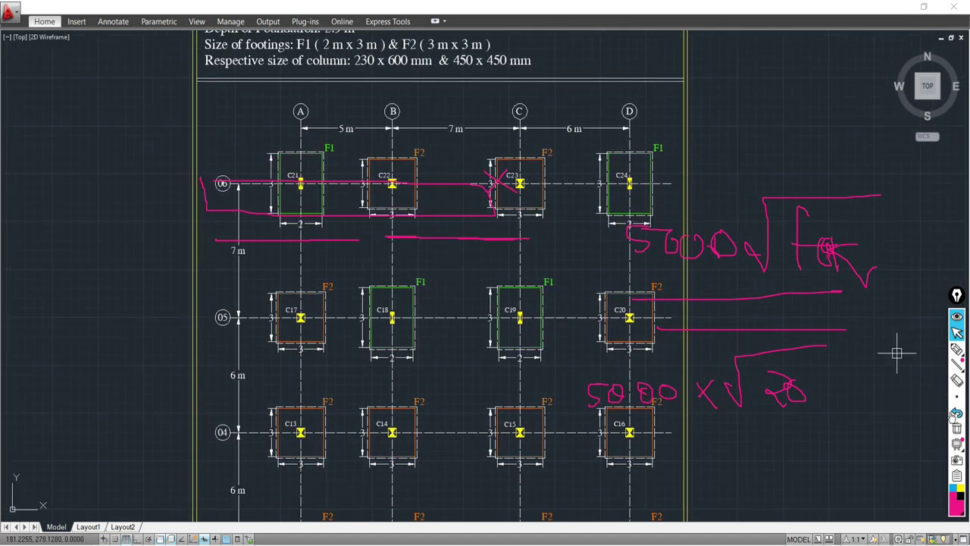
pyautogui.press('Delete')
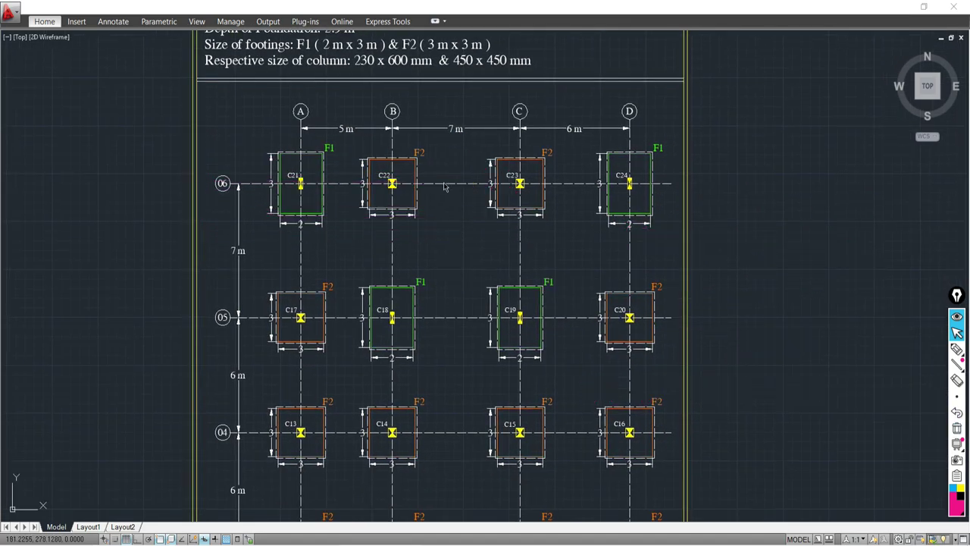
pyautogui.moveTo(436, 180); pyautogui.dragTo(471, 370, button='middle')
pyautogui.scroll(2, 382, 228)
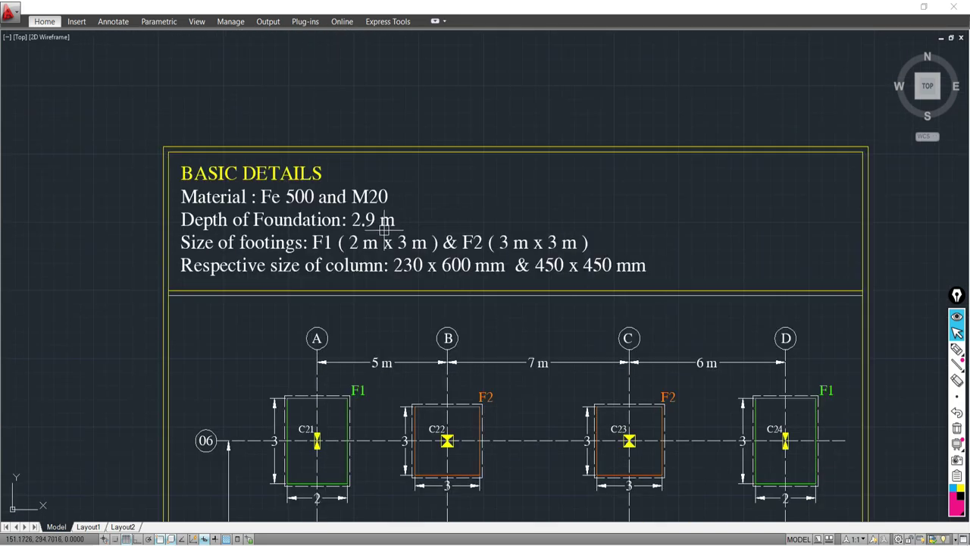
pyautogui.scroll(2, 333, 242)
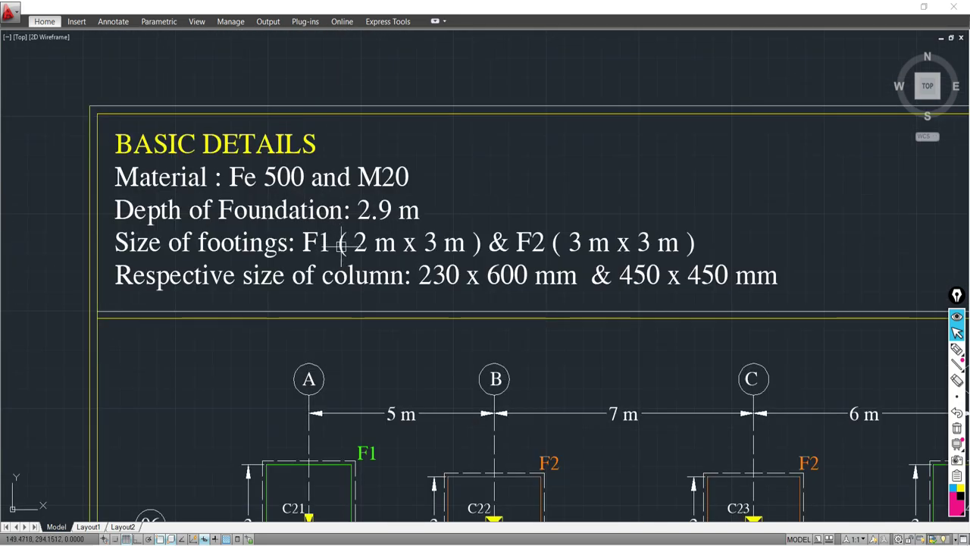
# Edit the BASIC DETAILS note and begin a new line 'Depth of footing: F1- 500 mm and'.
pyautogui.click(461, 241)
pyautogui.doubleClick(470, 242)
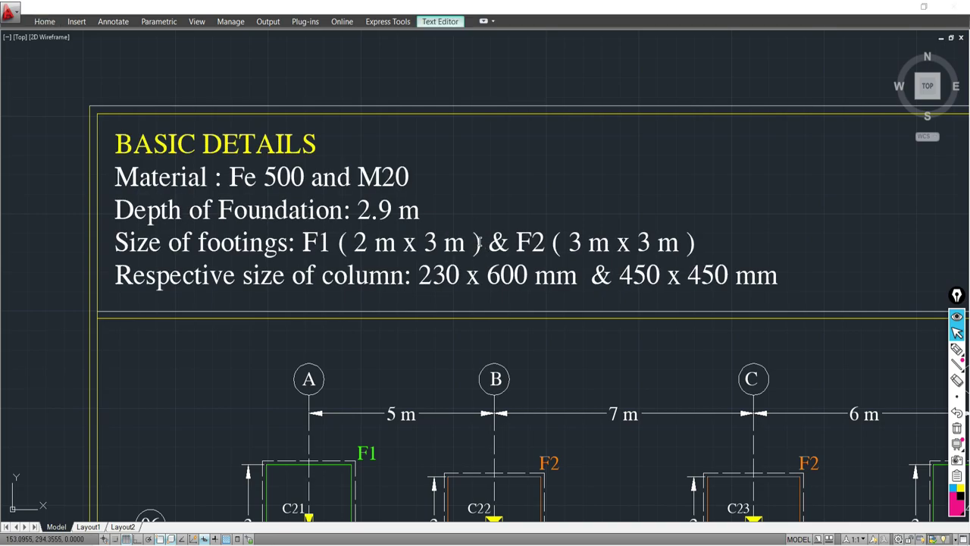
pyautogui.press('Right')
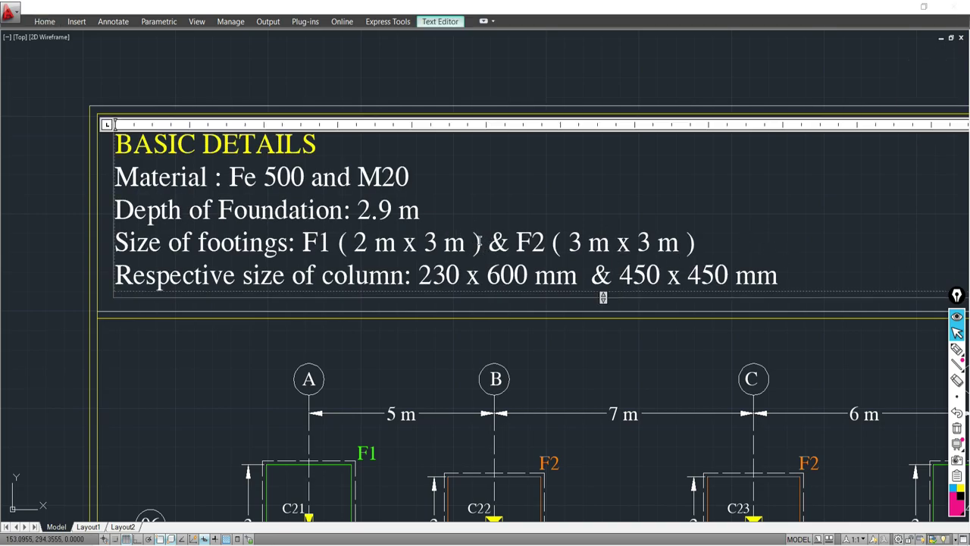
pyautogui.click(712, 246)
pyautogui.press('Return')
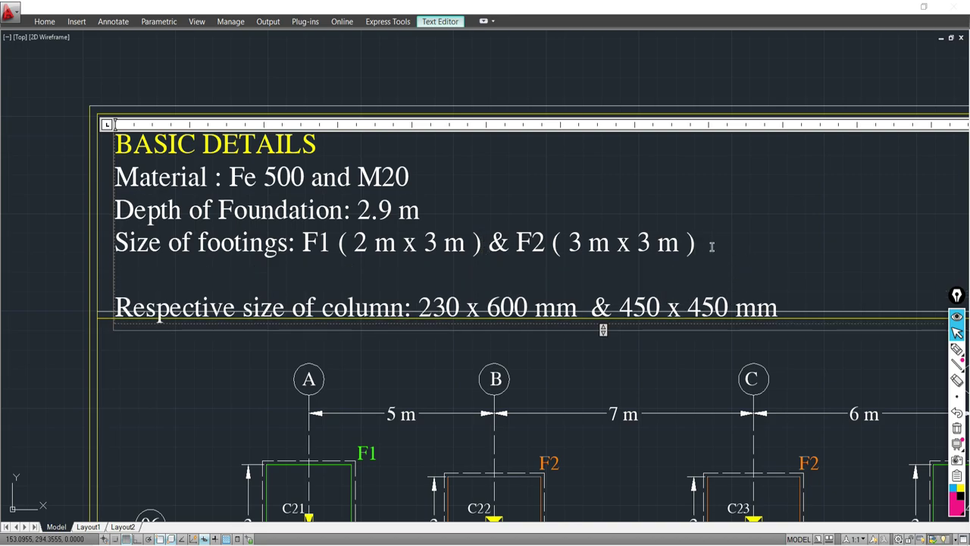
pyautogui.write('dEPTHB')
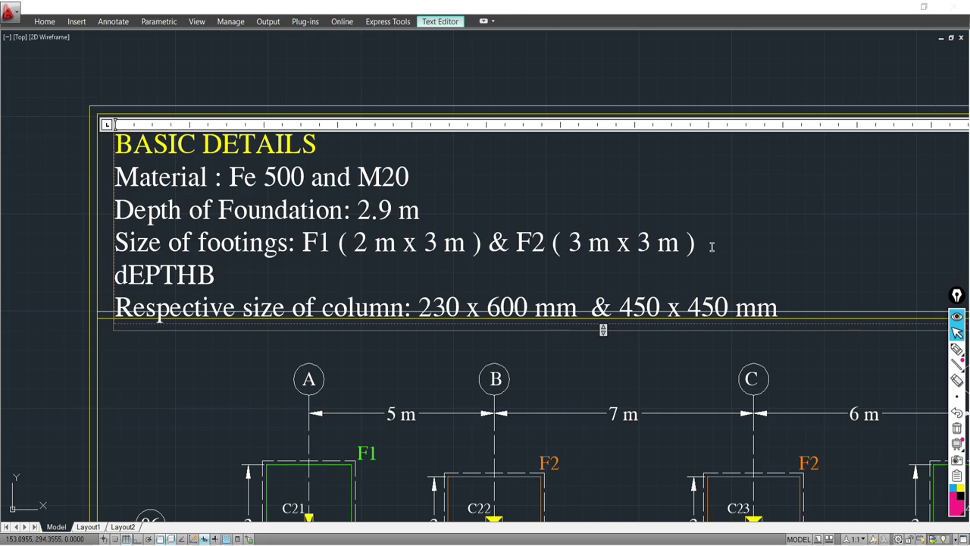
pyautogui.press('BackSpace')
pyautogui.press('BackSpace')
pyautogui.press('BackSpace')
pyautogui.press('BackSpace')
pyautogui.press('BackSpace')
pyautogui.press('BackSpace')
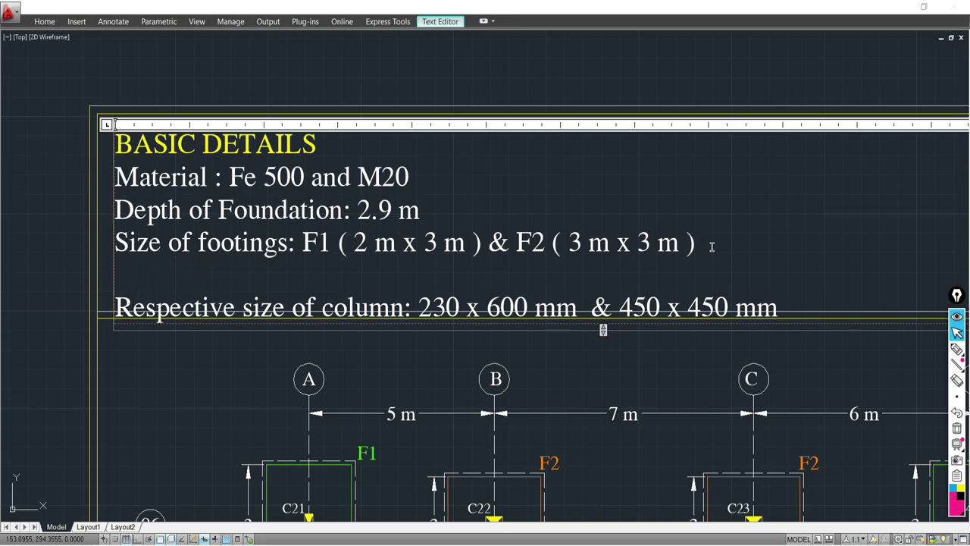
pyautogui.write('Dept')
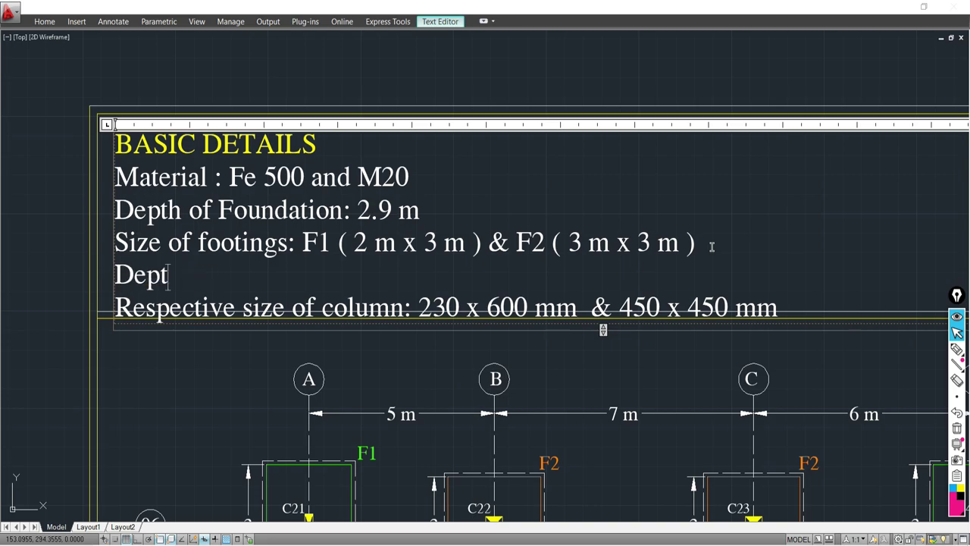
pyautogui.write('h of f')
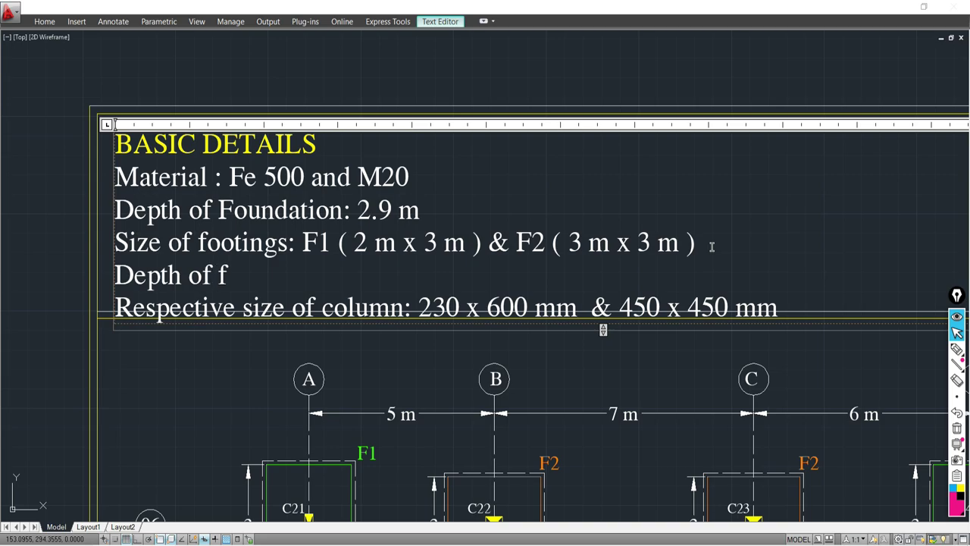
pyautogui.write('ooting')
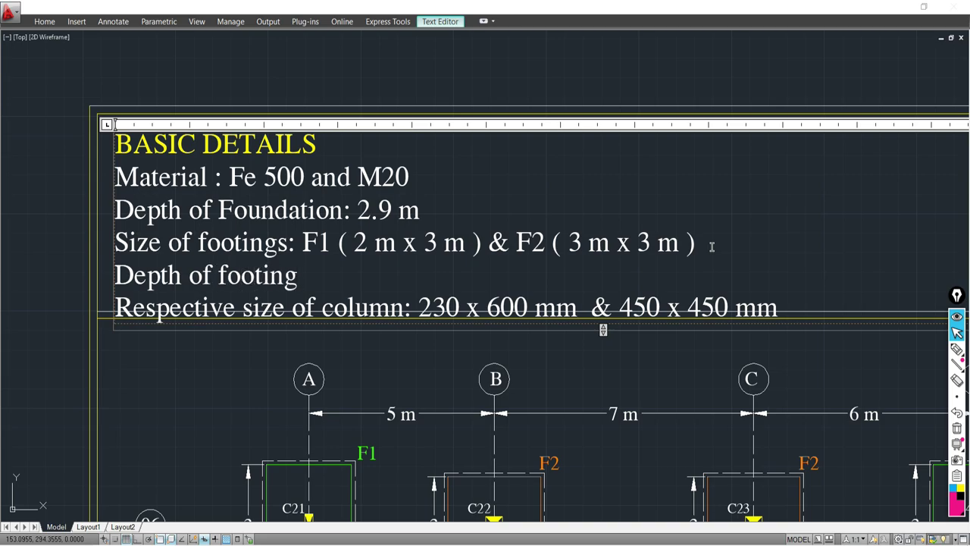
pyautogui.write(': F1- 500 mm')
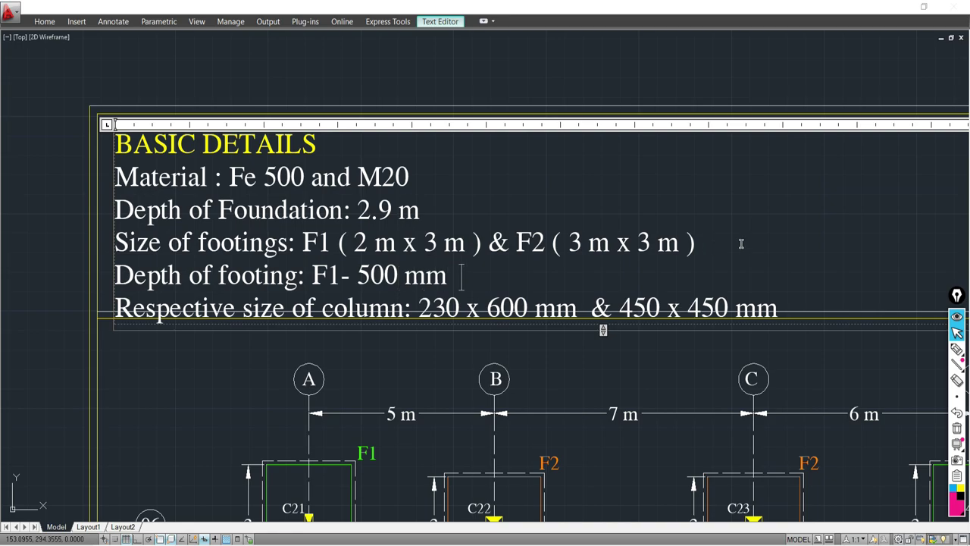
pyautogui.write('  and f')
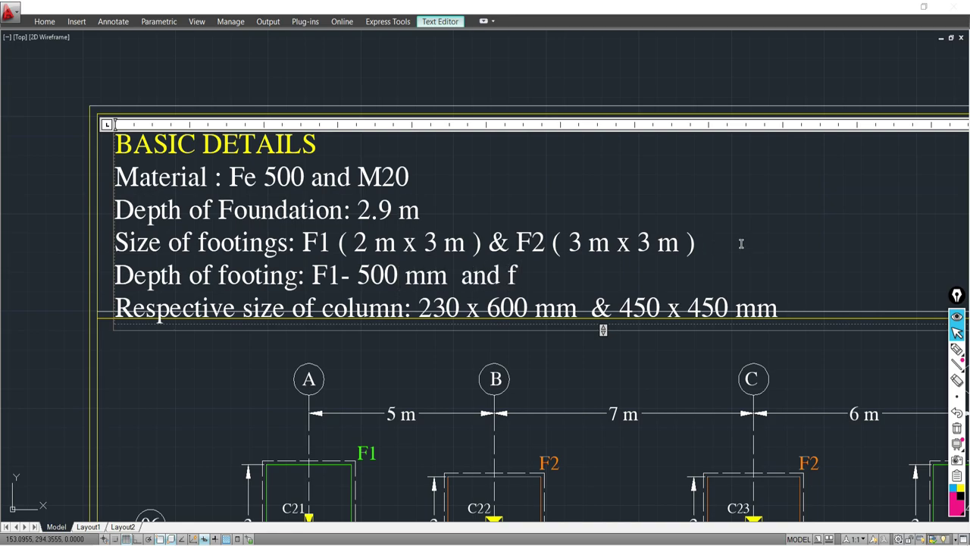
# Complete the line with 'F2-400 mm' and close the text editor.
pyautogui.press('BackSpace')
pyautogui.write('f')
pyautogui.press('BackSpace')
pyautogui.write('F2')
pyautogui.write('-')
pyautogui.write('45')
pyautogui.press('BackSpace')
pyautogui.press('BackSpace')
pyautogui.write('400 mm')
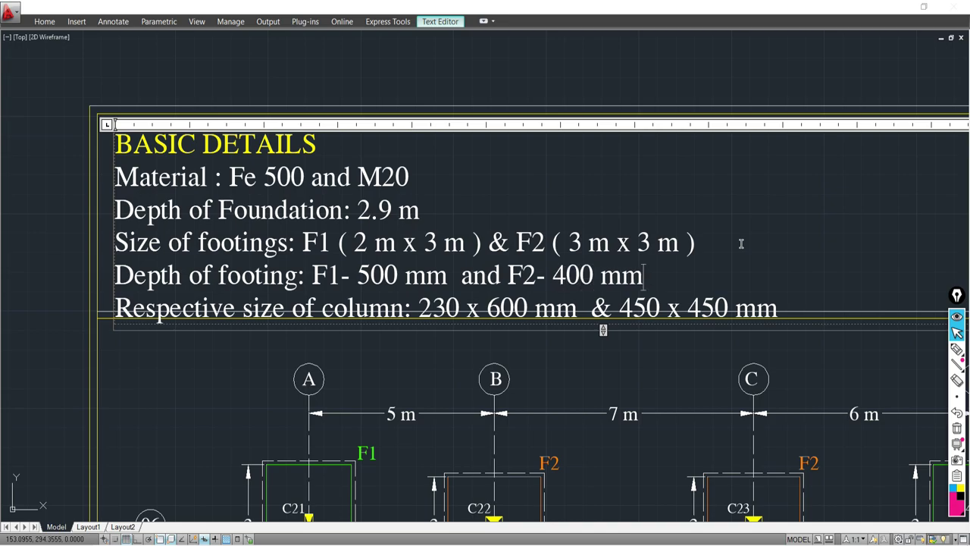
pyautogui.click(539, 277)
pyautogui.click(340, 277)
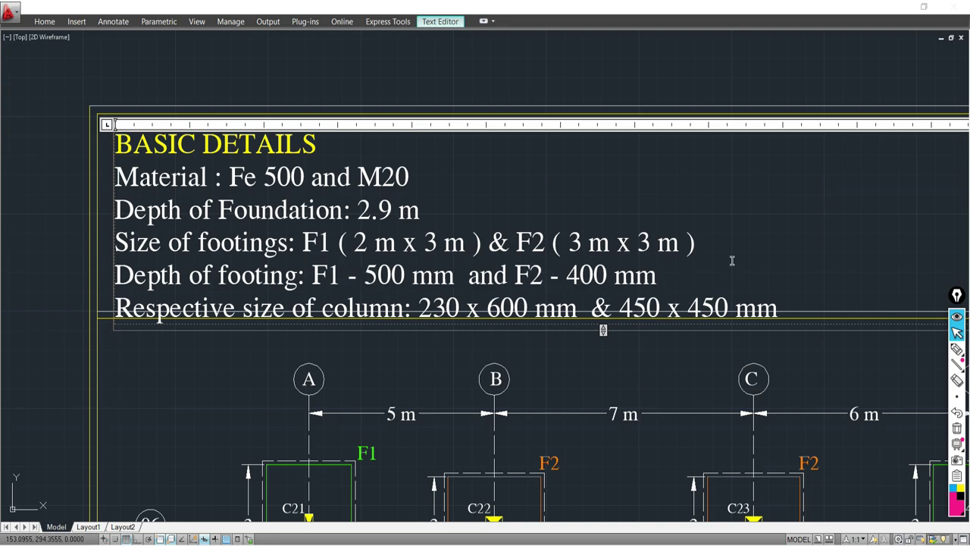
pyautogui.click(466, 334)
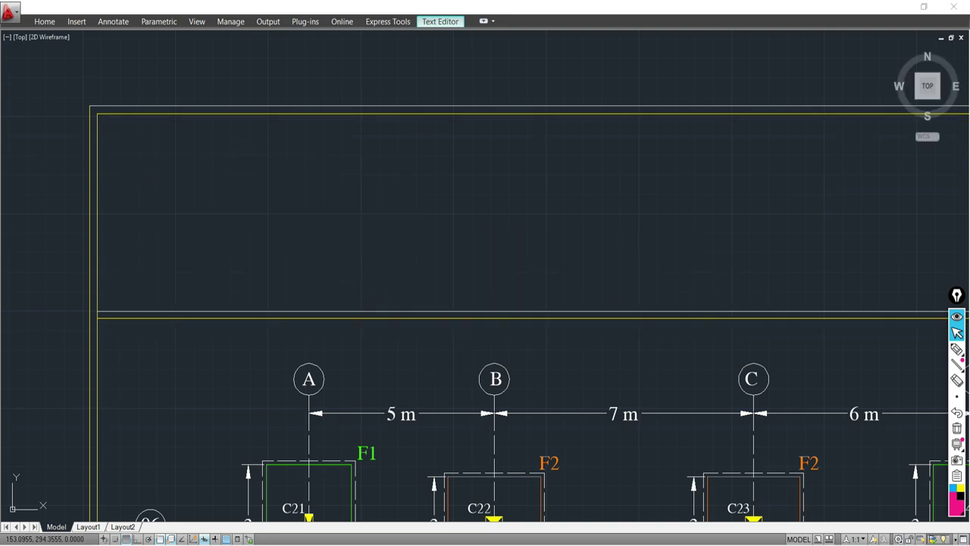
# Window-select the note and start a Move, then cancel it.
pyautogui.scroll(-3, 697, 342)
pyautogui.scroll(4, 637, 287)
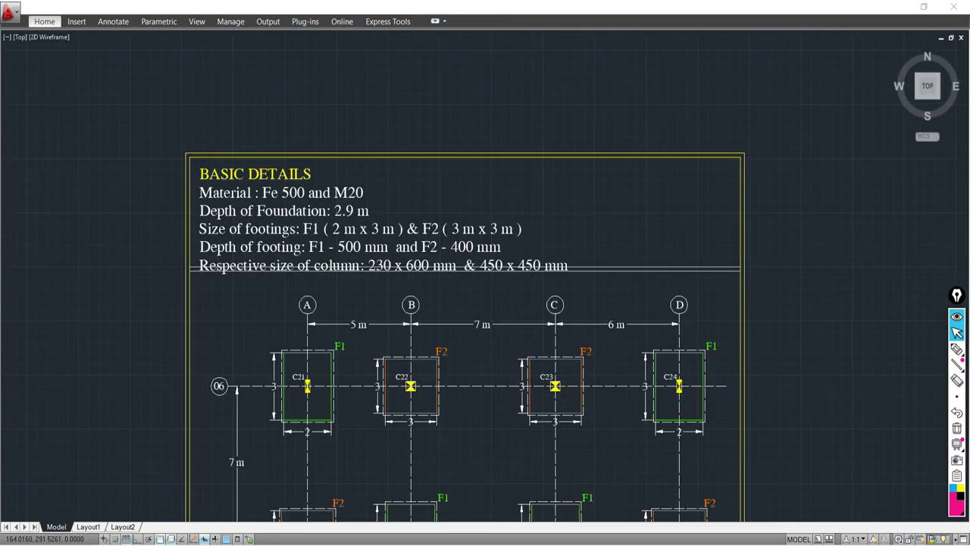
pyautogui.click(637, 288)
pyautogui.click(621, 245)
pyautogui.press('m')
pyautogui.press('Return')
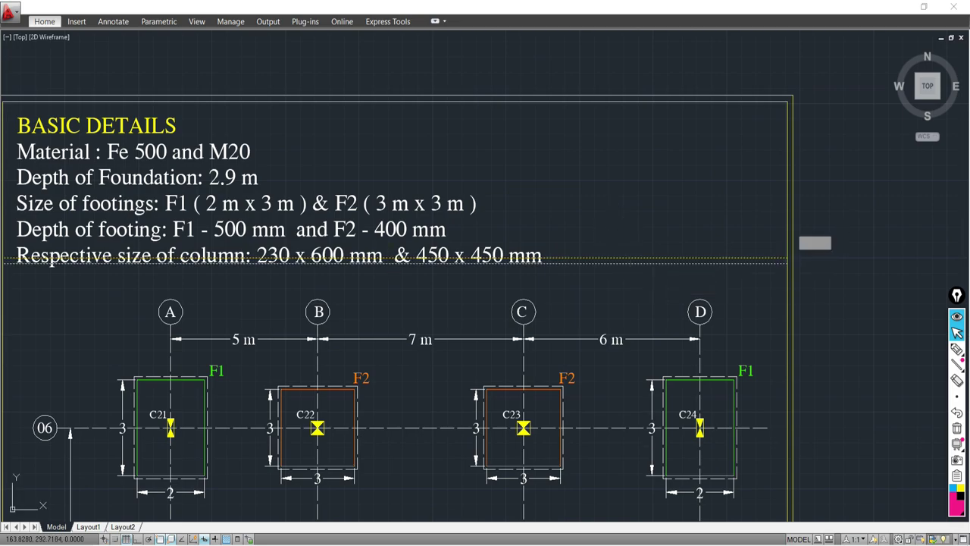
pyautogui.press('Escape')
# Reselect the note and move it slightly straight down with Ortho (F8) on.
pyautogui.click(757, 229)
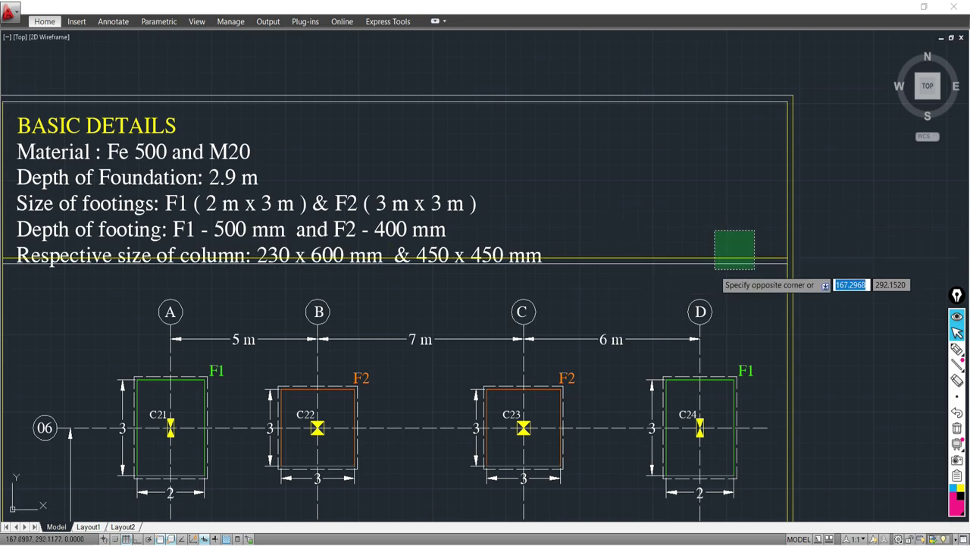
pyautogui.click(715, 265)
pyautogui.press('m')
pyautogui.press('Return')
pyautogui.click(845, 231)
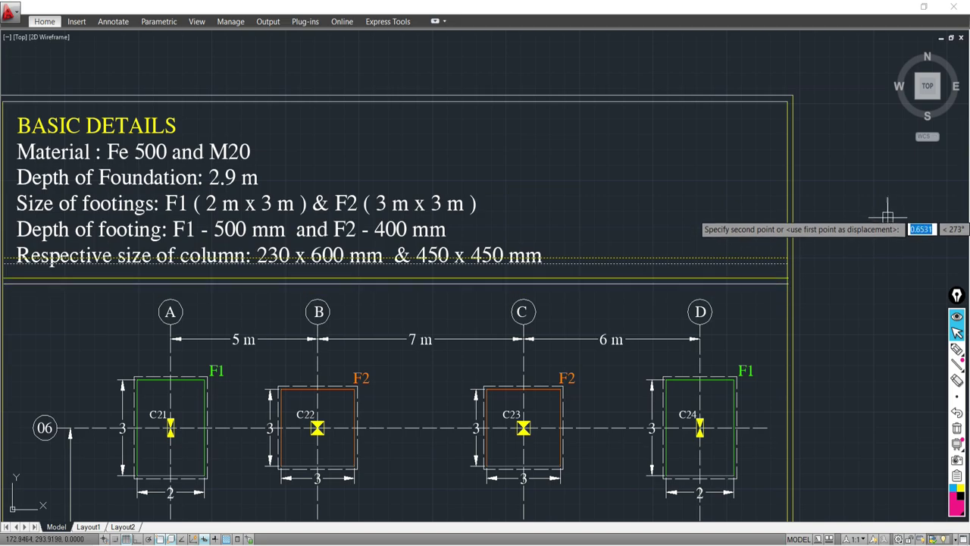
pyautogui.press('F8')
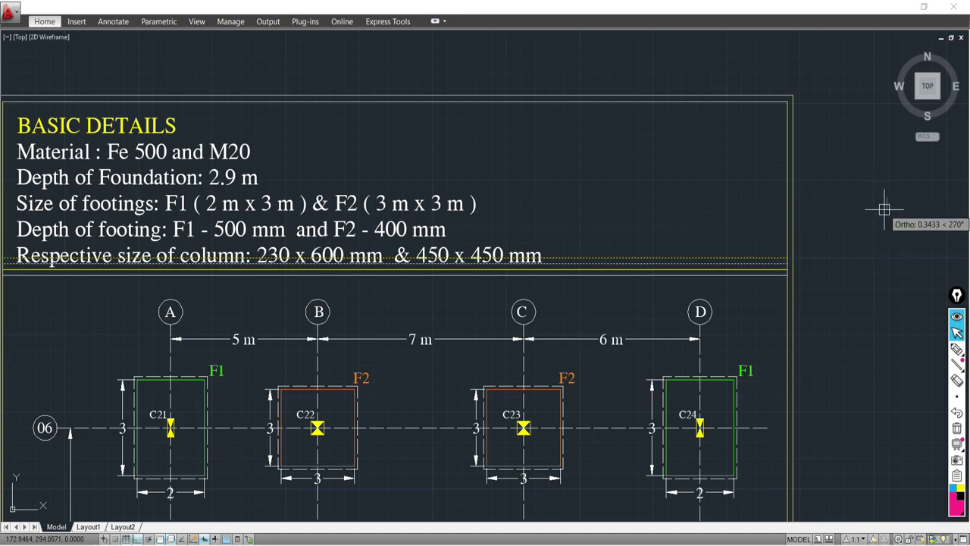
pyautogui.click(885, 213)
pyautogui.scroll(-1, 469, 262)
pyautogui.scroll(2, 316, 223)
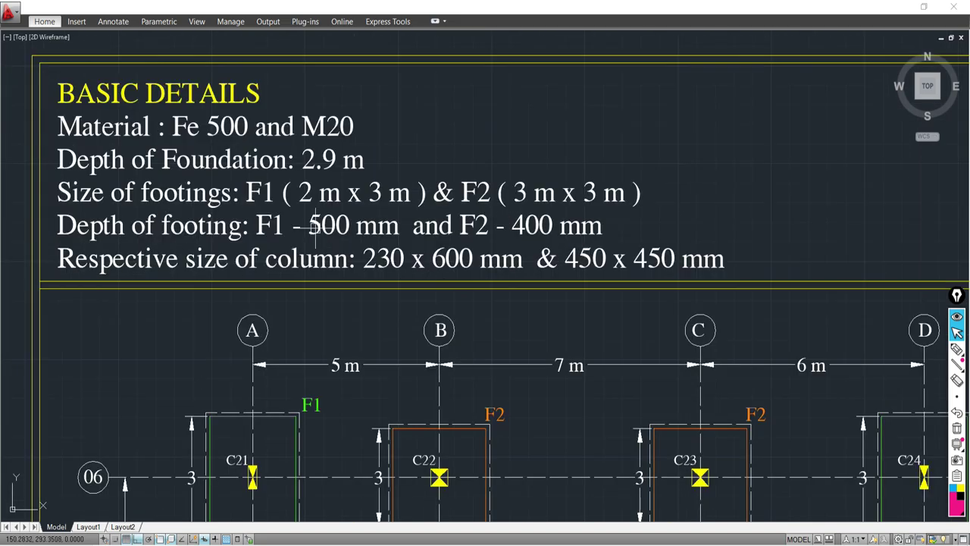
pyautogui.moveTo(316, 223); pyautogui.dragTo(372, 233, button='middle')
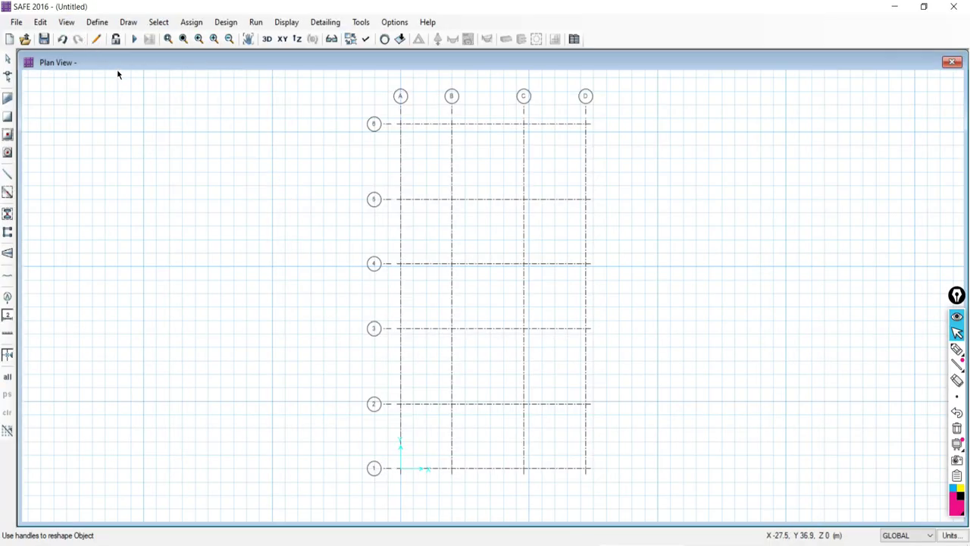
# Add a new slab property in Define > Slab Properties and overwrite the default SLAB1 name.
pyautogui.click(98, 23)
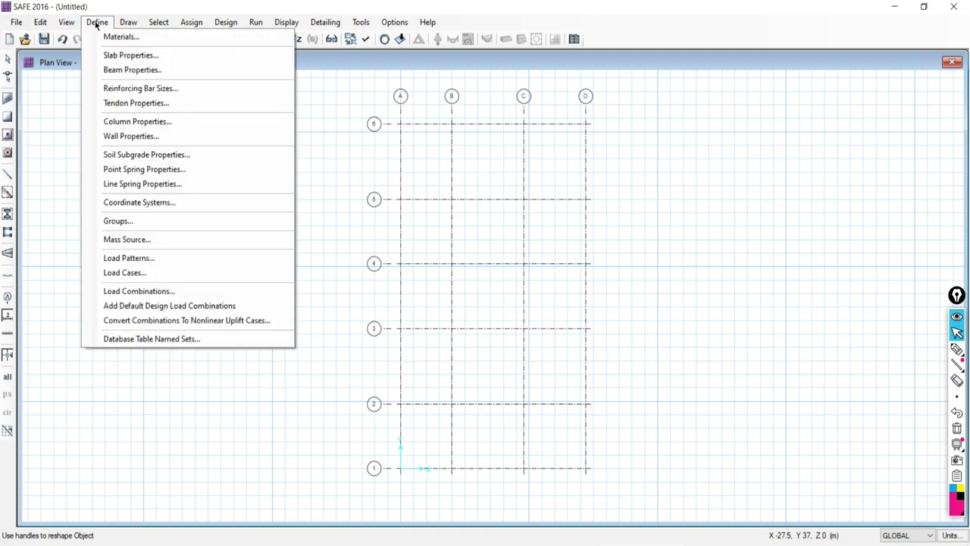
pyautogui.click(118, 59)
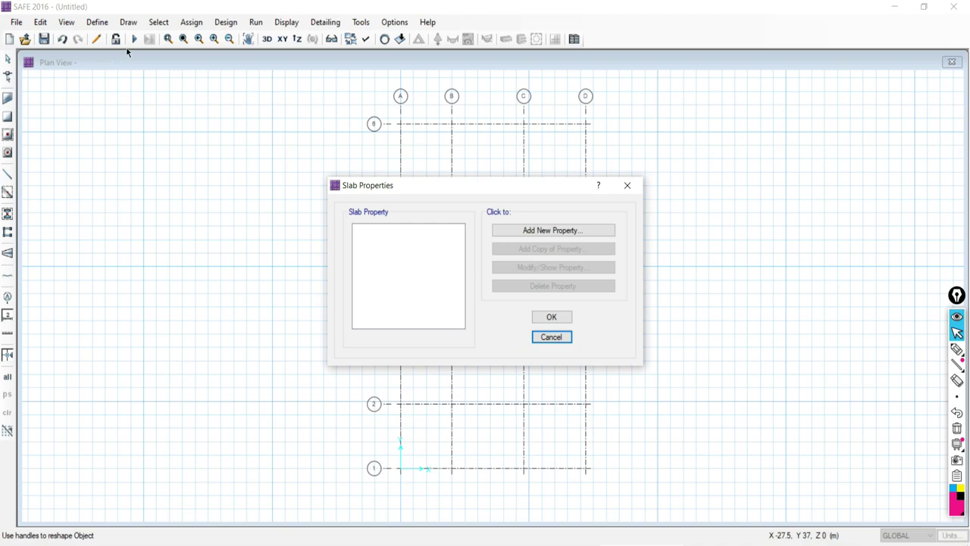
pyautogui.moveTo(495, 187); pyautogui.dragTo(479, 143)
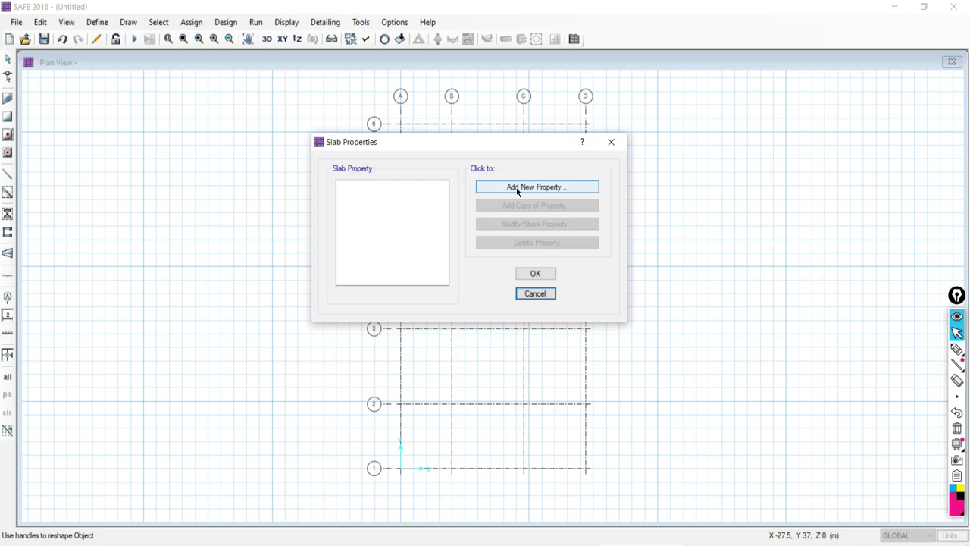
pyautogui.click(517, 188)
pyautogui.click(504, 155)
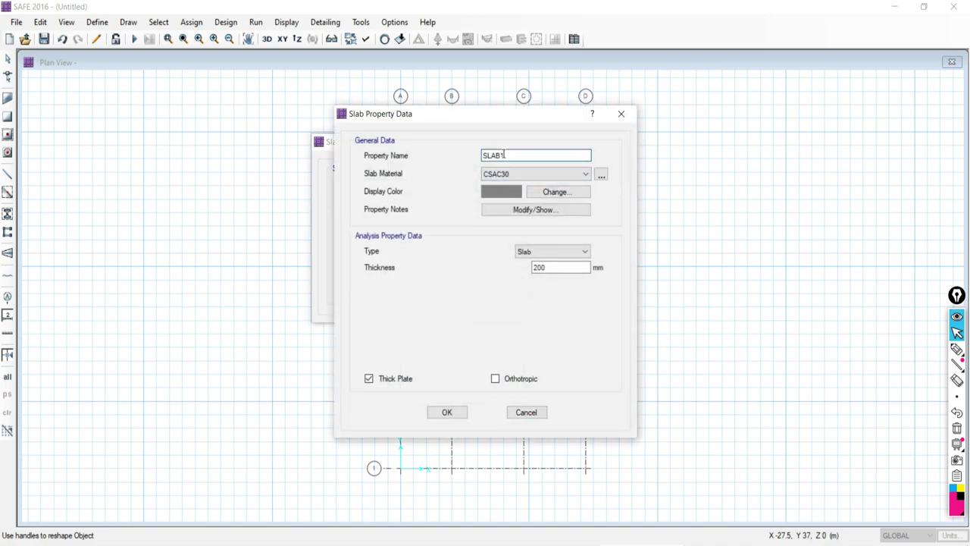
pyautogui.moveTo(504, 156); pyautogui.dragTo(479, 152)
pyautogui.write('f')
# Check the AutoCAD footing details for the F1-2X3M20 name, then return to SAFE.
pyautogui.hotkey('alt', 'Tab')
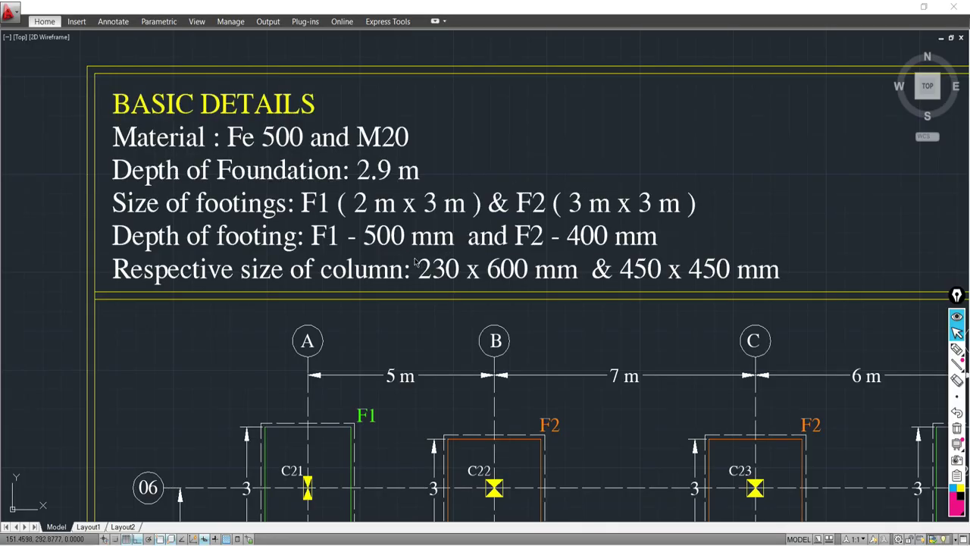
pyautogui.hotkey('alt', 'Tab')
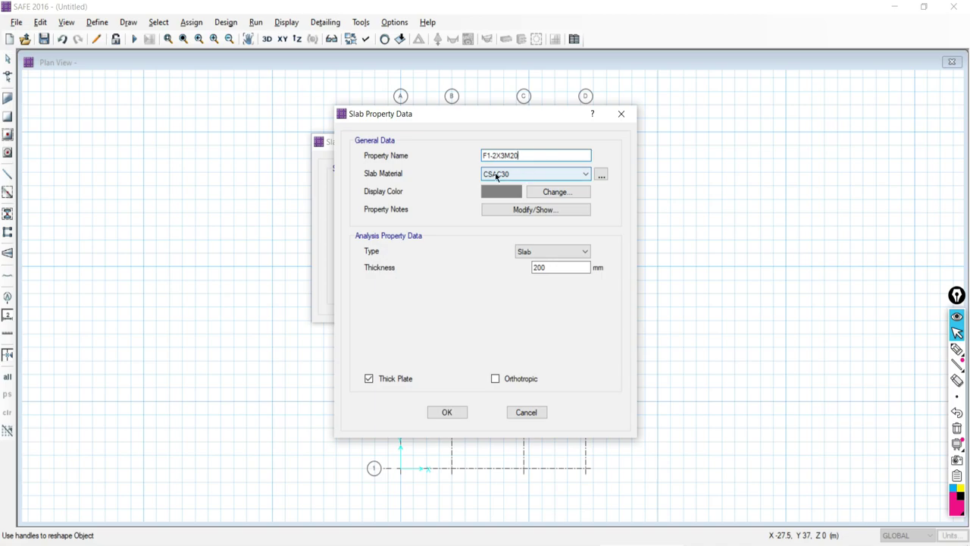
# Annotate the screen with a footing sketch and grade examples M20, M25, M30, then clear it.
pyautogui.click(496, 176)
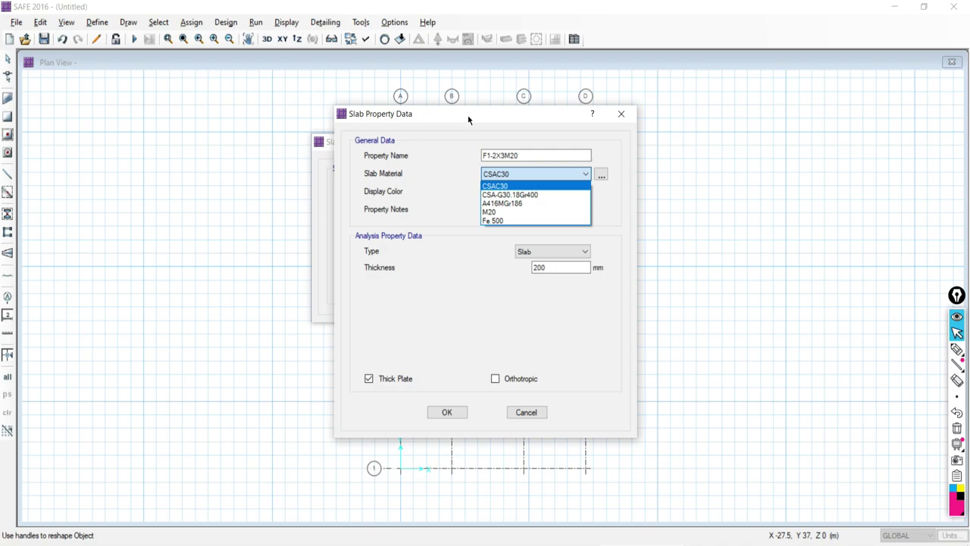
pyautogui.click(957, 349)
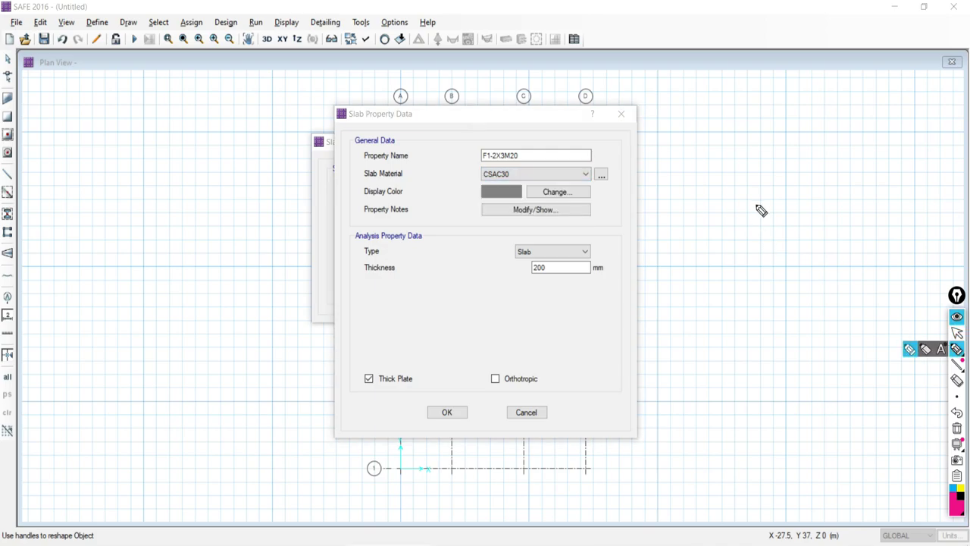
pyautogui.moveTo(710, 187)
pyautogui.mouseDown()
pyautogui.moveTo(946, 129)
pyautogui.moveTo(942, 312)
pyautogui.moveTo(713, 354)
pyautogui.mouseUp()
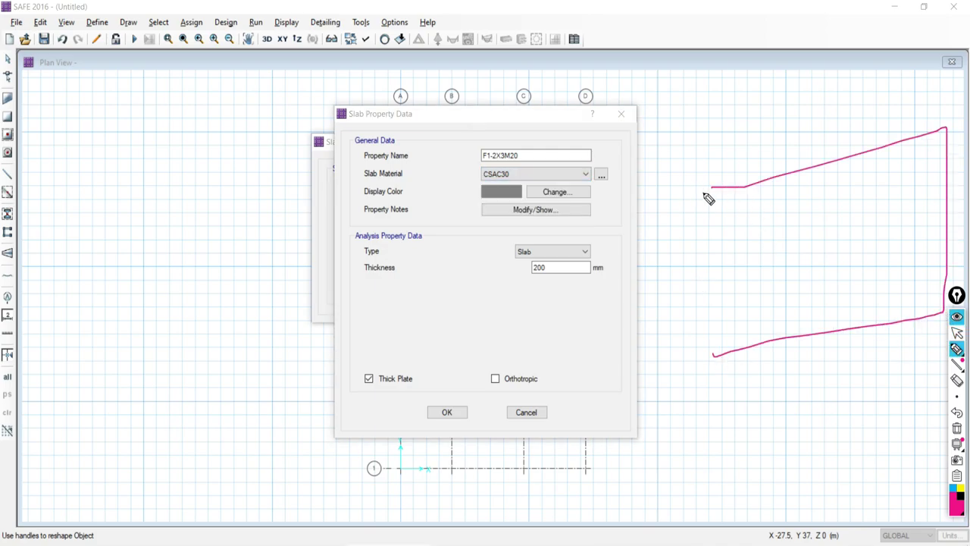
pyautogui.moveTo(703, 194)
pyautogui.mouseDown()
pyautogui.moveTo(695, 372)
pyautogui.moveTo(852, 341)
pyautogui.moveTo(841, 182)
pyautogui.moveTo(854, 259)
pyautogui.mouseUp()
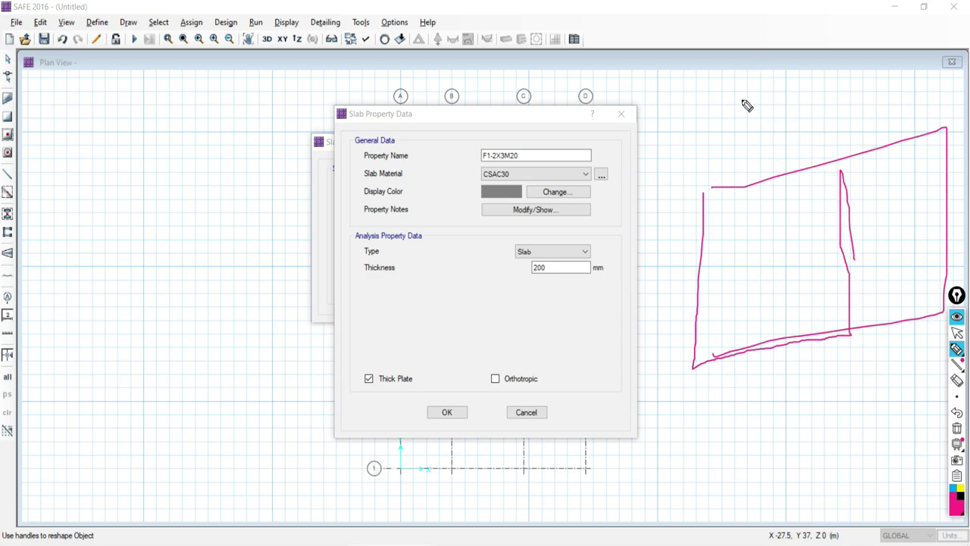
pyautogui.moveTo(736, 106)
pyautogui.mouseDown()
pyautogui.moveTo(742, 76)
pyautogui.moveTo(754, 99)
pyautogui.moveTo(790, 112)
pyautogui.mouseUp()
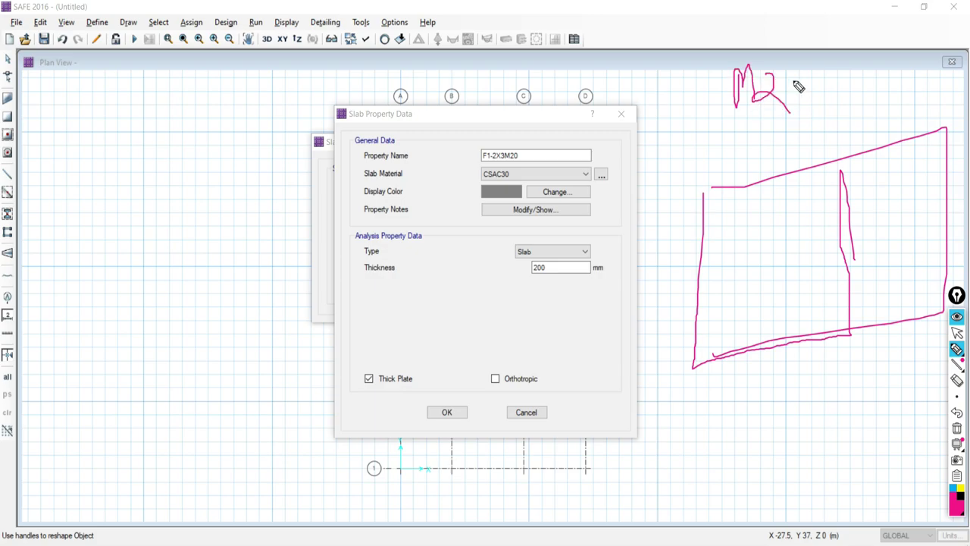
pyautogui.moveTo(801, 60); pyautogui.dragTo(795, 65)
pyautogui.moveTo(743, 153)
pyautogui.mouseDown()
pyautogui.moveTo(744, 134)
pyautogui.moveTo(762, 162)
pyautogui.moveTo(786, 130)
pyautogui.moveTo(795, 163)
pyautogui.mouseUp()
pyautogui.moveTo(808, 129)
pyautogui.mouseDown()
pyautogui.moveTo(806, 153)
pyautogui.moveTo(838, 112)
pyautogui.mouseUp()
pyautogui.moveTo(749, 189)
pyautogui.mouseDown()
pyautogui.moveTo(751, 220)
pyautogui.moveTo(758, 197)
pyautogui.moveTo(774, 214)
pyautogui.mouseUp()
pyautogui.moveTo(805, 181); pyautogui.dragTo(812, 167)
pyautogui.moveTo(510, 144); pyautogui.dragTo(542, 129)
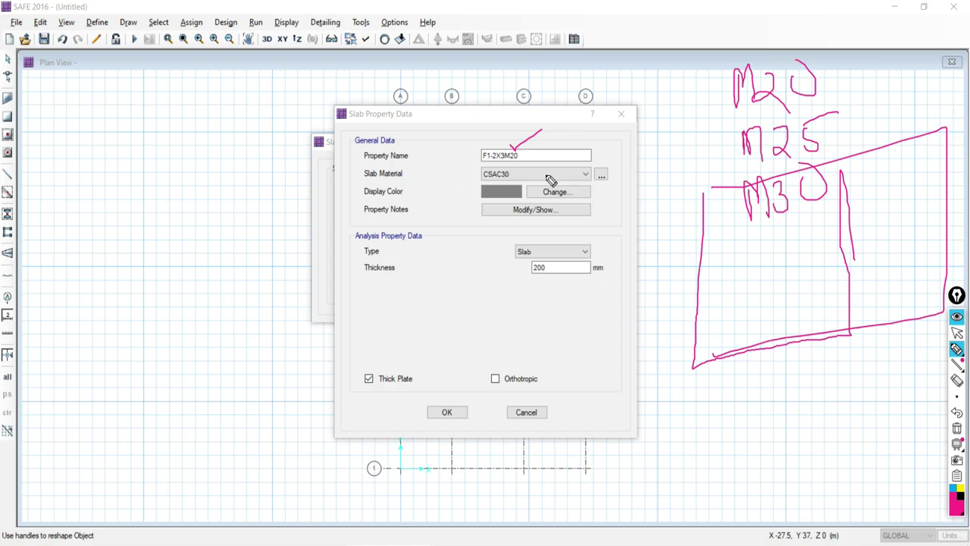
pyautogui.moveTo(503, 162); pyautogui.dragTo(516, 161)
pyautogui.click(959, 427)
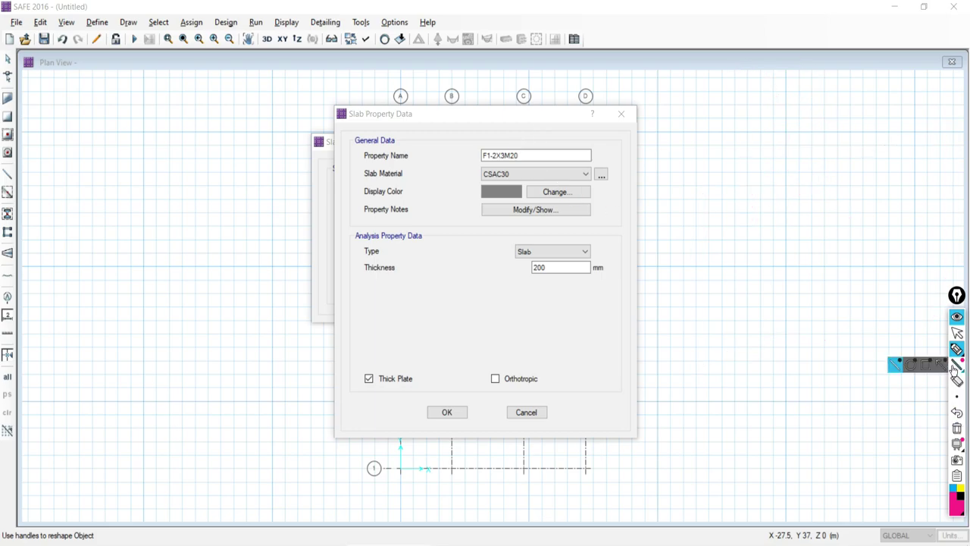
pyautogui.click(956, 332)
# Set the slab material to M20 and move the Slab Property Data dialog left.
pyautogui.click(532, 175)
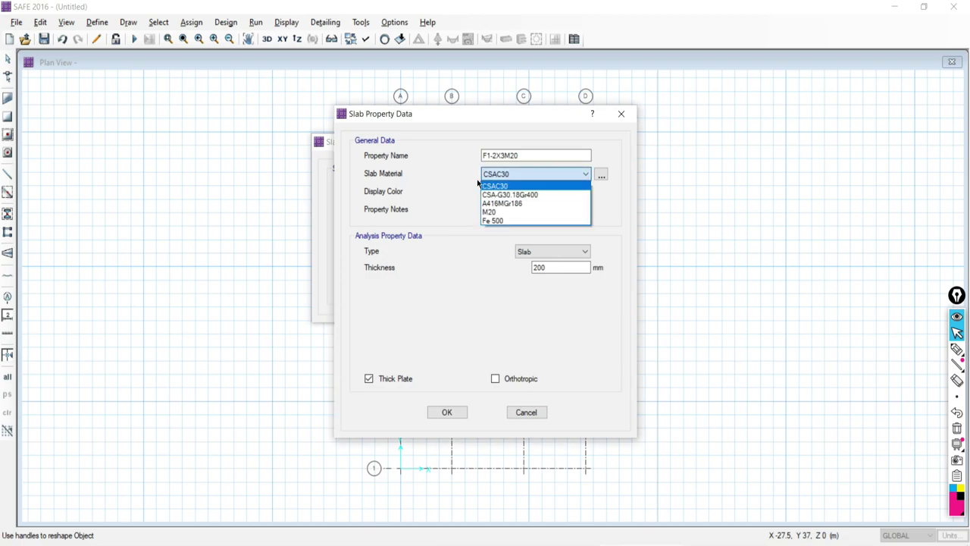
pyautogui.press('Escape')
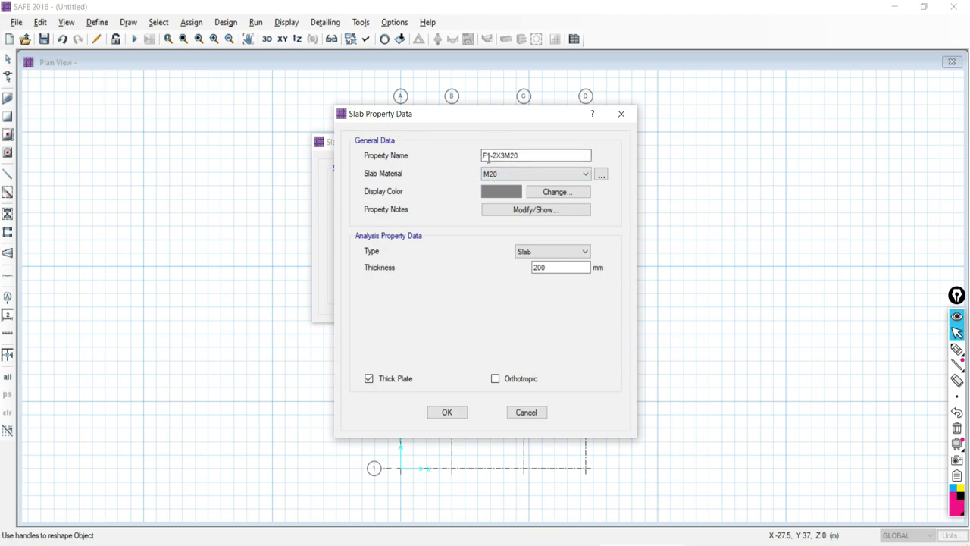
pyautogui.moveTo(489, 155); pyautogui.dragTo(486, 155)
pyautogui.moveTo(480, 119); pyautogui.dragTo(480, 97)
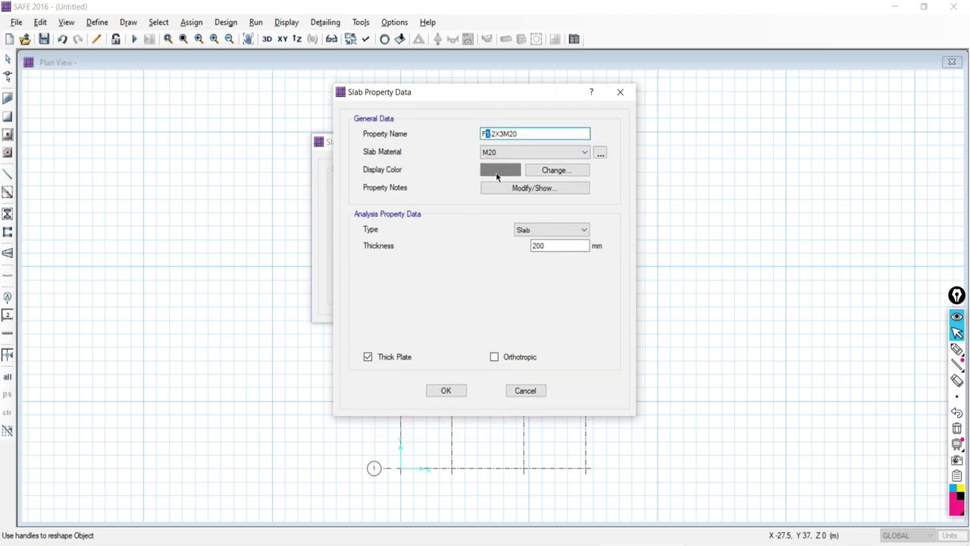
pyautogui.moveTo(506, 96); pyautogui.dragTo(372, 107)
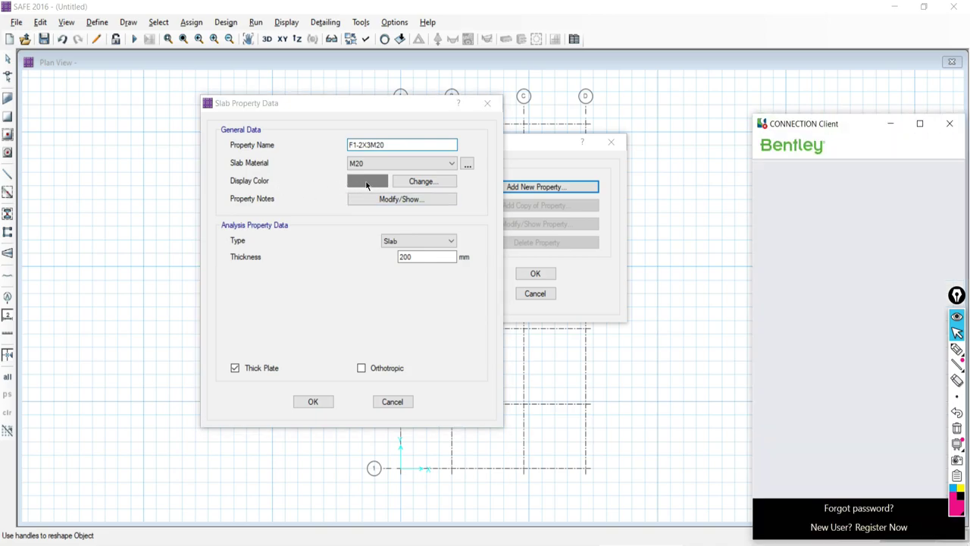
pyautogui.click(948, 128)
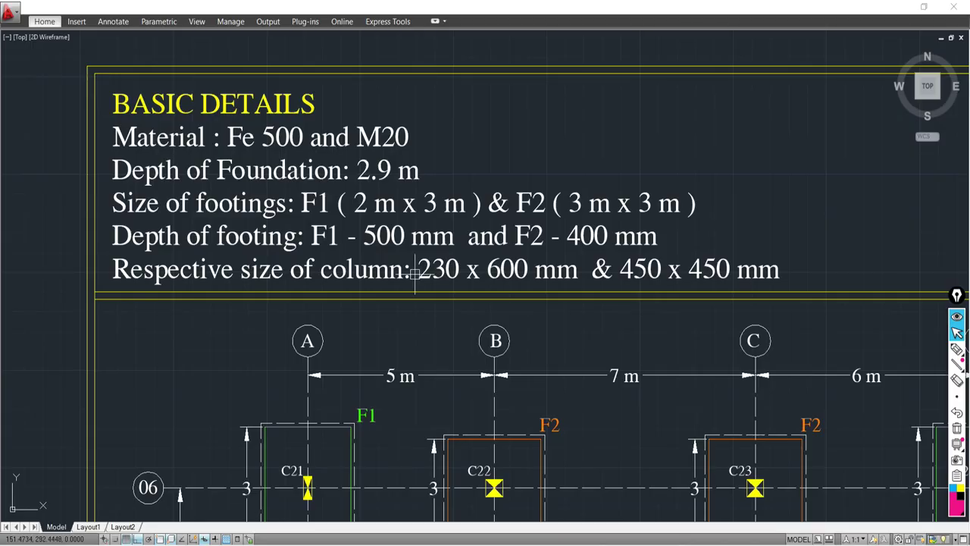
# Zoom the AutoCAD plan to the F1 (2 x 3 m) and F2 (3 x 3 m) footings.
pyautogui.scroll(-4, 381, 314)
pyautogui.scroll(4, 360, 418)
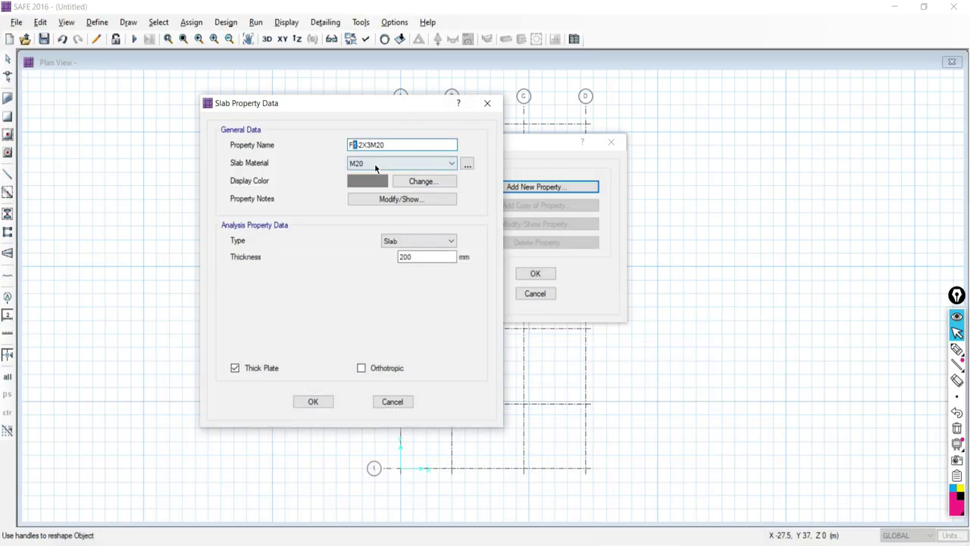
# Give F1-2X3M20 a dark green colour, Footing type and 500 mm thickness, and save it.
pyautogui.click(372, 180)
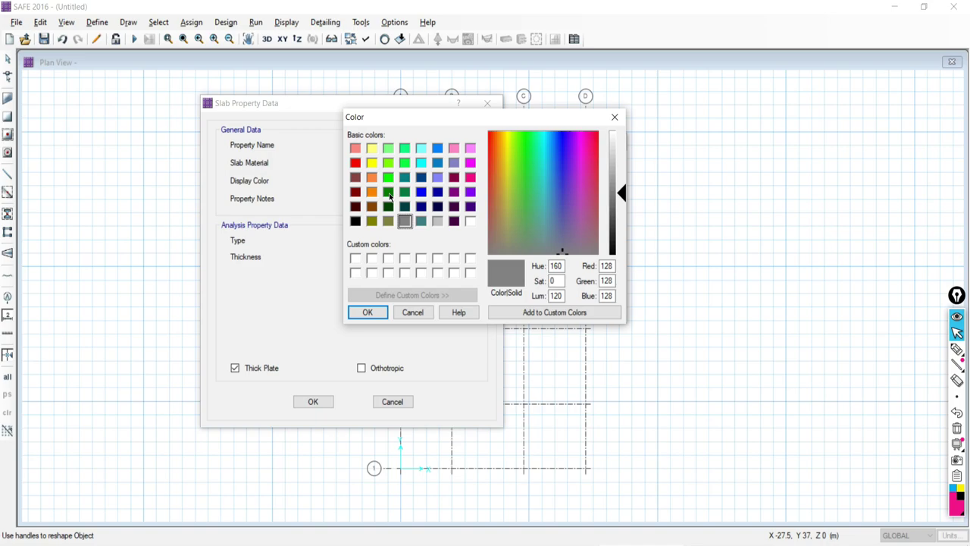
pyautogui.click(388, 193)
pyautogui.click(368, 311)
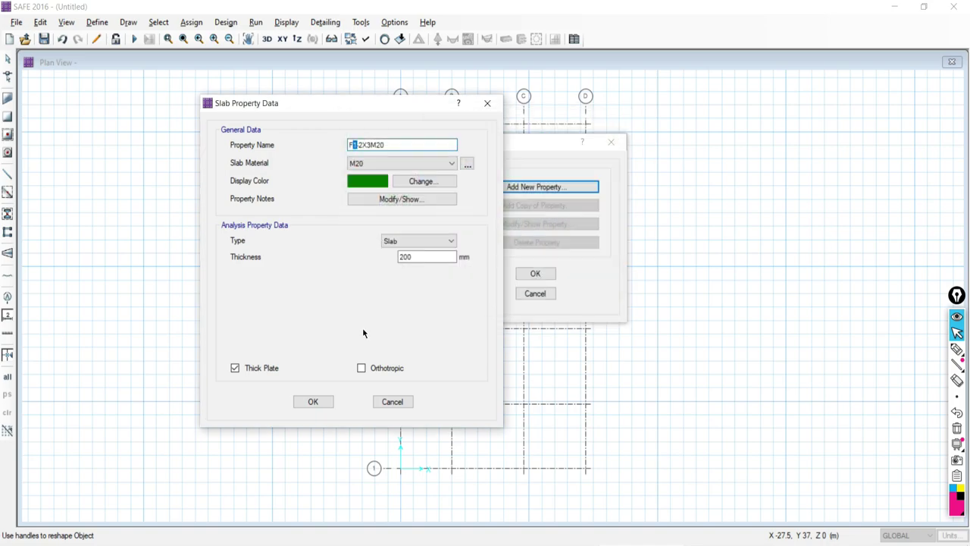
pyautogui.click(402, 241)
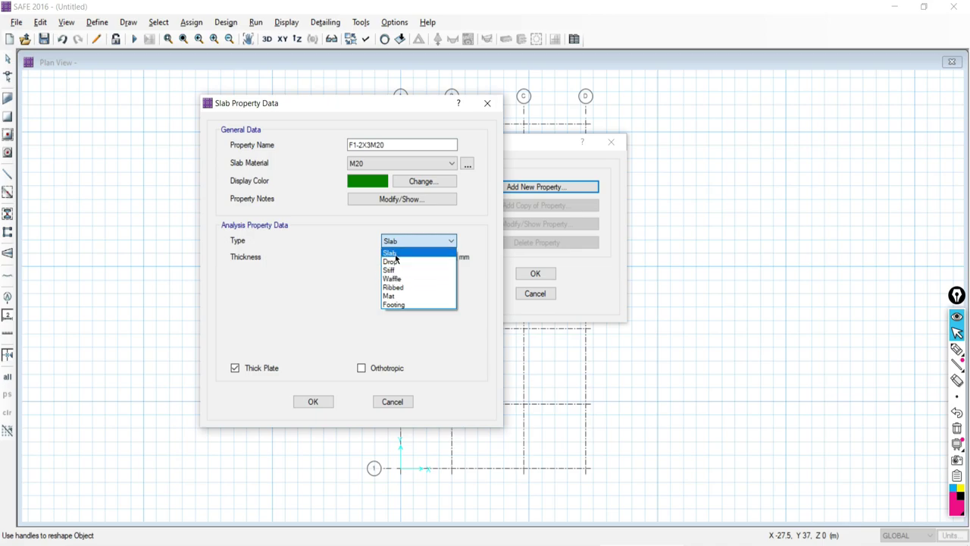
pyautogui.click(393, 304)
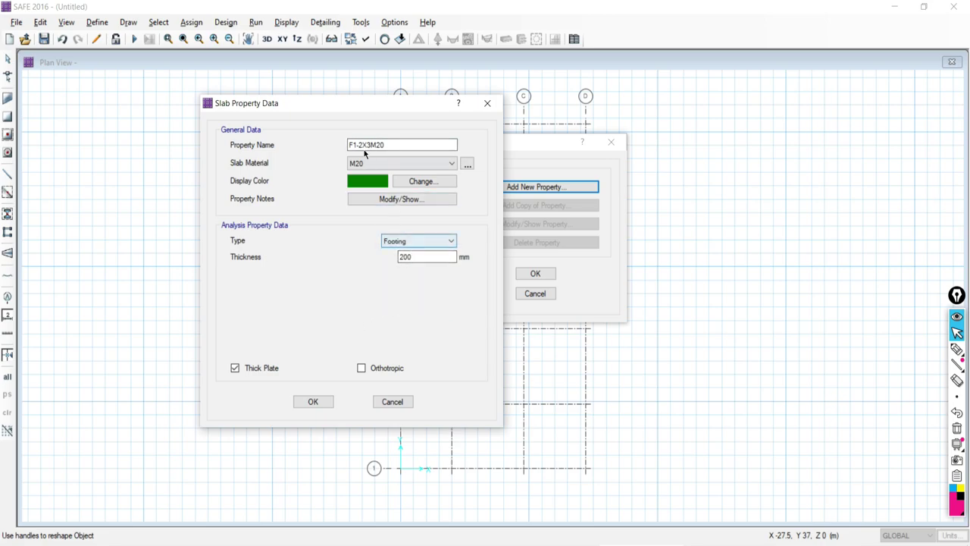
pyautogui.doubleClick(413, 257)
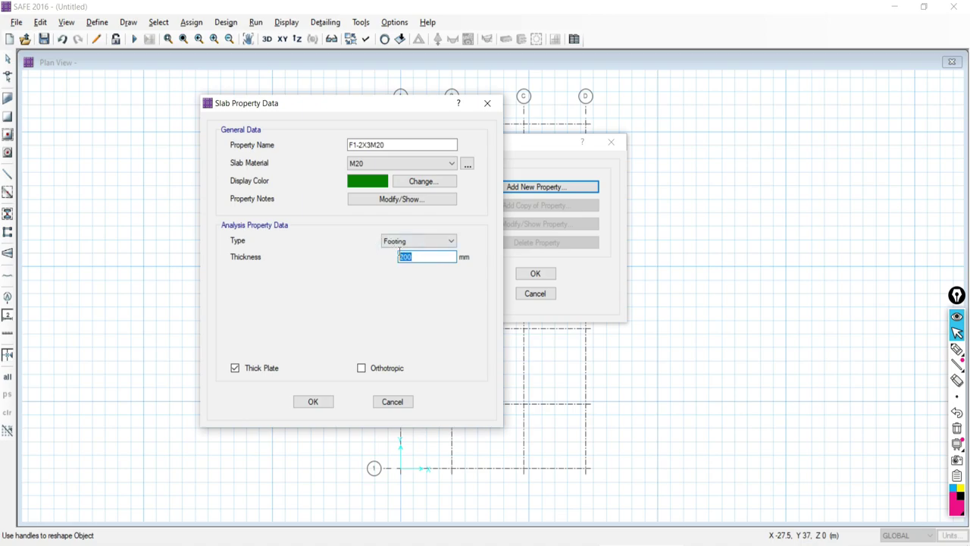
pyautogui.write('500')
pyautogui.click(310, 401)
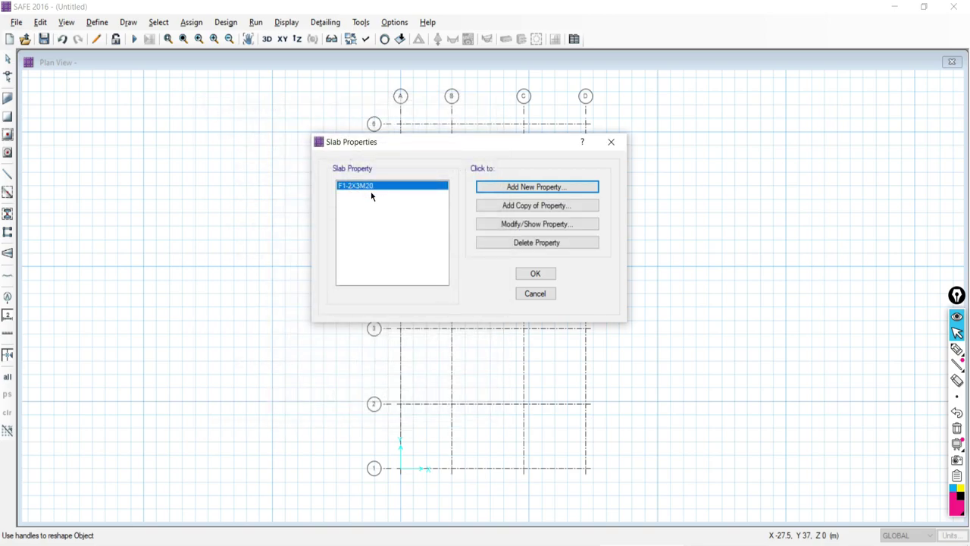
# Try adding and copying a slab property, discarding both attempts.
pyautogui.click(499, 188)
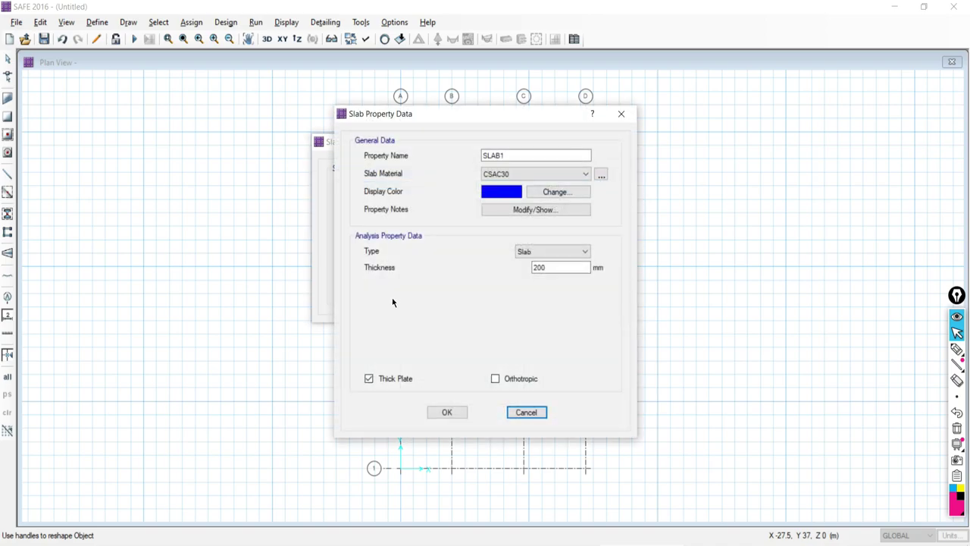
pyautogui.click(621, 113)
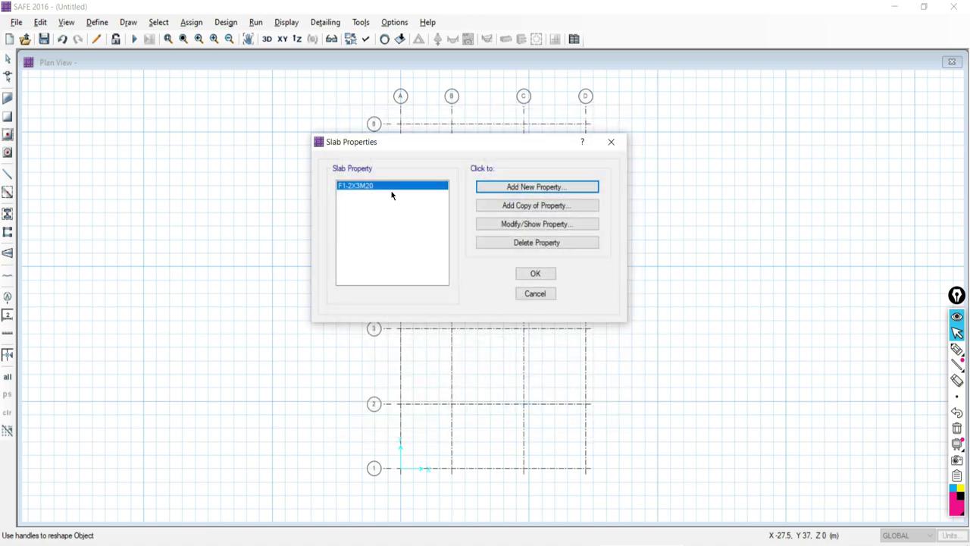
pyautogui.moveTo(489, 145); pyautogui.dragTo(529, 119)
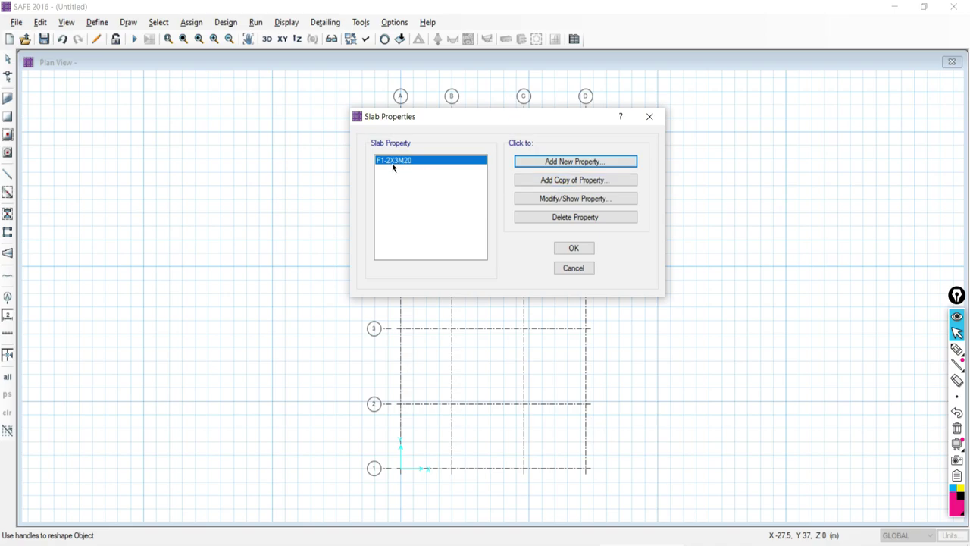
pyautogui.click(557, 181)
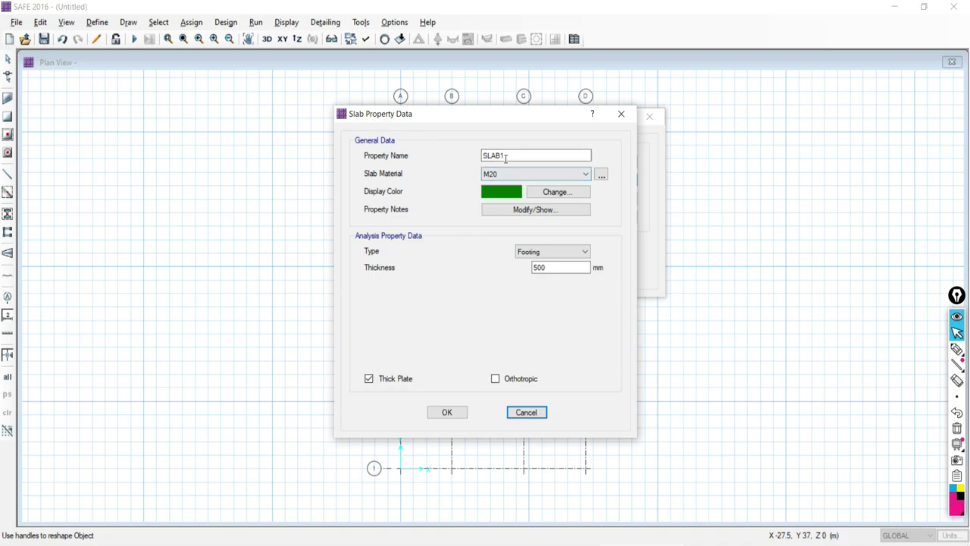
pyautogui.doubleClick(497, 155)
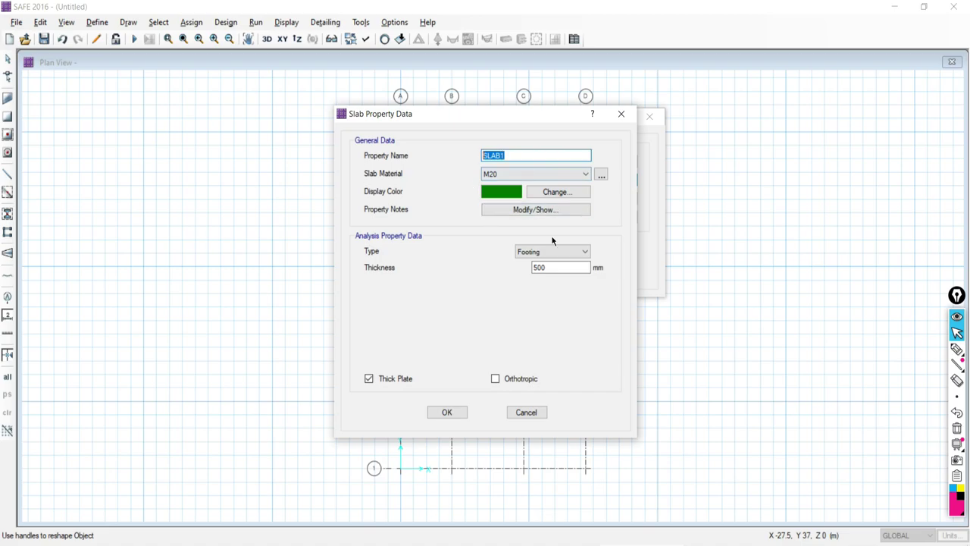
pyautogui.click(621, 113)
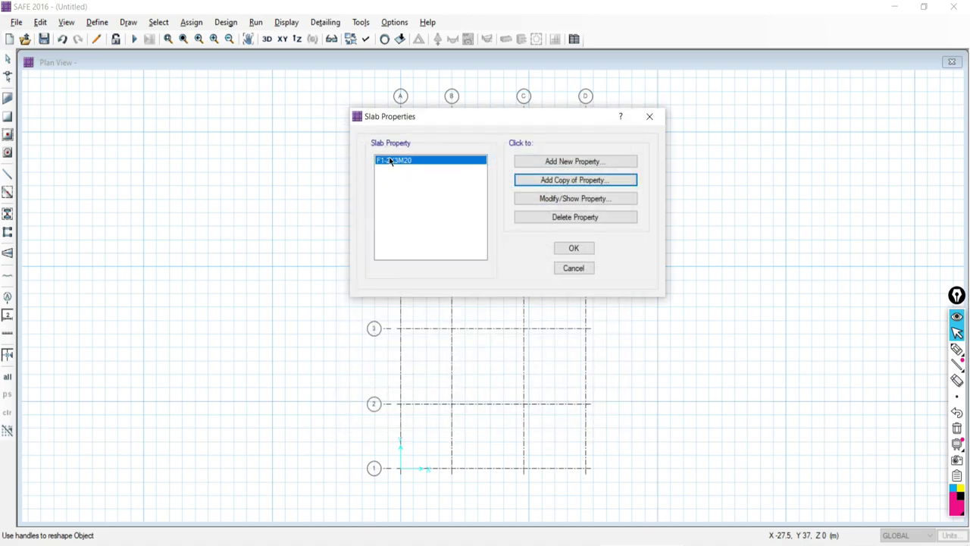
# Add a new slab property and start naming it F2-.
pyautogui.click(549, 162)
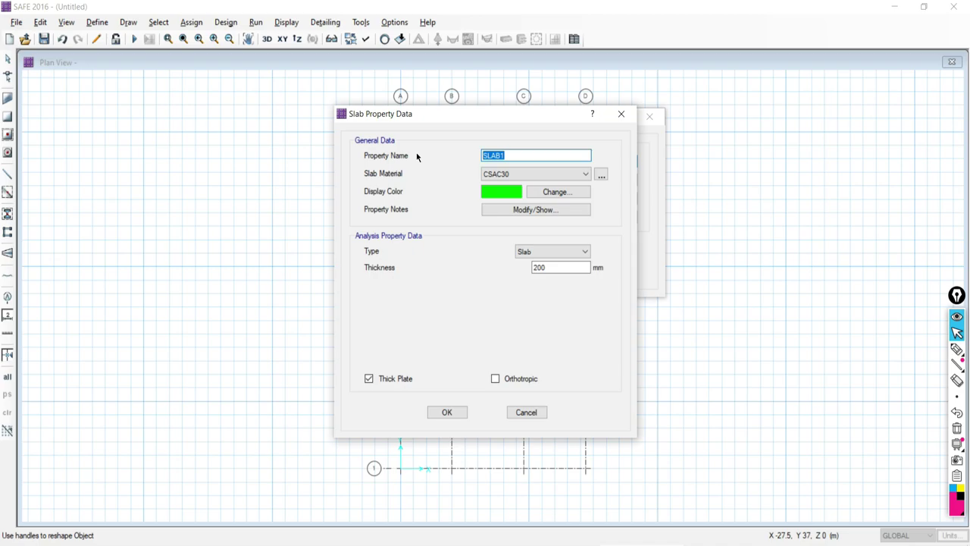
pyautogui.write('F2')
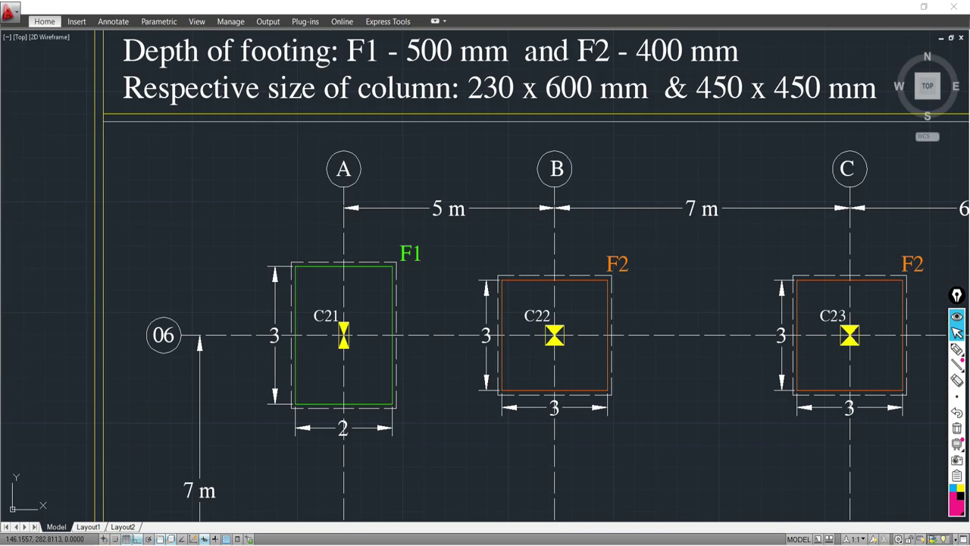
pyautogui.scroll(-3, 593, 135)
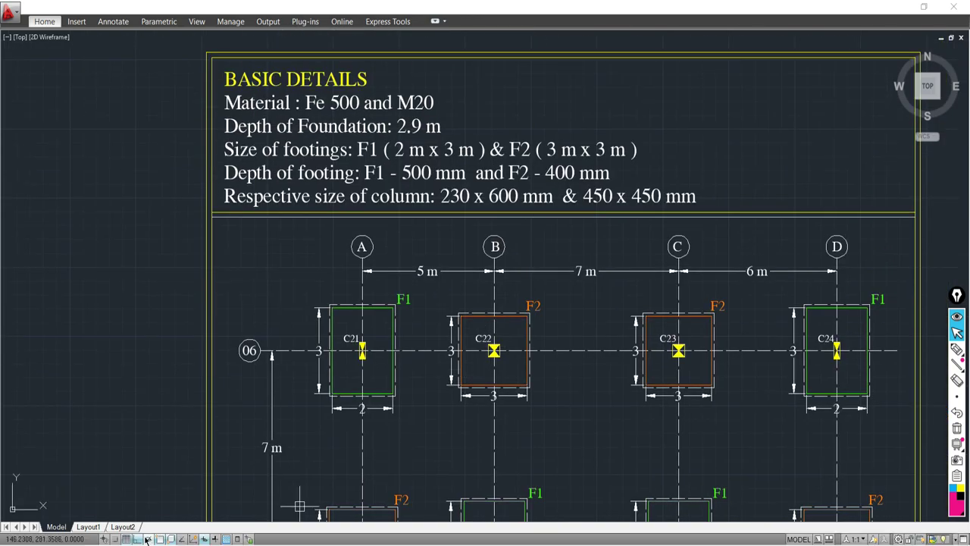
pyautogui.hotkey('alt', 'Tab')
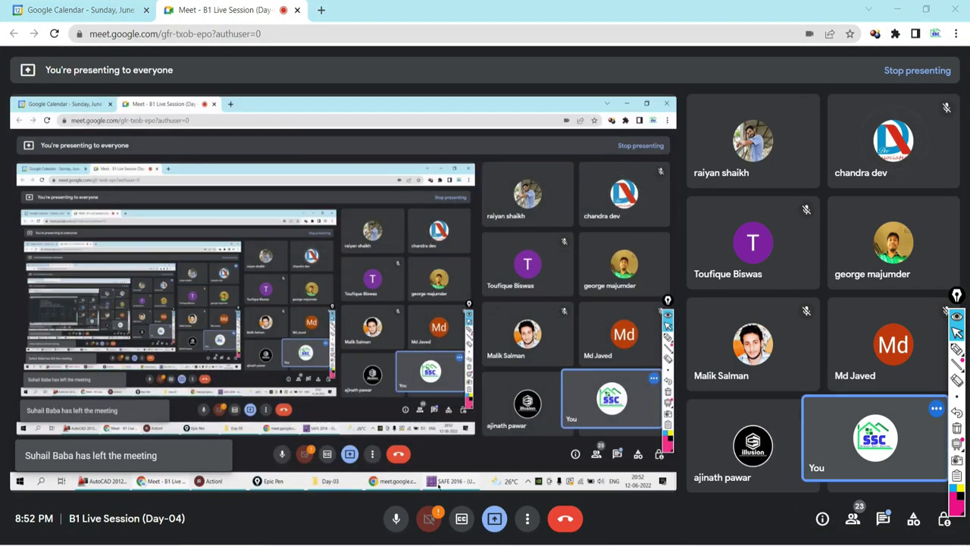
pyautogui.hotkey('alt', 'Tab')
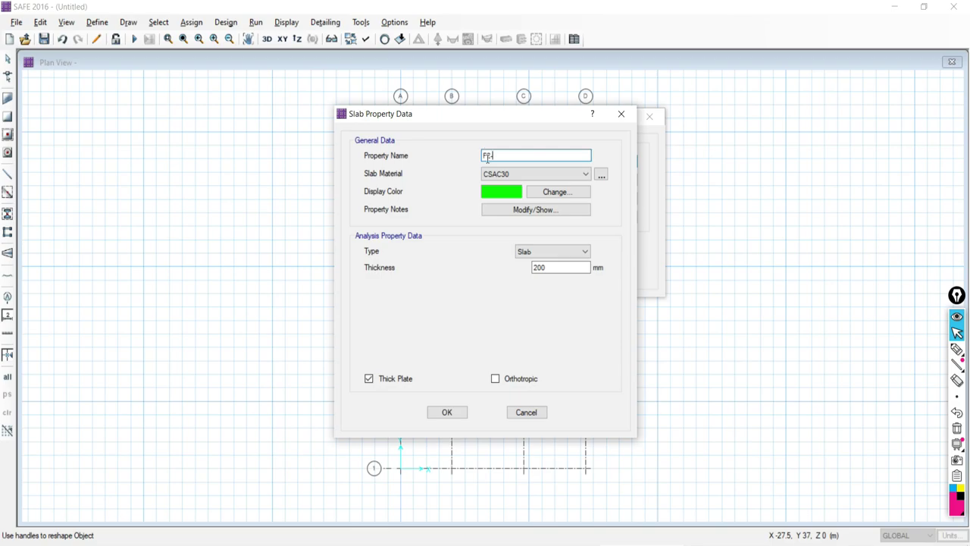
# Complete the name F2-3X3M20, briefly pick Fe 500, and sketch a footing on screen.
pyautogui.write('3X3M20')
pyautogui.click(500, 175)
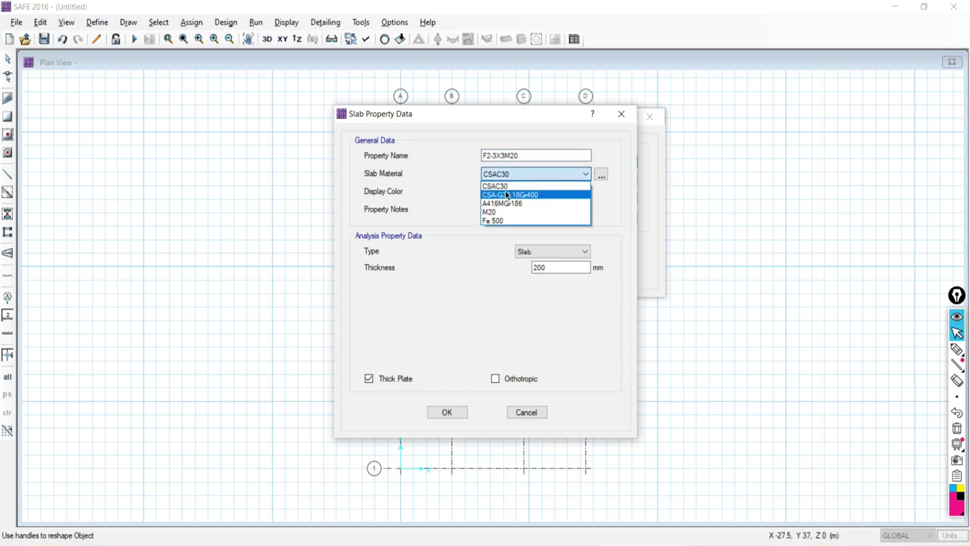
pyautogui.click(490, 221)
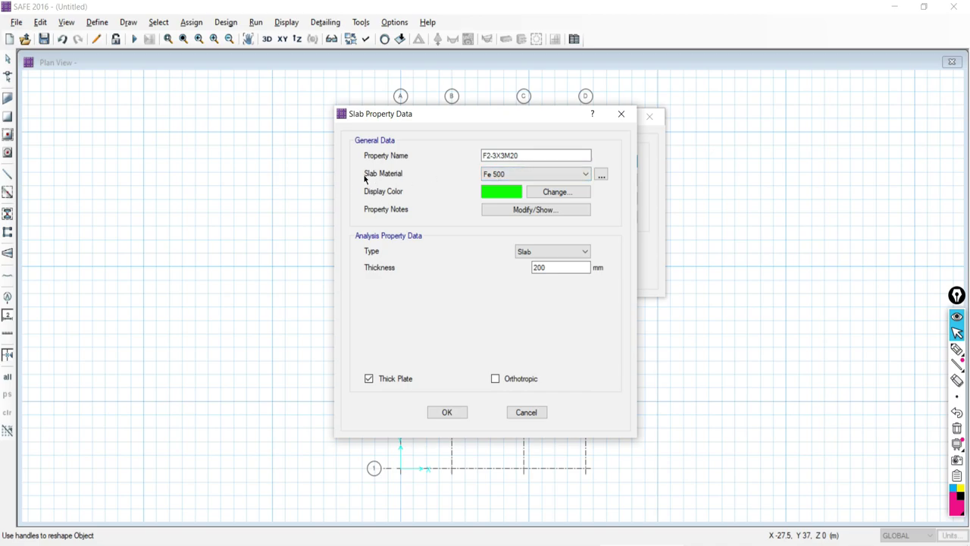
pyautogui.click(957, 349)
pyautogui.moveTo(825, 172); pyautogui.dragTo(657, 288)
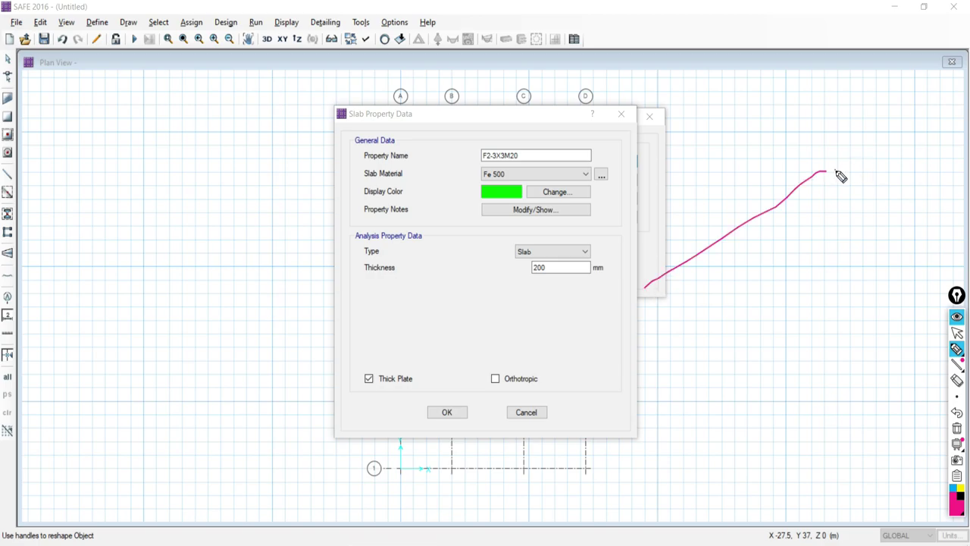
pyautogui.moveTo(837, 171)
pyautogui.mouseDown()
pyautogui.moveTo(936, 255)
pyautogui.moveTo(767, 402)
pyautogui.mouseUp()
pyautogui.moveTo(628, 286); pyautogui.dragTo(749, 402)
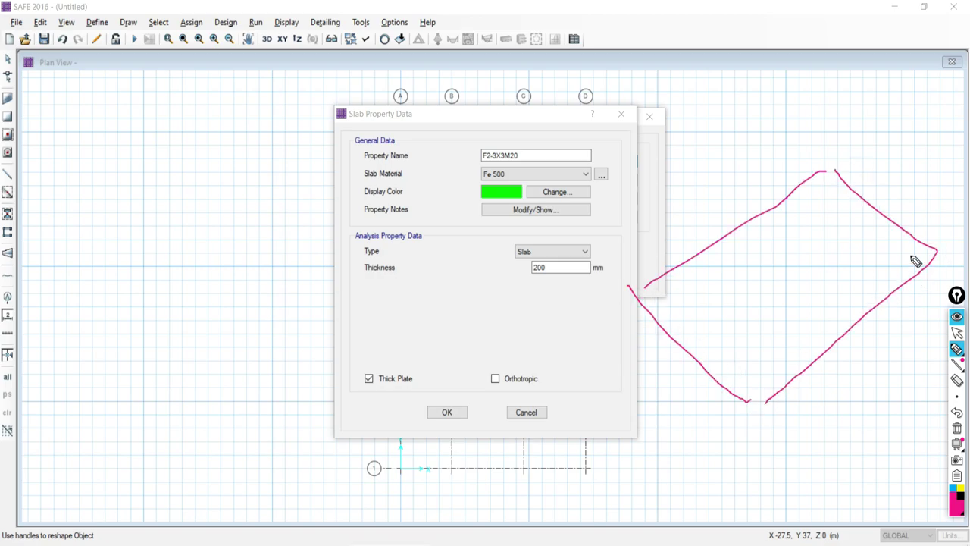
pyautogui.moveTo(909, 250); pyautogui.dragTo(810, 329)
pyautogui.moveTo(873, 240); pyautogui.dragTo(721, 365)
pyautogui.moveTo(847, 144)
pyautogui.mouseDown()
pyautogui.moveTo(745, 152)
pyautogui.moveTo(619, 228)
pyautogui.moveTo(594, 321)
pyautogui.moveTo(696, 437)
pyautogui.moveTo(835, 418)
pyautogui.moveTo(948, 329)
pyautogui.moveTo(962, 226)
pyautogui.moveTo(928, 180)
pyautogui.moveTo(832, 141)
pyautogui.mouseUp()
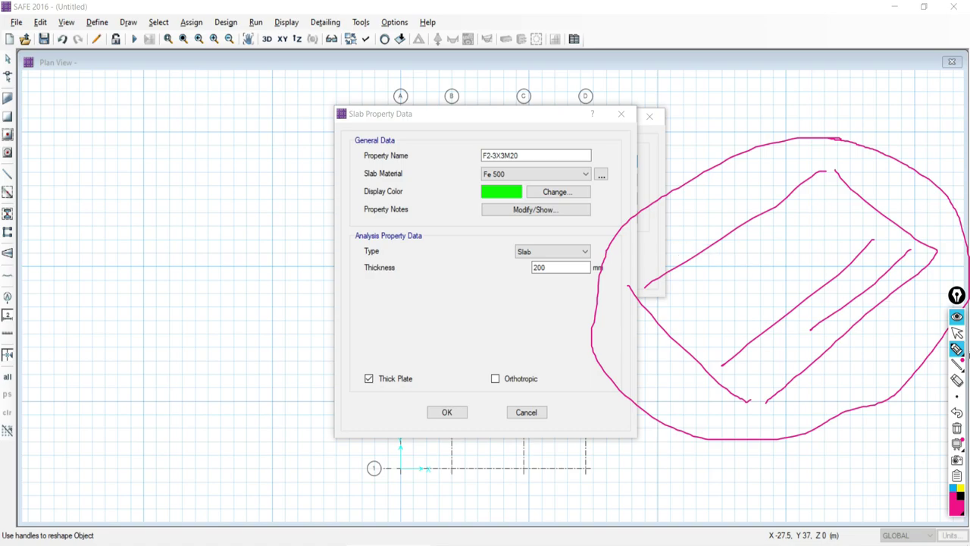
pyautogui.click(957, 336)
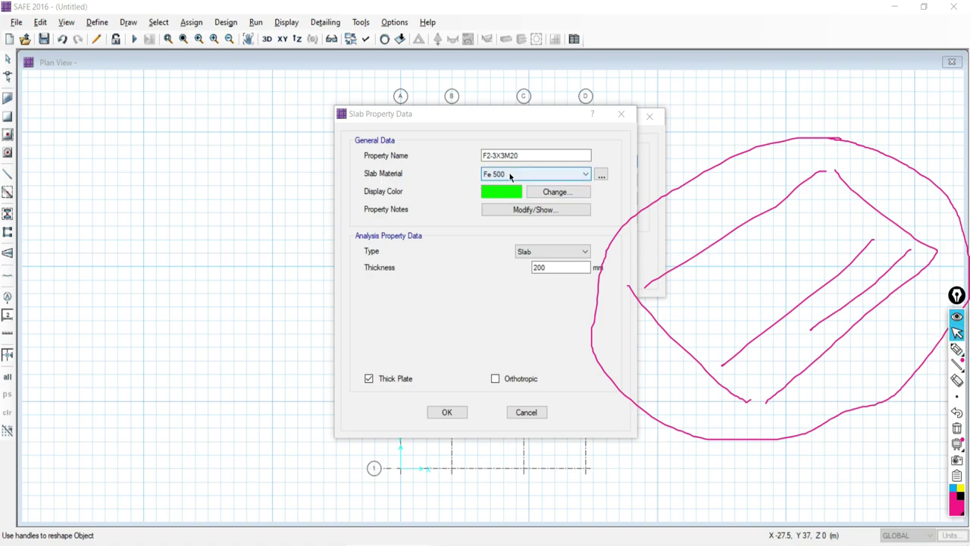
# Change the slab material to M20 and set the display colour to orange.
pyautogui.click(509, 175)
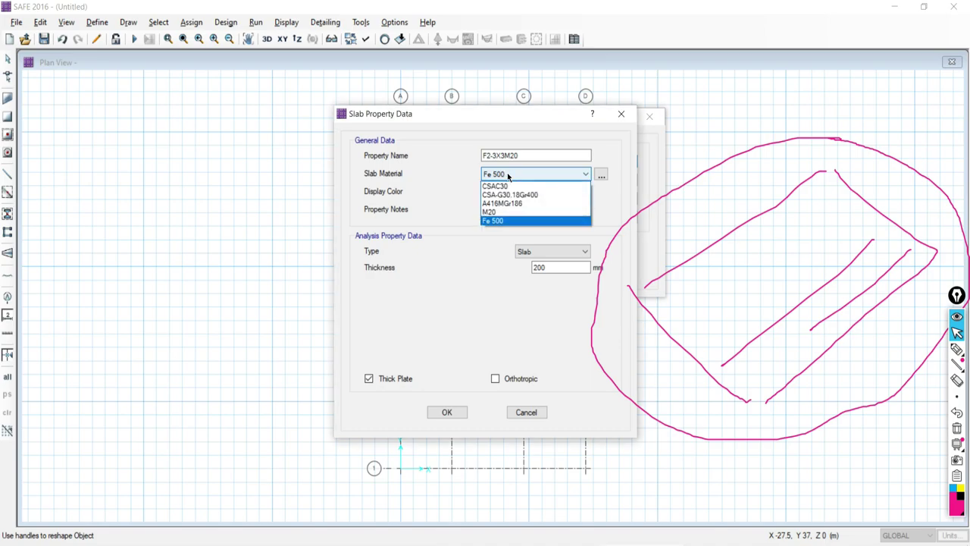
pyautogui.click(491, 212)
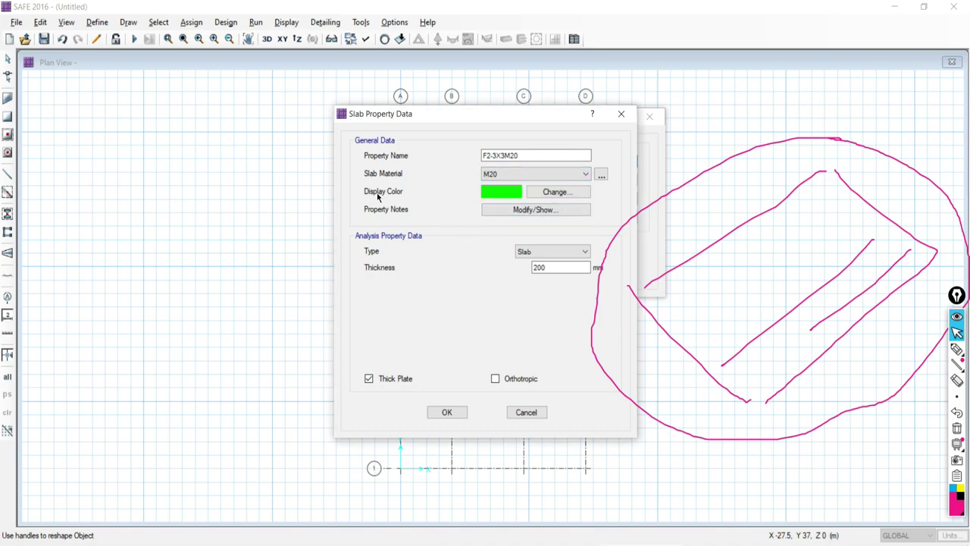
pyautogui.click(309, 543)
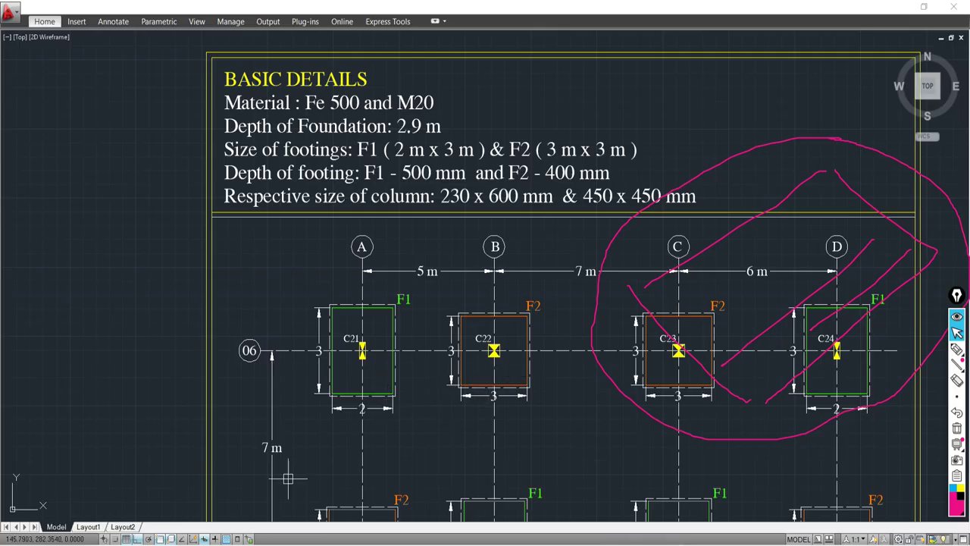
pyautogui.hotkey('alt', 'Tab')
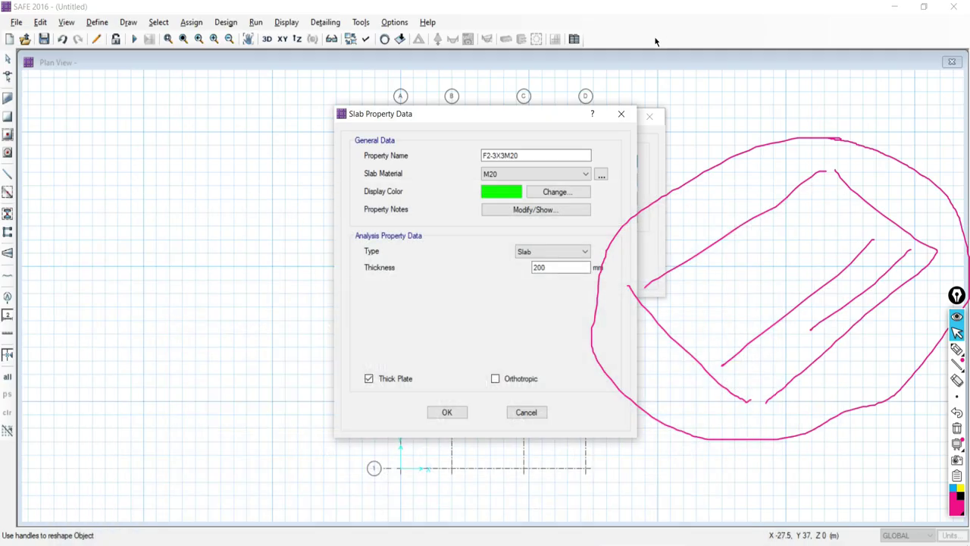
pyautogui.click(502, 194)
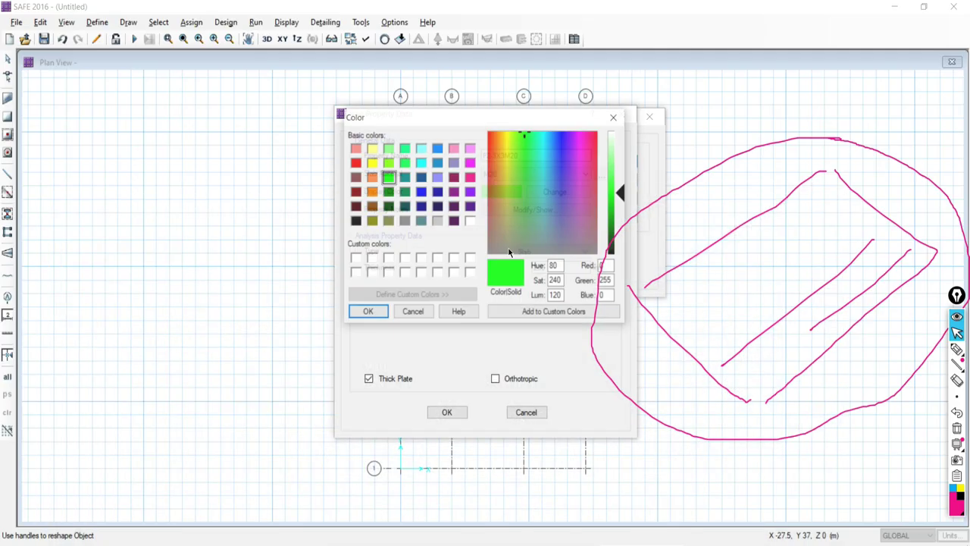
pyautogui.click(371, 194)
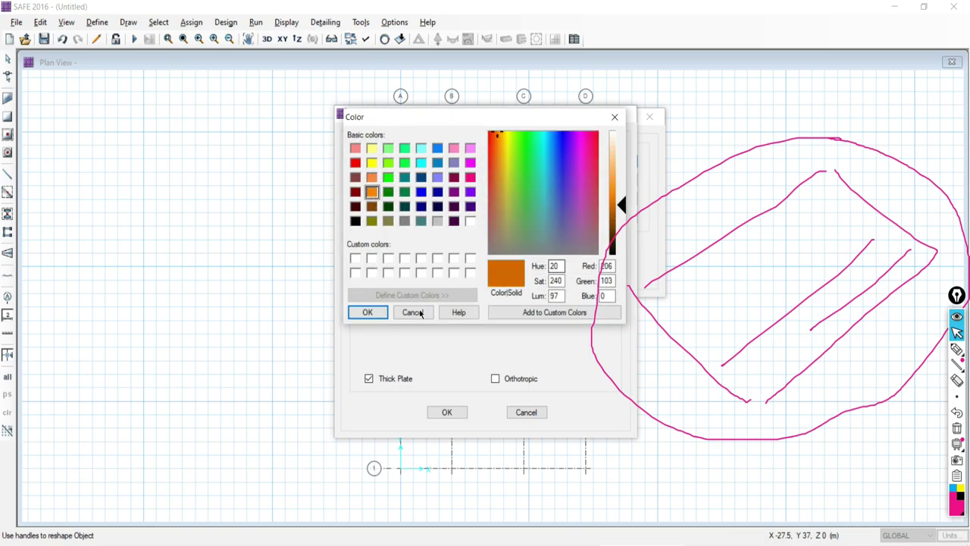
pyautogui.click(367, 312)
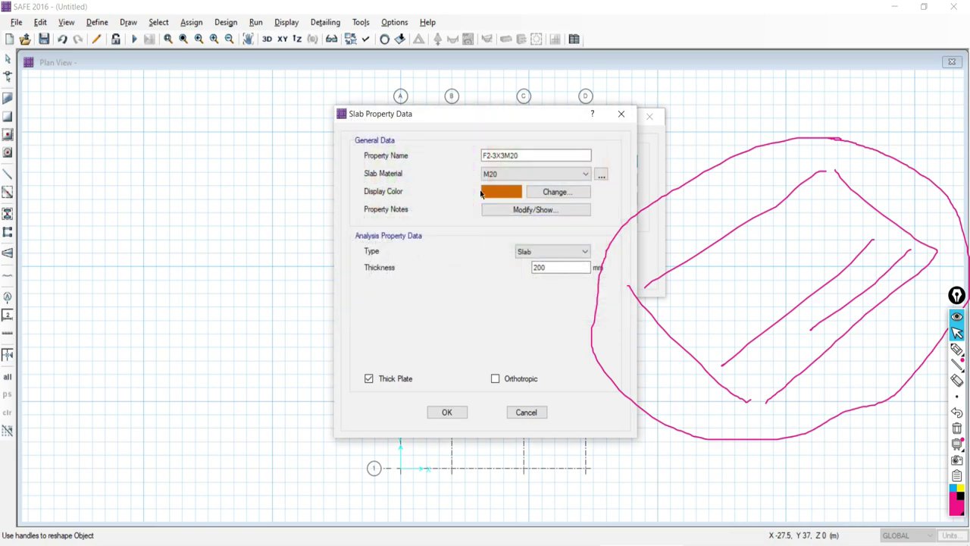
# Set the property type to Footing with 400 mm thickness.
pyautogui.click(536, 252)
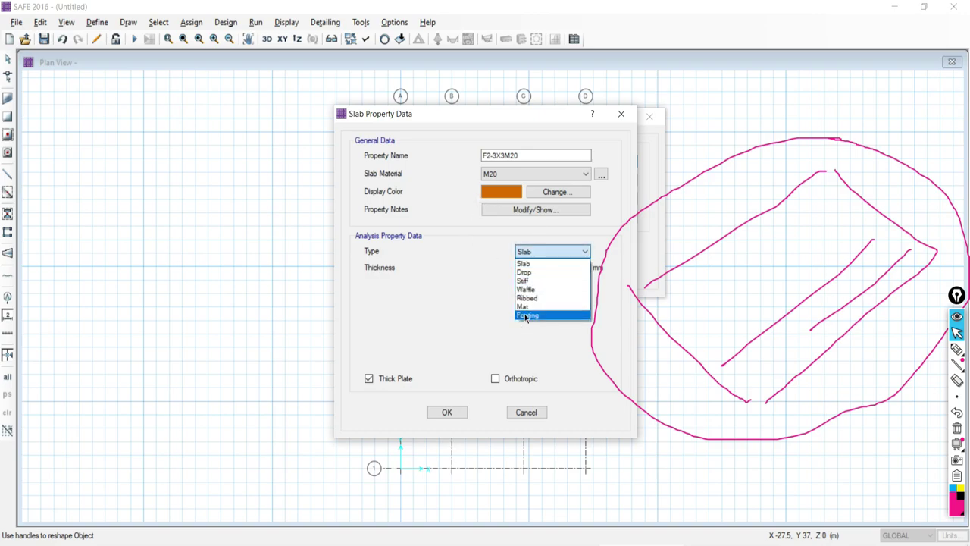
pyautogui.click(526, 315)
pyautogui.doubleClick(561, 267)
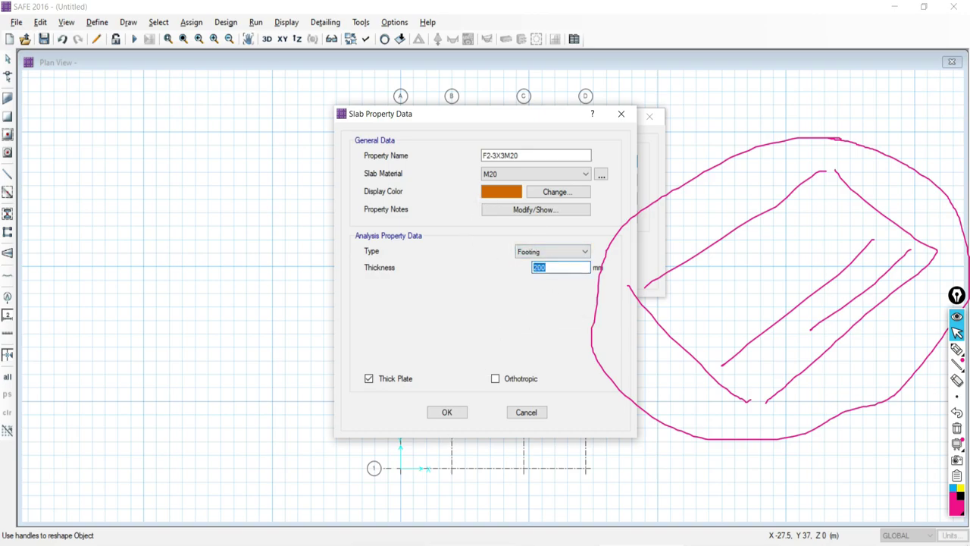
pyautogui.hotkey('alt', 'Tab')
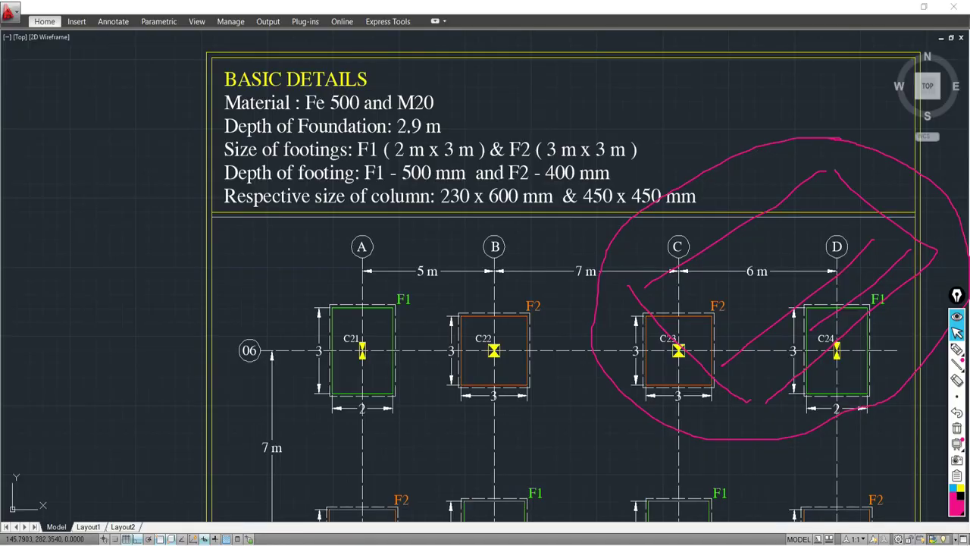
pyautogui.hotkey('alt', 'Tab')
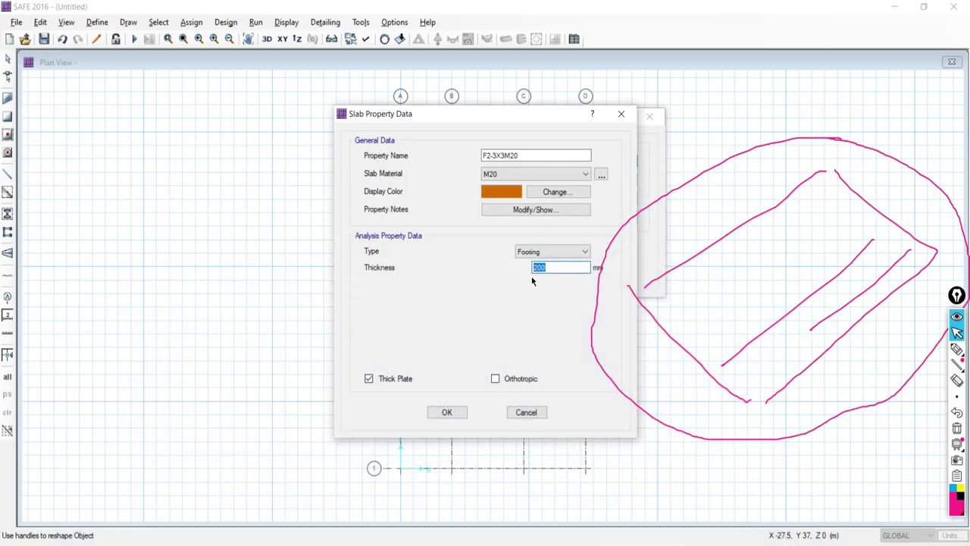
pyautogui.write('400')
pyautogui.hotkey('alt', 'Tab')
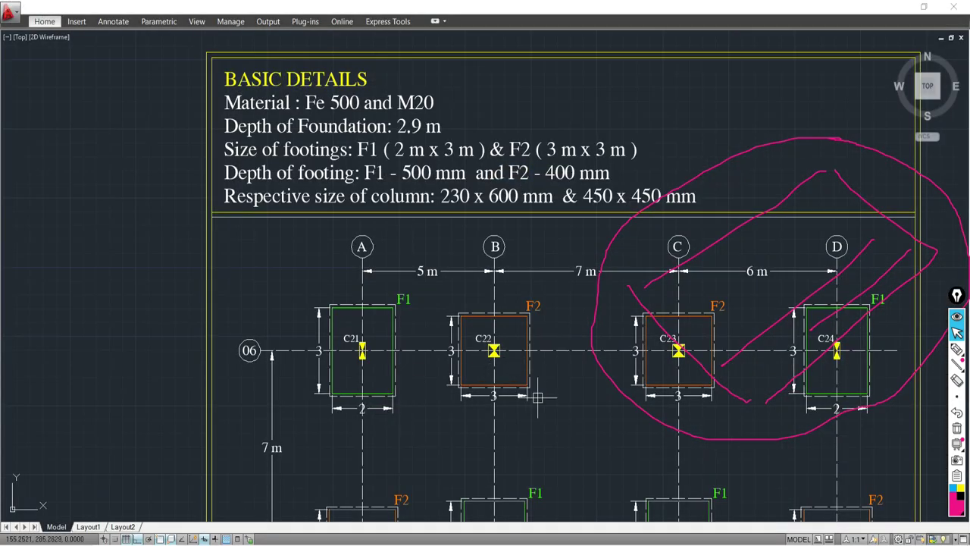
pyautogui.moveTo(544, 409); pyautogui.dragTo(428, 352, button='middle')
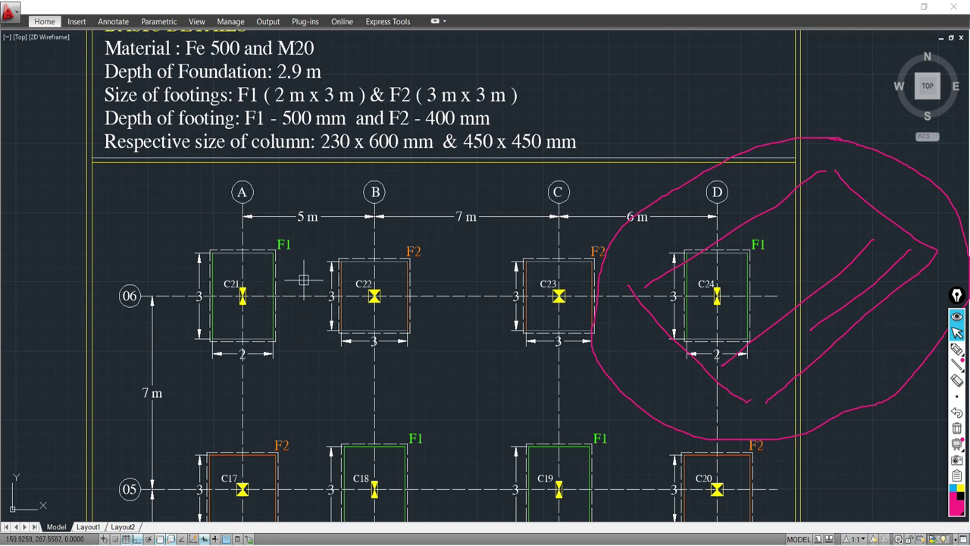
pyautogui.scroll(-4, 542, 386)
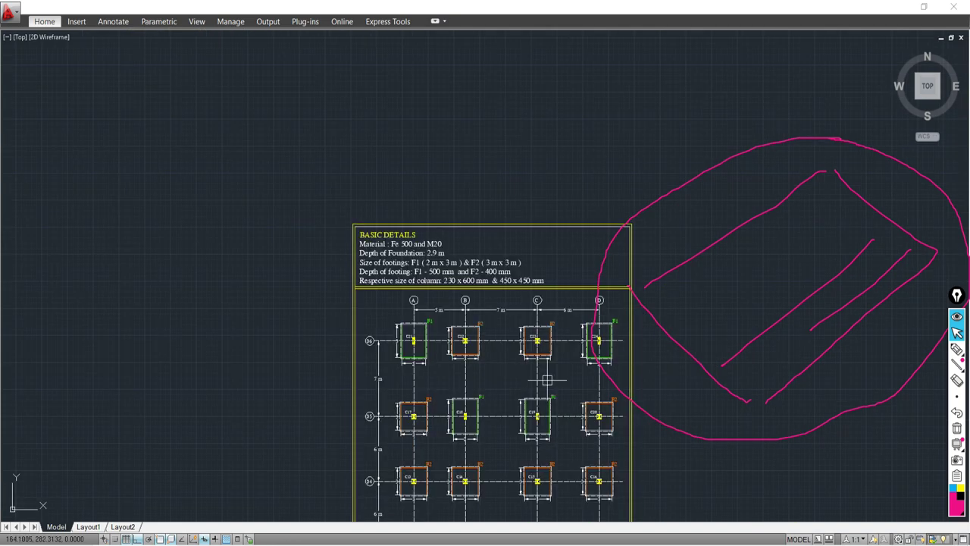
pyautogui.moveTo(547, 379)
pyautogui.mouseDown(button='middle')
pyautogui.moveTo(512, 267)
pyautogui.moveTo(488, 229)
pyautogui.mouseUp(button='middle')
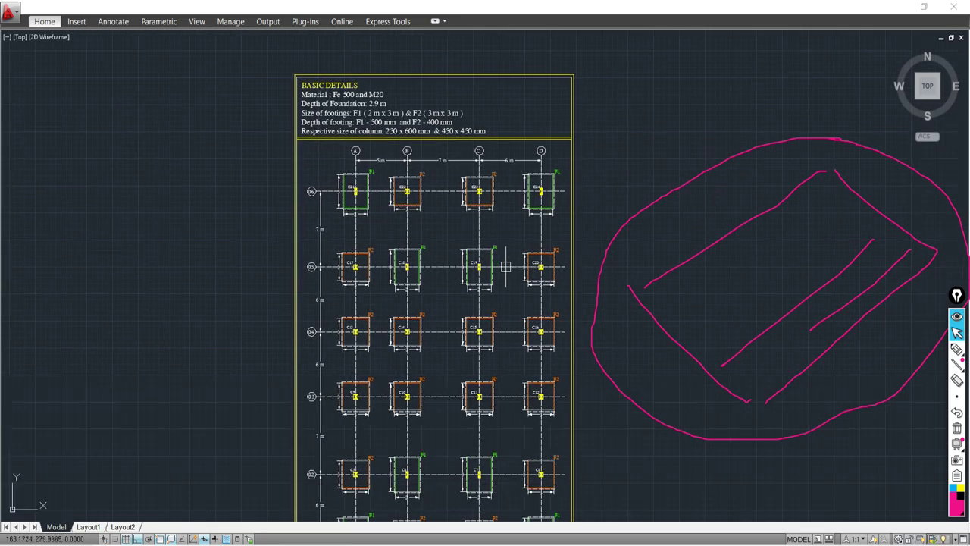
pyautogui.click(957, 428)
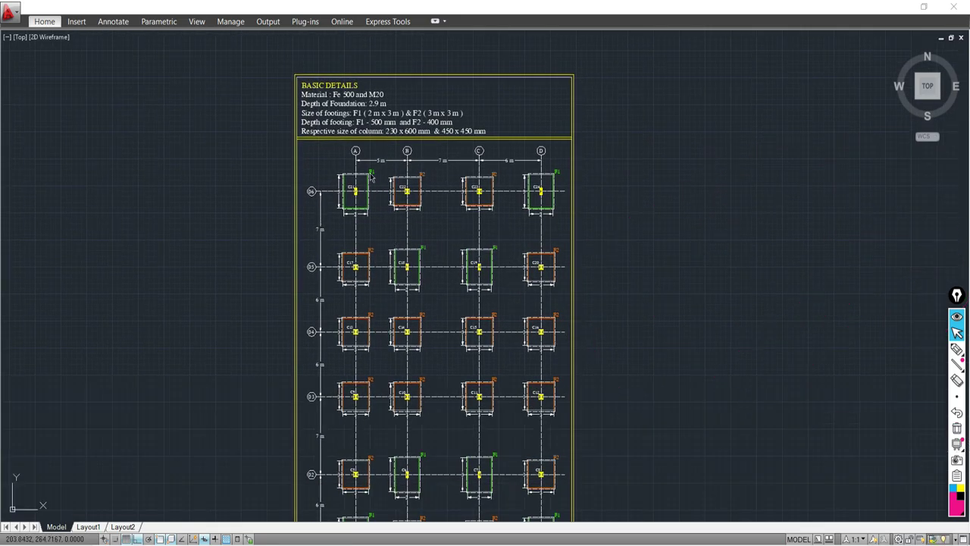
pyautogui.hotkey('alt', 'Tab')
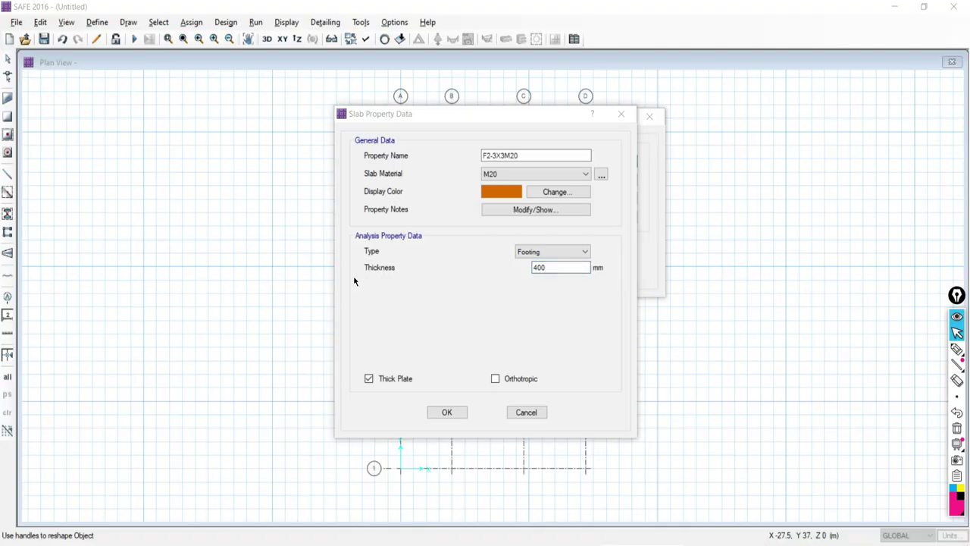
# Confirm F2-3X3M20 and close the Slab Properties list holding both footing properties.
pyautogui.hotkey('alt', 'Tab')
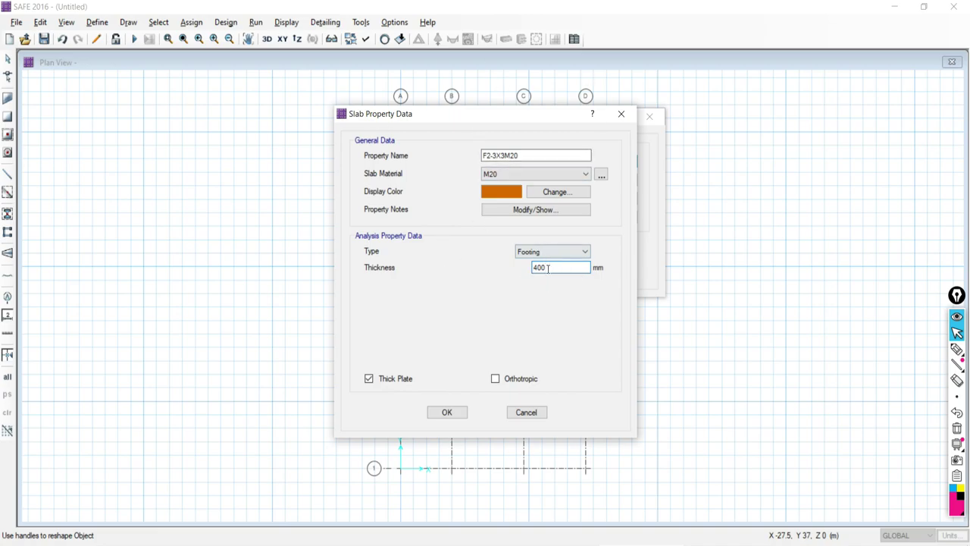
pyautogui.click(436, 413)
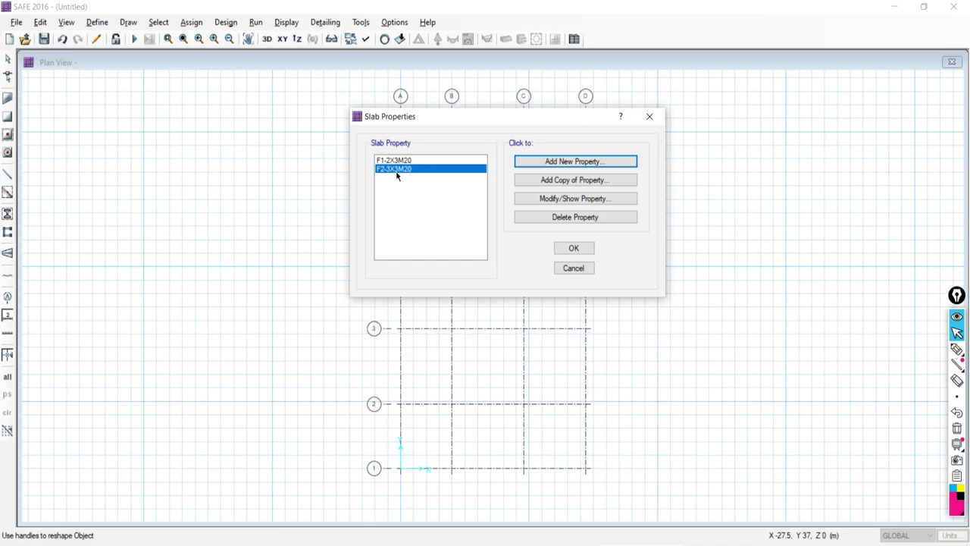
pyautogui.click(573, 248)
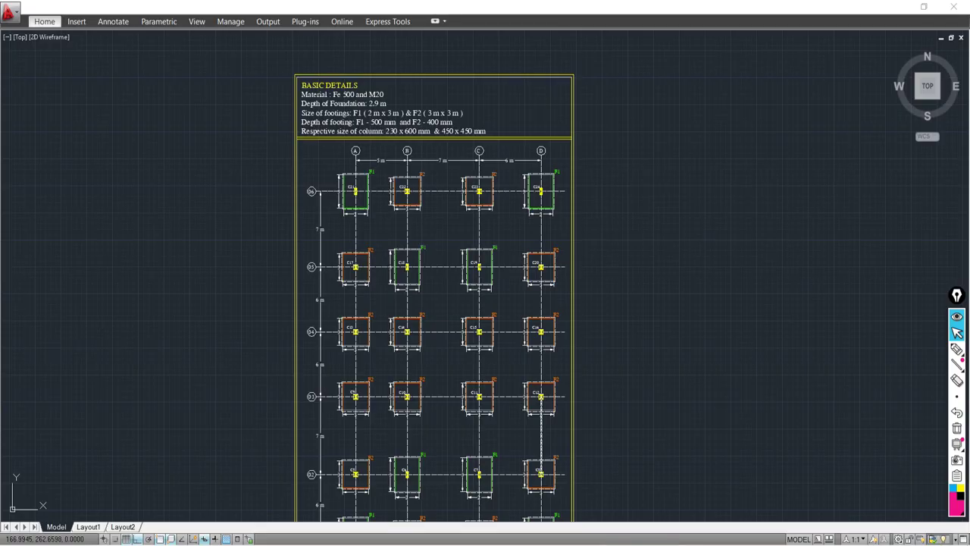
# Review the footing and column sizes in AutoCAD's BASIC DETAILS, then return to SAFE's plan view.
pyautogui.hotkey('alt', 'Tab')
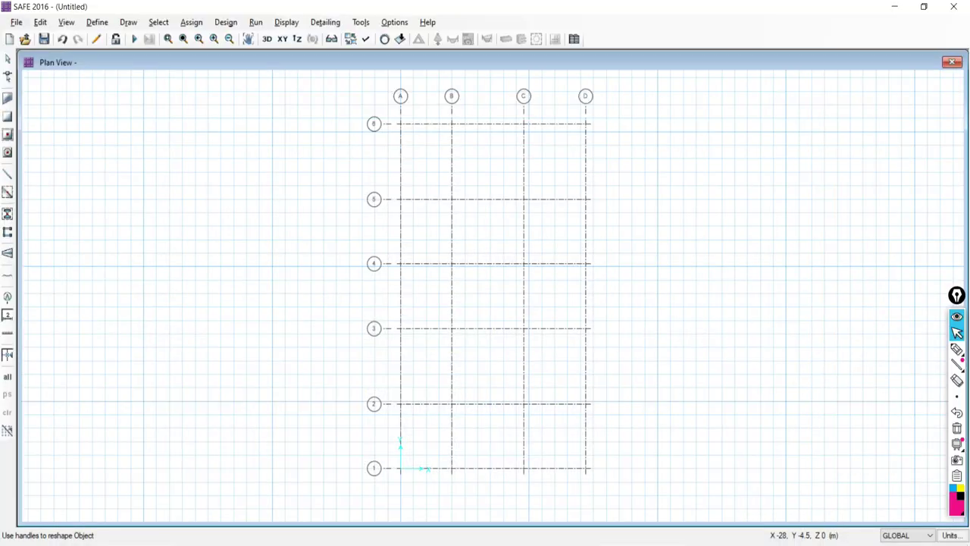
pyautogui.hotkey('alt', 'Tab')
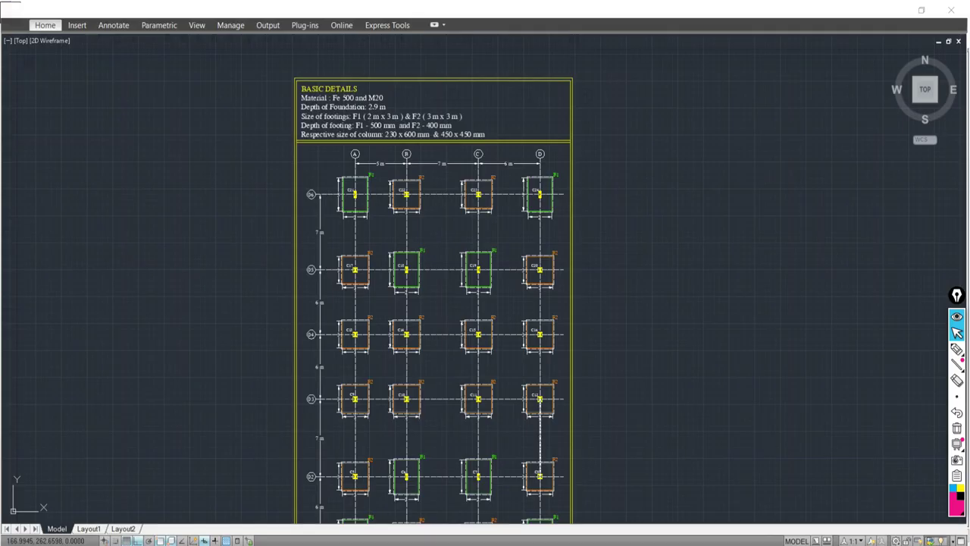
pyautogui.scroll(3, 356, 182)
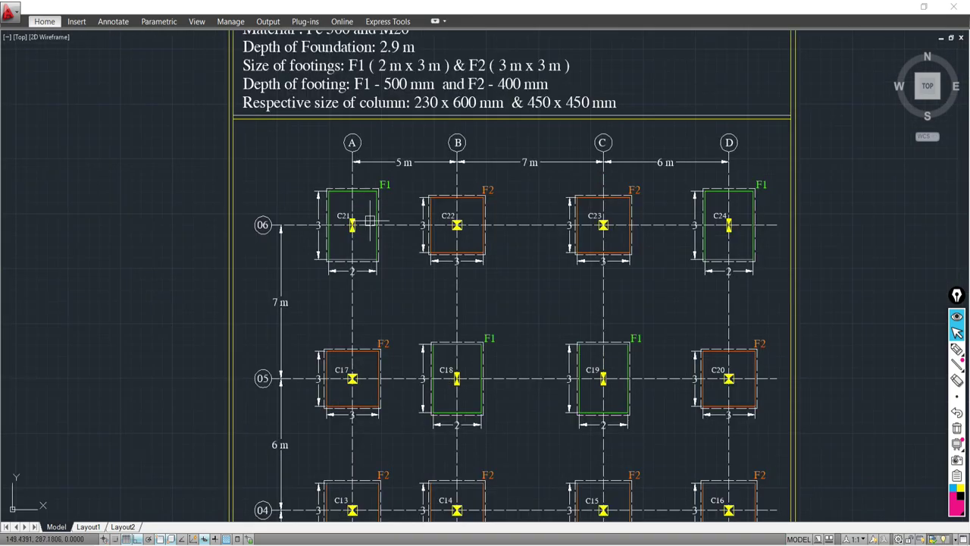
pyautogui.moveTo(412, 186); pyautogui.dragTo(361, 241, button='middle')
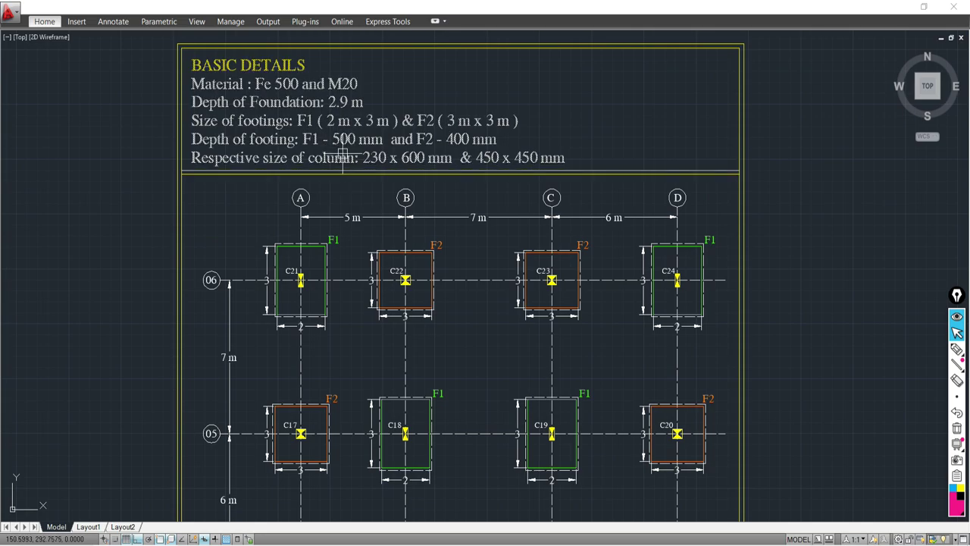
pyautogui.scroll(1, 330, 201)
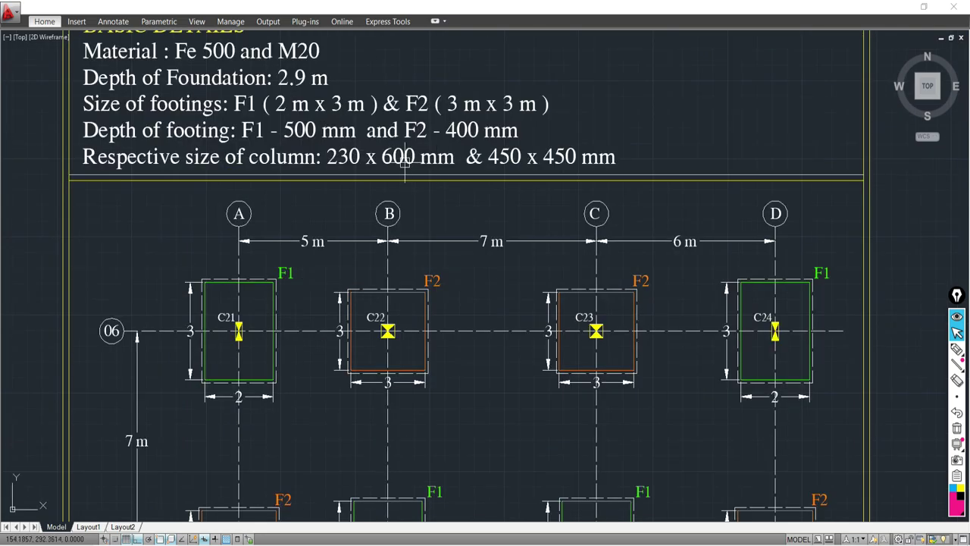
pyautogui.scroll(2, 325, 137)
pyautogui.click(325, 125)
pyautogui.scroll(-3, 485, 167)
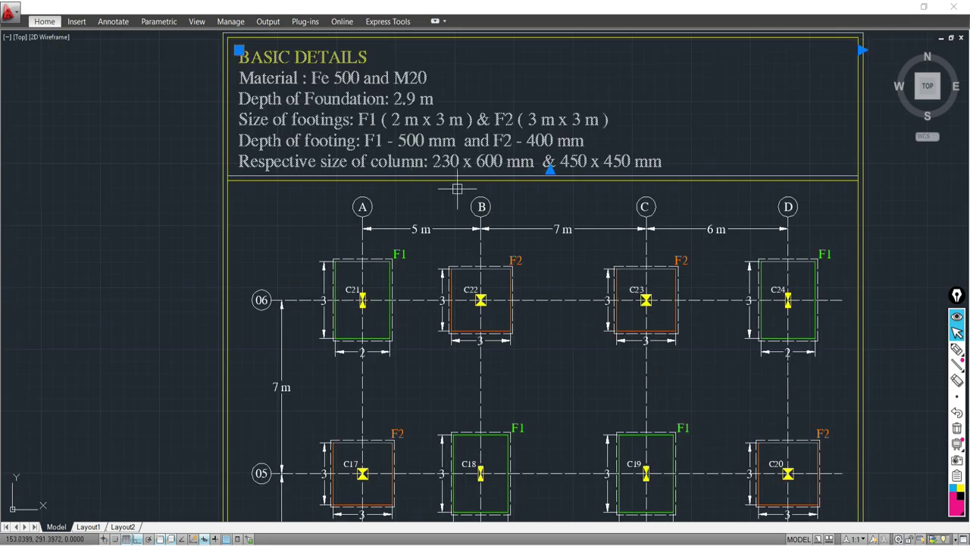
pyautogui.press('Escape')
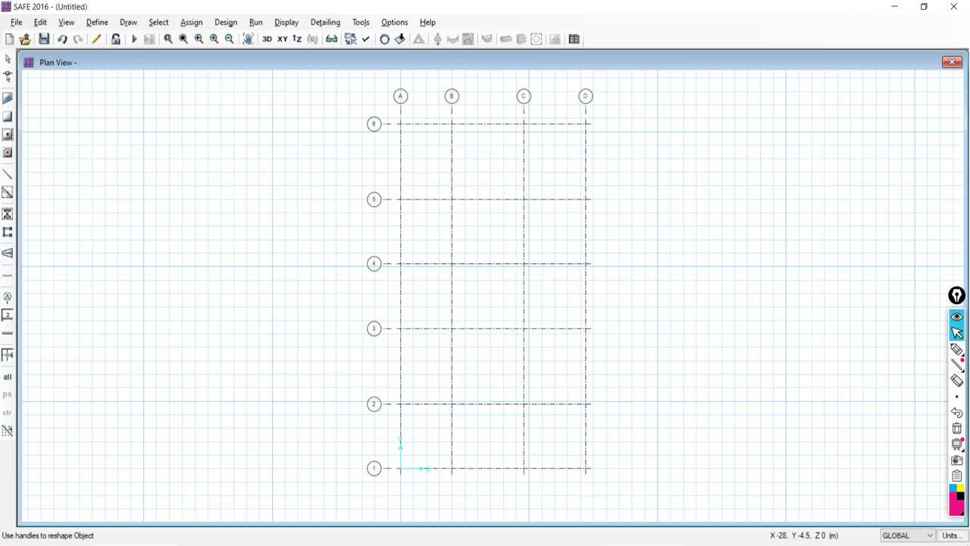
pyautogui.hotkey('alt', 'Tab')
pyautogui.click(98, 23)
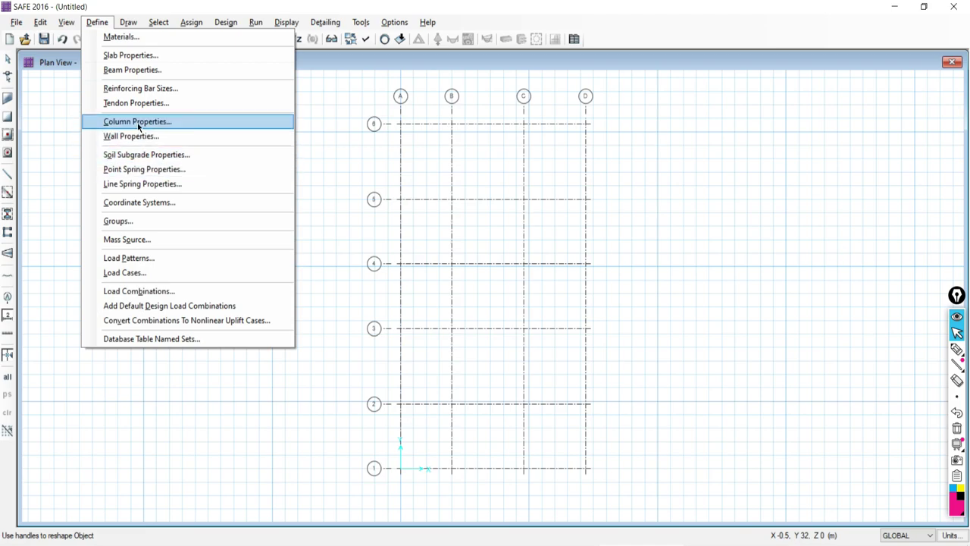
# Add a new column property and name it CM230X600M20.
pyautogui.click(138, 125)
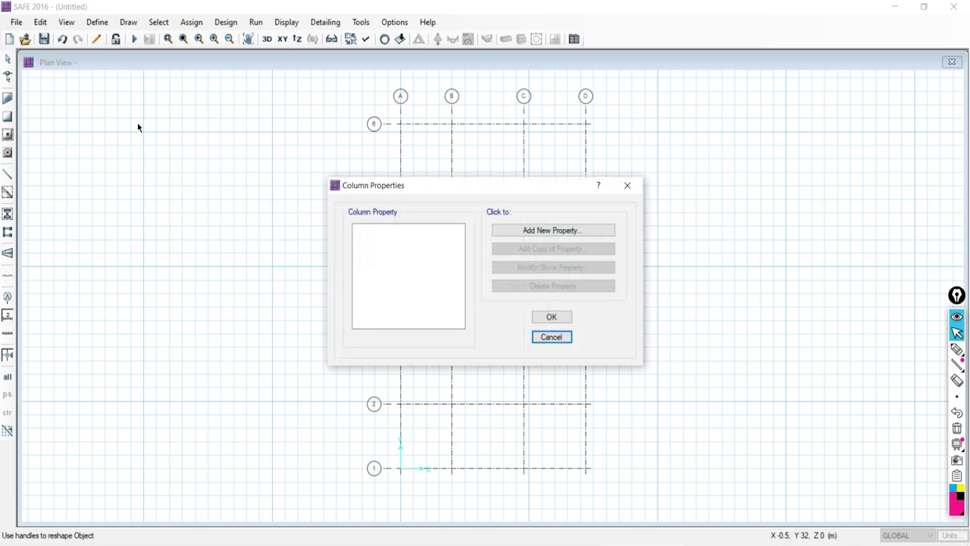
pyautogui.click(554, 231)
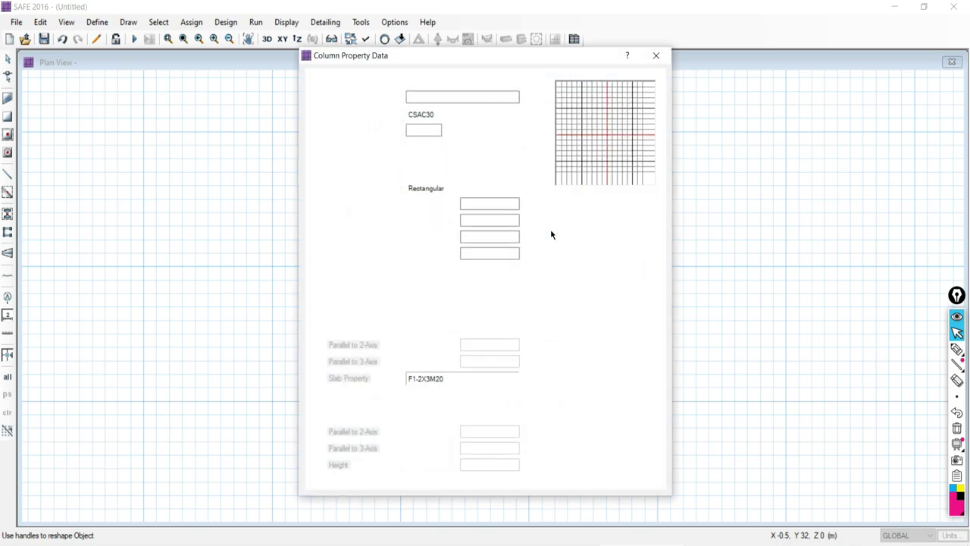
pyautogui.moveTo(438, 97); pyautogui.dragTo(403, 95)
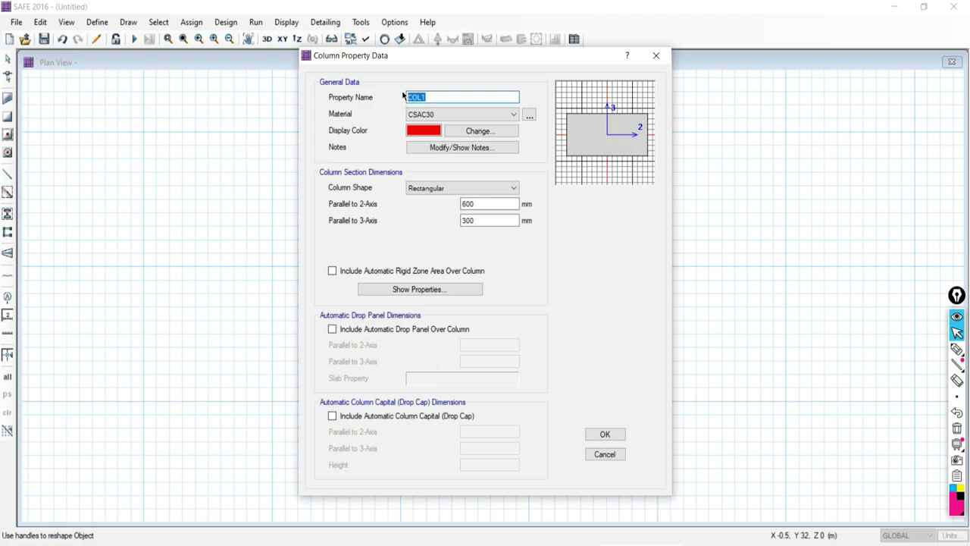
pyautogui.write('CM')
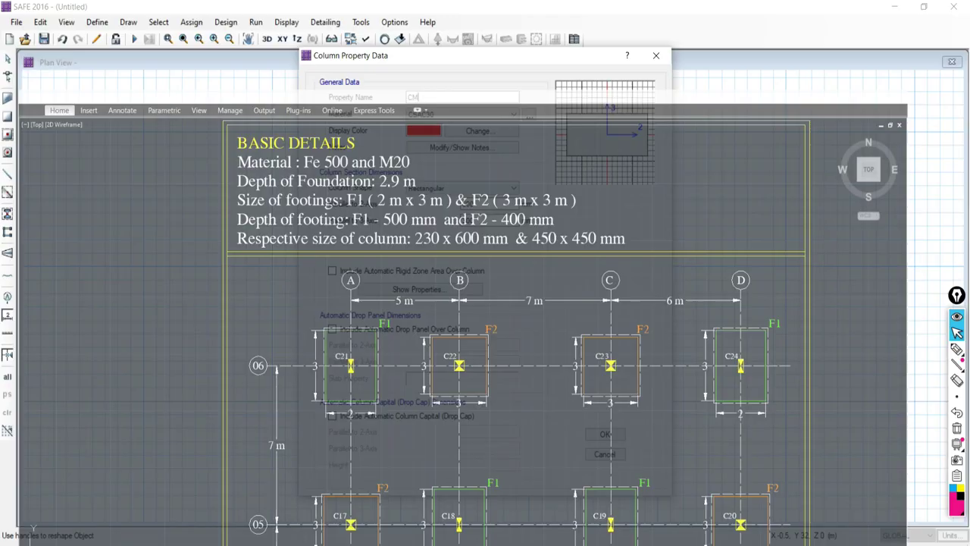
pyautogui.write('230X')
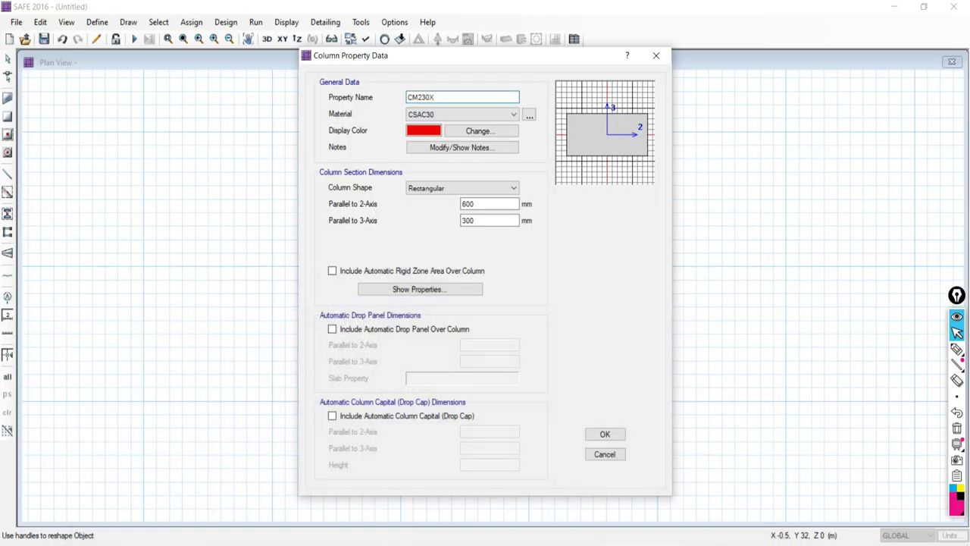
pyautogui.write('600M20')
# Set the column property's material to M20 instead of Fe 500.
pyautogui.click(444, 115)
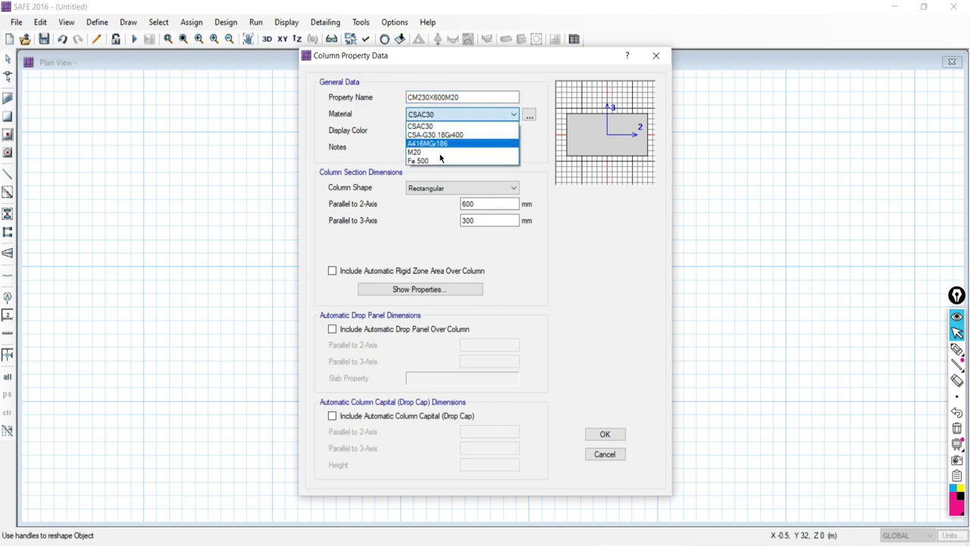
pyautogui.click(418, 162)
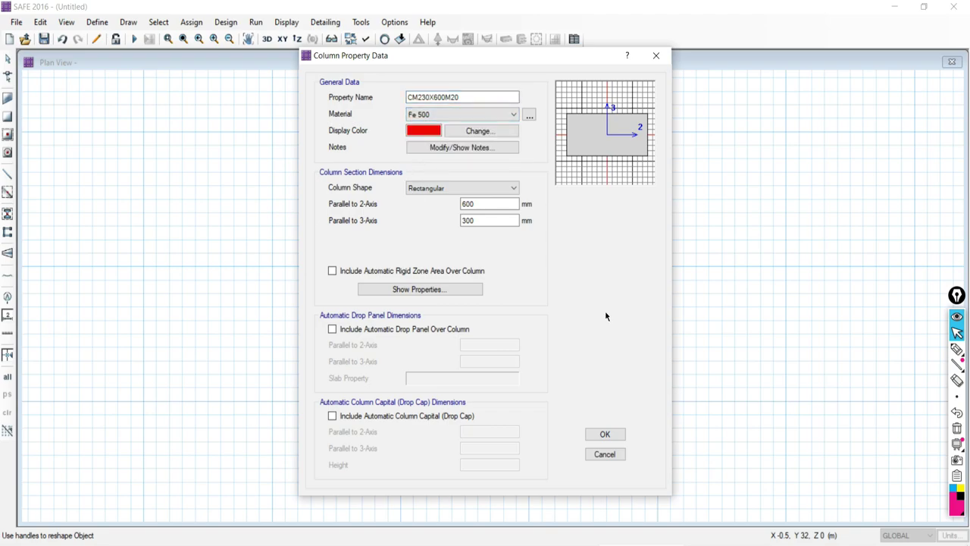
pyautogui.click(435, 115)
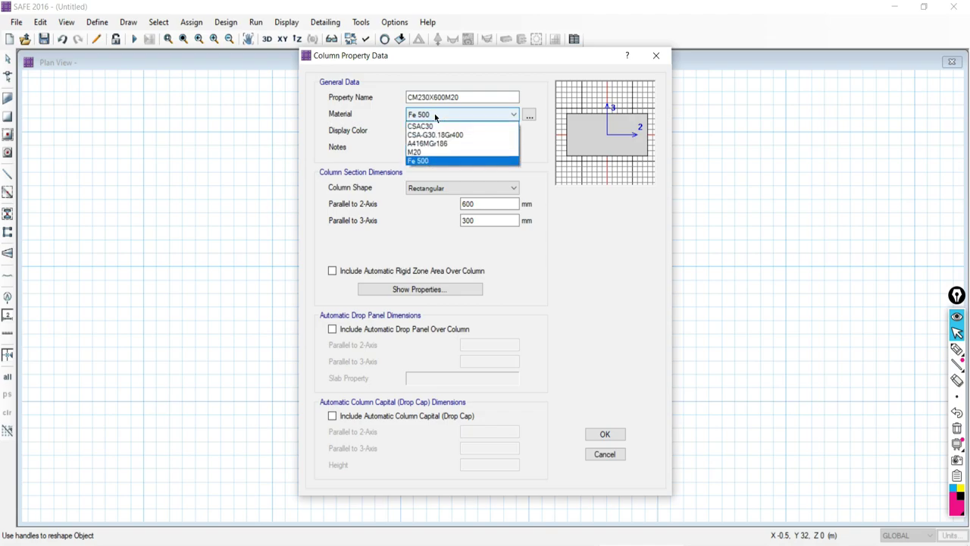
pyautogui.click(419, 156)
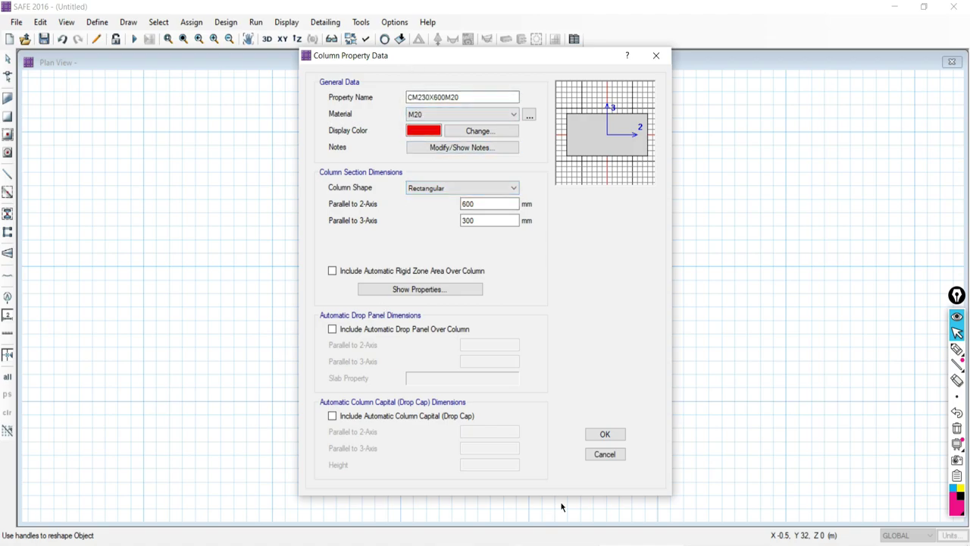
# Give the CM230X600M20 column a navy blue display colour.
pyautogui.click(421, 131)
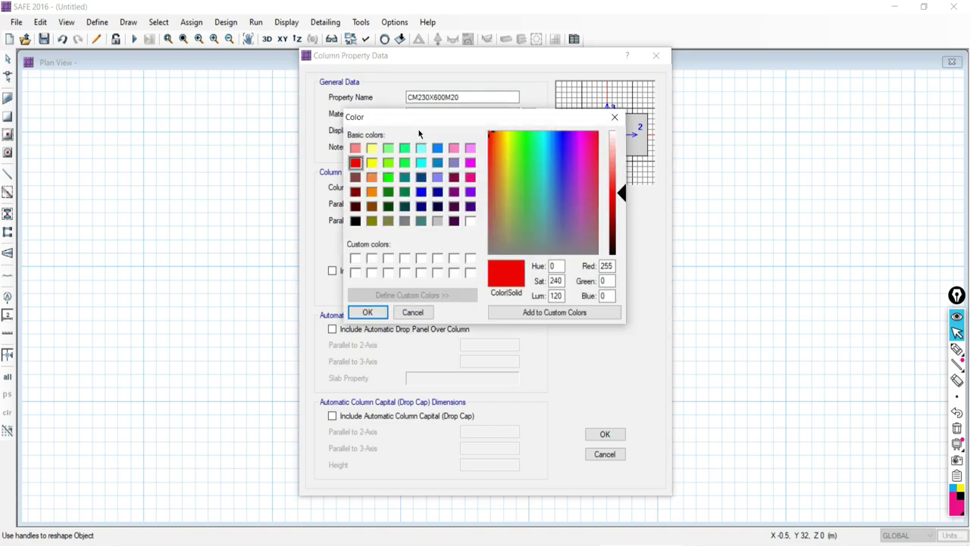
pyautogui.click(388, 192)
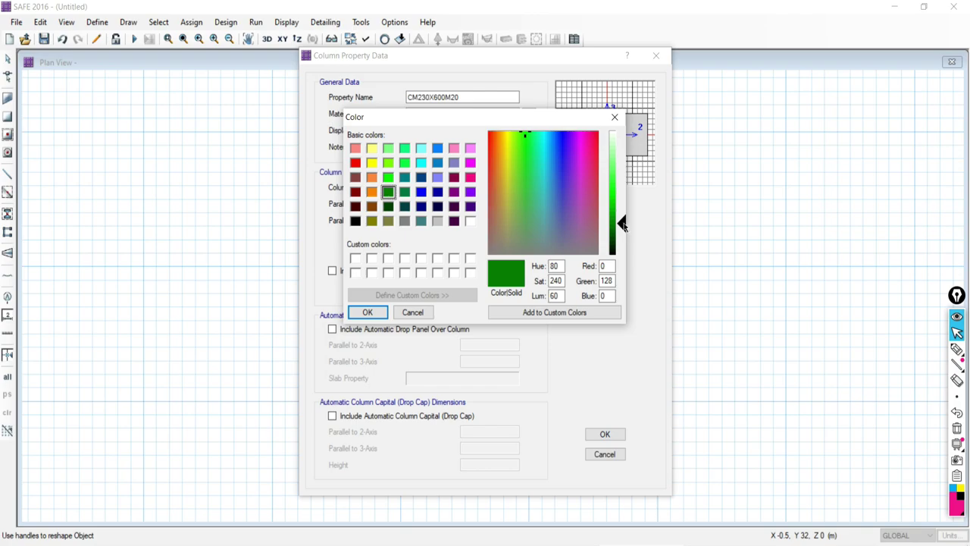
pyautogui.moveTo(622, 224)
pyautogui.mouseDown()
pyautogui.moveTo(623, 235)
pyautogui.moveTo(622, 226)
pyautogui.mouseUp()
pyautogui.click(367, 313)
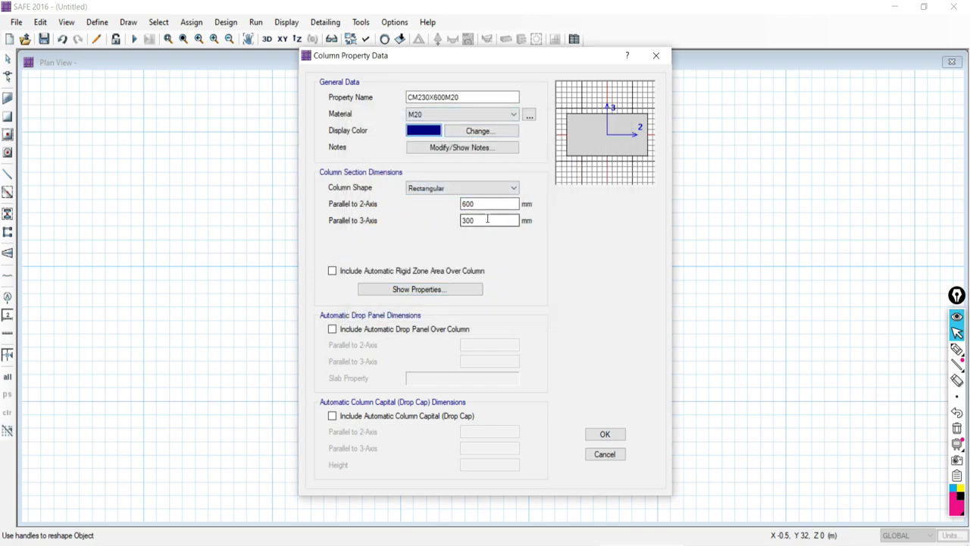
# Change the column section from 300 mm to 230 mm, keeping the 600 mm side.
pyautogui.doubleClick(493, 219)
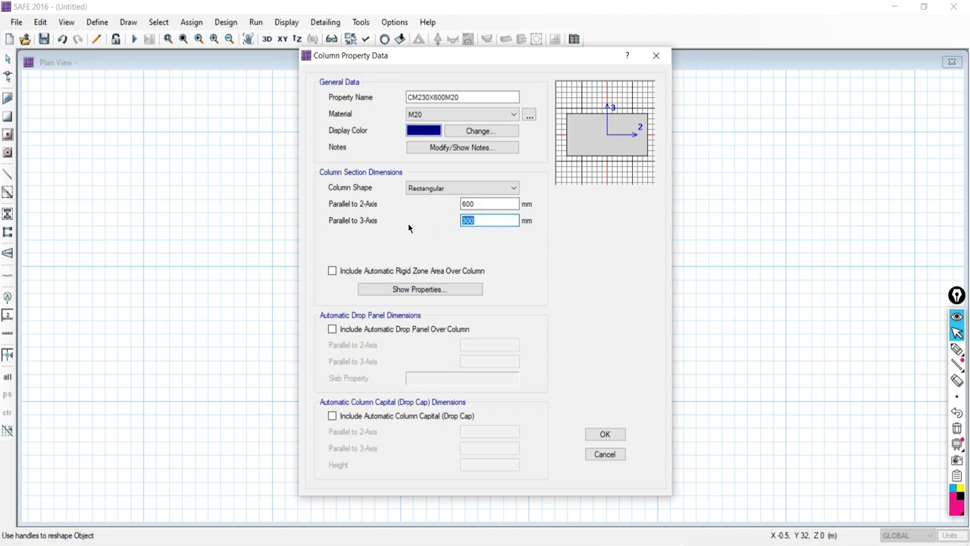
pyautogui.write('230')
pyautogui.doubleClick(517, 203)
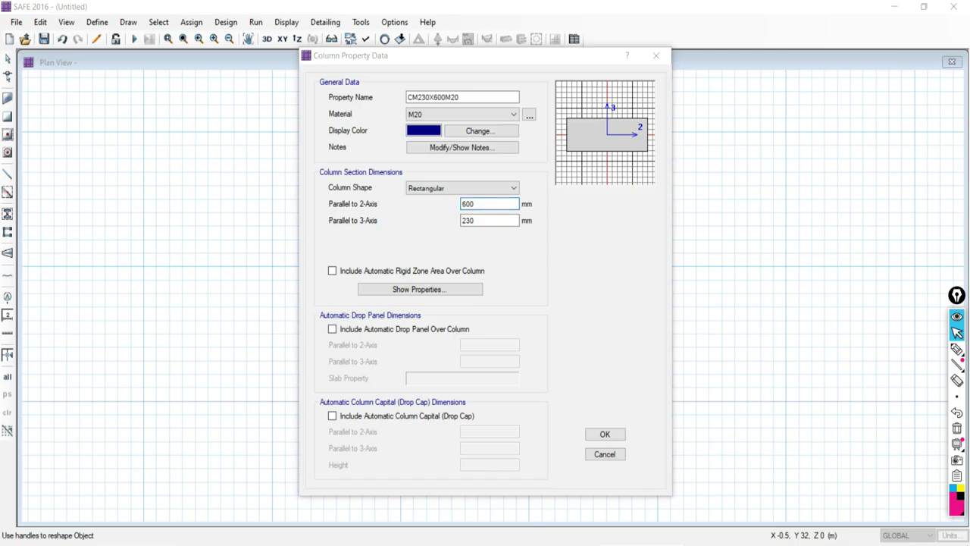
pyautogui.hotkey('alt', 'Tab')
pyautogui.hotkey('alt', 'Tab')
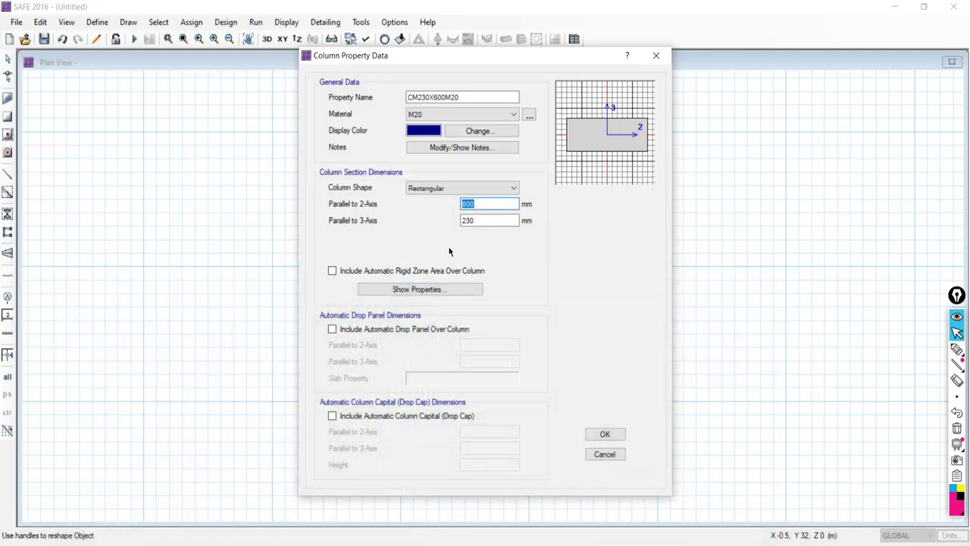
# Save the CM230X600M20 column property and discard an accidental copy of it.
pyautogui.click(605, 435)
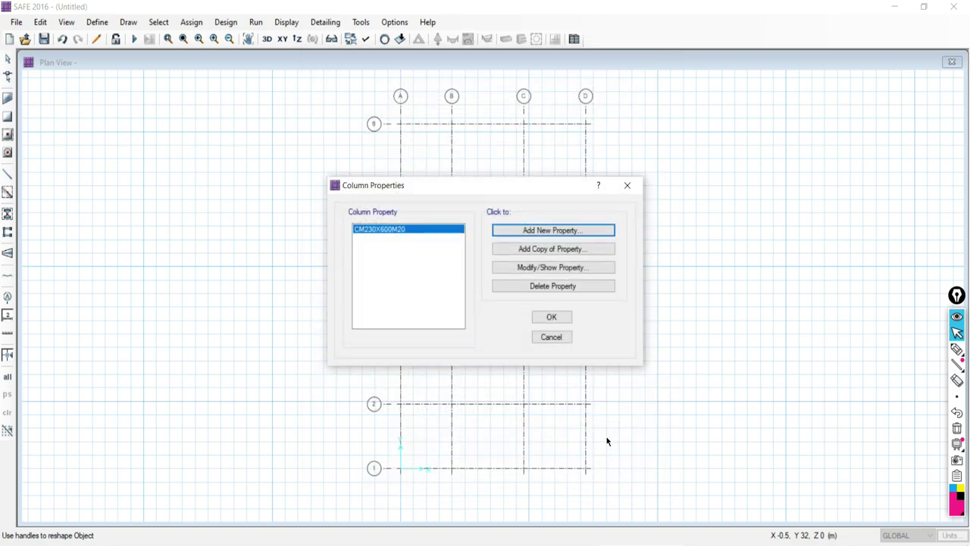
pyautogui.click(529, 251)
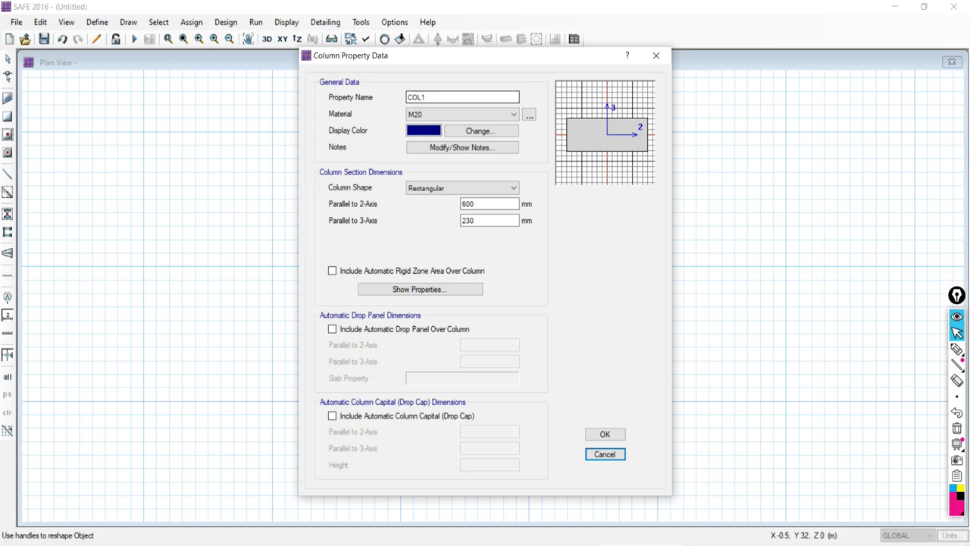
pyautogui.click(605, 455)
# Add a second column property named CM450X450M20 with M20 material.
pyautogui.click(558, 231)
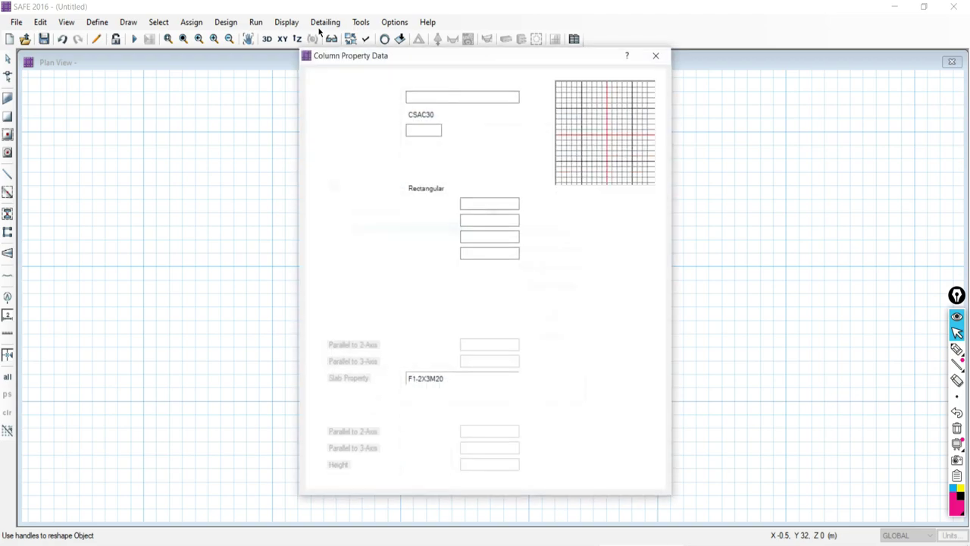
pyautogui.doubleClick(435, 97)
pyautogui.write('CM')
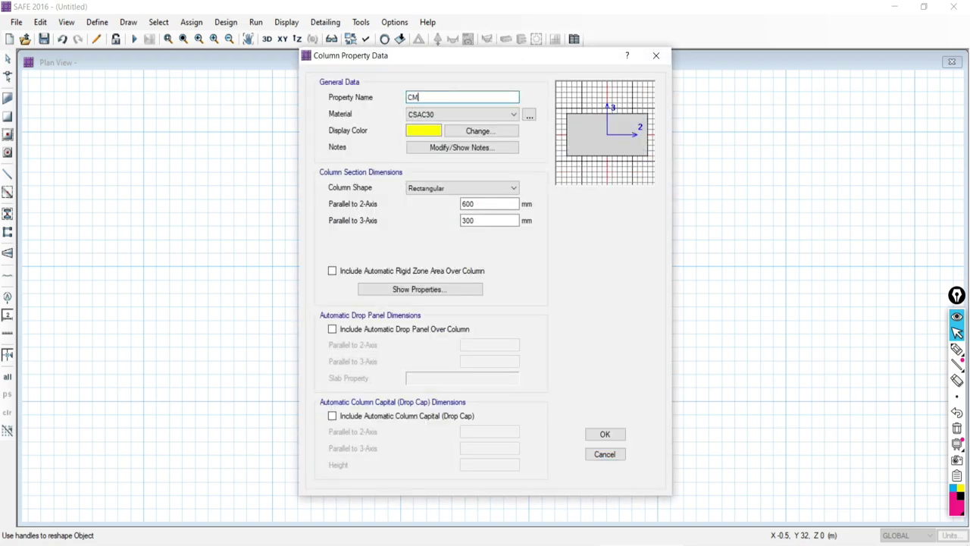
pyautogui.write('450X450M20')
pyautogui.click(426, 114)
pyautogui.click(422, 156)
# Set the CM450X450M20 section to 450 x 450 mm.
pyautogui.click(473, 203)
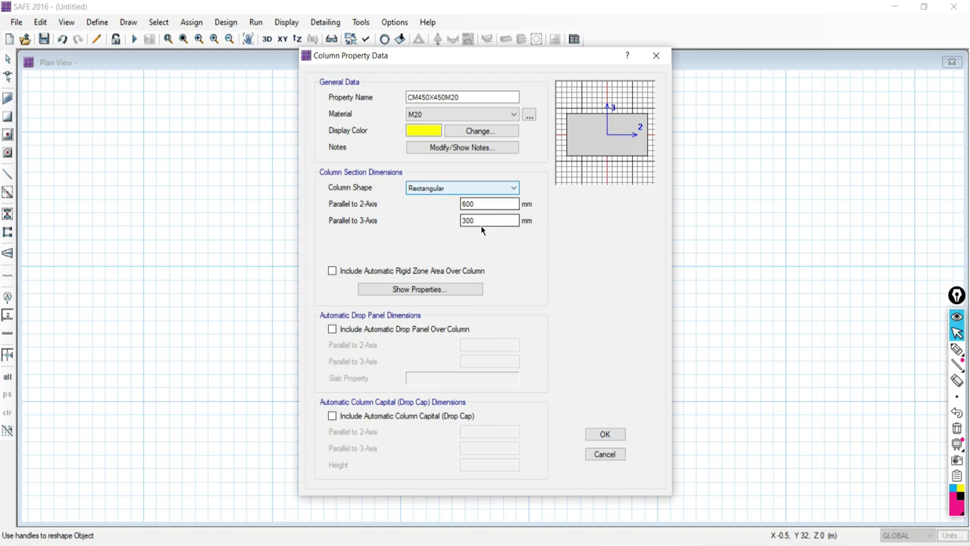
pyautogui.moveTo(479, 203); pyautogui.dragTo(439, 202)
pyautogui.write('450')
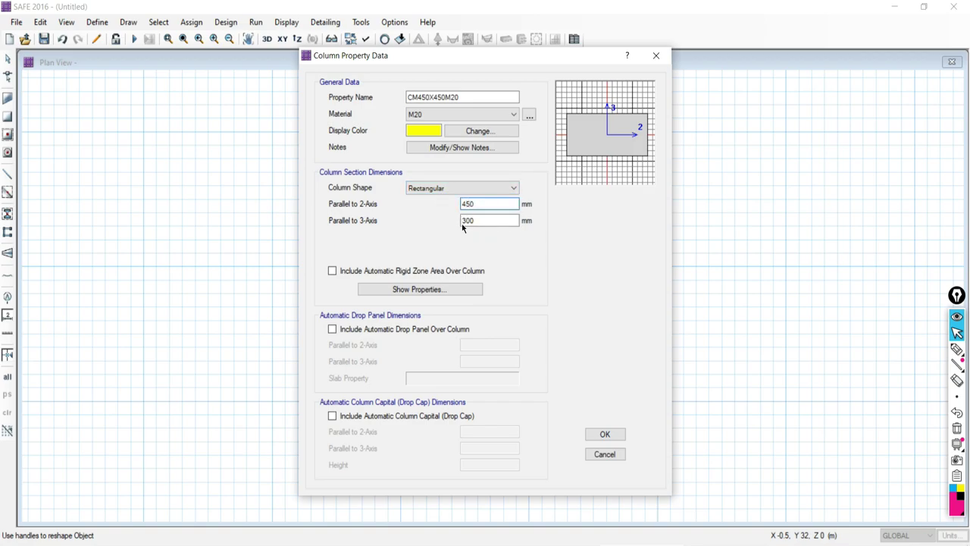
pyautogui.moveTo(492, 220); pyautogui.dragTo(430, 217)
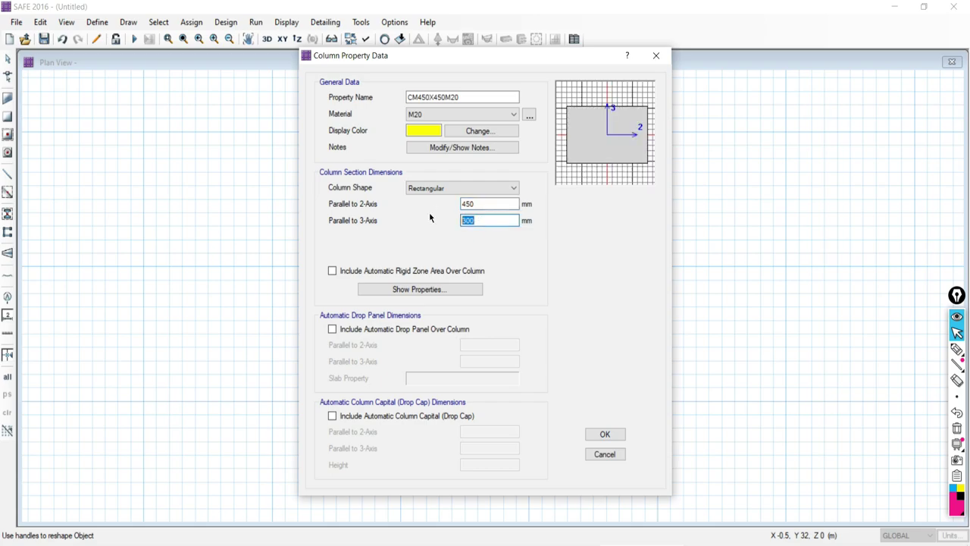
pyautogui.write('450')
# Color CM450X450M20 dark purple, save it, and accept both column properties.
pyautogui.click(421, 131)
pyautogui.click(454, 207)
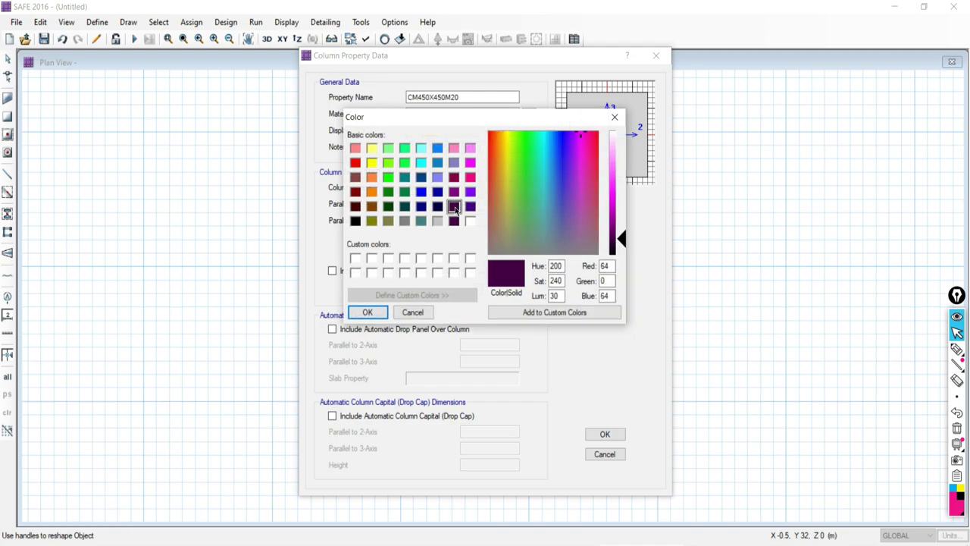
pyautogui.click(367, 313)
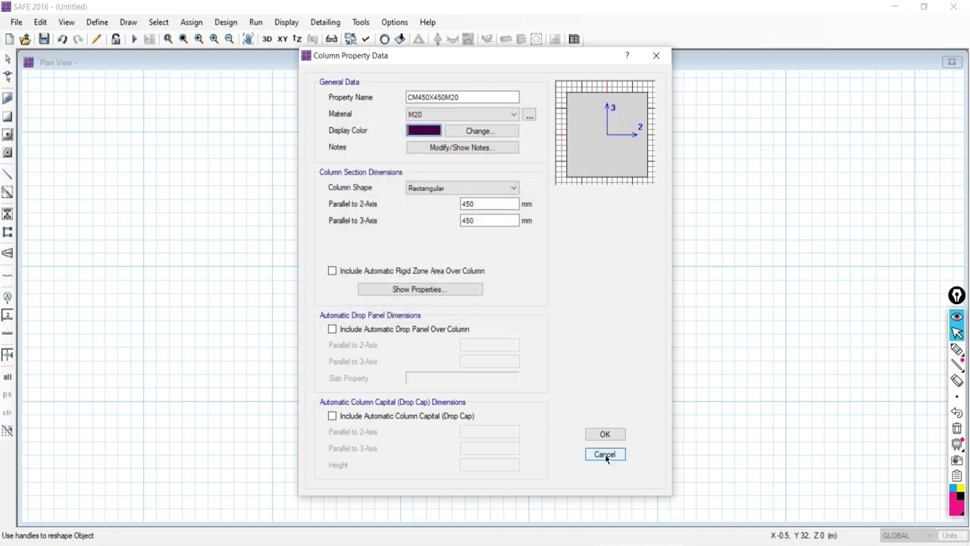
pyautogui.click(604, 434)
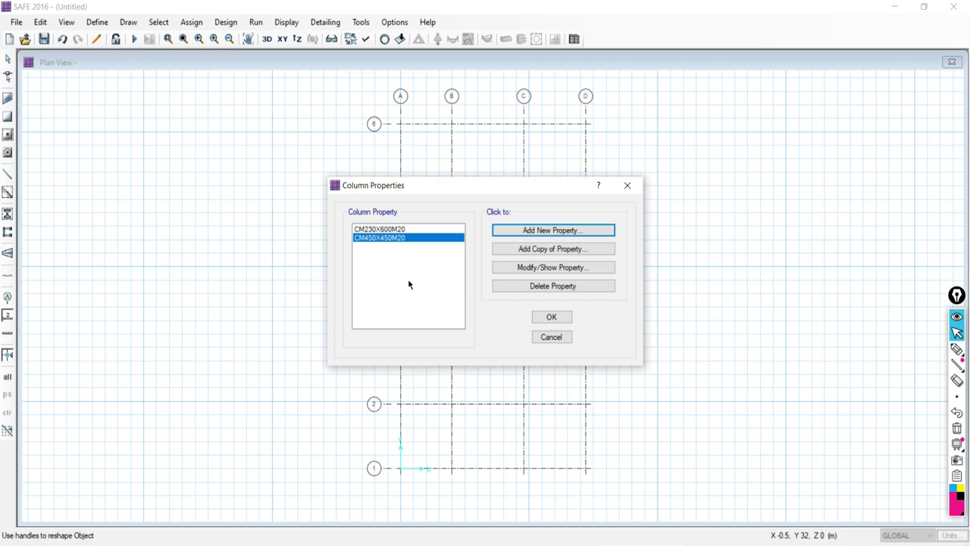
pyautogui.click(549, 318)
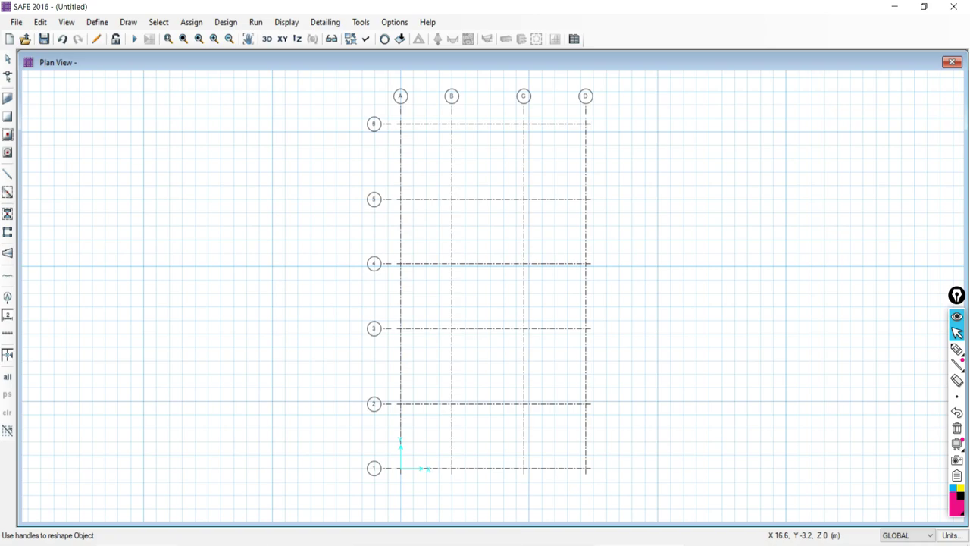
pyautogui.hotkey('alt', 'Tab')
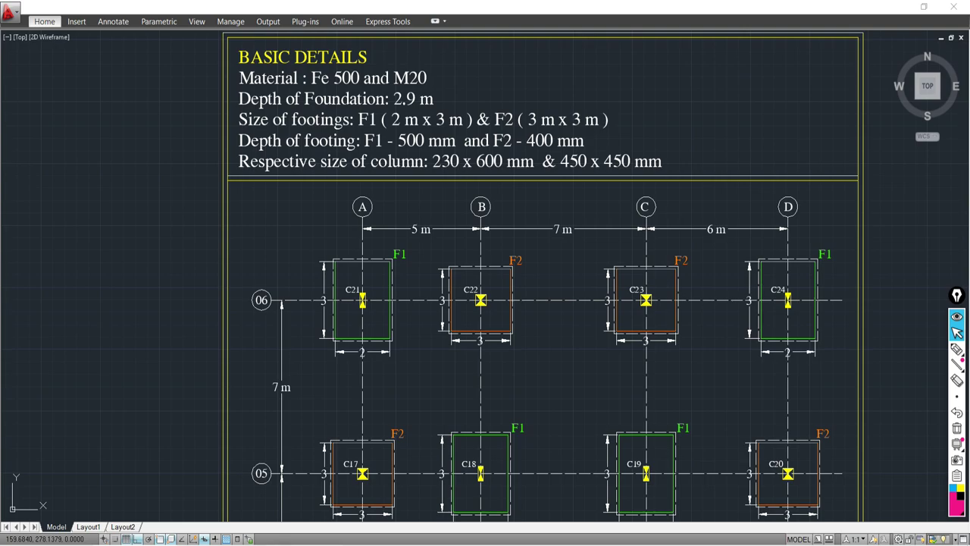
# Switch from the AutoCAD footing drawing to the Google Meet presenting window in Chrome.
pyautogui.hotkey('alt', 'Tab')
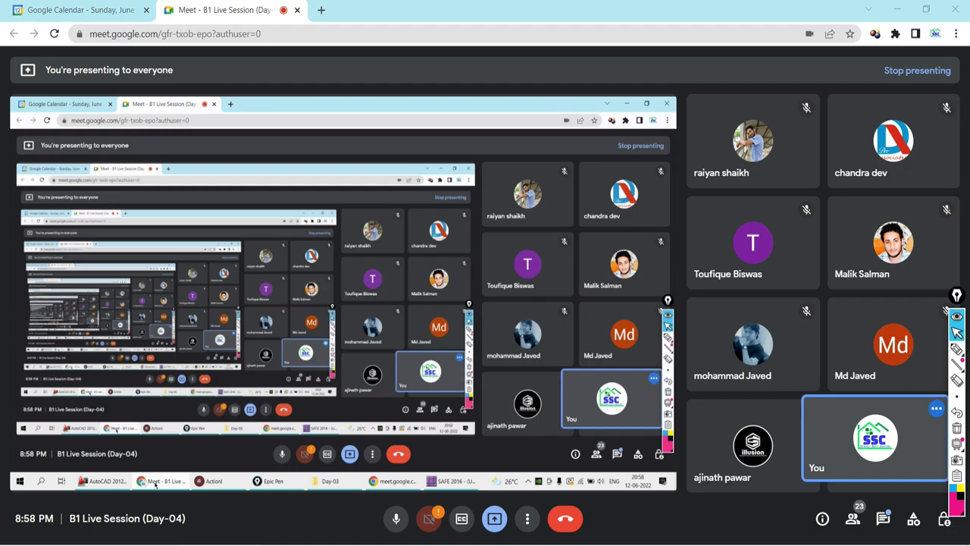
pyautogui.hotkey('alt', 'Tab')
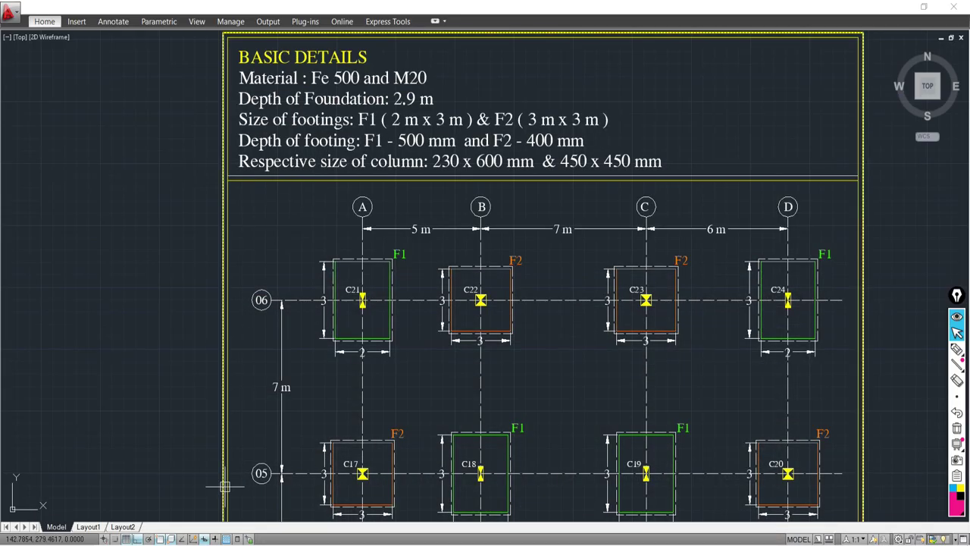
pyautogui.moveTo(641, 544)
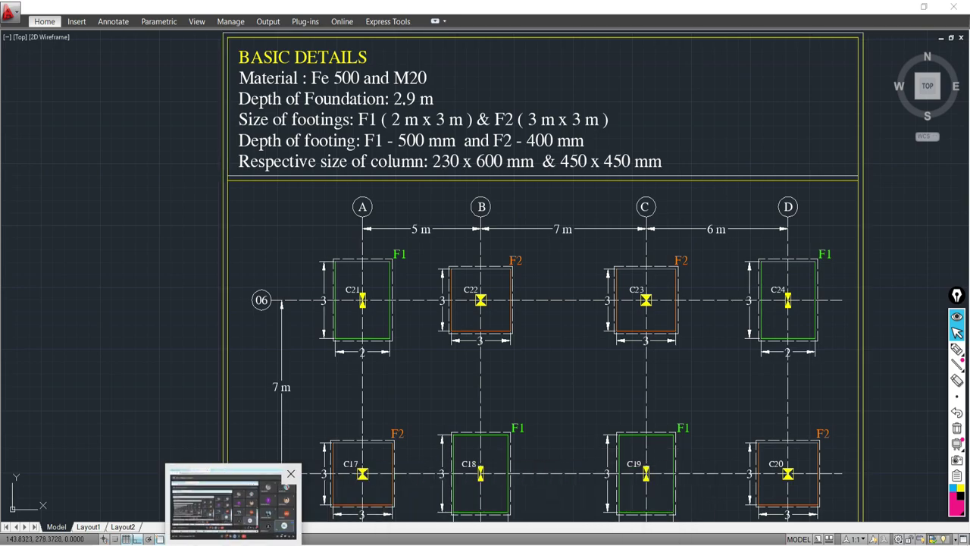
pyautogui.click(233, 542)
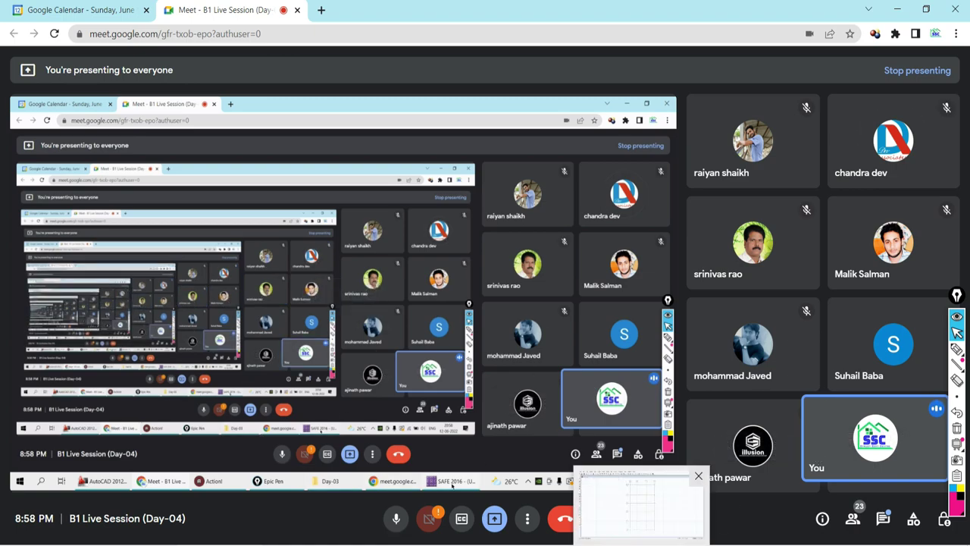
# Bring the SAFE 2016 plan view with grid A–D by 1–6 back to the front.
pyautogui.click(644, 506)
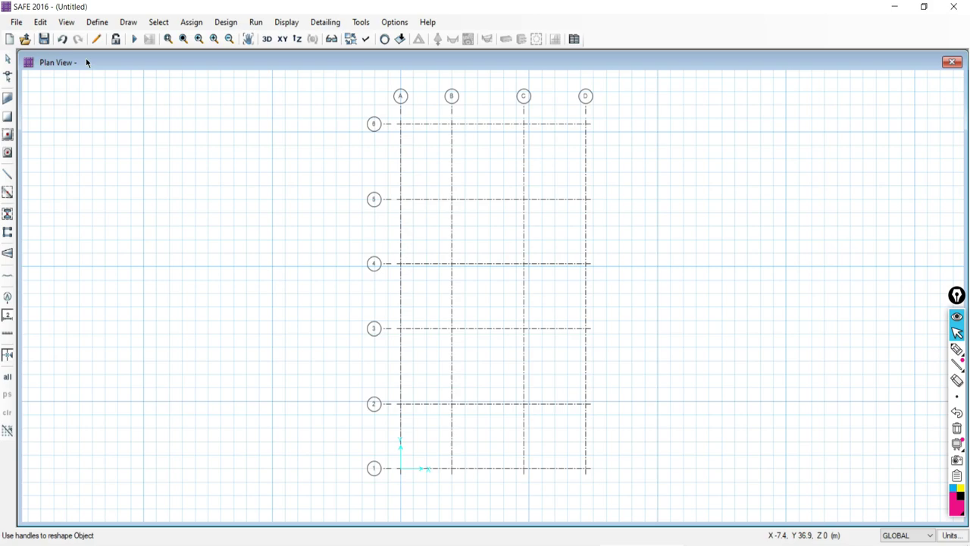
pyautogui.rightClick(142, 177)
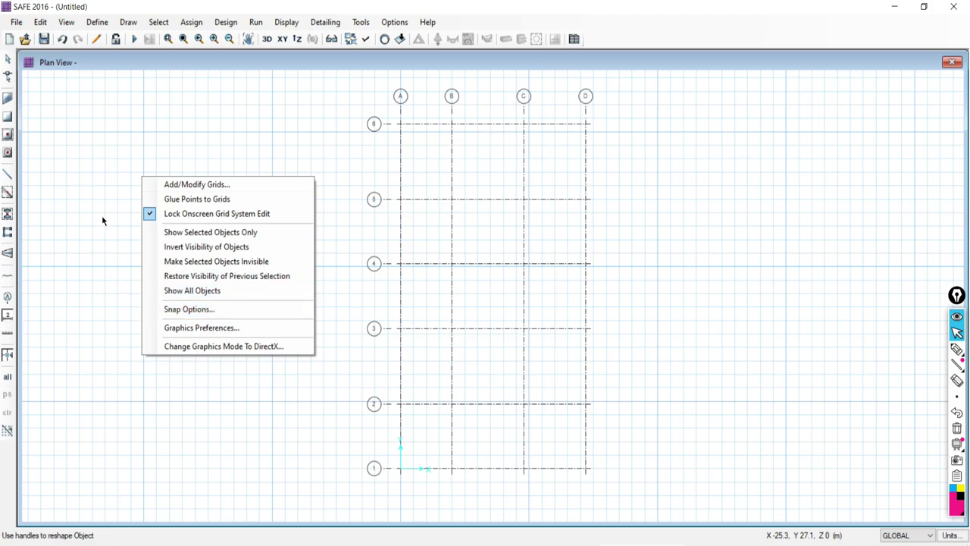
pyautogui.rightClick(141, 106)
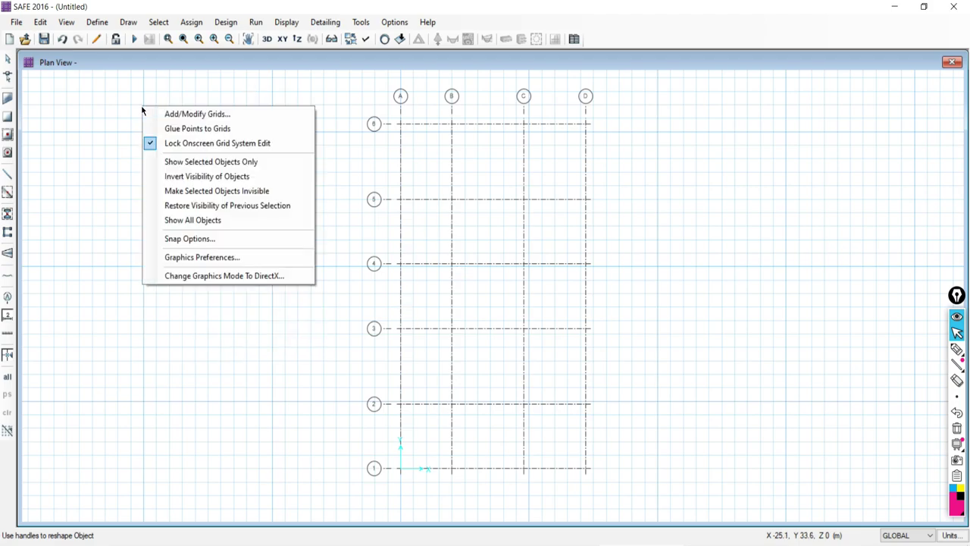
pyautogui.rightClick(66, 153)
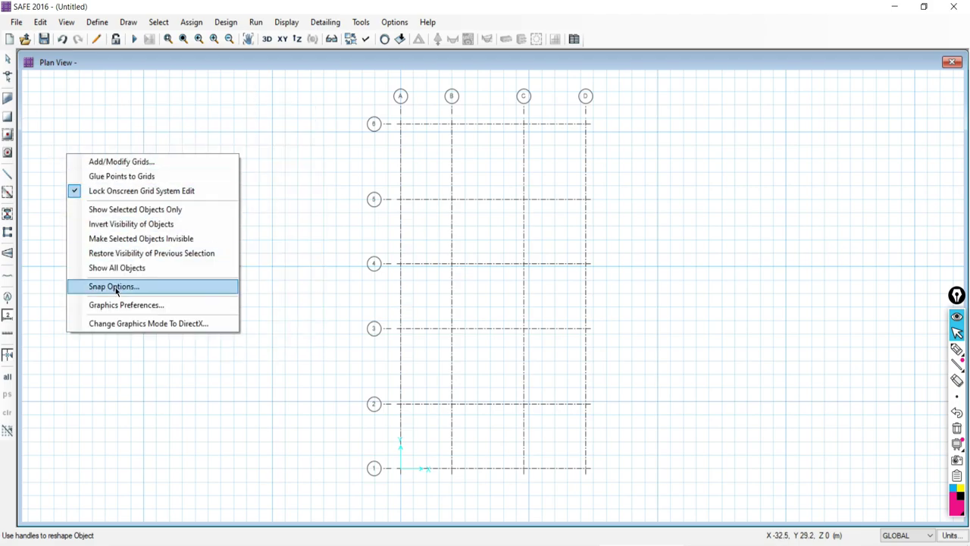
pyautogui.click(116, 288)
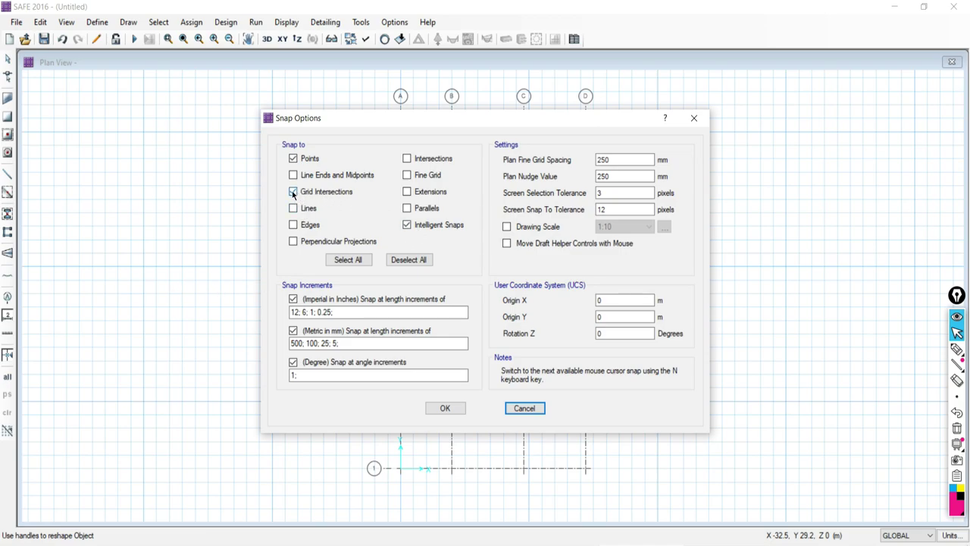
pyautogui.moveTo(412, 121); pyautogui.dragTo(711, 102)
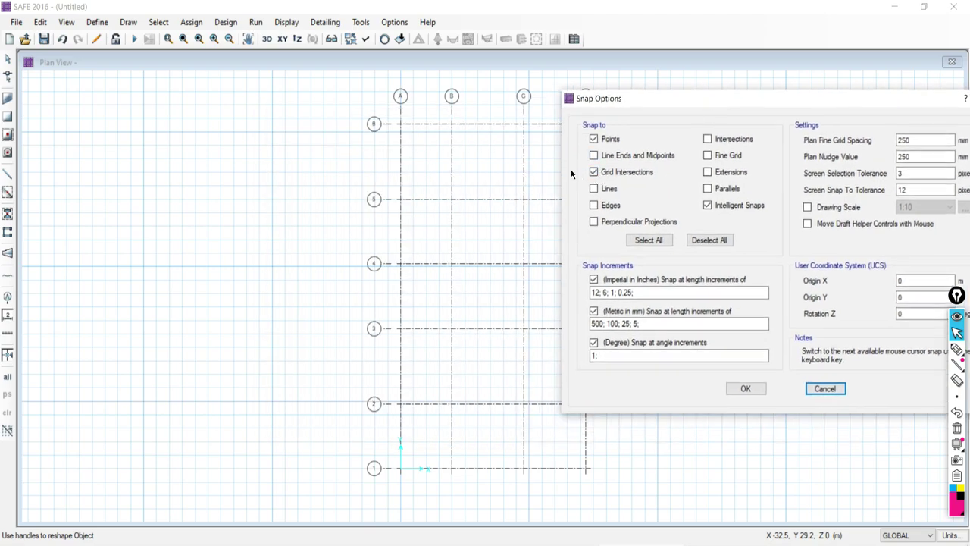
pyautogui.click(825, 389)
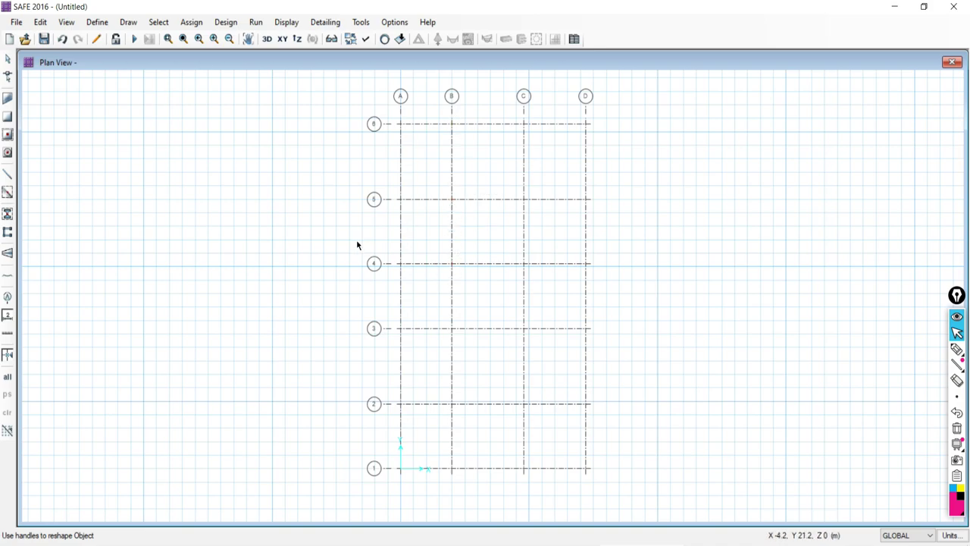
pyautogui.rightClick(135, 143)
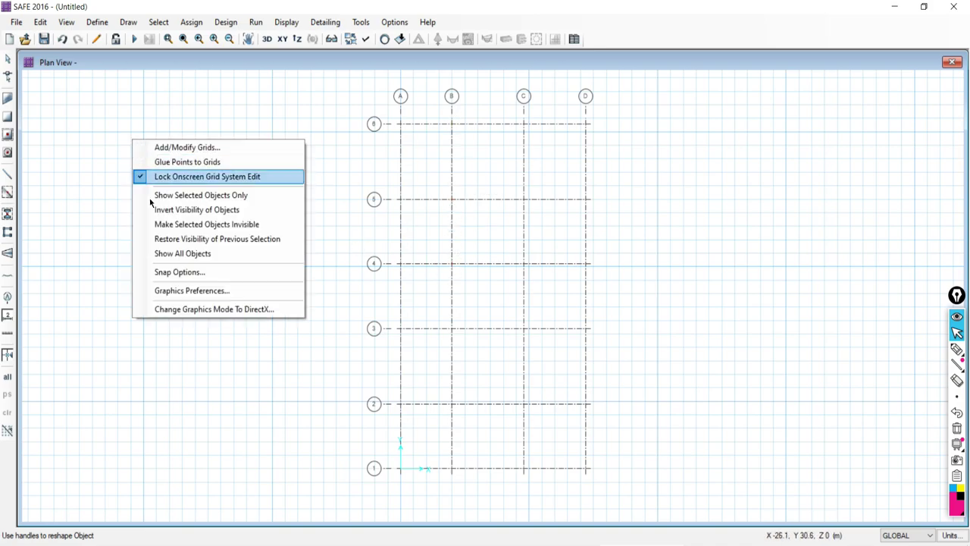
pyautogui.click(175, 272)
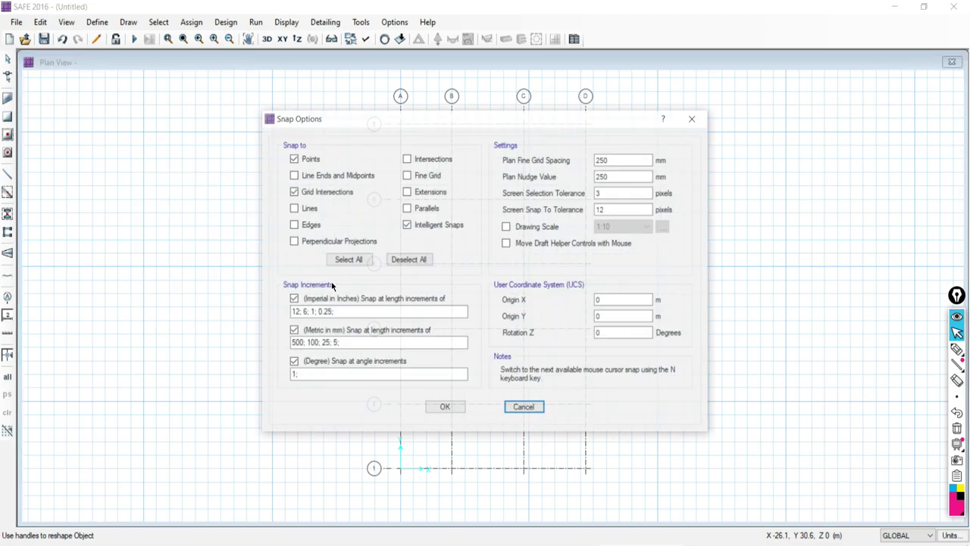
pyautogui.click(293, 192)
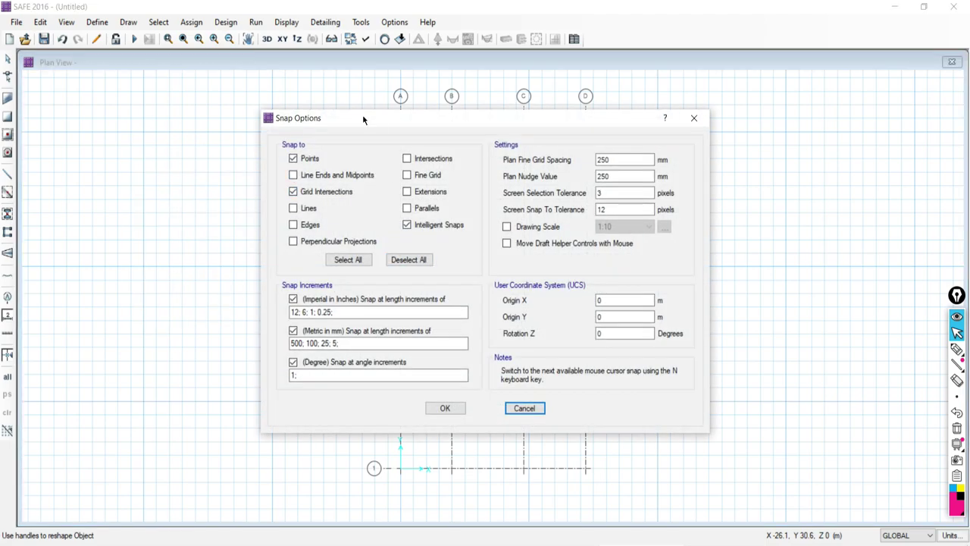
pyautogui.moveTo(364, 119); pyautogui.dragTo(582, 163)
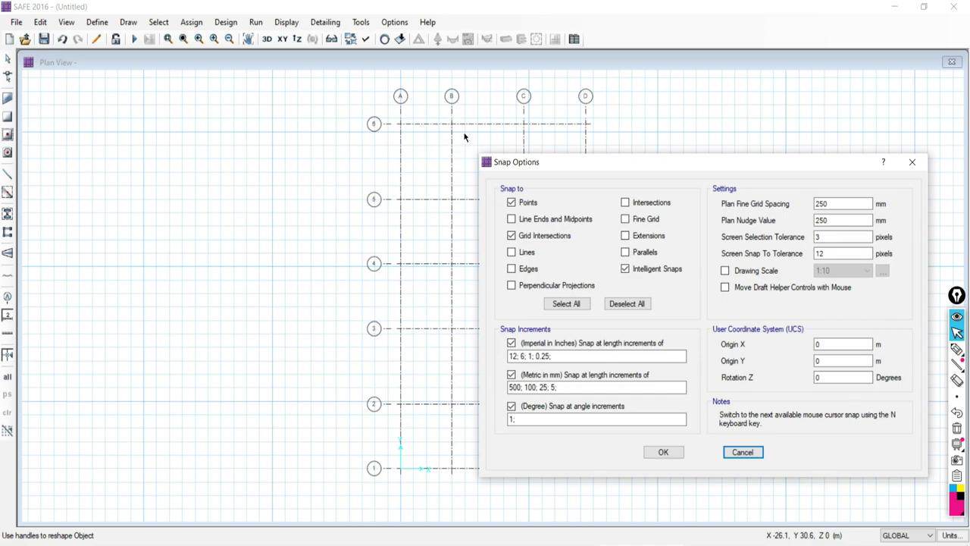
pyautogui.click(522, 236)
pyautogui.click(663, 453)
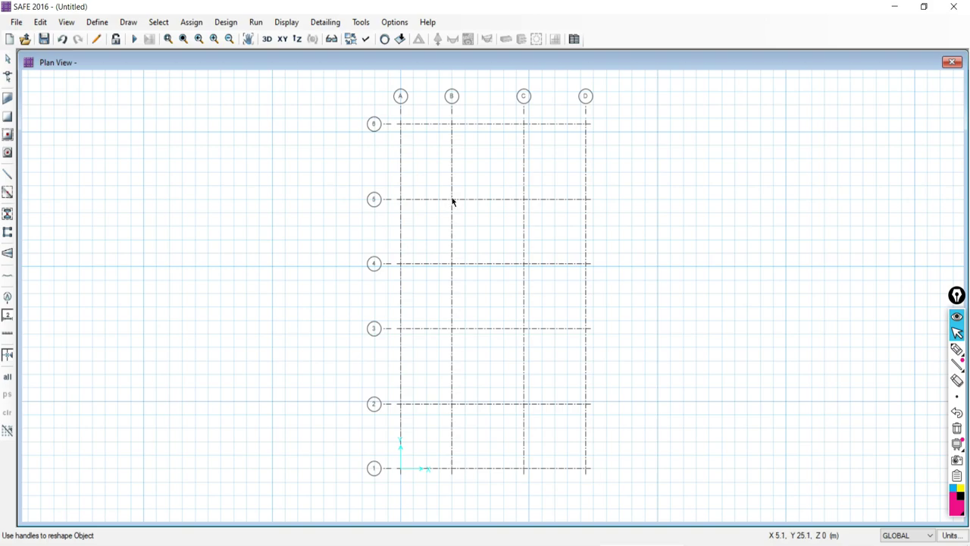
# Turn snapping to grid intersections back on in Snap Options.
pyautogui.rightClick(264, 159)
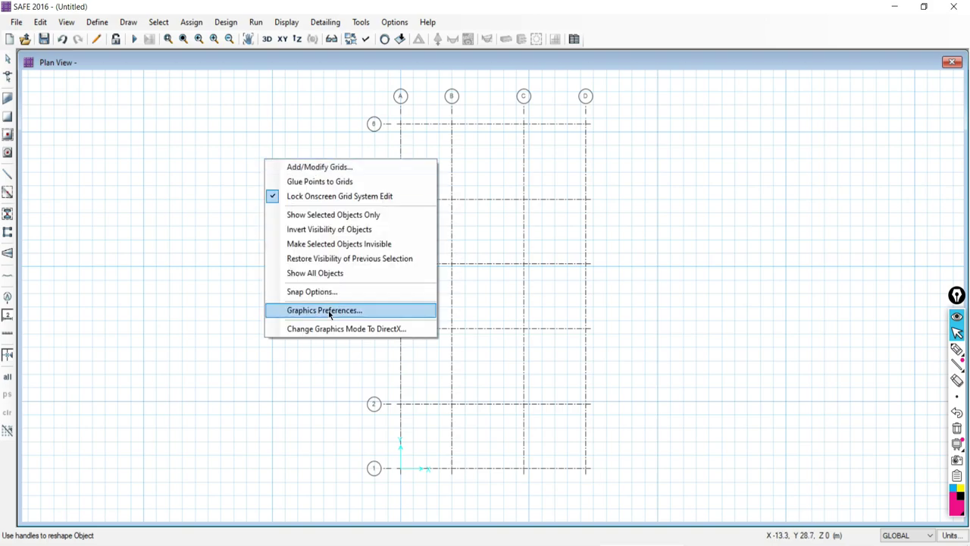
pyautogui.click(314, 293)
pyautogui.click(296, 191)
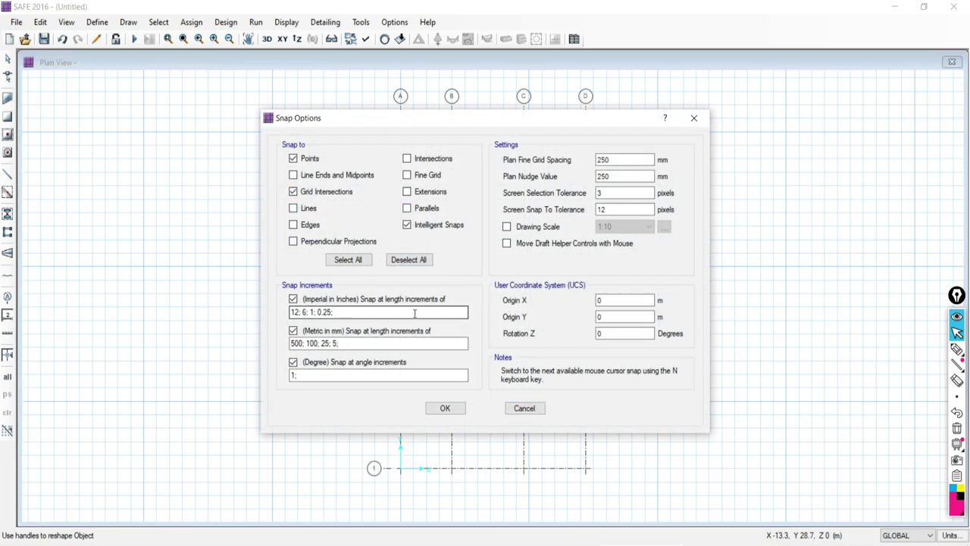
pyautogui.click(425, 409)
# Enable line-end and midpoint snapping, then test it with a cancelled line.
pyautogui.rightClick(199, 162)
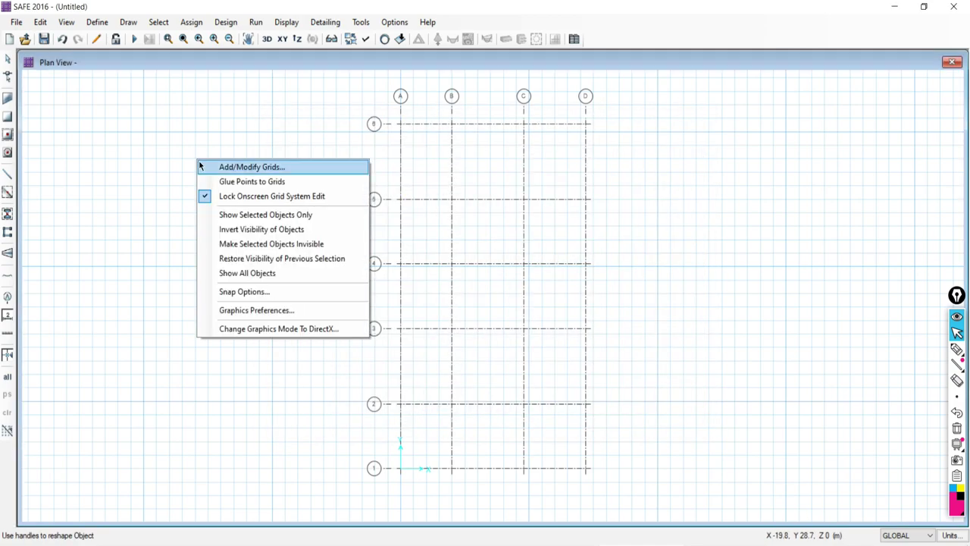
pyautogui.click(240, 291)
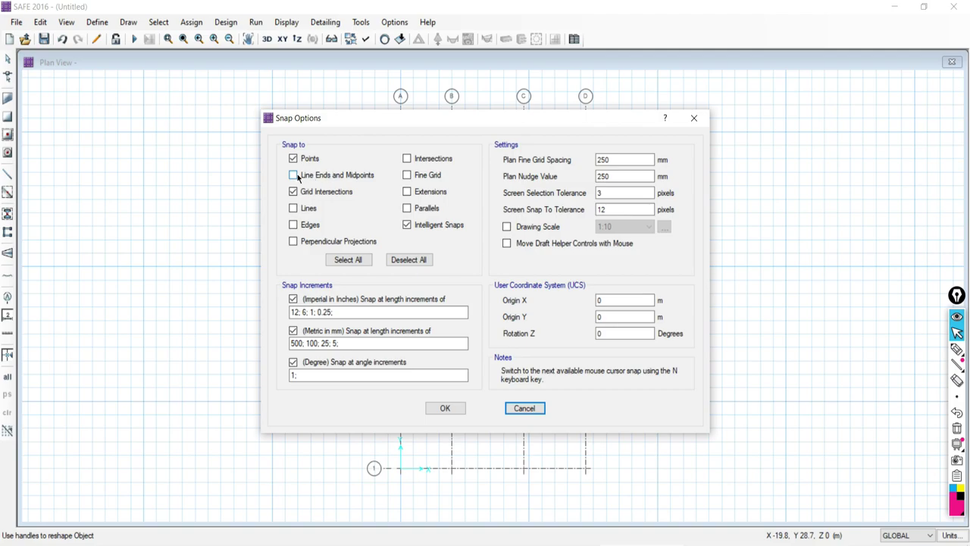
pyautogui.click(293, 175)
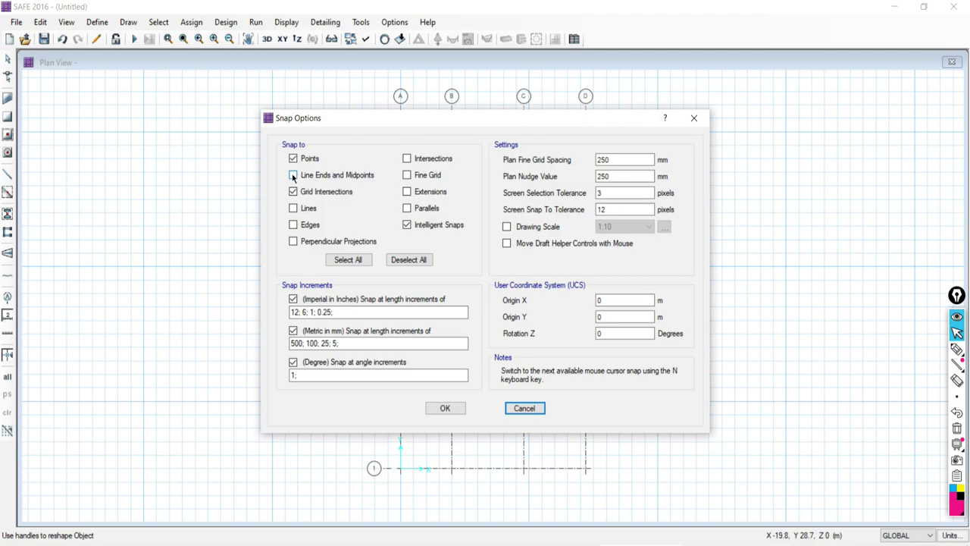
pyautogui.click(445, 407)
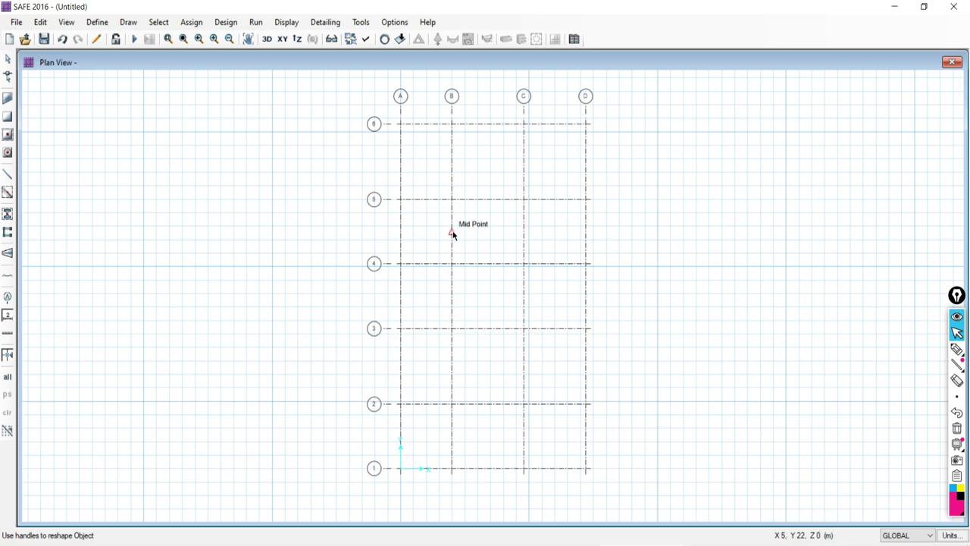
pyautogui.click(487, 329)
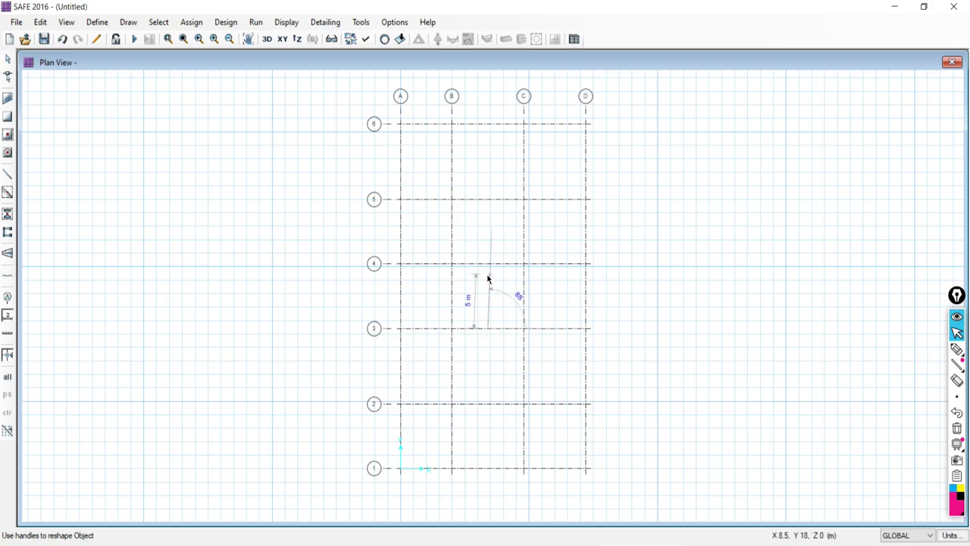
pyautogui.press('Escape')
# Enable snapping to parallels and perpendicular projections in Snap Options.
pyautogui.rightClick(156, 190)
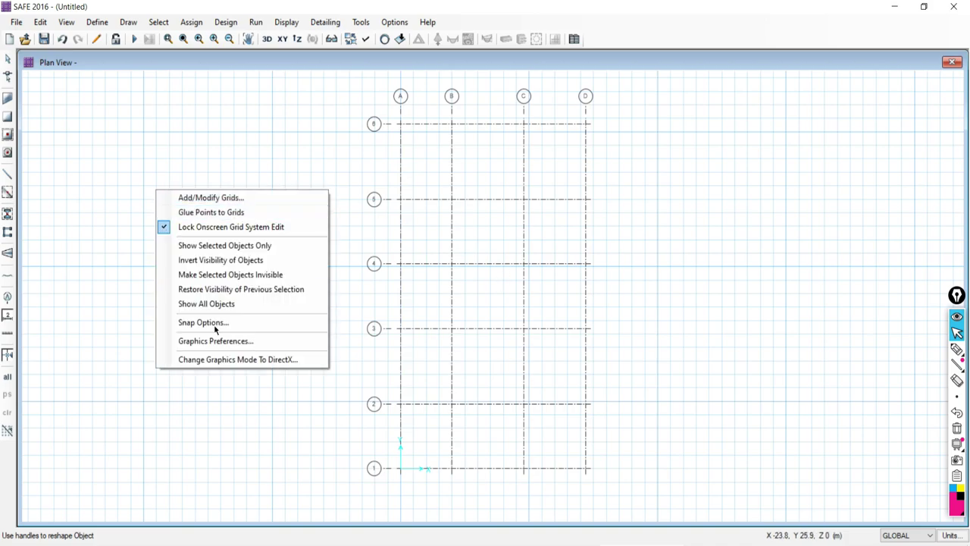
pyautogui.click(217, 324)
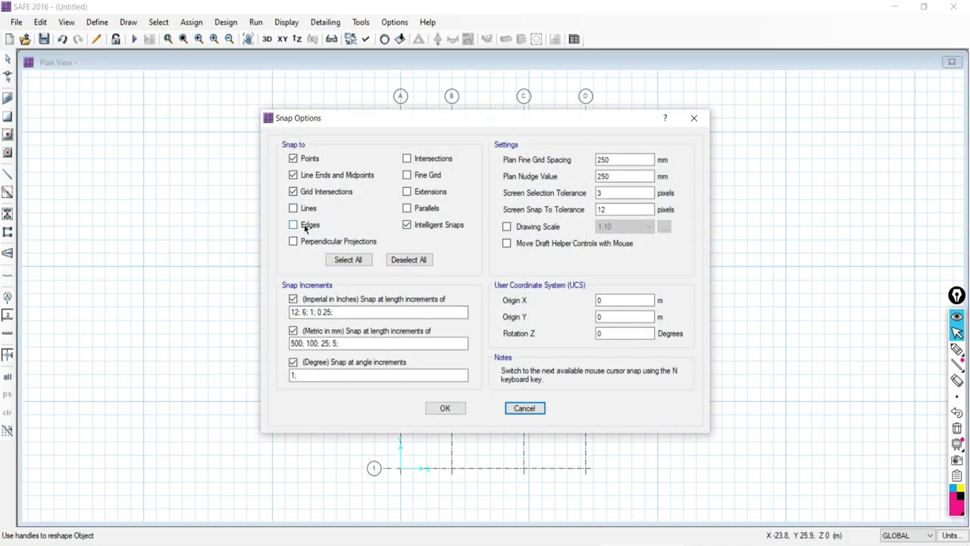
pyautogui.click(407, 210)
pyautogui.moveTo(418, 118); pyautogui.dragTo(630, 139)
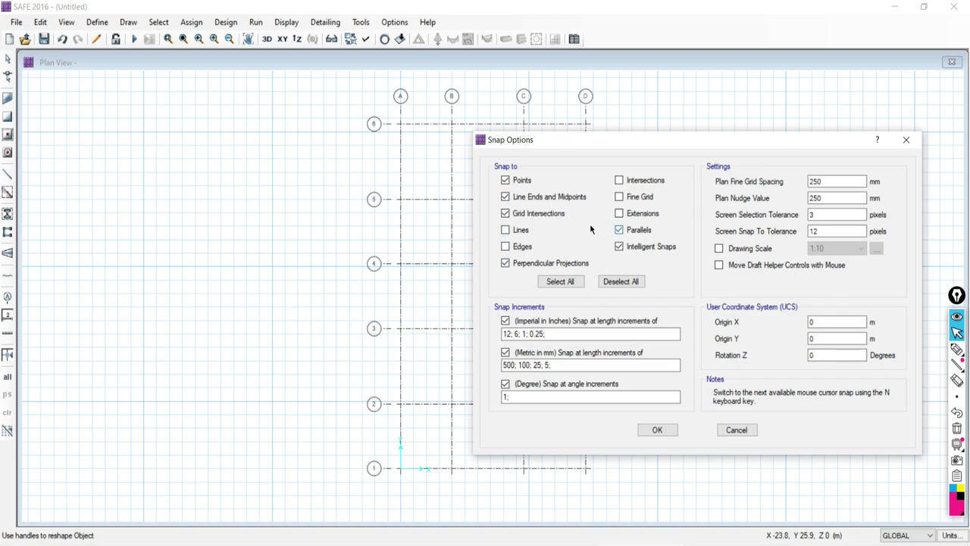
pyautogui.click(654, 429)
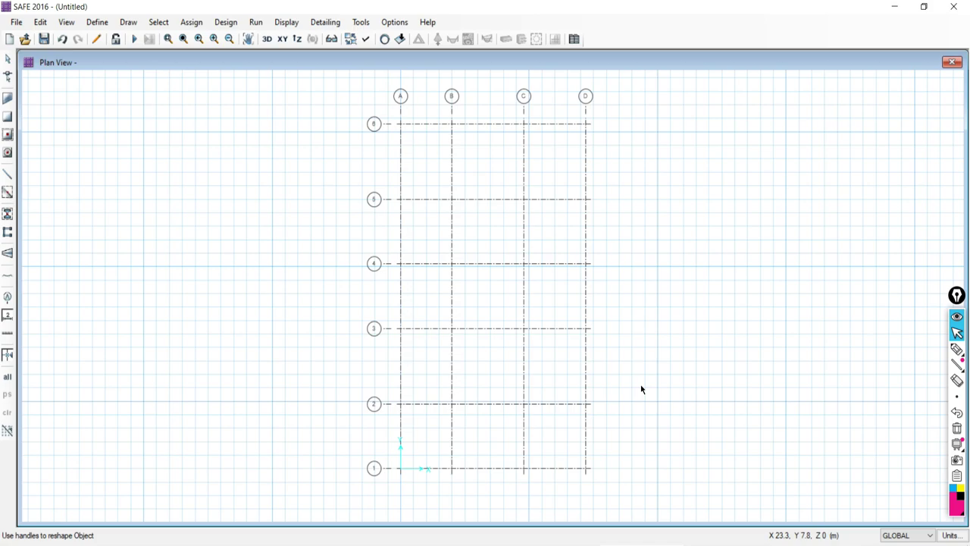
# Reopen Snap Options to review the enabled snap settings.
pyautogui.rightClick(101, 197)
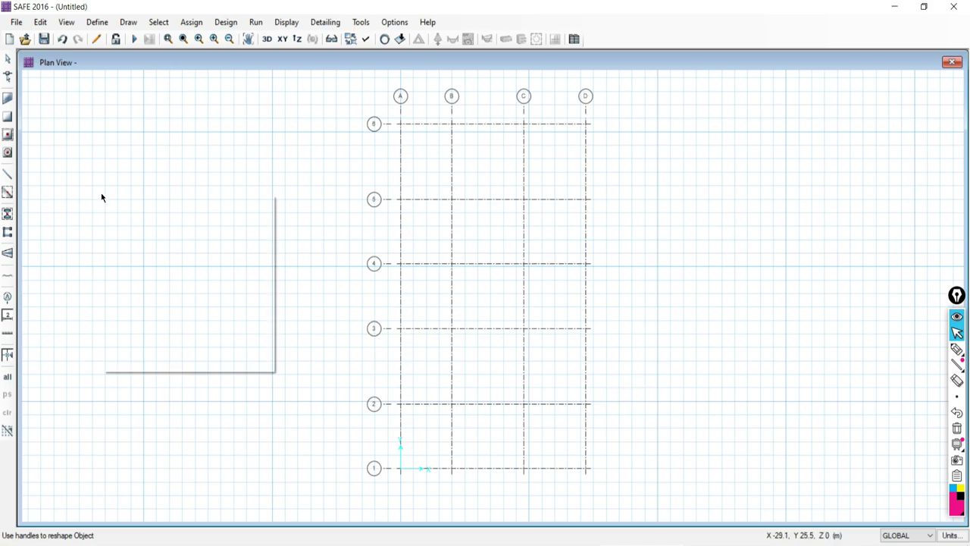
pyautogui.rightClick(287, 131)
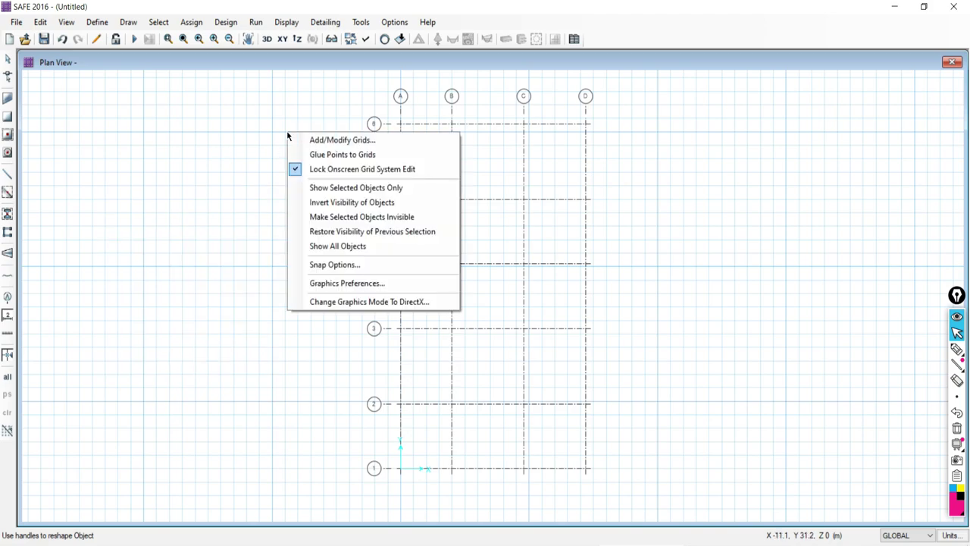
pyautogui.click(323, 265)
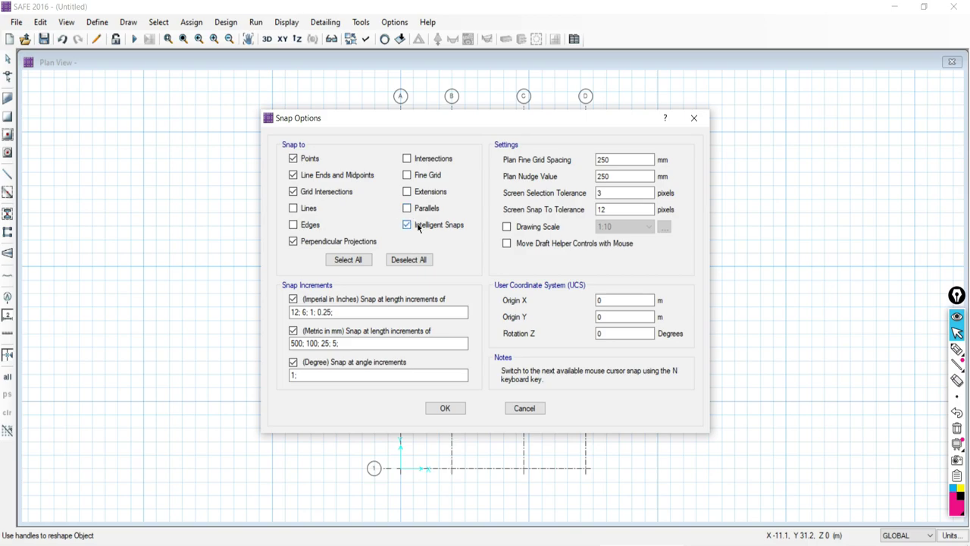
# Confirm the snap options to return to the A–D / 1–6 grid plan.
pyautogui.click(440, 409)
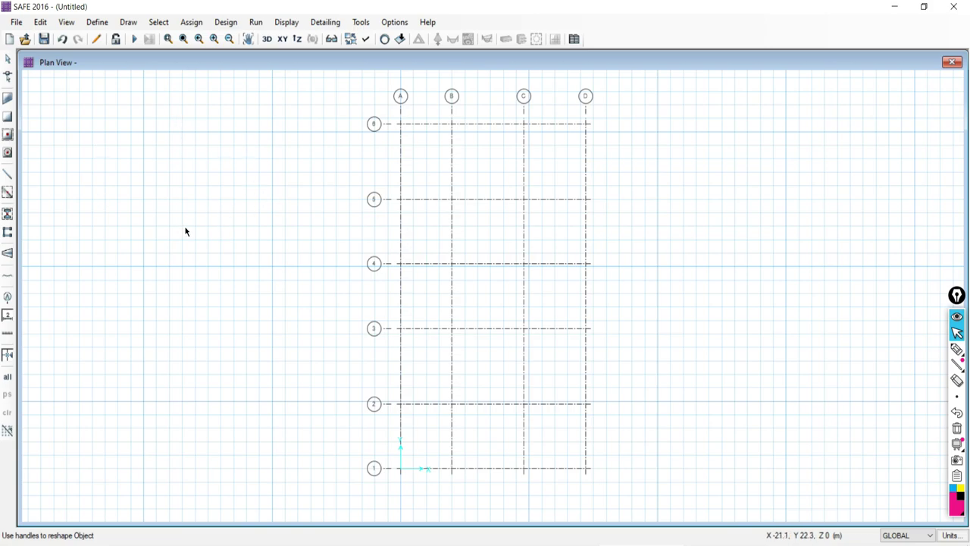
pyautogui.click(956, 349)
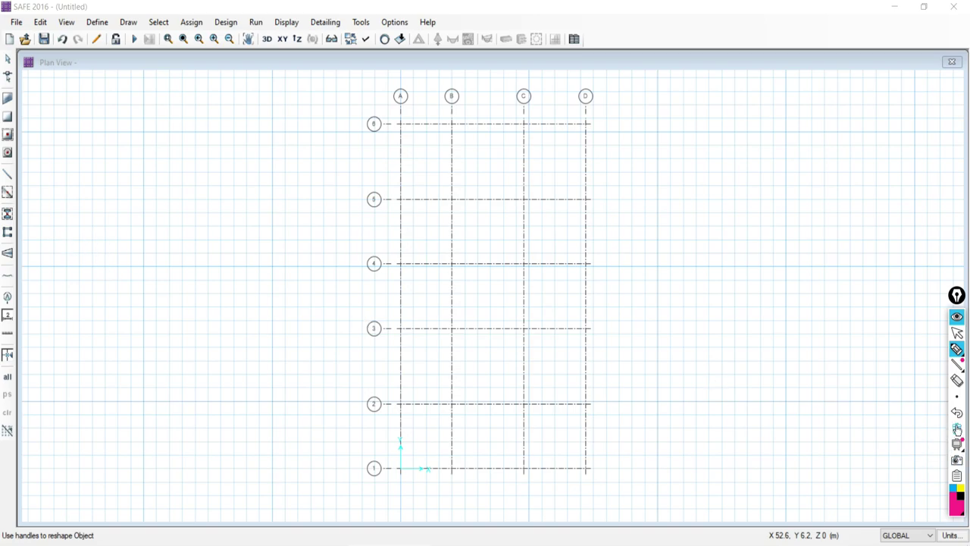
# Turn on Draw Points mode from the Draw menu and close its properties panel.
pyautogui.click(957, 332)
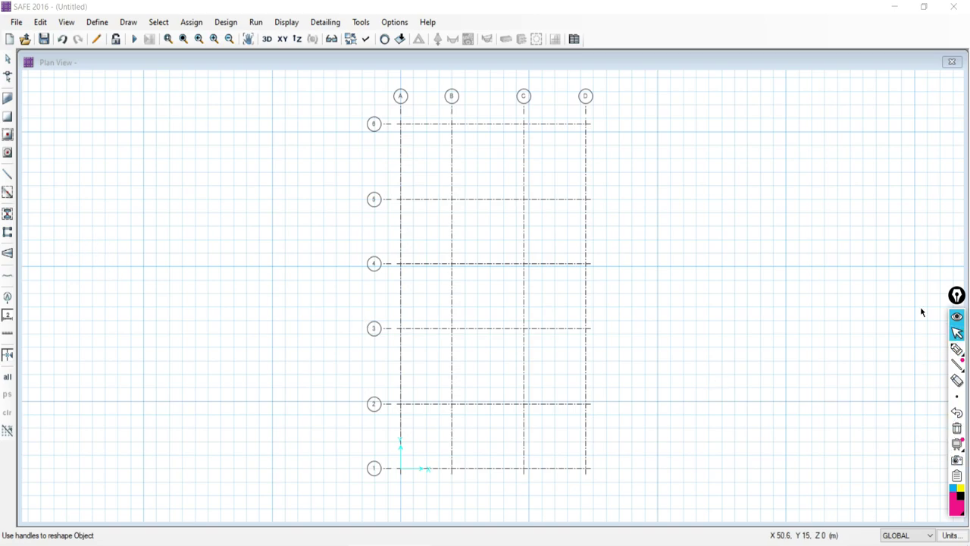
pyautogui.click(131, 24)
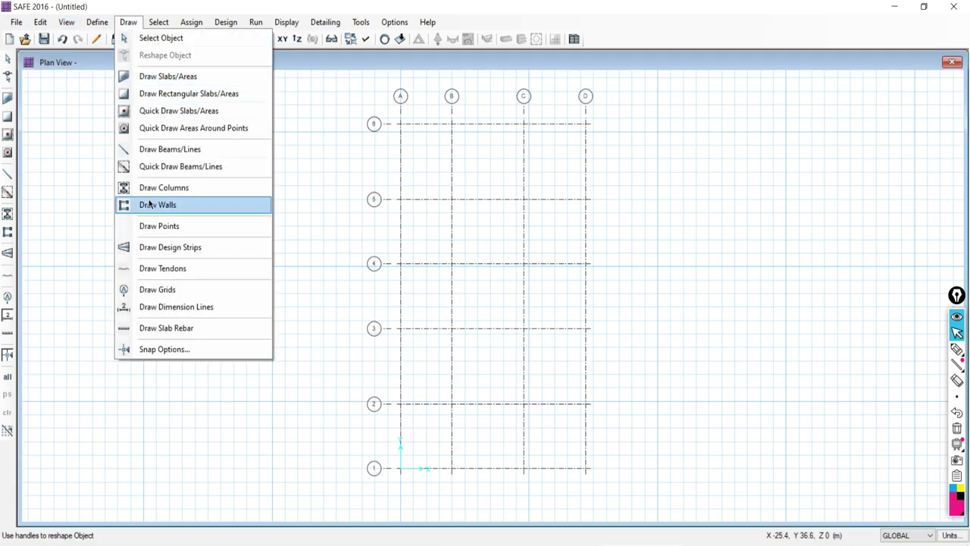
pyautogui.click(147, 225)
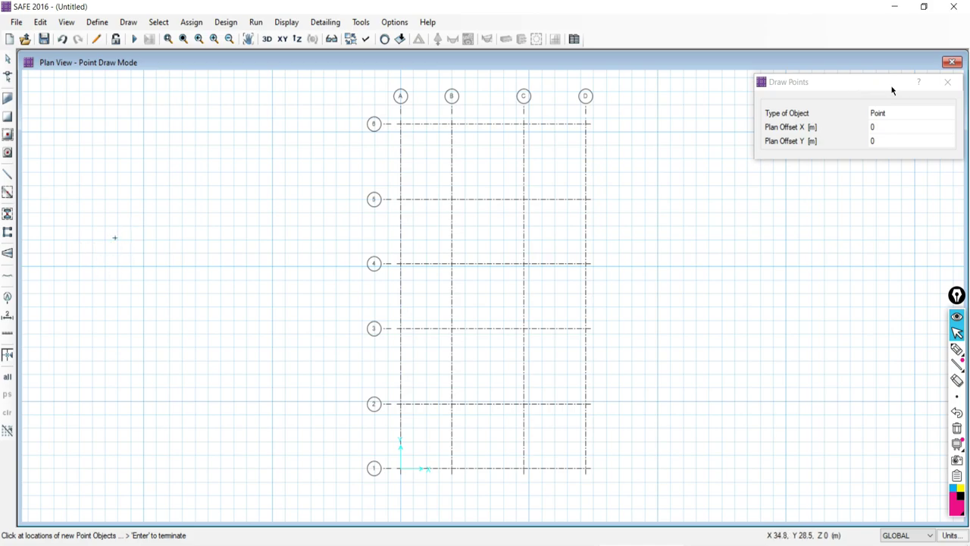
pyautogui.click(948, 82)
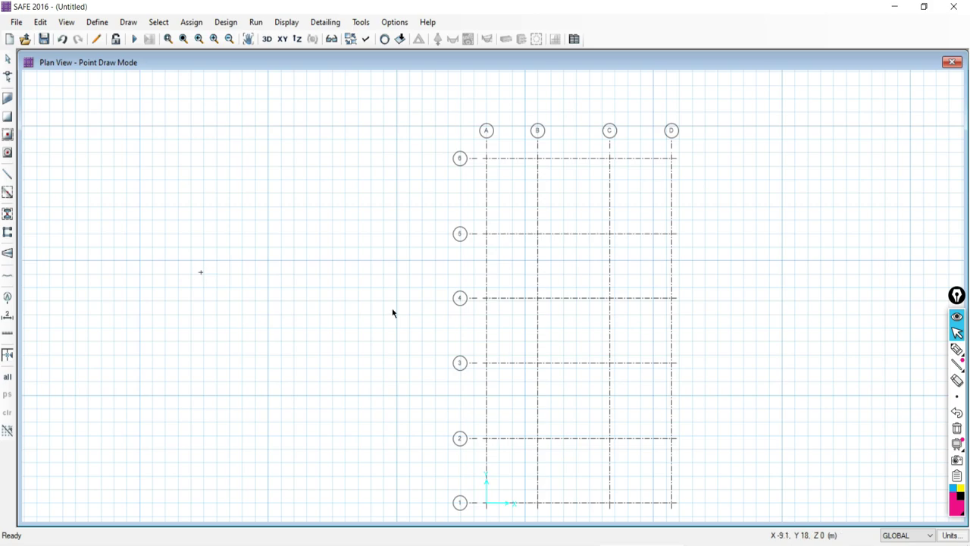
pyautogui.click(956, 349)
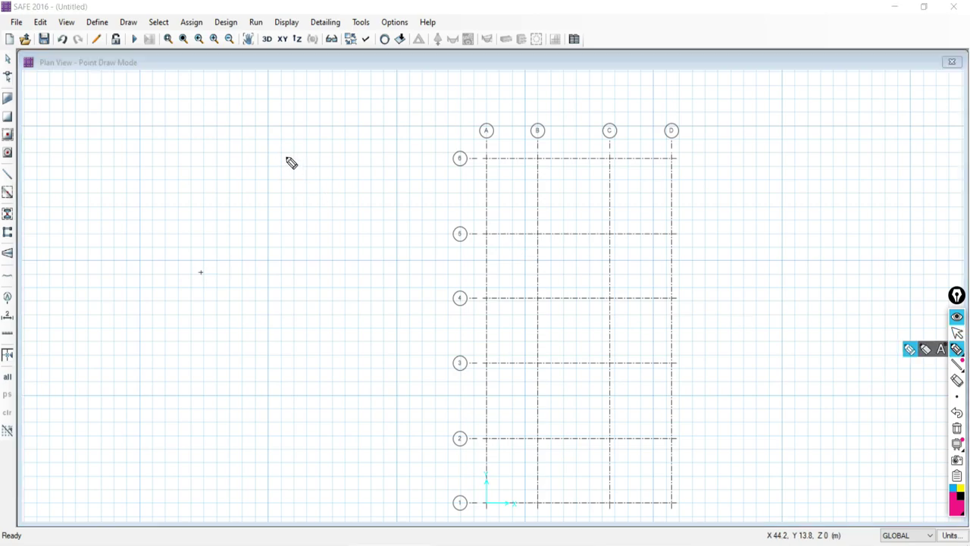
# Handwrite an underlined '2 x 2' note beside the grid, then start drawing F1-2X3M20 slab areas.
pyautogui.moveTo(288, 156)
pyautogui.mouseDown()
pyautogui.moveTo(321, 168)
pyautogui.moveTo(326, 182)
pyautogui.moveTo(363, 178)
pyautogui.mouseUp()
pyautogui.moveTo(359, 159)
pyautogui.mouseDown()
pyautogui.moveTo(348, 173)
pyautogui.moveTo(402, 184)
pyautogui.mouseUp()
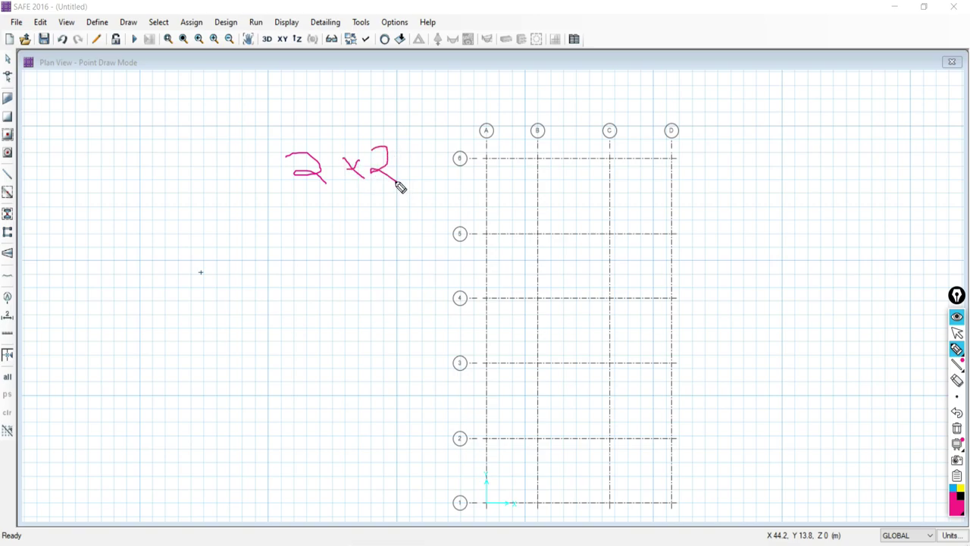
pyautogui.moveTo(301, 211); pyautogui.dragTo(391, 206)
pyautogui.moveTo(310, 220); pyautogui.dragTo(395, 216)
pyautogui.click(957, 333)
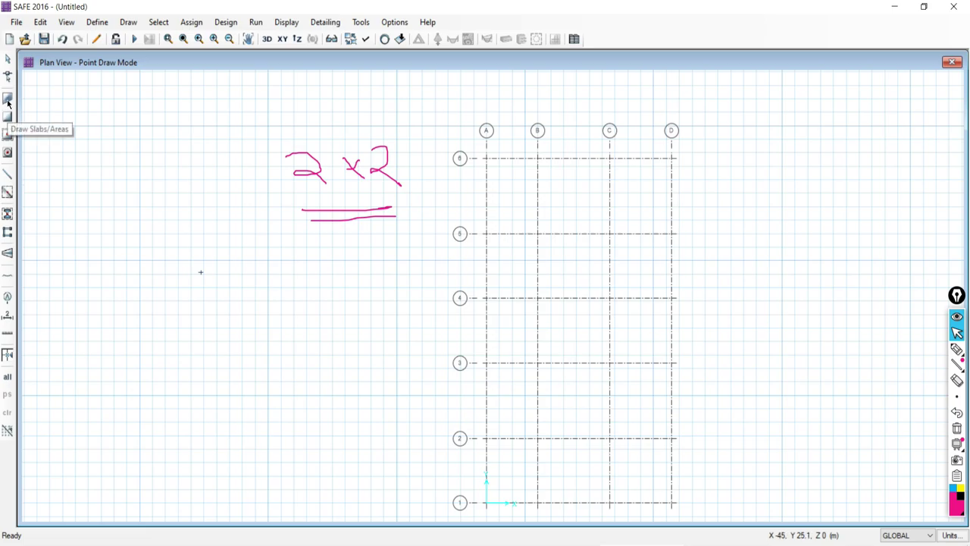
pyautogui.click(7, 100)
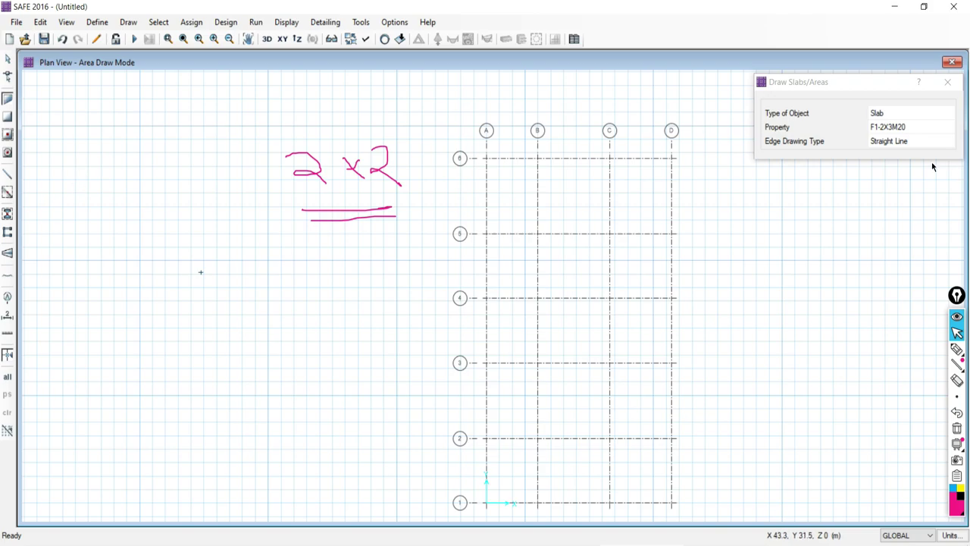
# Place four point objects to the left of the grid with Draw Points.
pyautogui.click(945, 89)
pyautogui.click(128, 22)
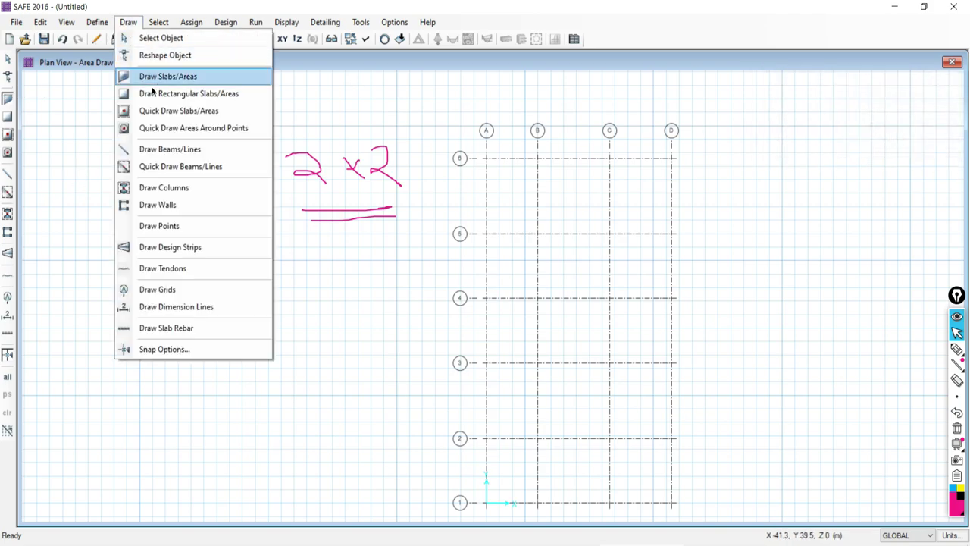
pyautogui.click(151, 225)
pyautogui.click(306, 317)
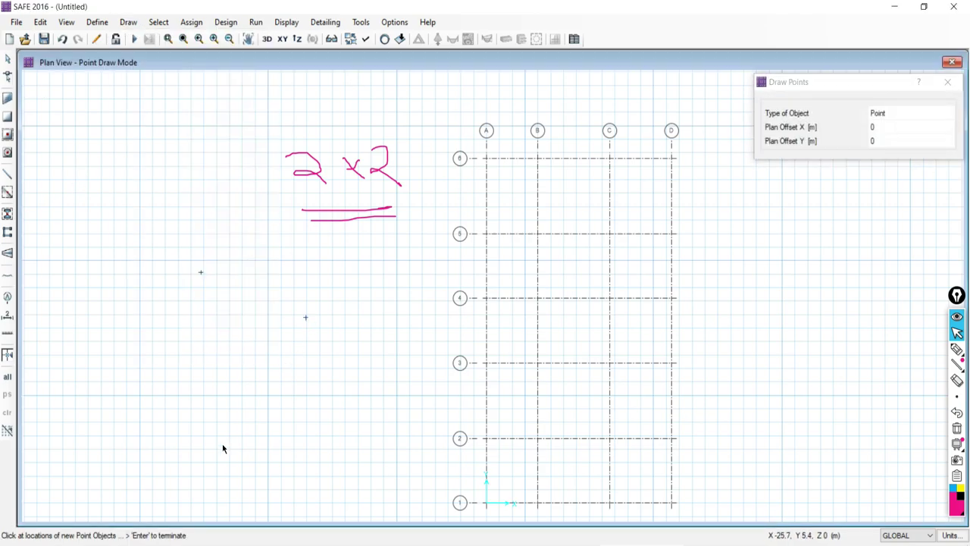
pyautogui.click(222, 444)
pyautogui.click(115, 393)
pyautogui.click(71, 211)
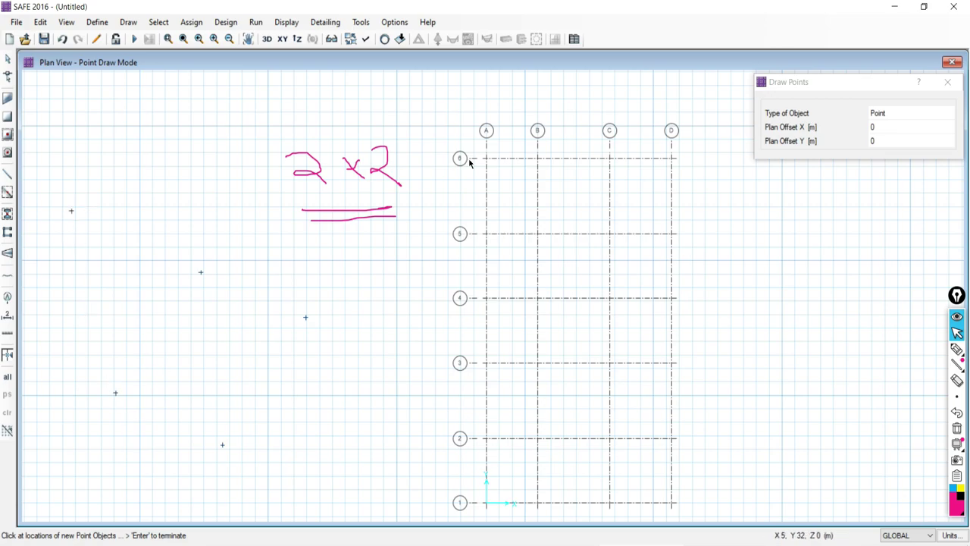
pyautogui.click(7, 63)
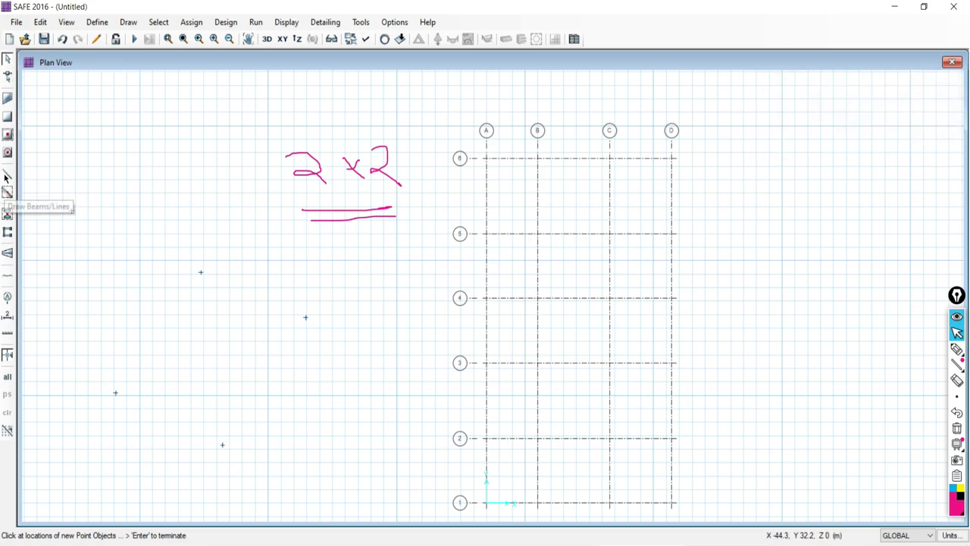
# Draw a straight-edged F1-2X3M20 slab area through the points, closing it at the first corner.
pyautogui.click(7, 117)
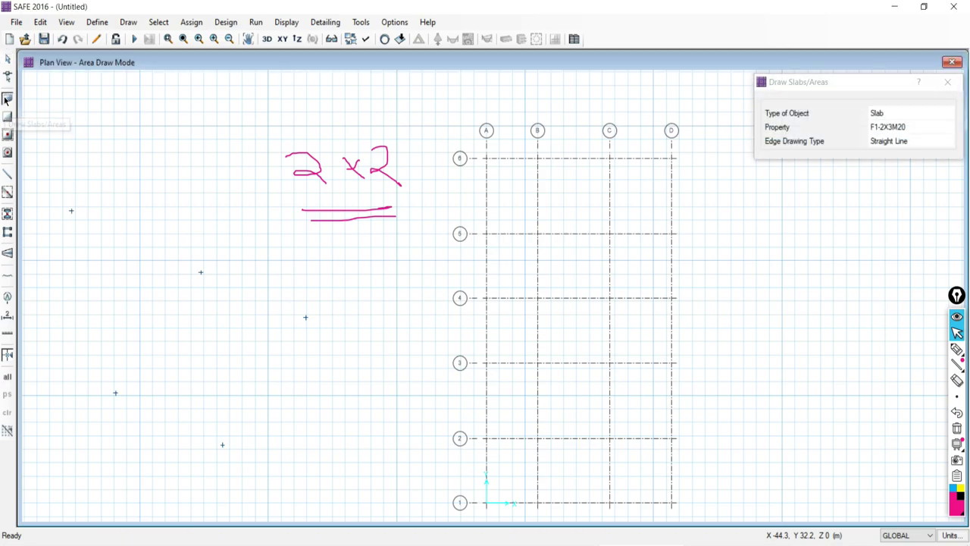
pyautogui.click(912, 143)
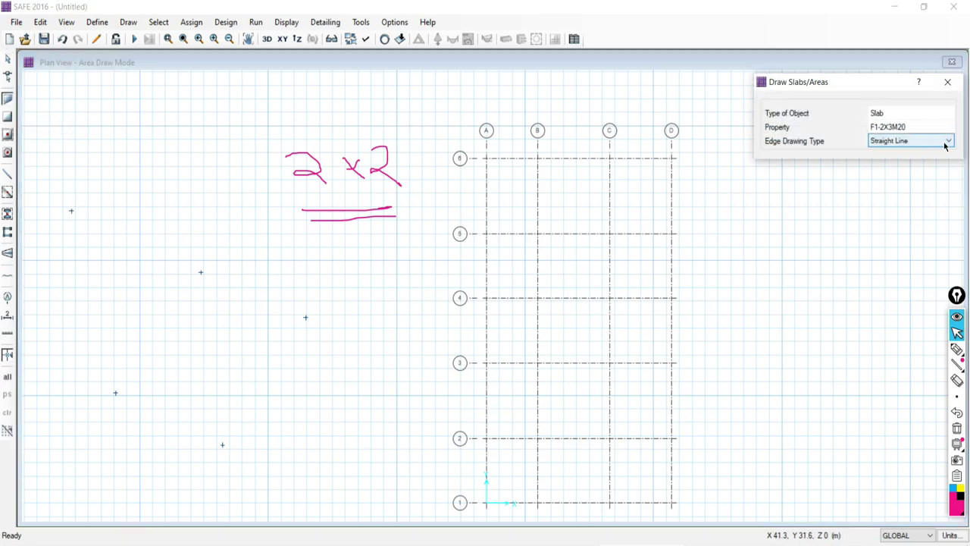
pyautogui.click(946, 142)
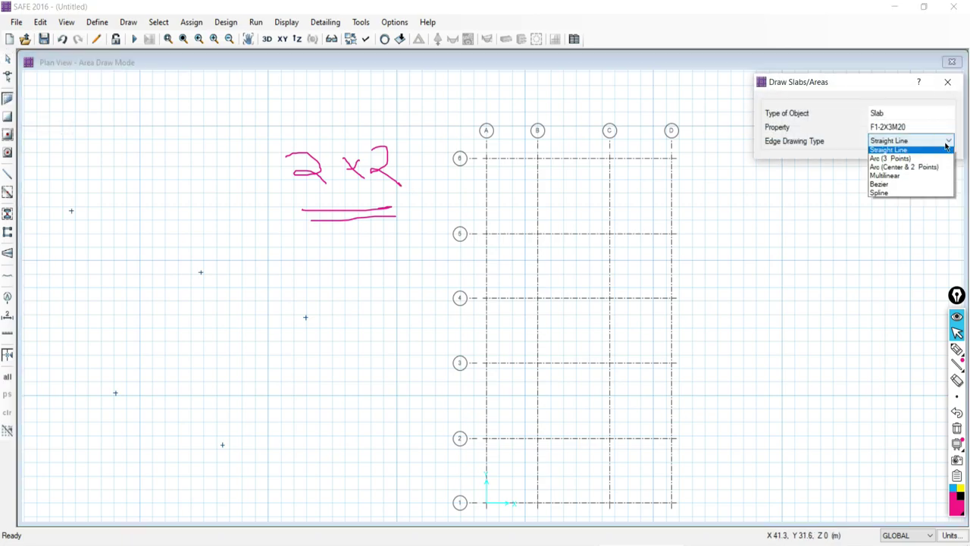
pyautogui.click(886, 152)
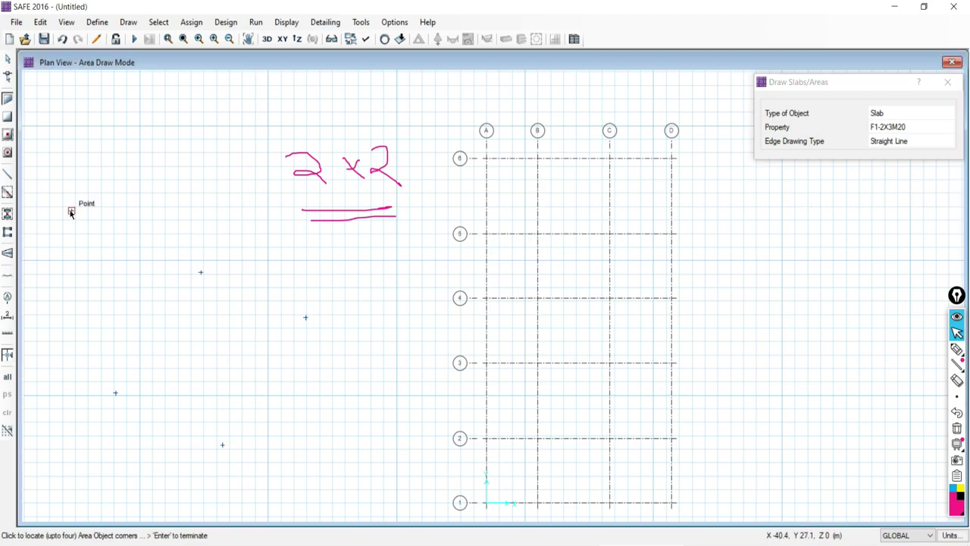
pyautogui.click(70, 212)
pyautogui.click(201, 271)
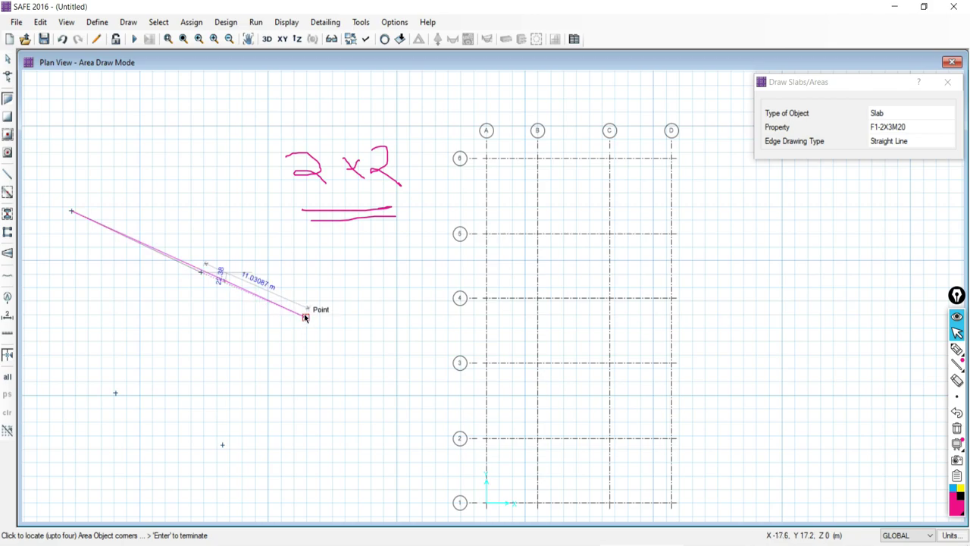
pyautogui.click(305, 316)
pyautogui.click(222, 445)
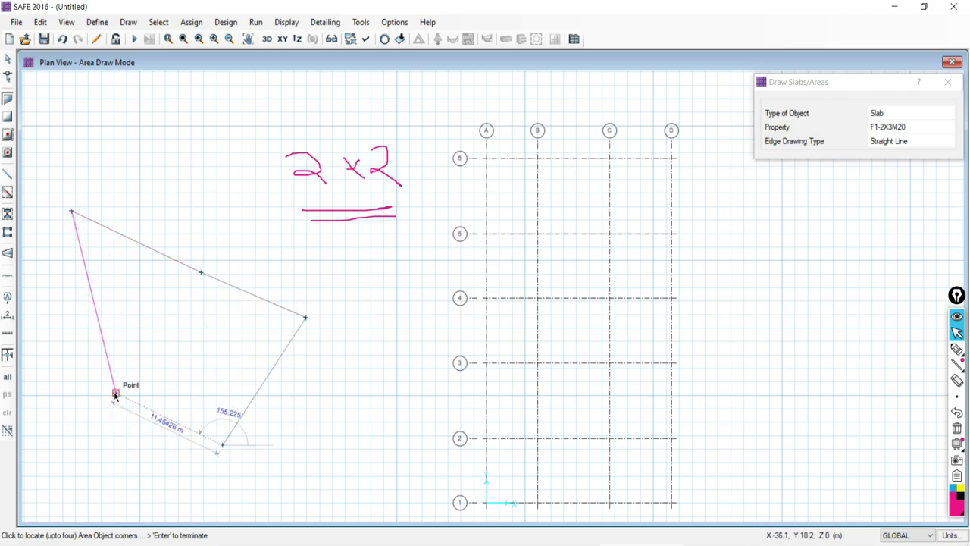
pyautogui.click(115, 394)
pyautogui.click(71, 213)
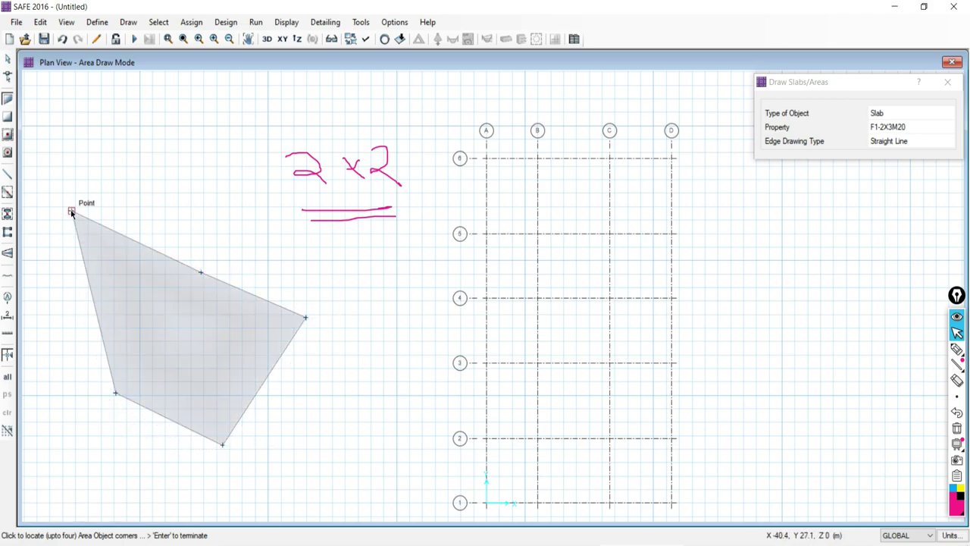
pyautogui.rightClick(141, 155)
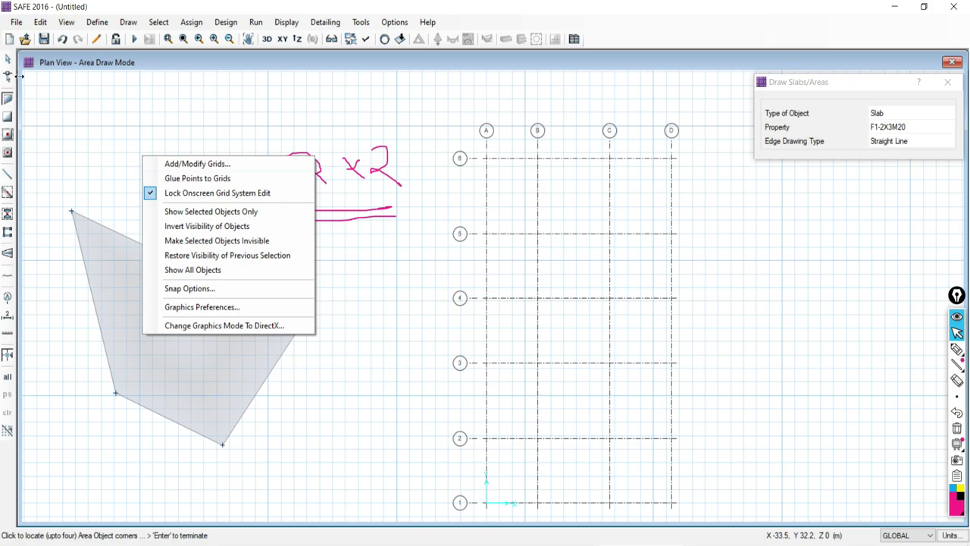
# Close the slab panel, end the area command, and switch to rectangular F1-2X3M20 slabs.
pyautogui.click(944, 89)
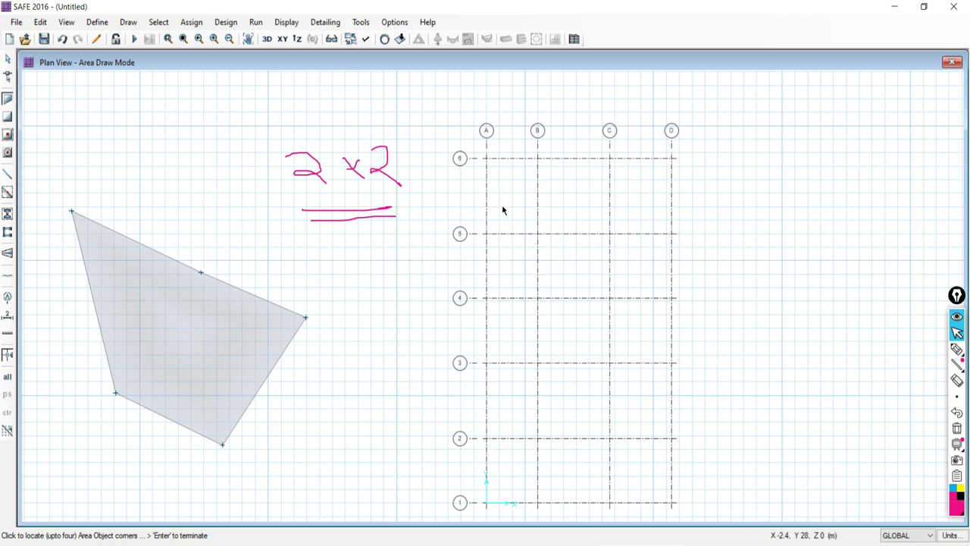
pyautogui.click(487, 160)
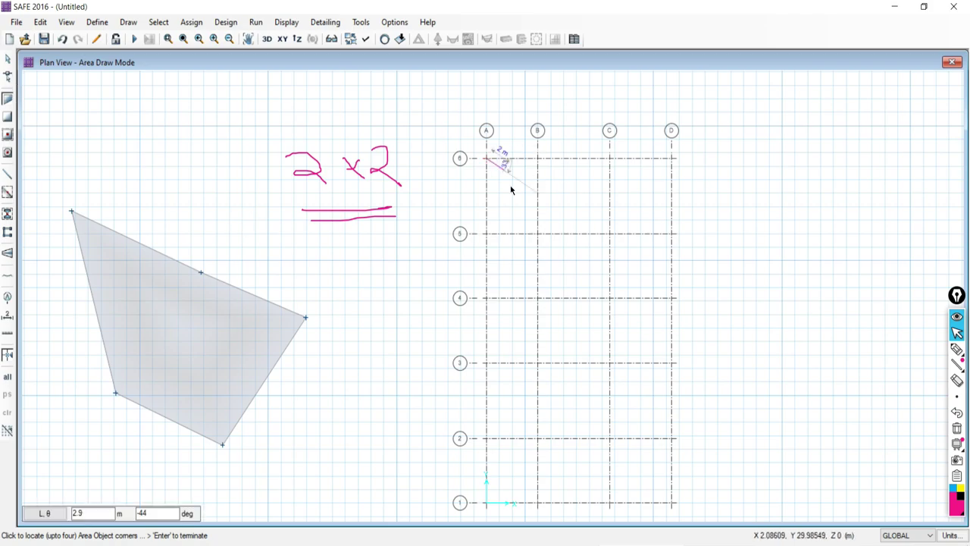
pyautogui.click(7, 58)
pyautogui.click(7, 118)
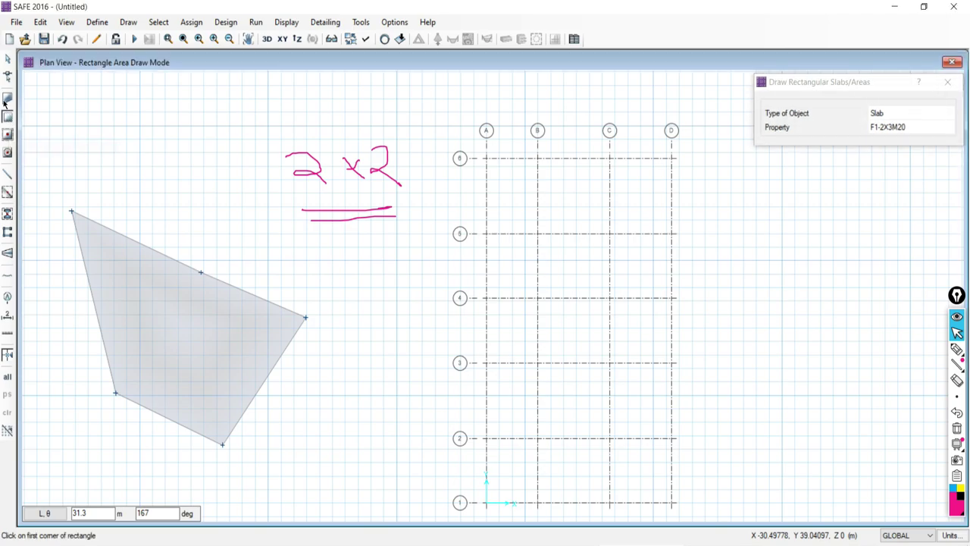
# Draw rectangular F1-2X3M20 slabs in bays A–B/5–6, C–D/4–5, B–C/3–4 and C–D/5–6.
pyautogui.click(7, 98)
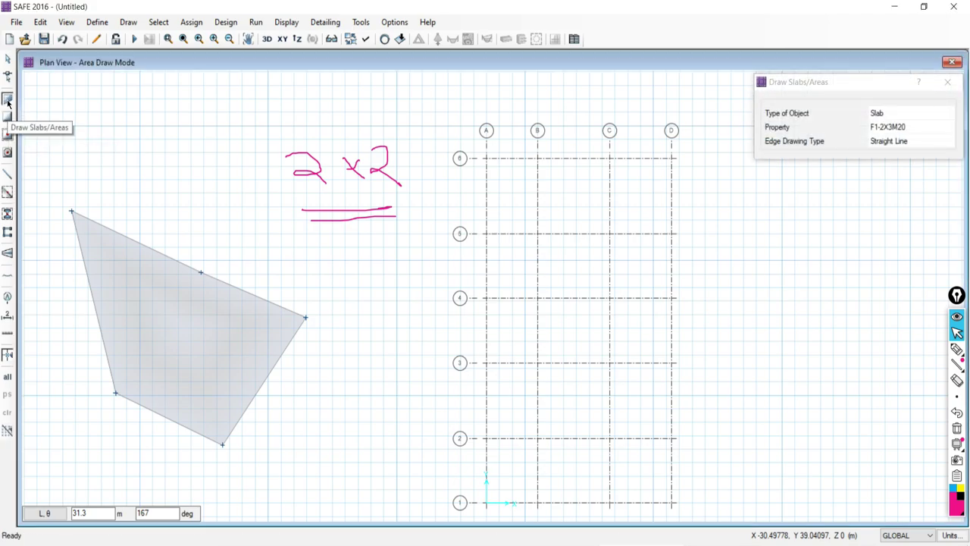
pyautogui.click(8, 119)
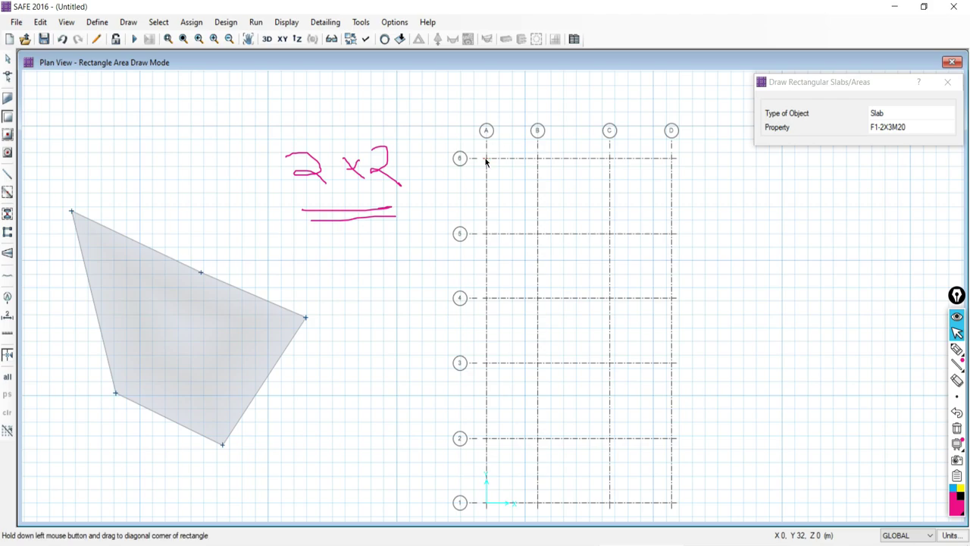
pyautogui.moveTo(490, 166); pyautogui.dragTo(537, 235)
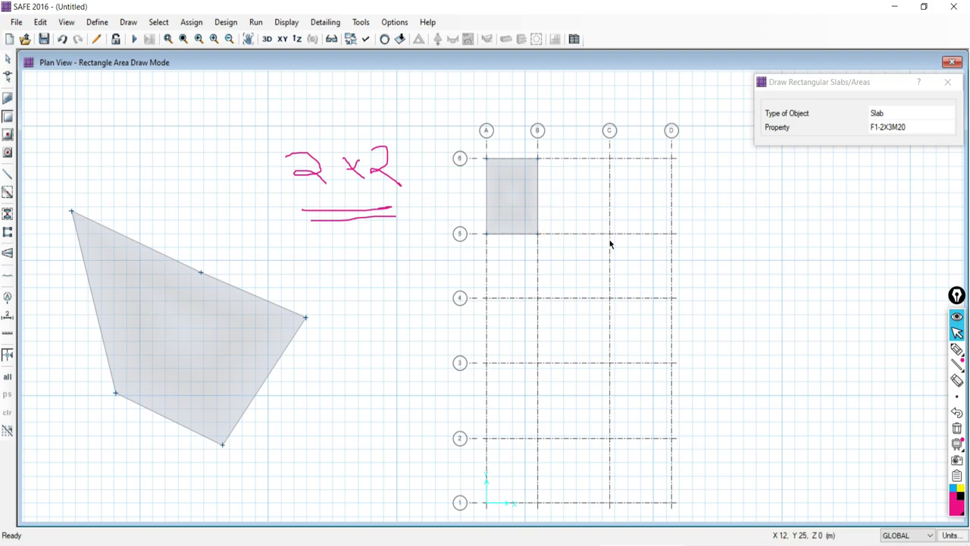
pyautogui.moveTo(610, 235); pyautogui.dragTo(671, 301)
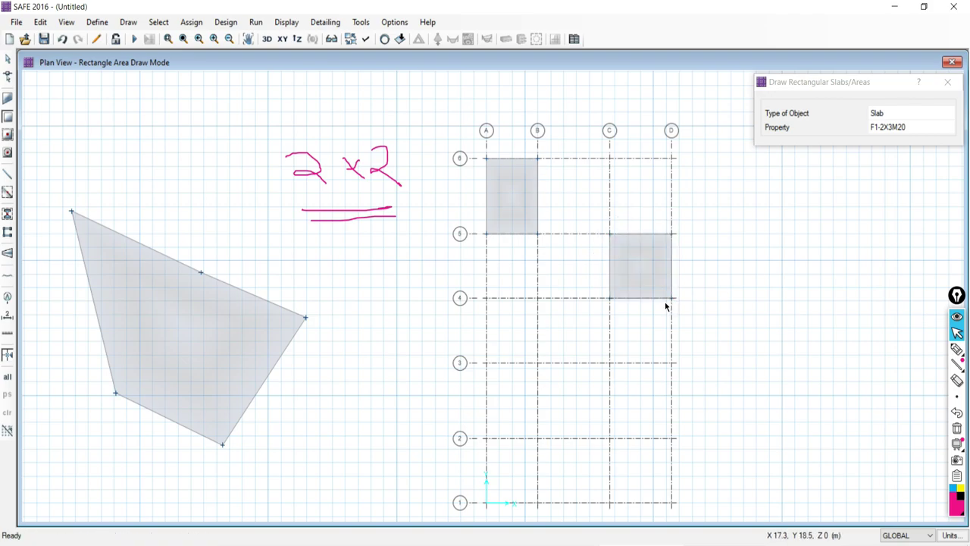
pyautogui.moveTo(538, 299); pyautogui.dragTo(610, 363)
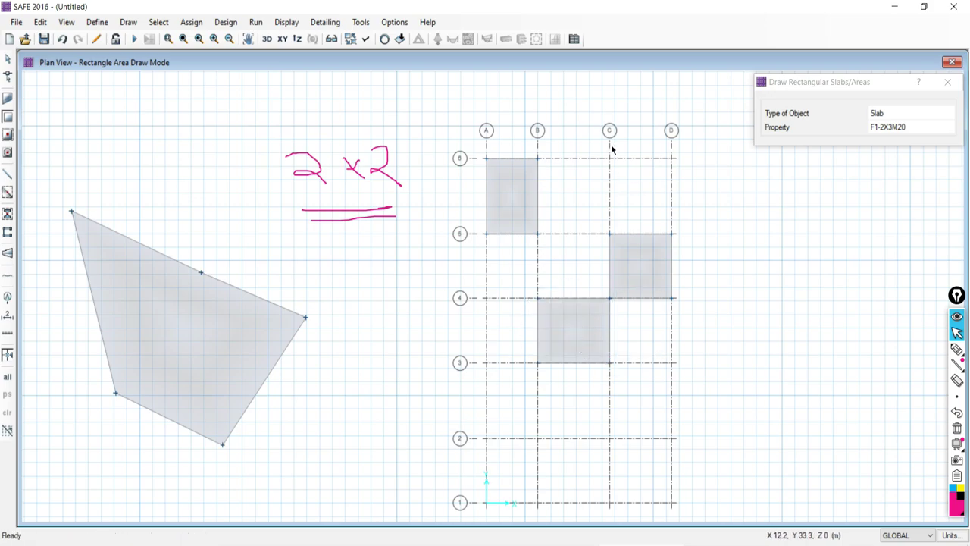
pyautogui.moveTo(609, 162); pyautogui.dragTo(671, 237)
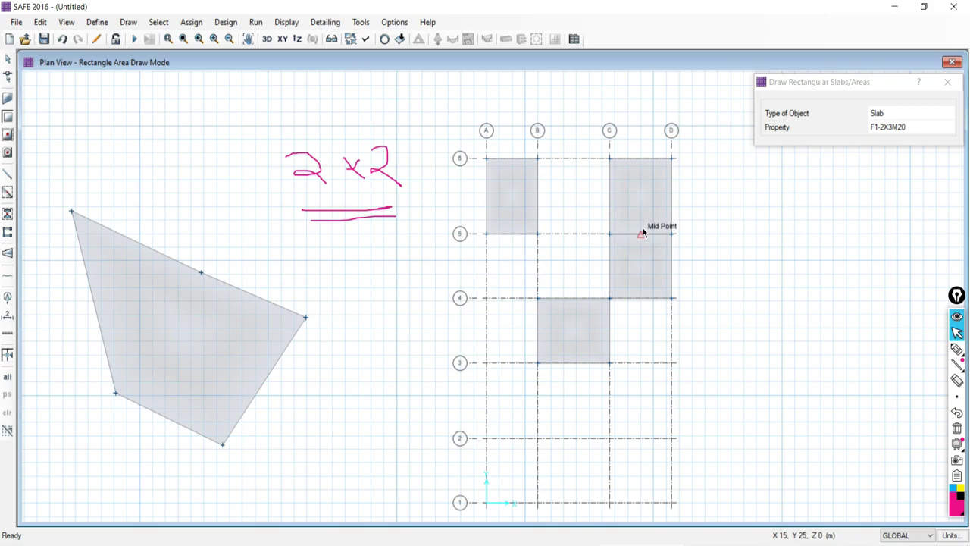
pyautogui.click(945, 84)
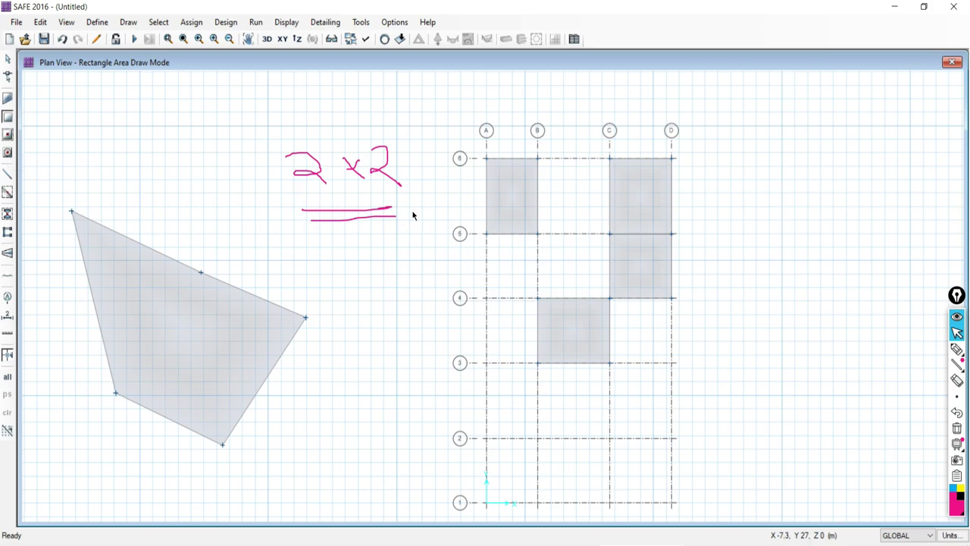
# Clear the handwritten 2x2 notes and undo all the rectangular slabs.
pyautogui.click(957, 428)
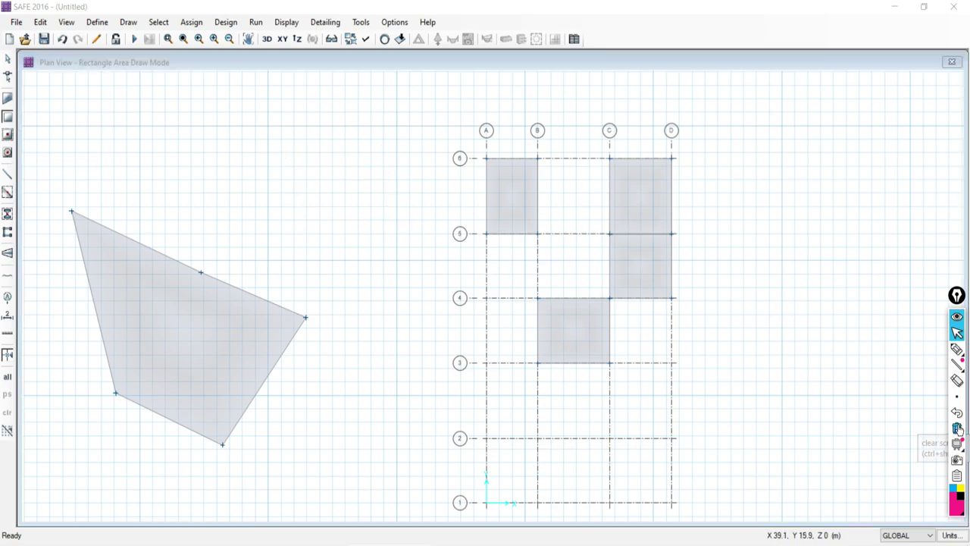
pyautogui.click(62, 41)
pyautogui.click(62, 41)
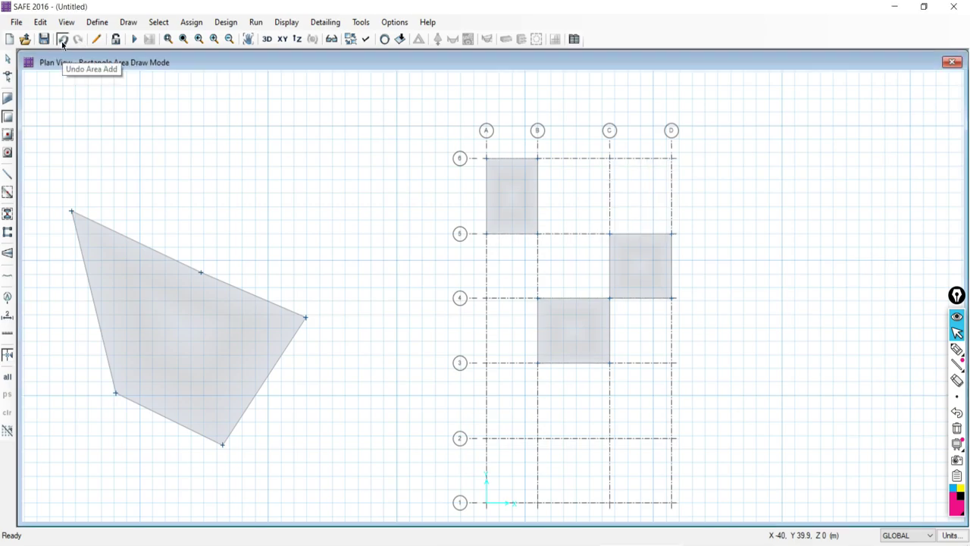
pyautogui.click(62, 41)
pyautogui.click(62, 41)
pyautogui.click(62, 41)
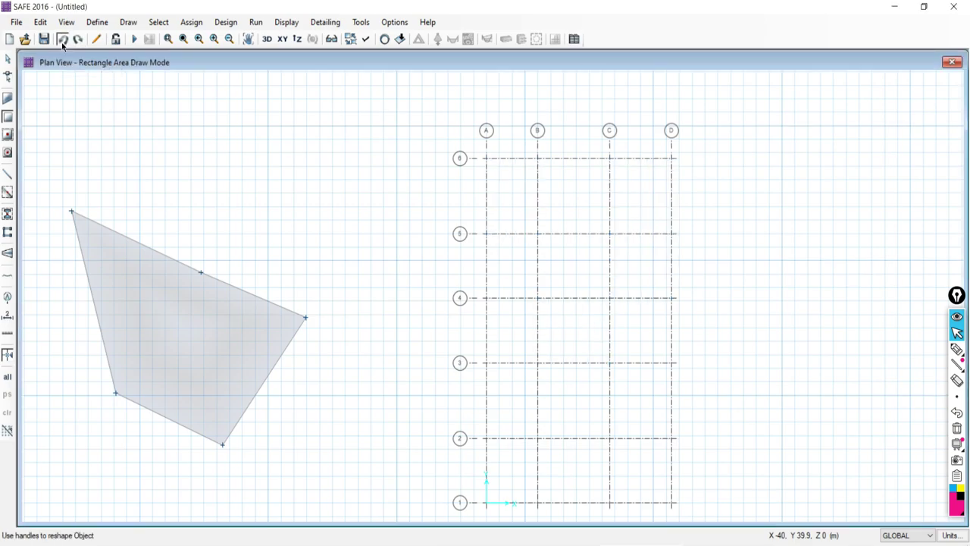
# Undo the quadrilateral area and its points, then start quick-drawing slabs by grid bay.
pyautogui.click(62, 41)
pyautogui.click(62, 41)
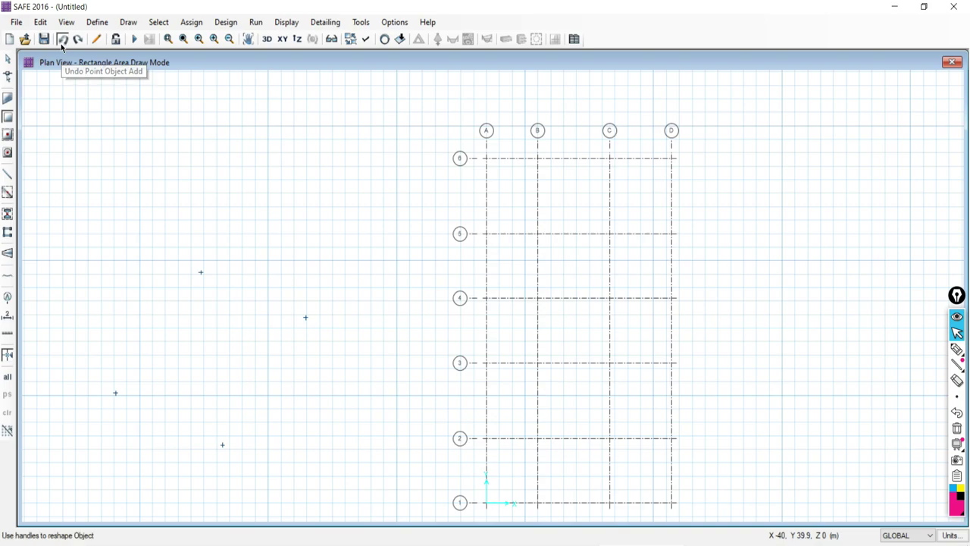
pyautogui.click(62, 41)
pyautogui.click(62, 41)
pyautogui.click(62, 41)
pyautogui.click(61, 42)
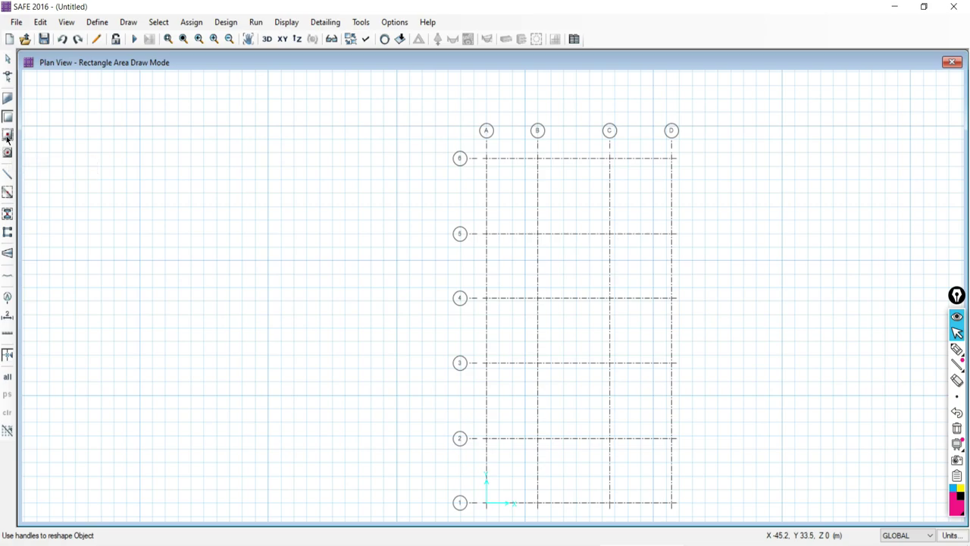
pyautogui.click(7, 137)
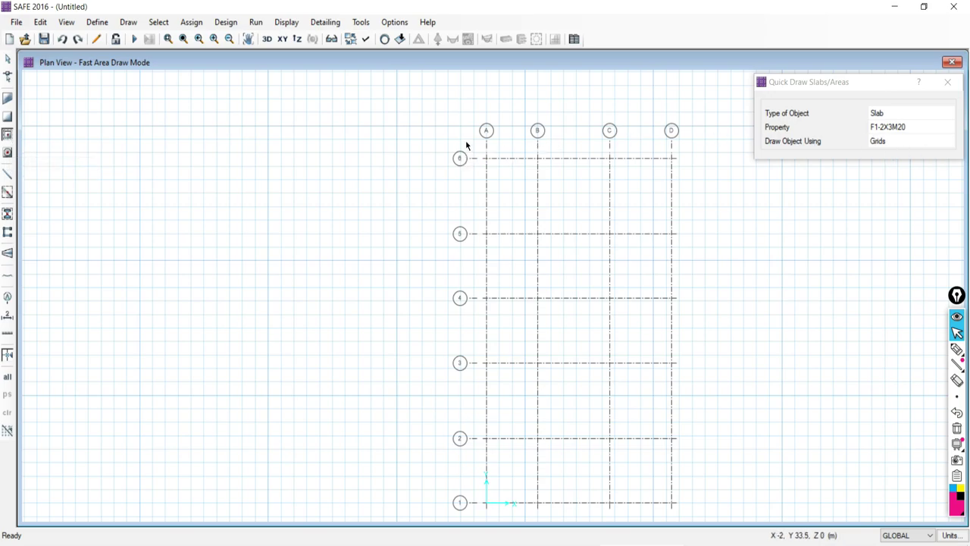
# Quick-draw a slab in bay A–B between grids 6 and 5, mark it with the pen, then undo it.
pyautogui.moveTo(465, 141); pyautogui.dragTo(561, 255)
pyautogui.moveTo(489, 161); pyautogui.dragTo(572, 273)
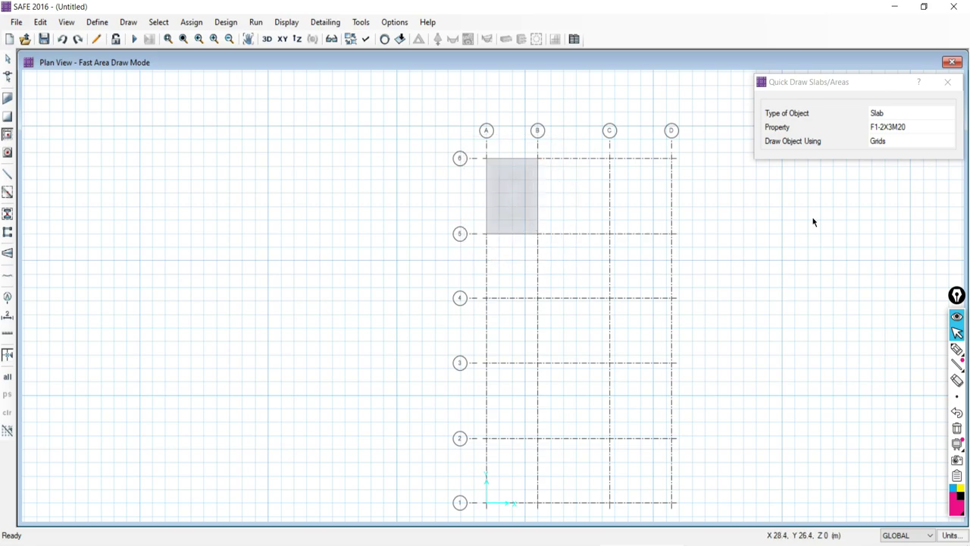
pyautogui.click(956, 349)
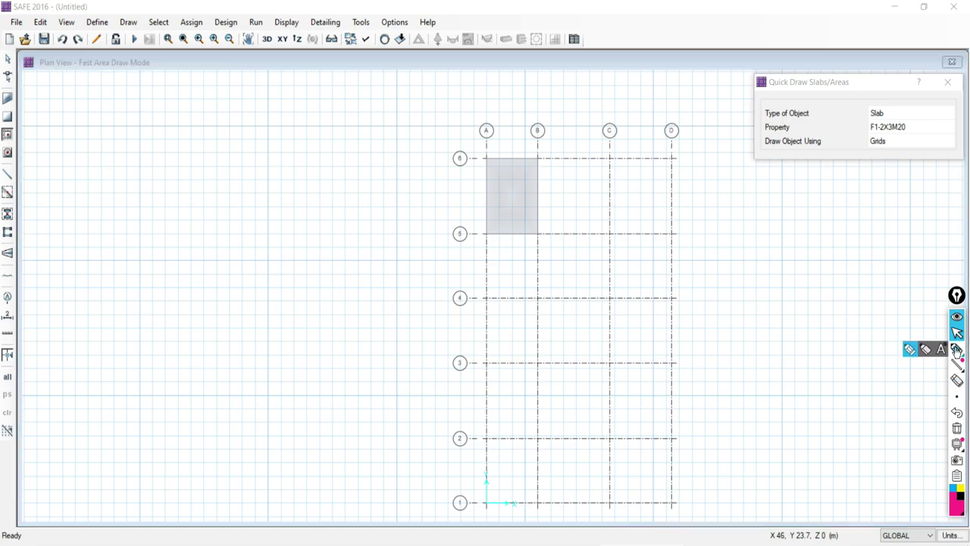
pyautogui.click(486, 158)
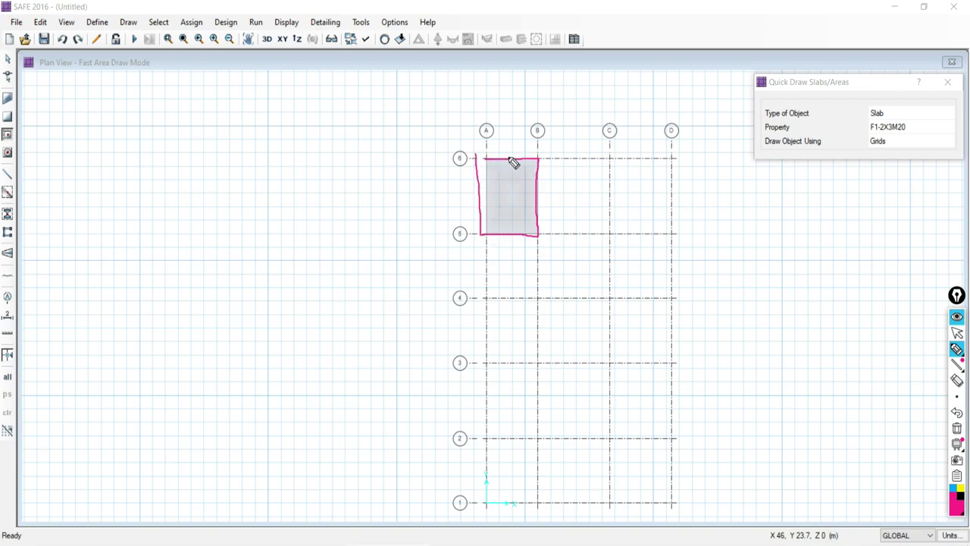
pyautogui.moveTo(515, 152)
pyautogui.mouseDown()
pyautogui.moveTo(484, 210)
pyautogui.moveTo(507, 241)
pyautogui.moveTo(544, 203)
pyautogui.moveTo(533, 143)
pyautogui.mouseUp()
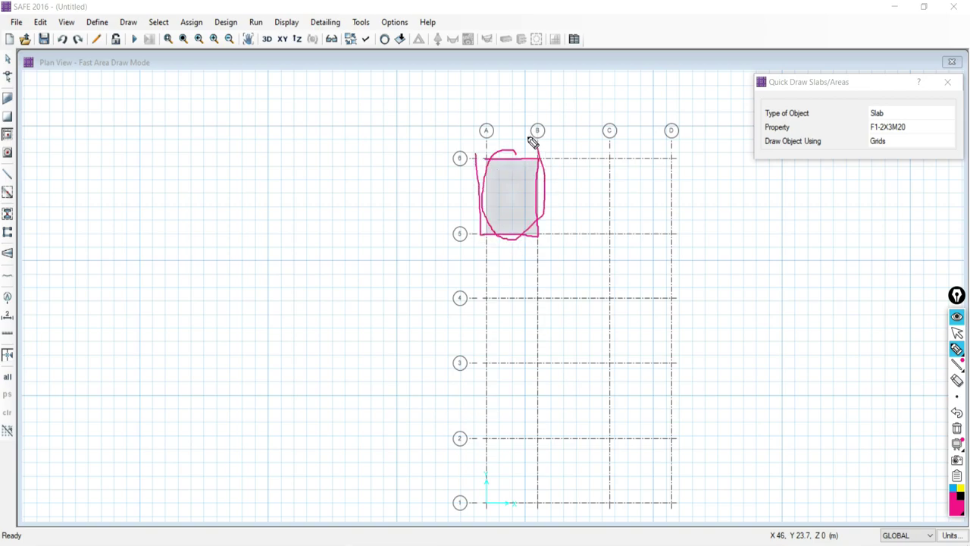
pyautogui.click(957, 430)
pyautogui.click(957, 332)
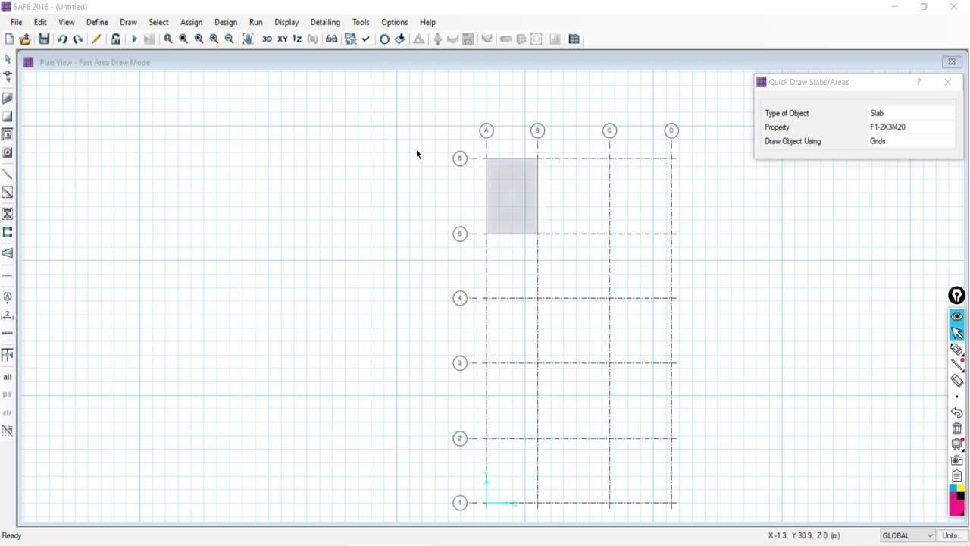
pyautogui.click(60, 42)
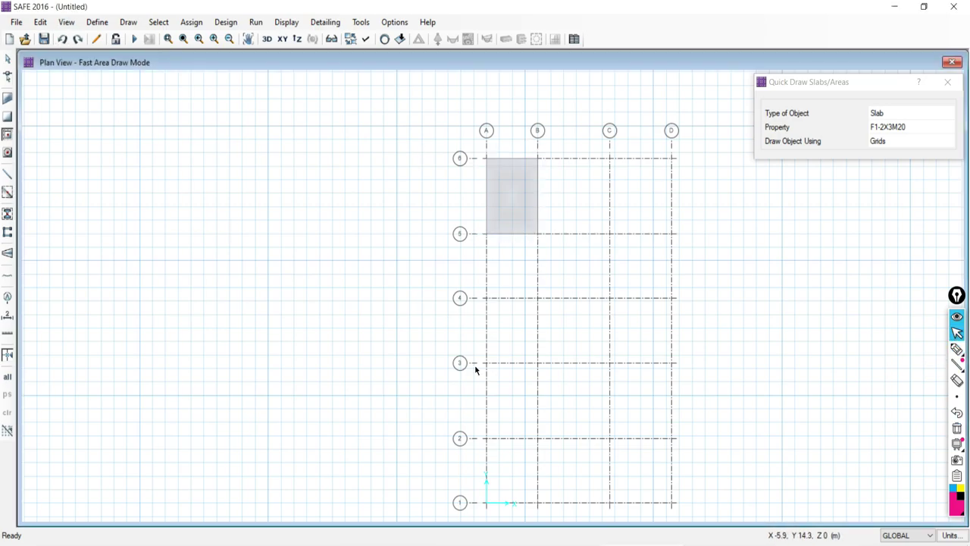
pyautogui.click(63, 39)
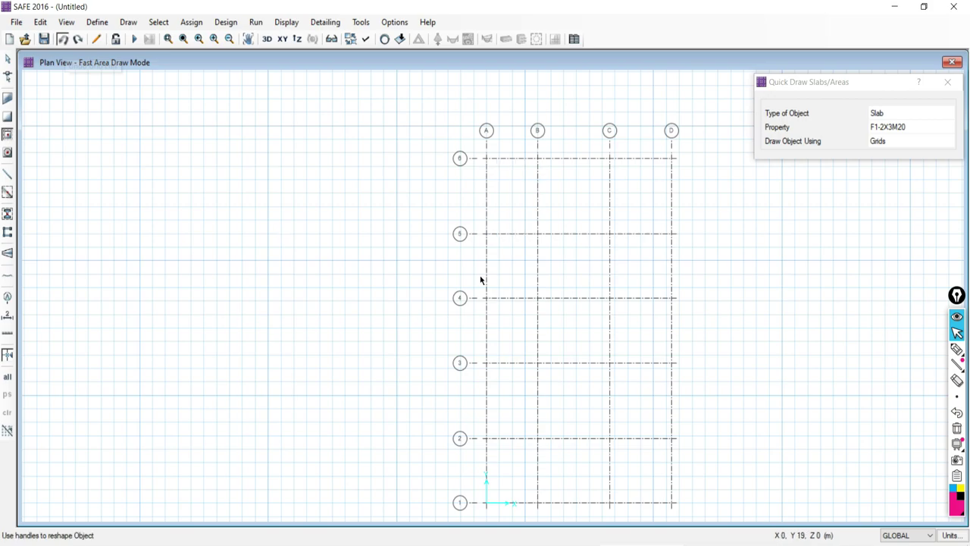
# Try a B–C/4–5 slab and undo it, then quick-draw slabs across bays A–C/5–6 and mark them.
pyautogui.moveTo(514, 196); pyautogui.dragTo(642, 333)
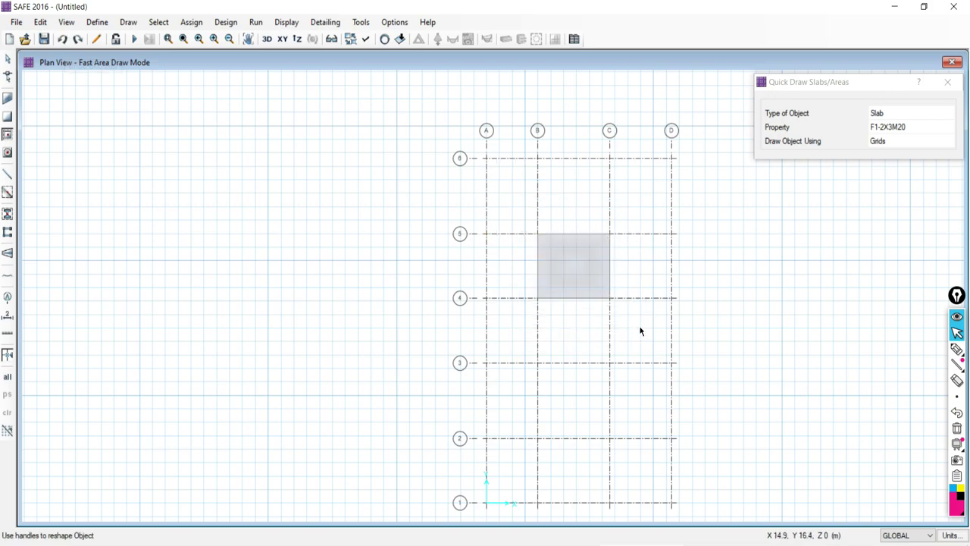
pyautogui.click(62, 38)
pyautogui.moveTo(444, 130); pyautogui.dragTo(635, 262)
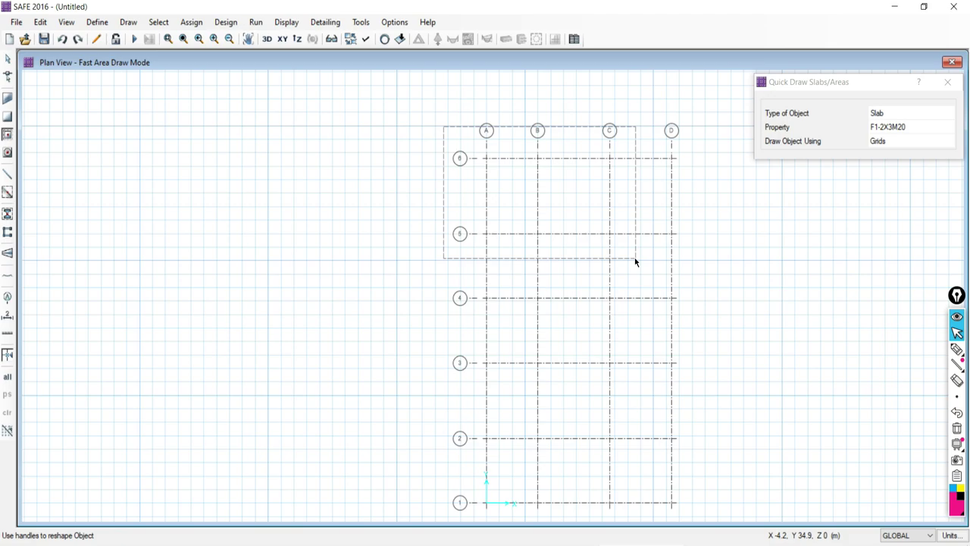
pyautogui.moveTo(635, 261); pyautogui.dragTo(637, 262)
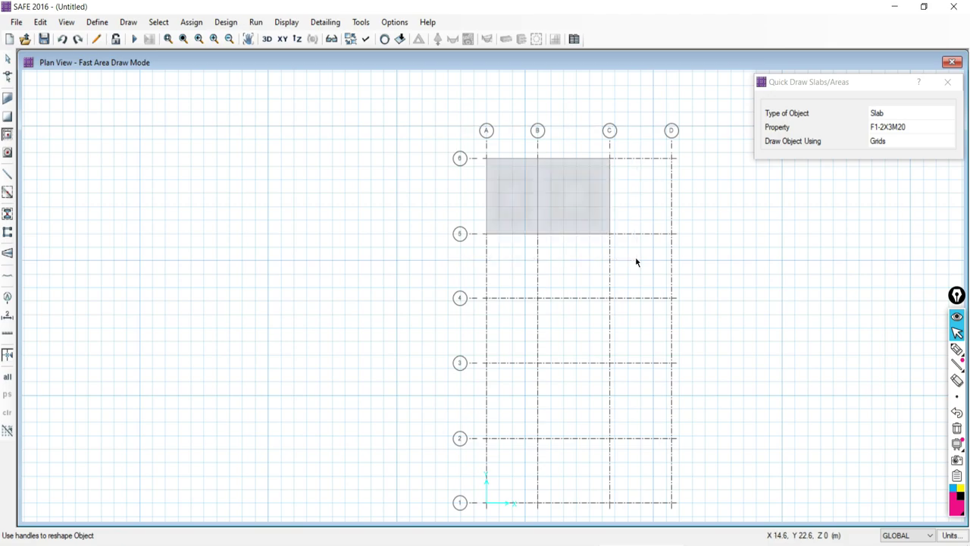
pyautogui.click(956, 349)
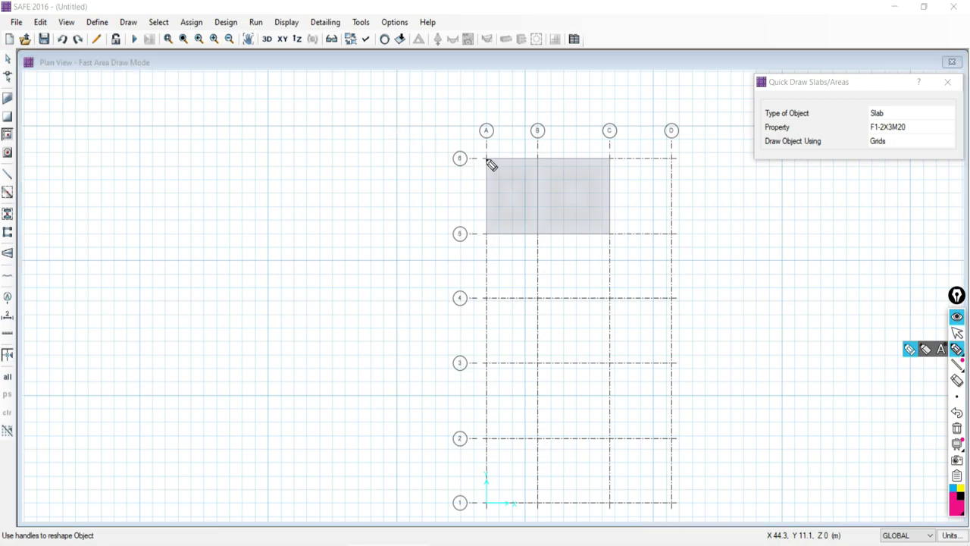
pyautogui.moveTo(488, 160)
pyautogui.mouseDown()
pyautogui.moveTo(610, 165)
pyautogui.moveTo(610, 233)
pyautogui.moveTo(491, 237)
pyautogui.moveTo(488, 162)
pyautogui.mouseUp()
pyautogui.click(957, 428)
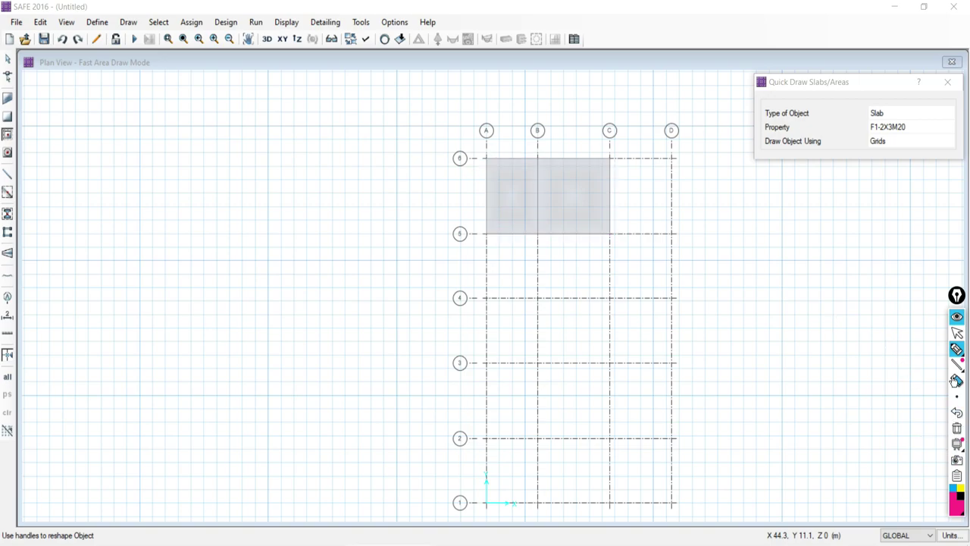
pyautogui.click(957, 332)
pyautogui.click(558, 191)
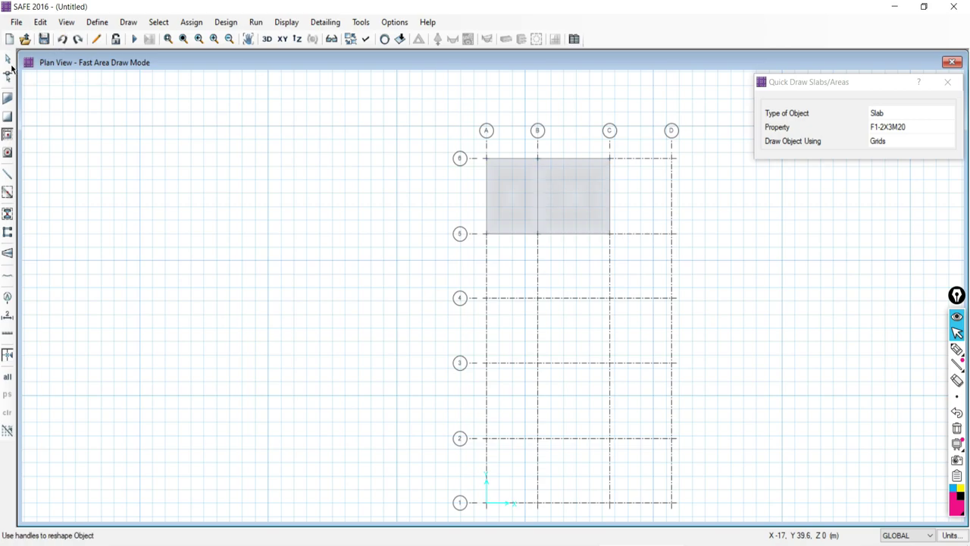
# Exit quick drawing, select the two slabs in row 5–6, and undo both.
pyautogui.click(8, 59)
pyautogui.click(564, 200)
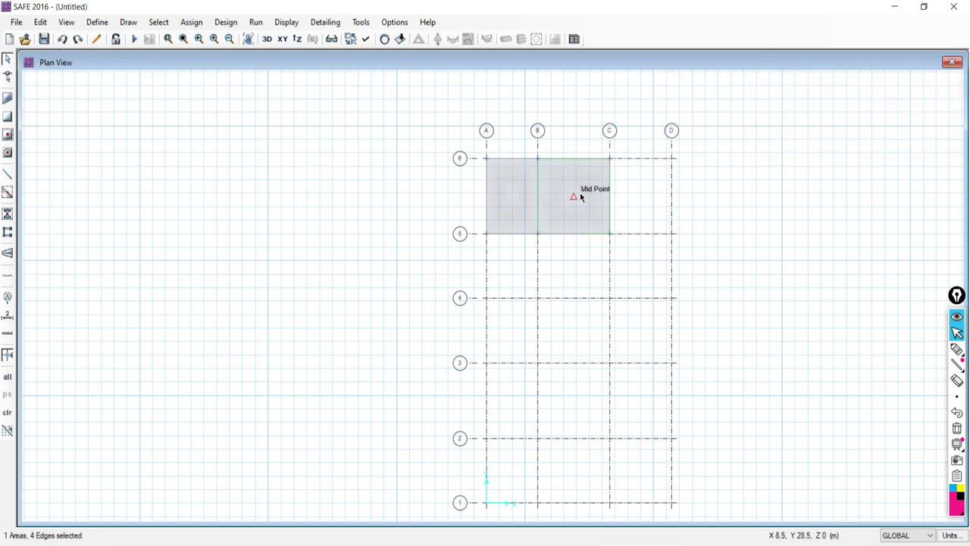
pyautogui.click(579, 196)
pyautogui.click(548, 193)
pyautogui.click(564, 192)
pyautogui.click(547, 200)
pyautogui.click(559, 197)
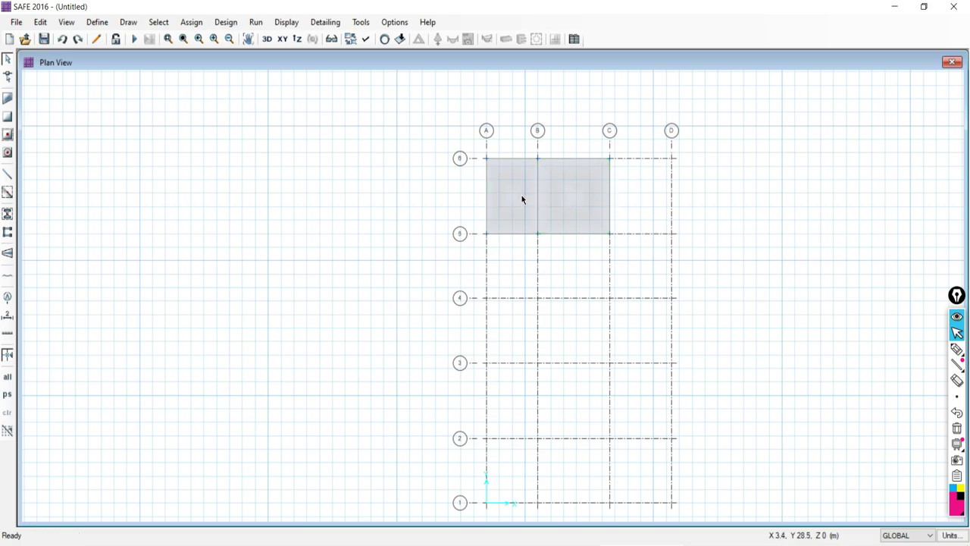
pyautogui.click(61, 39)
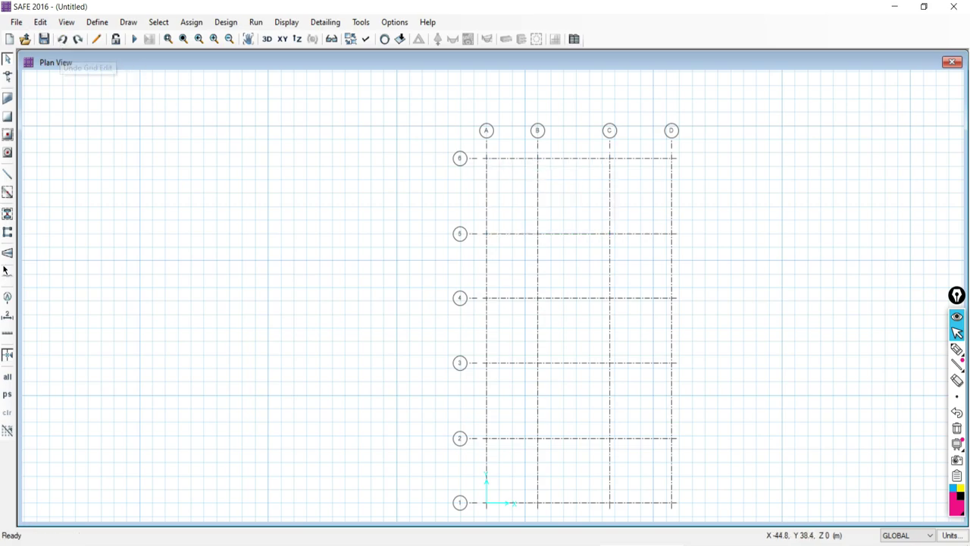
pyautogui.click(6, 133)
pyautogui.moveTo(439, 111)
pyautogui.mouseDown()
pyautogui.moveTo(766, 479)
pyautogui.moveTo(749, 514)
pyautogui.mouseUp()
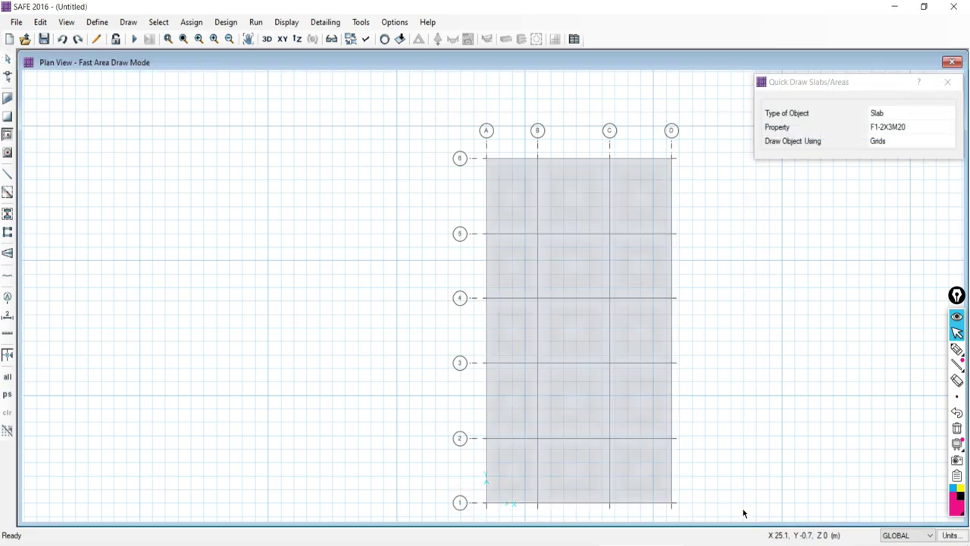
pyautogui.click(6, 60)
pyautogui.click(560, 221)
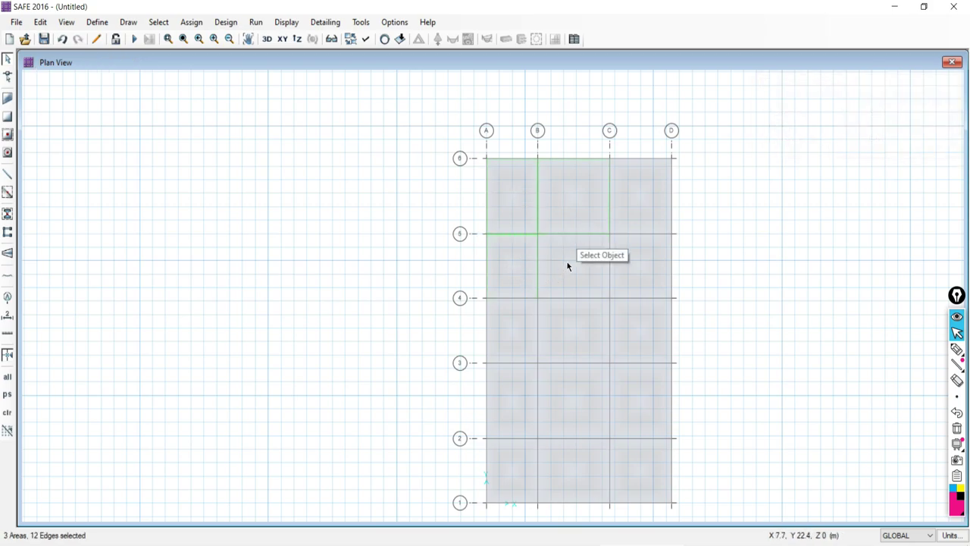
pyautogui.click(651, 197)
pyautogui.click(651, 293)
pyautogui.click(576, 288)
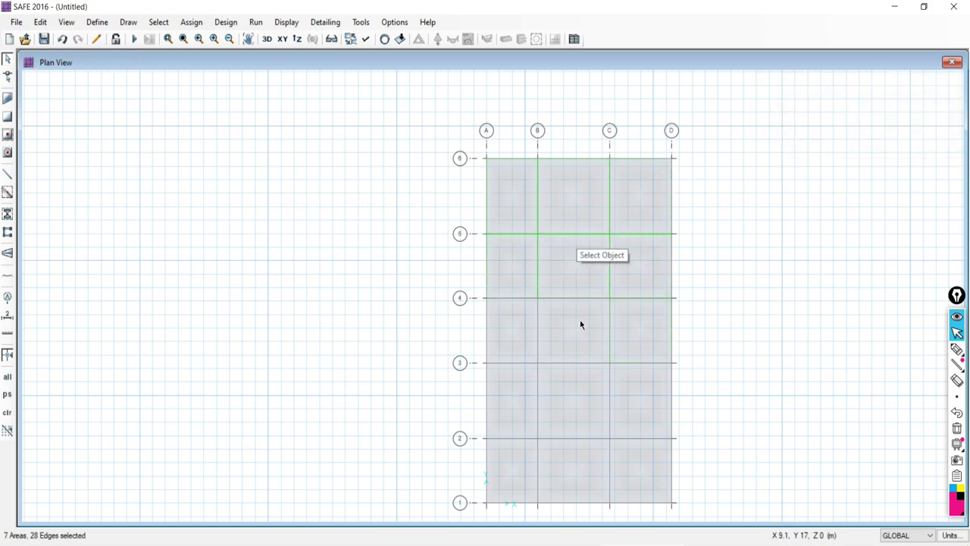
pyautogui.click(526, 326)
pyautogui.click(515, 401)
pyautogui.click(551, 404)
pyautogui.click(554, 476)
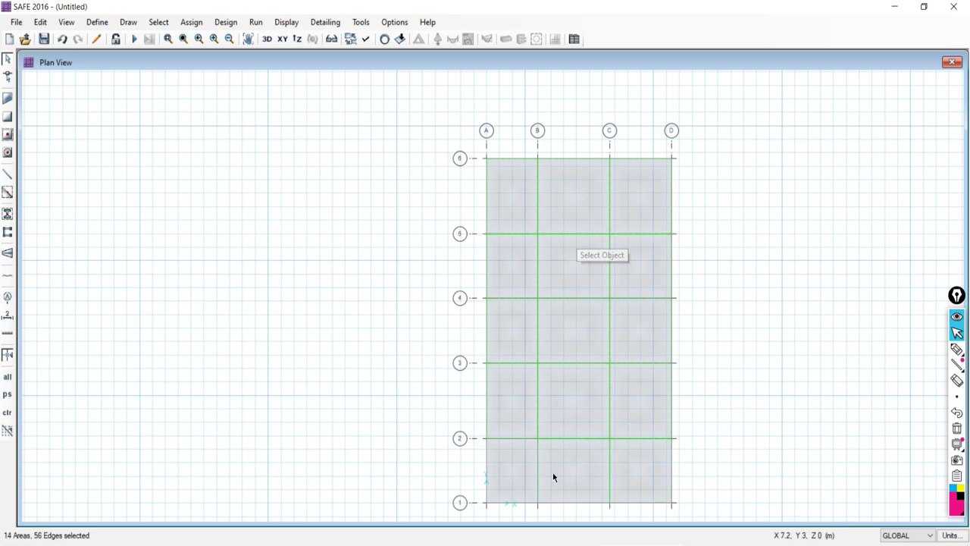
pyautogui.click(492, 502)
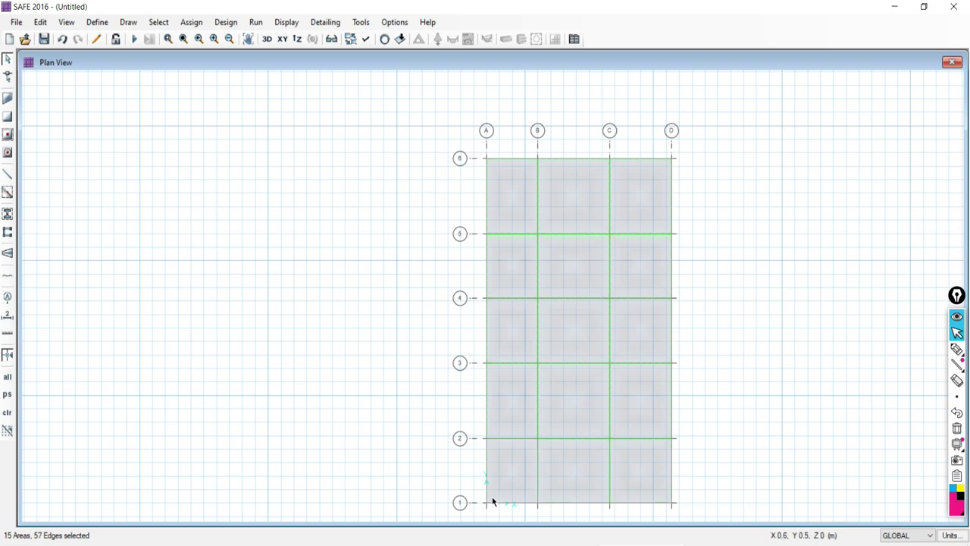
pyautogui.click(62, 39)
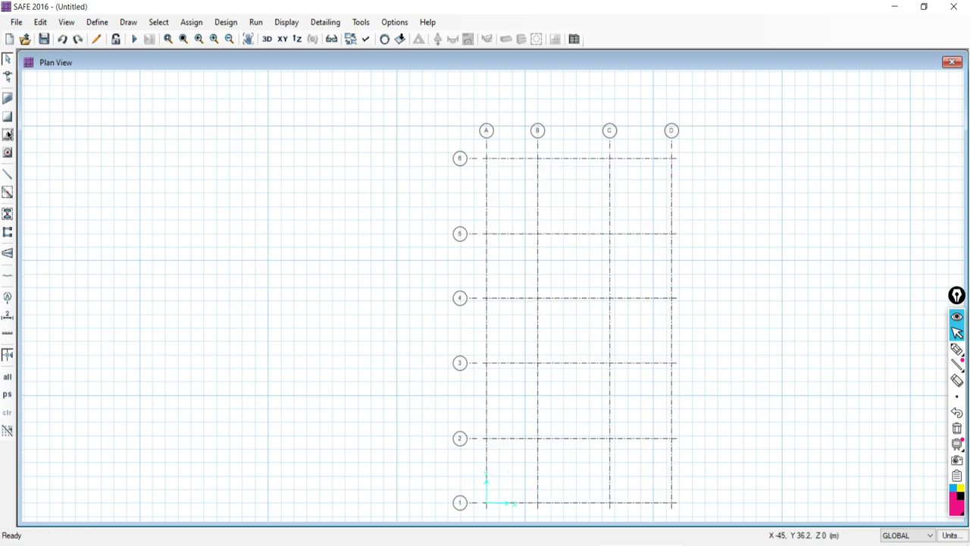
pyautogui.click(217, 543)
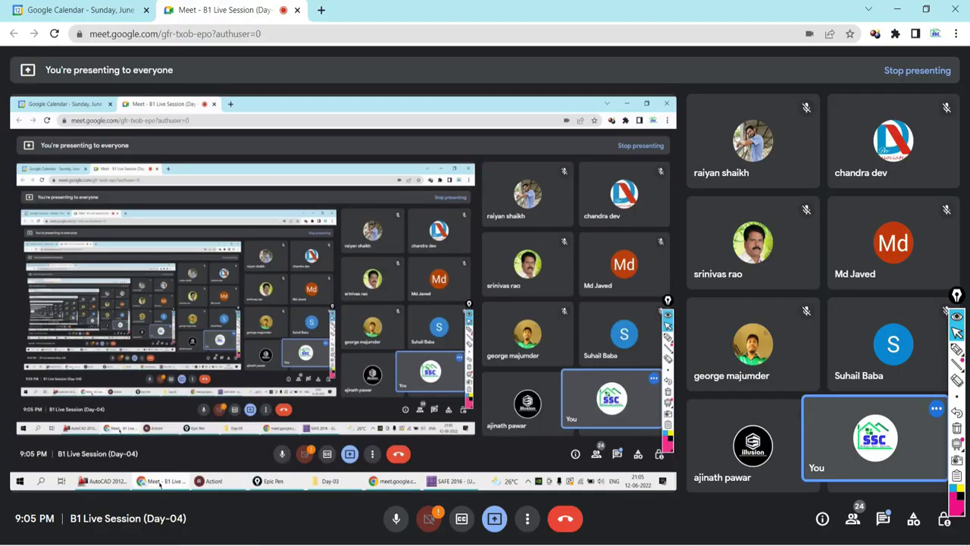
pyautogui.hotkey('alt', 'Tab')
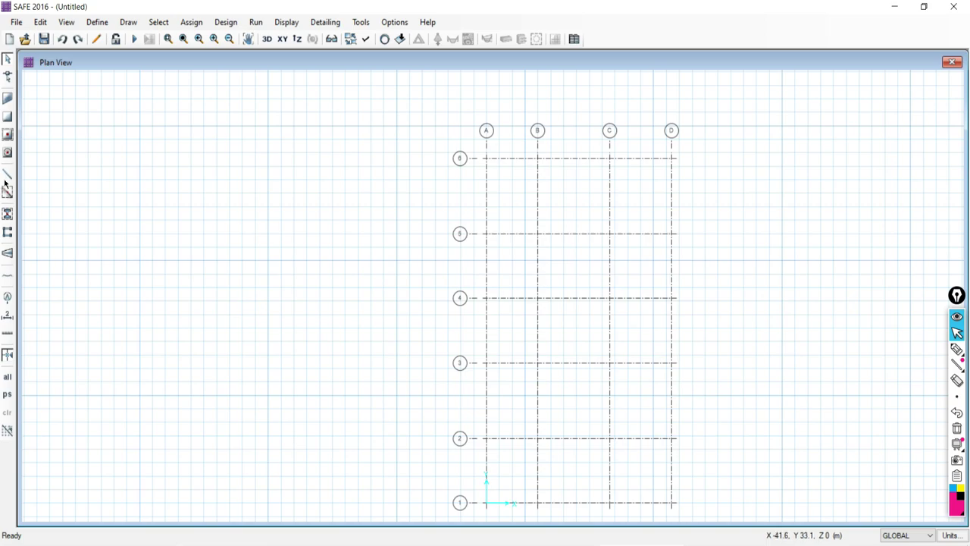
# Set quick slab drawing to place by Points and try enclosing the grid bays, then exit.
pyautogui.click(7, 135)
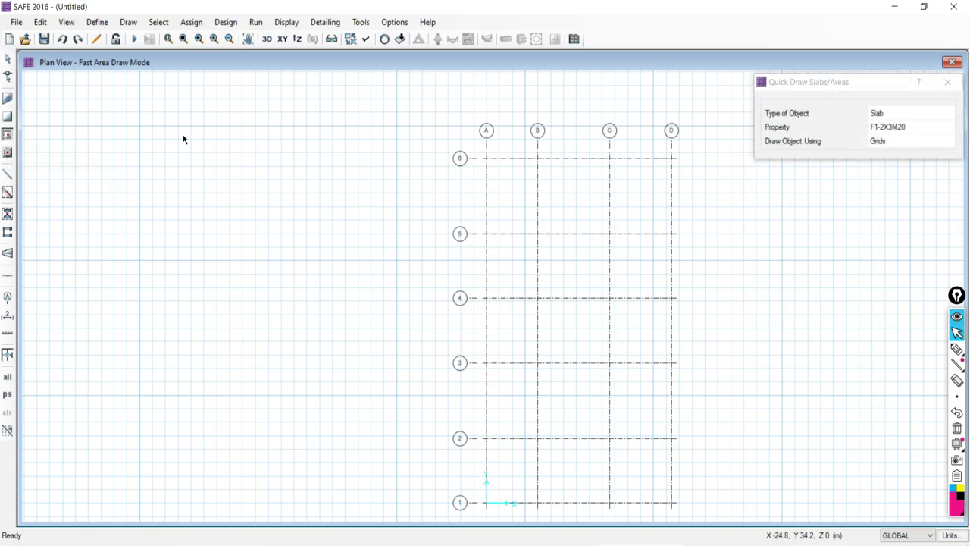
pyautogui.click(889, 142)
pyautogui.click(889, 140)
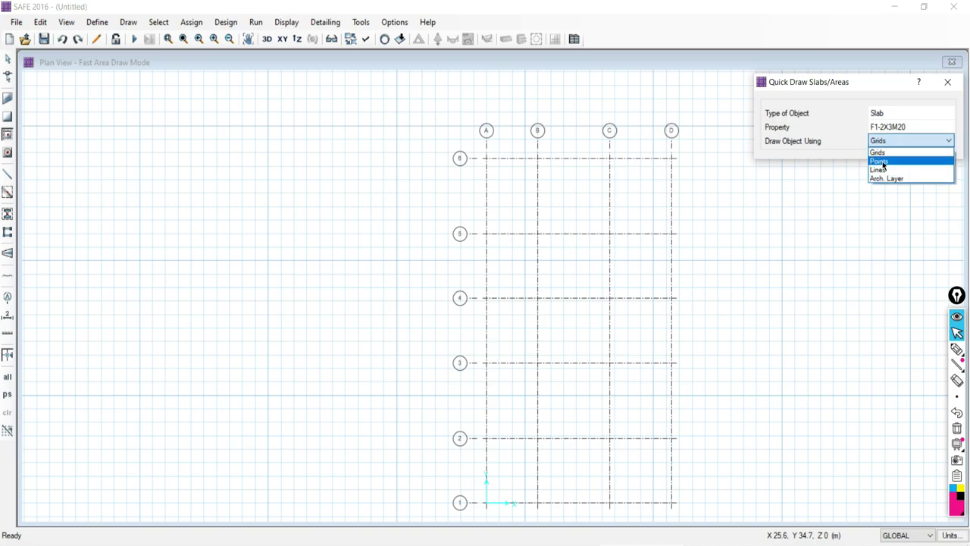
pyautogui.click(882, 162)
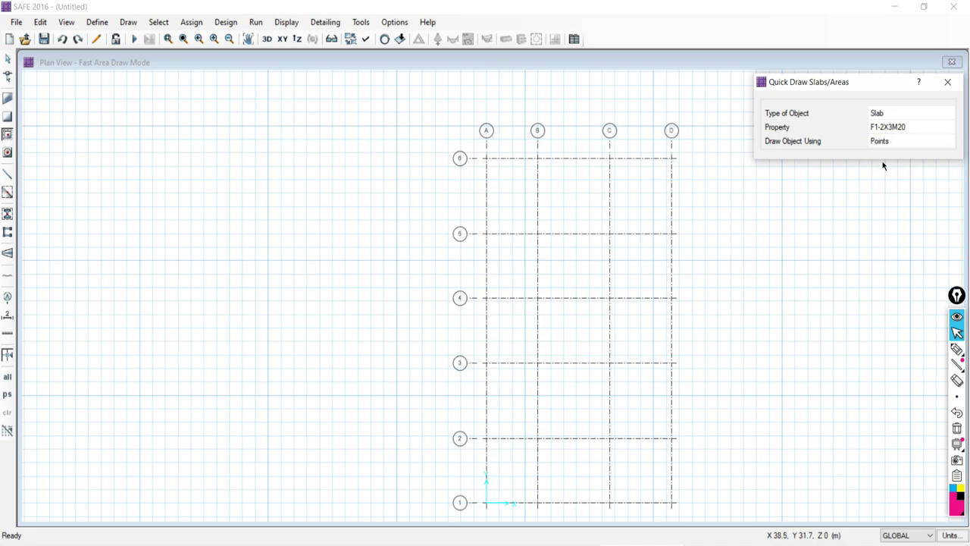
pyautogui.moveTo(432, 123); pyautogui.dragTo(704, 506)
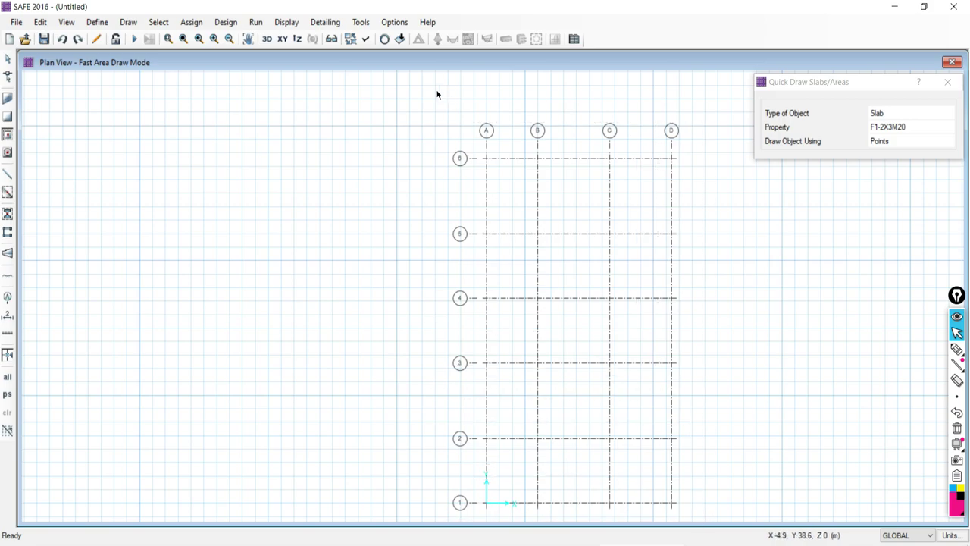
pyautogui.moveTo(436, 87); pyautogui.dragTo(727, 516)
pyautogui.moveTo(444, 115); pyautogui.dragTo(734, 515)
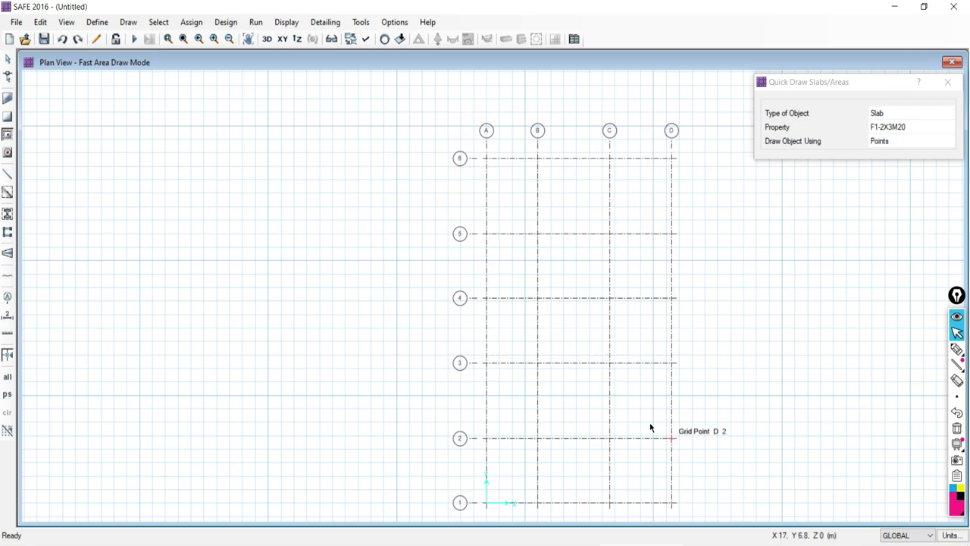
pyautogui.click(6, 58)
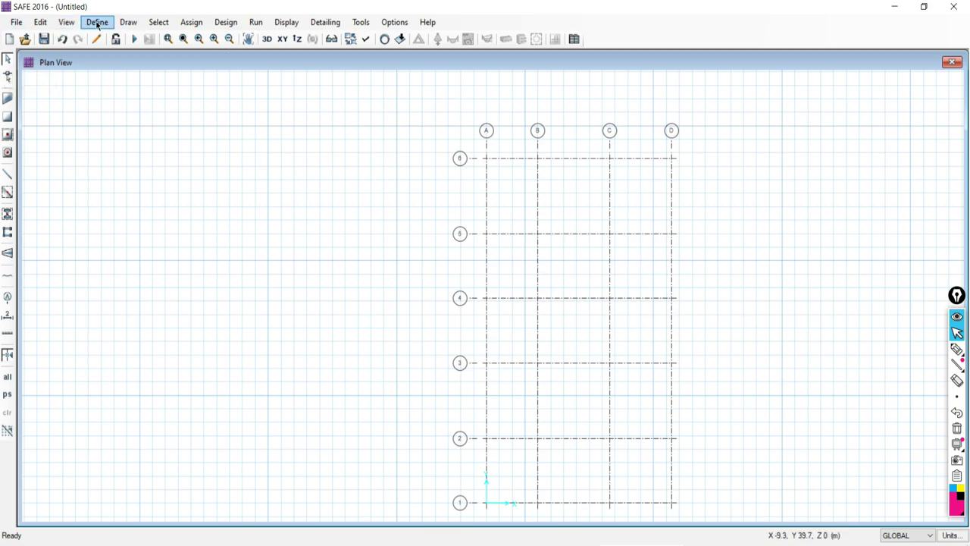
# Try Draw Points, then reopen quick slab drawing and set placement to Arch. Layer.
pyautogui.click(127, 23)
pyautogui.click(157, 226)
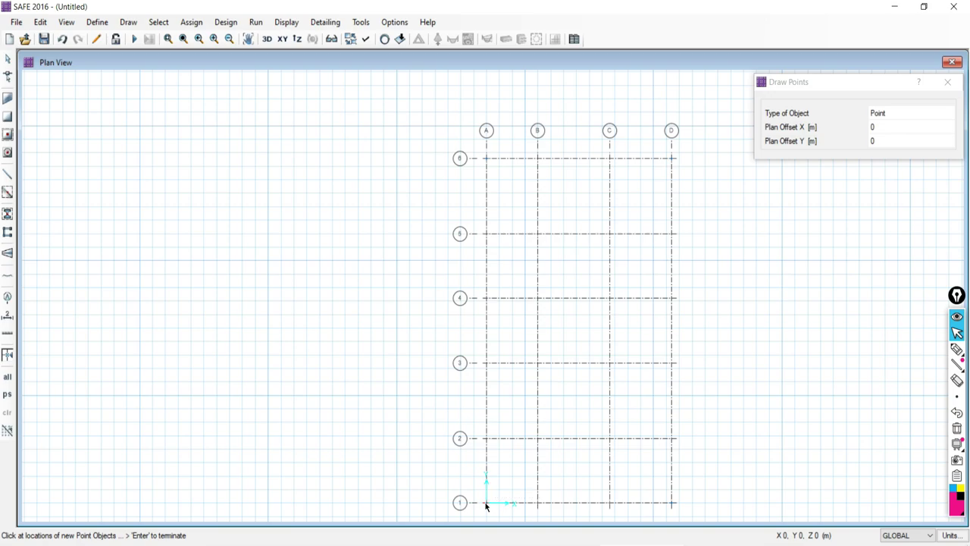
pyautogui.click(6, 61)
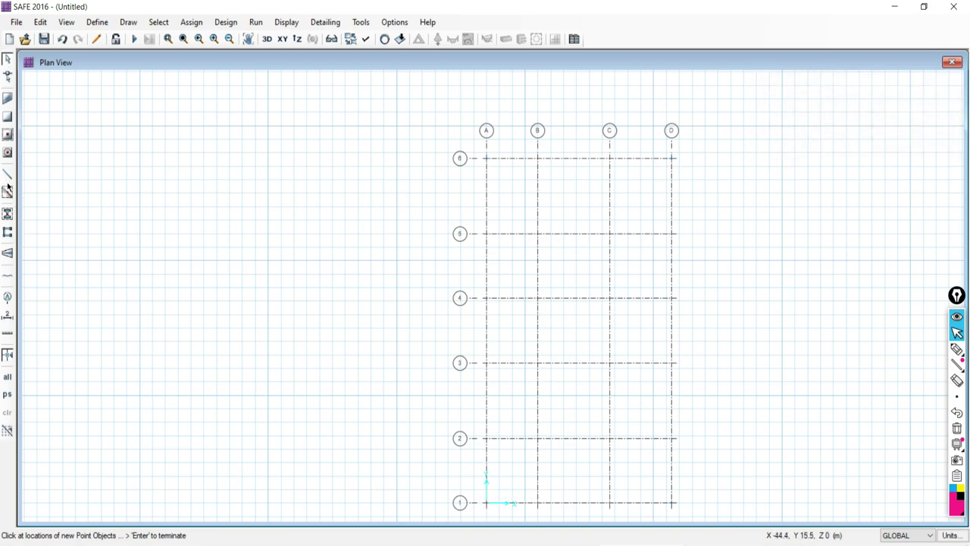
pyautogui.click(7, 135)
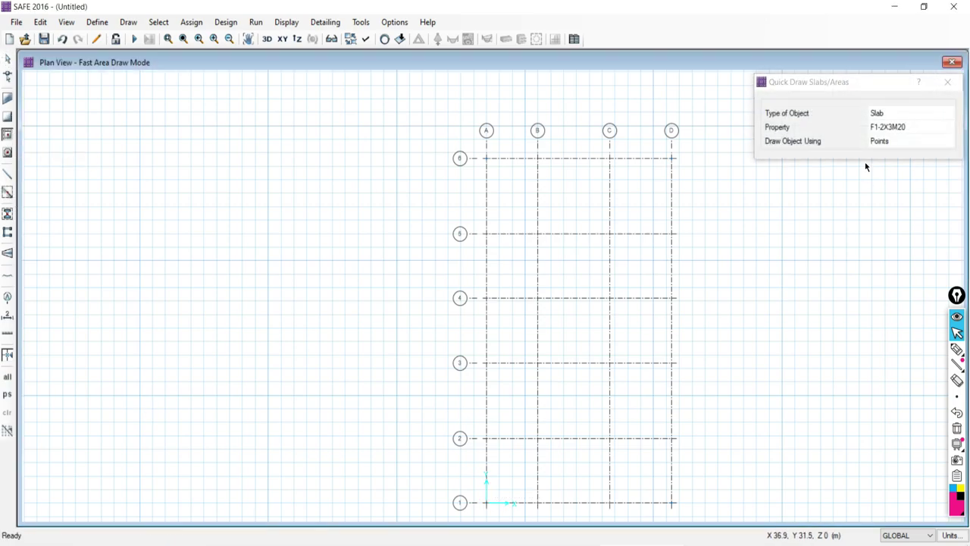
pyautogui.moveTo(415, 122)
pyautogui.mouseDown()
pyautogui.moveTo(784, 494)
pyautogui.moveTo(736, 524)
pyautogui.moveTo(721, 504)
pyautogui.moveTo(721, 519)
pyautogui.mouseUp()
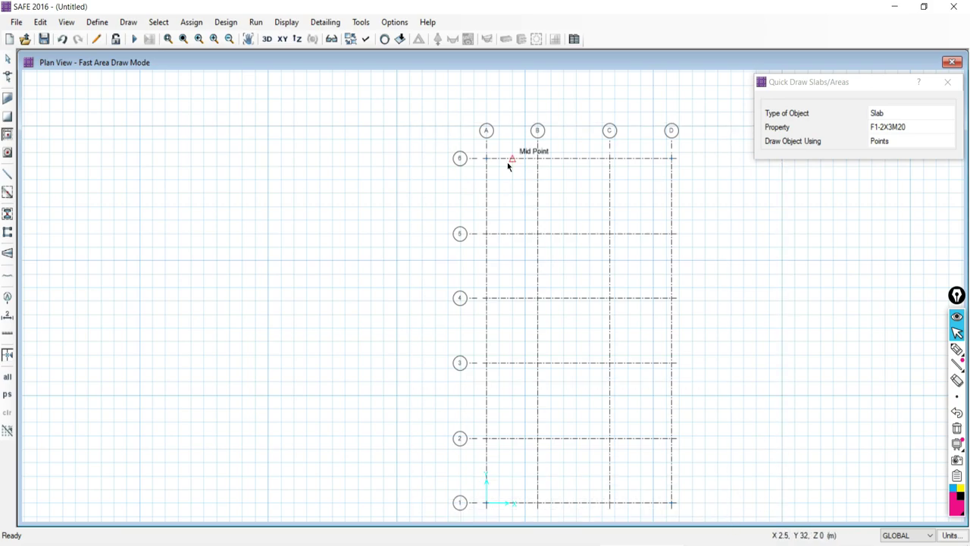
pyautogui.click(917, 140)
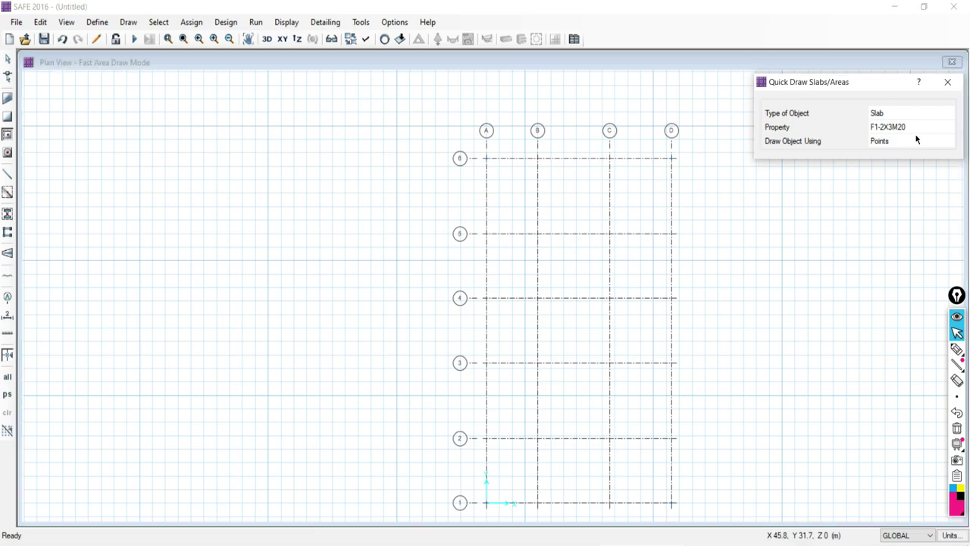
pyautogui.click(904, 140)
pyautogui.click(885, 178)
# Switch slab placement to Lines, try enclosing the grid, then exit and undo.
pyautogui.click(884, 142)
pyautogui.click(881, 168)
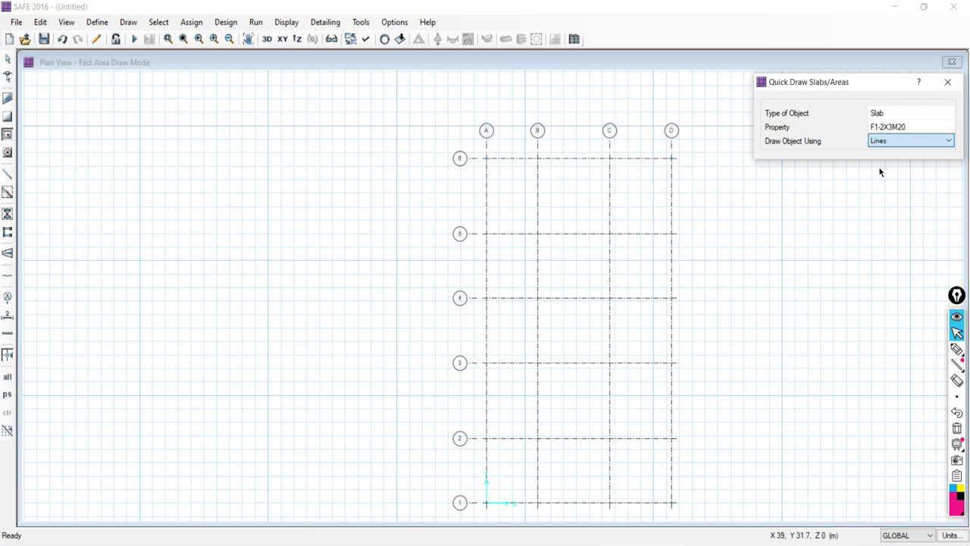
pyautogui.moveTo(433, 134); pyautogui.dragTo(721, 516)
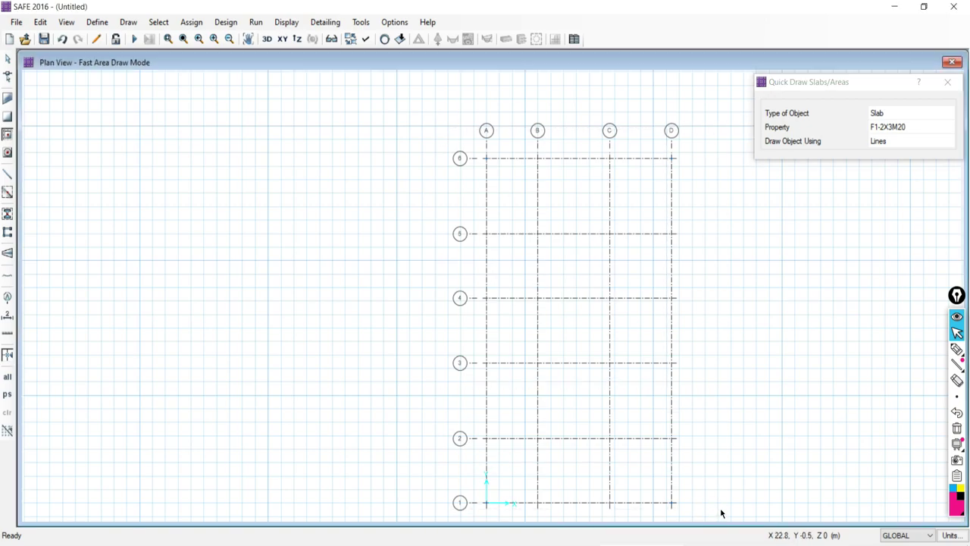
pyautogui.click(8, 61)
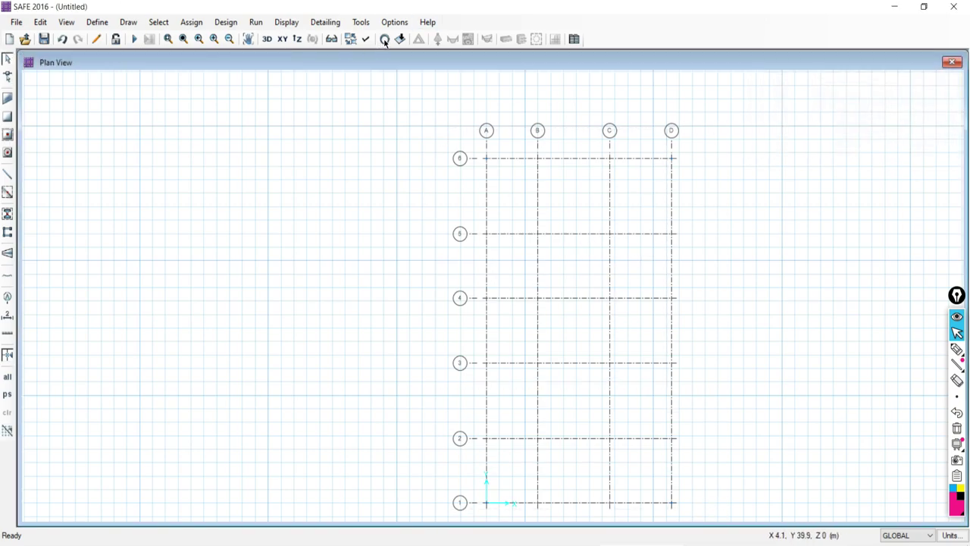
pyautogui.click(64, 40)
# Reopen quick slab drawing and set Draw Object Using to Grids.
pyautogui.click(8, 135)
pyautogui.click(912, 142)
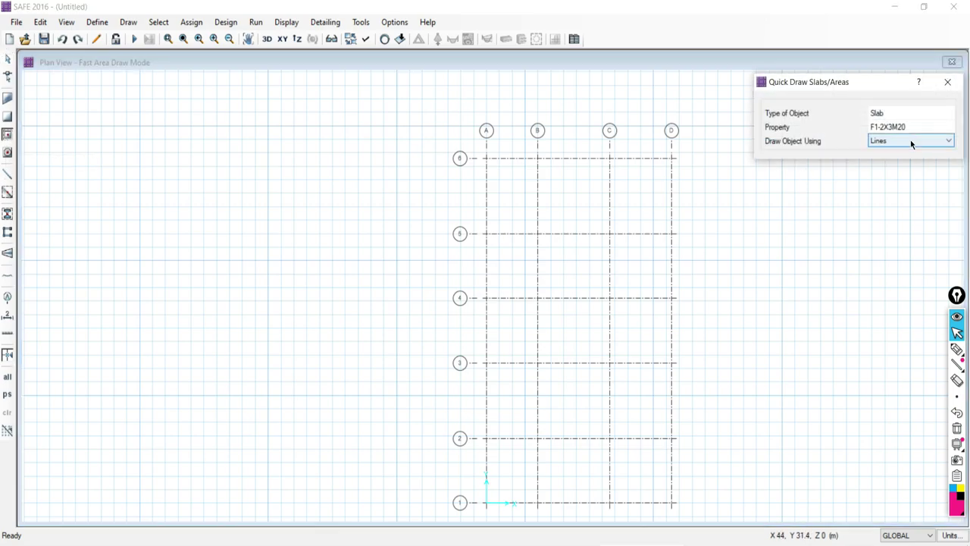
pyautogui.click(912, 142)
pyautogui.click(883, 168)
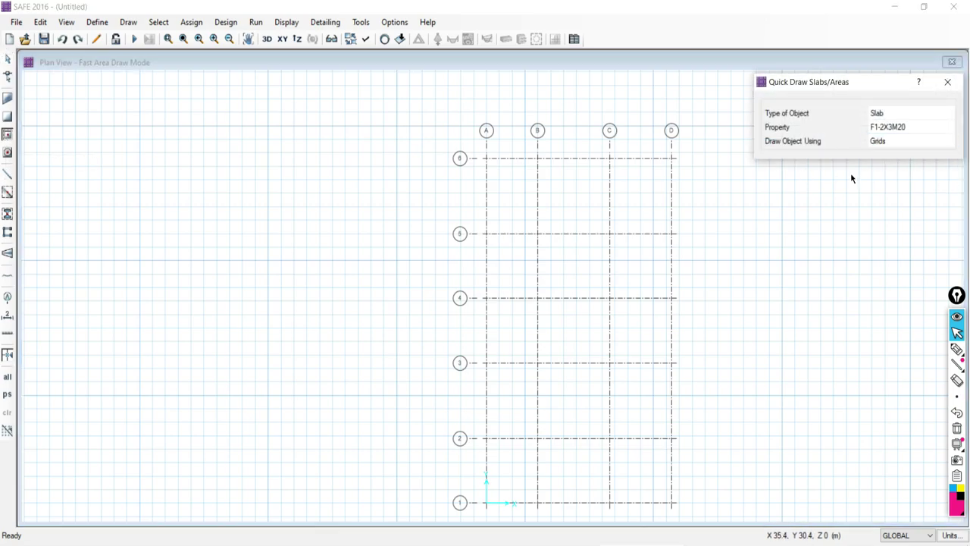
pyautogui.click(902, 143)
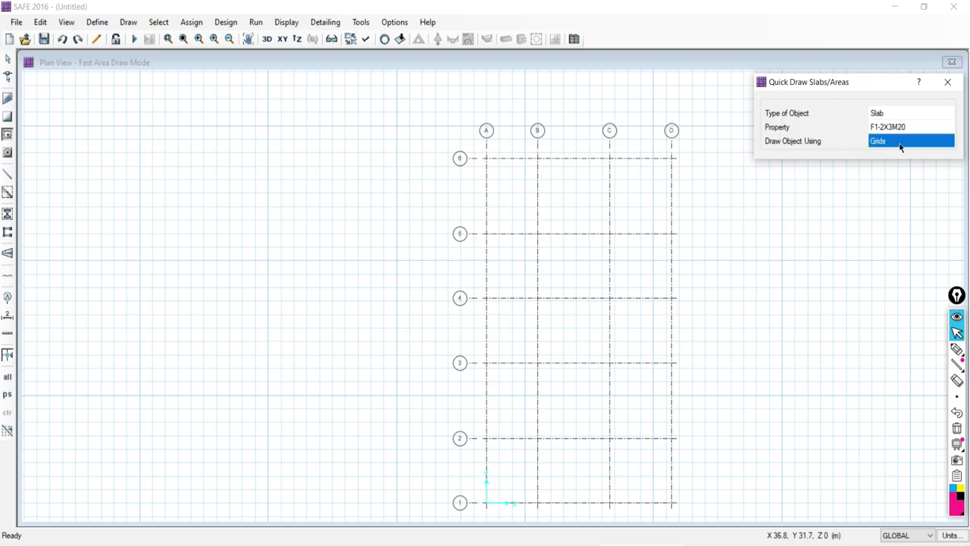
pyautogui.click(924, 142)
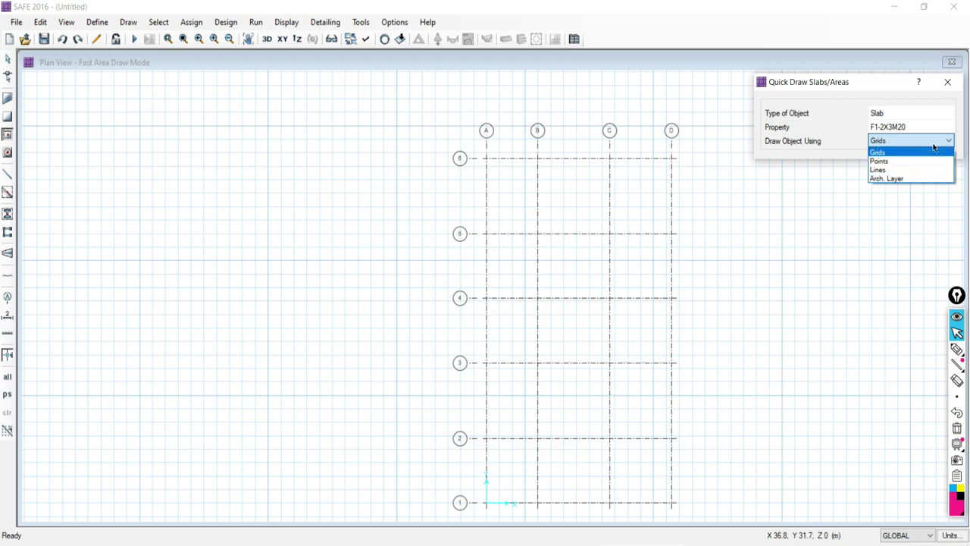
pyautogui.click(879, 153)
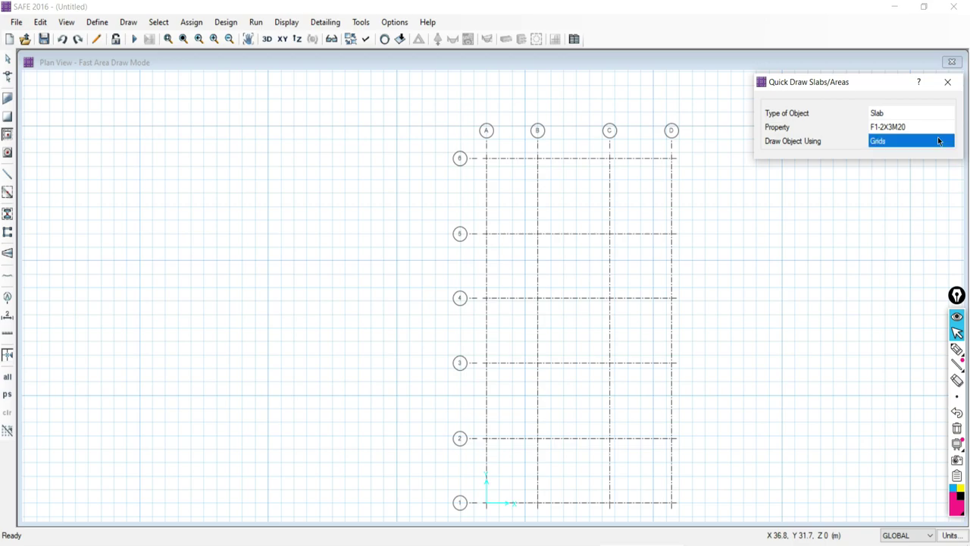
pyautogui.click(7, 175)
# Draw BEAM1 beams in a closed loop A6–D6–D1–A1–A6, then return to Select.
pyautogui.click(7, 176)
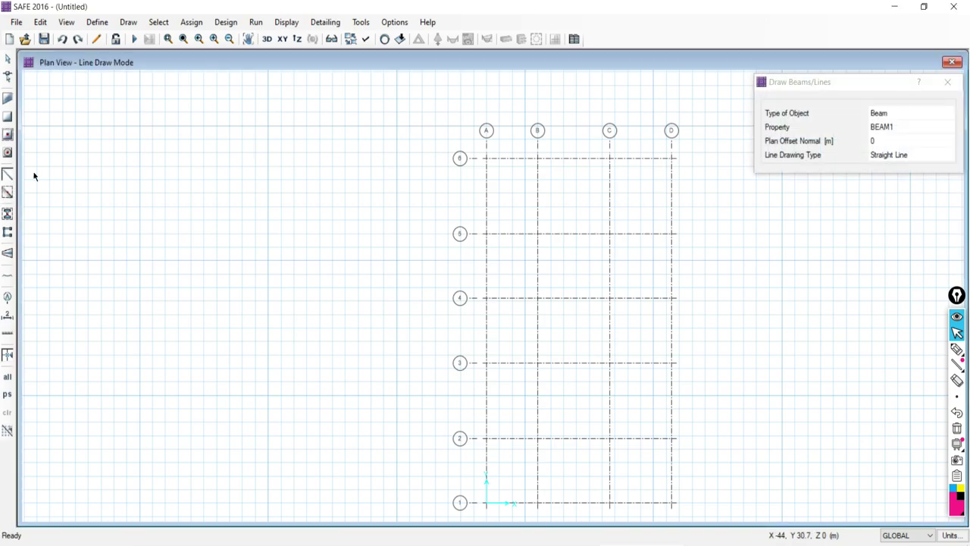
pyautogui.click(486, 162)
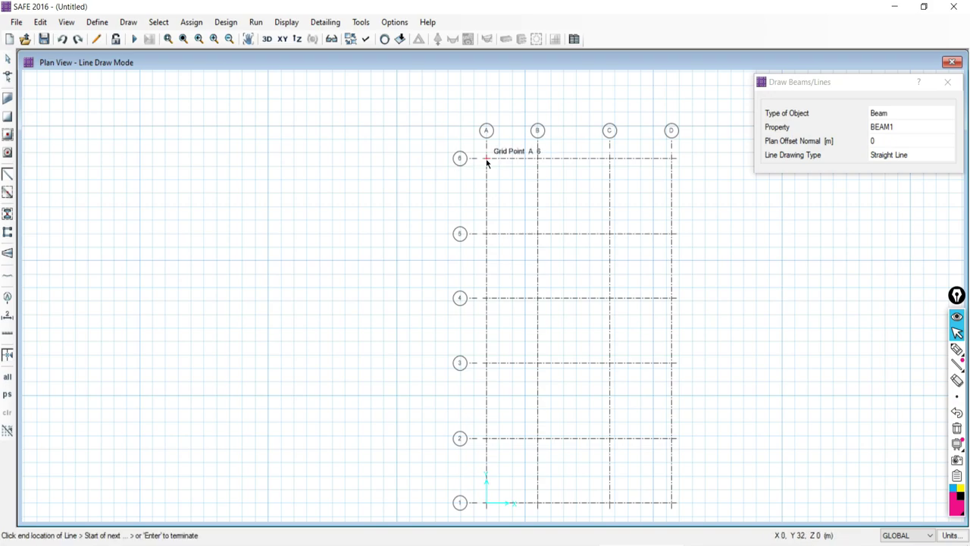
pyautogui.click(672, 158)
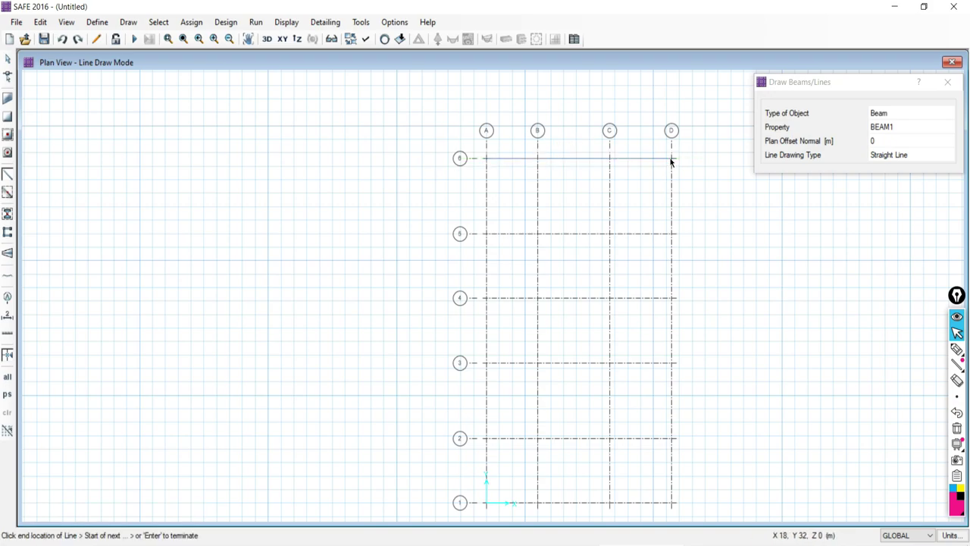
pyautogui.click(672, 503)
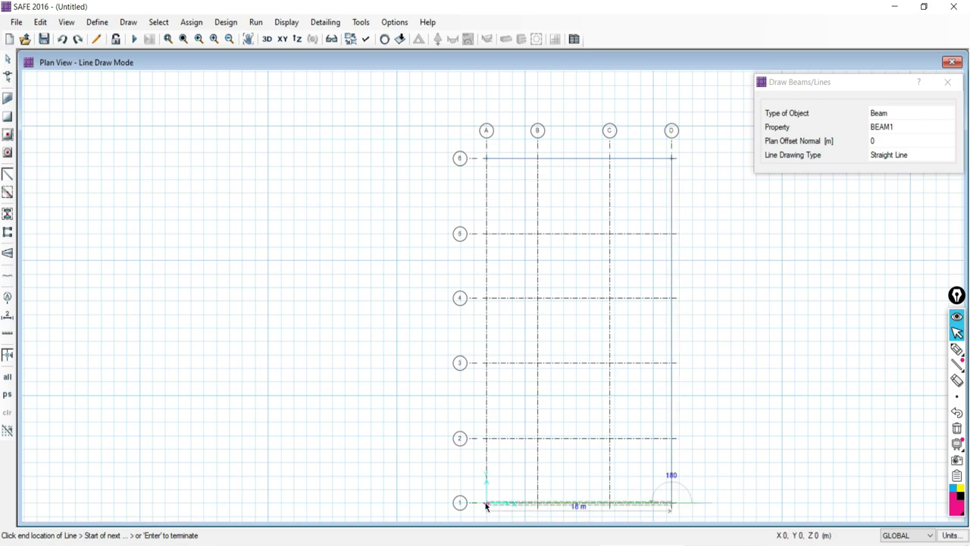
pyautogui.click(486, 505)
pyautogui.click(487, 161)
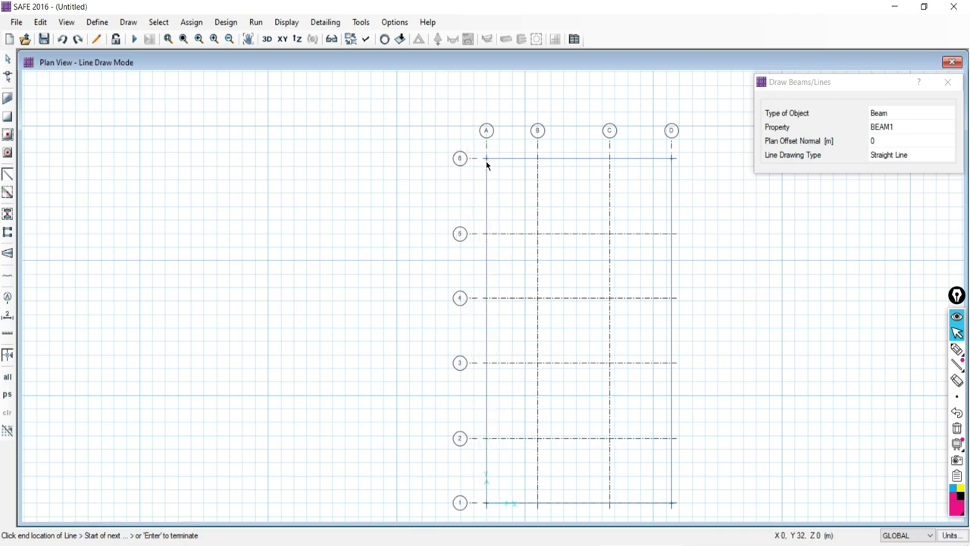
pyautogui.click(7, 60)
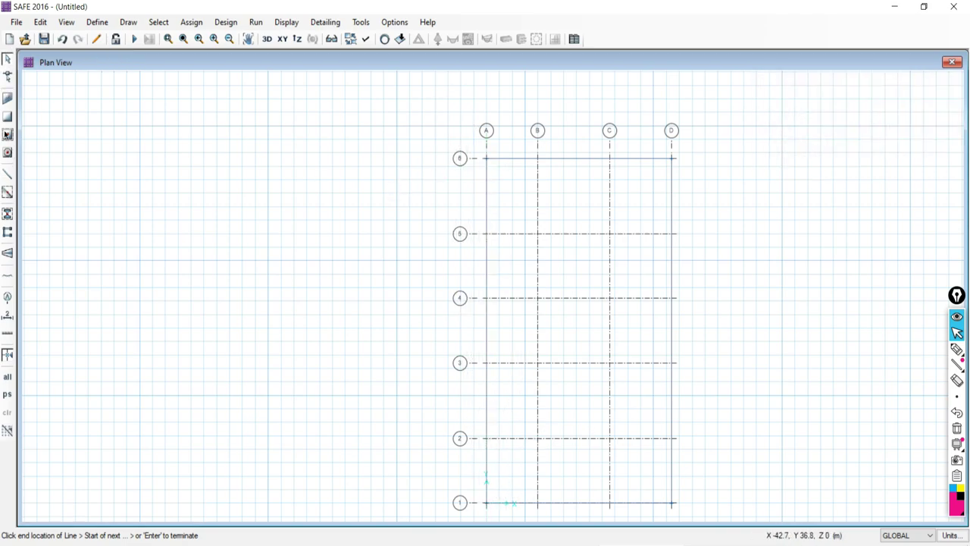
# Set Quick Draw Slabs to draw from Lines, drag a trial slab over grids A–D/1–6, and undo it.
pyautogui.click(7, 134)
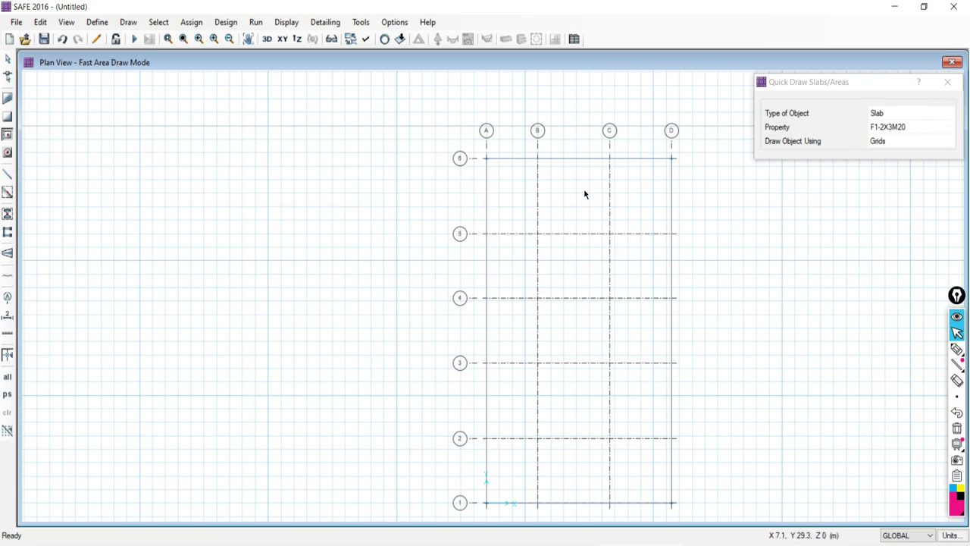
pyautogui.click(893, 144)
pyautogui.click(890, 143)
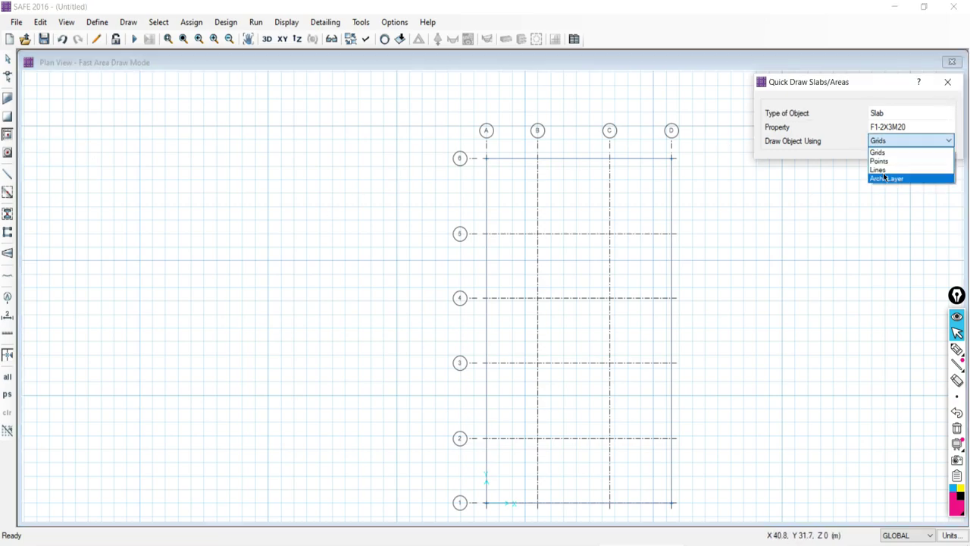
pyautogui.click(879, 175)
pyautogui.moveTo(358, 121)
pyautogui.mouseDown()
pyautogui.moveTo(714, 476)
pyautogui.moveTo(741, 521)
pyautogui.mouseUp()
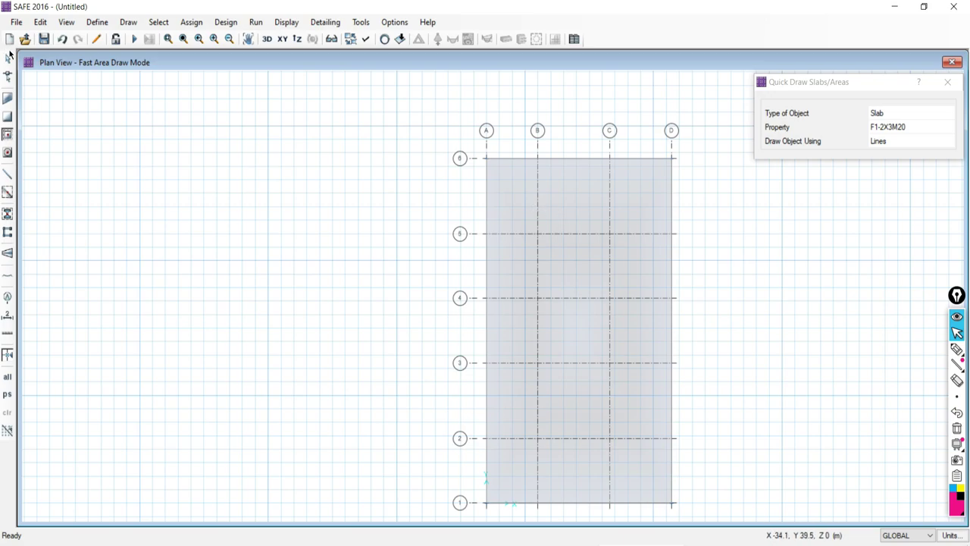
pyautogui.click(62, 40)
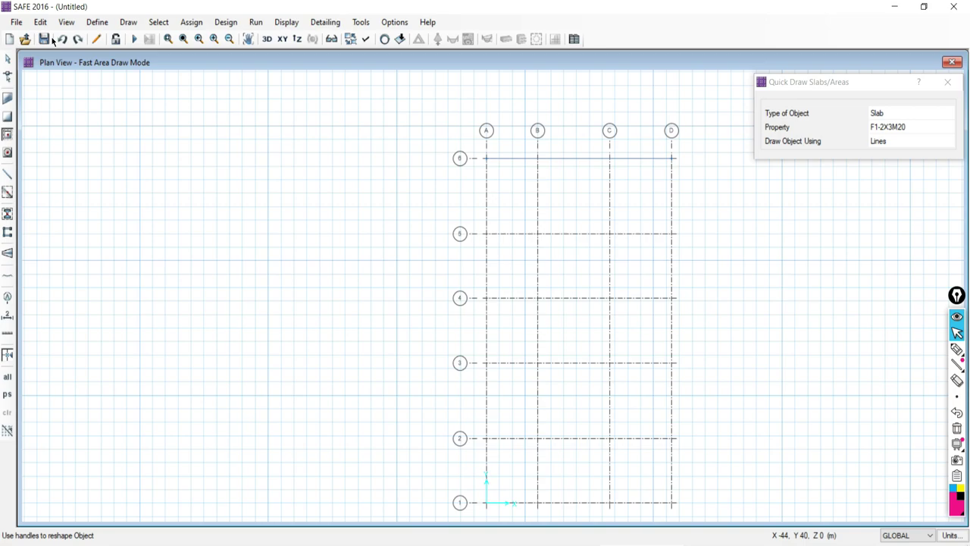
# Leave slab mode, select then deselect the grid 6 line, and restart quick slab drawing.
pyautogui.click(7, 58)
pyautogui.click(563, 159)
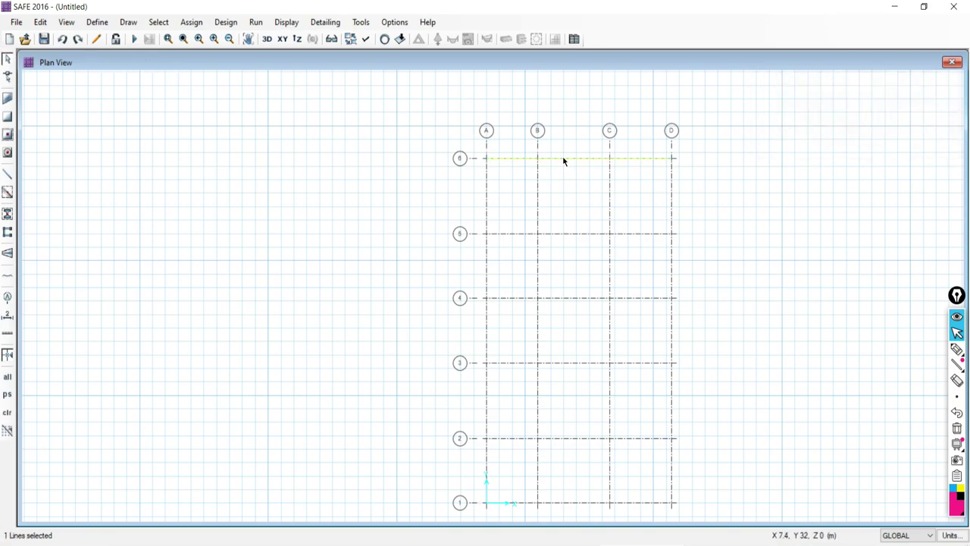
pyautogui.click(532, 152)
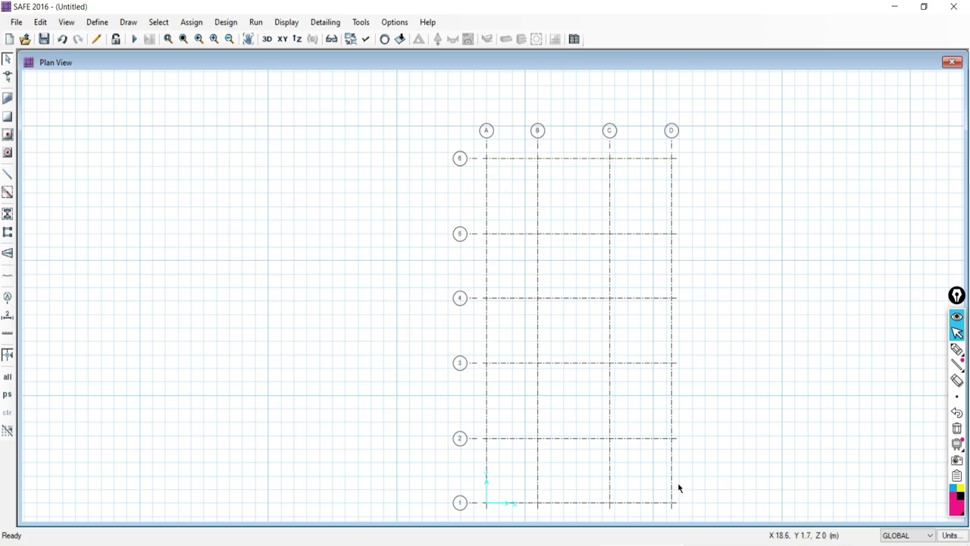
pyautogui.moveTo(677, 482); pyautogui.dragTo(511, 403, button='middle')
pyautogui.click(7, 135)
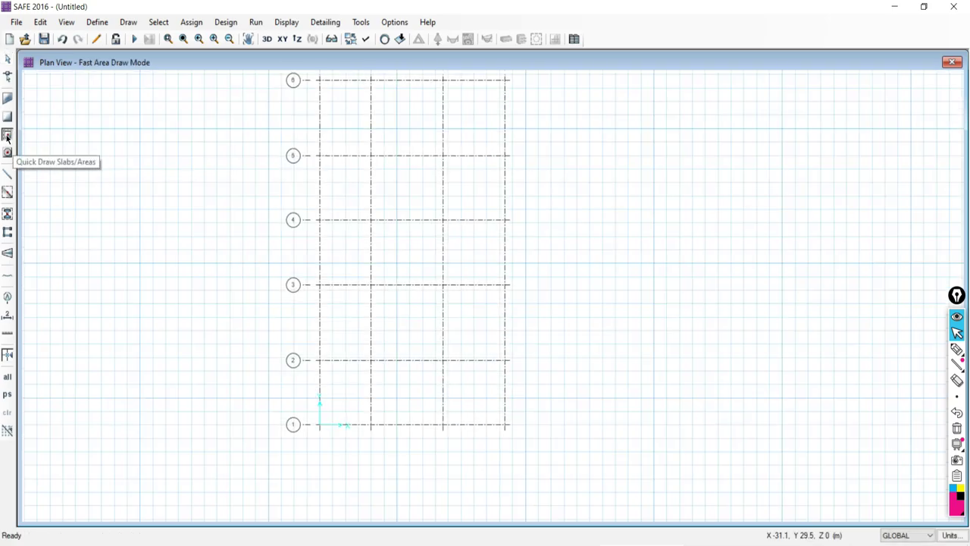
pyautogui.click(946, 81)
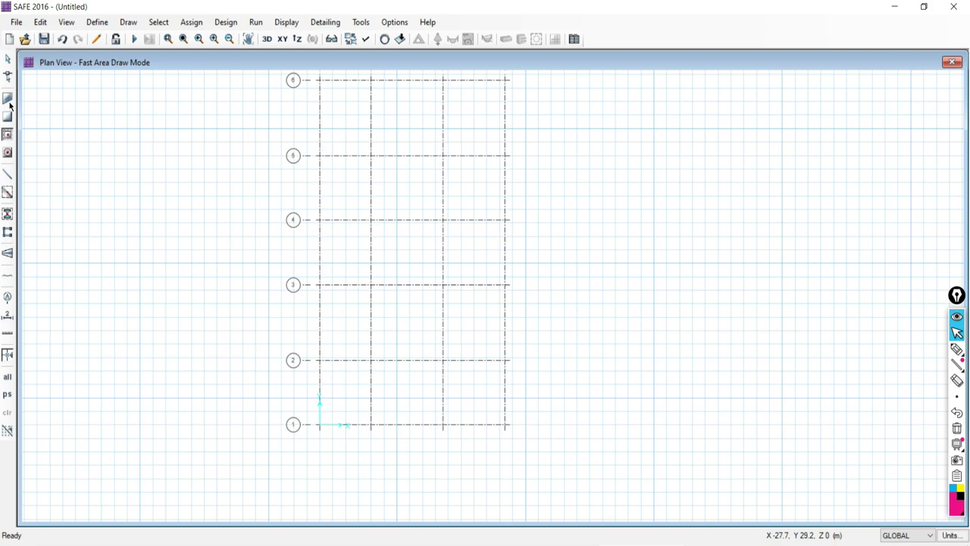
# Try the edge, rectangular, quick and around-points slab tools, then return to the Select pointer.
pyautogui.click(8, 100)
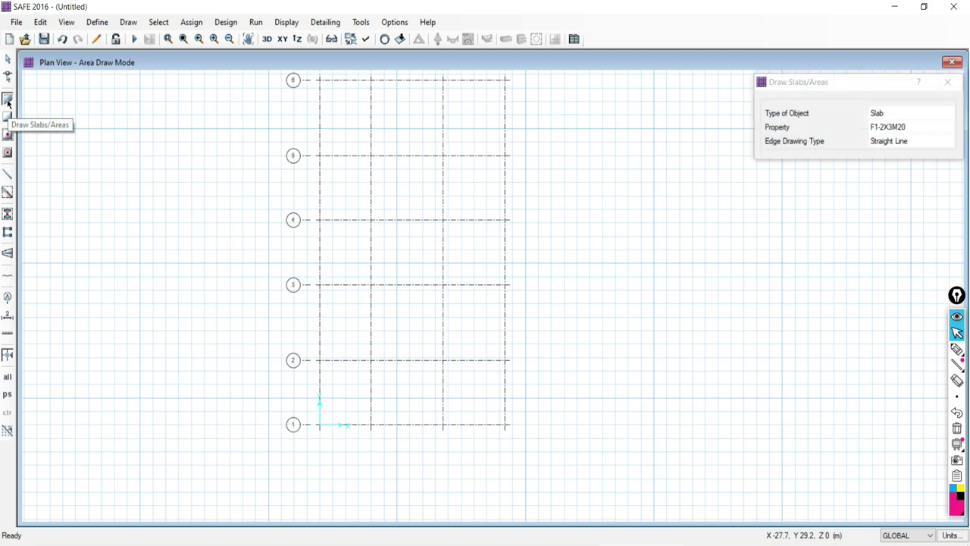
pyautogui.click(947, 81)
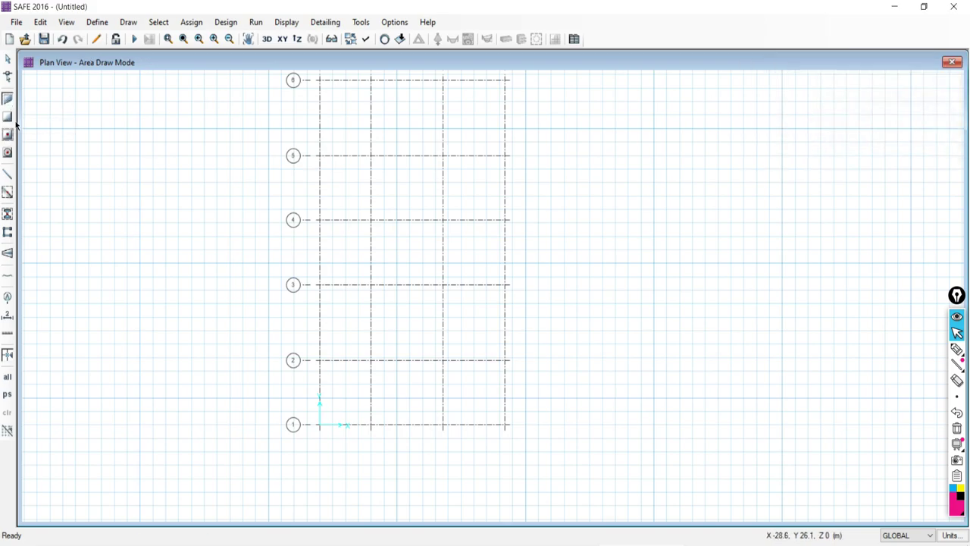
pyautogui.click(7, 117)
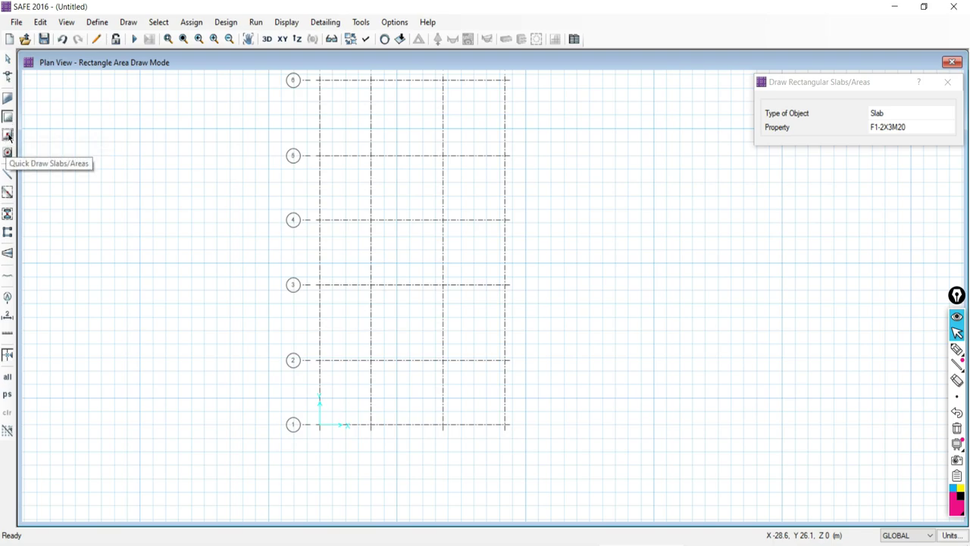
pyautogui.click(7, 135)
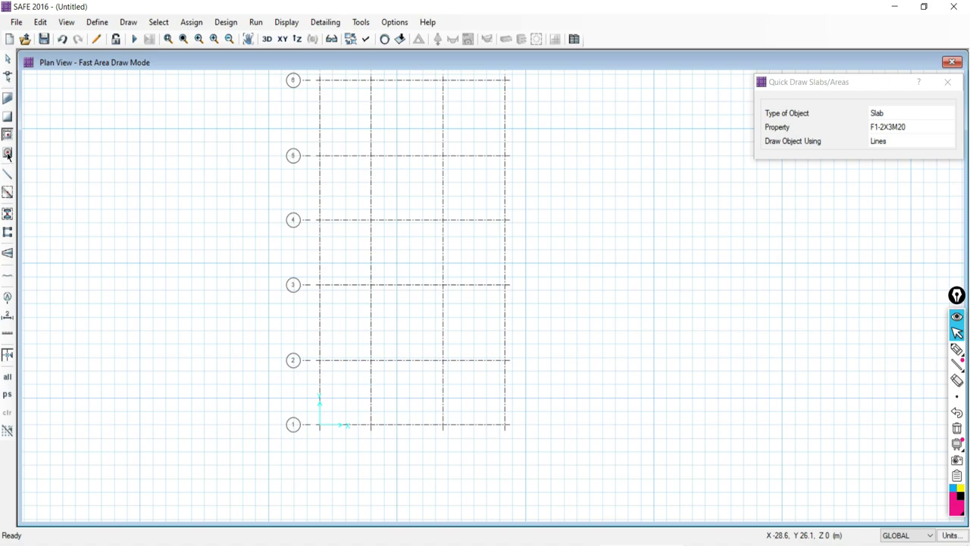
pyautogui.click(7, 154)
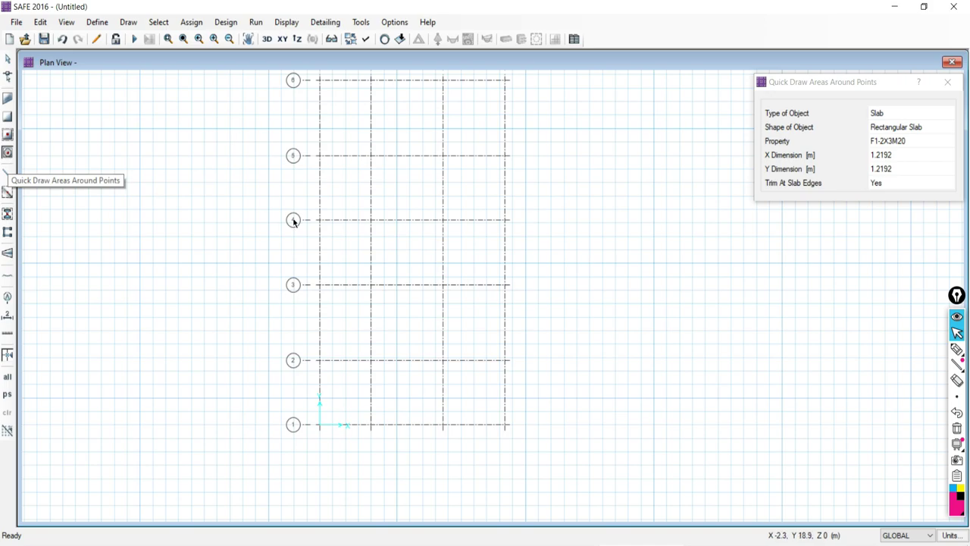
pyautogui.click(6, 61)
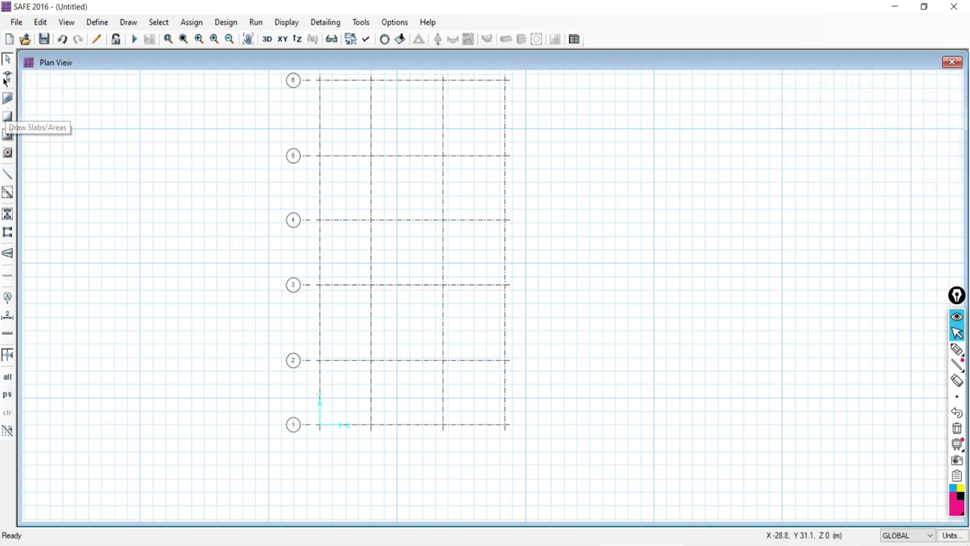
# Mark footing spots at bay B–C/4–5, C3, B2 and A4 with the pen, then clear them.
pyautogui.click(956, 350)
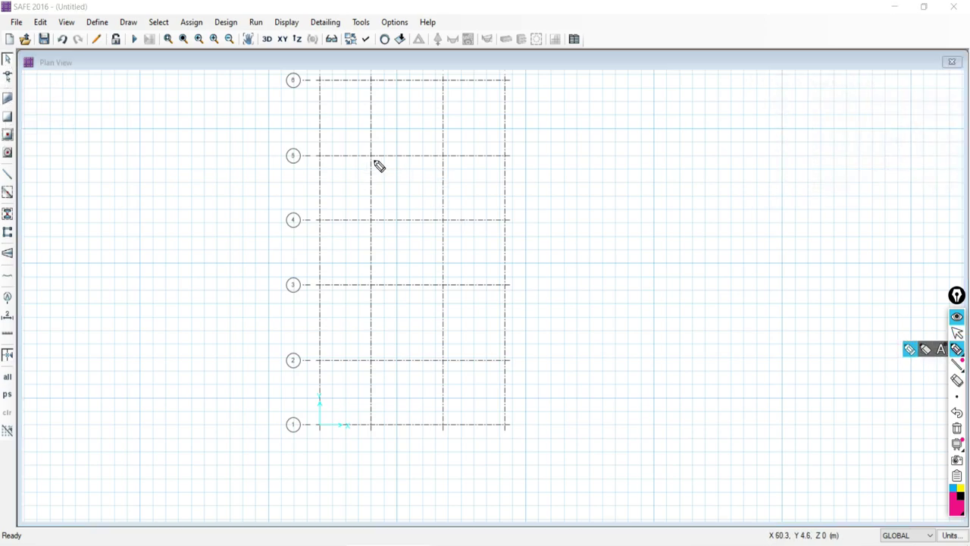
pyautogui.moveTo(370, 157)
pyautogui.mouseDown()
pyautogui.moveTo(442, 157)
pyautogui.moveTo(438, 209)
pyautogui.moveTo(381, 223)
pyautogui.mouseUp()
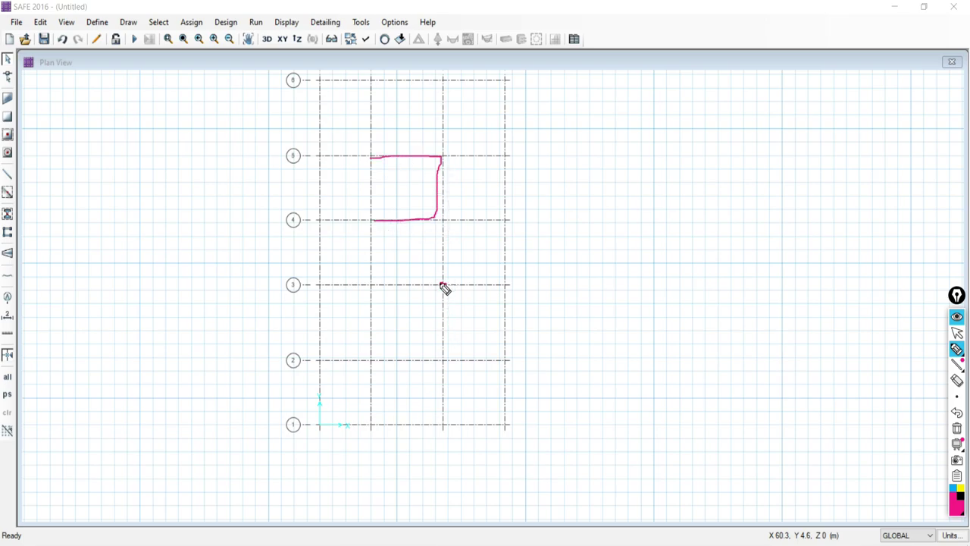
pyautogui.moveTo(442, 285)
pyautogui.mouseDown()
pyautogui.moveTo(446, 274)
pyautogui.moveTo(432, 290)
pyautogui.moveTo(457, 305)
pyautogui.moveTo(454, 280)
pyautogui.moveTo(442, 273)
pyautogui.mouseUp()
pyautogui.moveTo(362, 347)
pyautogui.mouseDown()
pyautogui.moveTo(365, 374)
pyautogui.moveTo(383, 368)
pyautogui.moveTo(383, 351)
pyautogui.moveTo(372, 353)
pyautogui.moveTo(375, 365)
pyautogui.mouseUp()
pyautogui.moveTo(308, 206)
pyautogui.mouseDown()
pyautogui.moveTo(307, 232)
pyautogui.moveTo(318, 237)
pyautogui.moveTo(332, 234)
pyautogui.moveTo(314, 217)
pyautogui.mouseUp()
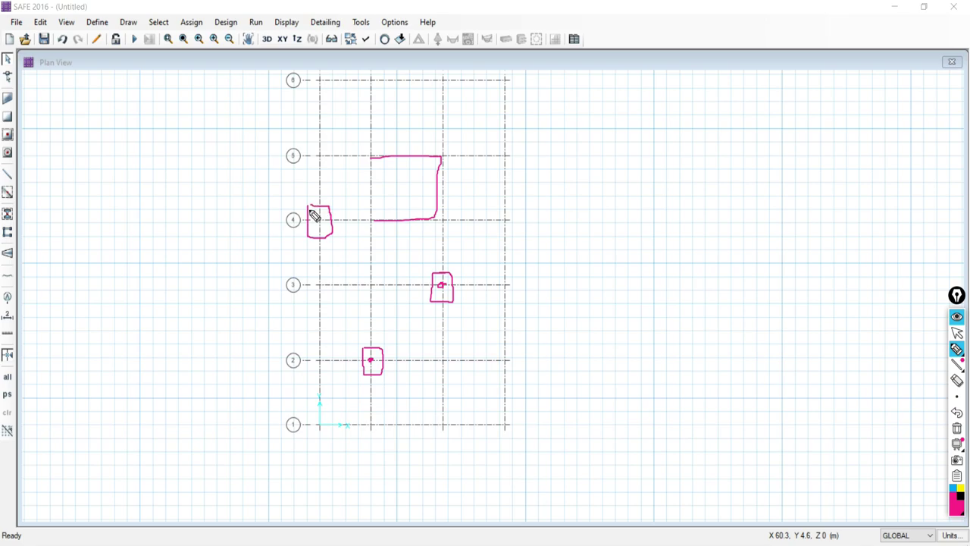
pyautogui.click(957, 428)
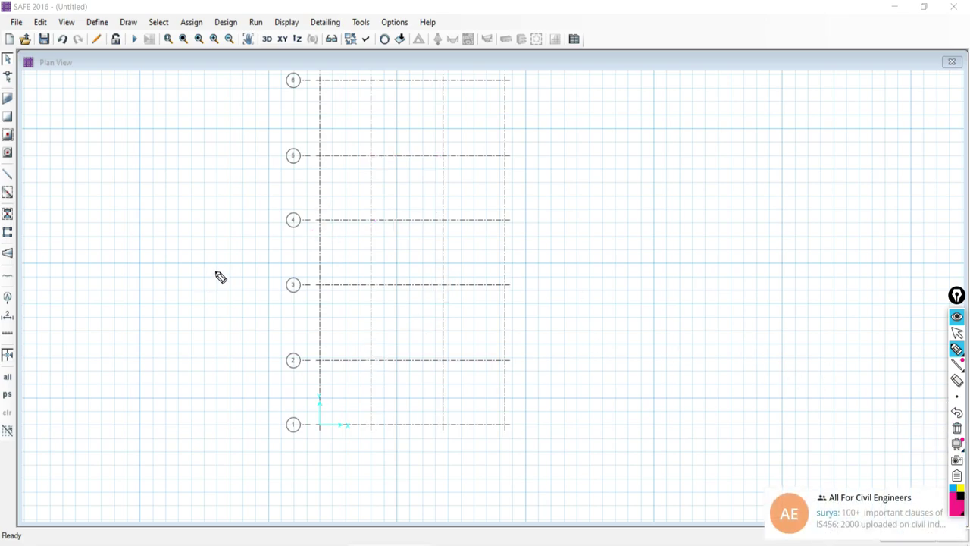
pyautogui.click(957, 332)
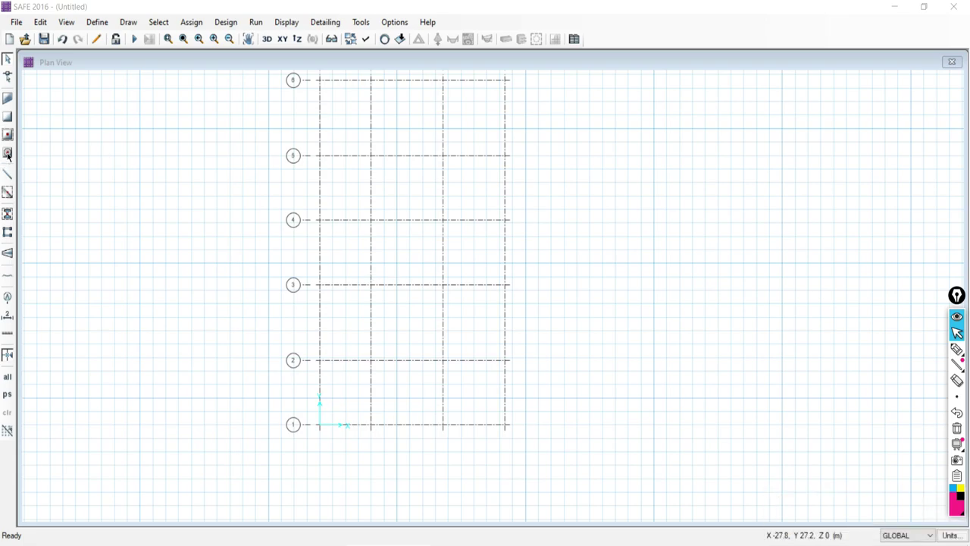
# Sketch a square footing shape to the right of the grid with the annotation pen.
pyautogui.click(956, 352)
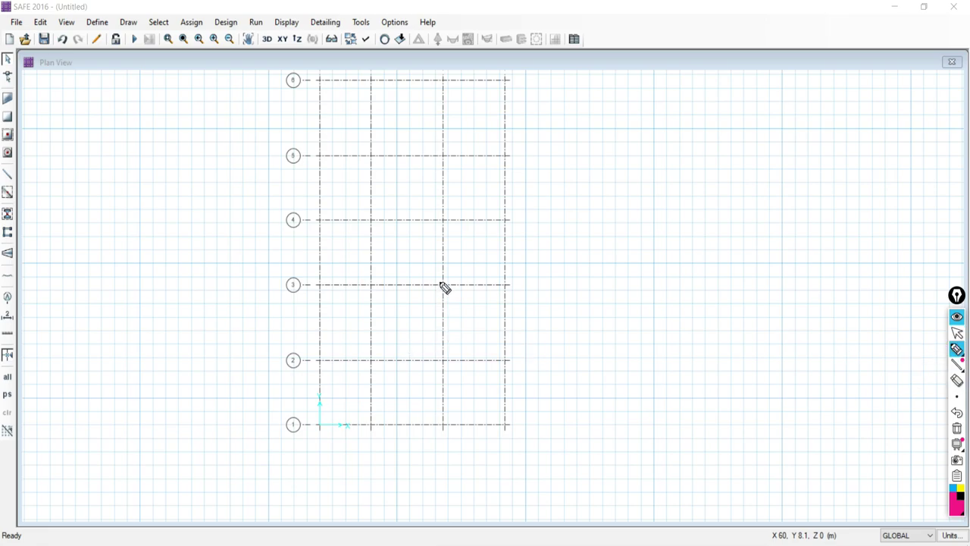
pyautogui.click(441, 284)
pyautogui.moveTo(592, 235); pyautogui.dragTo(593, 302)
pyautogui.moveTo(596, 237)
pyautogui.mouseDown()
pyautogui.moveTo(656, 289)
pyautogui.moveTo(597, 301)
pyautogui.mouseUp()
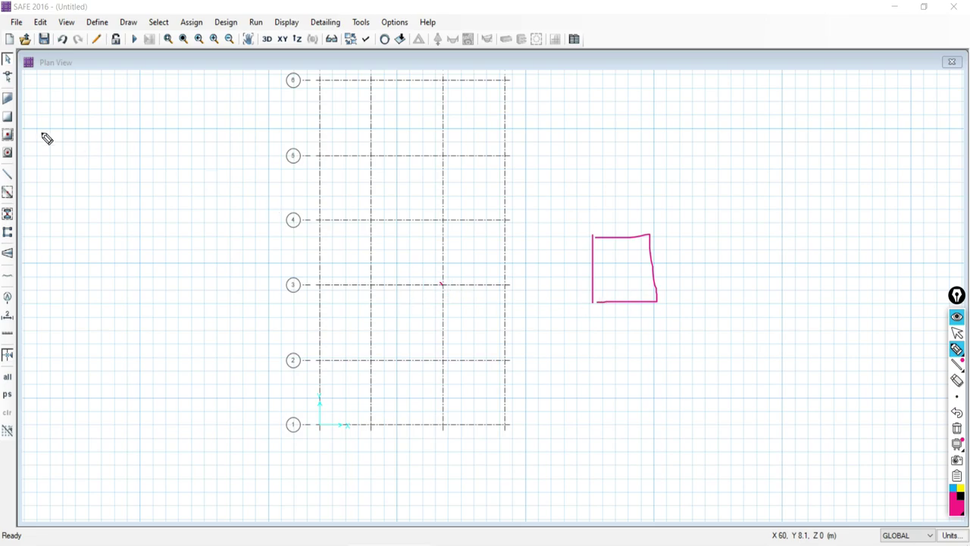
# Move the Quick Draw Areas Around Points settings left and keep Slab as the object type.
pyautogui.click(957, 332)
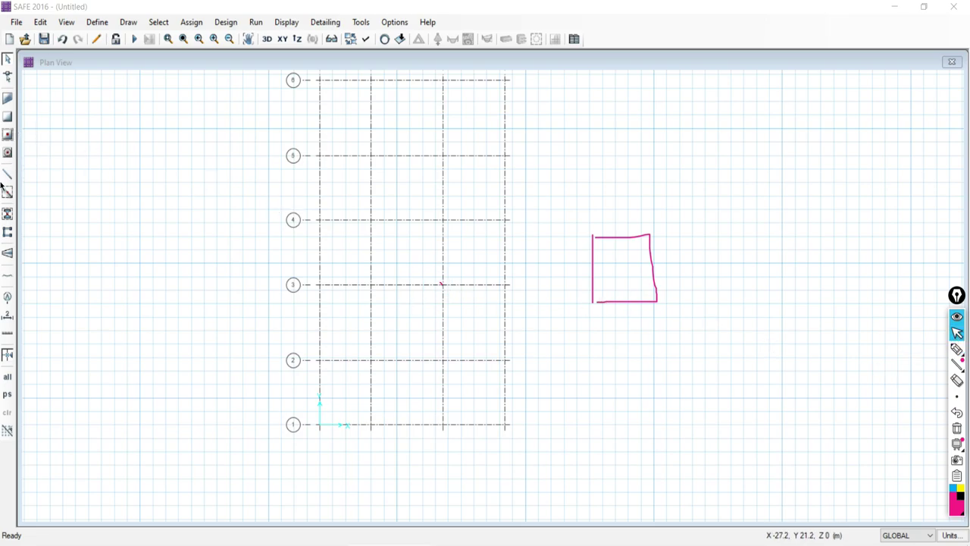
pyautogui.click(8, 156)
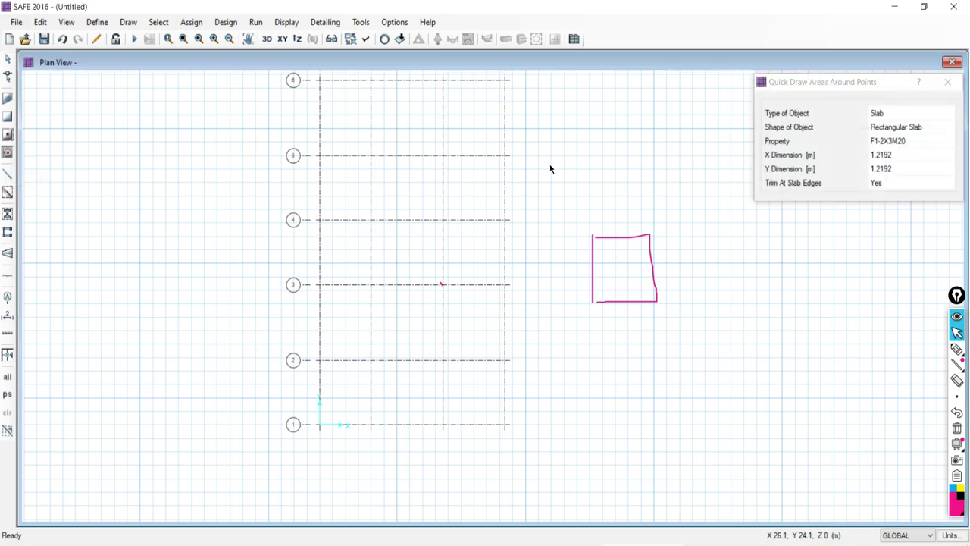
pyautogui.moveTo(872, 82)
pyautogui.mouseDown()
pyautogui.moveTo(307, 173)
pyautogui.moveTo(209, 144)
pyautogui.mouseUp()
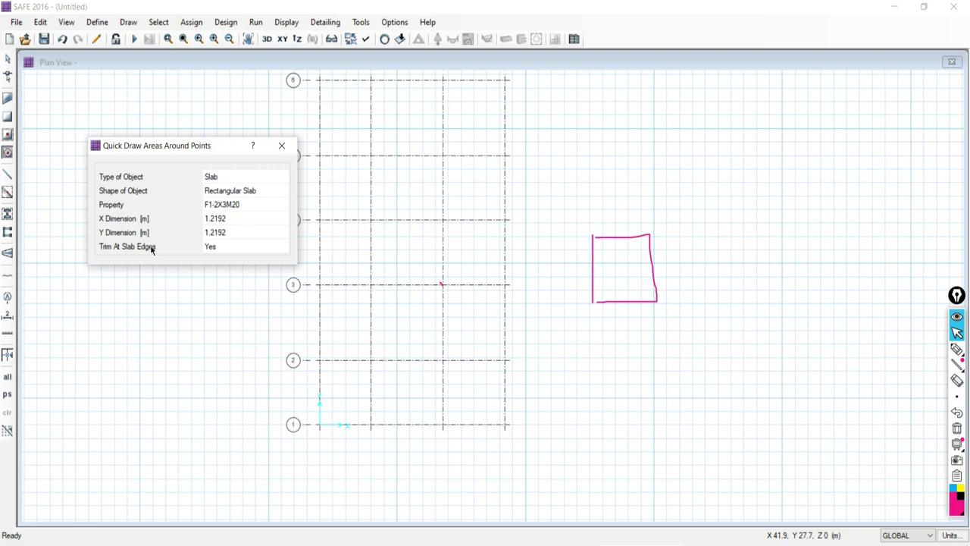
pyautogui.click(224, 177)
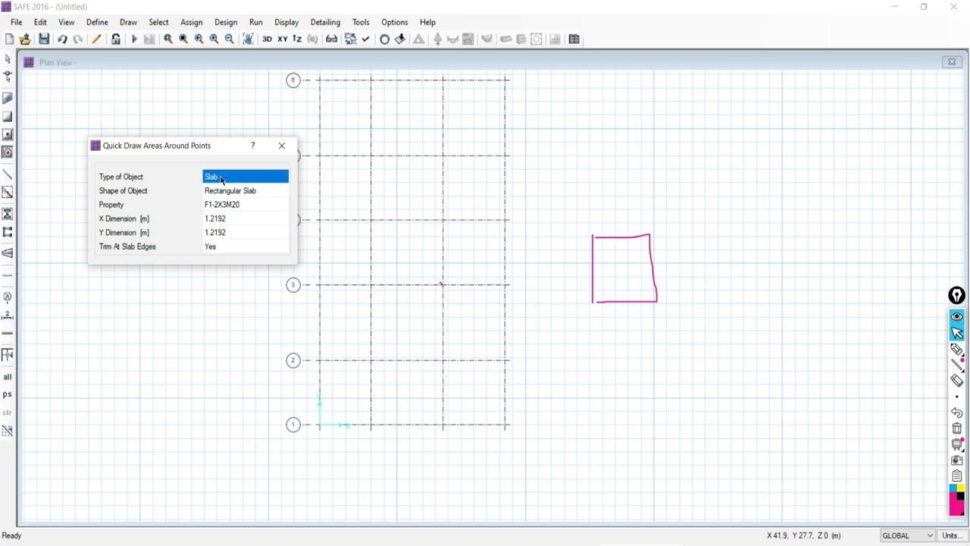
pyautogui.click(220, 183)
pyautogui.click(222, 181)
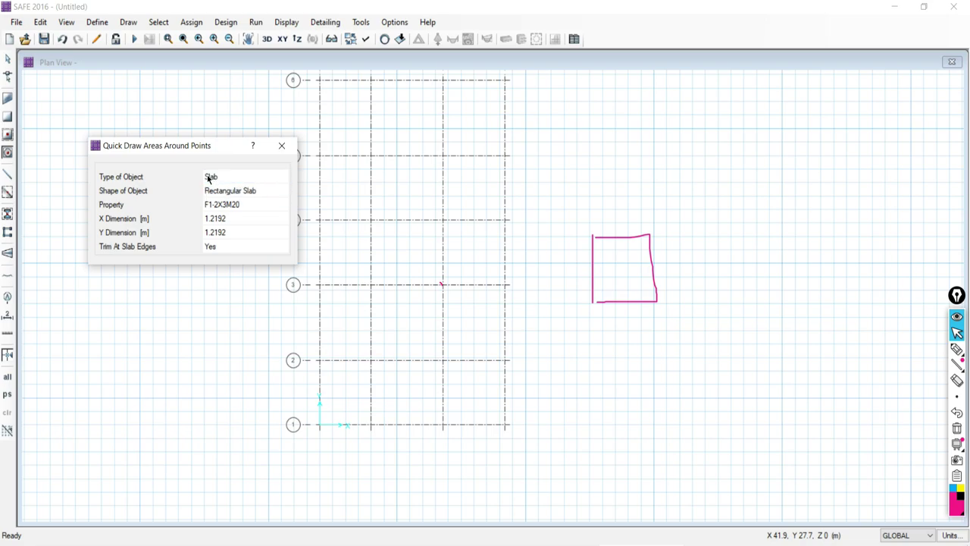
pyautogui.click(224, 177)
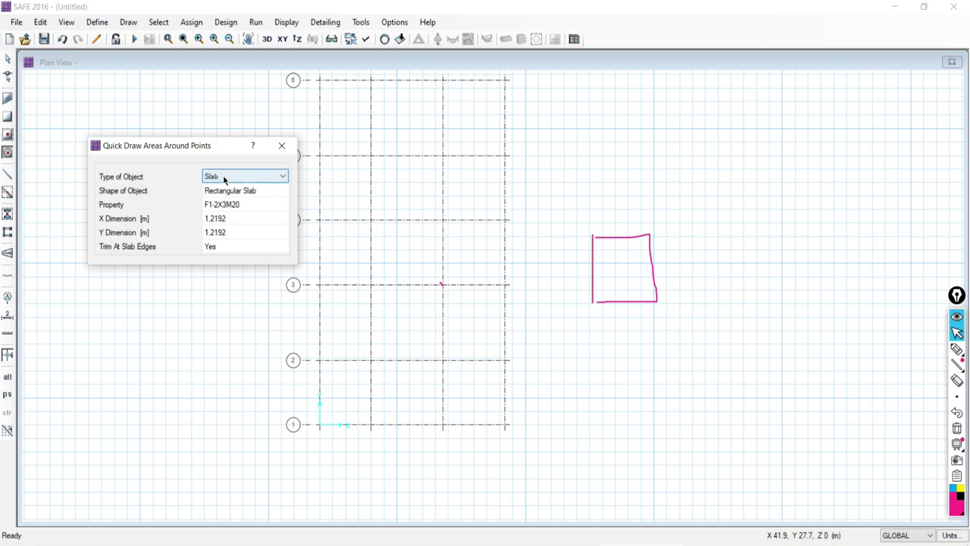
pyautogui.click(224, 177)
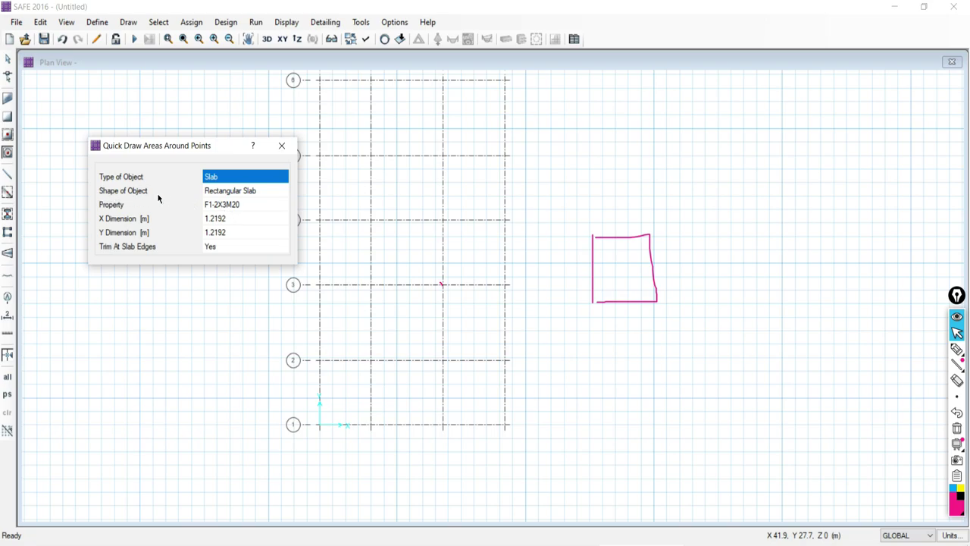
# Keep Rectangular Slab as the Shape of Object.
pyautogui.click(227, 195)
pyautogui.click(230, 194)
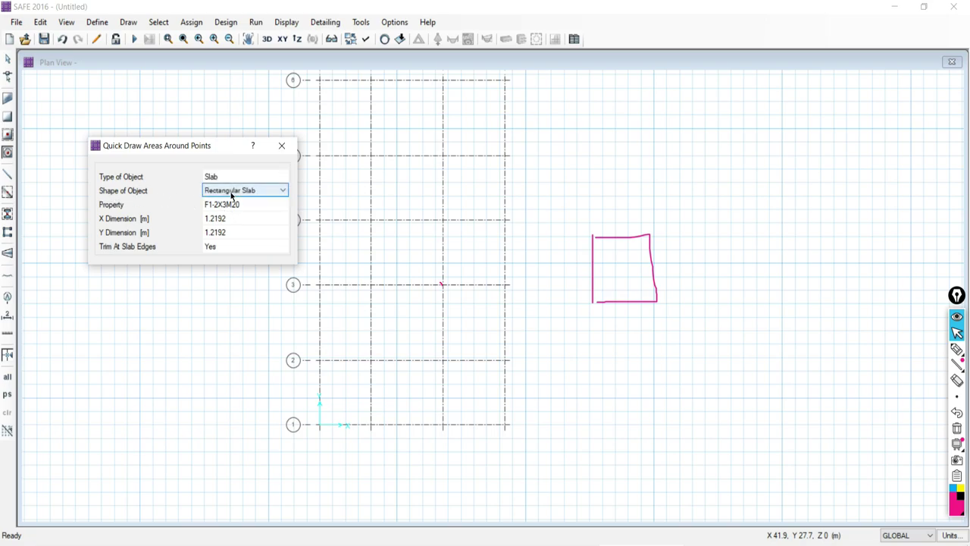
pyautogui.click(231, 194)
pyautogui.click(232, 194)
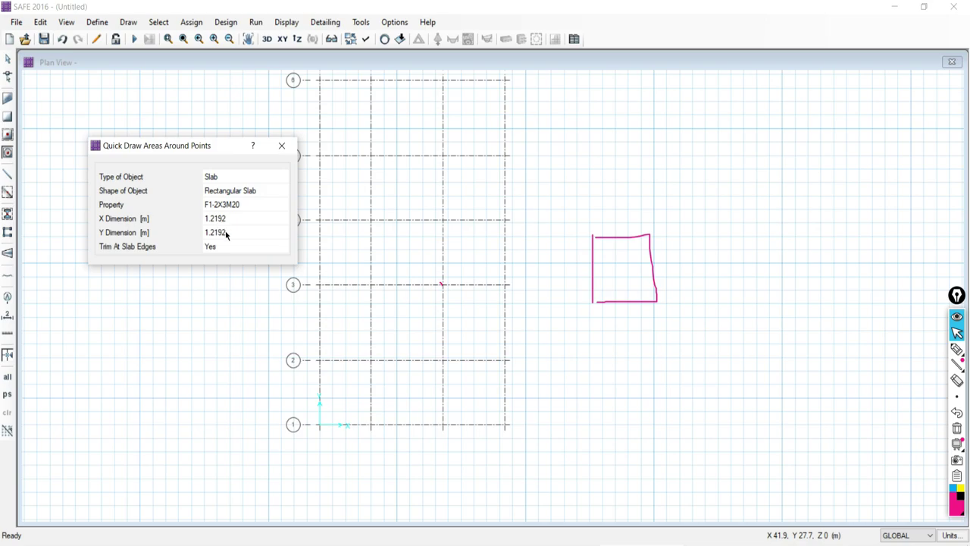
pyautogui.click(236, 193)
pyautogui.click(237, 193)
pyautogui.click(237, 192)
pyautogui.click(237, 193)
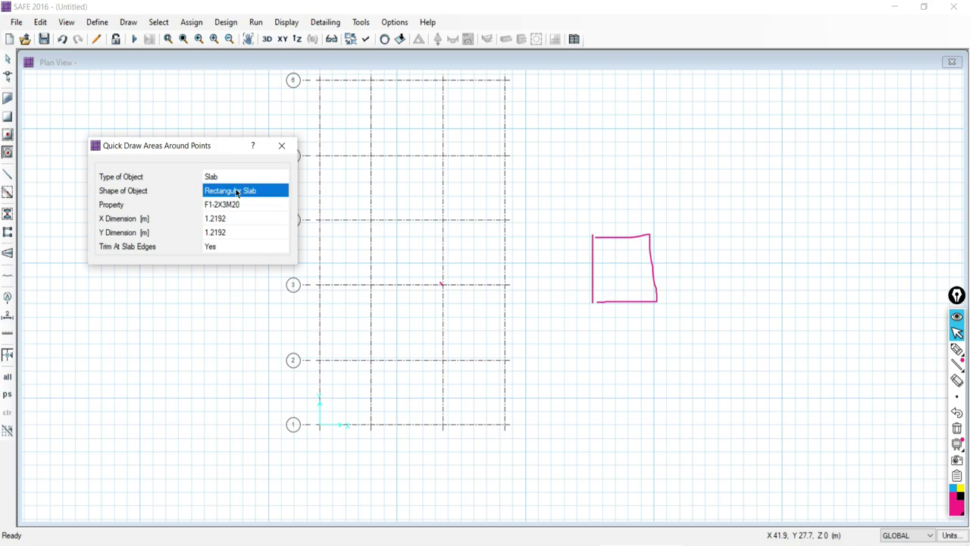
pyautogui.click(233, 194)
pyautogui.click(229, 191)
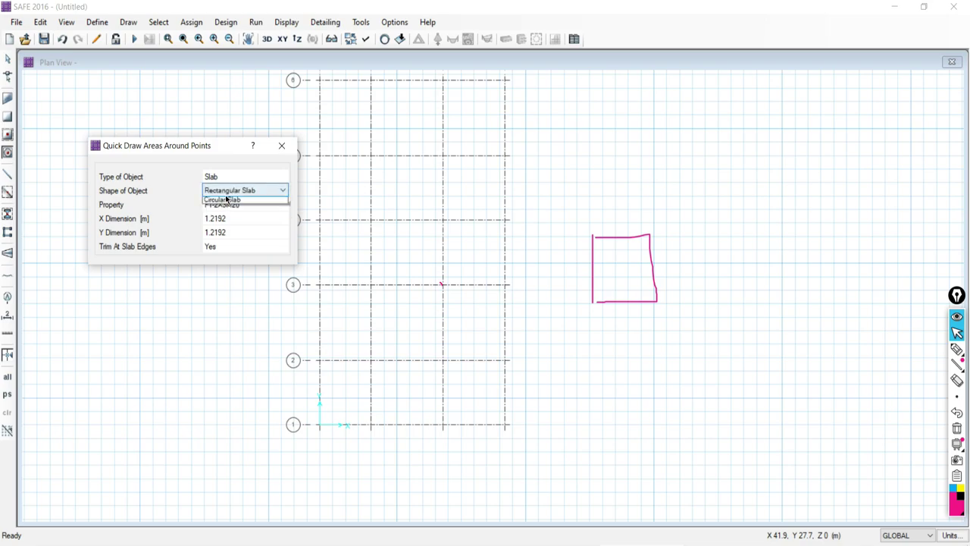
pyautogui.click(229, 192)
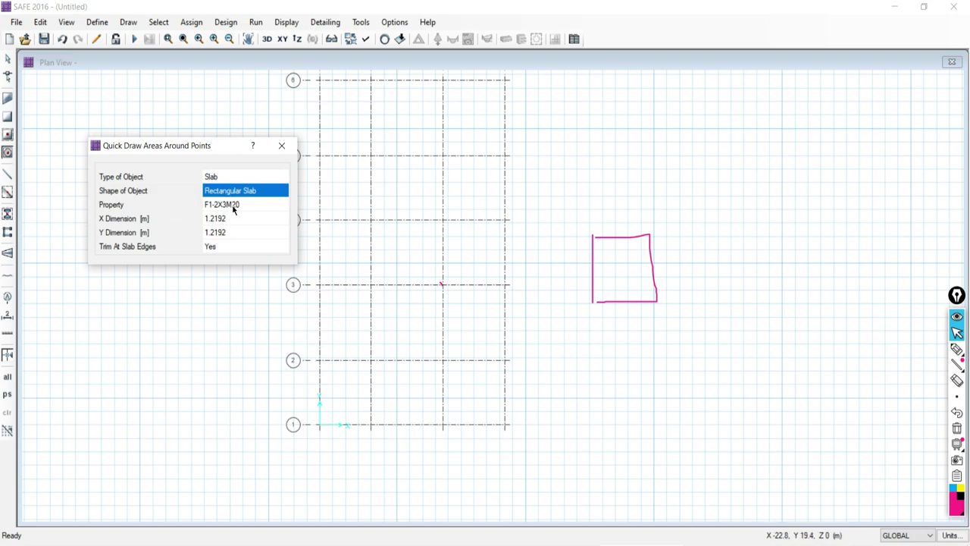
# Choose F1-2X3M20 as the slab Property.
pyautogui.click(231, 207)
pyautogui.click(229, 206)
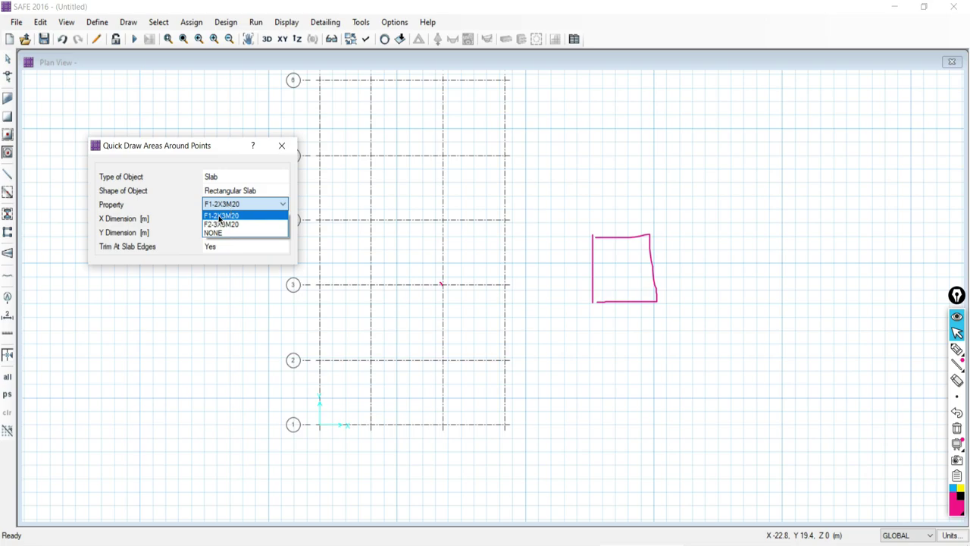
pyautogui.click(221, 216)
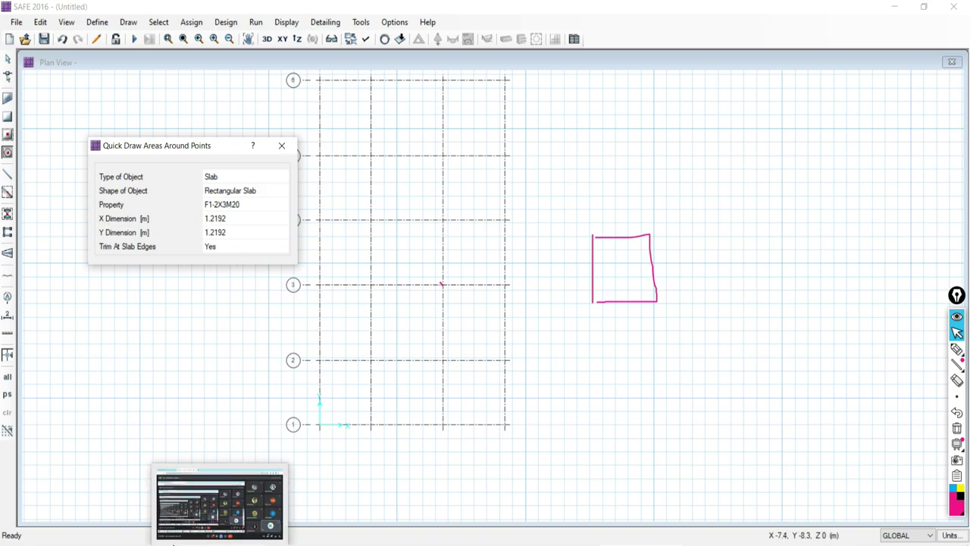
# In AutoCAD, pan and zoom the footing plan to check the 2×3 m F1 footing at A/06 and its notes.
pyautogui.click(175, 504)
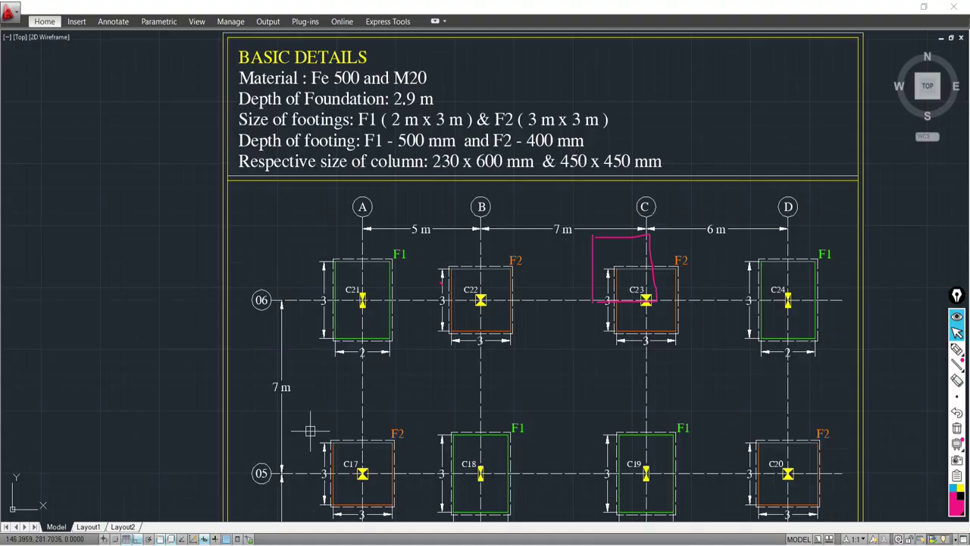
pyautogui.moveTo(500, 282); pyautogui.dragTo(431, 104, button='middle')
pyautogui.scroll(-2, 342, 180)
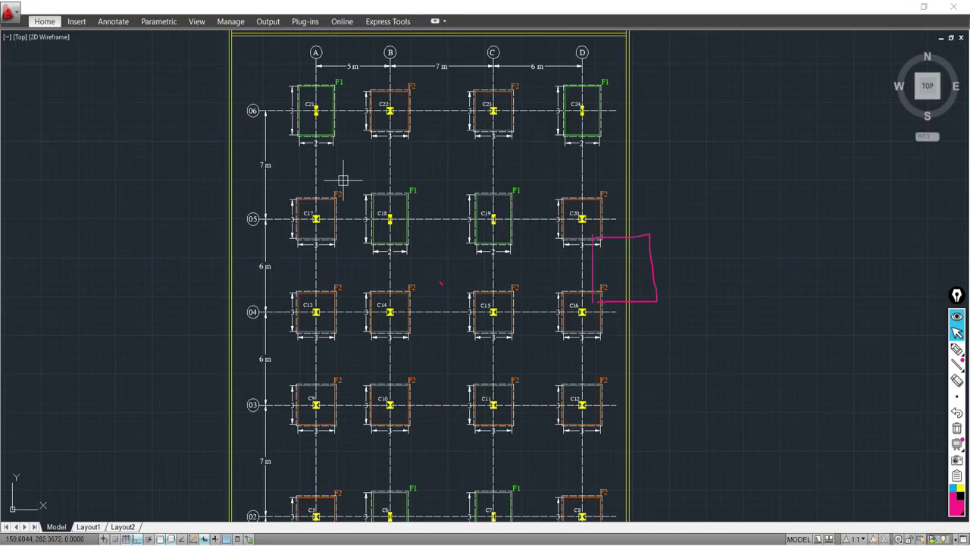
pyautogui.moveTo(342, 180)
pyautogui.mouseDown(button='middle')
pyautogui.moveTo(346, 243)
pyautogui.moveTo(321, 307)
pyautogui.mouseUp(button='middle')
pyautogui.scroll(3, 290, 244)
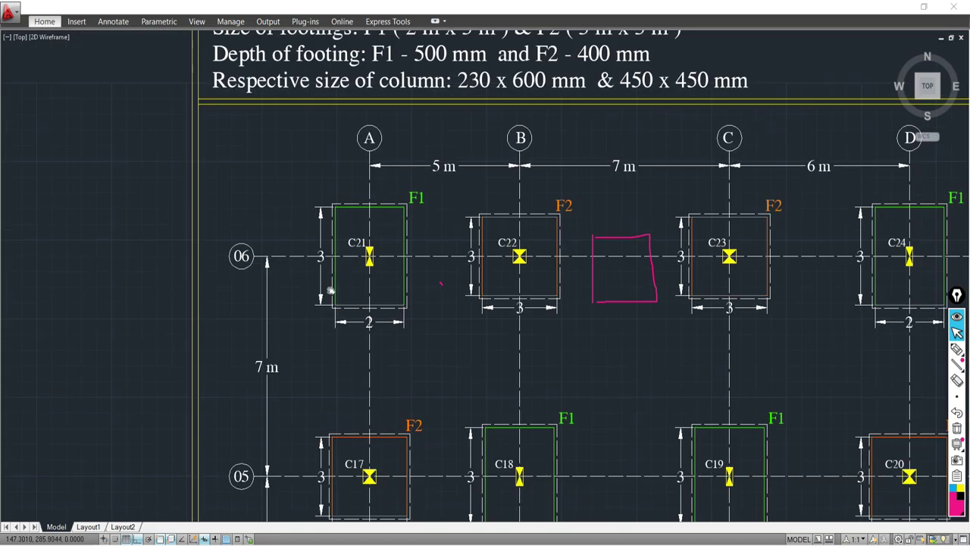
pyautogui.scroll(3, 362, 318)
pyautogui.scroll(-2, 319, 243)
pyautogui.moveTo(312, 235); pyautogui.dragTo(310, 327, button='middle')
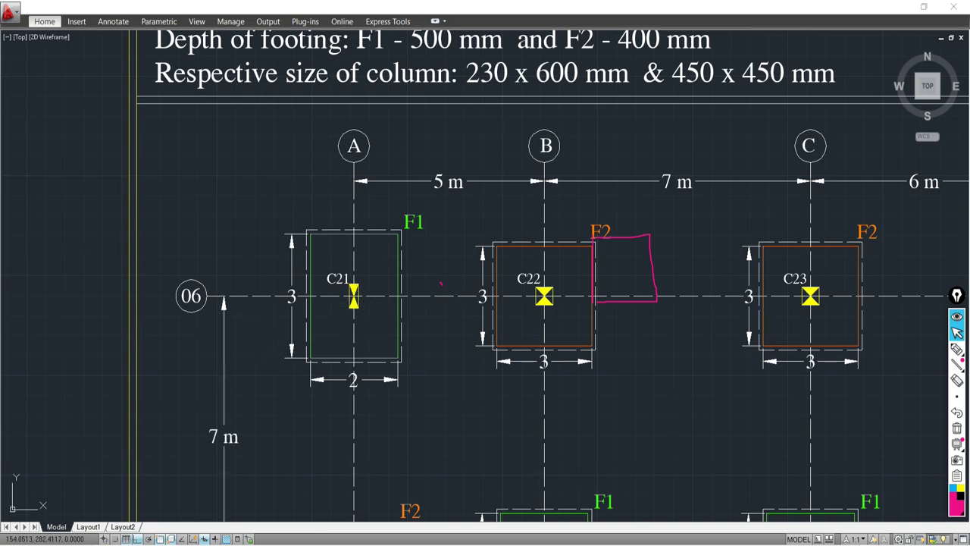
pyautogui.press('XF86AudioRaiseVolume')
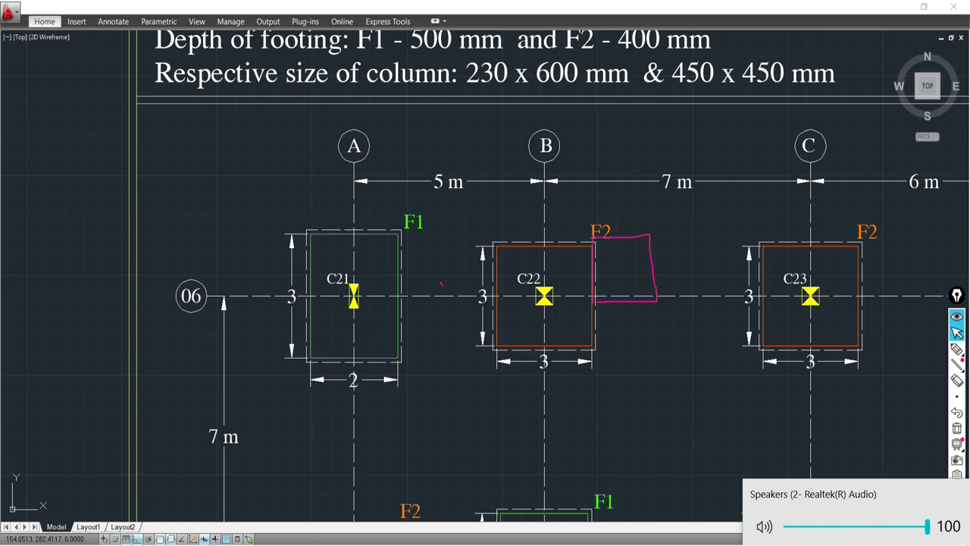
# Enter X dimension 2 and Y dimension 3 for the F1-2X3M20 slab, then move the settings box aside.
pyautogui.hotkey('alt', 'Tab')
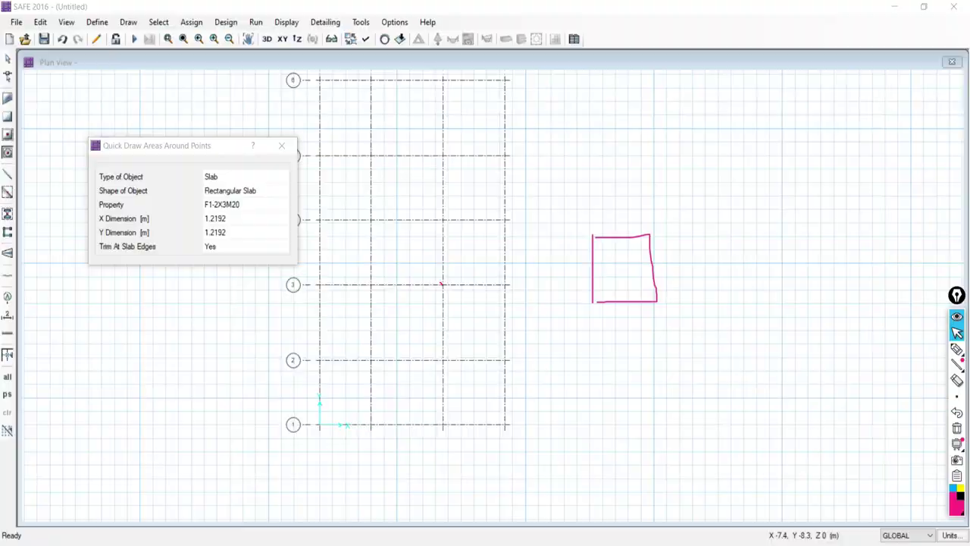
pyautogui.click(218, 219)
pyautogui.click(218, 219)
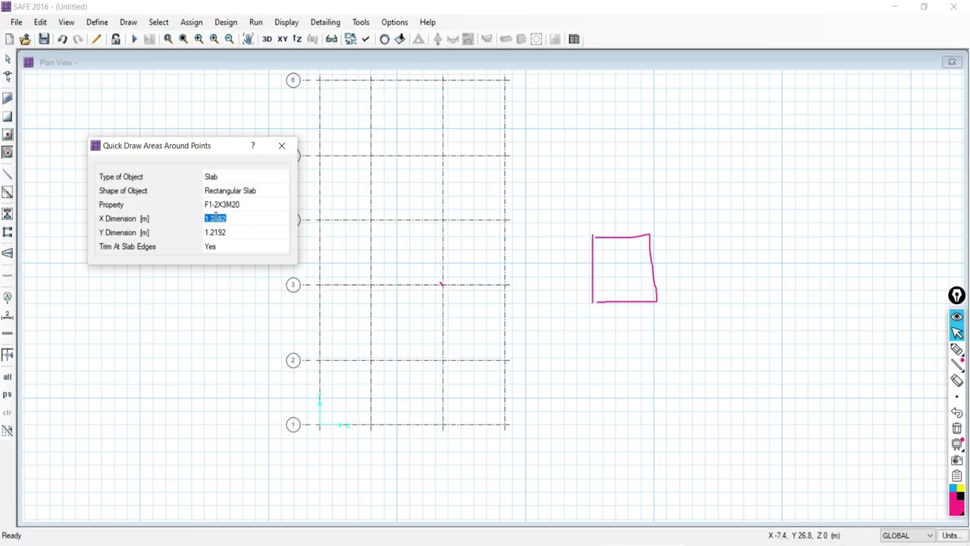
pyautogui.write('2')
pyautogui.click(210, 234)
pyautogui.write('3')
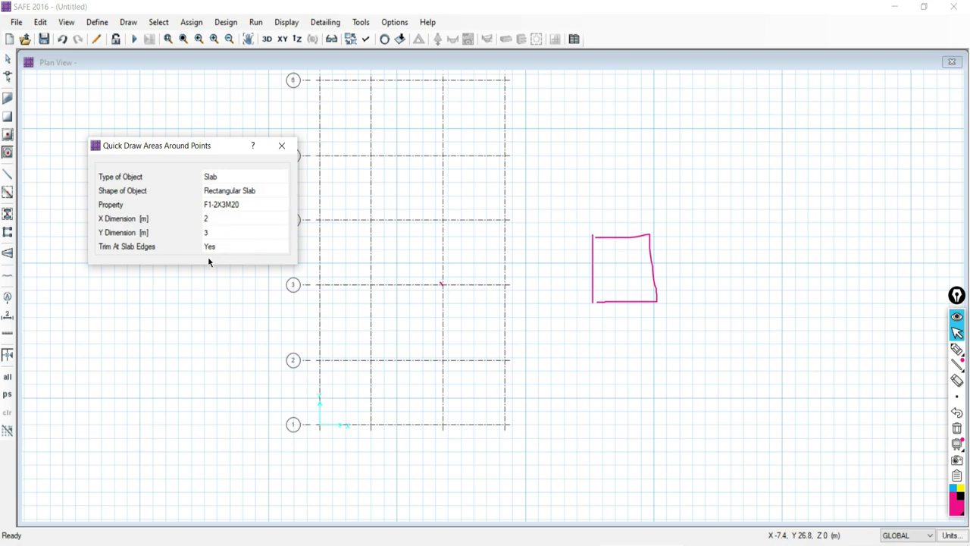
pyautogui.press('Return')
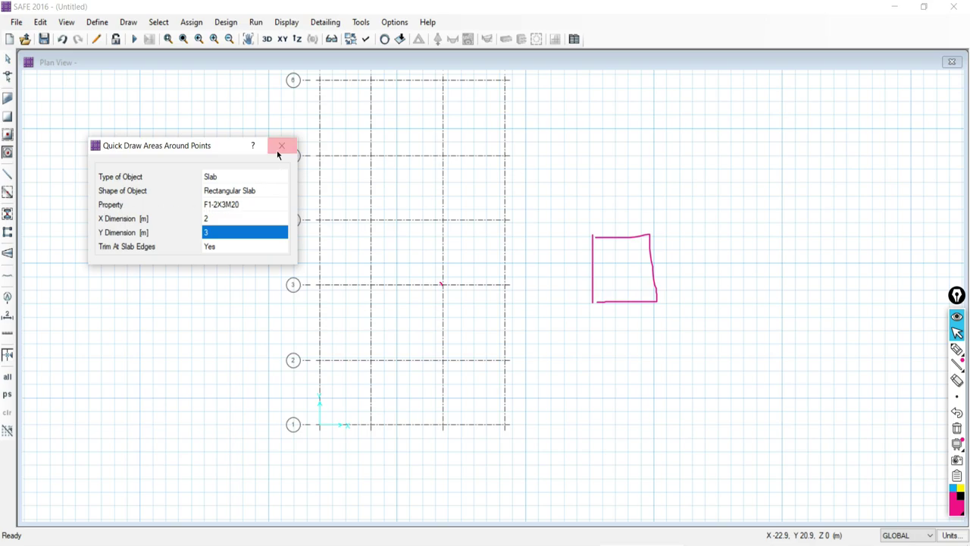
pyautogui.moveTo(168, 148); pyautogui.dragTo(752, 120)
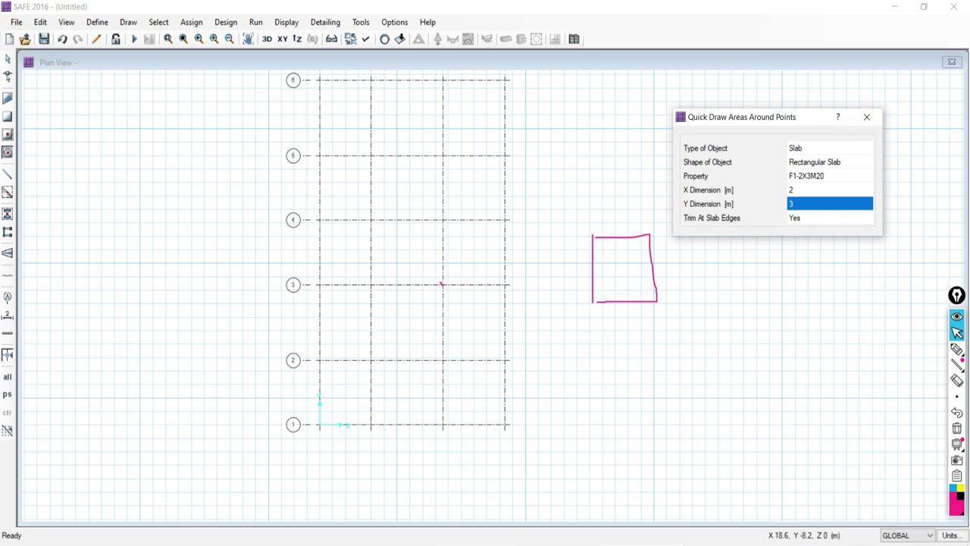
# Zoom and pan the AutoCAD plan to view footing F1 at grid A/01 by column C1, then return to SAFE.
pyautogui.hotkey('alt', 'Tab')
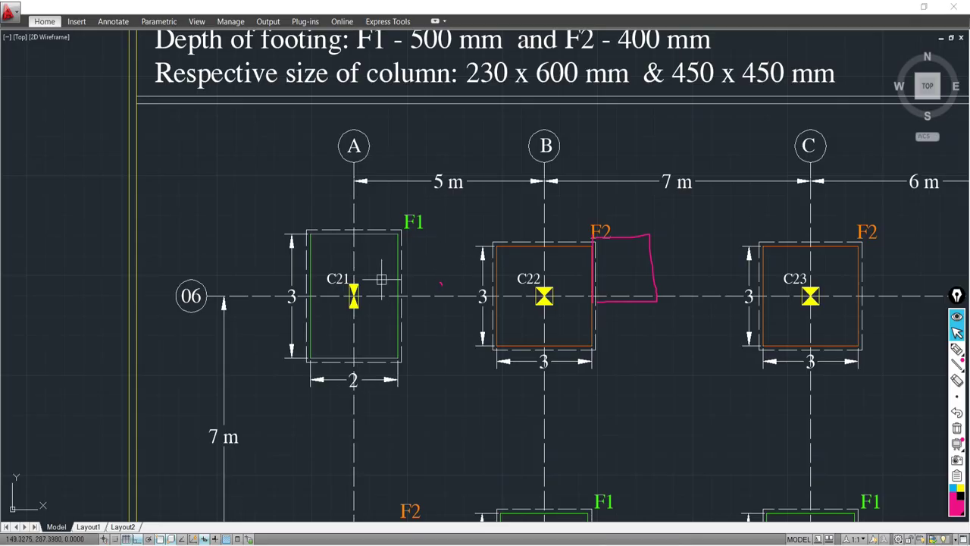
pyautogui.scroll(2, 366, 296)
pyautogui.scroll(-6, 366, 296)
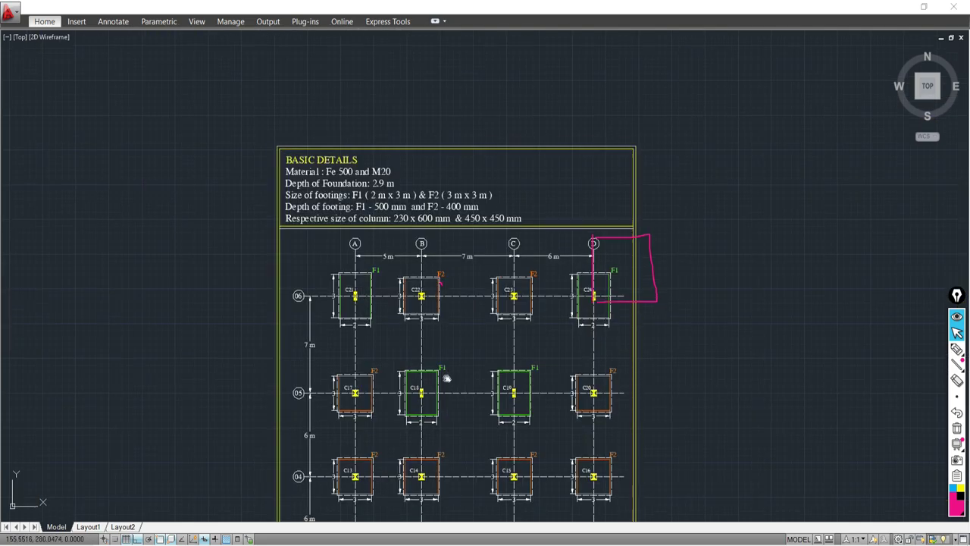
pyautogui.scroll(6, 439, 319)
pyautogui.scroll(-3, 291, 336)
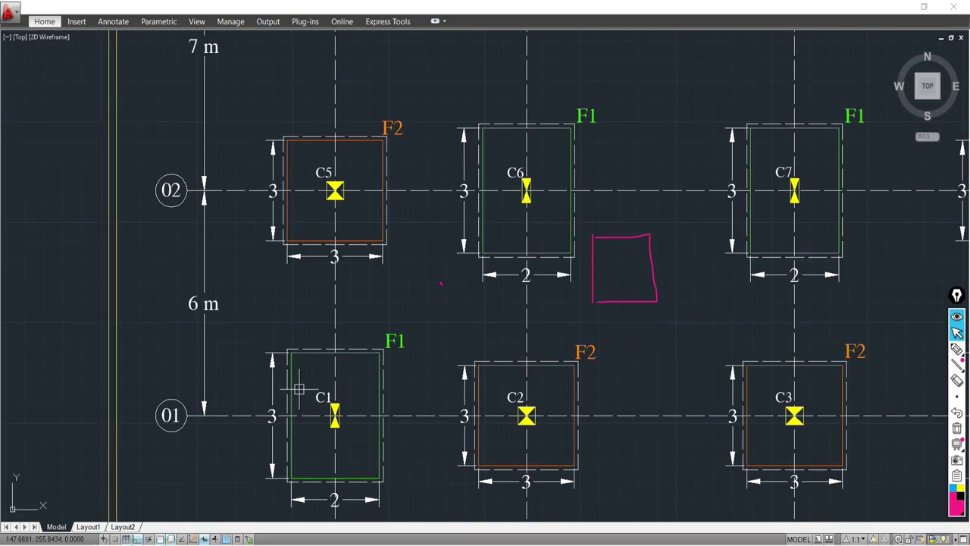
pyautogui.moveTo(291, 336); pyautogui.dragTo(286, 388, button='middle')
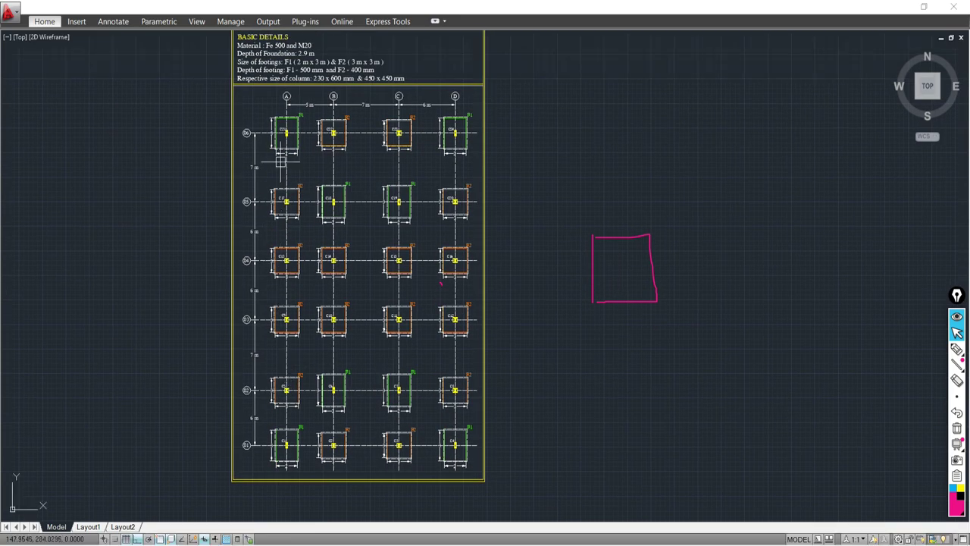
pyautogui.scroll(8, 279, 454)
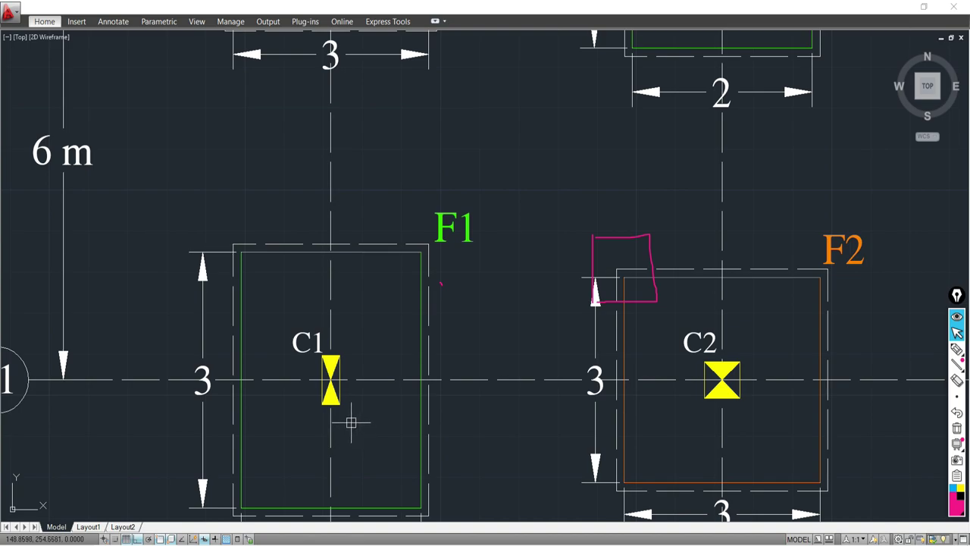
pyautogui.hotkey('alt', 'Tab')
pyautogui.scroll(2, 319, 427)
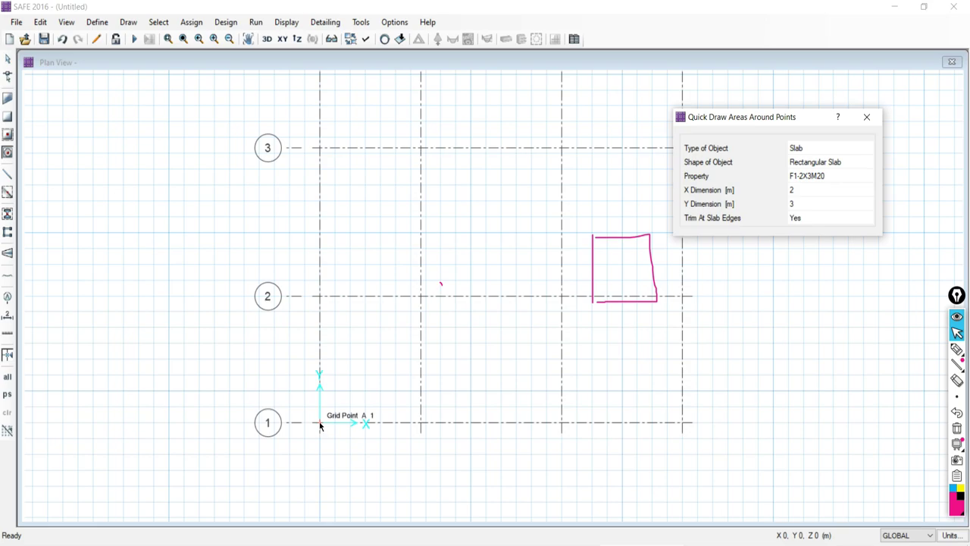
# Place a 2×3 m F1 slab at grid point A1, then check the C2 and C4 footings in AutoCAD.
pyautogui.click(319, 426)
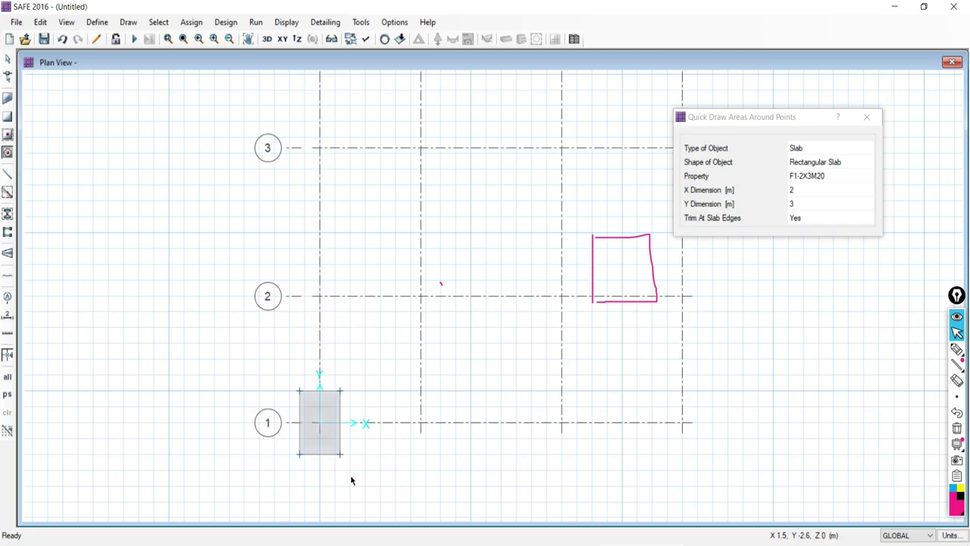
pyautogui.hotkey('alt', 'Tab')
pyautogui.moveTo(720, 375); pyautogui.dragTo(373, 283, button='middle')
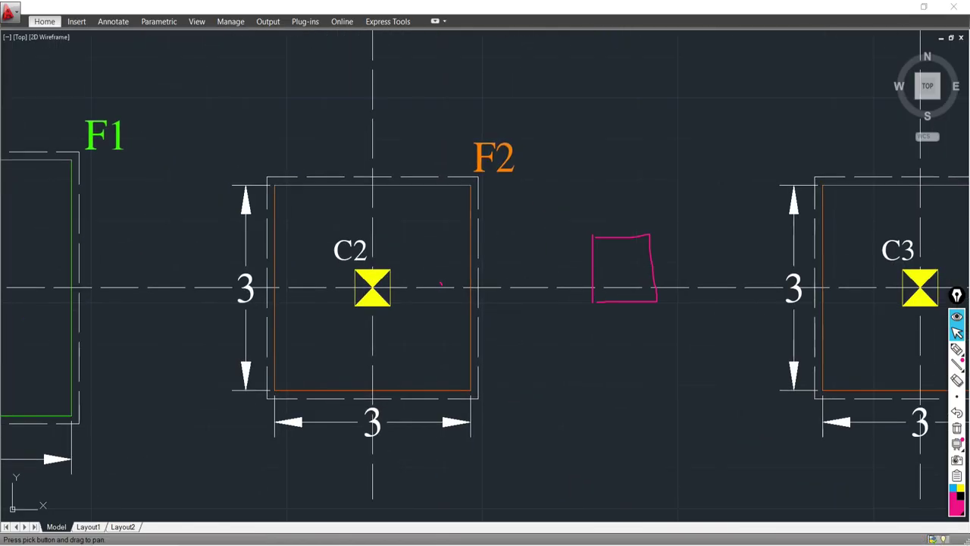
pyautogui.scroll(-4, 440, 311)
pyautogui.moveTo(444, 310); pyautogui.dragTo(246, 312, button='middle')
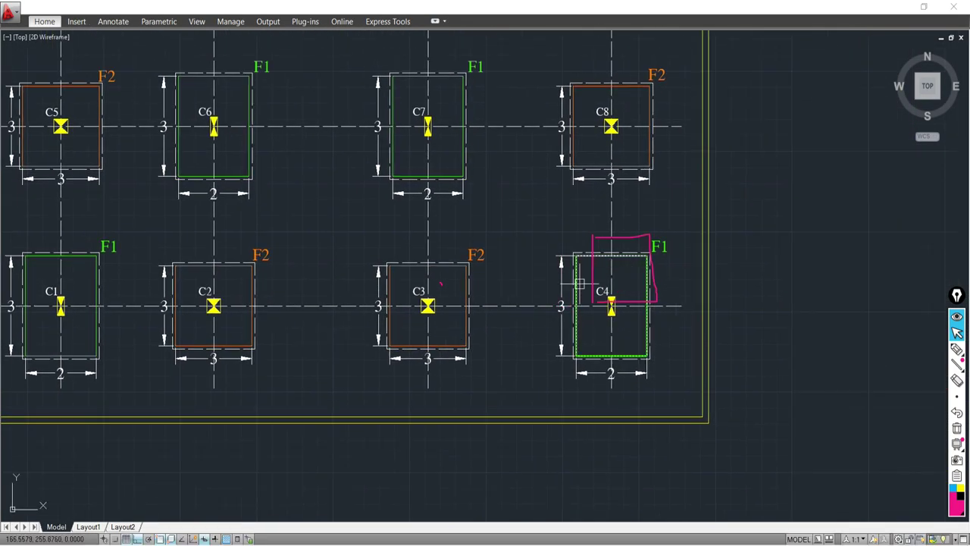
pyautogui.scroll(2, 595, 300)
pyautogui.hotkey('alt', 'Tab')
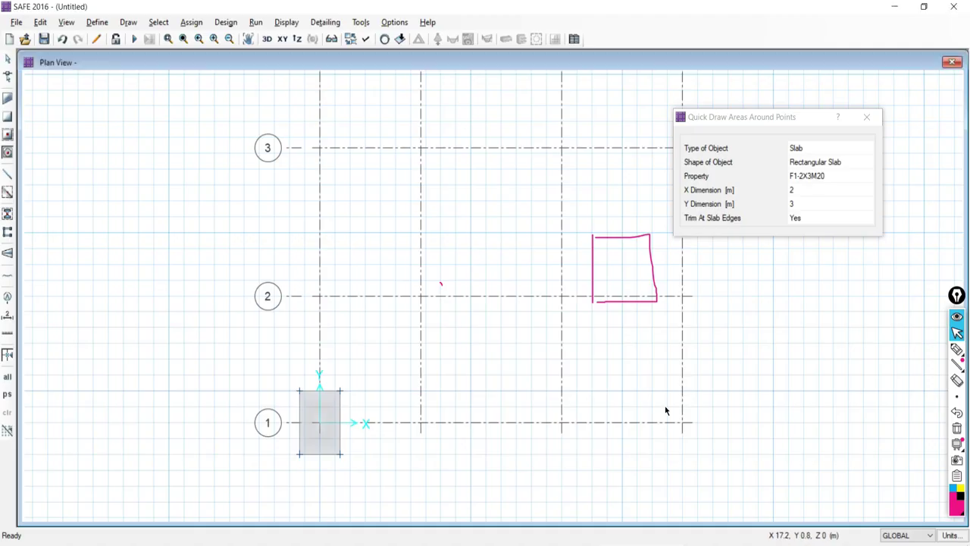
# Place F1 slabs at grid points D1, B2 and C2, checking the AutoCAD plan in between.
pyautogui.click(682, 423)
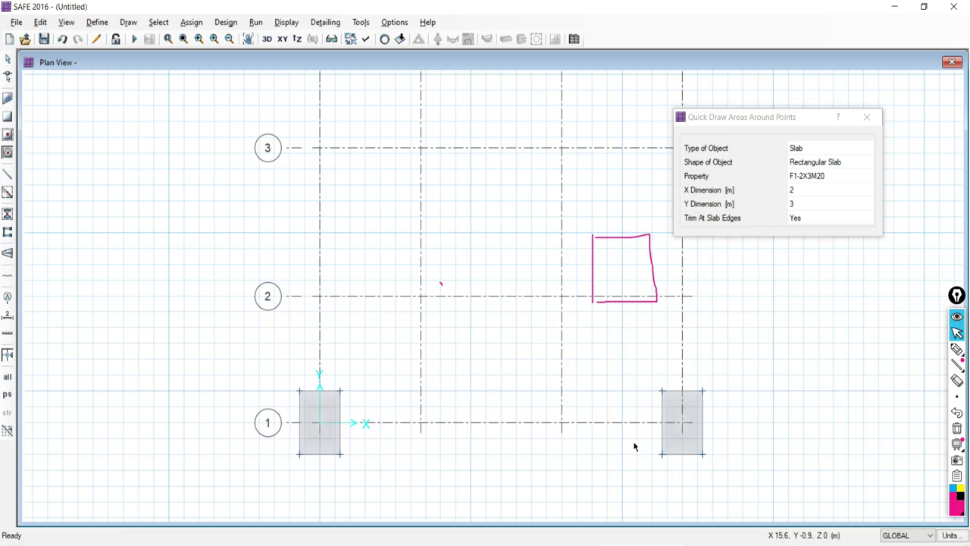
pyautogui.hotkey('alt', 'Tab')
pyautogui.scroll(-3, 464, 279)
pyautogui.scroll(5, 464, 279)
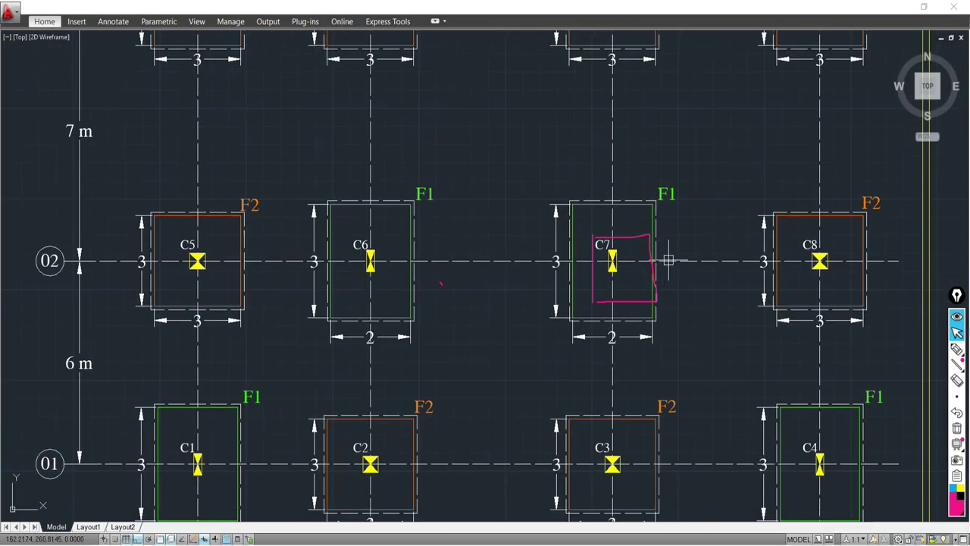
pyautogui.hotkey('alt', 'Tab')
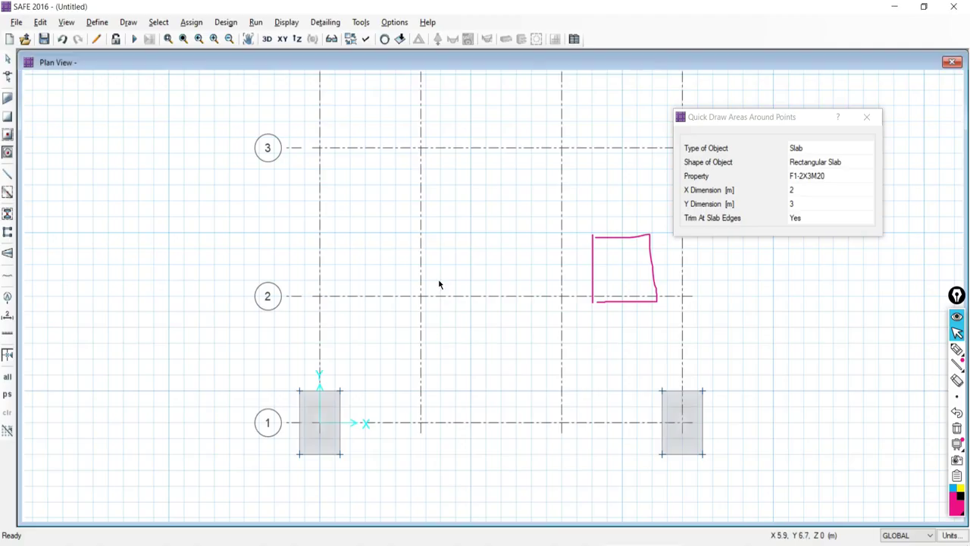
pyautogui.click(421, 297)
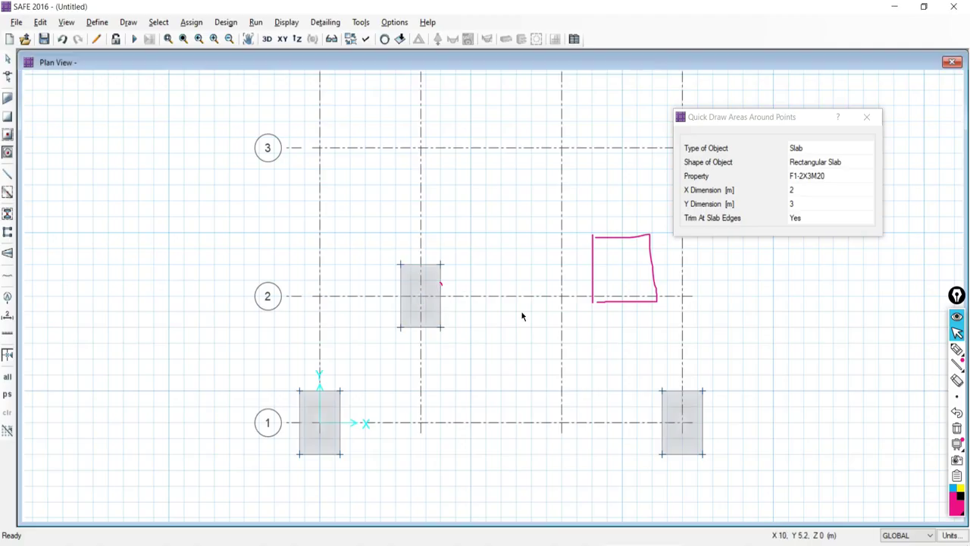
pyautogui.click(562, 297)
pyautogui.moveTo(494, 260); pyautogui.dragTo(476, 392, button='middle')
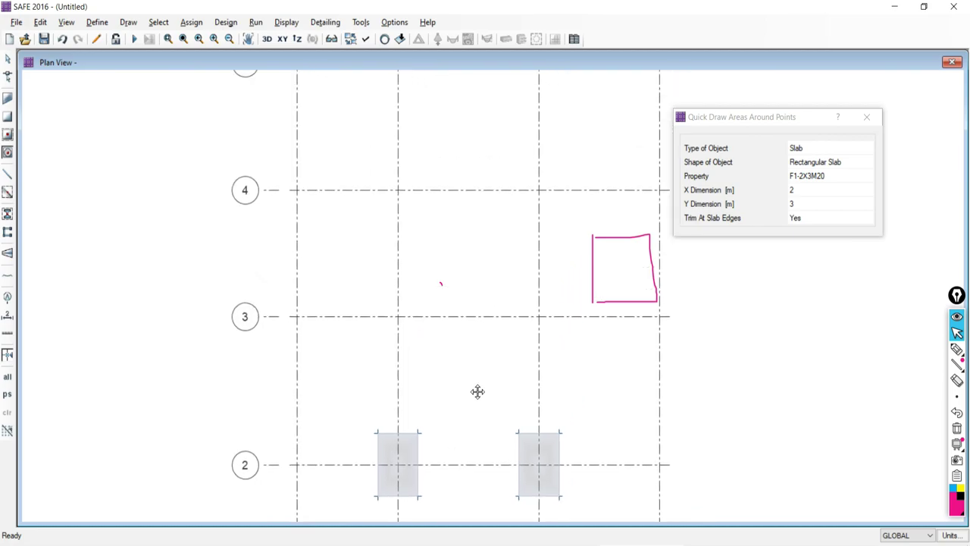
# Check rows 04–06 and the footing notes in AutoCAD, then bring SAFE grid rows 4–6 into view.
pyautogui.hotkey('alt', 'Tab')
pyautogui.moveTo(498, 223); pyautogui.dragTo(491, 430, button='middle')
pyautogui.moveTo(461, 308); pyautogui.dragTo(463, 415, button='middle')
pyautogui.moveTo(481, 244); pyautogui.dragTo(470, 341, button='middle')
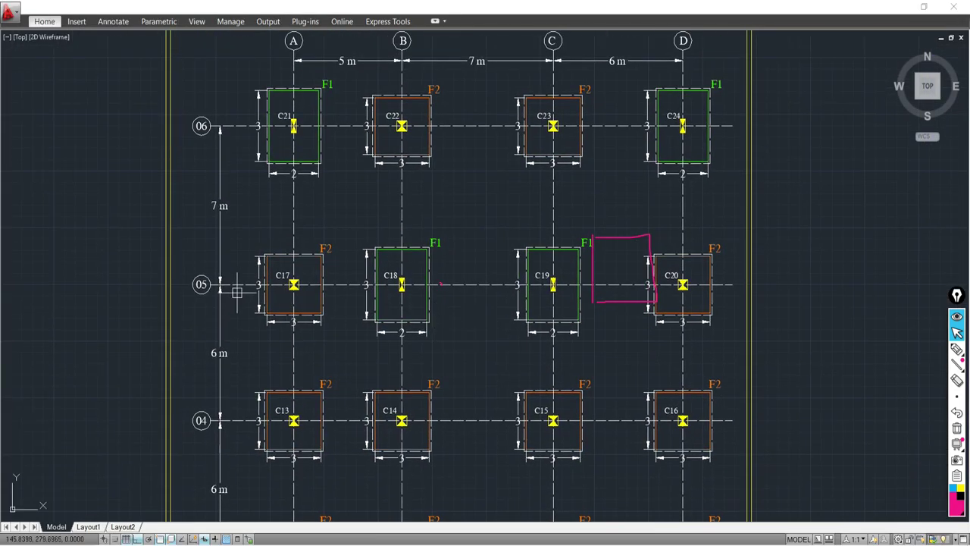
pyautogui.scroll(2, 382, 284)
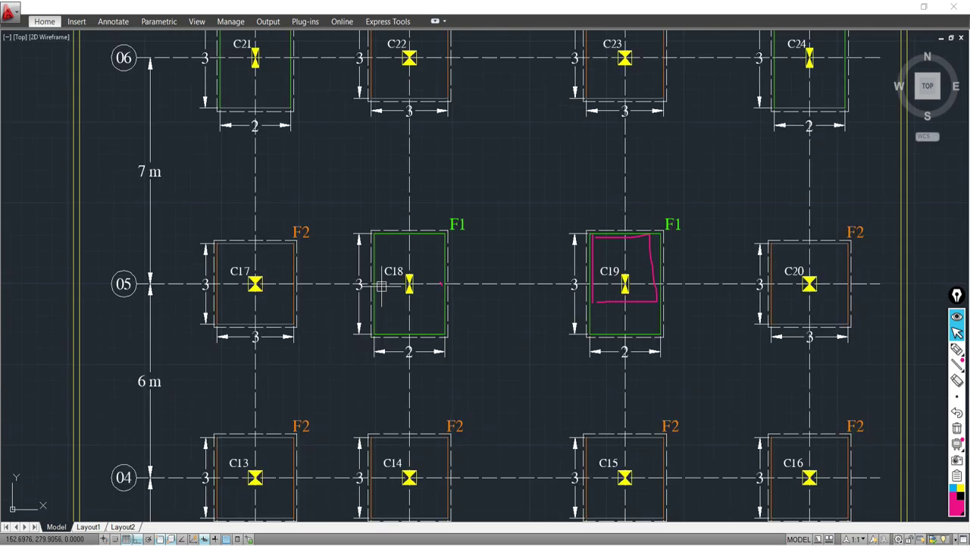
pyautogui.scroll(-3, 383, 285)
pyautogui.moveTo(403, 270); pyautogui.dragTo(413, 308, button='middle')
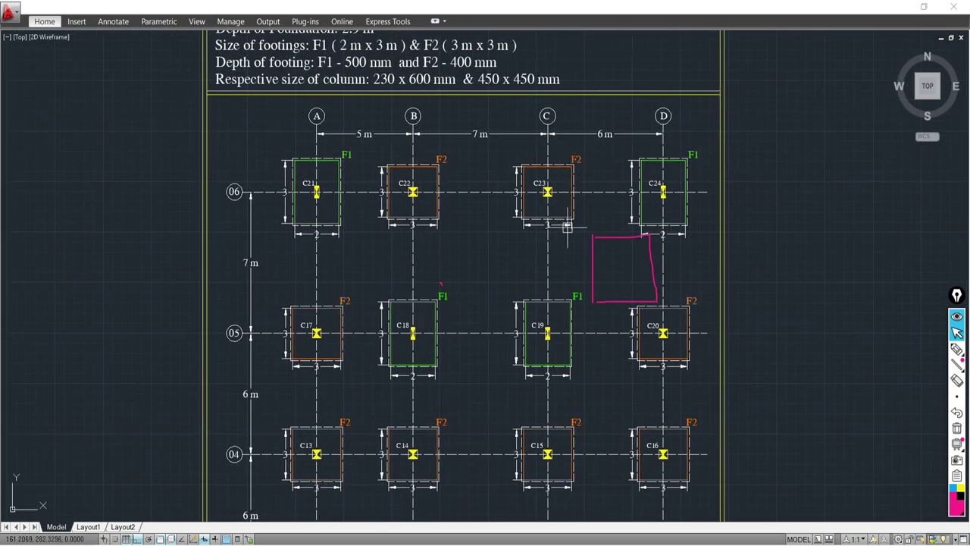
pyautogui.hotkey('alt', 'Tab')
pyautogui.moveTo(376, 241); pyautogui.dragTo(372, 447, button='middle')
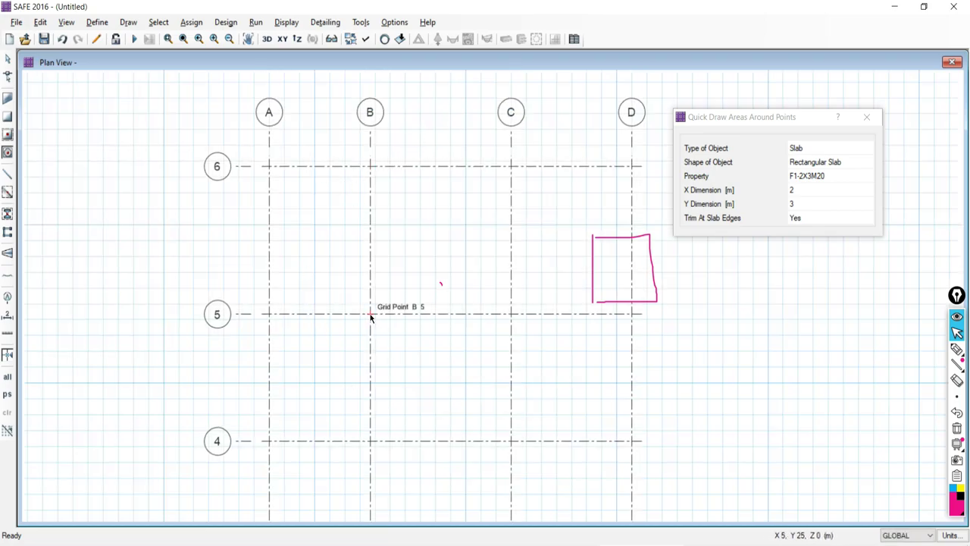
# Place F1 slabs at B5, C5, A6 and D6, then zoom out to show rows 1–6.
pyautogui.click(370, 314)
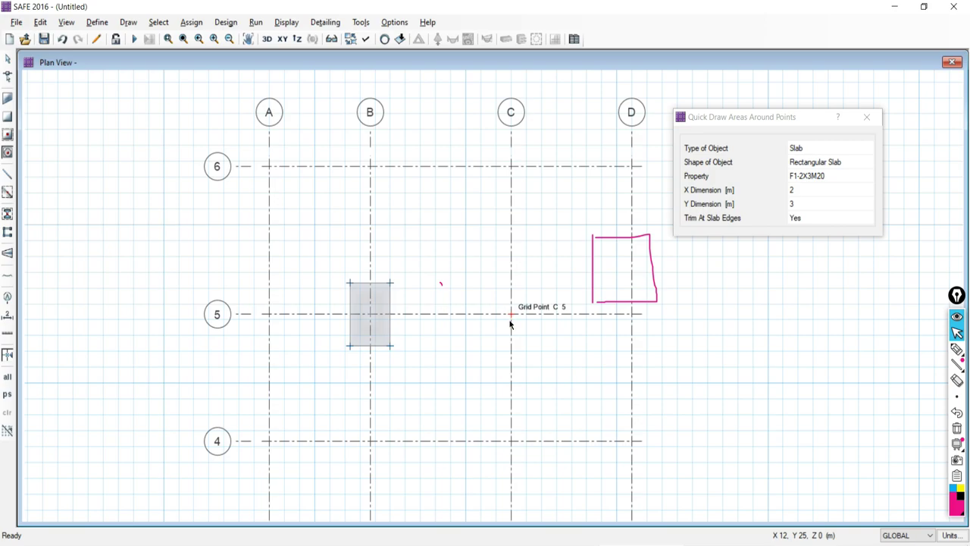
pyautogui.click(511, 314)
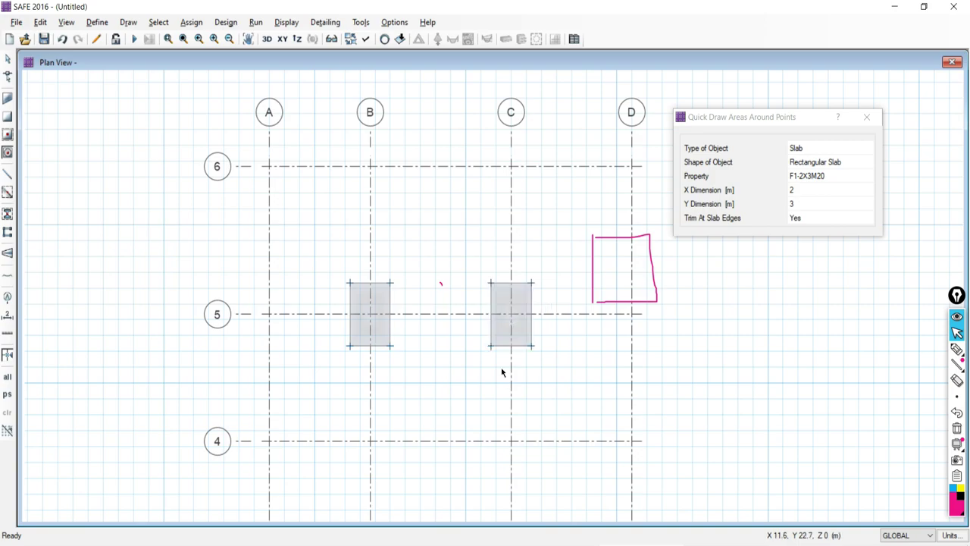
pyautogui.hotkey('alt', 'Tab')
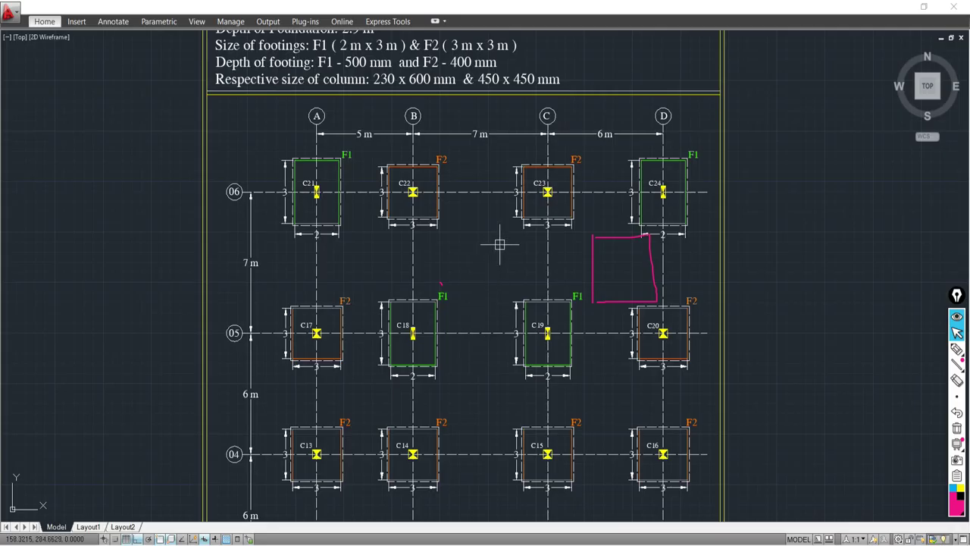
pyautogui.hotkey('alt', 'Tab')
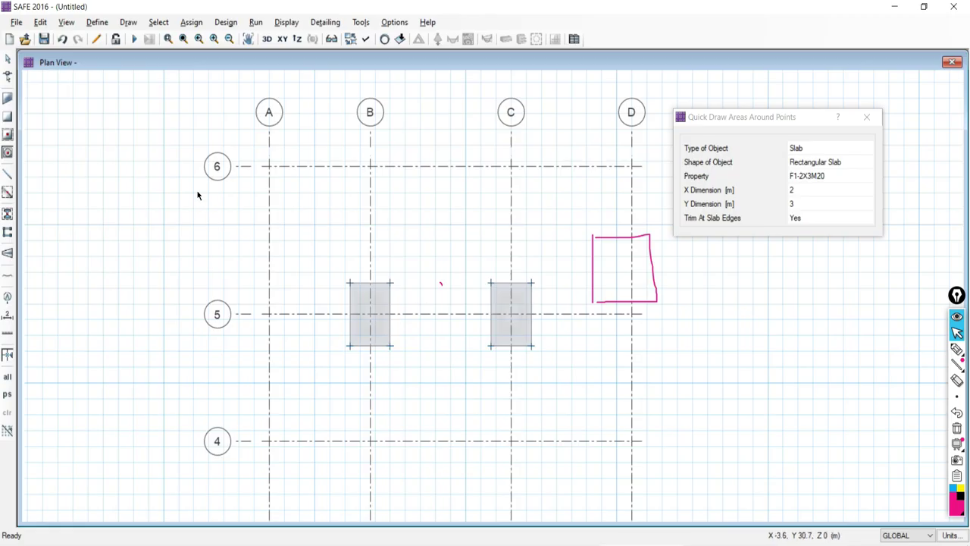
pyautogui.click(269, 166)
pyautogui.moveTo(333, 208); pyautogui.dragTo(305, 285, button='middle')
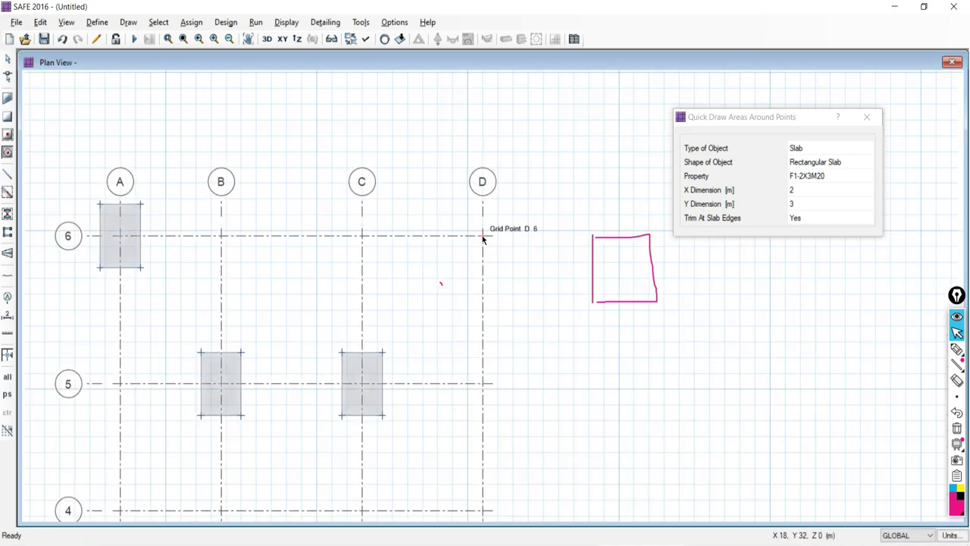
pyautogui.click(483, 237)
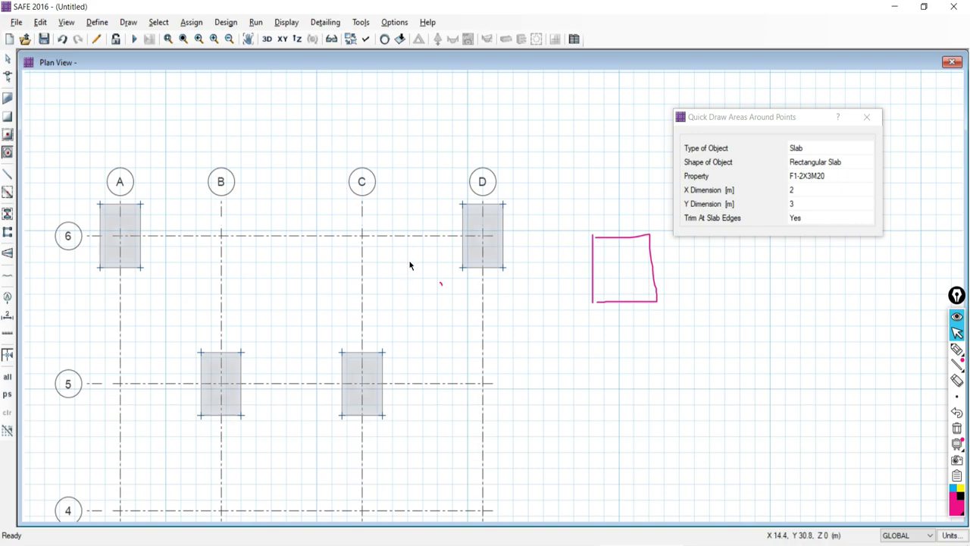
pyautogui.scroll(-2, 413, 288)
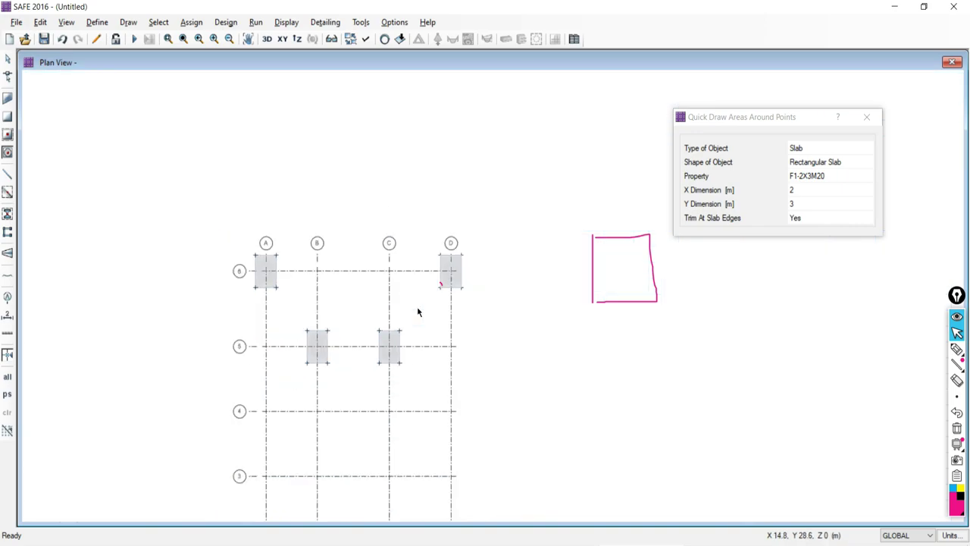
pyautogui.moveTo(405, 460); pyautogui.dragTo(433, 292, button='middle')
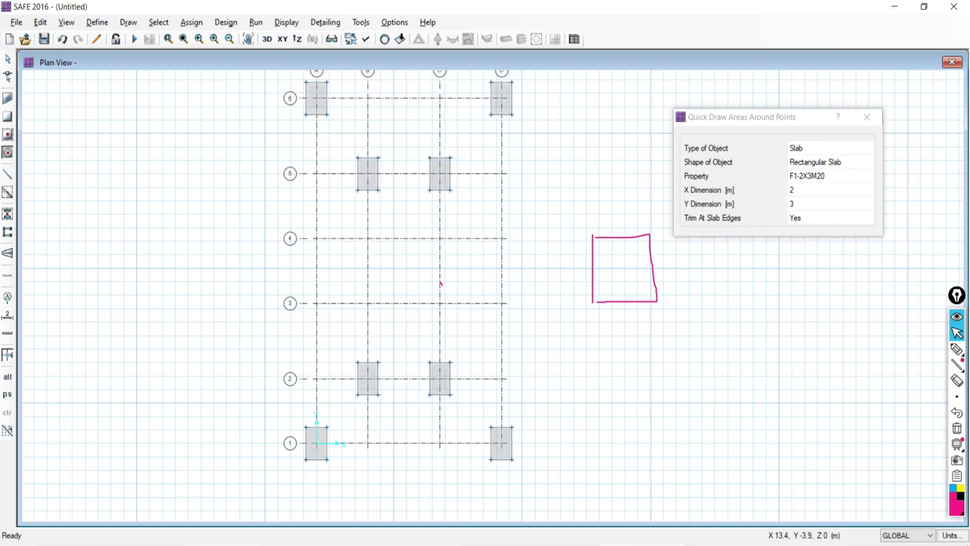
pyautogui.hotkey('alt', 'Tab')
pyautogui.scroll(-3, 515, 216)
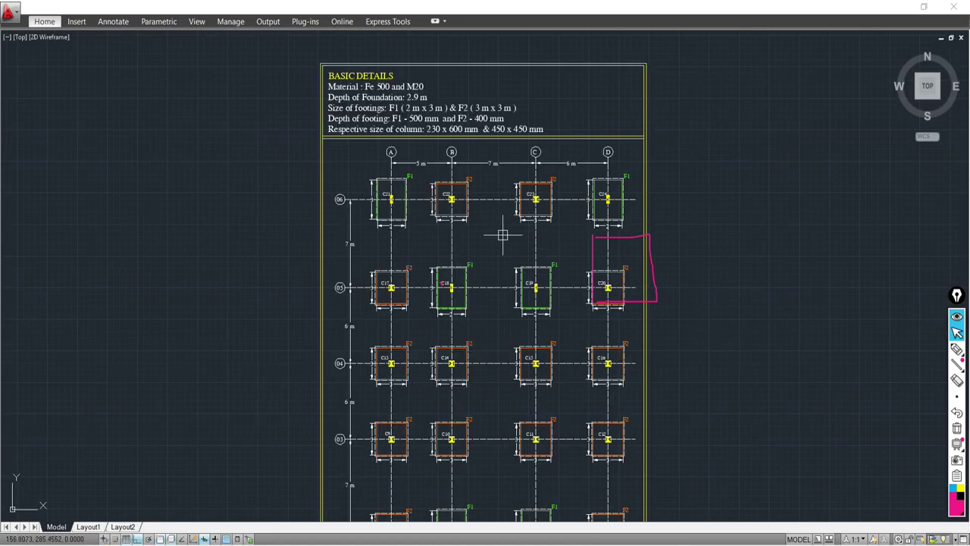
pyautogui.scroll(3, 466, 159)
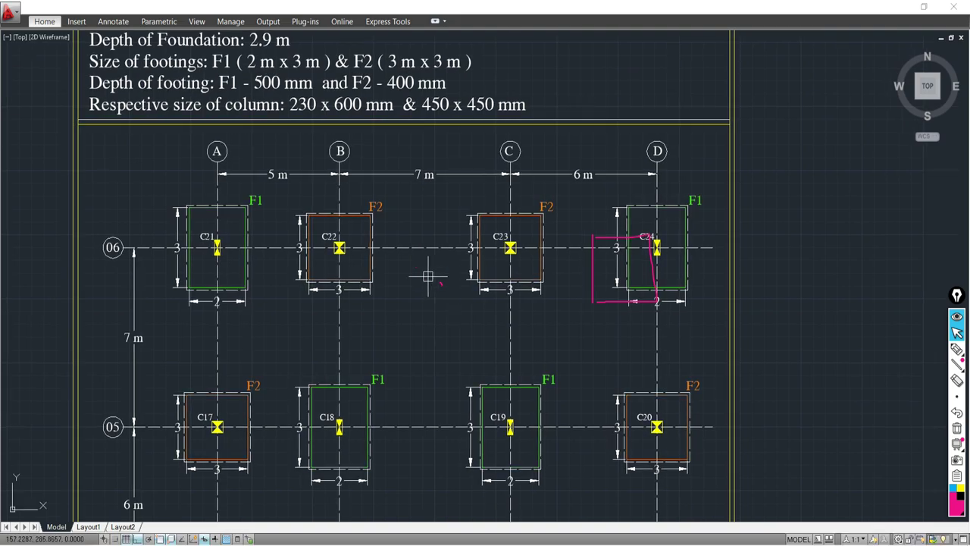
pyautogui.scroll(2, 444, 326)
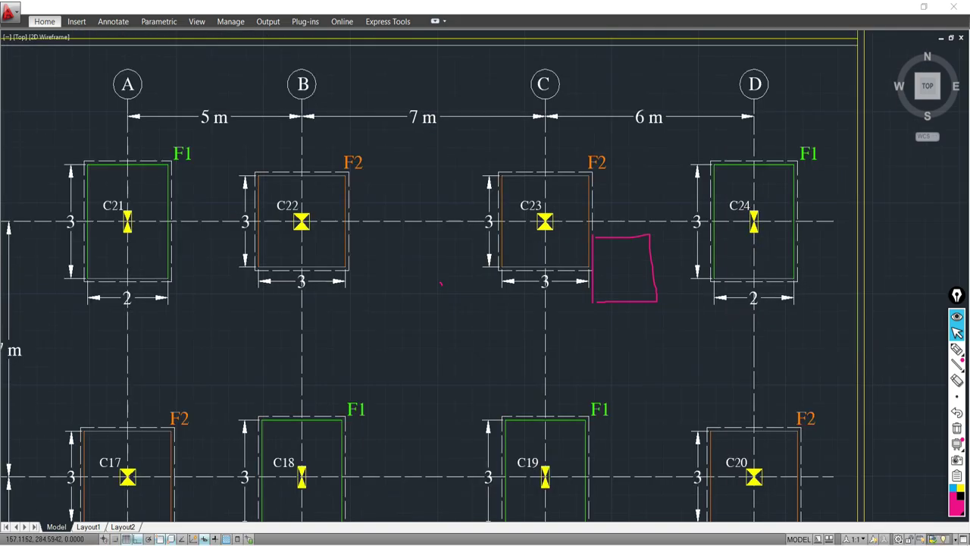
pyautogui.scroll(-1, 490, 301)
pyautogui.scroll(-4, 450, 427)
pyautogui.moveTo(450, 426); pyautogui.dragTo(465, 280, button='middle')
pyautogui.scroll(3, 426, 357)
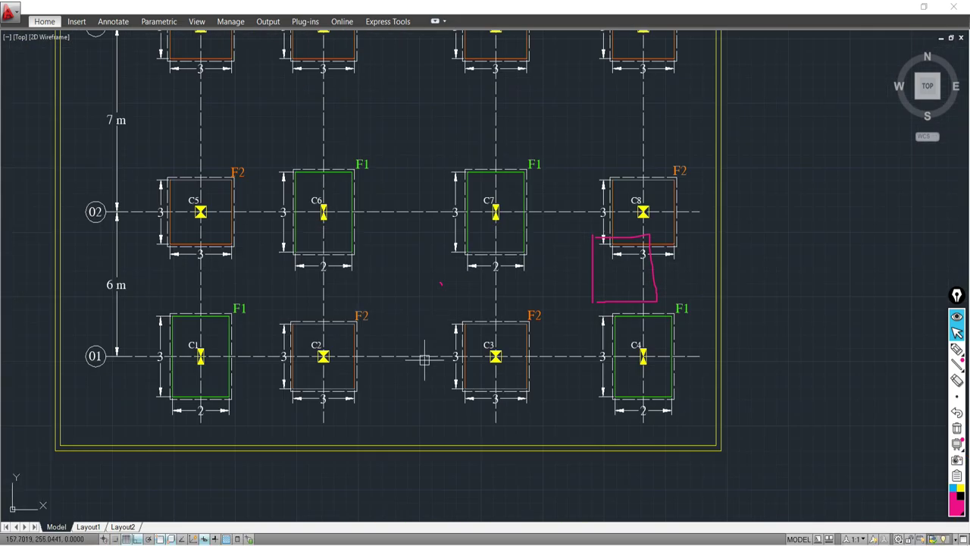
pyautogui.moveTo(412, 188); pyautogui.dragTo(405, 215, button='middle')
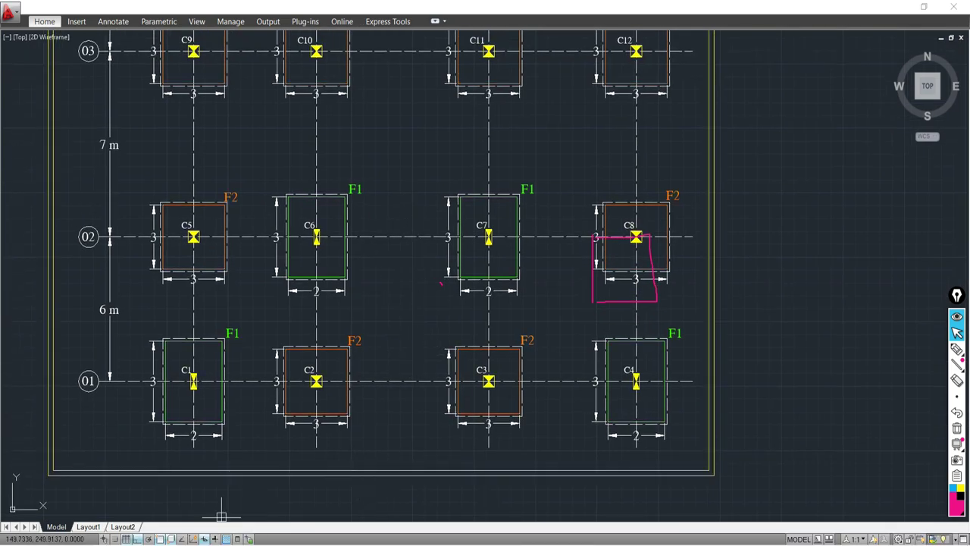
pyautogui.hotkey('alt', 'Tab')
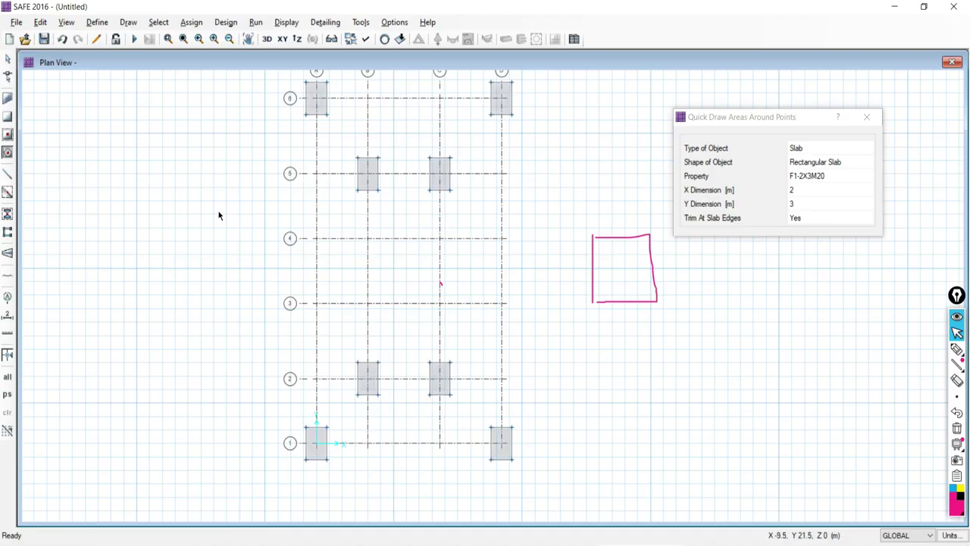
# Switch the around-points slab tool to property F2-3X3M20 with a 3 m X dimension.
pyautogui.click(8, 153)
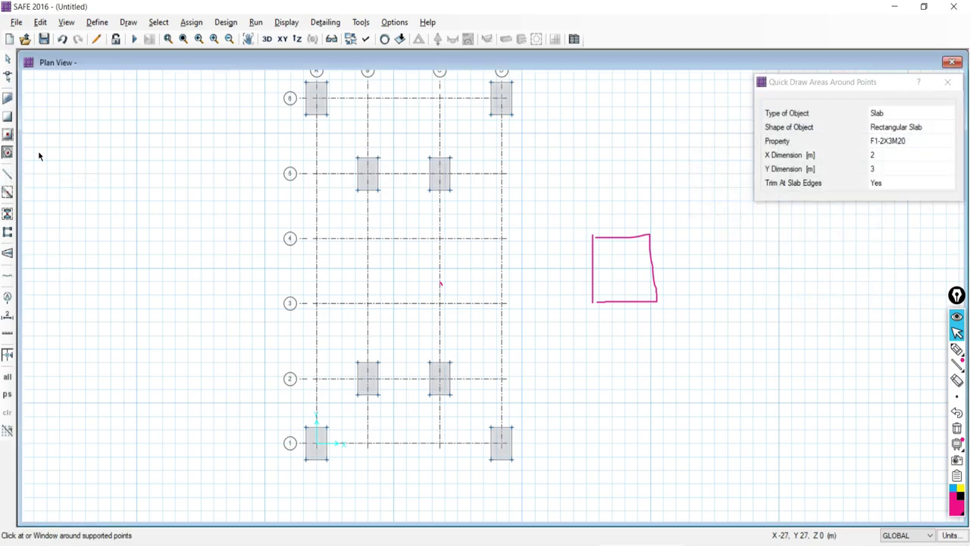
pyautogui.click(899, 142)
pyautogui.click(898, 143)
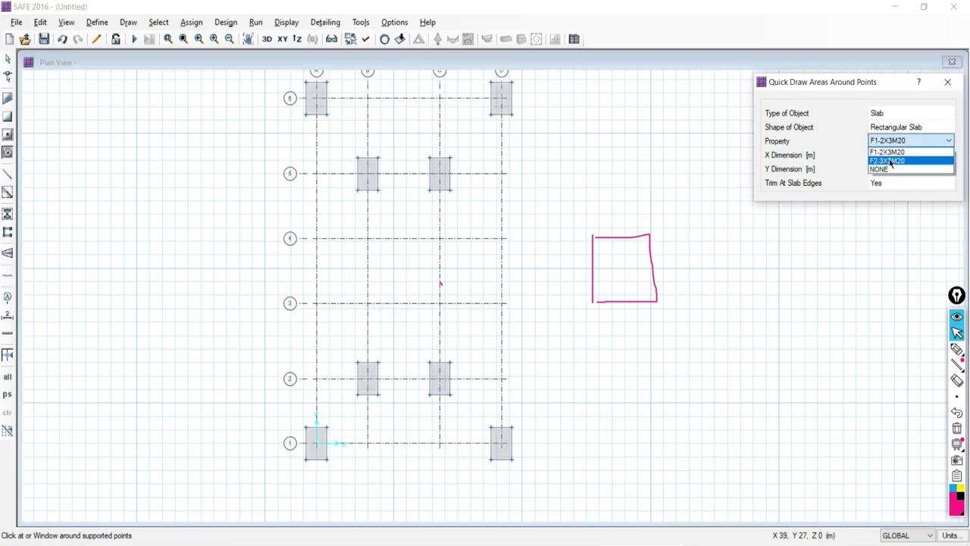
pyautogui.click(891, 161)
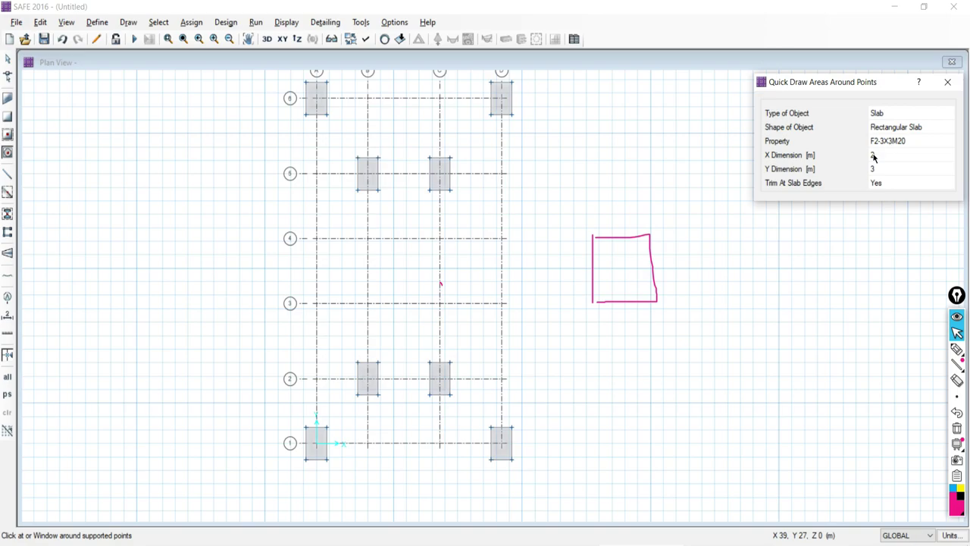
pyautogui.click(873, 156)
pyautogui.click(873, 155)
pyautogui.write('3')
pyautogui.press('Return')
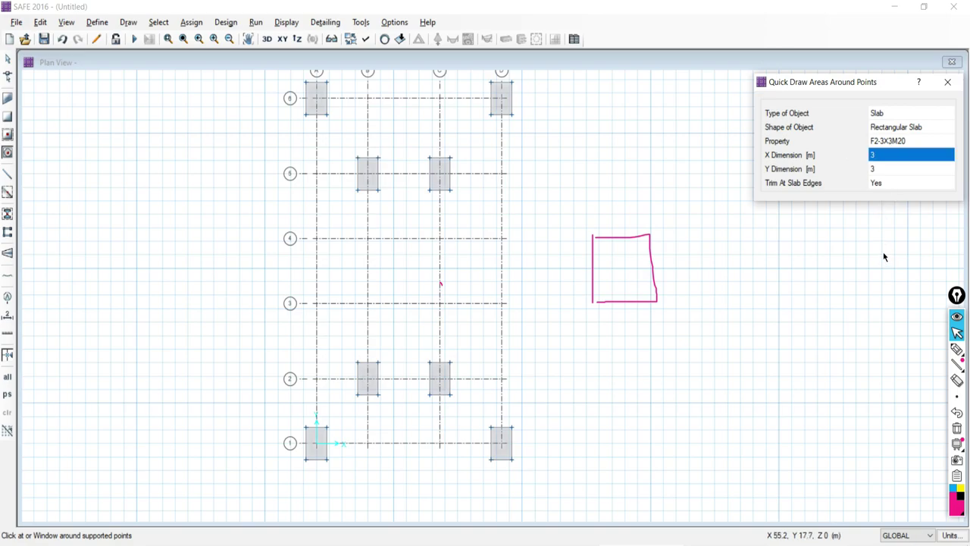
# Place F2 slabs around grid points B1, D2, A2, D3, C3, B3 and A3.
pyautogui.click(366, 446)
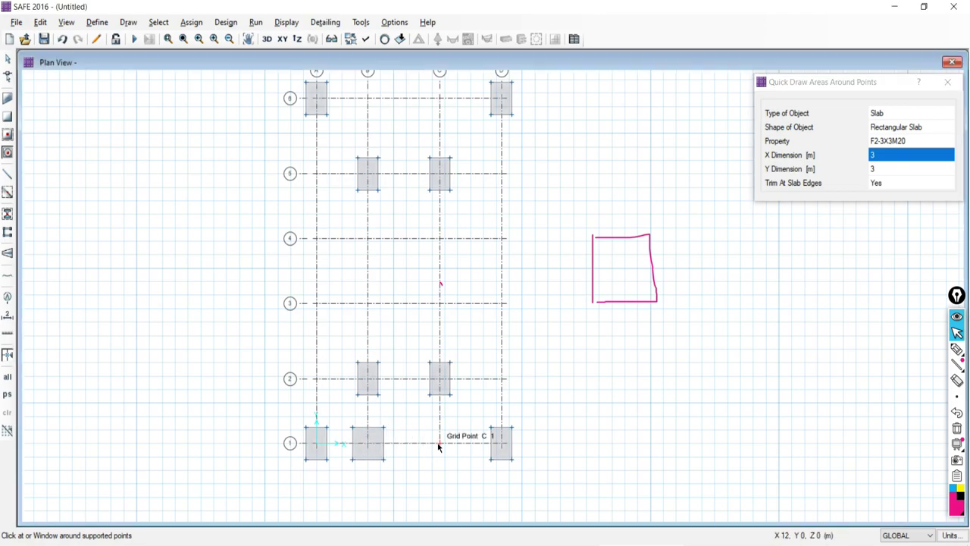
pyautogui.click(501, 379)
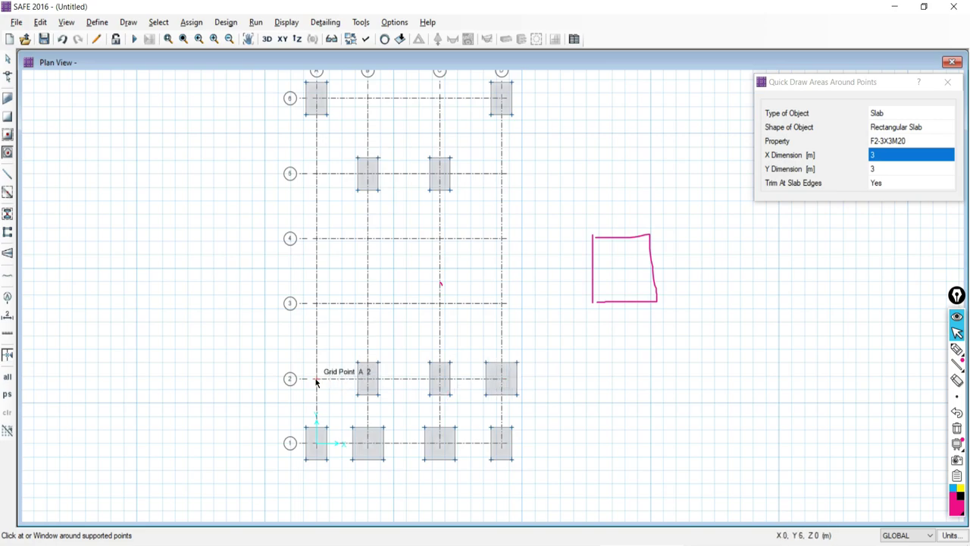
pyautogui.click(317, 380)
pyautogui.click(501, 306)
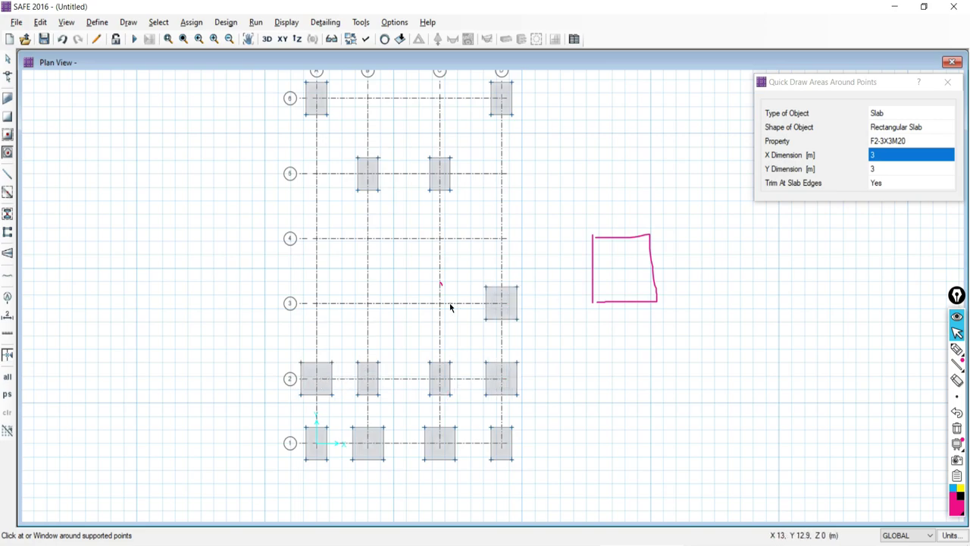
pyautogui.click(439, 306)
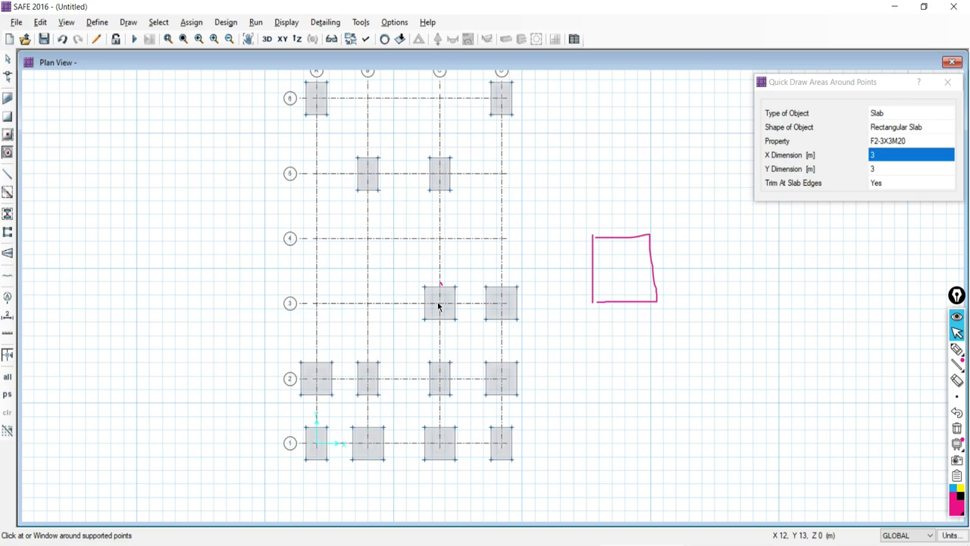
pyautogui.click(368, 304)
pyautogui.click(317, 304)
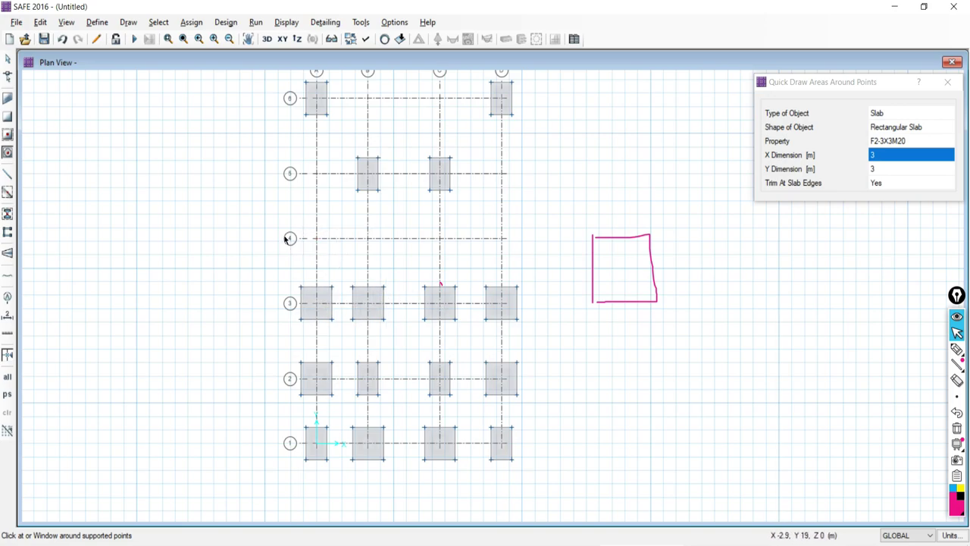
# Place F2 slabs around grid points A4, B4, C4, D4, D5, A5, B6 and C6.
pyautogui.click(316, 239)
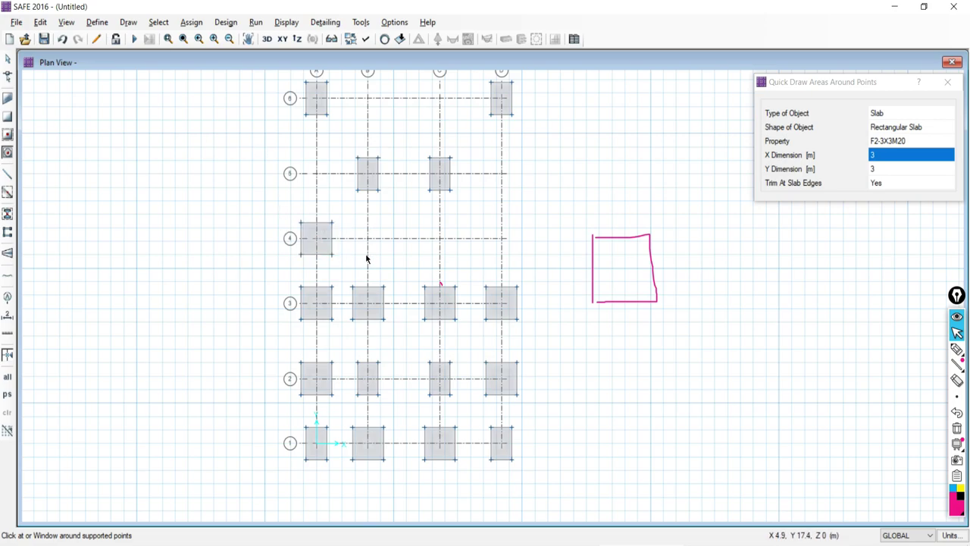
pyautogui.click(368, 240)
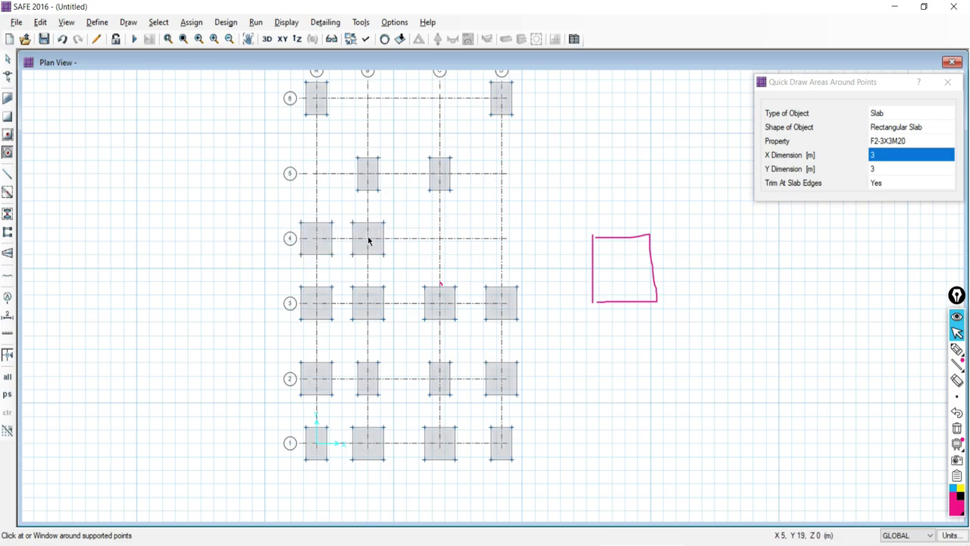
pyautogui.click(441, 239)
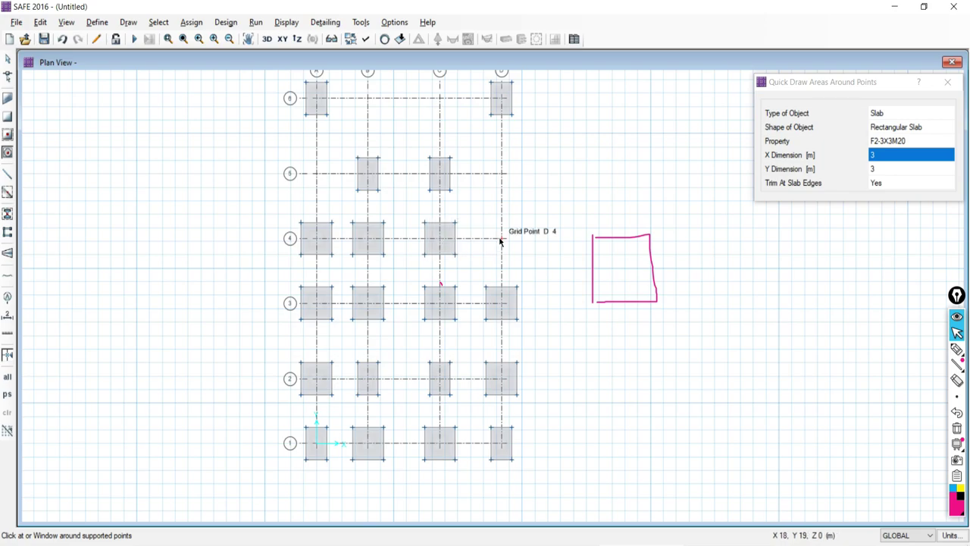
pyautogui.click(501, 239)
pyautogui.click(501, 175)
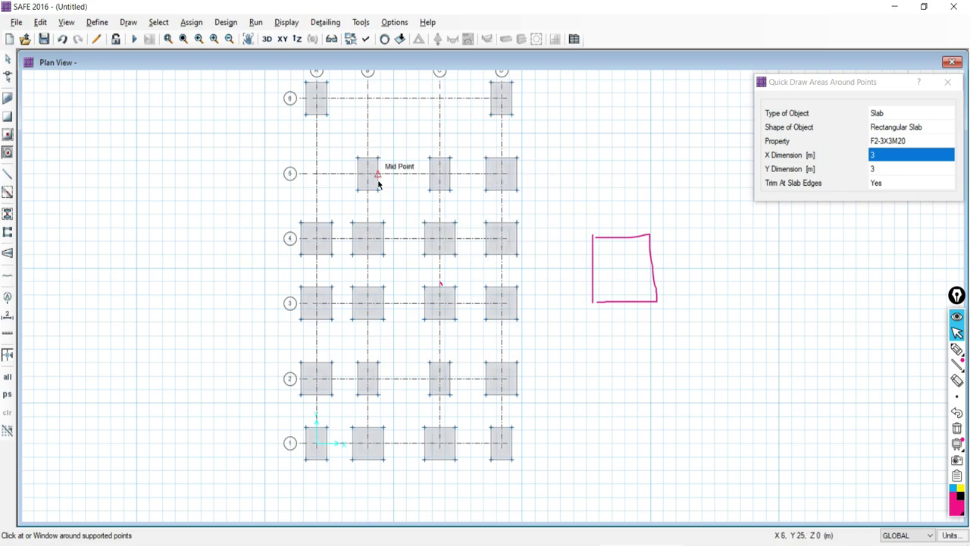
pyautogui.click(317, 177)
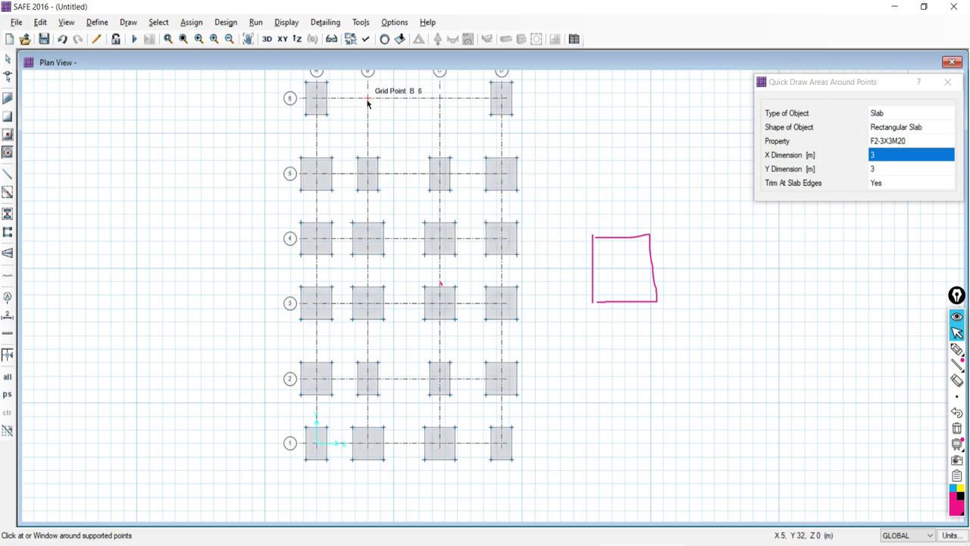
pyautogui.click(367, 98)
pyautogui.click(439, 99)
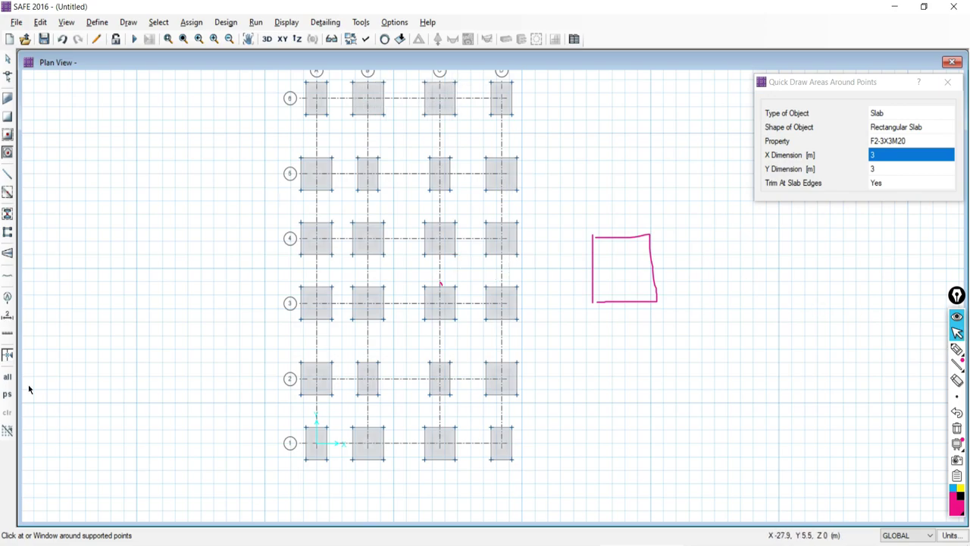
pyautogui.click(956, 317)
# Close the slab quick-draw settings, return to selecting, and reposition the column grid in the plan.
pyautogui.click(949, 83)
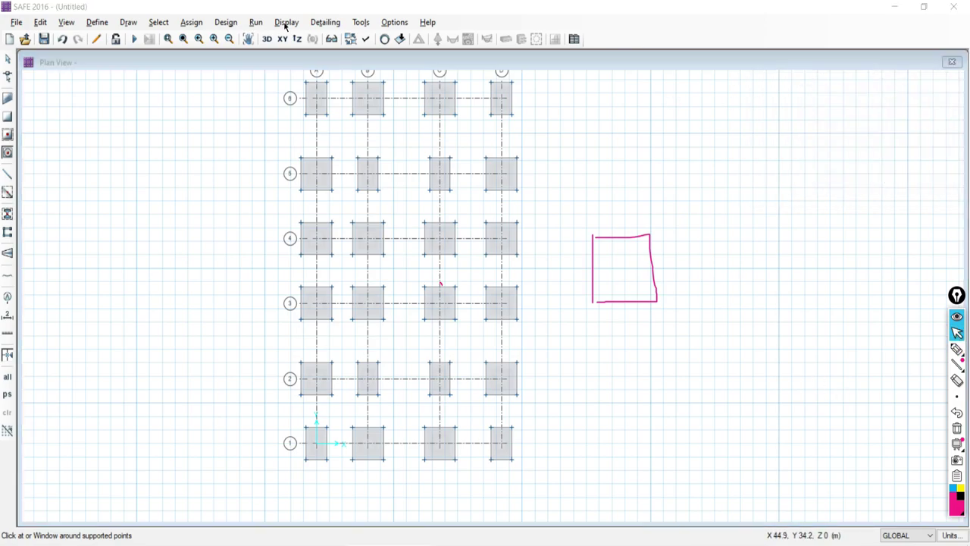
pyautogui.click(6, 63)
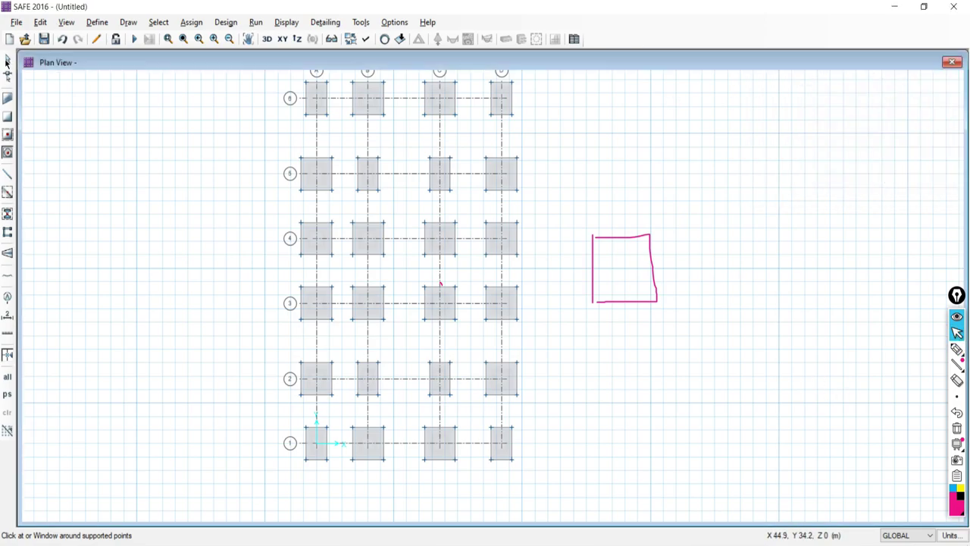
pyautogui.click(7, 59)
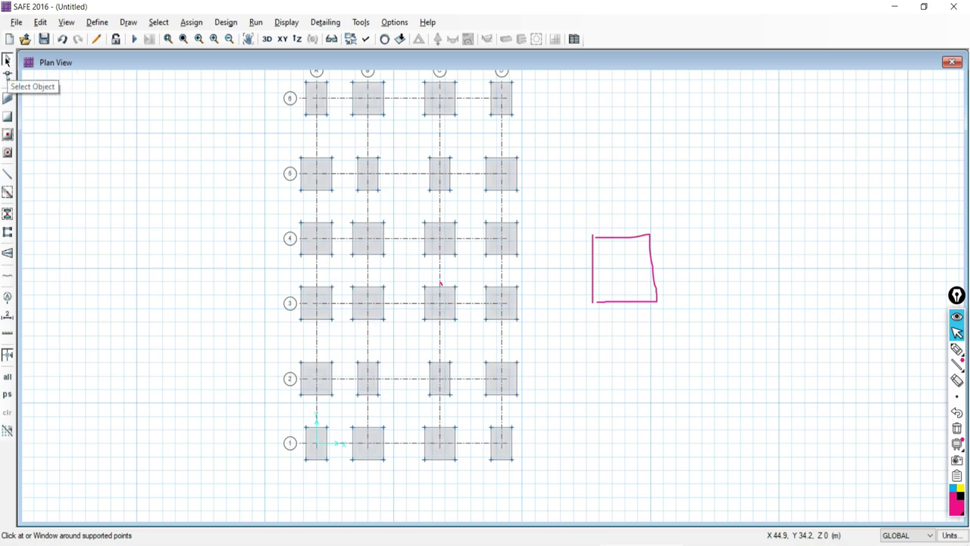
pyautogui.moveTo(582, 229); pyautogui.dragTo(680, 249, button='middle')
pyautogui.scroll(-3, 691, 300)
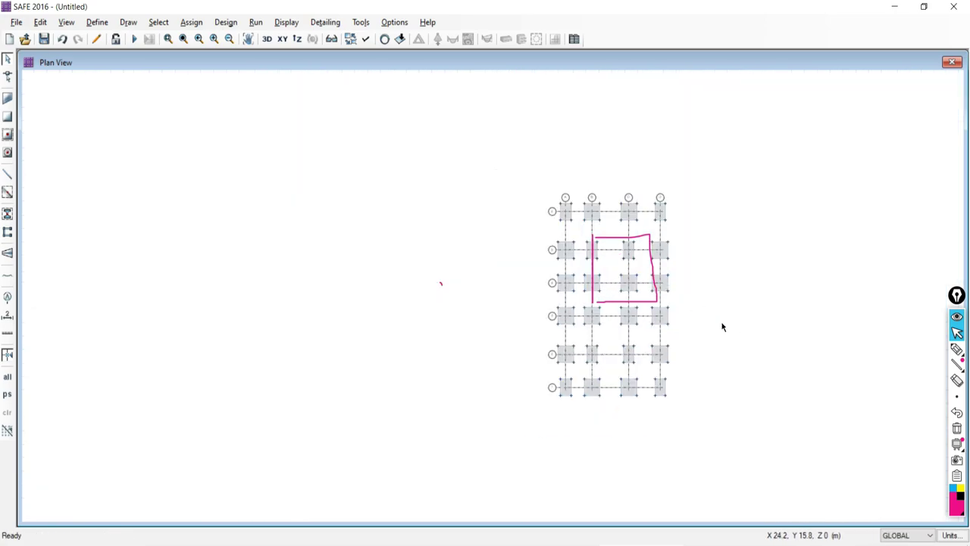
pyautogui.scroll(4, 684, 316)
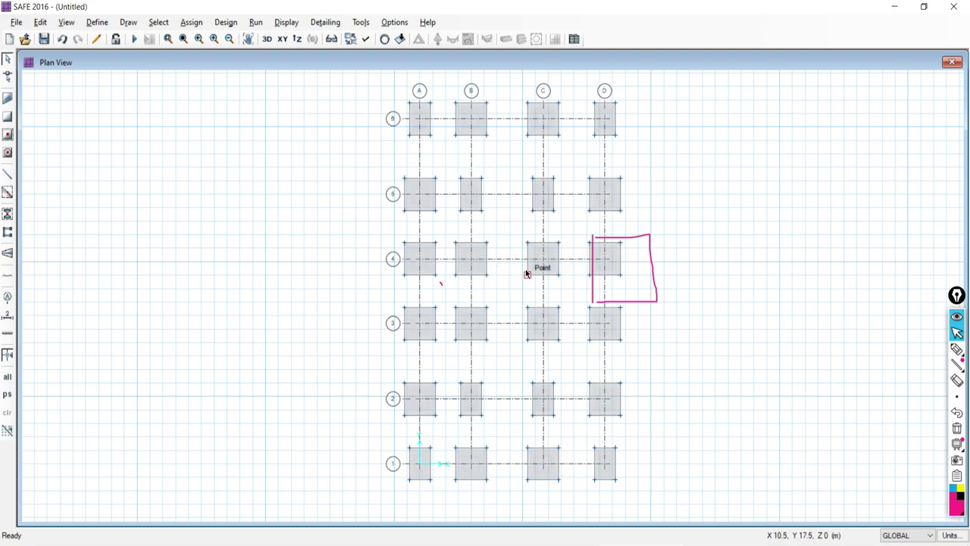
pyautogui.scroll(-1, 520, 274)
pyautogui.moveTo(555, 298); pyautogui.dragTo(505, 286, button='middle')
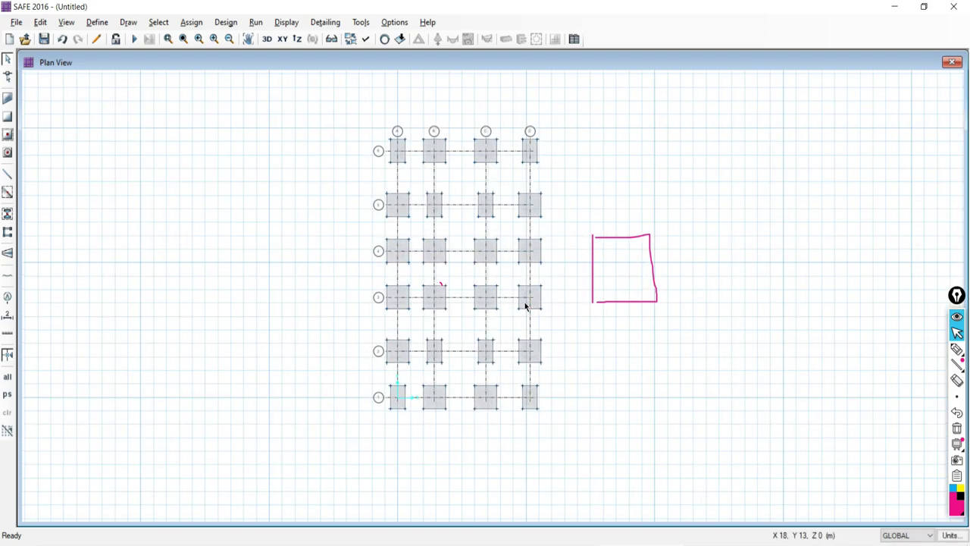
# Inspect the footings in 3-D, reset the 3-D view, then switch back to the XY plan view.
pyautogui.click(267, 40)
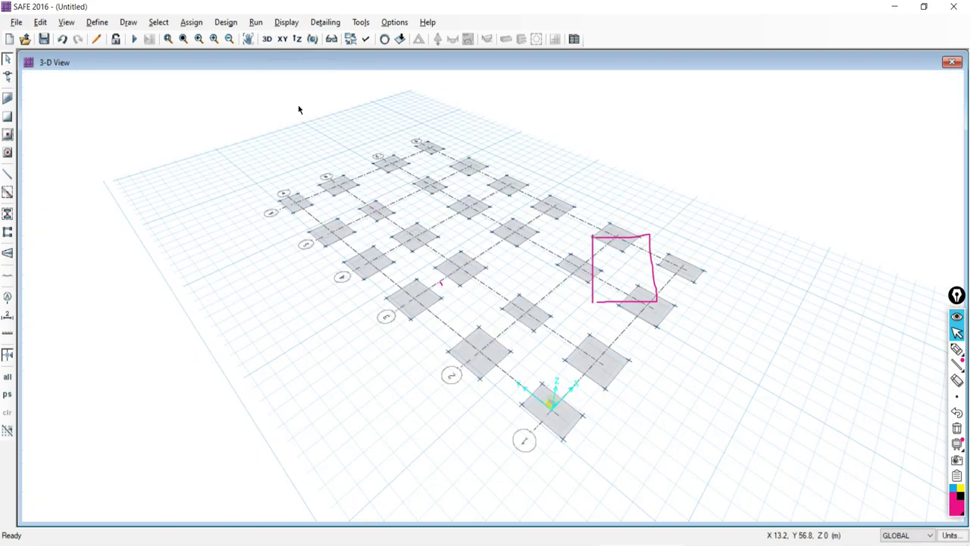
pyautogui.moveTo(581, 500); pyautogui.dragTo(481, 402, button='middle')
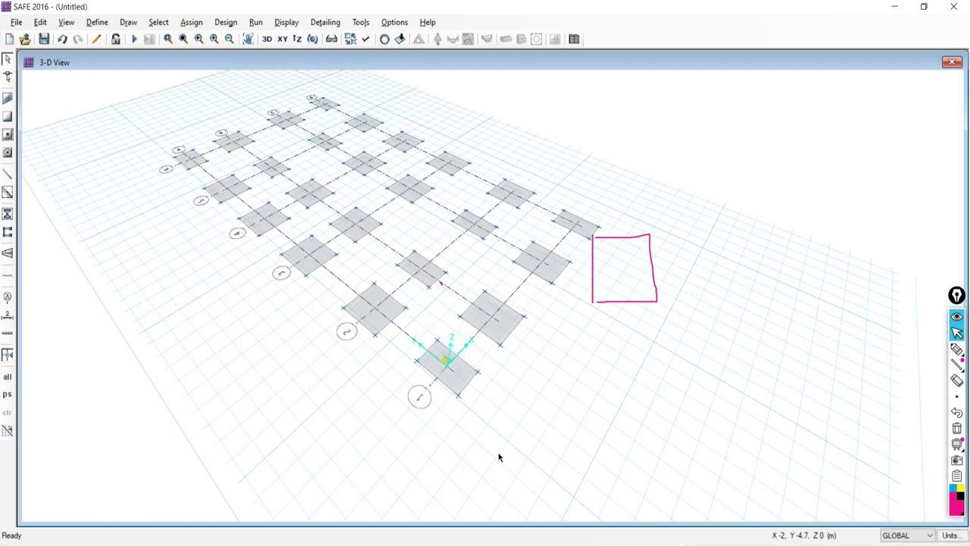
pyautogui.moveTo(472, 363); pyautogui.dragTo(511, 392, button='middle')
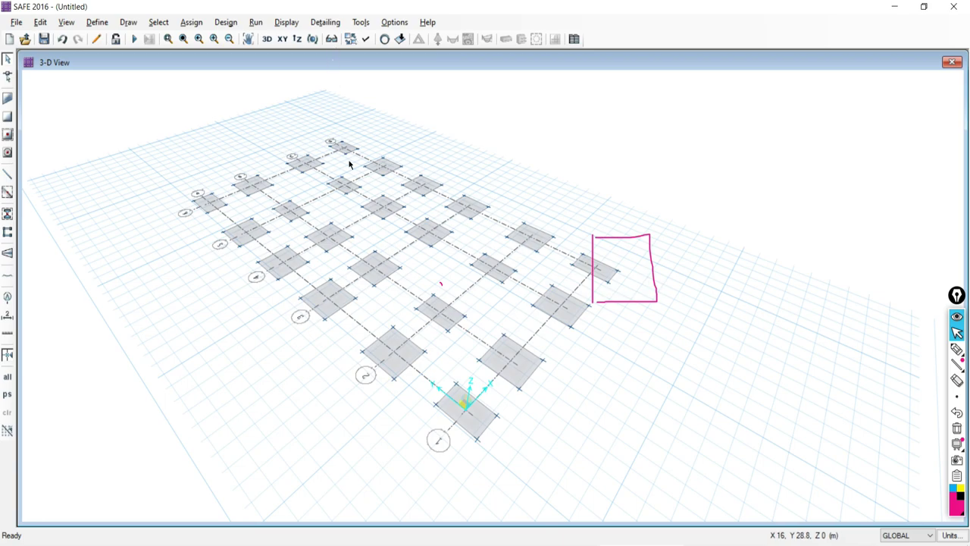
pyautogui.click(267, 39)
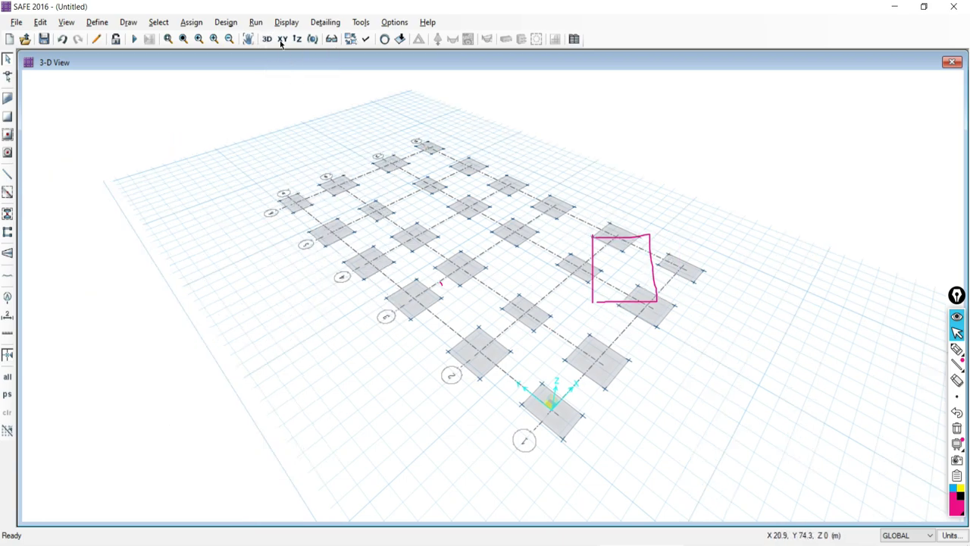
pyautogui.click(282, 39)
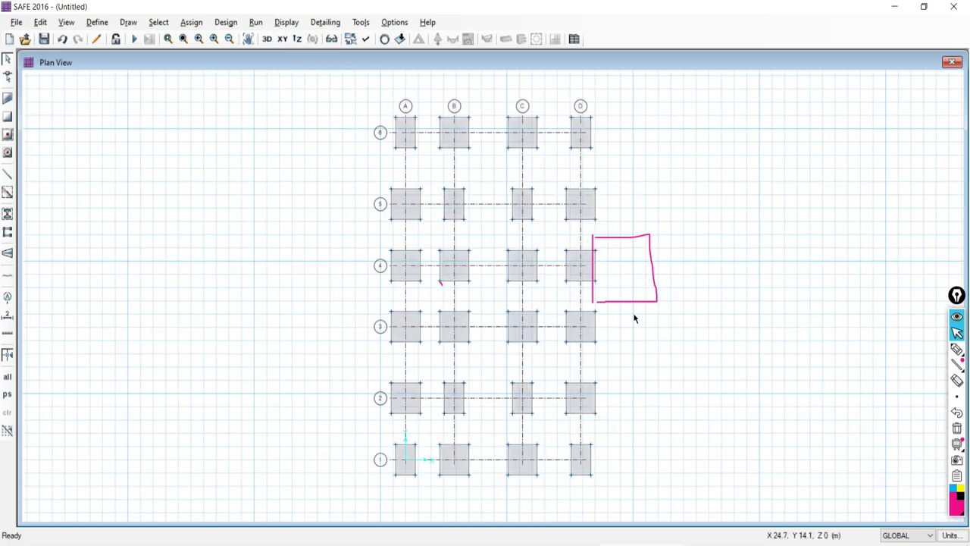
pyautogui.click(956, 349)
pyautogui.moveTo(889, 370); pyautogui.dragTo(886, 221)
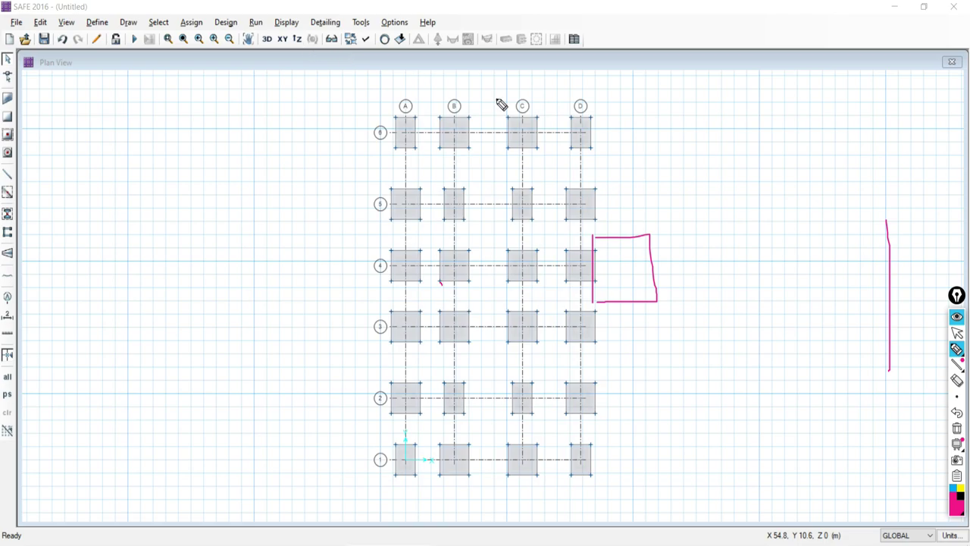
pyautogui.click(956, 332)
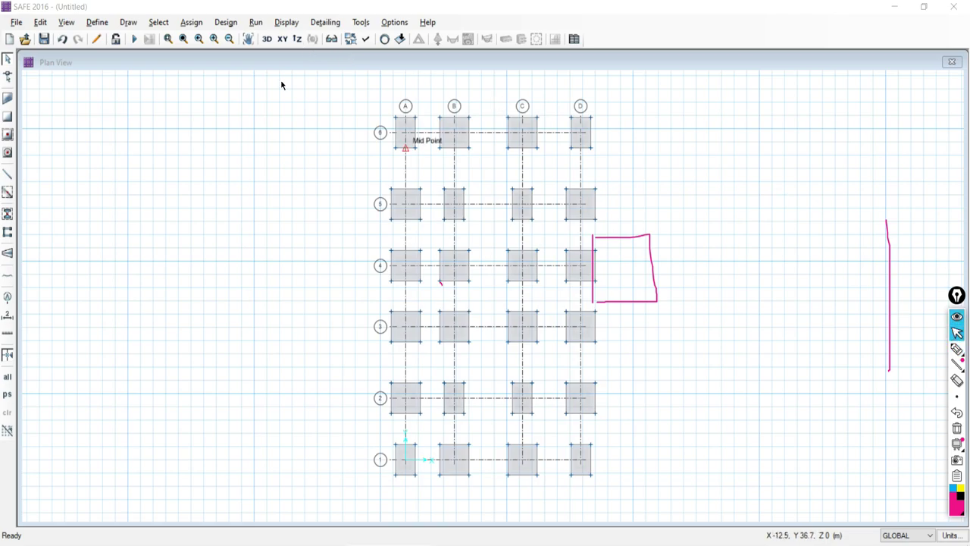
# Display the elevation along GRID: 1 and centre the elevation drawing on screen.
pyautogui.click(296, 40)
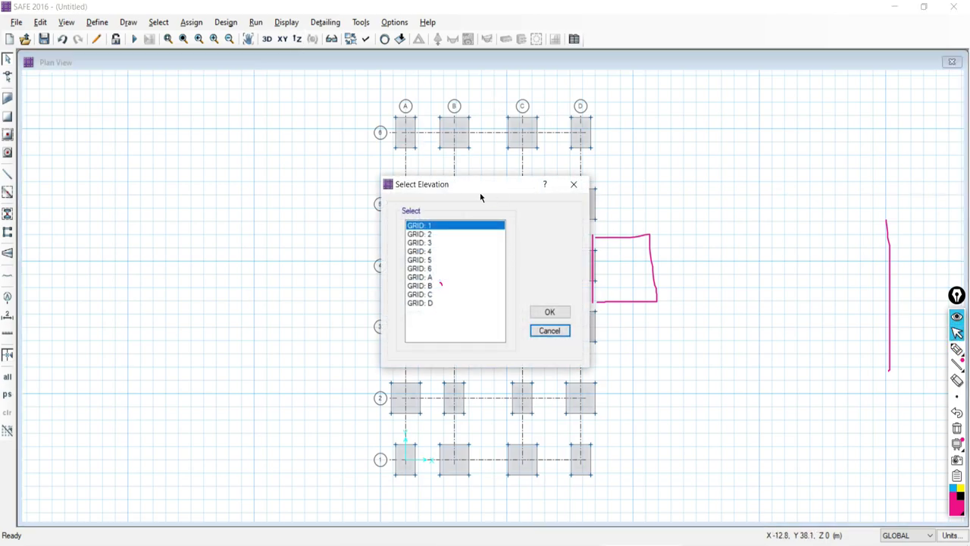
pyautogui.moveTo(468, 187); pyautogui.dragTo(362, 166)
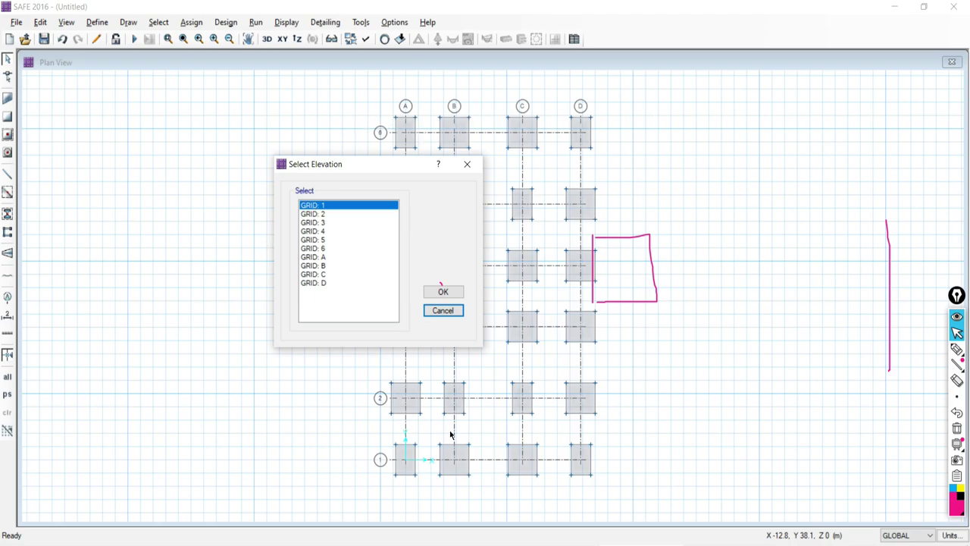
pyautogui.click(443, 293)
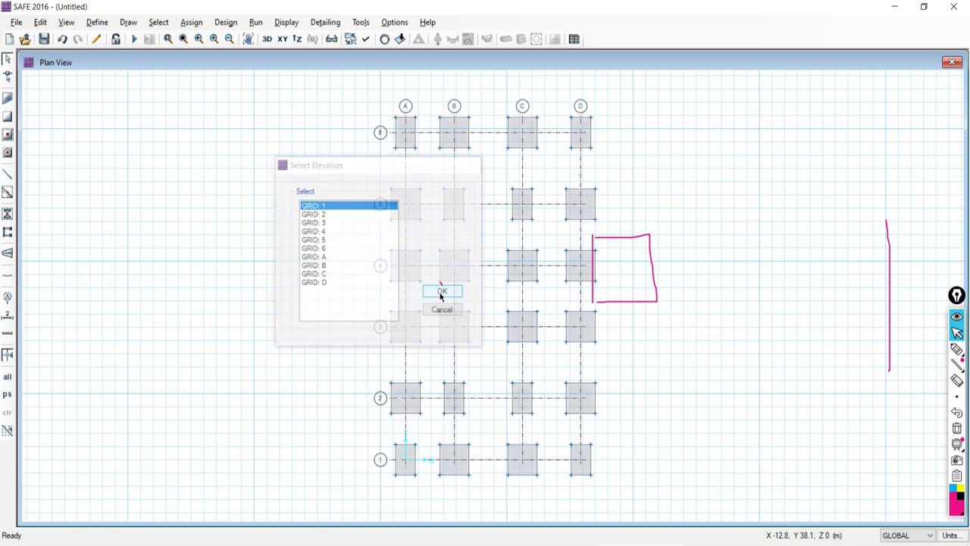
pyautogui.scroll(-2, 567, 364)
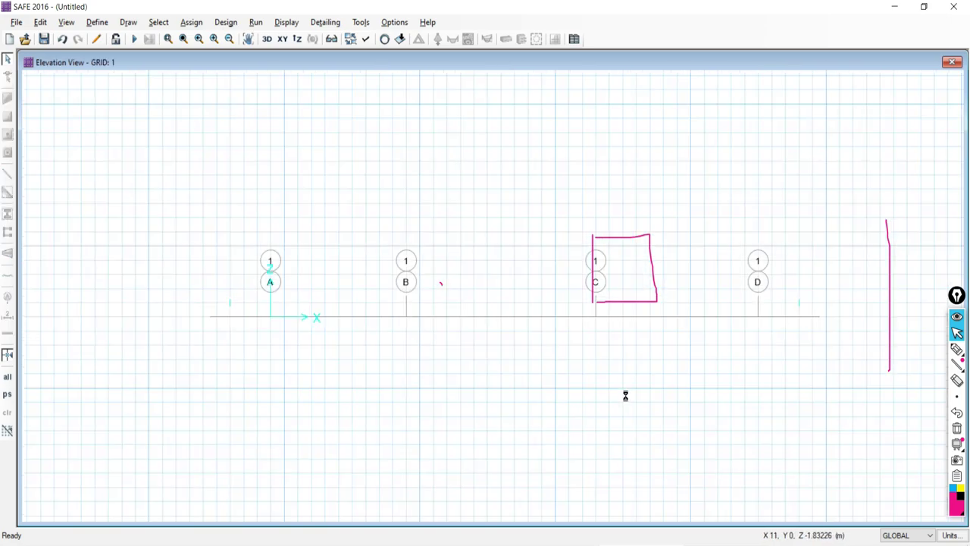
pyautogui.moveTo(626, 396); pyautogui.dragTo(583, 331, button='middle')
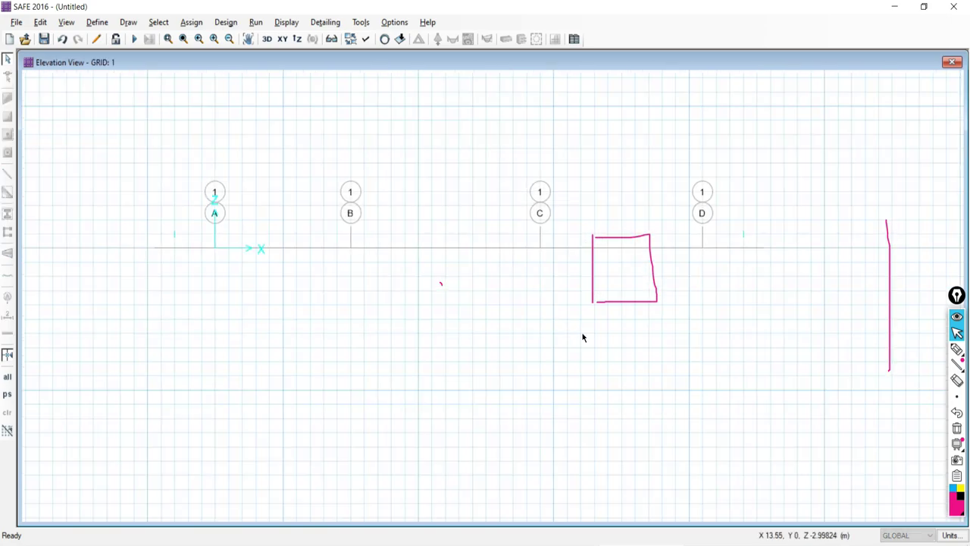
pyautogui.click(956, 333)
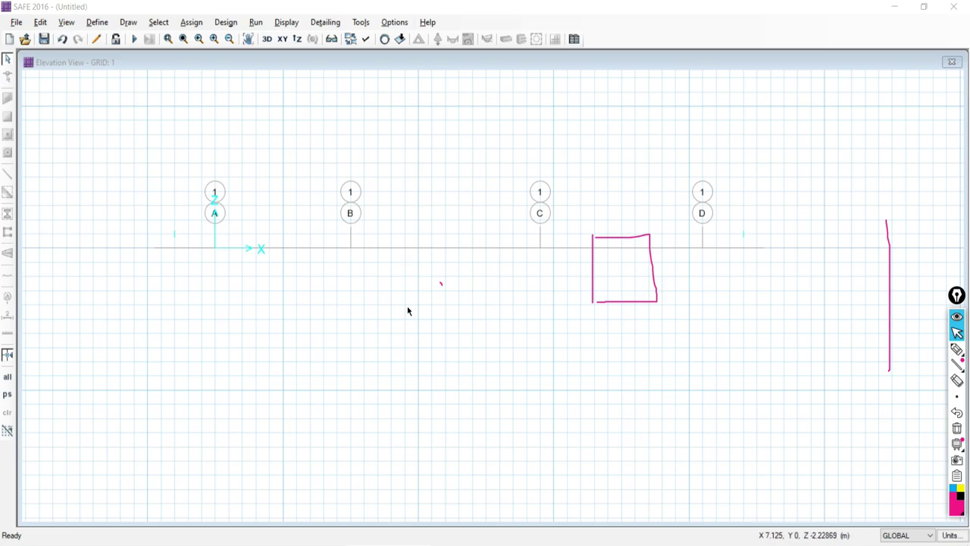
# Return to plan view, briefly check the video call, then pan to reveal the grid bubbles.
pyautogui.click(281, 40)
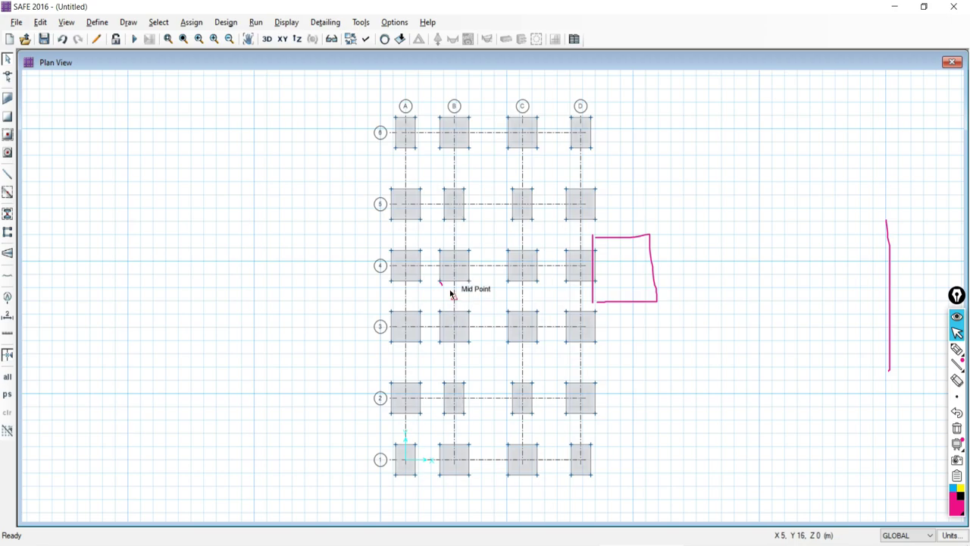
pyautogui.moveTo(490, 314); pyautogui.dragTo(482, 276, button='middle')
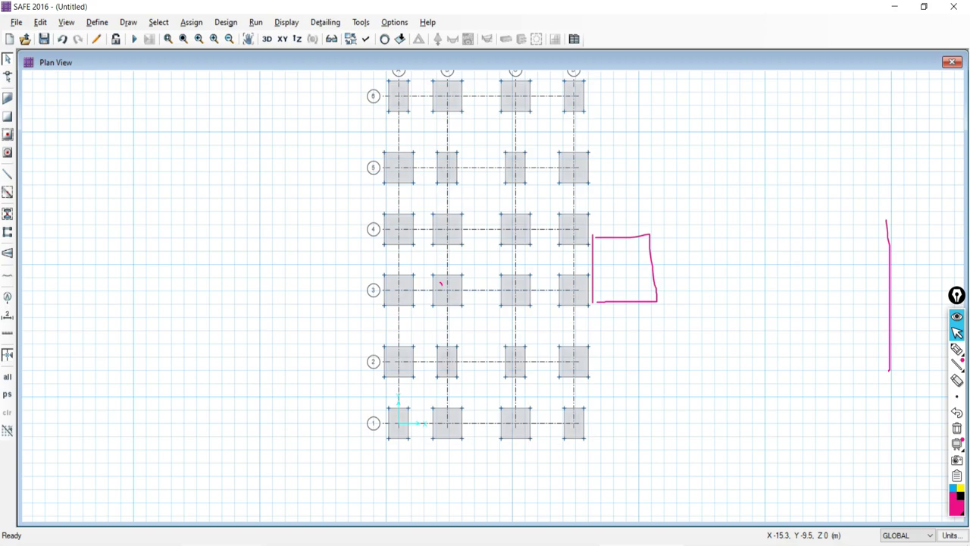
pyautogui.moveTo(219, 544)
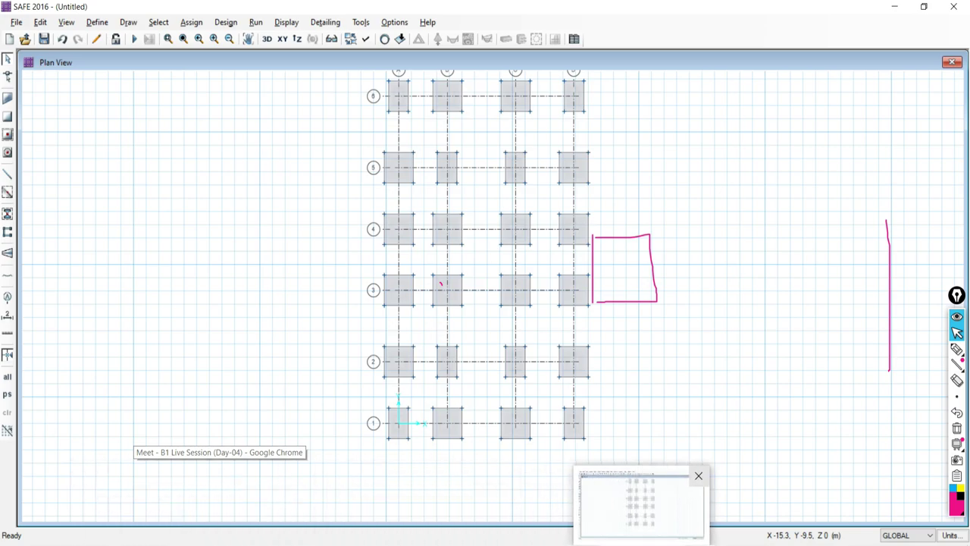
pyautogui.moveTo(640, 544)
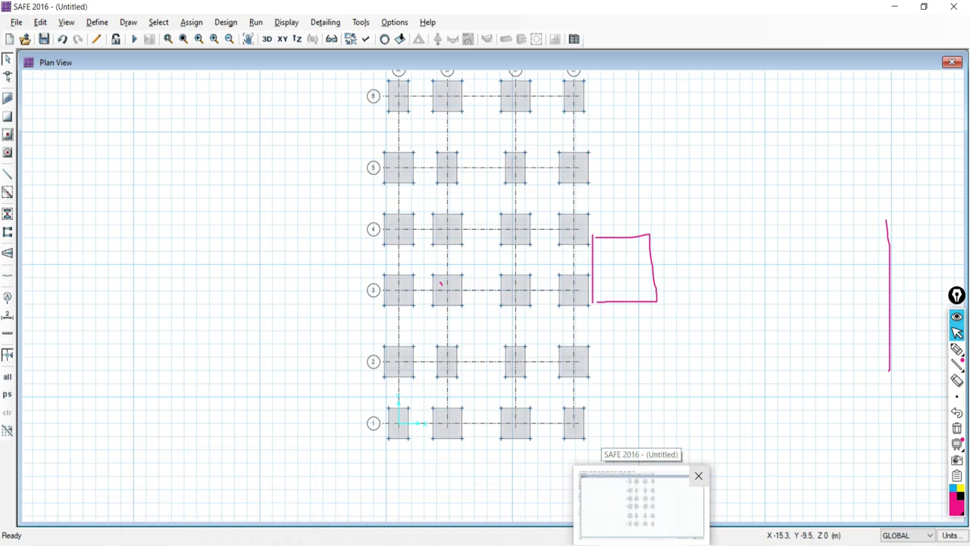
pyautogui.moveTo(137, 544)
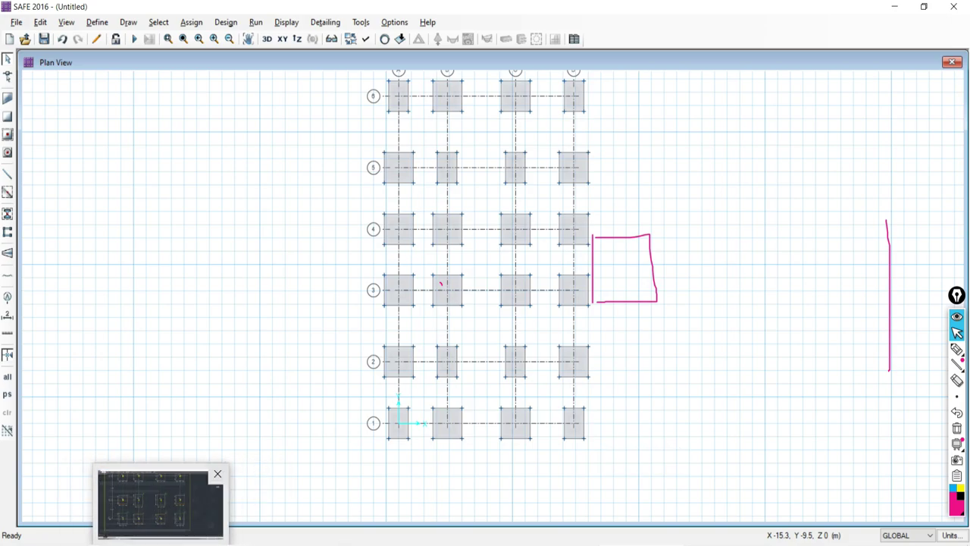
pyautogui.click(160, 500)
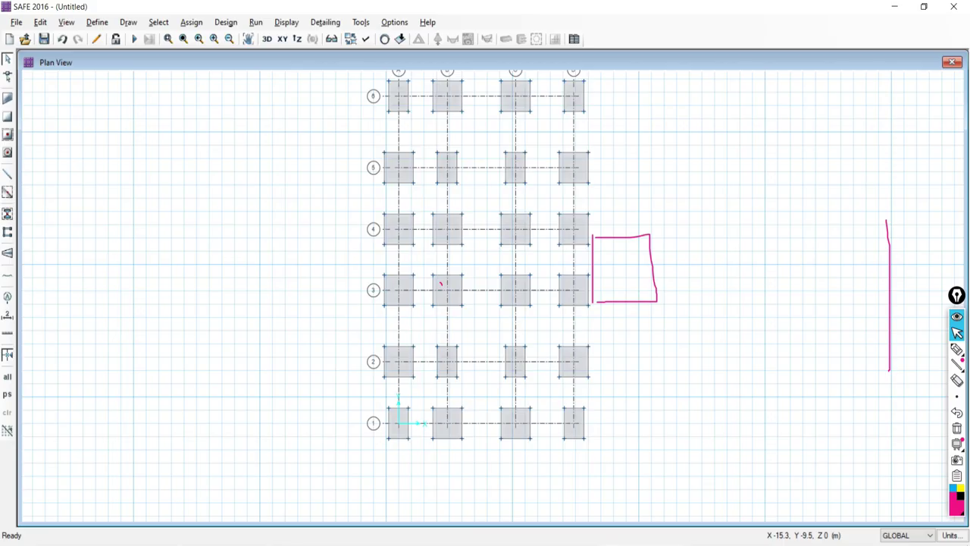
pyautogui.hotkey('alt', 'Tab')
pyautogui.moveTo(516, 218); pyautogui.dragTo(504, 247, button='middle')
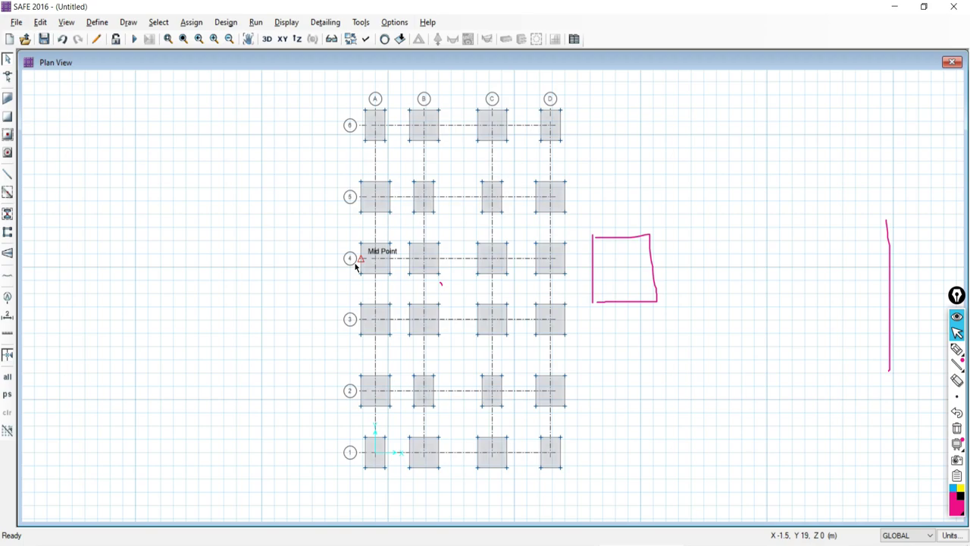
# Toggle the footing grid between 3D and plan, clearing the pink sketch marks, ending in plan view.
pyautogui.click(267, 39)
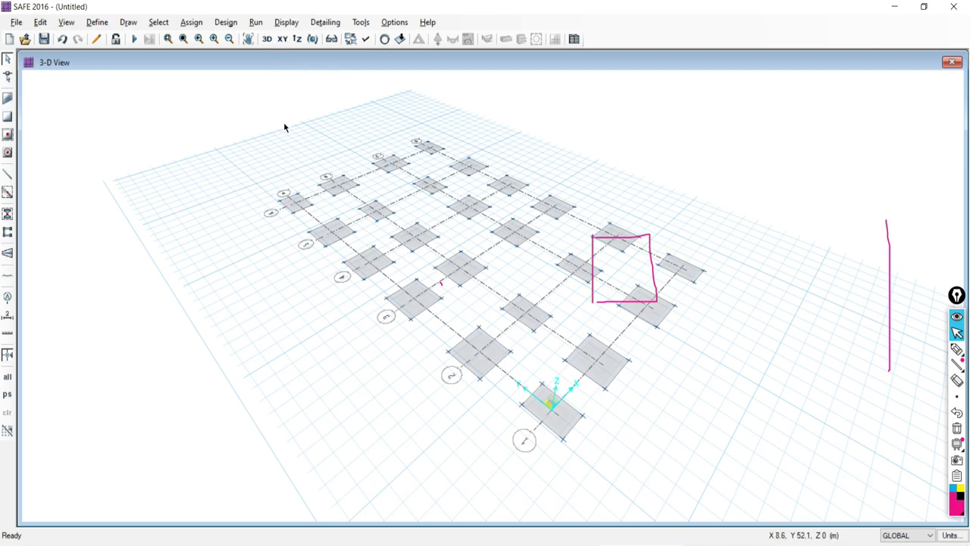
pyautogui.click(956, 428)
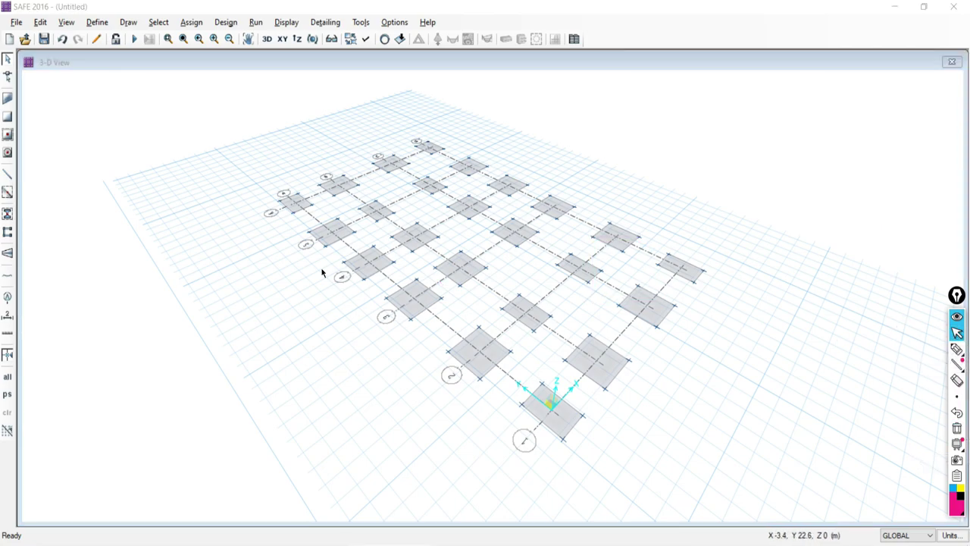
pyautogui.click(266, 40)
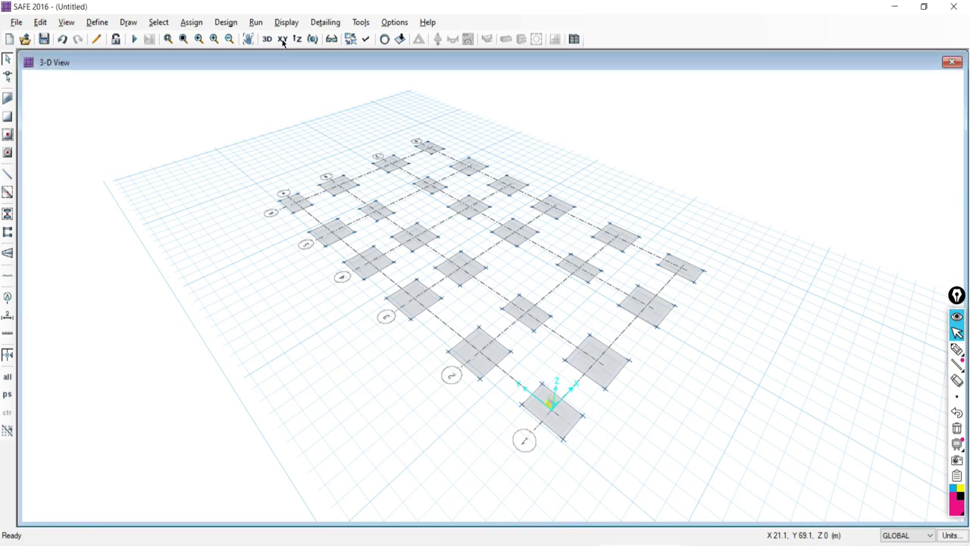
pyautogui.click(282, 40)
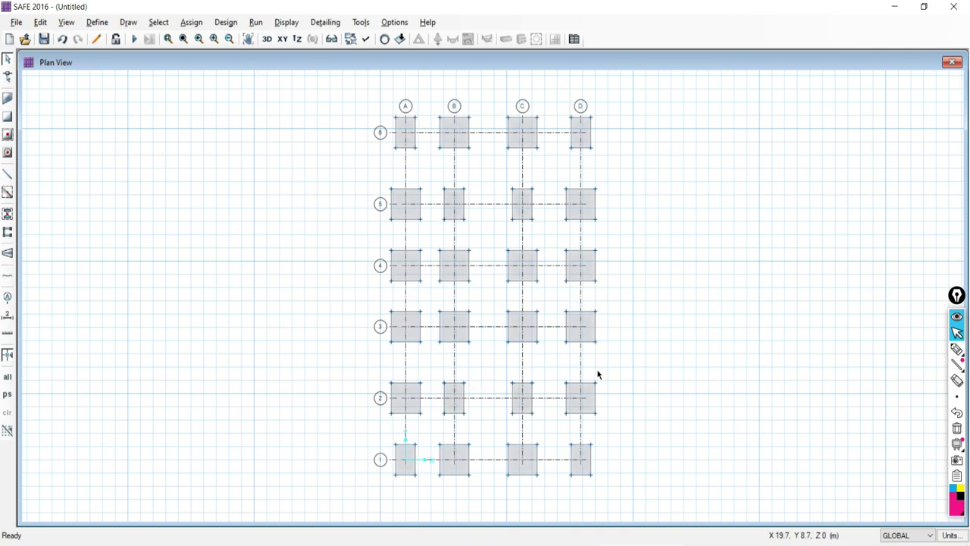
pyautogui.click(267, 40)
pyautogui.click(284, 40)
# Sketch a footing slab rectangle with column edges beside the plan, undoing two stray strokes.
pyautogui.click(956, 350)
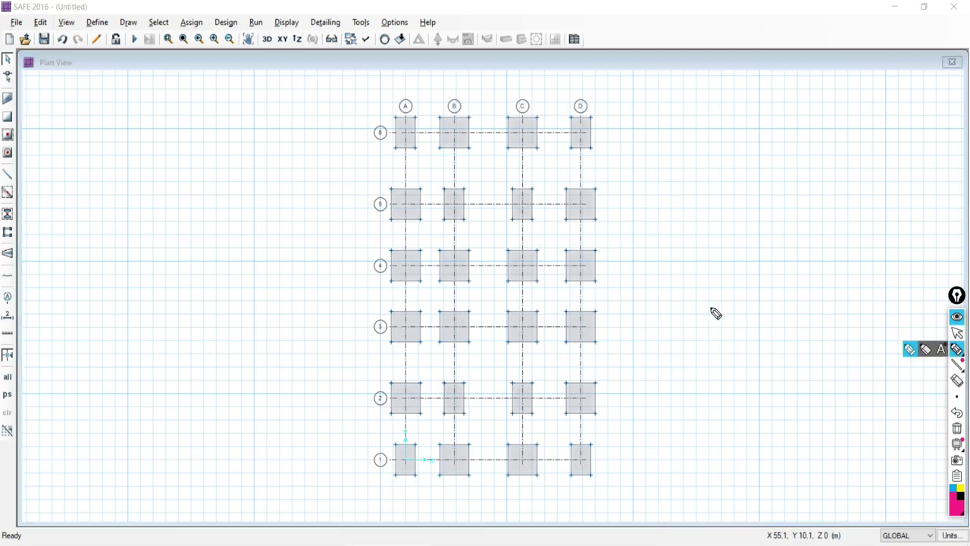
pyautogui.moveTo(711, 309)
pyautogui.mouseDown()
pyautogui.moveTo(835, 335)
pyautogui.moveTo(835, 353)
pyautogui.moveTo(705, 353)
pyautogui.mouseUp()
pyautogui.moveTo(659, 318); pyautogui.dragTo(721, 306)
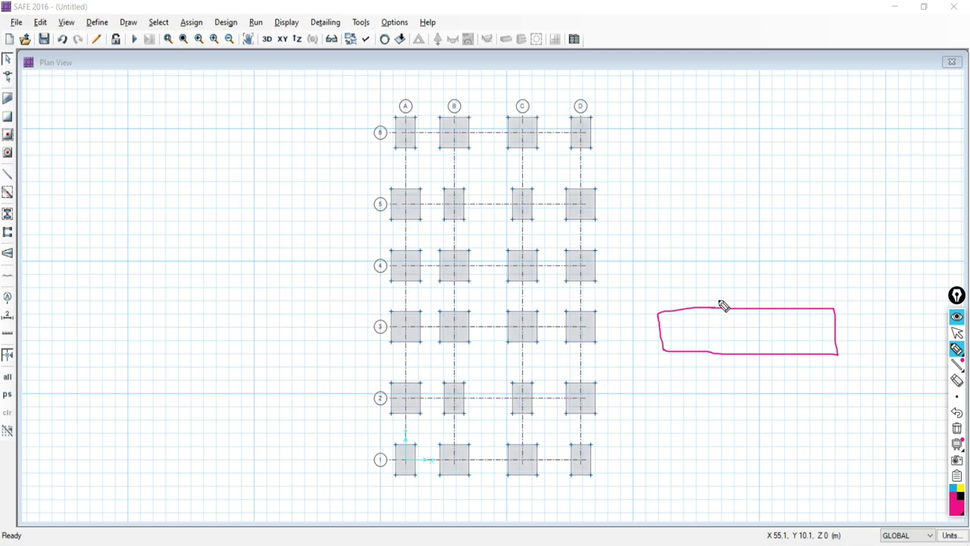
pyautogui.moveTo(737, 184); pyautogui.dragTo(738, 303)
pyautogui.moveTo(765, 174); pyautogui.dragTo(774, 307)
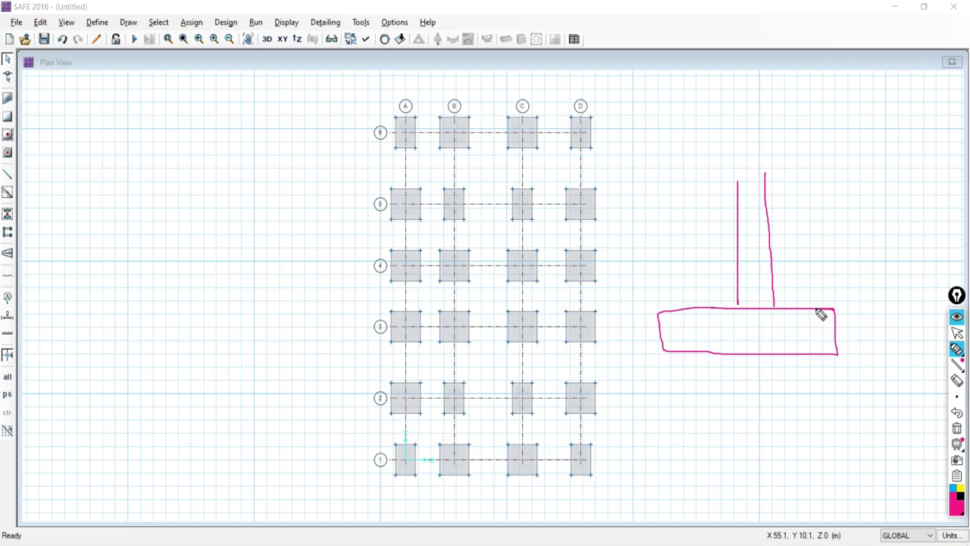
pyautogui.moveTo(712, 308)
pyautogui.mouseDown()
pyautogui.moveTo(653, 307)
pyautogui.moveTo(654, 341)
pyautogui.moveTo(656, 353)
pyautogui.moveTo(752, 350)
pyautogui.moveTo(725, 469)
pyautogui.mouseUp()
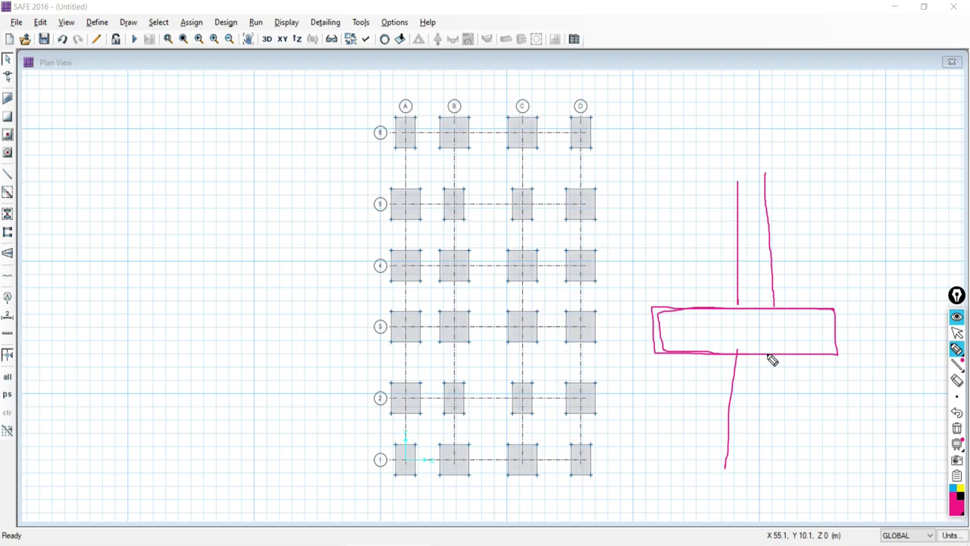
pyautogui.moveTo(767, 355); pyautogui.dragTo(765, 480)
pyautogui.click(957, 412)
pyautogui.click(957, 412)
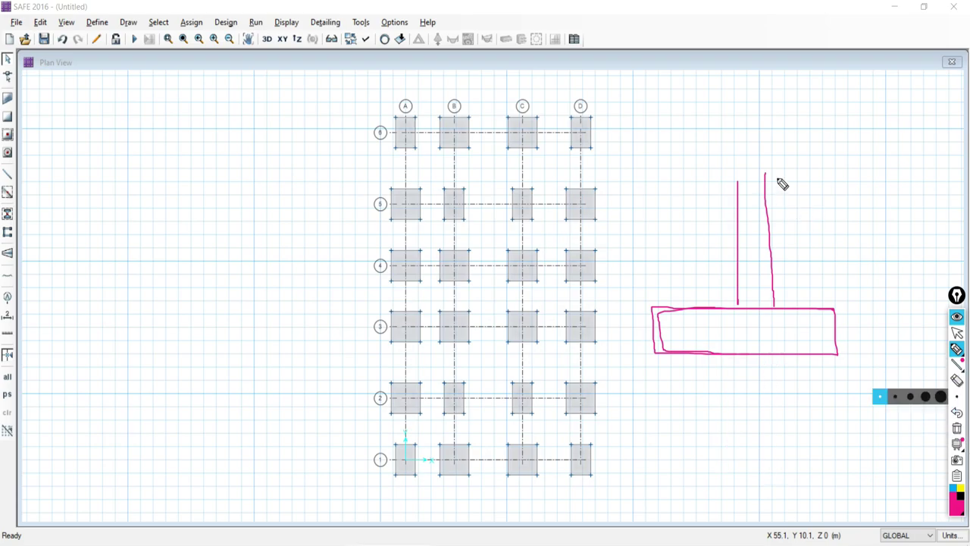
# Redraw the column edges and add a ground line on both sides of the column.
pyautogui.moveTo(773, 173); pyautogui.dragTo(770, 303)
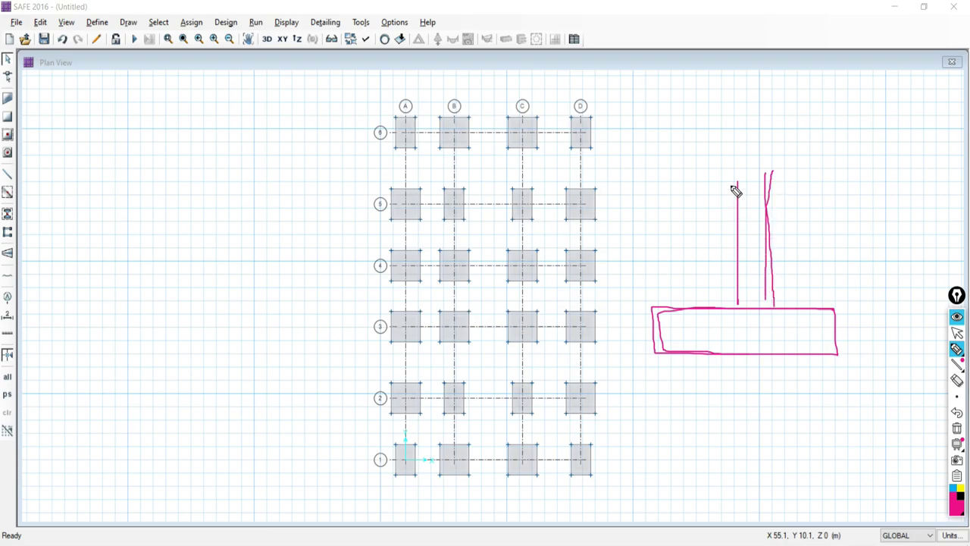
pyautogui.moveTo(730, 170); pyautogui.dragTo(729, 299)
pyautogui.moveTo(770, 187); pyautogui.dragTo(906, 187)
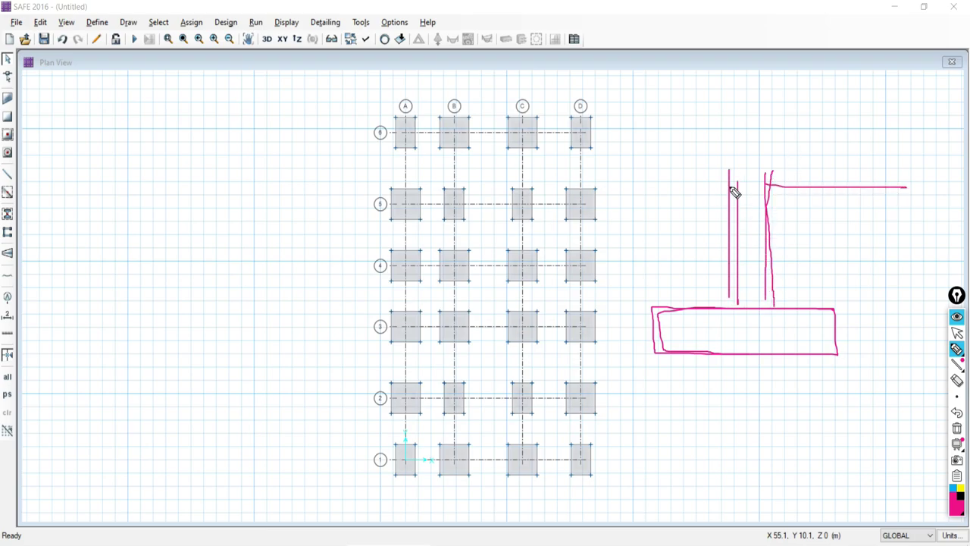
pyautogui.moveTo(726, 184); pyautogui.dragTo(607, 184)
pyautogui.moveTo(772, 187); pyautogui.dragTo(773, 303)
pyautogui.moveTo(727, 182); pyautogui.dragTo(736, 303)
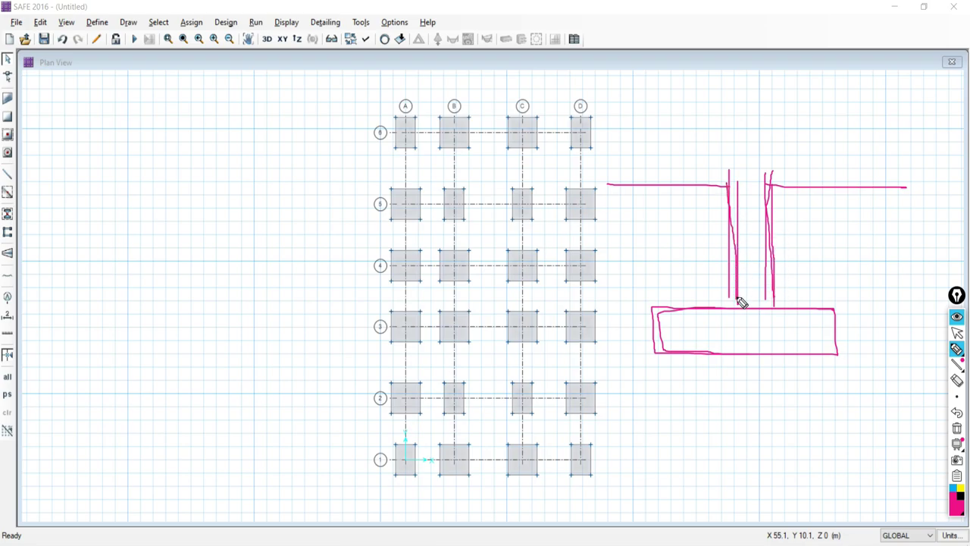
# Dismiss the promotional popup and add a depth line down past the slab.
pyautogui.click(956, 332)
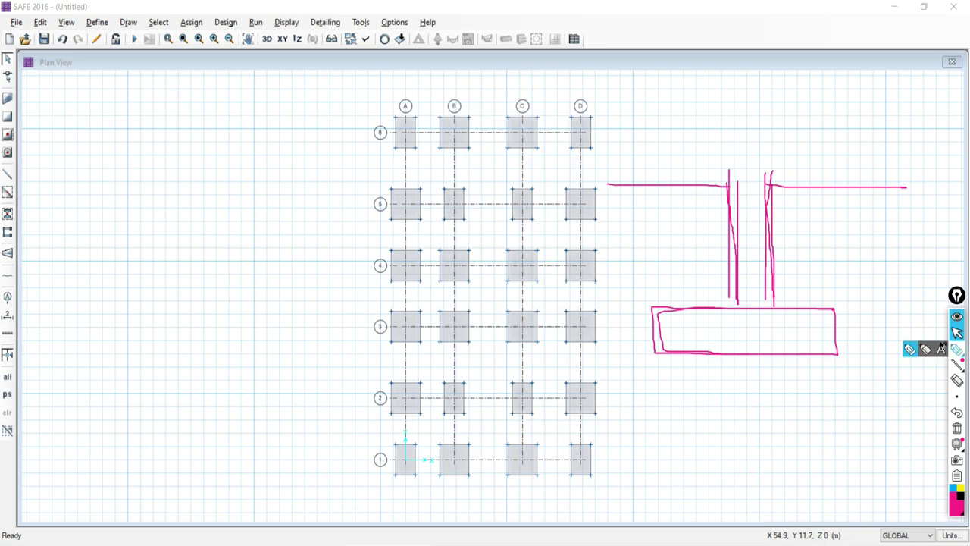
pyautogui.click(929, 342)
pyautogui.click(956, 348)
pyautogui.moveTo(840, 185)
pyautogui.mouseDown()
pyautogui.moveTo(847, 357)
pyautogui.moveTo(857, 354)
pyautogui.mouseUp()
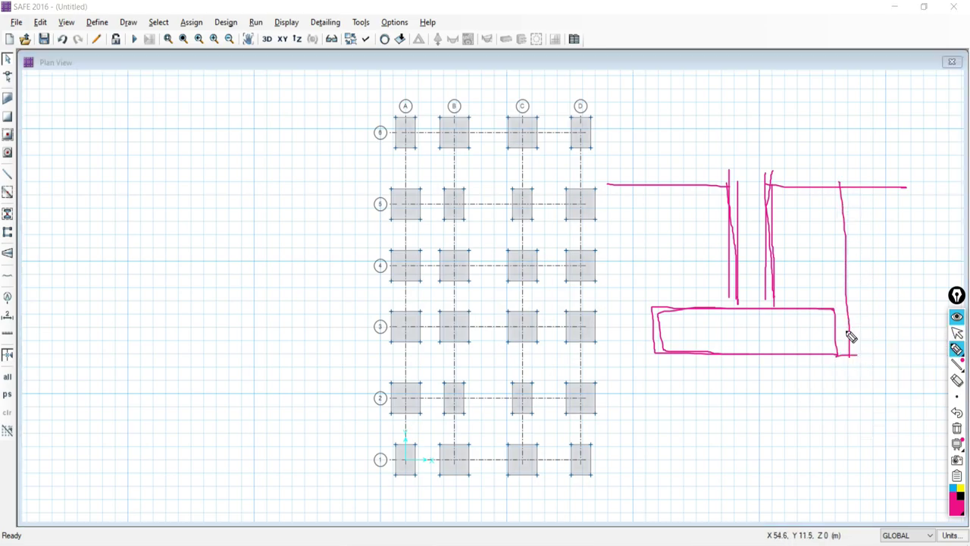
pyautogui.click(957, 334)
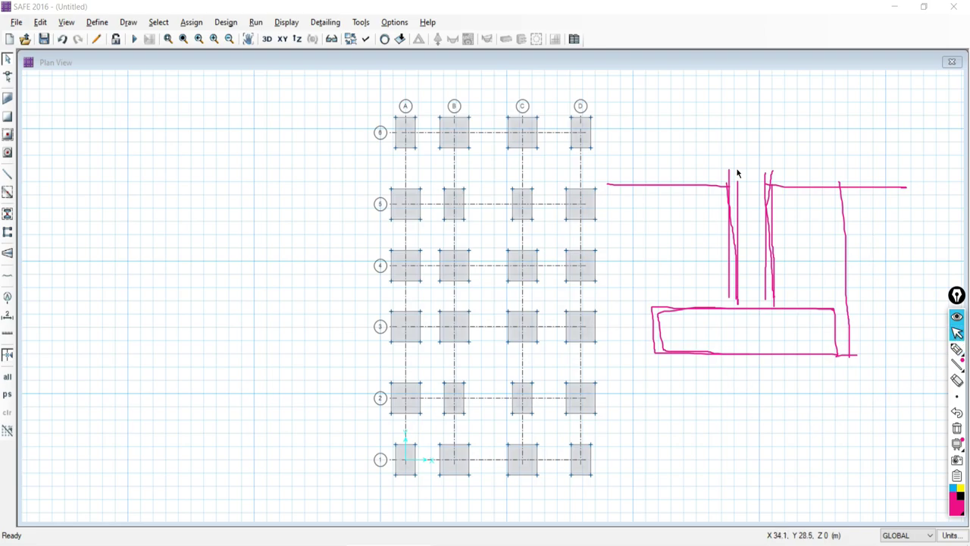
pyautogui.click(747, 189)
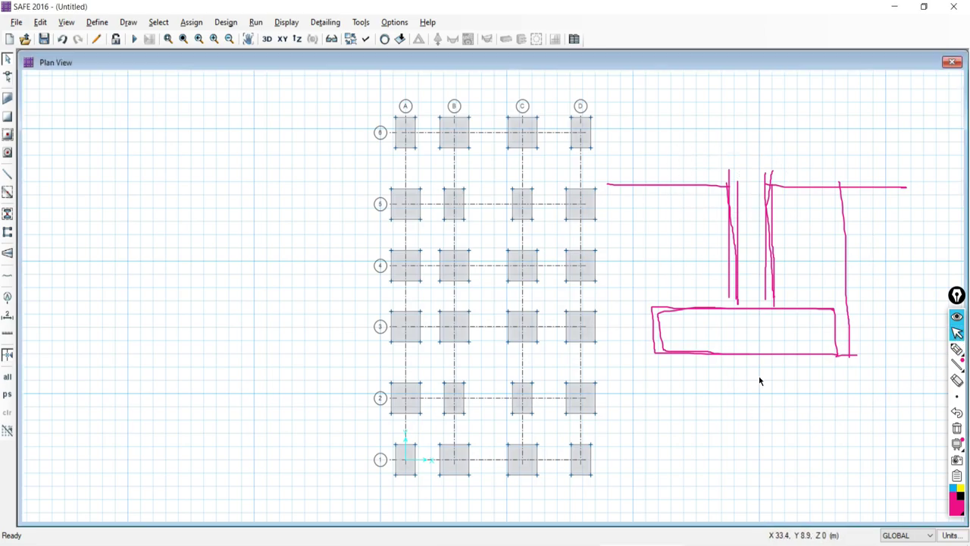
pyautogui.click(957, 334)
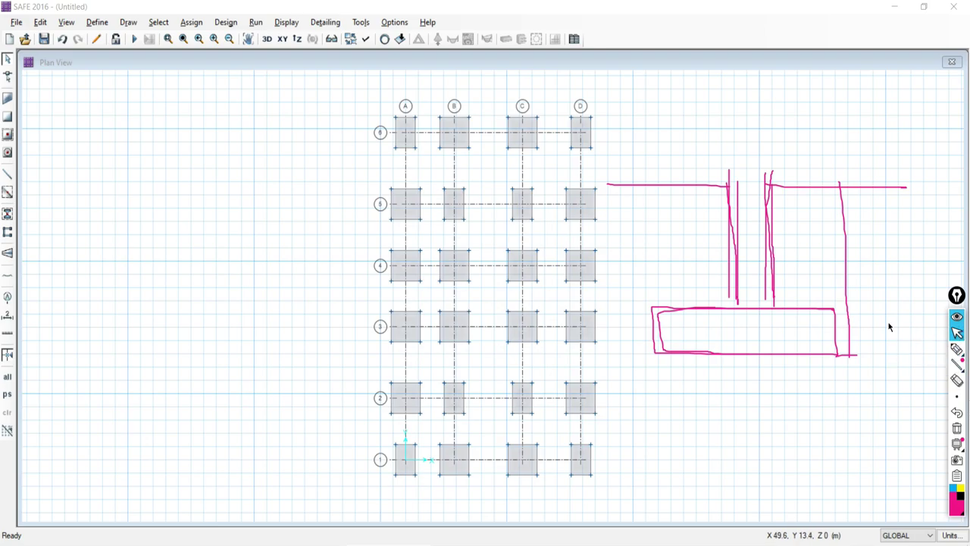
# In AutoCAD, bring the BASIC DETAILS notes into view and circle the 2.9 m foundation depth.
pyautogui.hotkey('alt', 'Tab')
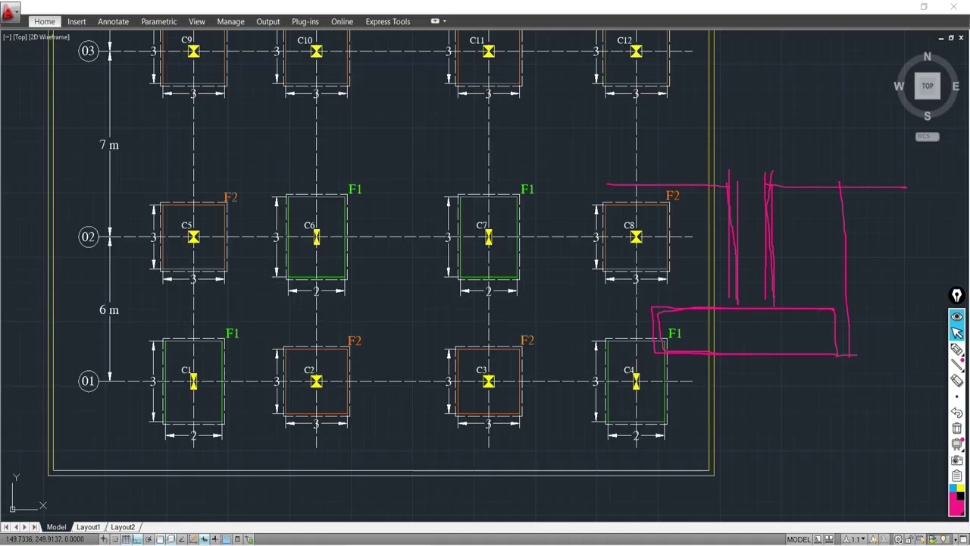
pyautogui.scroll(-5, 347, 217)
pyautogui.moveTo(347, 216); pyautogui.dragTo(348, 371, button='middle')
pyautogui.scroll(8, 337, 246)
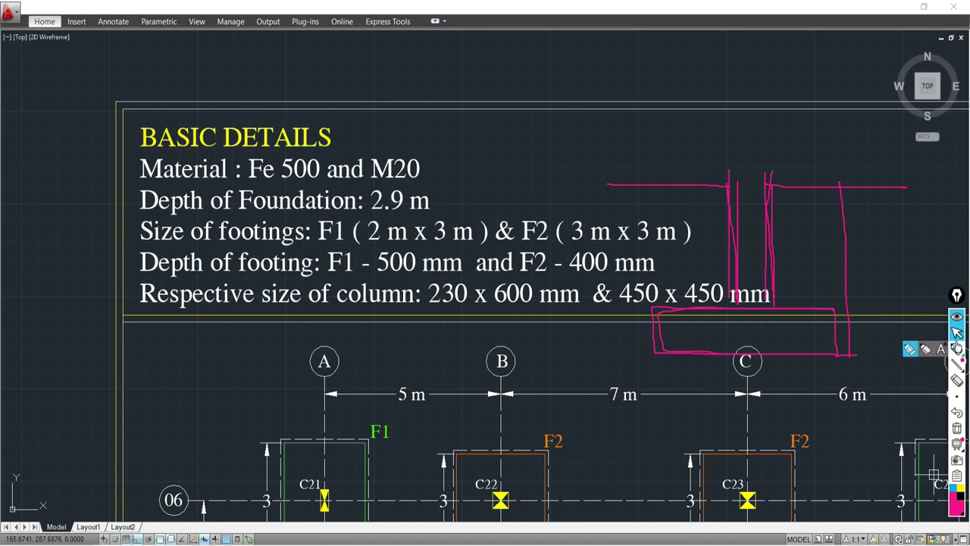
pyautogui.click(956, 349)
pyautogui.moveTo(446, 184)
pyautogui.mouseDown()
pyautogui.moveTo(367, 191)
pyautogui.moveTo(391, 236)
pyautogui.moveTo(440, 237)
pyautogui.moveTo(447, 190)
pyautogui.mouseUp()
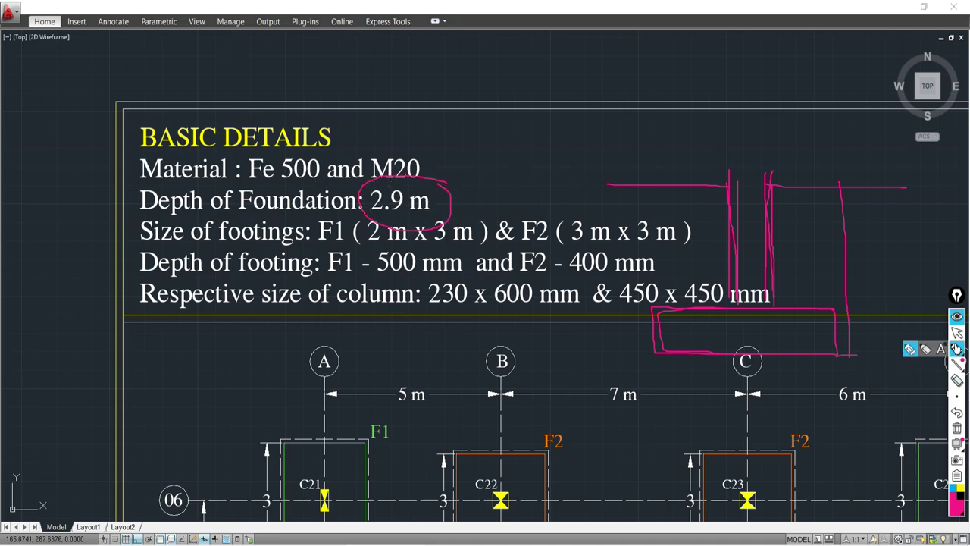
pyautogui.click(957, 332)
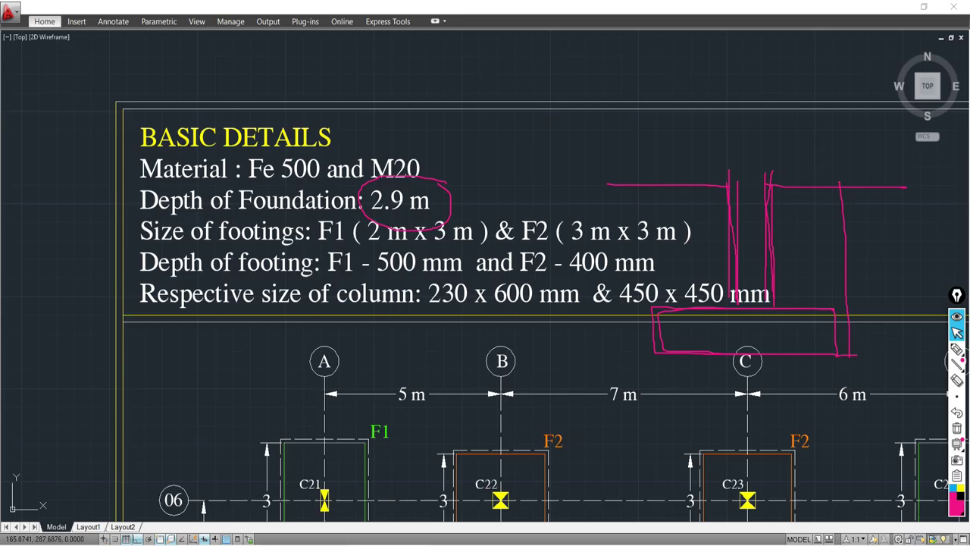
pyautogui.hotkey('alt', 'Tab')
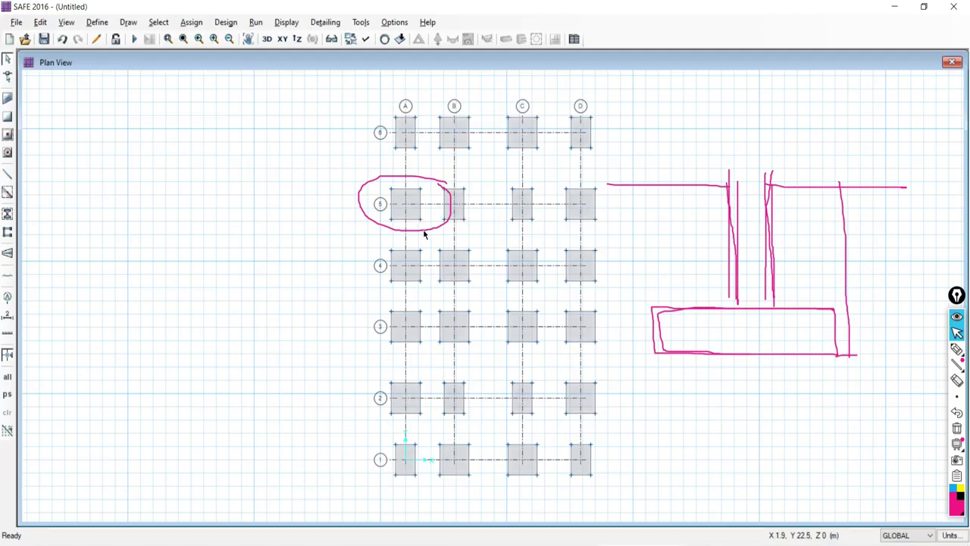
# Pan the plan, erase all sketch marks, and start the Draw Beams/Lines tool.
pyautogui.moveTo(468, 465); pyautogui.dragTo(433, 349, button='middle')
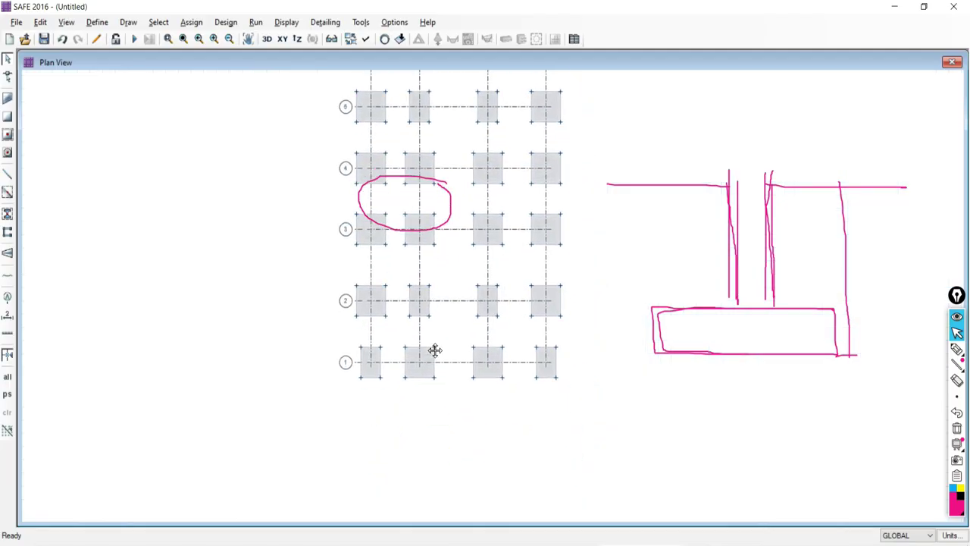
pyautogui.click(956, 428)
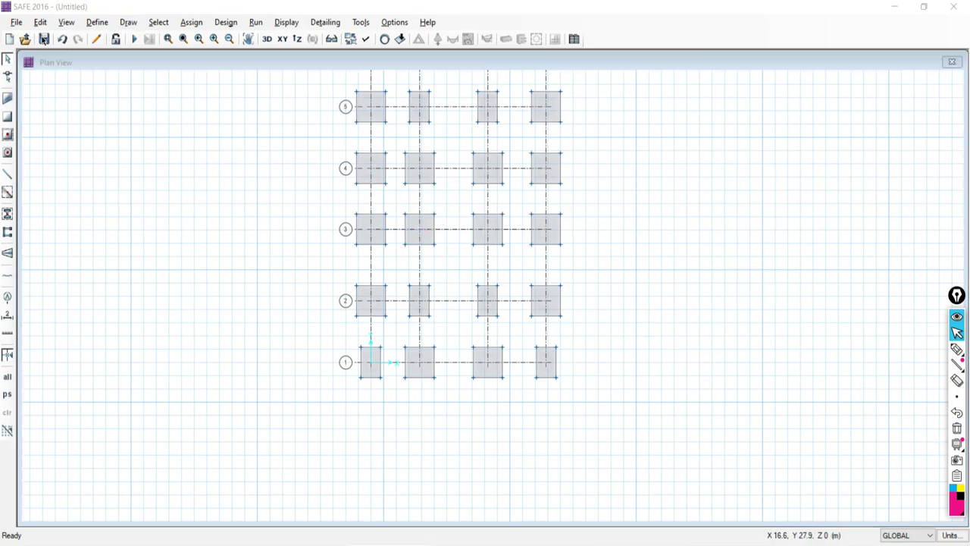
pyautogui.click(7, 176)
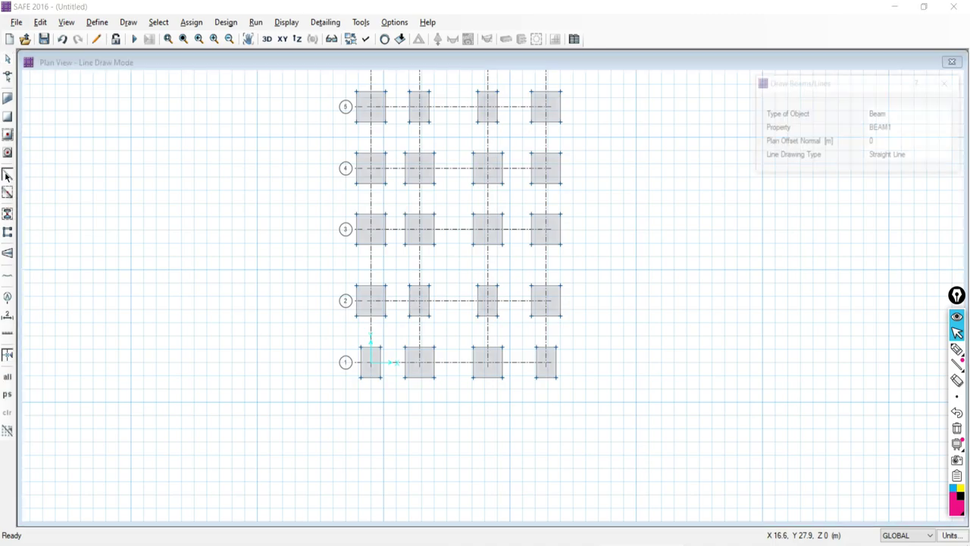
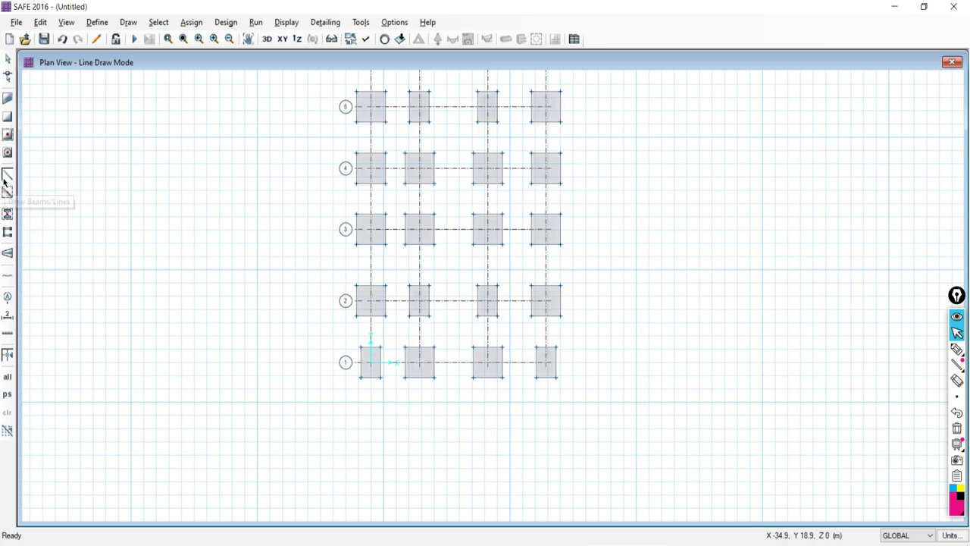
# Toggle the beam/line drawing tool on and off, then start drawing CM230X600M20 columns.
pyautogui.click(8, 175)
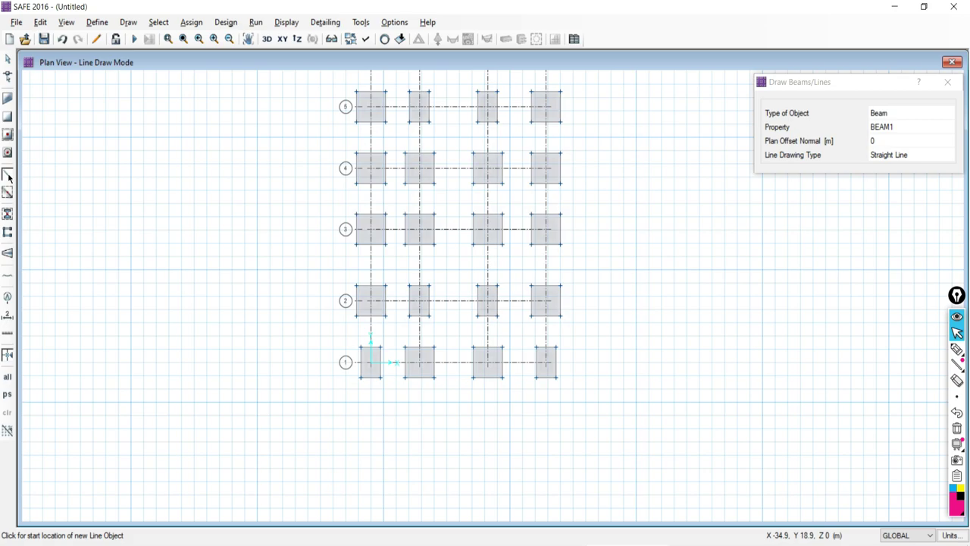
pyautogui.click(947, 82)
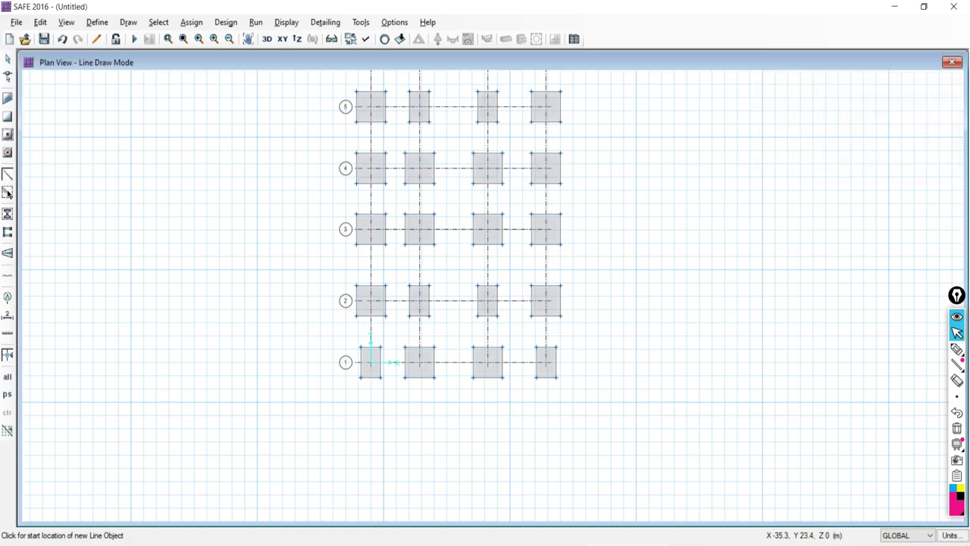
pyautogui.click(8, 176)
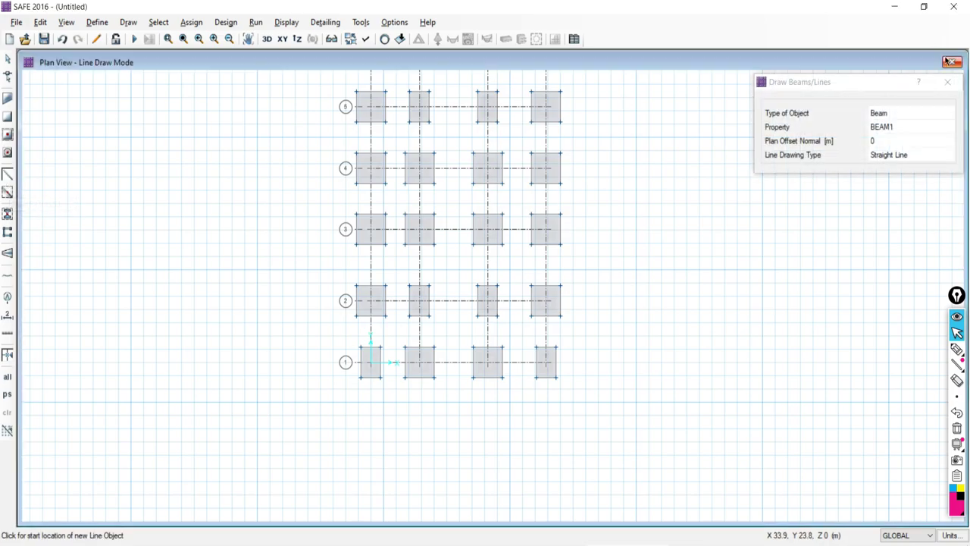
pyautogui.click(946, 83)
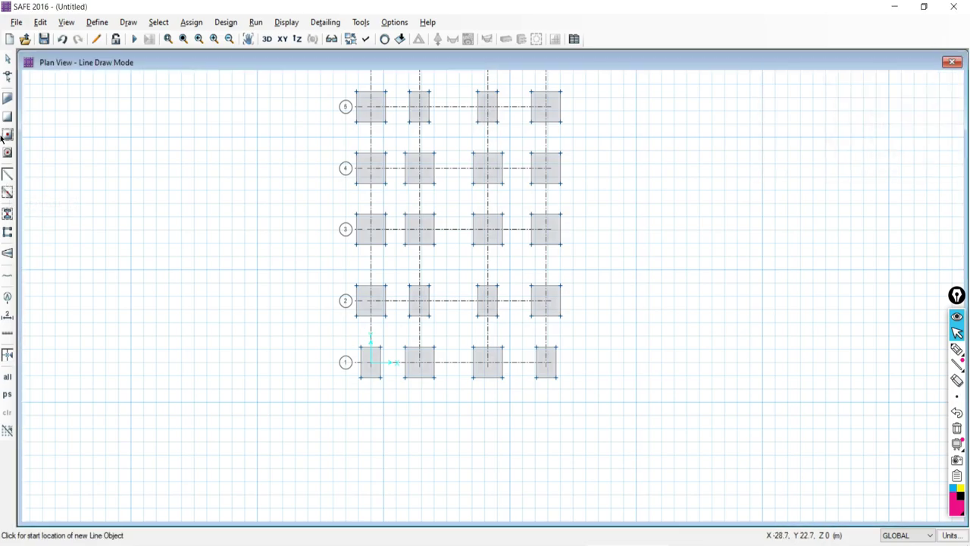
pyautogui.click(7, 176)
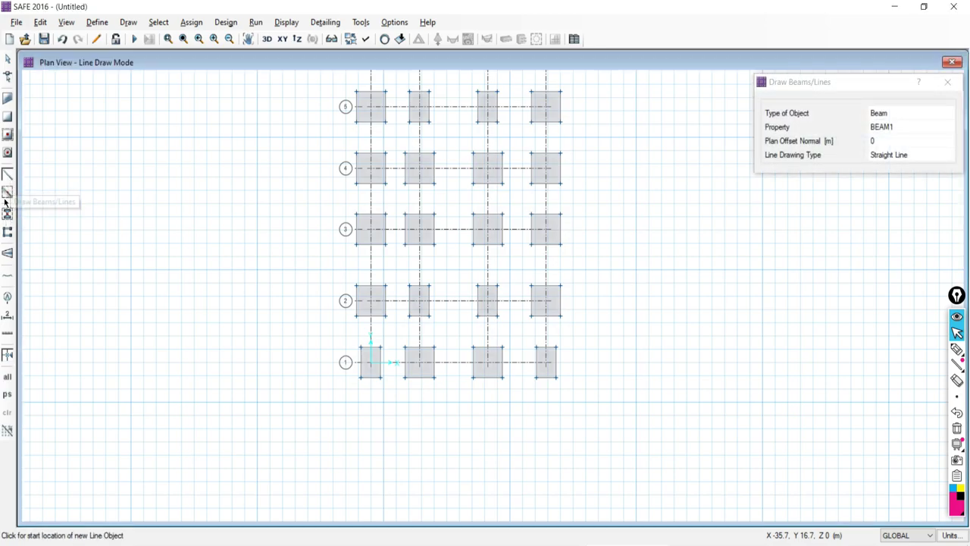
pyautogui.click(947, 82)
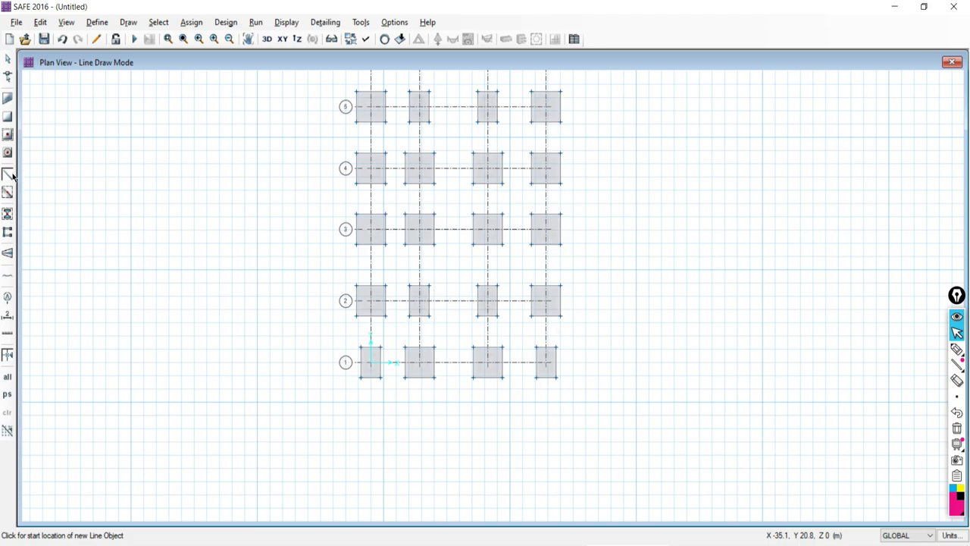
pyautogui.click(8, 217)
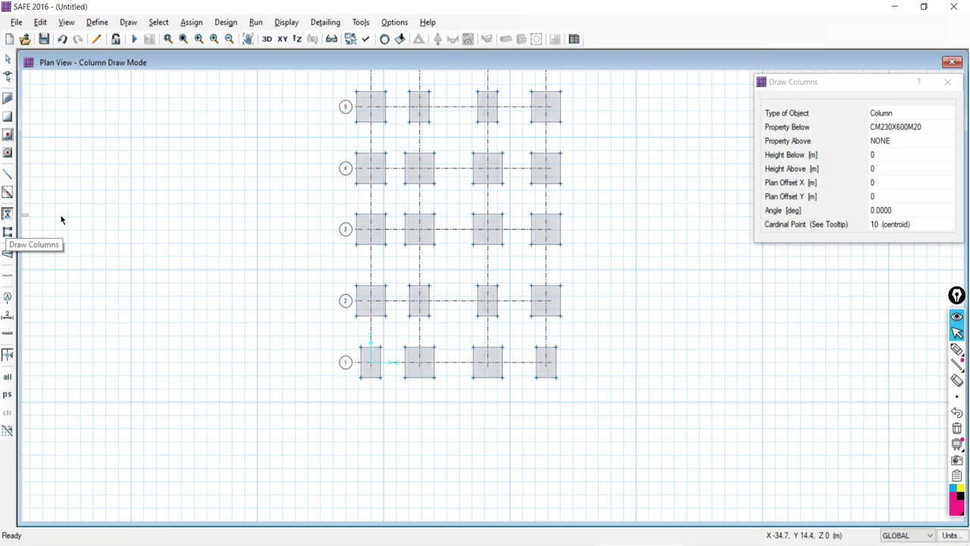
# Move the Draw Columns dialog to the upper left of the plan, clear of the footings.
pyautogui.moveTo(841, 82)
pyautogui.mouseDown()
pyautogui.moveTo(296, 149)
pyautogui.moveTo(142, 128)
pyautogui.moveTo(147, 119)
pyautogui.mouseUp()
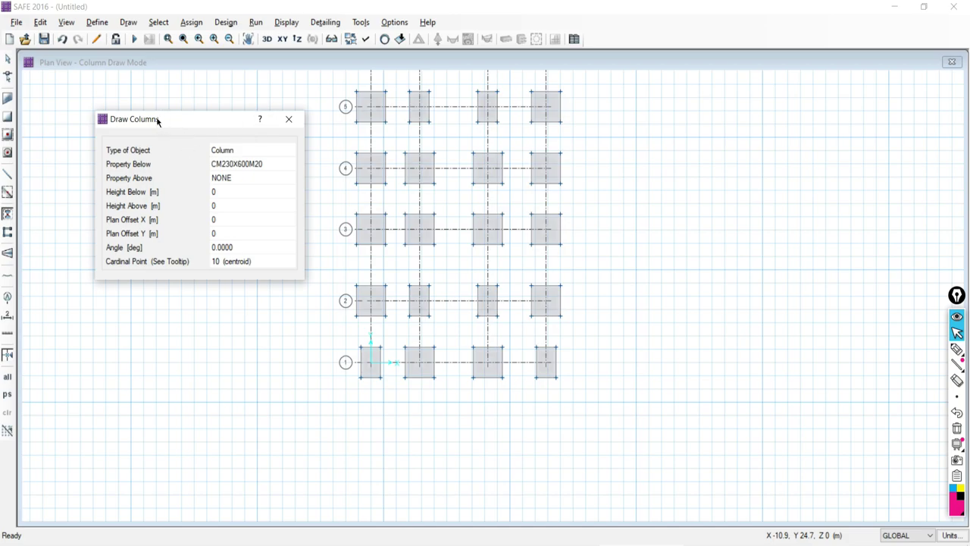
pyautogui.moveTo(157, 121); pyautogui.dragTo(138, 147)
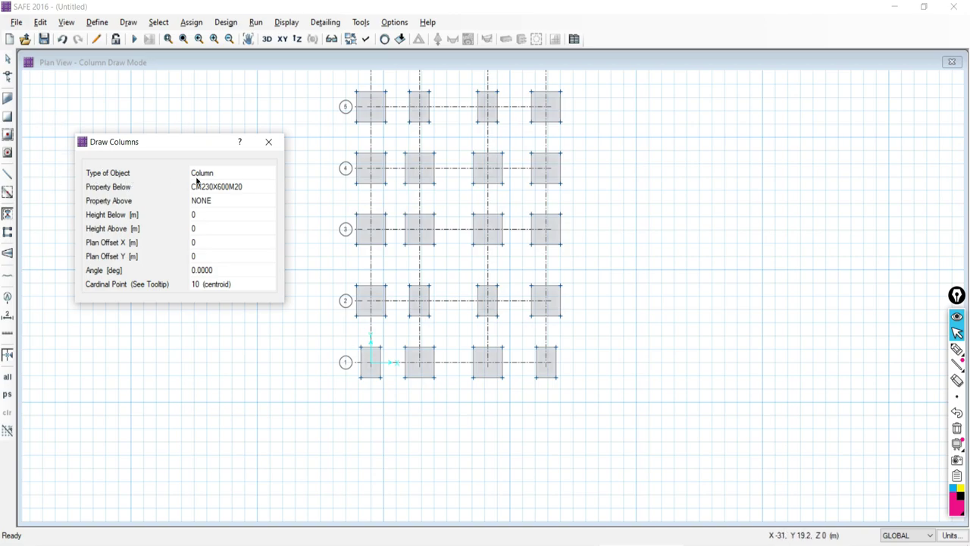
pyautogui.click(226, 181)
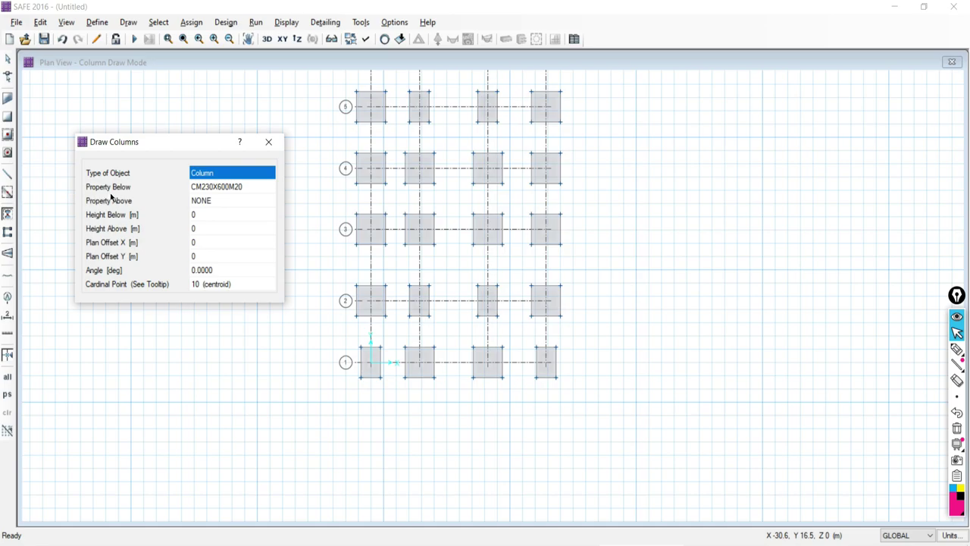
pyautogui.click(132, 189)
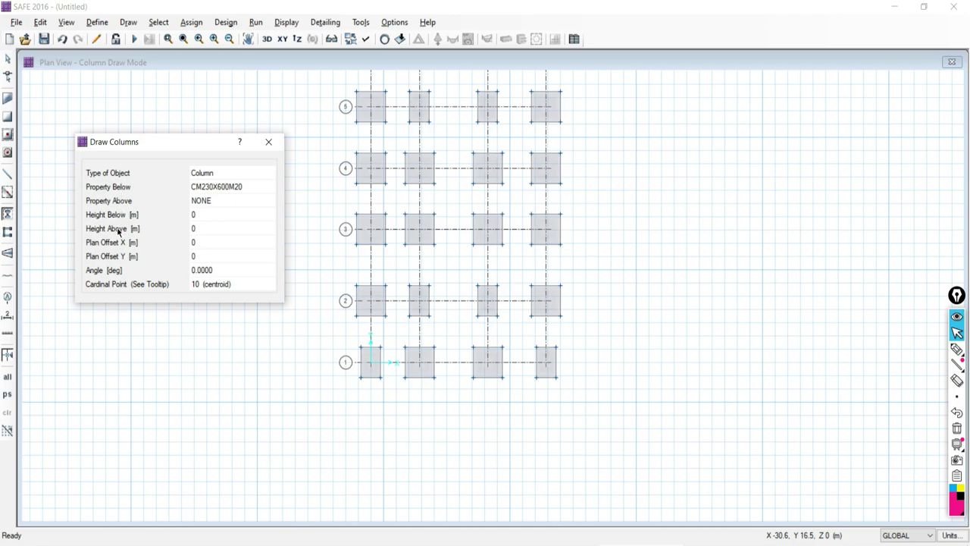
# Sketch a pink freehand footing slab outline over the plan, plus a second slab at lower left.
pyautogui.click(956, 349)
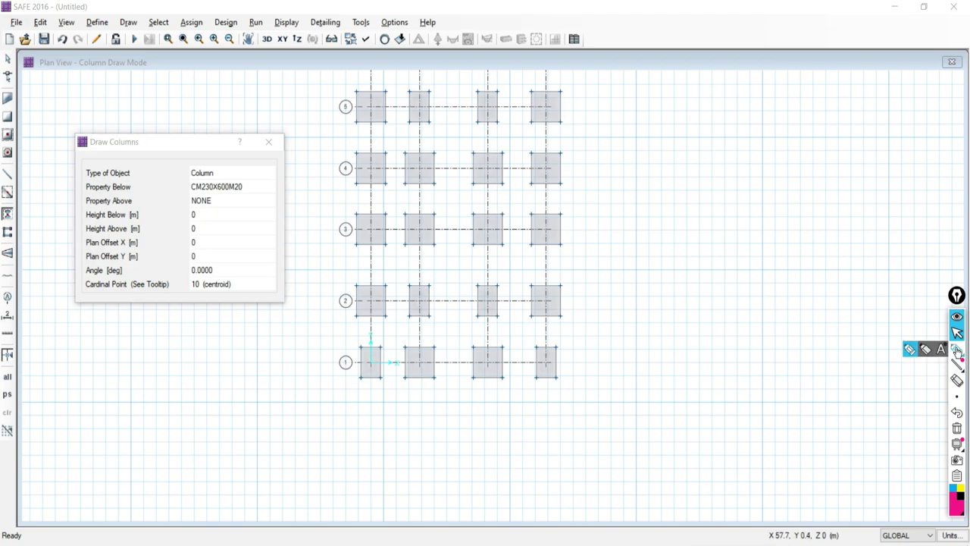
pyautogui.moveTo(769, 187)
pyautogui.mouseDown()
pyautogui.moveTo(764, 238)
pyautogui.moveTo(677, 290)
pyautogui.moveTo(727, 184)
pyautogui.moveTo(652, 183)
pyautogui.moveTo(823, 184)
pyautogui.moveTo(694, 297)
pyautogui.moveTo(665, 309)
pyautogui.mouseUp()
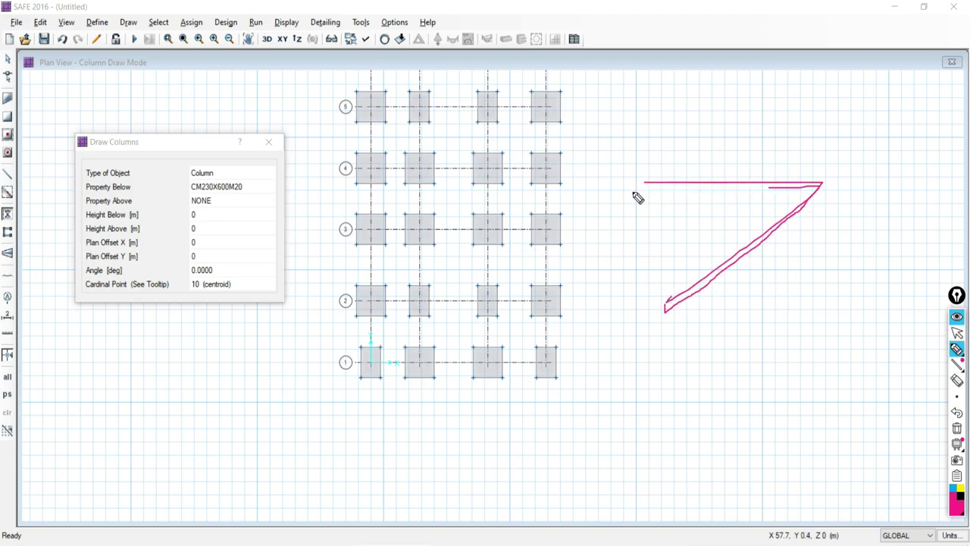
pyautogui.moveTo(642, 180)
pyautogui.mouseDown()
pyautogui.moveTo(497, 275)
pyautogui.moveTo(534, 289)
pyautogui.moveTo(671, 296)
pyautogui.moveTo(665, 303)
pyautogui.moveTo(468, 299)
pyautogui.mouseUp()
pyautogui.moveTo(642, 191); pyautogui.dragTo(483, 288)
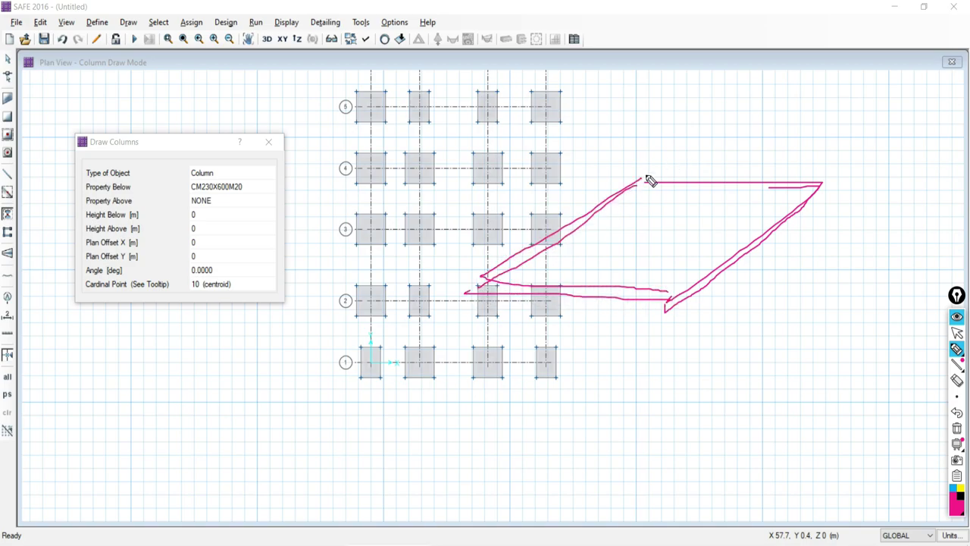
pyautogui.moveTo(649, 182)
pyautogui.mouseDown()
pyautogui.moveTo(827, 181)
pyautogui.moveTo(824, 224)
pyautogui.moveTo(771, 276)
pyautogui.moveTo(682, 338)
pyautogui.mouseUp()
pyautogui.moveTo(675, 306); pyautogui.dragTo(675, 343)
pyautogui.moveTo(469, 278)
pyautogui.mouseDown()
pyautogui.moveTo(515, 341)
pyautogui.moveTo(667, 344)
pyautogui.mouseUp()
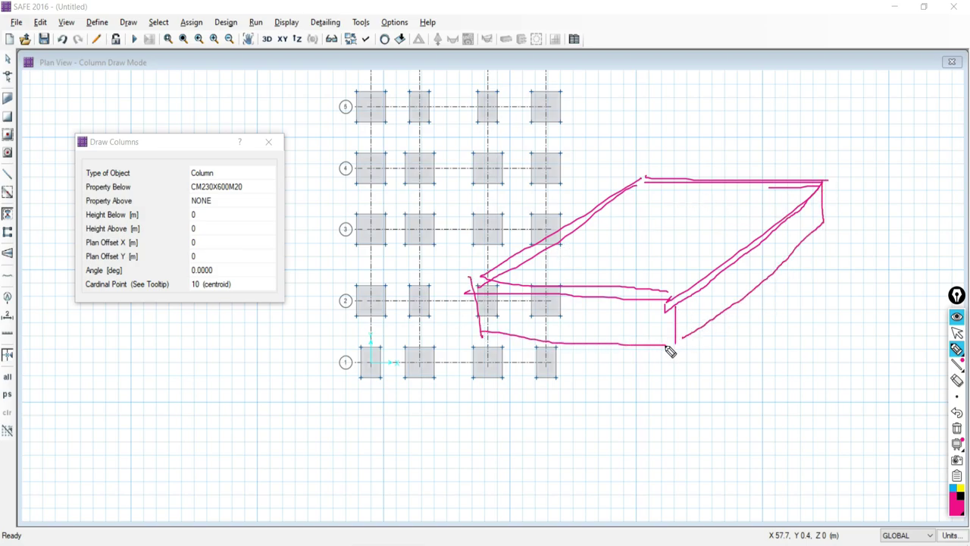
pyautogui.moveTo(185, 313); pyautogui.dragTo(186, 421)
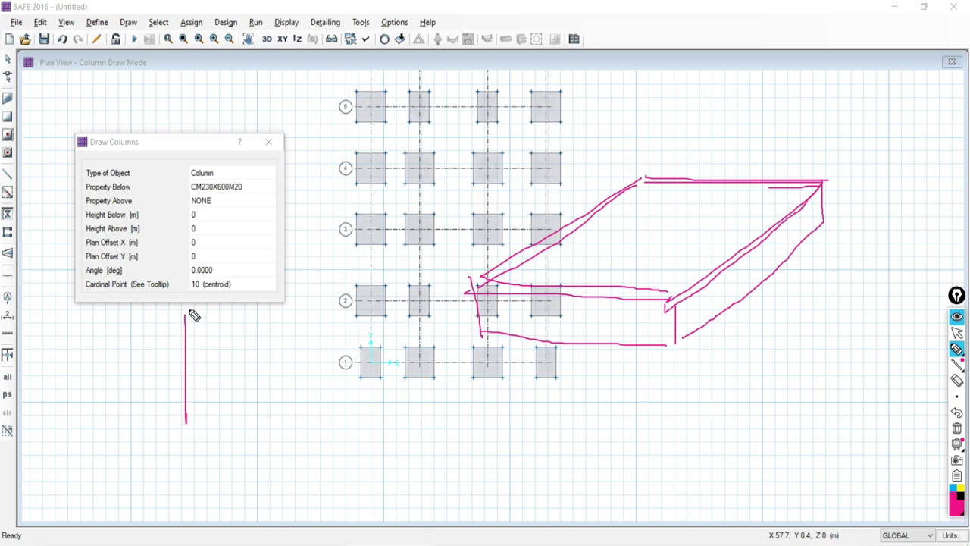
pyautogui.click(957, 412)
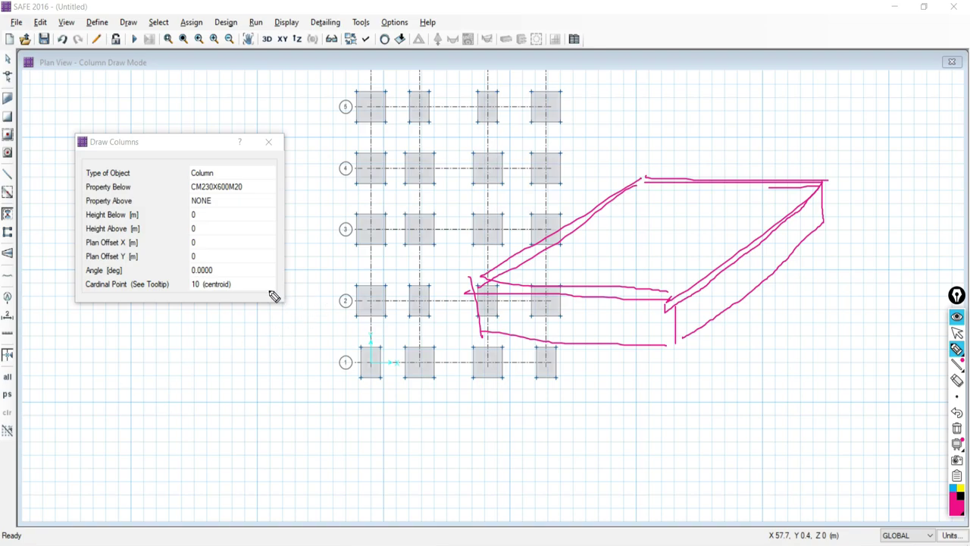
pyautogui.moveTo(268, 290)
pyautogui.mouseDown()
pyautogui.moveTo(355, 312)
pyautogui.moveTo(374, 337)
pyautogui.moveTo(314, 383)
pyautogui.moveTo(251, 415)
pyautogui.mouseUp()
pyautogui.moveTo(275, 307)
pyautogui.mouseDown()
pyautogui.moveTo(53, 403)
pyautogui.moveTo(163, 457)
pyautogui.moveTo(244, 417)
pyautogui.moveTo(288, 379)
pyautogui.mouseUp()
# Reinforce the slab's slanted edge and sketch a column rising from it.
pyautogui.click(957, 333)
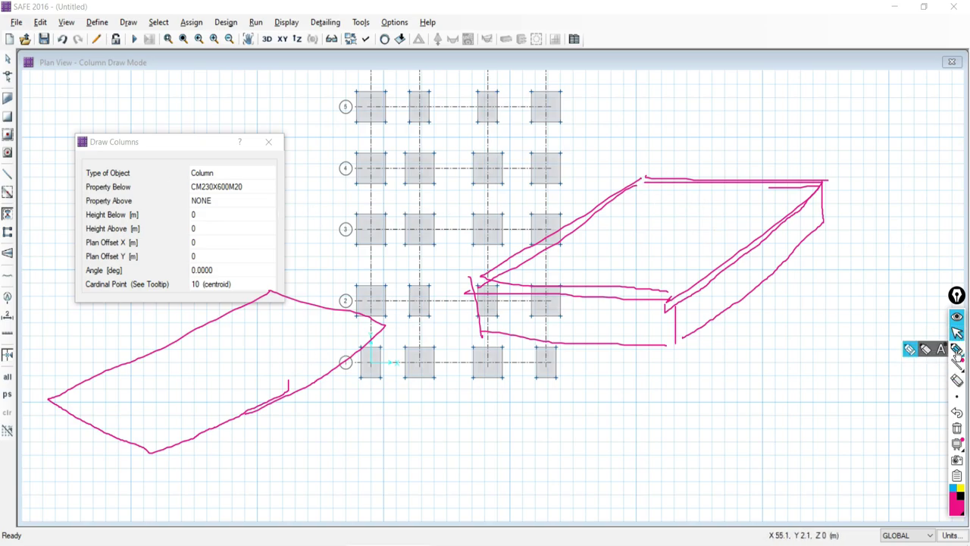
pyautogui.click(957, 349)
pyautogui.moveTo(566, 235); pyautogui.dragTo(480, 281)
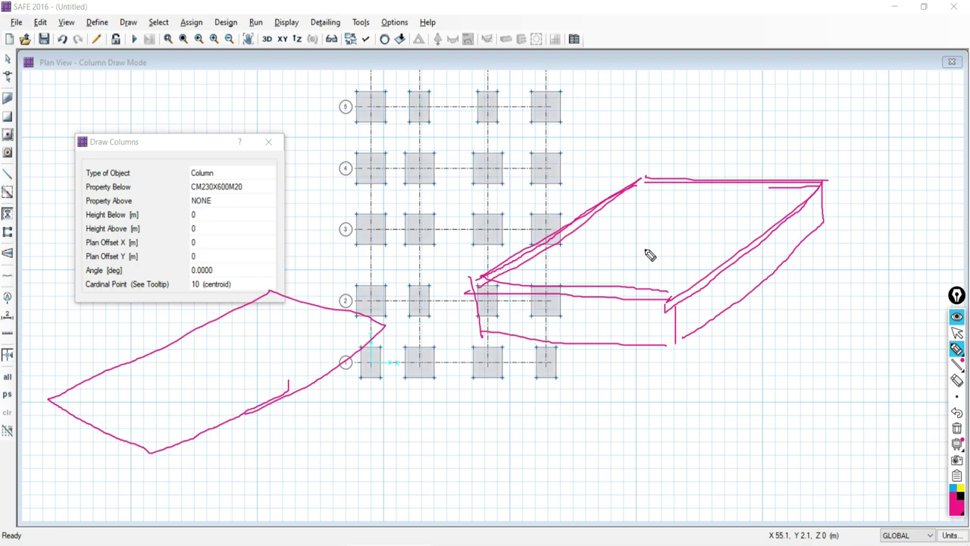
pyautogui.click(957, 332)
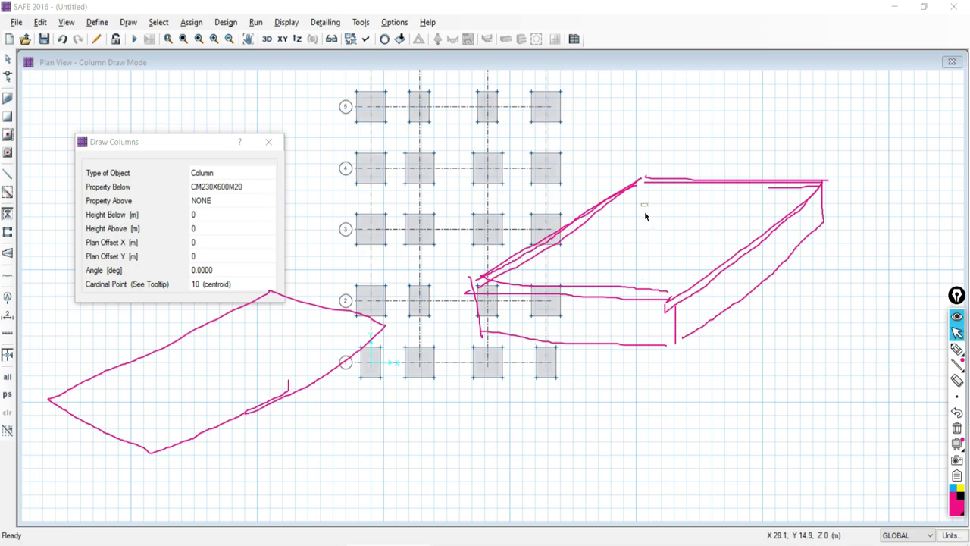
pyautogui.click(957, 348)
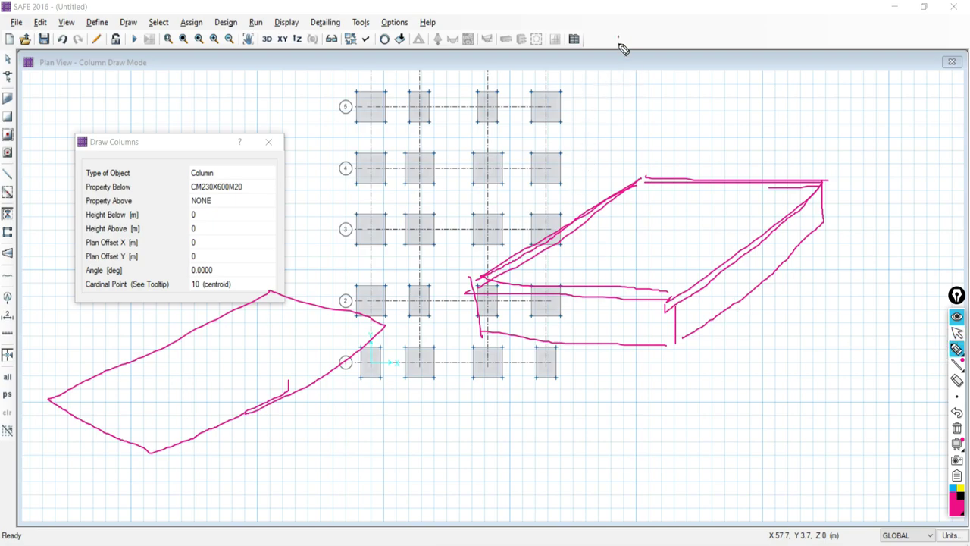
pyautogui.moveTo(618, 36); pyautogui.dragTo(616, 234)
pyautogui.moveTo(634, 15)
pyautogui.mouseDown()
pyautogui.moveTo(620, 33)
pyautogui.moveTo(661, 32)
pyautogui.moveTo(637, 37)
pyautogui.moveTo(654, 54)
pyautogui.moveTo(656, 221)
pyautogui.moveTo(628, 248)
pyautogui.moveTo(633, 235)
pyautogui.mouseUp()
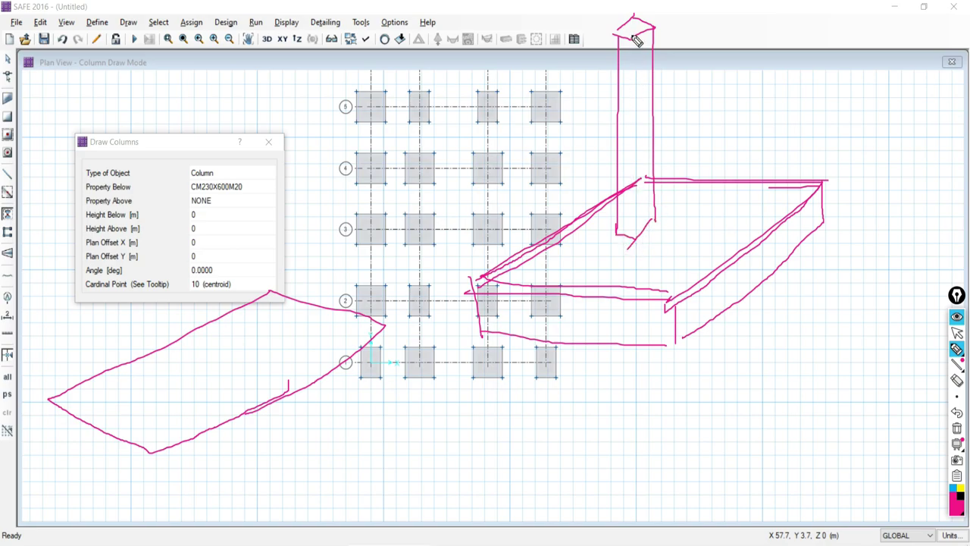
pyautogui.moveTo(635, 38); pyautogui.dragTo(635, 245)
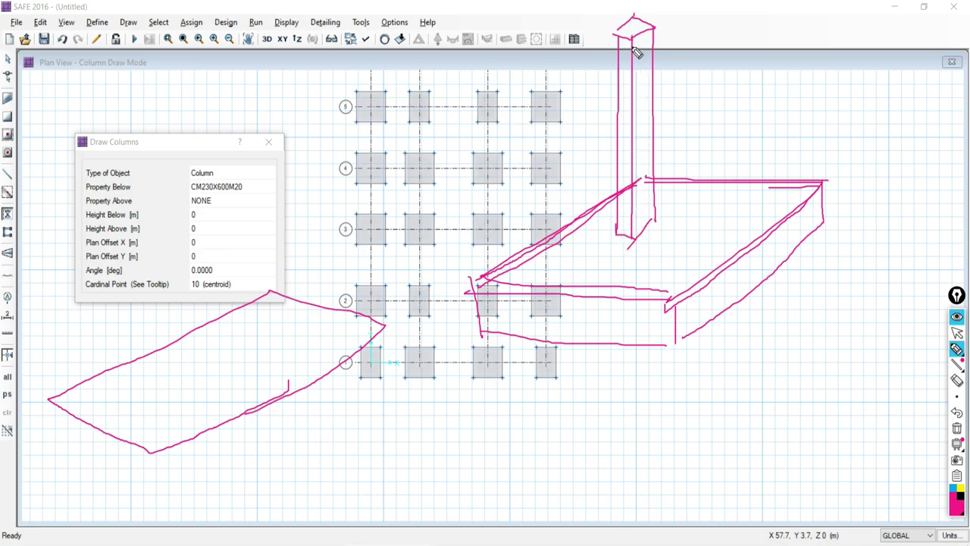
# Set column Property Below to NONE and Property Above to CM230X600M20.
pyautogui.click(957, 333)
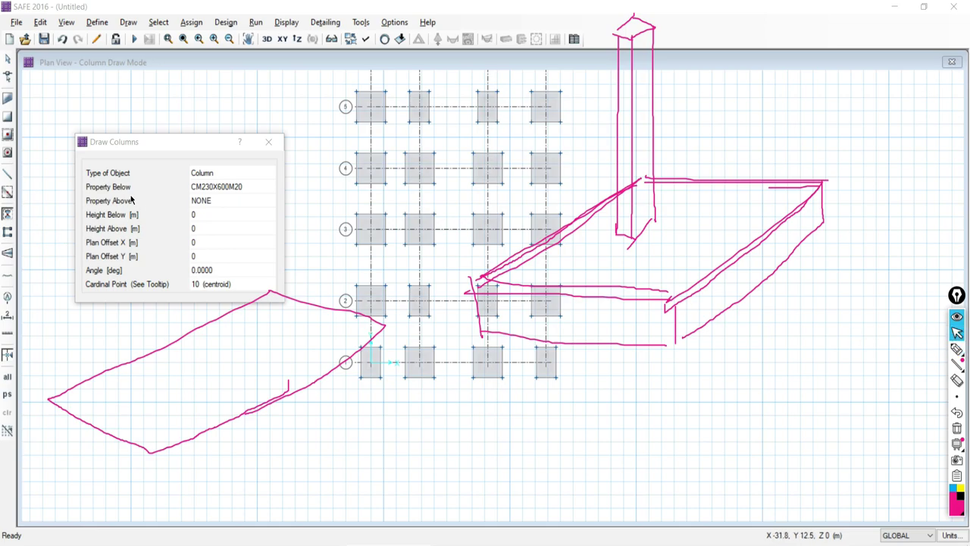
pyautogui.click(226, 189)
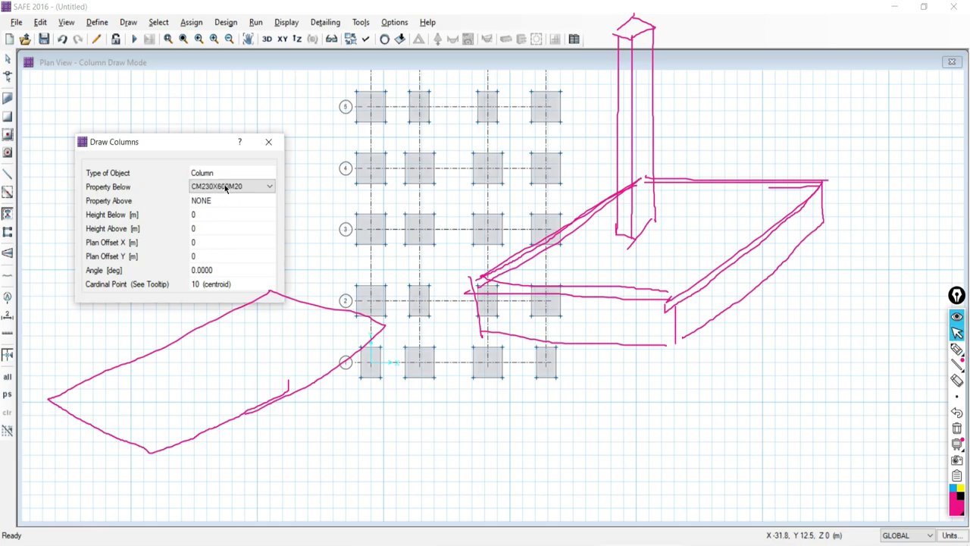
pyautogui.click(225, 190)
pyautogui.click(211, 215)
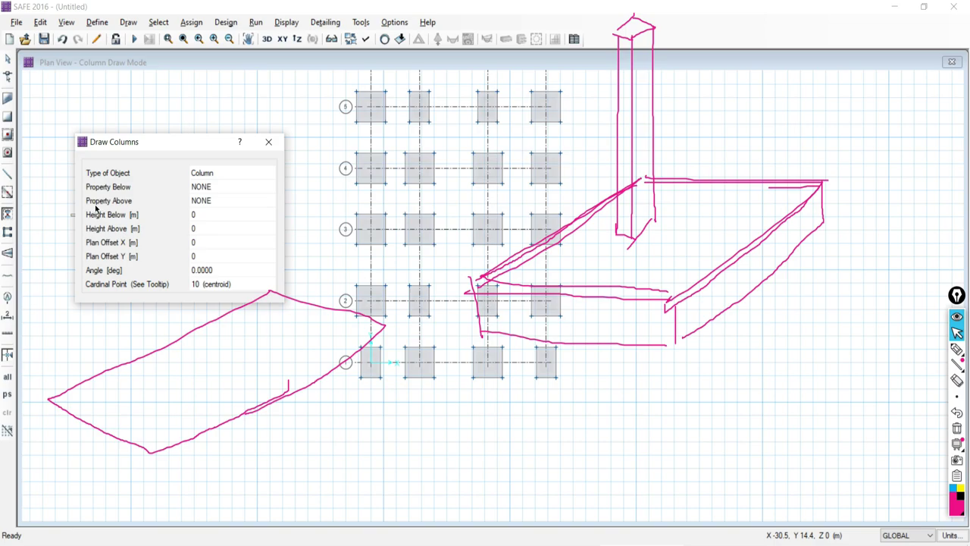
pyautogui.click(211, 200)
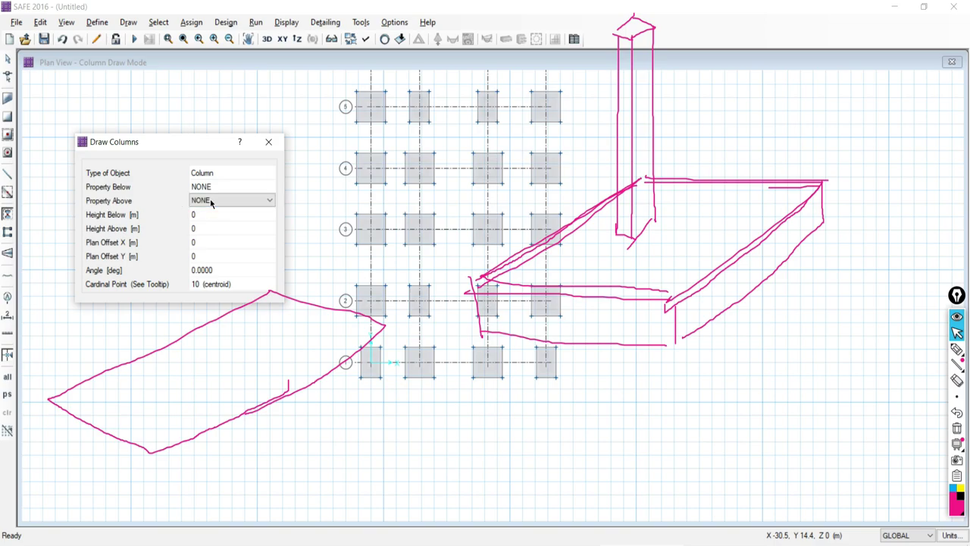
pyautogui.click(211, 201)
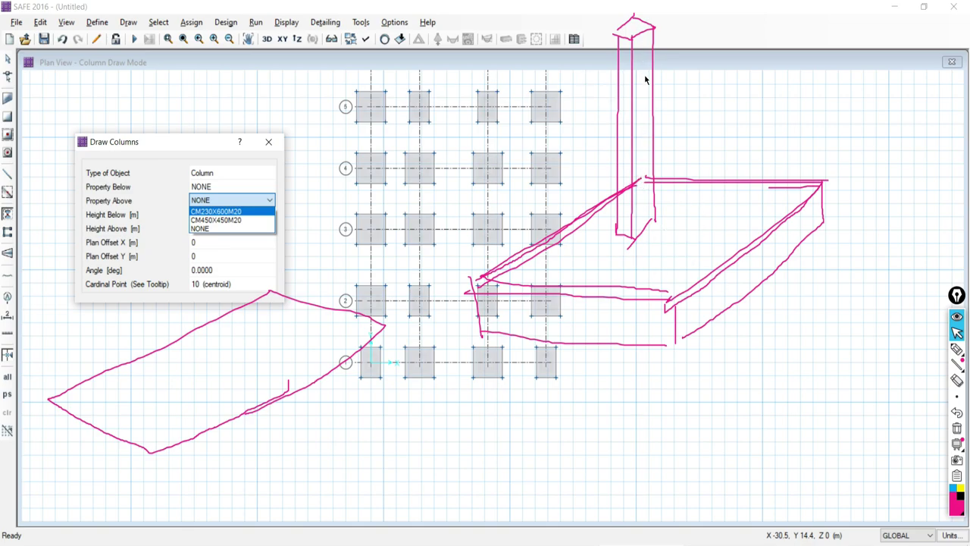
pyautogui.click(189, 256)
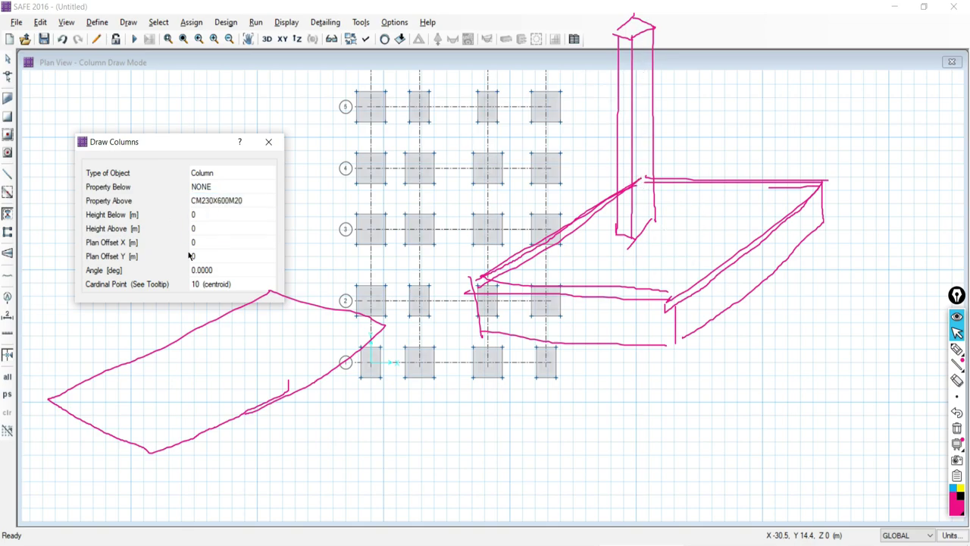
# Try Property Above as CM450X450M20, then NONE, with Property Below set to CM230X600M20.
pyautogui.click(216, 206)
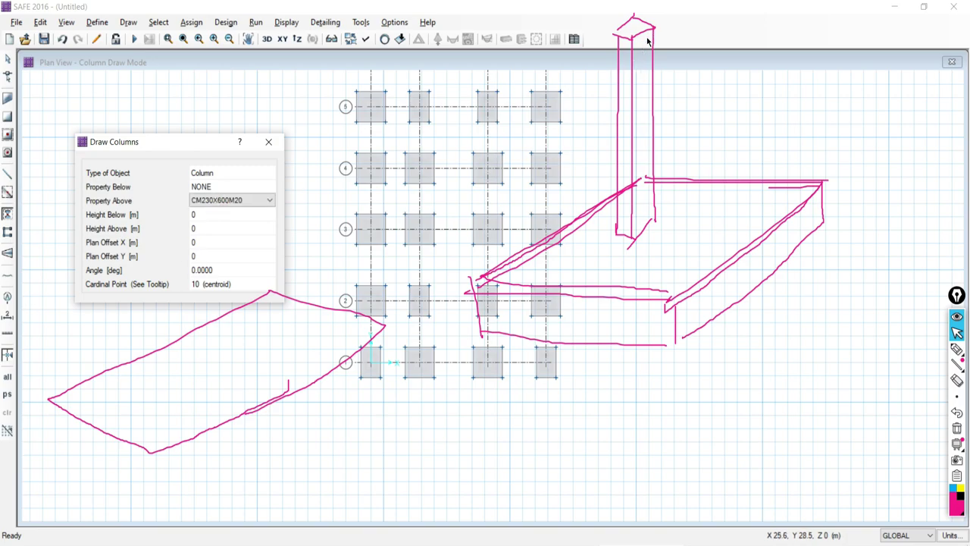
pyautogui.click(228, 201)
pyautogui.click(209, 222)
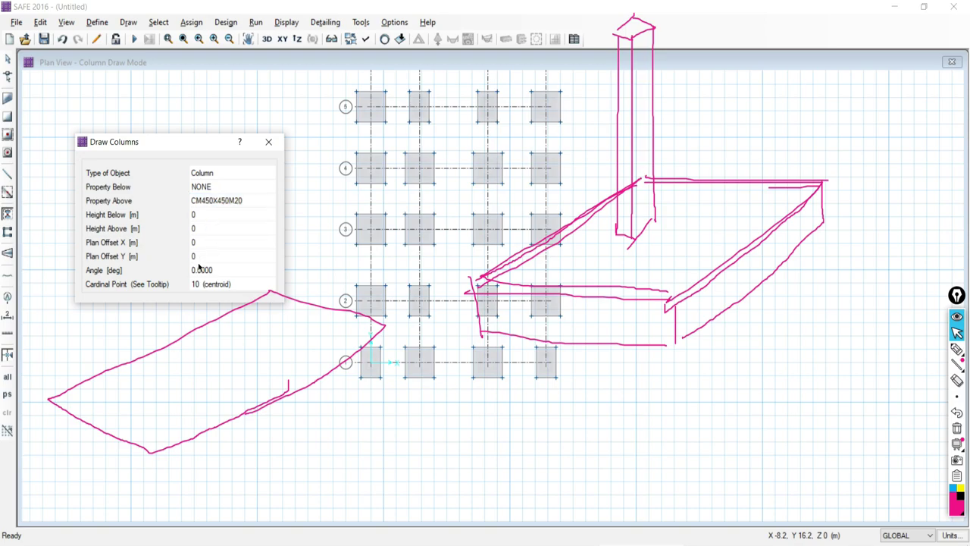
pyautogui.click(220, 202)
pyautogui.click(227, 202)
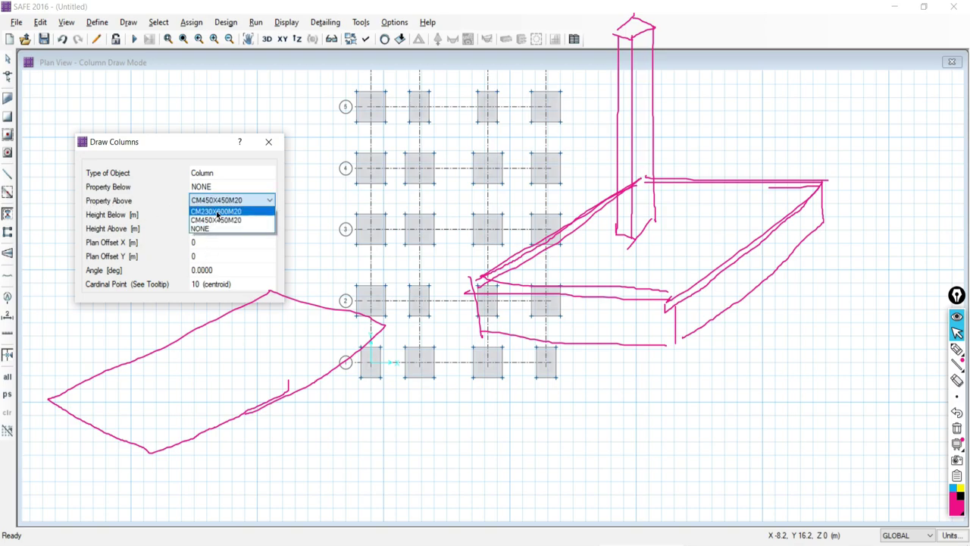
pyautogui.click(206, 231)
pyautogui.click(208, 188)
pyautogui.click(227, 186)
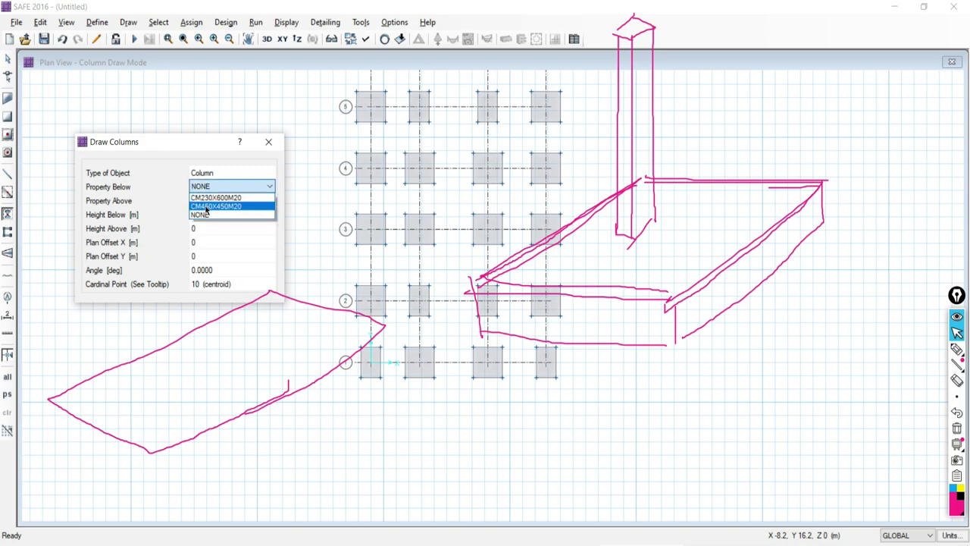
pyautogui.click(215, 198)
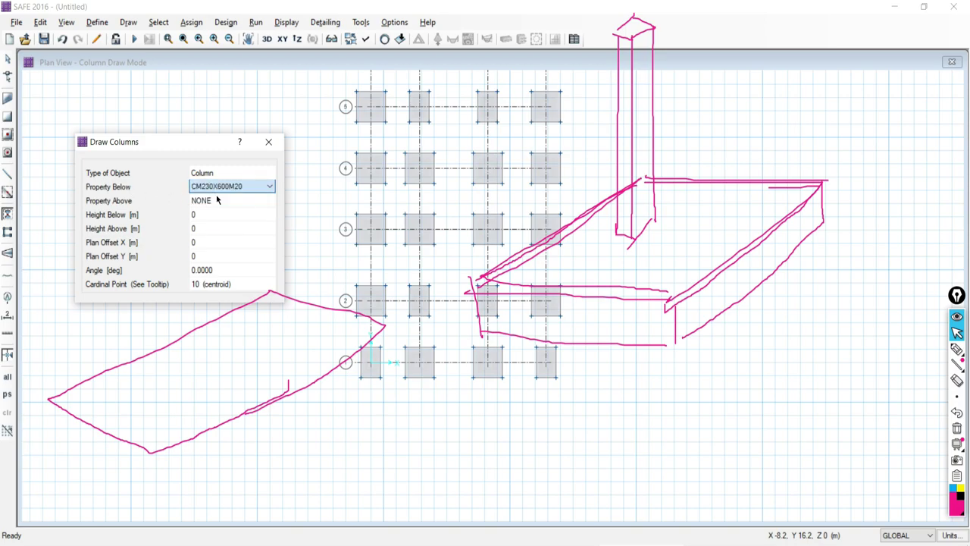
# Restore Property Below to NONE and Property Above to CM230X600M20.
pyautogui.click(956, 349)
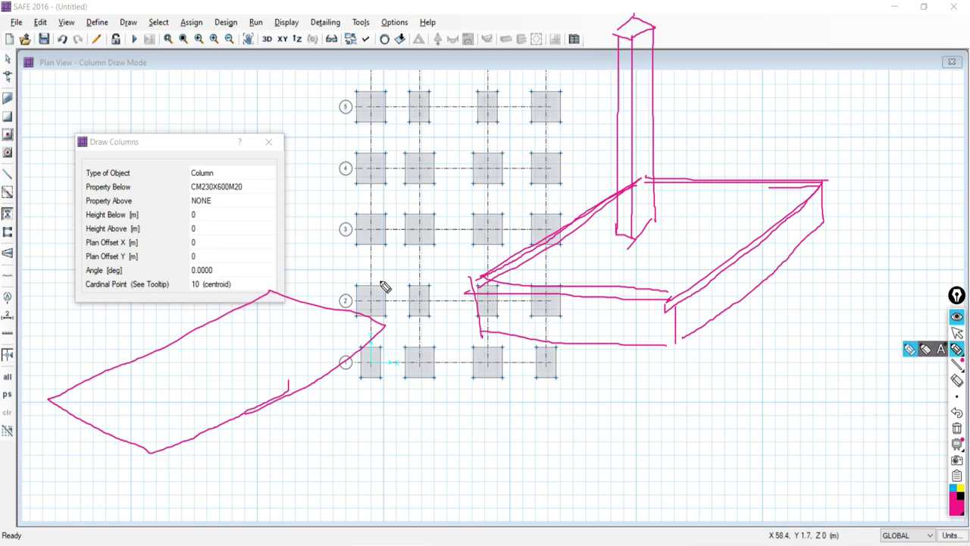
pyautogui.click(956, 332)
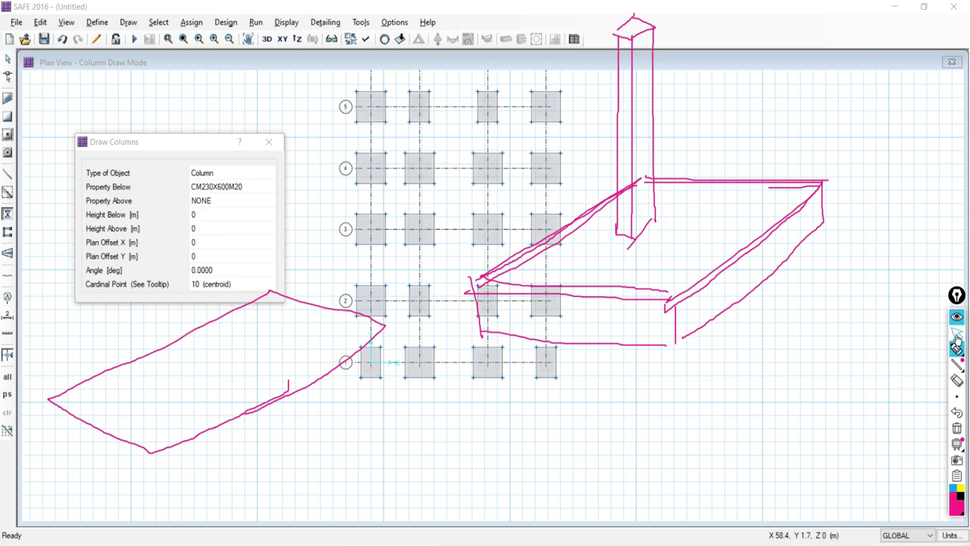
pyautogui.click(233, 188)
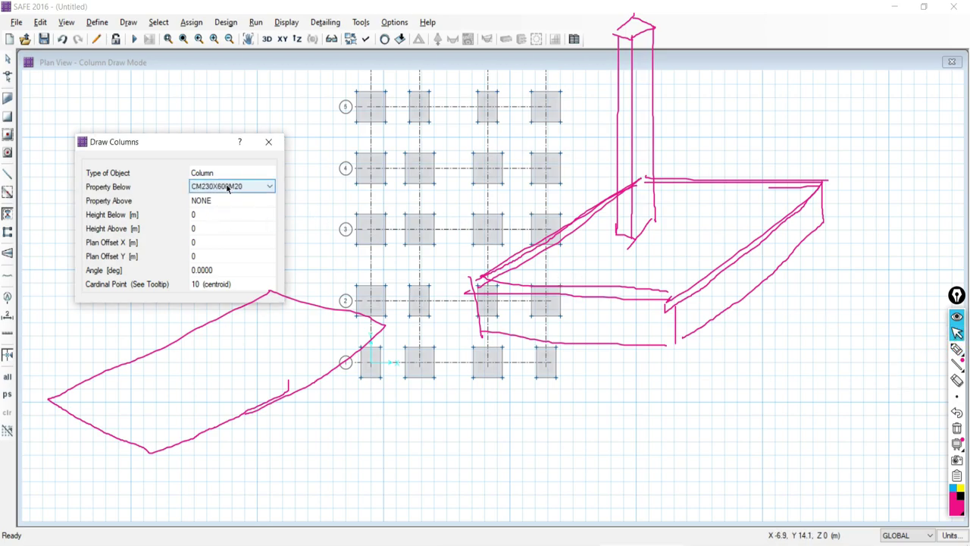
pyautogui.click(224, 189)
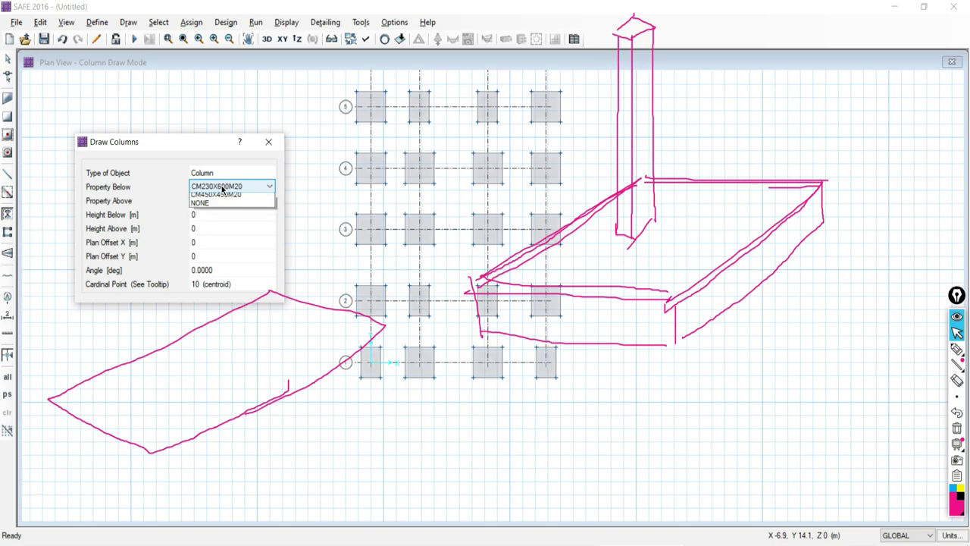
pyautogui.click(202, 215)
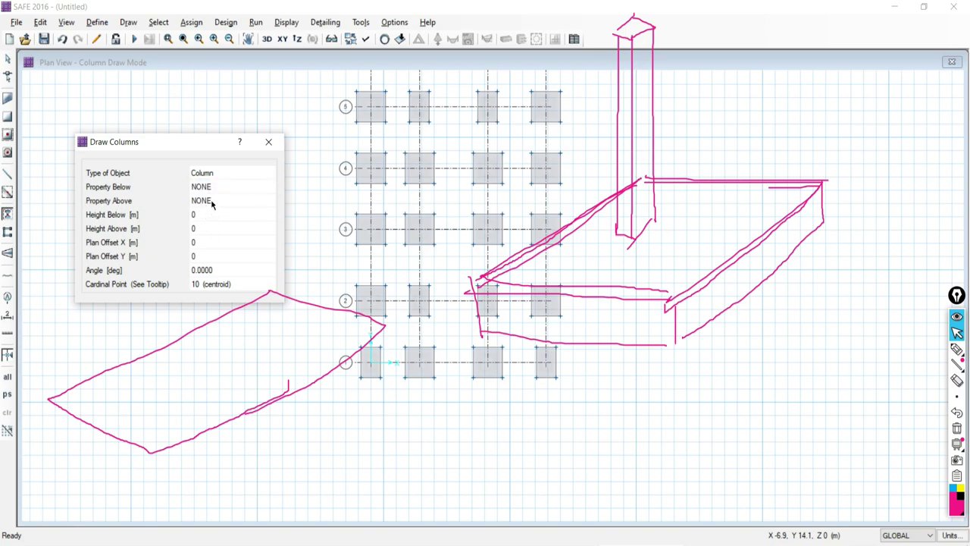
pyautogui.click(211, 202)
pyautogui.click(212, 202)
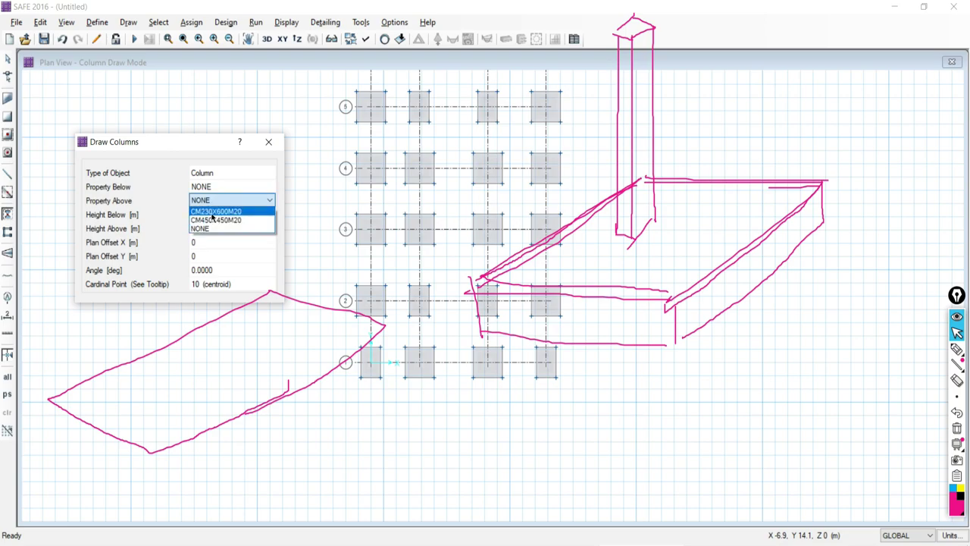
pyautogui.click(212, 213)
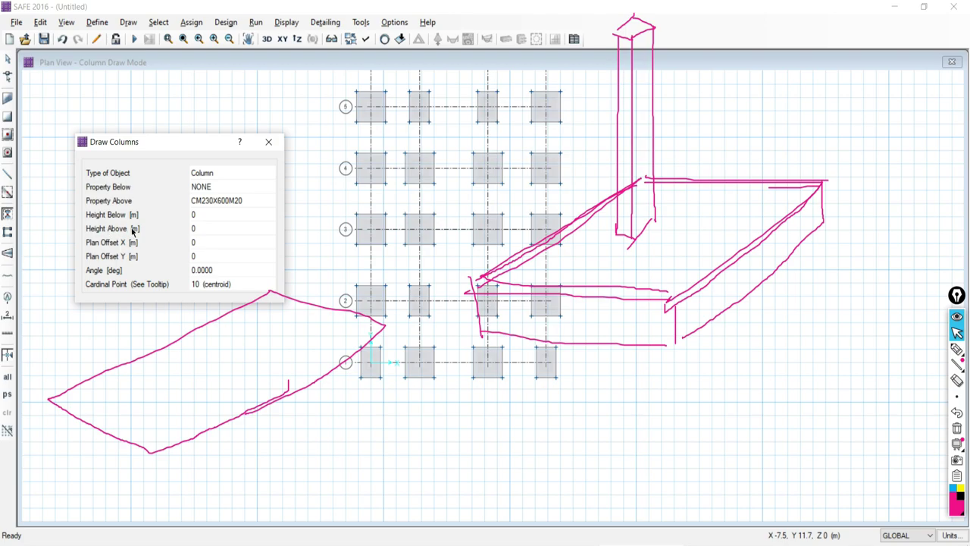
# Set the column Height Above to 2.9 and sketch a footing outline with an X across it.
pyautogui.click(202, 231)
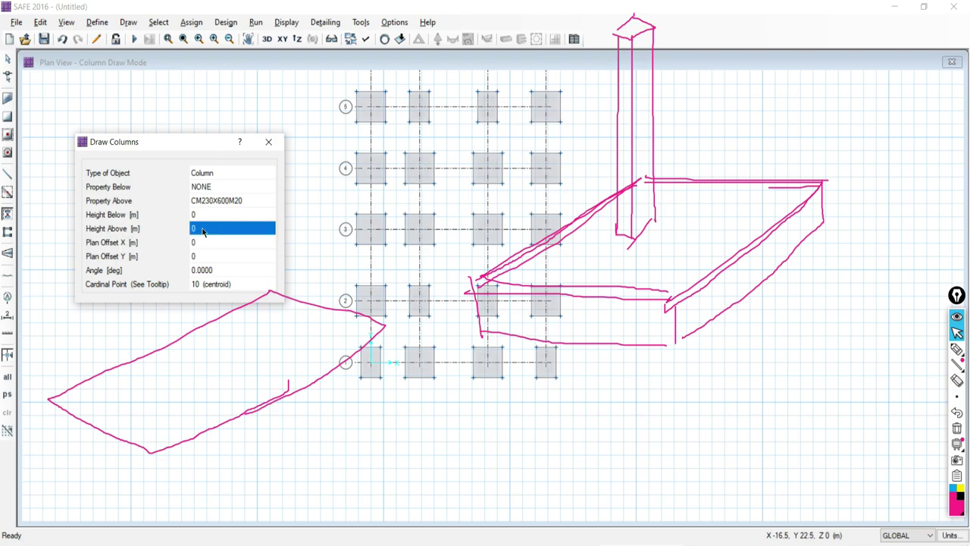
pyautogui.click(201, 229)
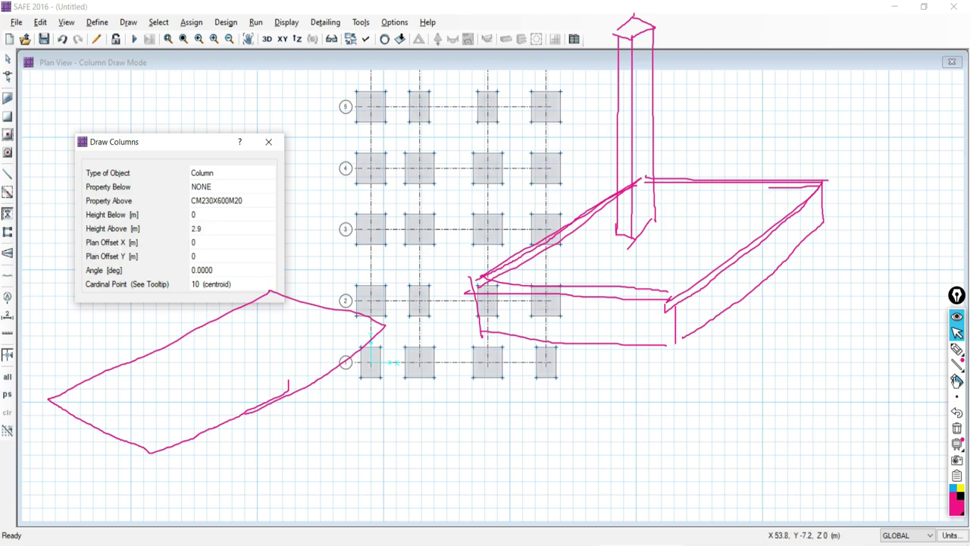
pyautogui.click(957, 350)
pyautogui.moveTo(598, 407)
pyautogui.mouseDown()
pyautogui.moveTo(858, 397)
pyautogui.moveTo(863, 494)
pyautogui.moveTo(626, 515)
pyautogui.moveTo(606, 514)
pyautogui.moveTo(610, 404)
pyautogui.moveTo(610, 505)
pyautogui.mouseUp()
pyautogui.moveTo(859, 401)
pyautogui.mouseDown()
pyautogui.moveTo(755, 463)
pyautogui.moveTo(618, 524)
pyautogui.mouseUp()
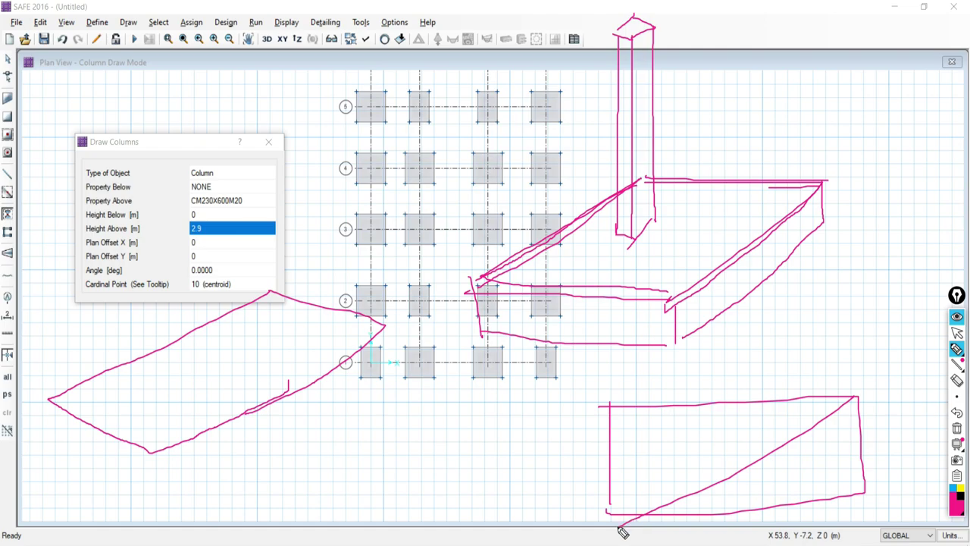
pyautogui.moveTo(612, 408); pyautogui.dragTo(821, 500)
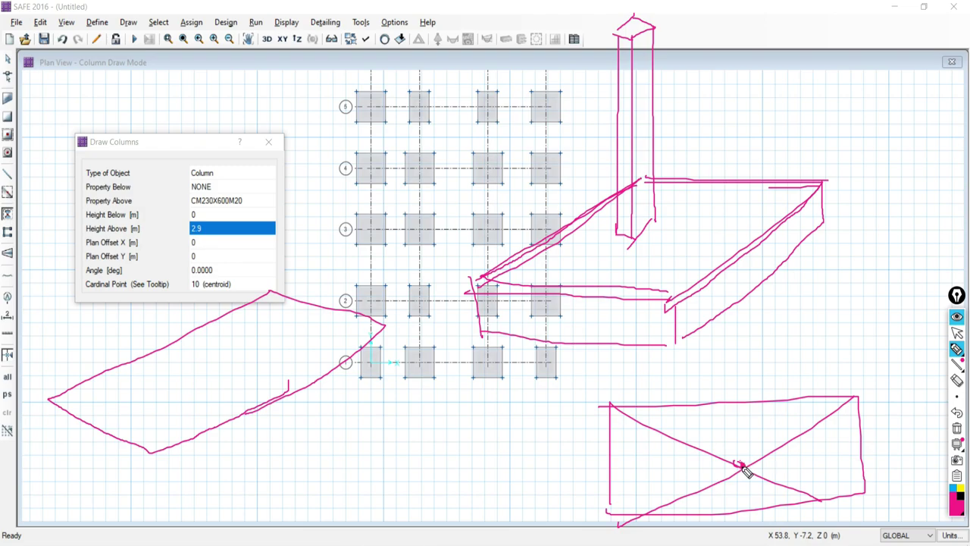
# Mark the sketched footing's centre, clear all annotation ink, and close Draw Columns.
pyautogui.moveTo(743, 466); pyautogui.dragTo(819, 462)
pyautogui.moveTo(773, 429); pyautogui.dragTo(780, 435)
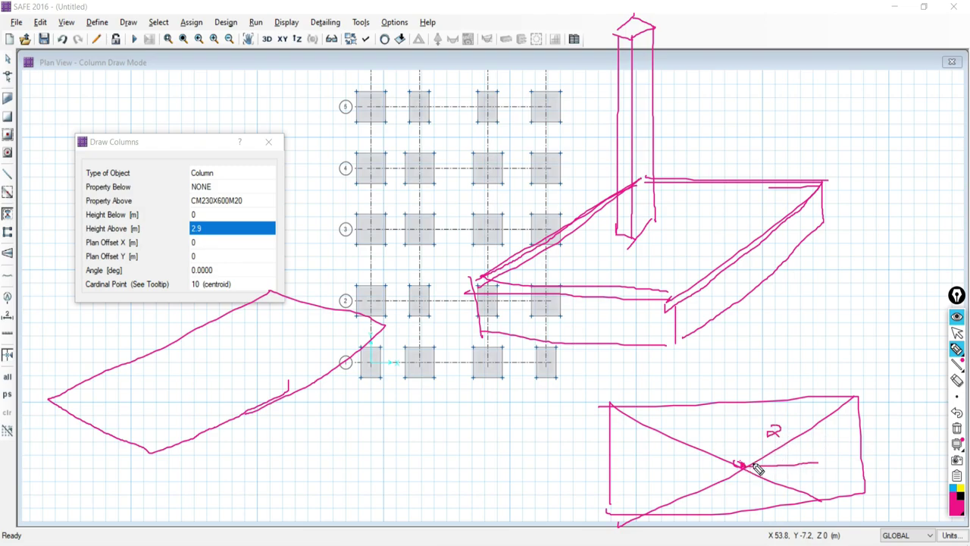
pyautogui.moveTo(745, 466); pyautogui.dragTo(794, 464)
pyautogui.click(957, 428)
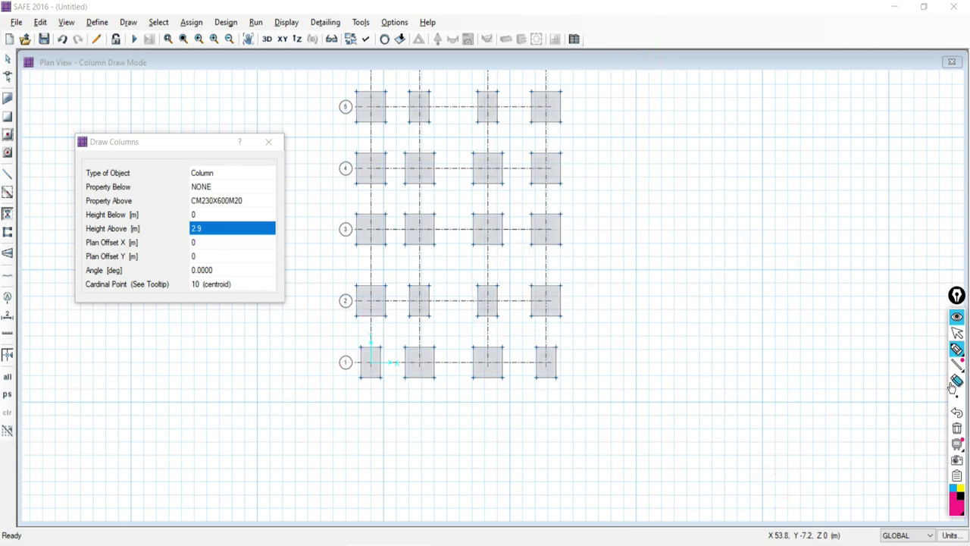
pyautogui.click(956, 332)
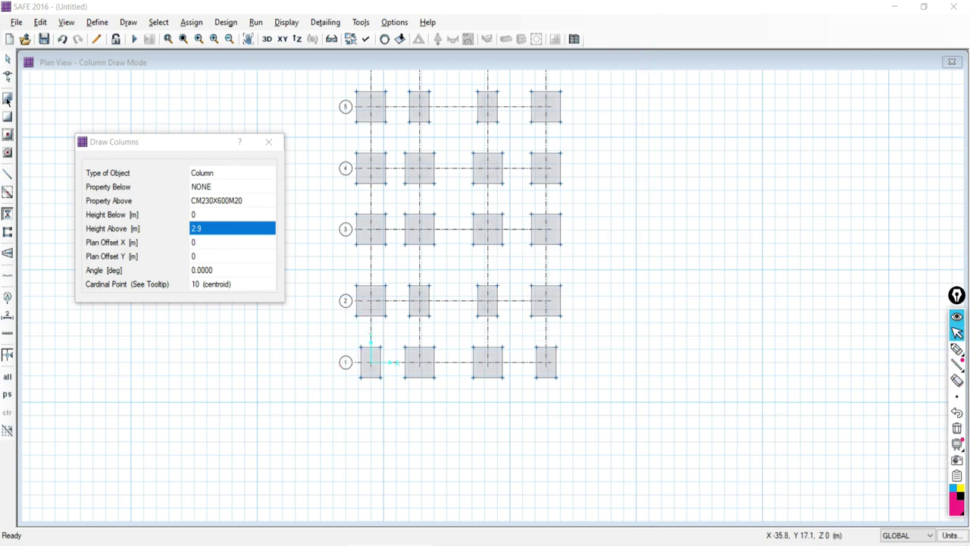
pyautogui.click(269, 143)
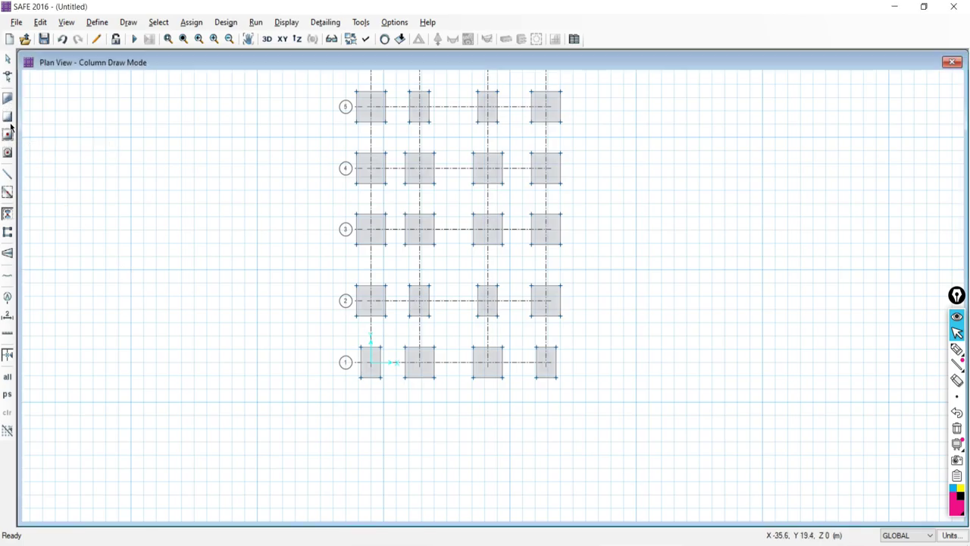
# Drag a large rectangular F2-3X3M20 footing slab left of the grid, then resume placing columns.
pyautogui.click(9, 120)
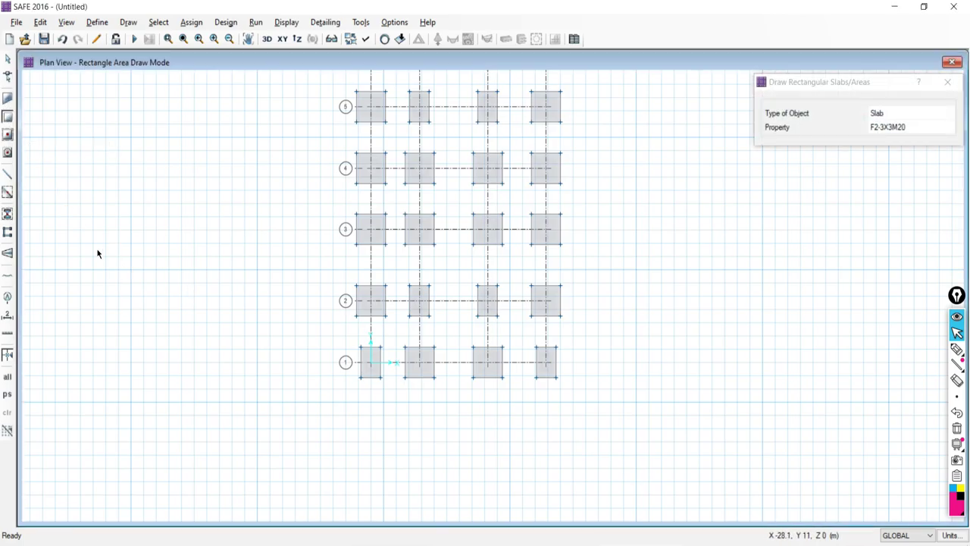
pyautogui.moveTo(97, 250); pyautogui.dragTo(294, 419)
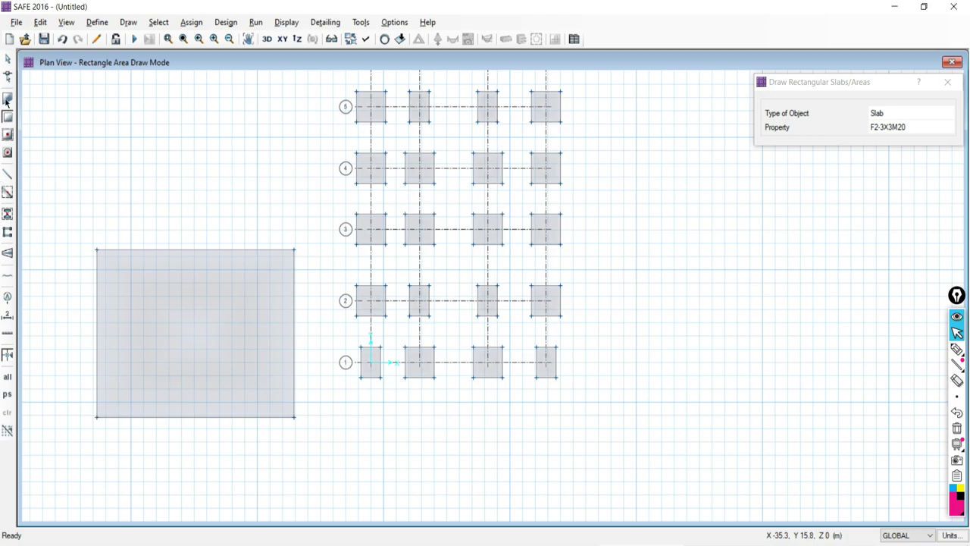
pyautogui.click(7, 60)
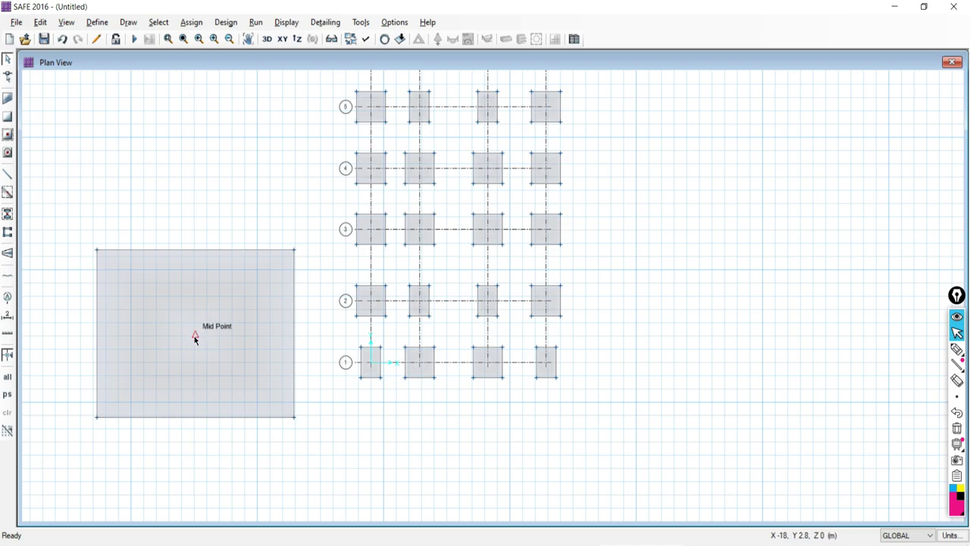
pyautogui.click(7, 216)
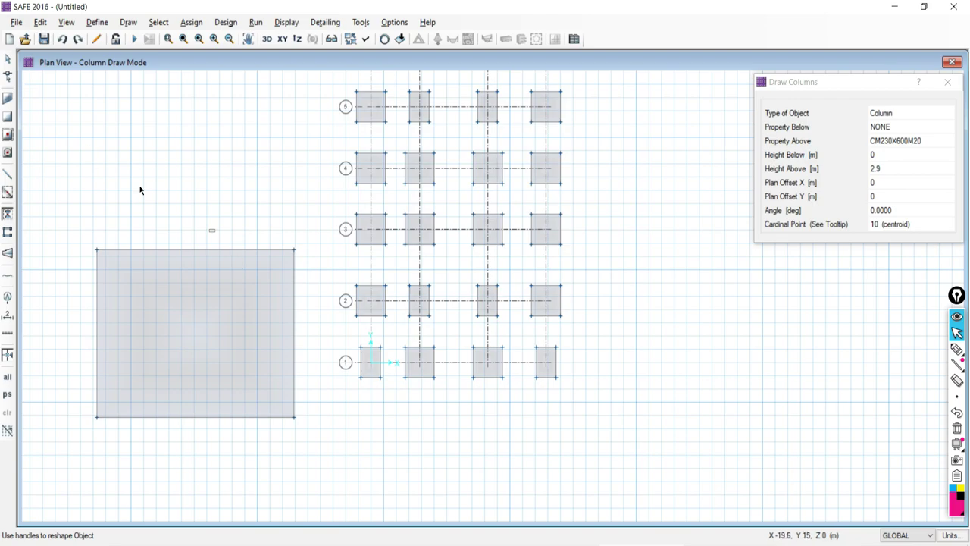
# Undo the large slab and draw a smaller footing slab left of the grid.
pyautogui.click(62, 39)
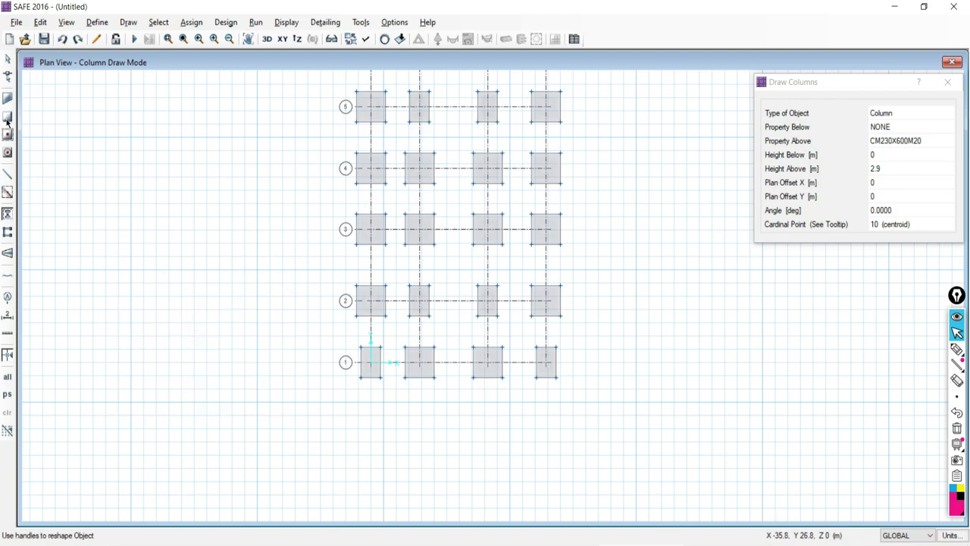
pyautogui.click(8, 118)
pyautogui.moveTo(190, 336); pyautogui.dragTo(202, 341)
pyautogui.scroll(10, 213, 350)
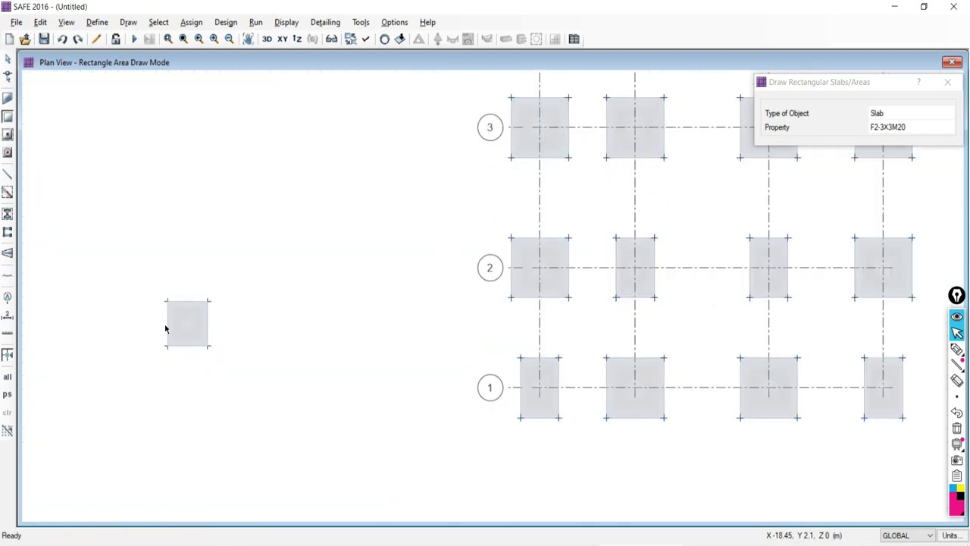
pyautogui.moveTo(231, 302); pyautogui.dragTo(275, 335, button='middle')
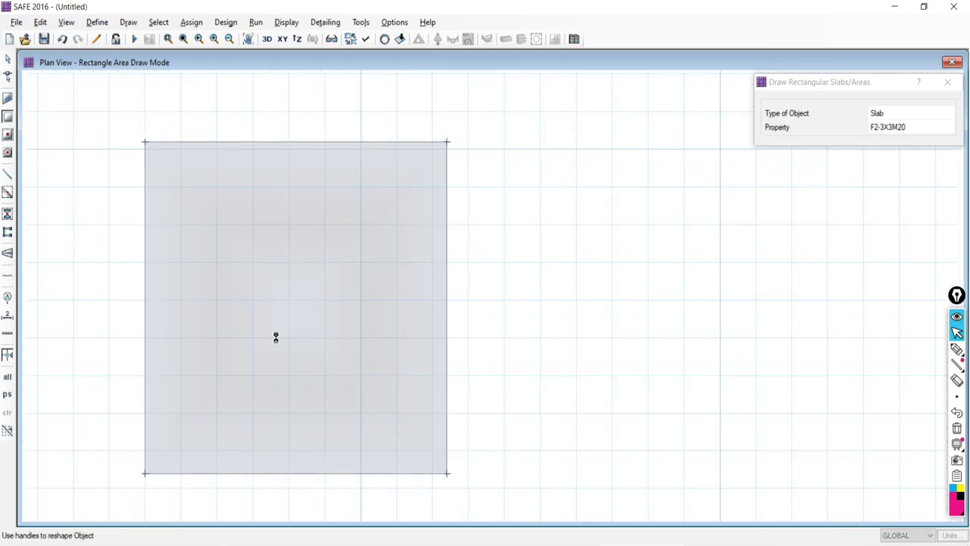
# Place a CM450X450M20 column, 2.9 m high, at the centre of the footing slab.
pyautogui.click(7, 214)
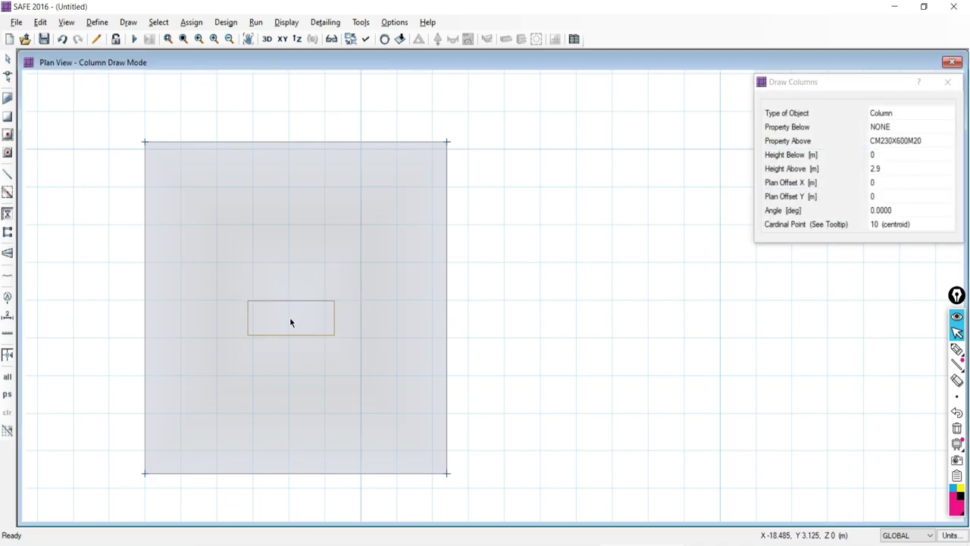
pyautogui.scroll(-2, 300, 316)
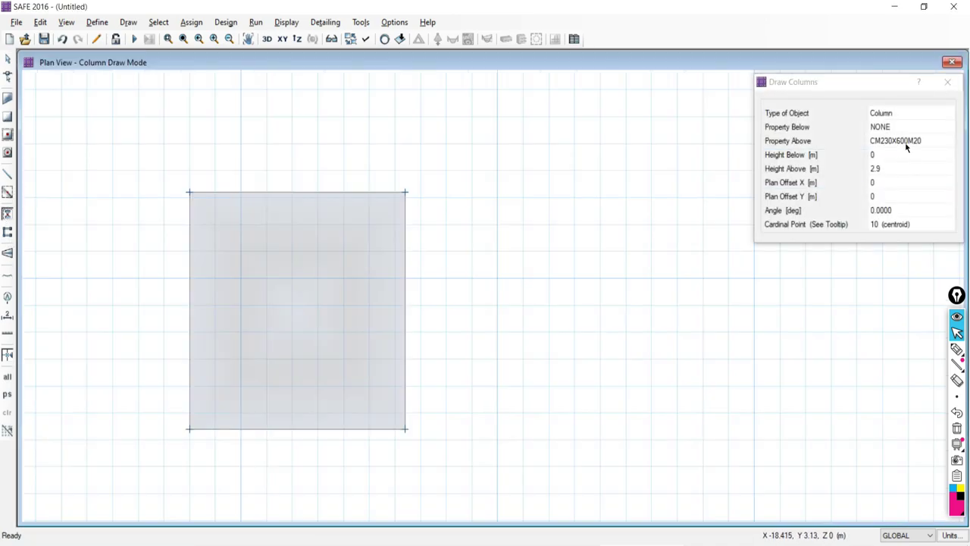
pyautogui.click(906, 147)
pyautogui.click(909, 142)
pyautogui.click(894, 162)
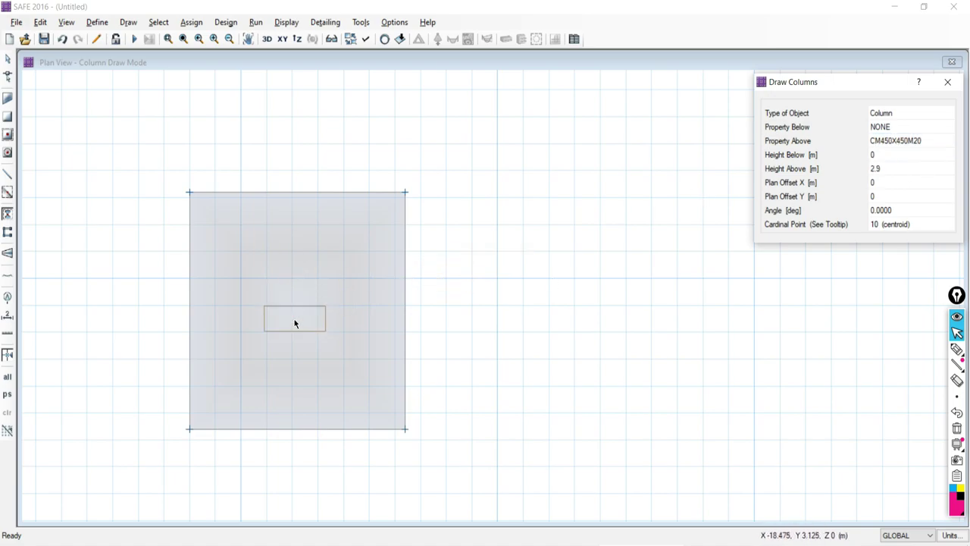
pyautogui.click(297, 311)
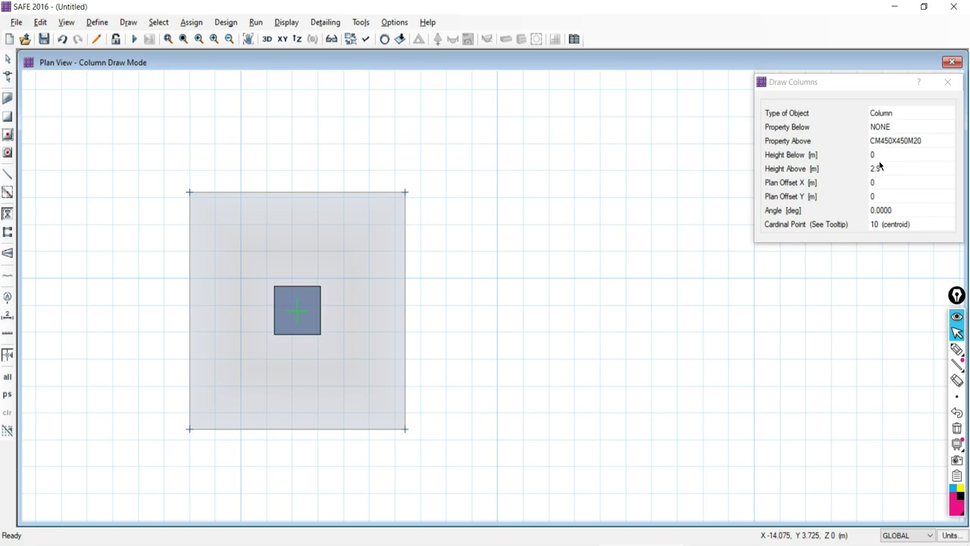
pyautogui.click(267, 39)
# Stop drawing columns and orbit the 3D view to a low oblique angle.
pyautogui.scroll(3, 467, 430)
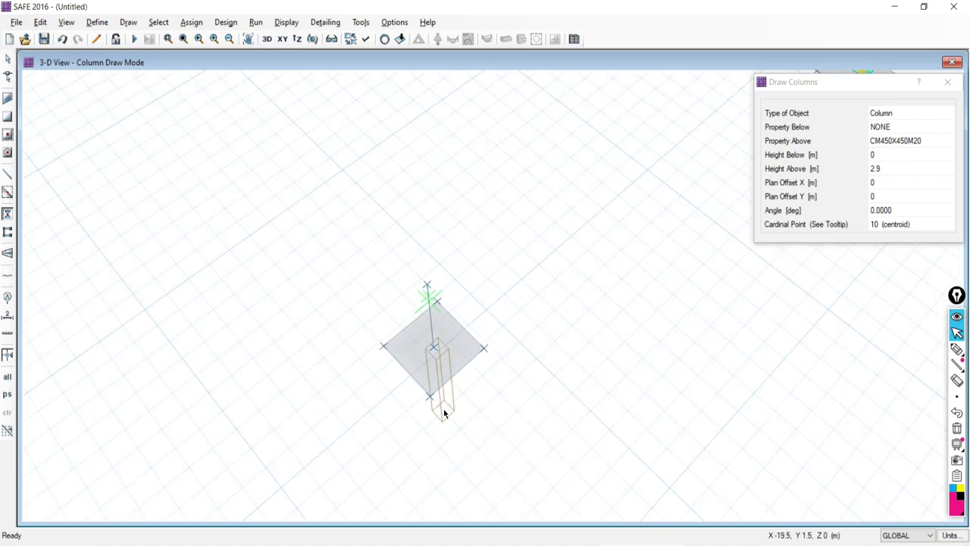
pyautogui.scroll(1, 444, 413)
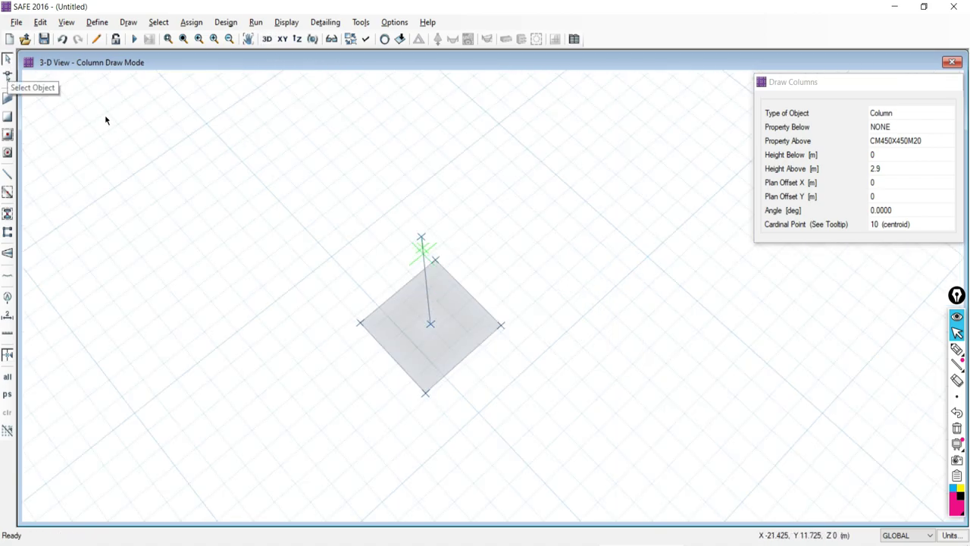
pyautogui.press('Escape')
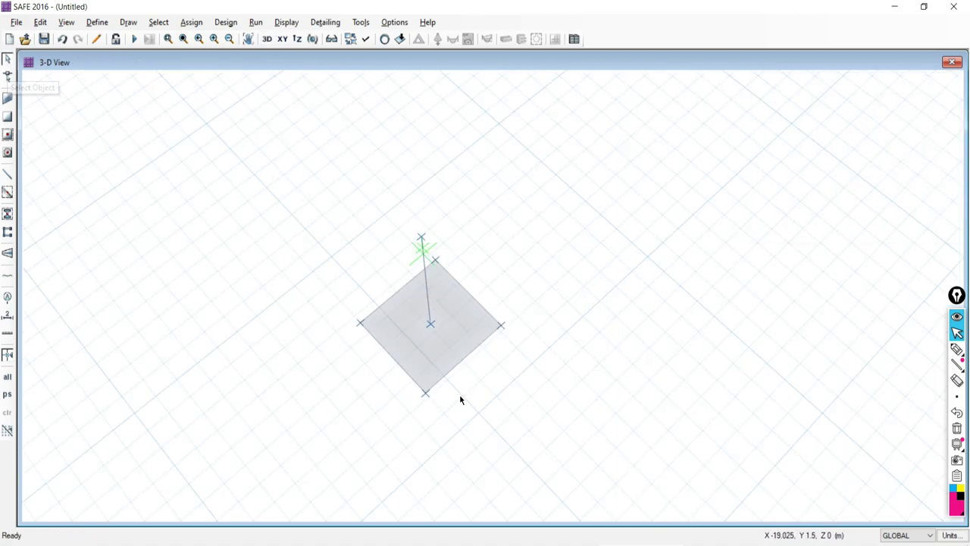
pyautogui.click(310, 42)
pyautogui.moveTo(433, 325); pyautogui.dragTo(527, 331)
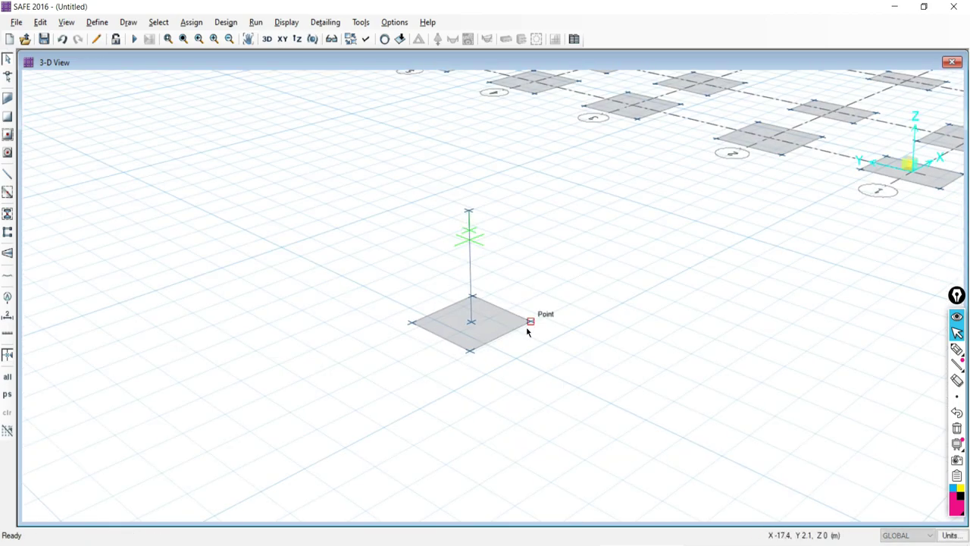
# Turn on Extrude View in the display options and recentre the footing and column.
pyautogui.click(574, 38)
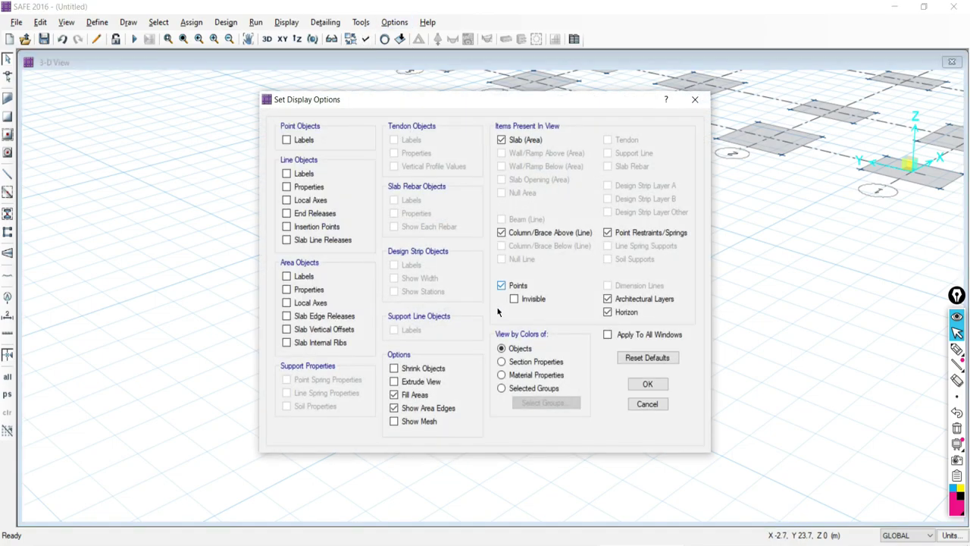
pyautogui.click(513, 362)
pyautogui.click(504, 349)
pyautogui.click(395, 382)
pyautogui.click(648, 384)
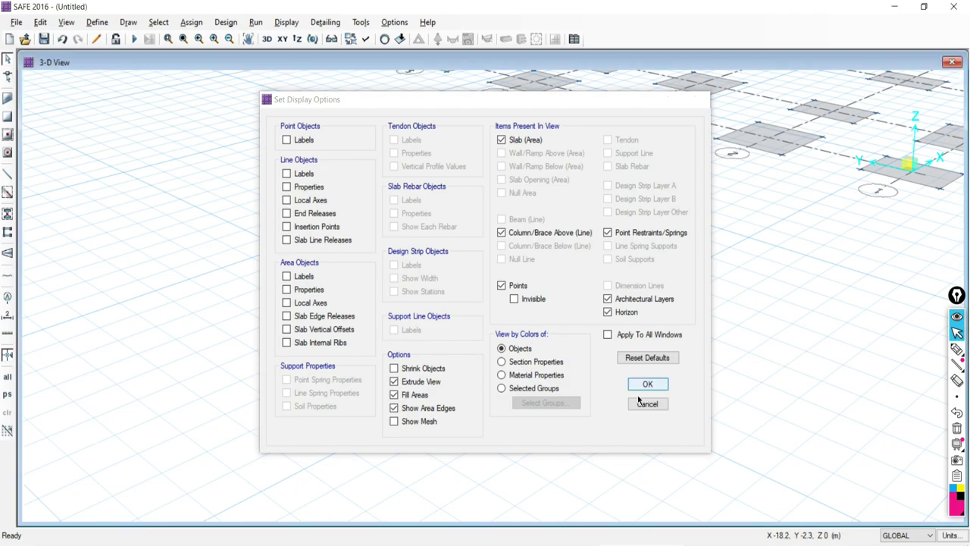
pyautogui.scroll(2, 501, 359)
pyautogui.moveTo(524, 318); pyautogui.dragTo(375, 264, button='middle')
pyautogui.moveTo(251, 185); pyautogui.dragTo(247, 258, button='middle')
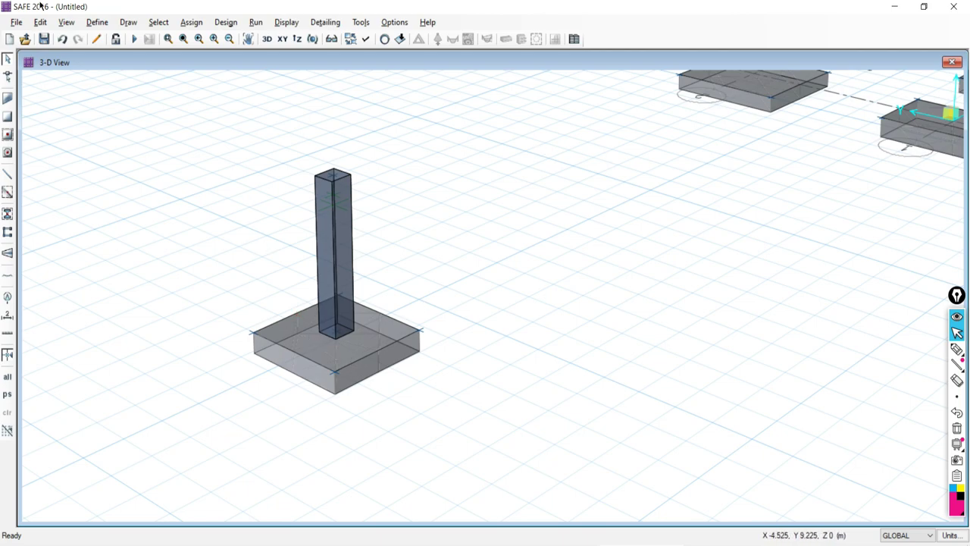
# Undo the added column and return to plan view with the column tool active.
pyautogui.click(64, 40)
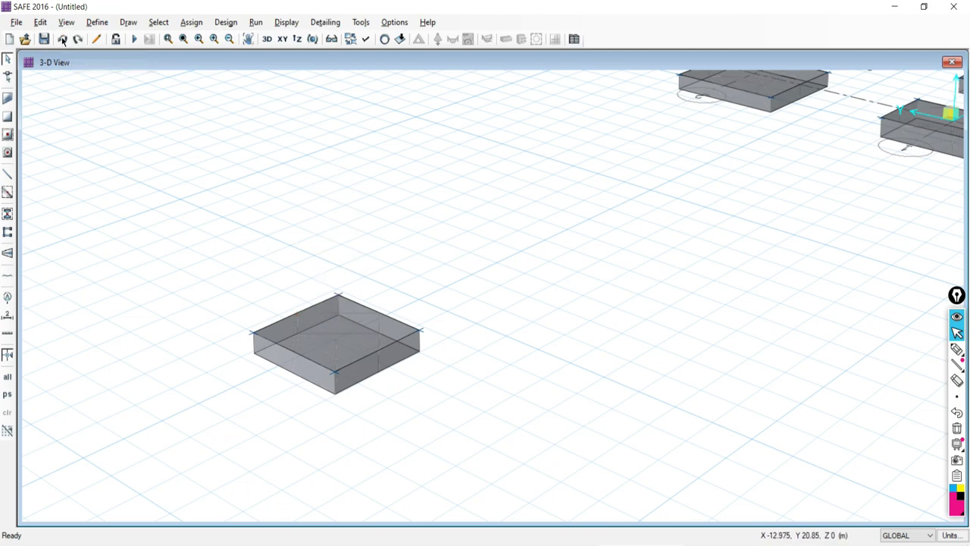
pyautogui.click(282, 39)
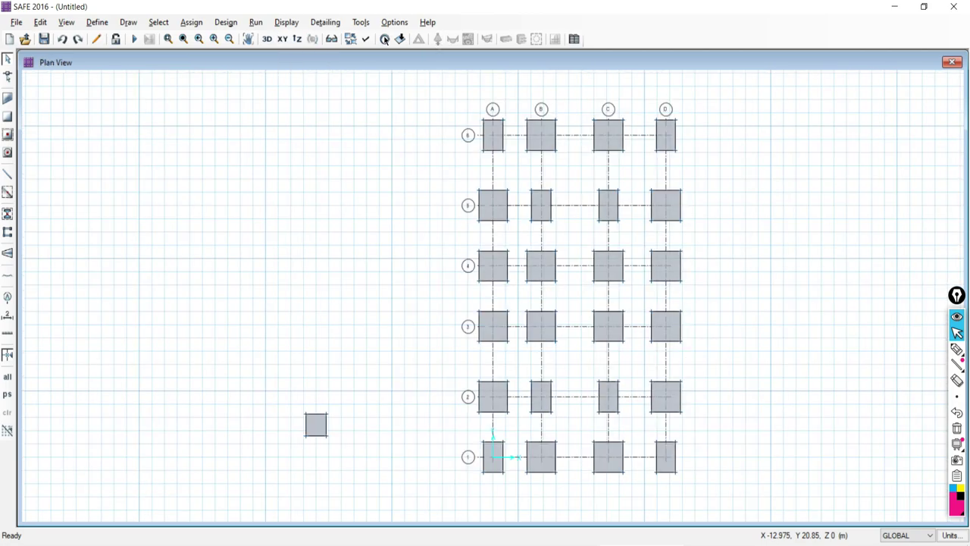
pyautogui.scroll(4, 314, 472)
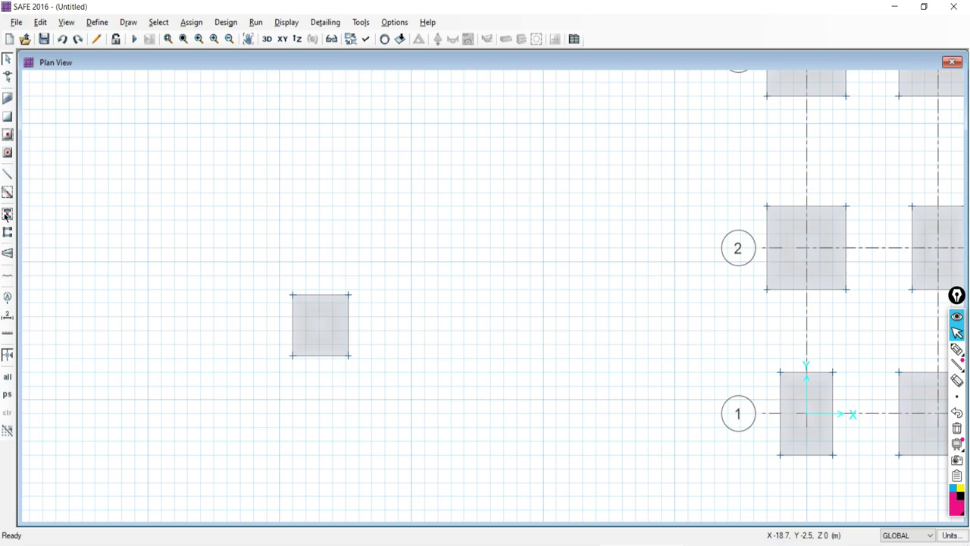
pyautogui.click(7, 216)
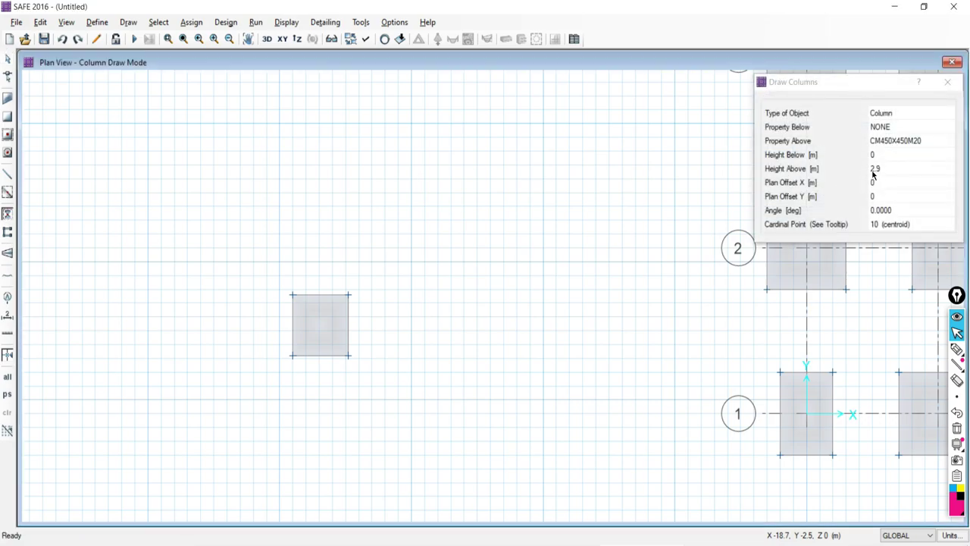
# Set the column Height Below to 2.9 and Height Above to 0.
pyautogui.click(879, 155)
pyautogui.click(879, 156)
pyautogui.click(873, 155)
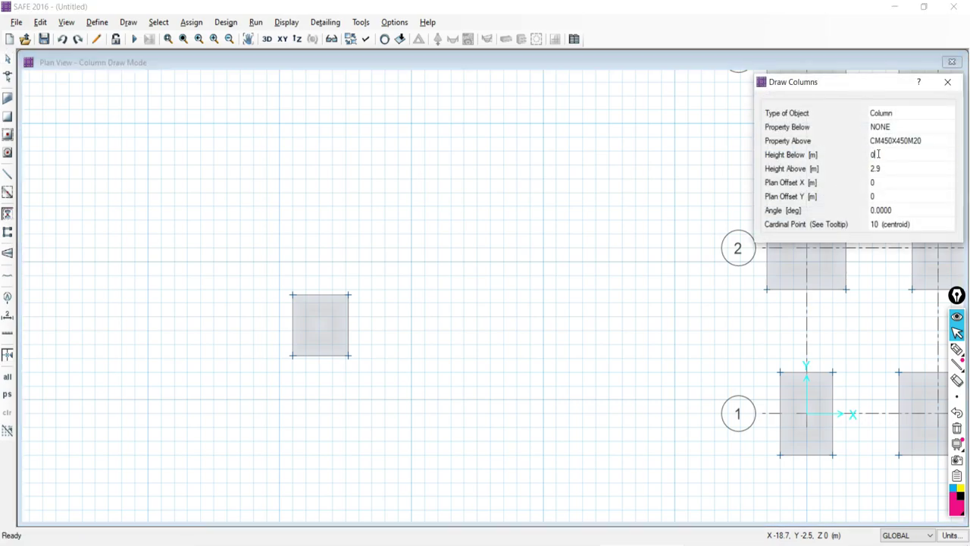
pyautogui.write('2.9')
pyautogui.click(878, 170)
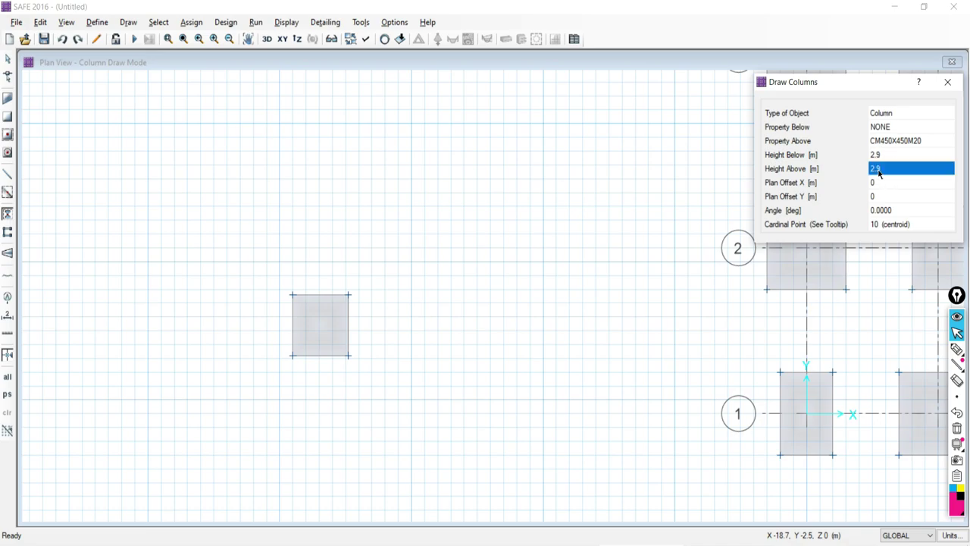
pyautogui.click(878, 170)
pyautogui.write('0')
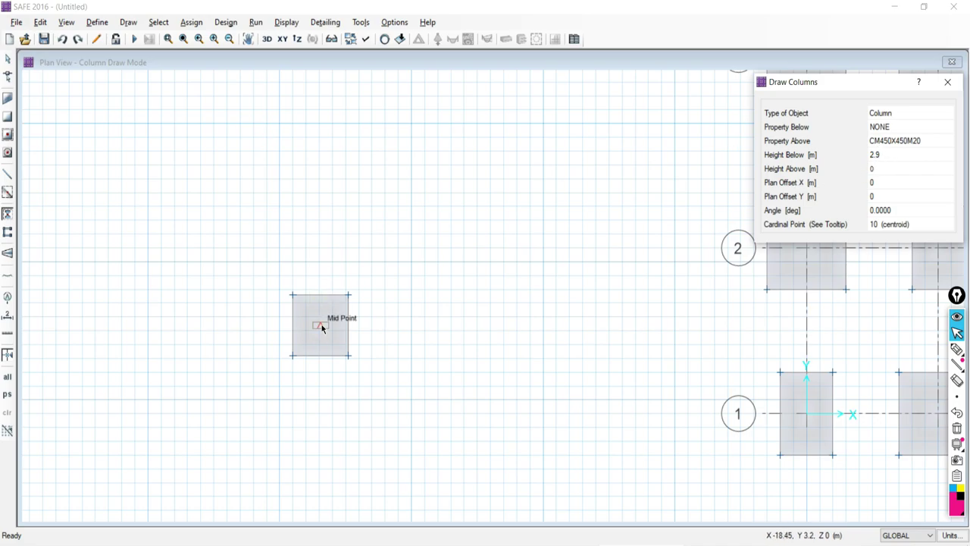
pyautogui.scroll(3, 318, 327)
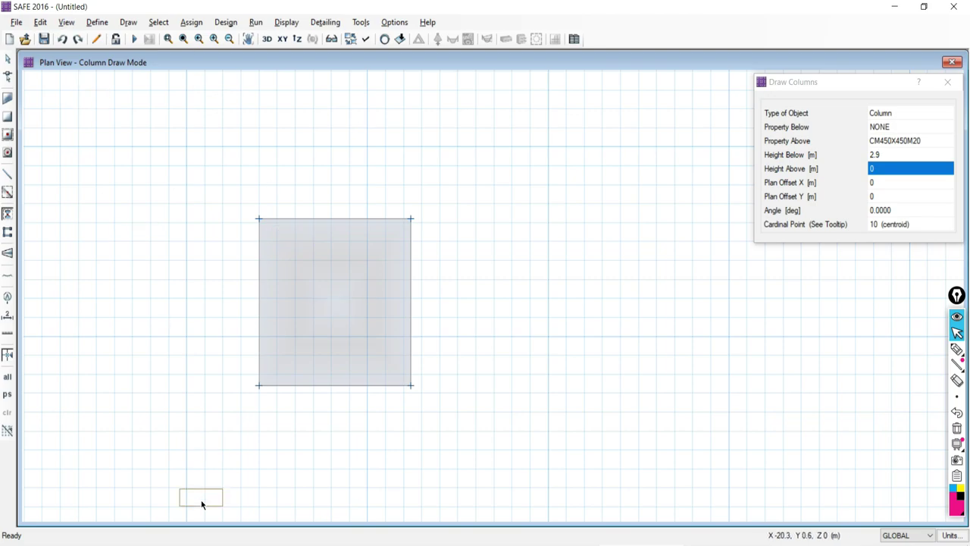
pyautogui.click(207, 542)
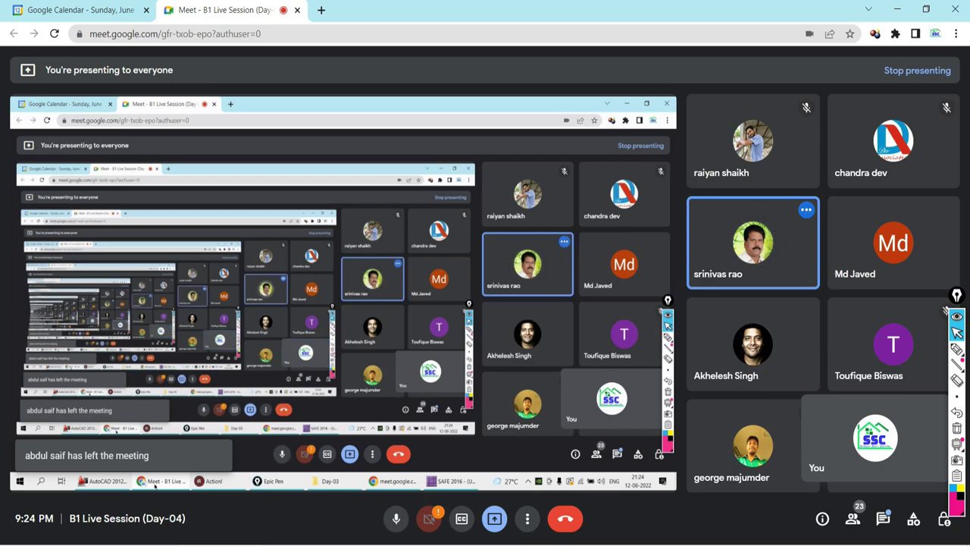
# Minimize the Google Meet window to bring the SAFE footing plan back.
pyautogui.click(210, 539)
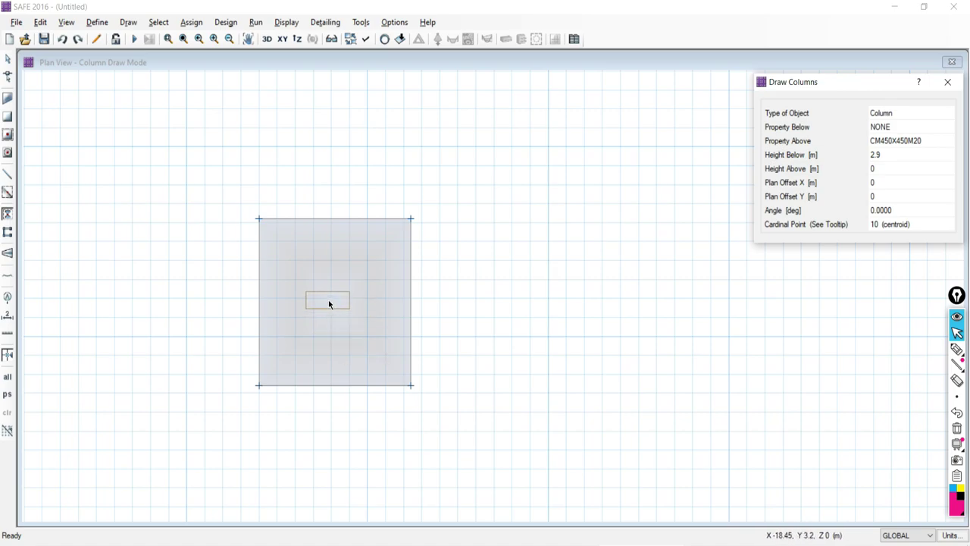
# Place a CM450X450M20 column below the footing at the slab's centre, with NONE above.
pyautogui.click(887, 143)
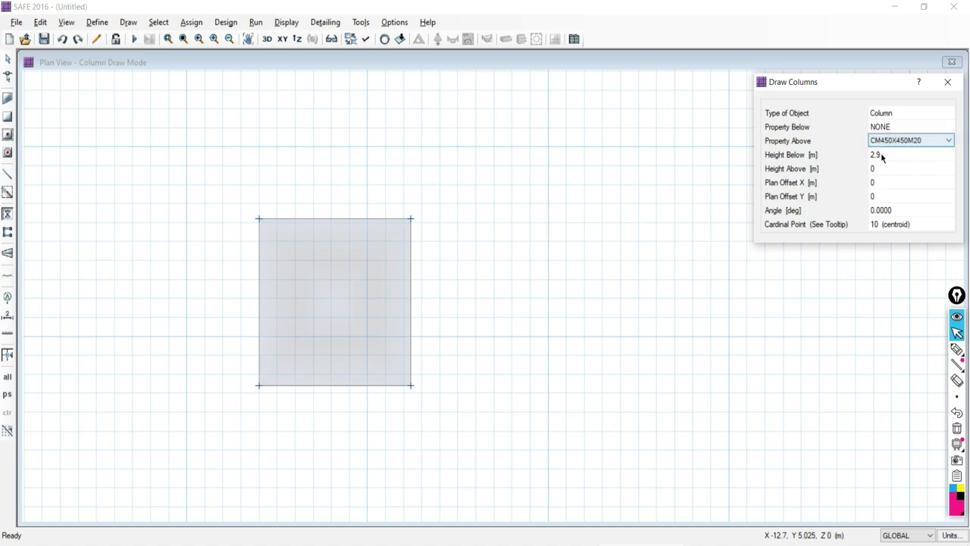
pyautogui.click(879, 144)
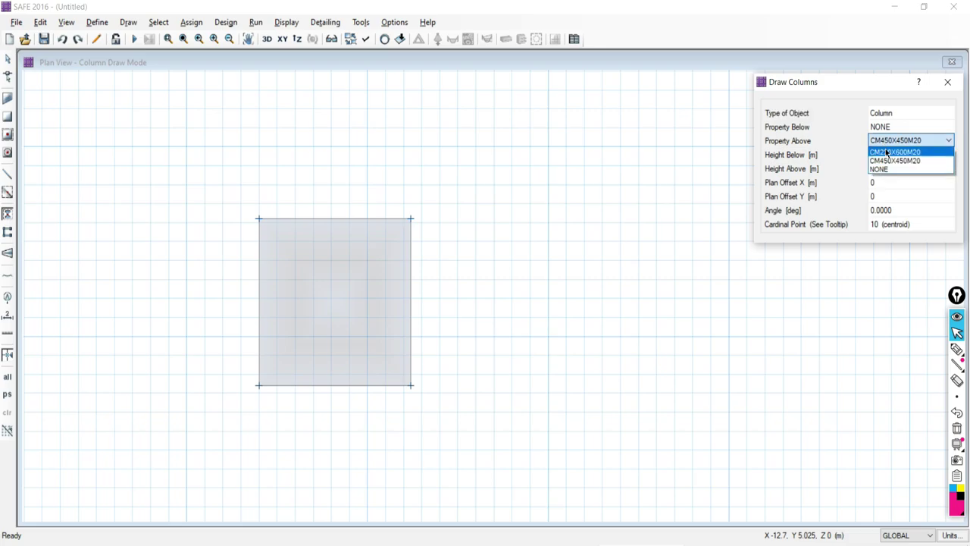
pyautogui.click(879, 172)
pyautogui.click(884, 131)
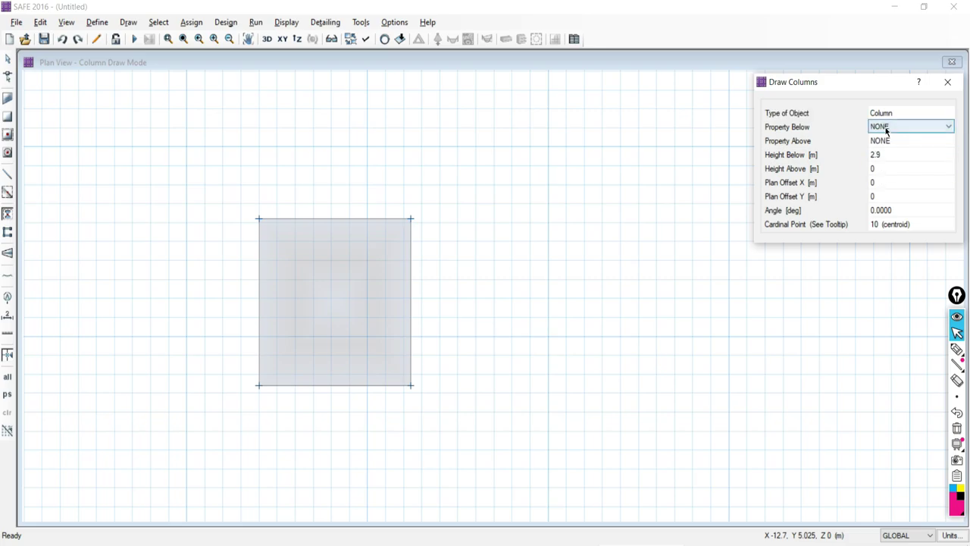
pyautogui.click(886, 129)
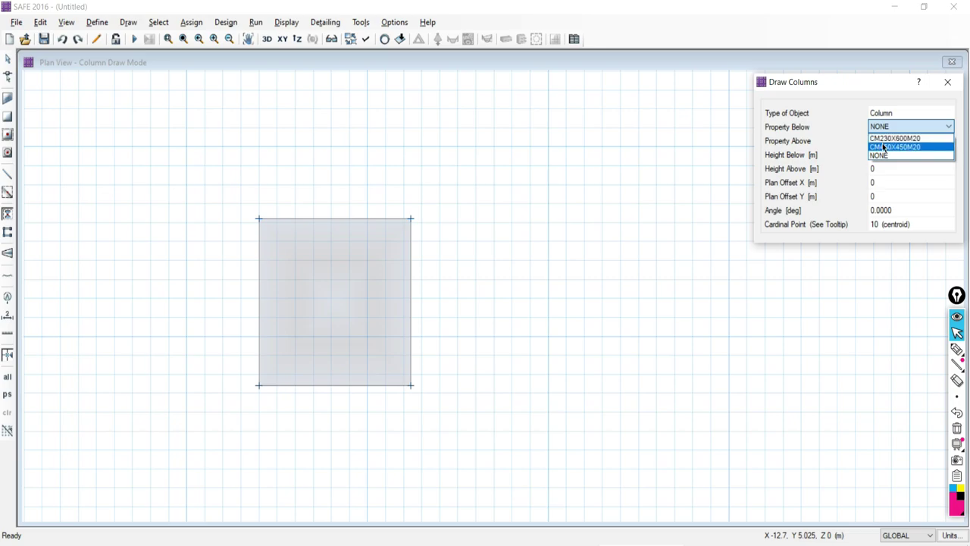
pyautogui.click(883, 147)
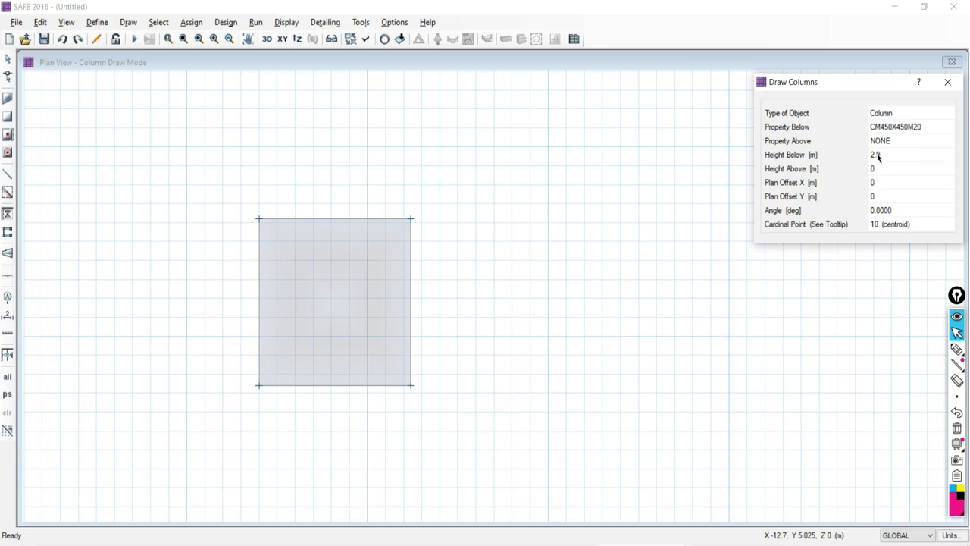
pyautogui.click(334, 302)
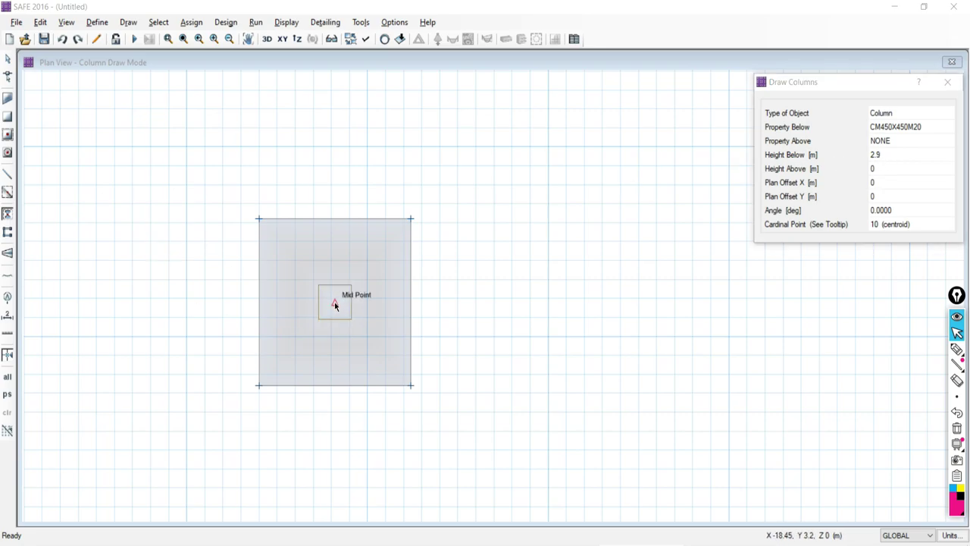
# Orbit the 3D view to inspect all the footing slabs and dismiss the chat notification.
pyautogui.click(267, 39)
pyautogui.scroll(5, 444, 446)
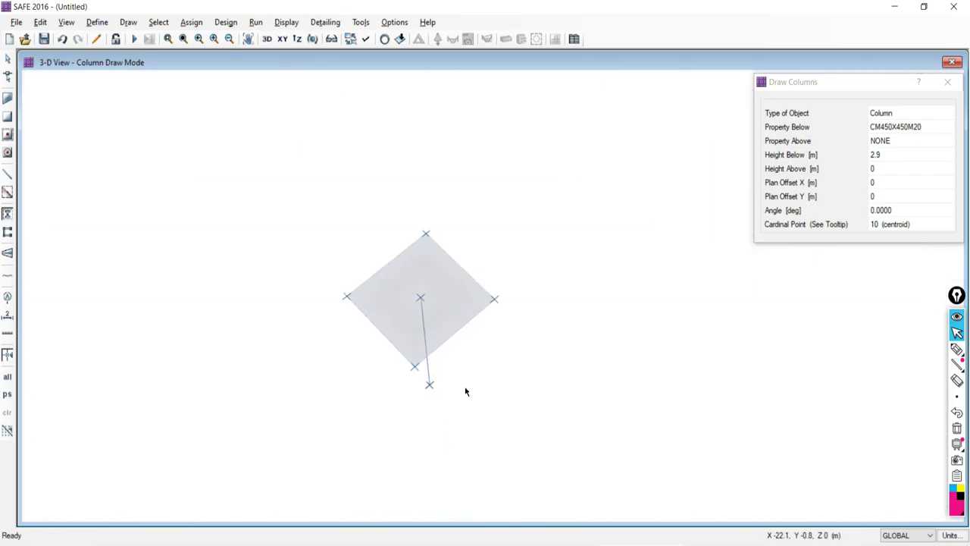
pyautogui.scroll(2, 455, 394)
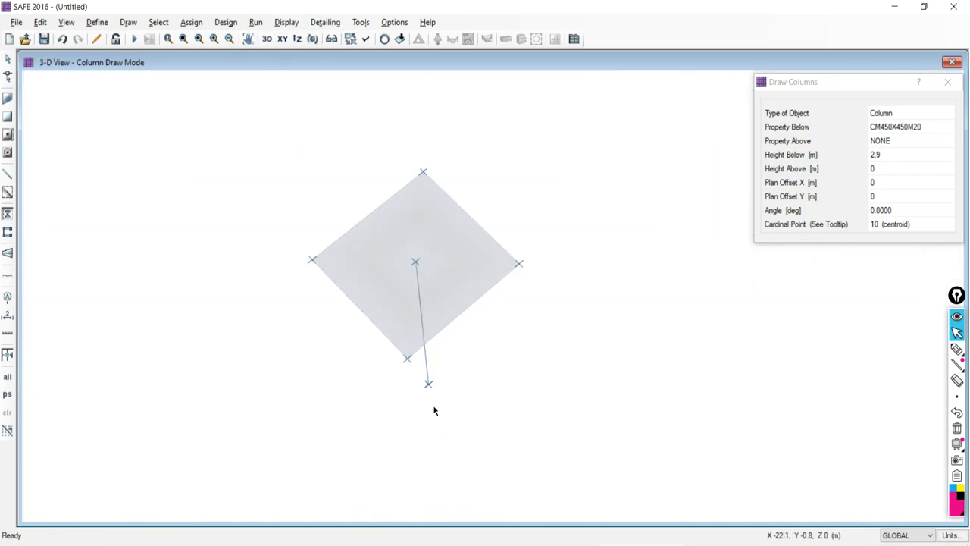
pyautogui.click(312, 39)
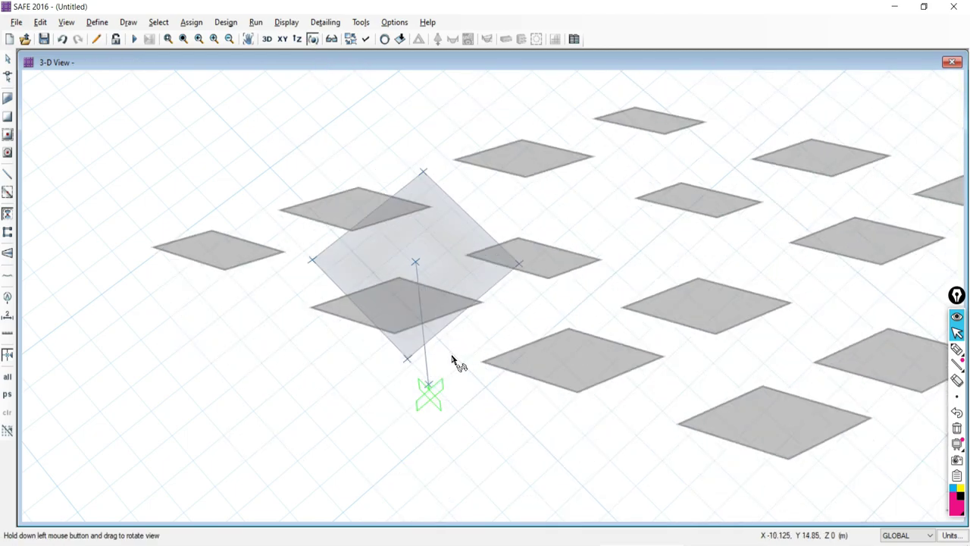
pyautogui.moveTo(453, 359); pyautogui.dragTo(440, 407)
pyautogui.scroll(-3, 444, 403)
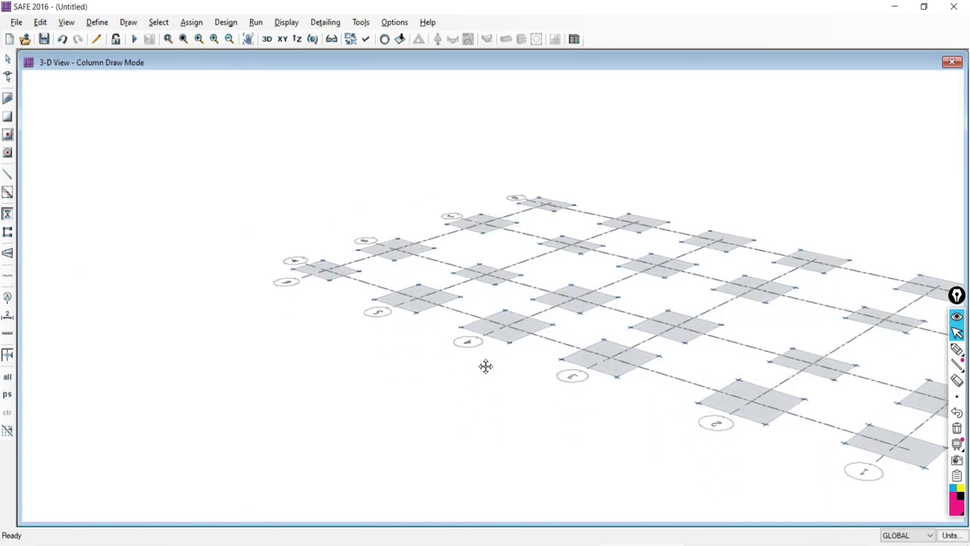
pyautogui.scroll(3, 486, 366)
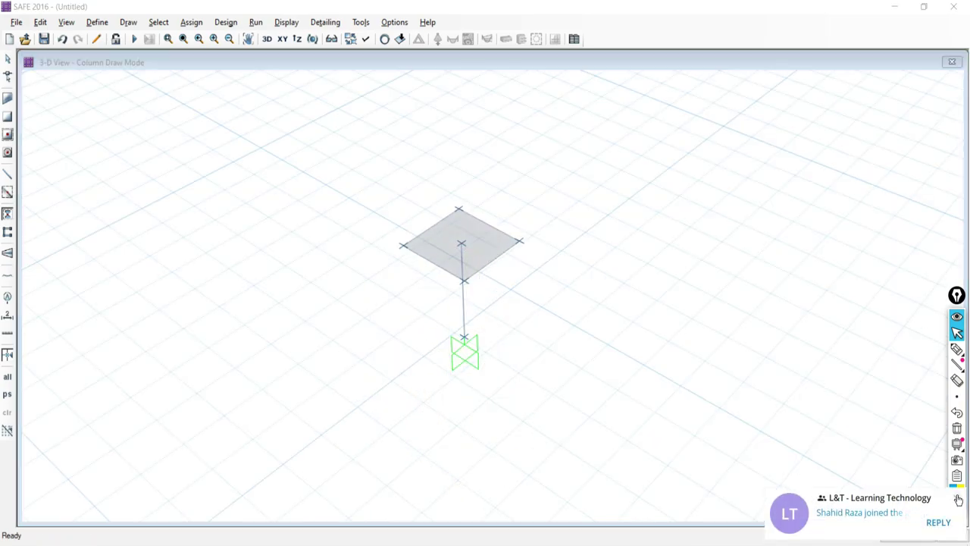
pyautogui.click(958, 500)
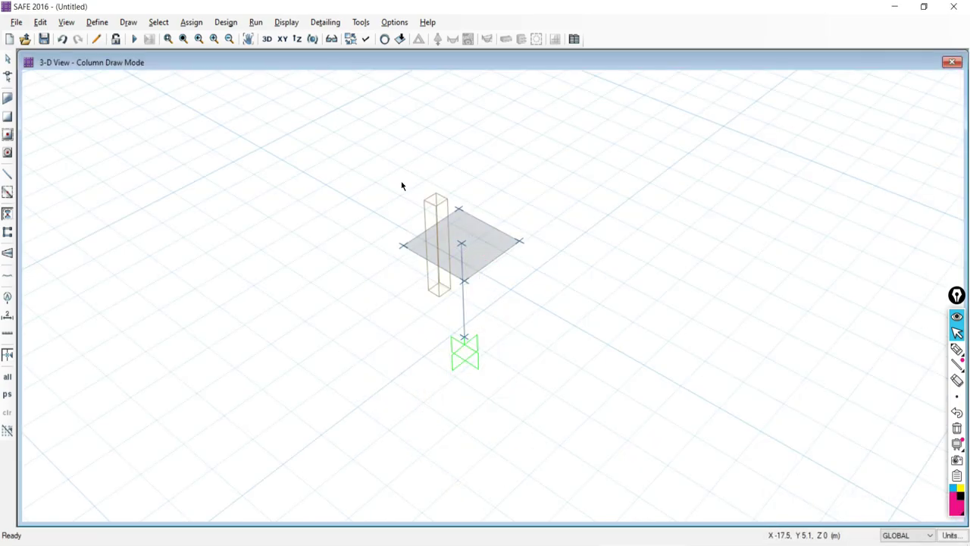
# Return to plan view, undo the below-slab column, and start Draw Columns.
pyautogui.click(282, 42)
pyautogui.scroll(6, 303, 447)
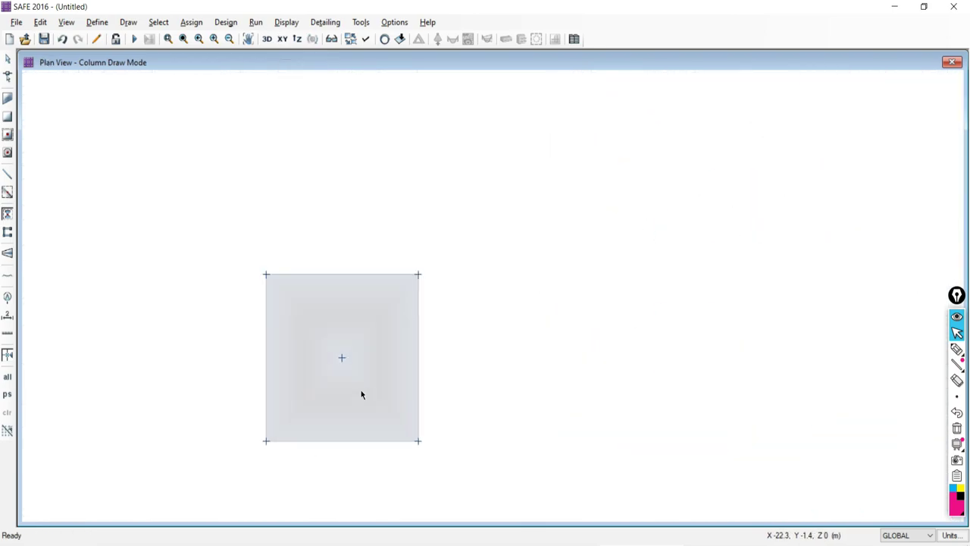
pyautogui.click(62, 39)
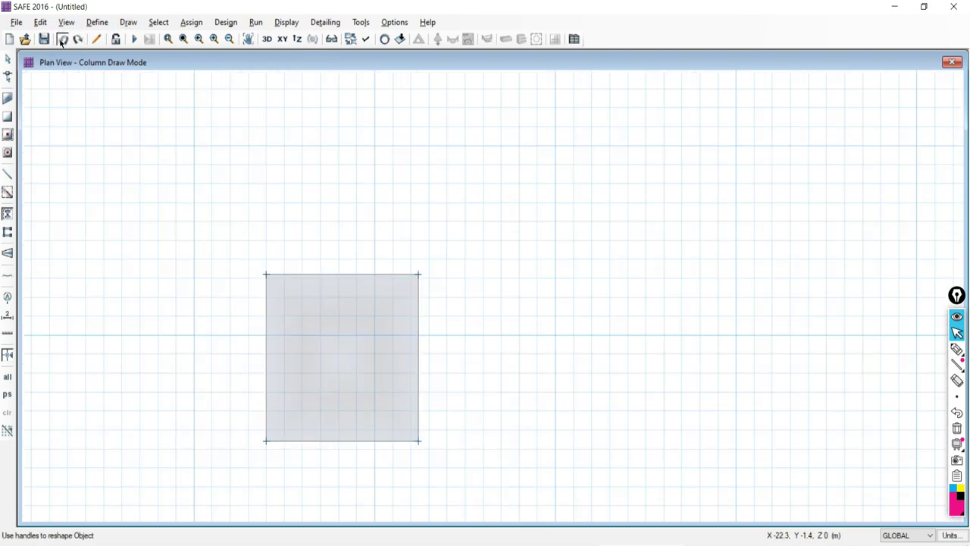
pyautogui.click(7, 214)
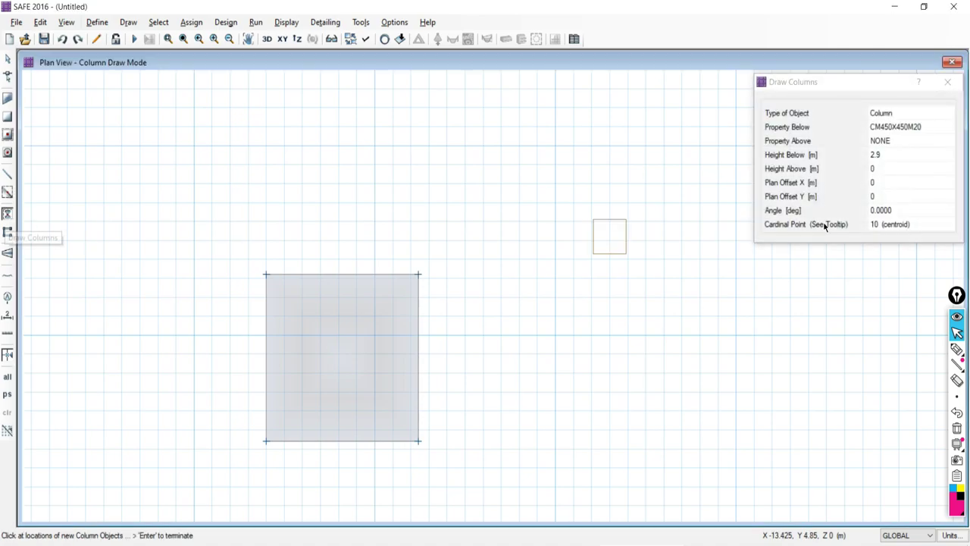
# Set columns to CM450X450M20 above at 2.9 m height, with NONE below and 0 height below.
pyautogui.click(876, 170)
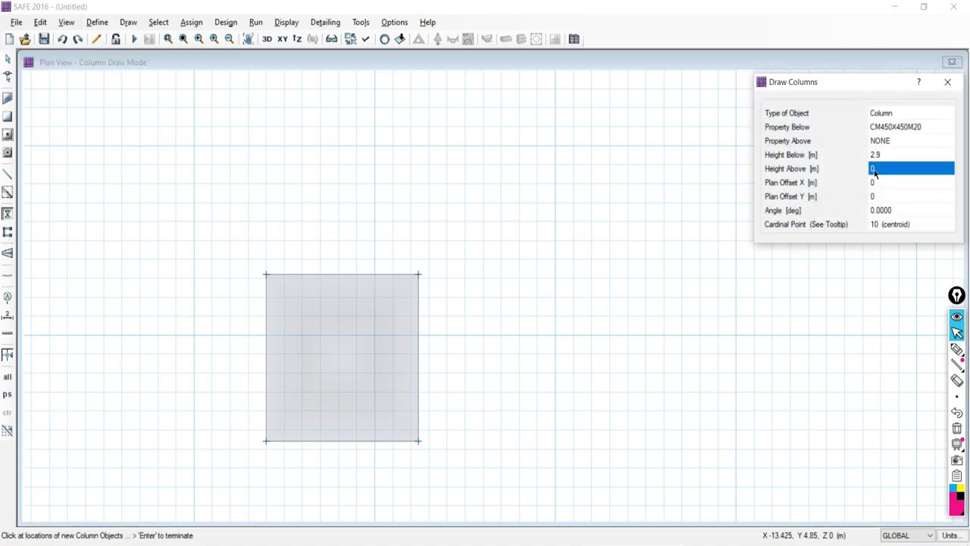
pyautogui.click(873, 168)
pyautogui.write('2.9')
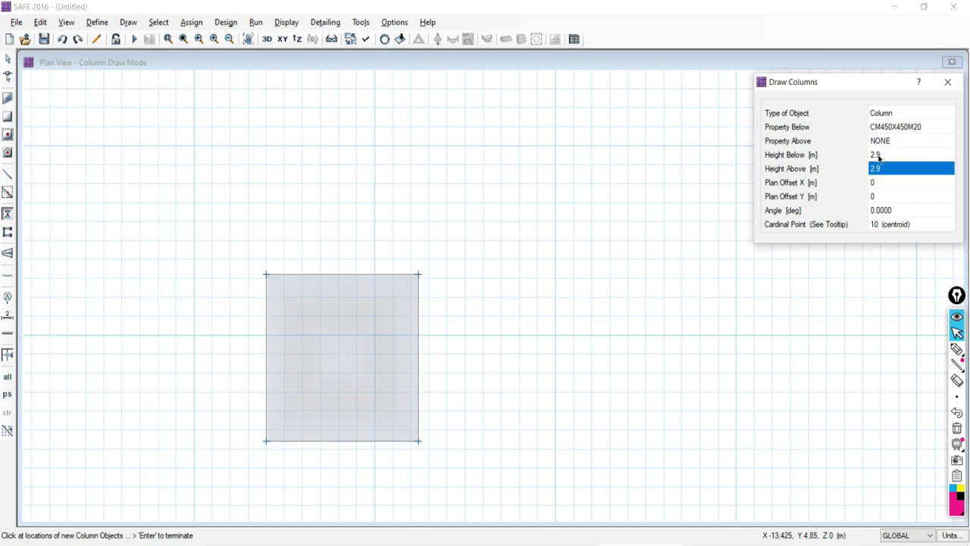
pyautogui.click(877, 156)
pyautogui.write('0')
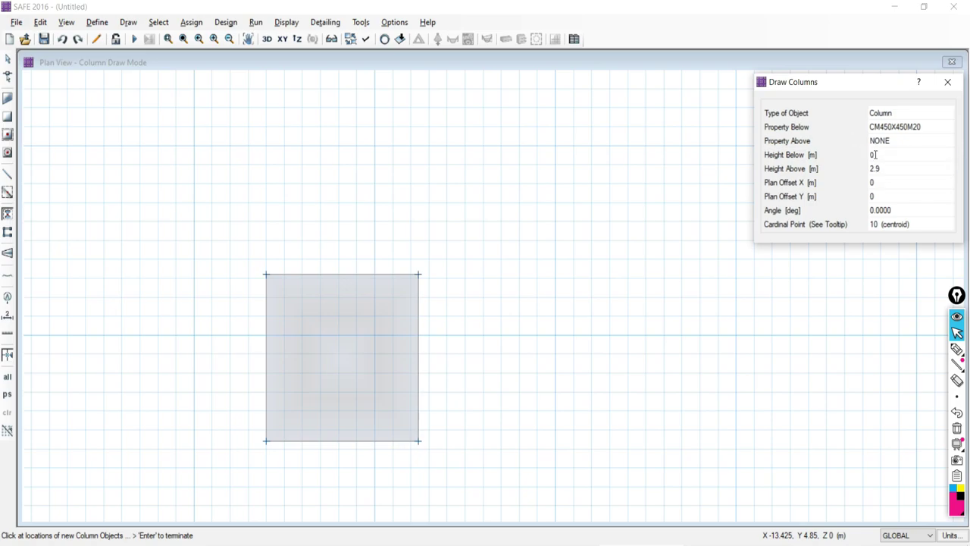
pyautogui.click(879, 142)
pyautogui.click(886, 140)
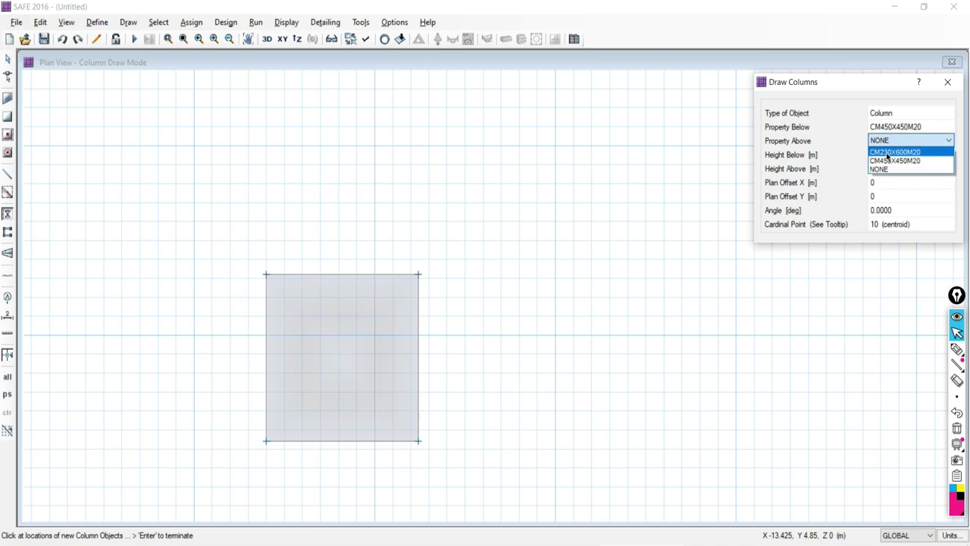
pyautogui.click(885, 162)
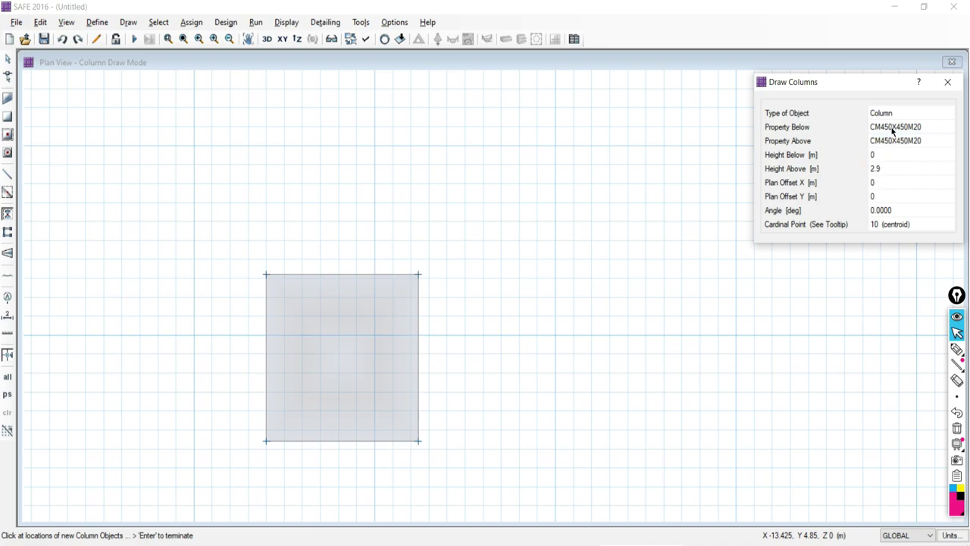
pyautogui.click(892, 128)
pyautogui.click(892, 129)
pyautogui.click(880, 154)
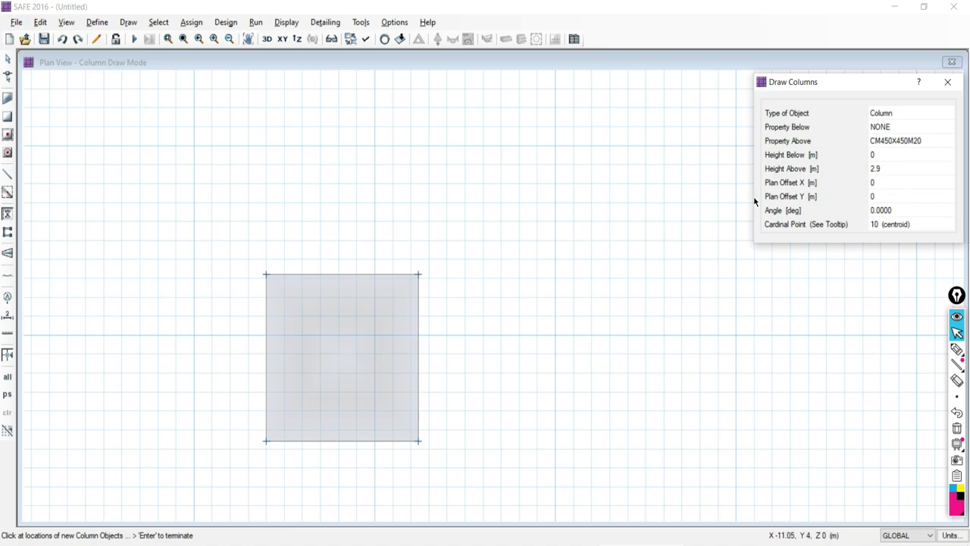
# Set Plan Offset X to 1 and place a trial column right of the footing centre.
pyautogui.click(872, 184)
pyautogui.click(871, 184)
pyautogui.write('1')
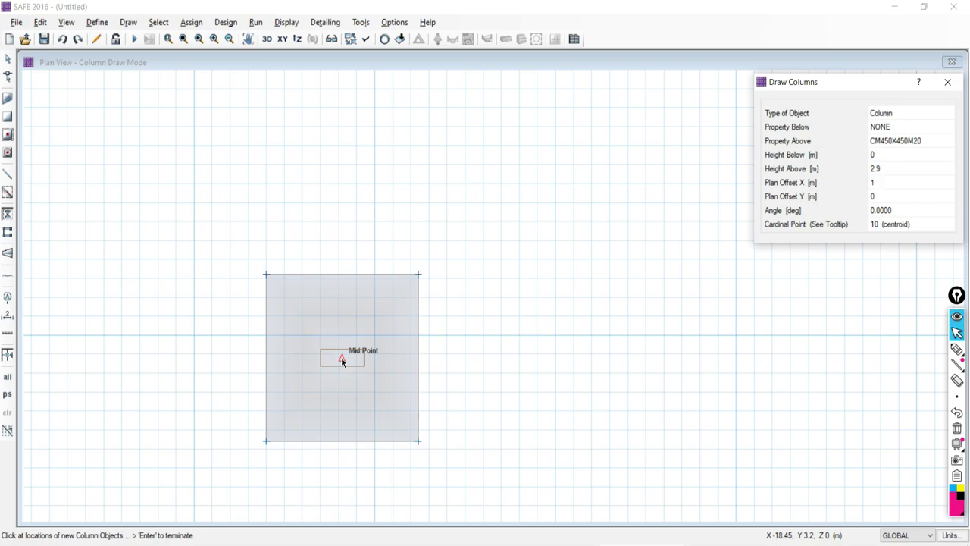
pyautogui.scroll(2, 341, 357)
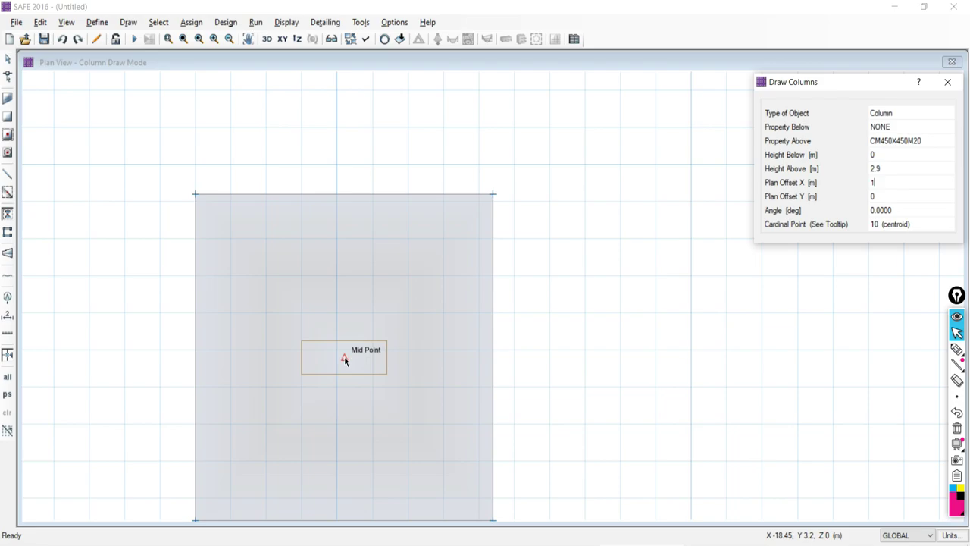
pyautogui.click(344, 356)
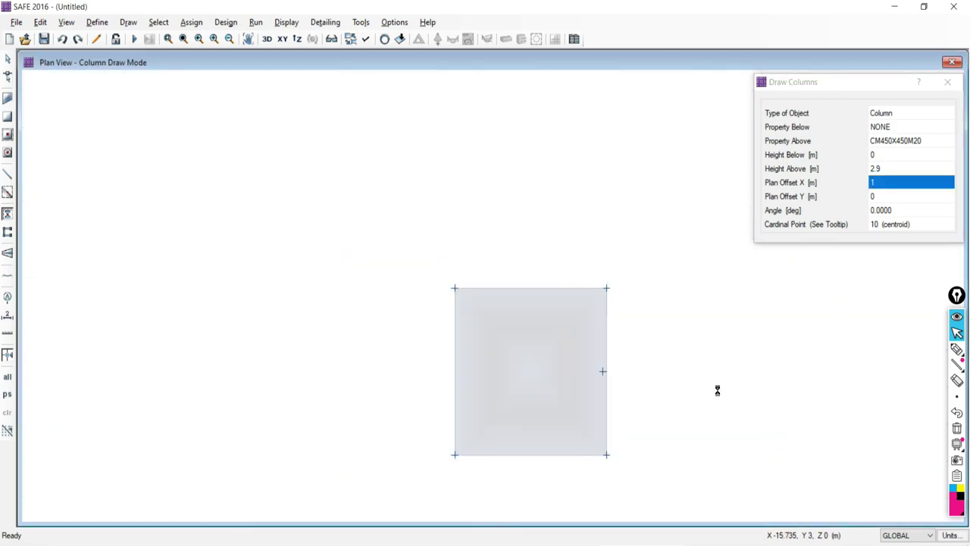
# Check the offset column in 3D, then undo it.
pyautogui.click(267, 39)
pyautogui.scroll(5, 439, 422)
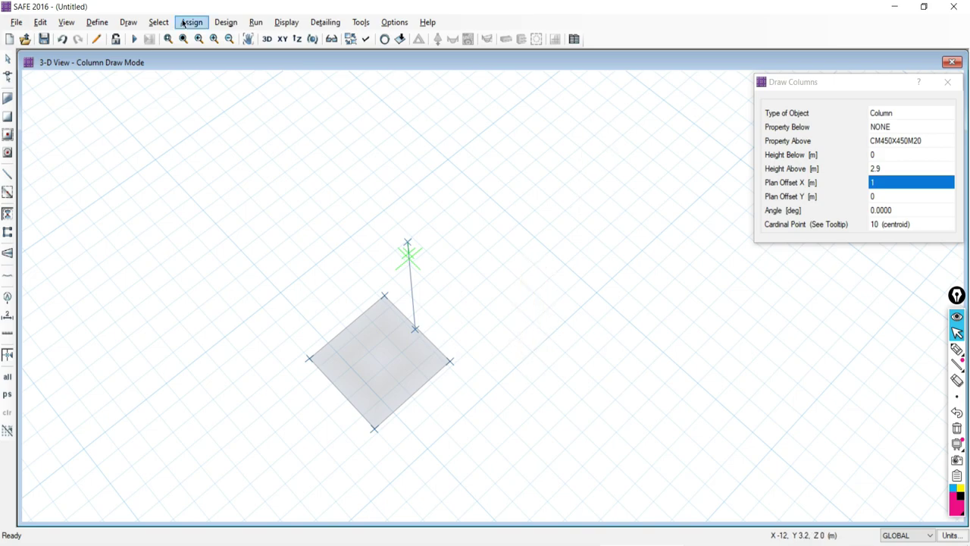
pyautogui.click(63, 40)
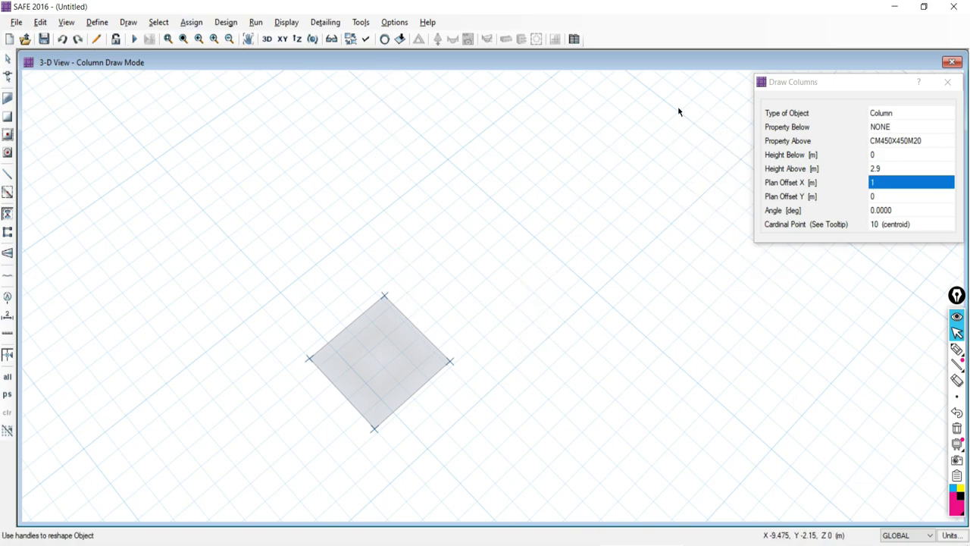
# In plan view, set offsets X 0 and Y 0.5, place the column, then switch to Google Meet.
pyautogui.click(281, 39)
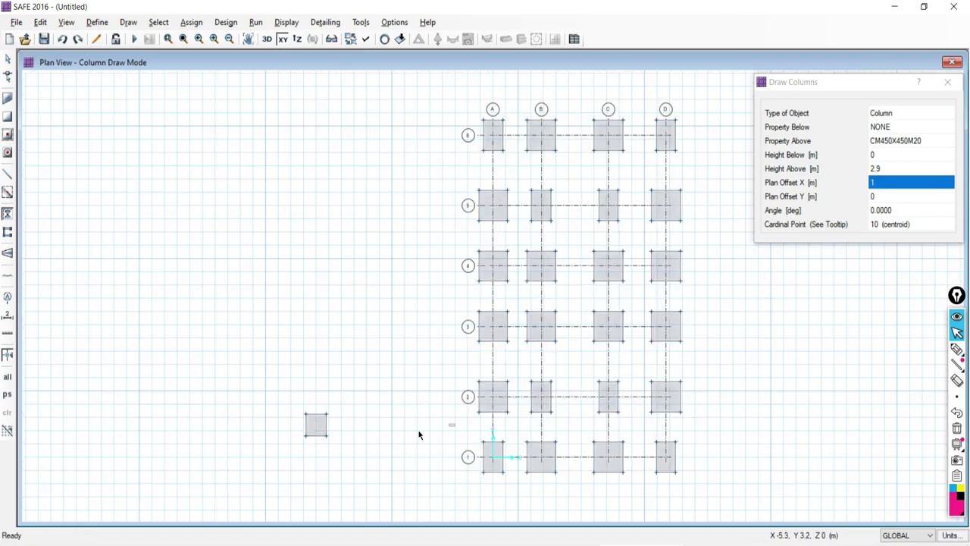
pyautogui.scroll(5, 338, 385)
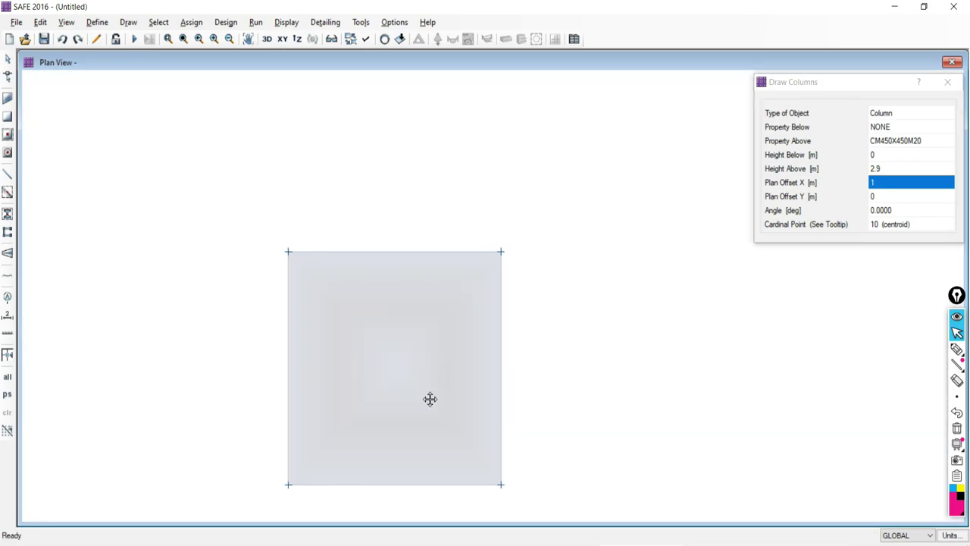
pyautogui.click(883, 182)
pyautogui.click(879, 182)
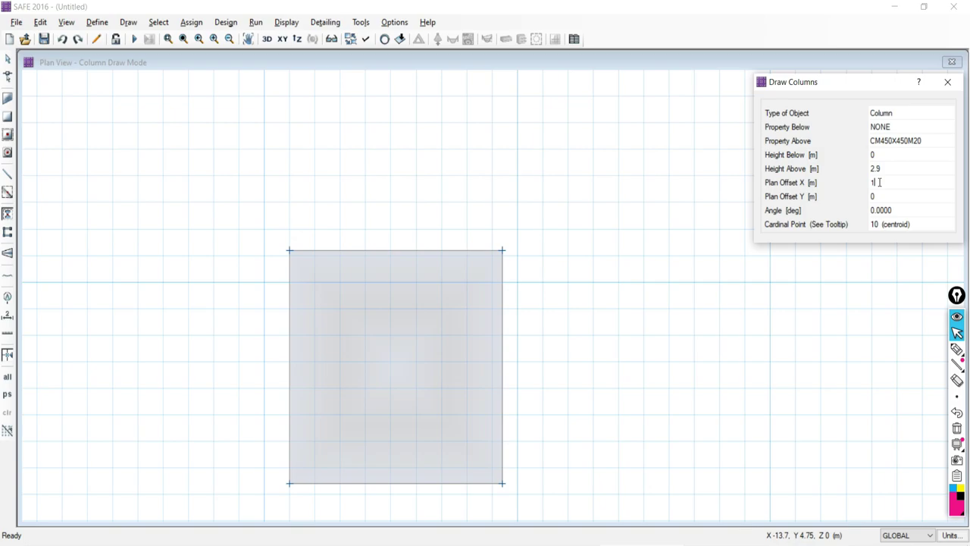
pyautogui.write('0')
pyautogui.click(885, 197)
pyautogui.click(884, 194)
pyautogui.write('0.5')
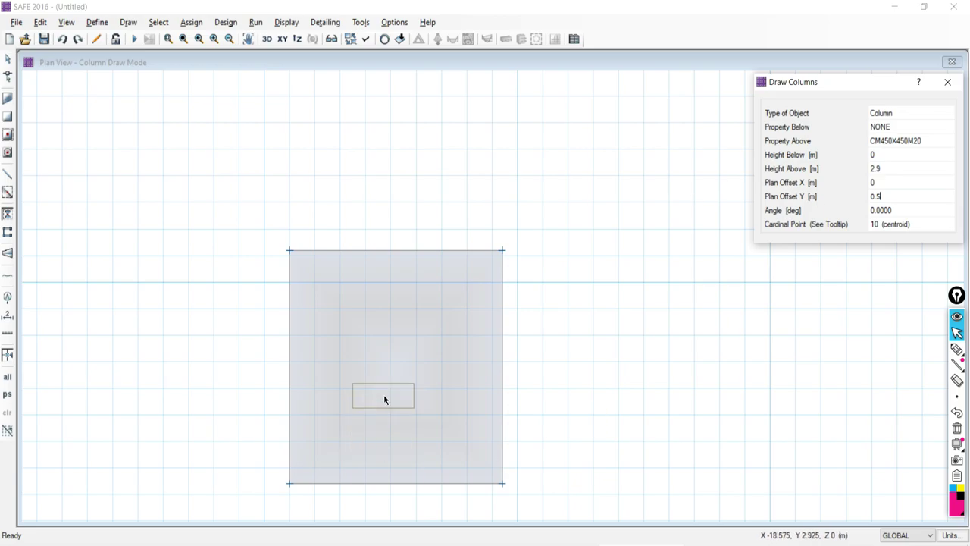
pyautogui.click(395, 371)
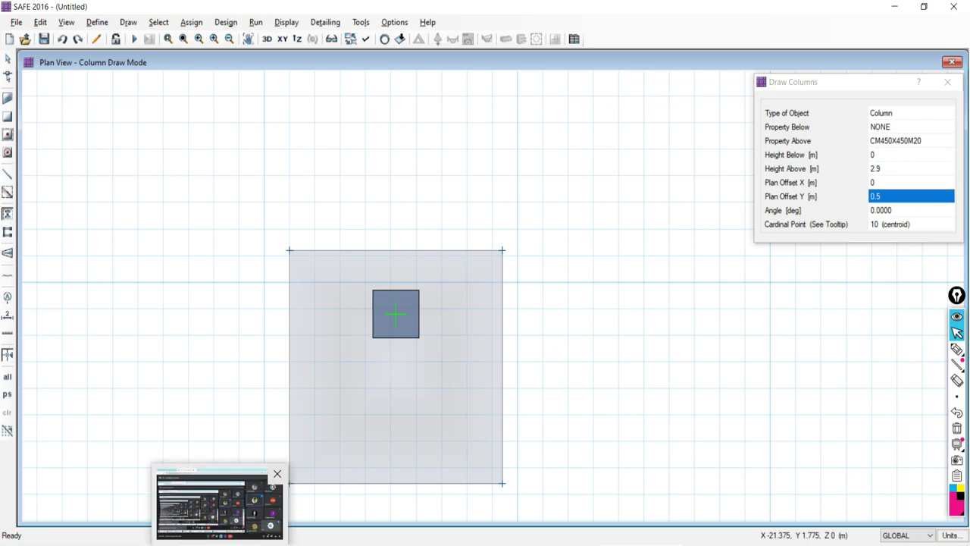
pyautogui.click(219, 503)
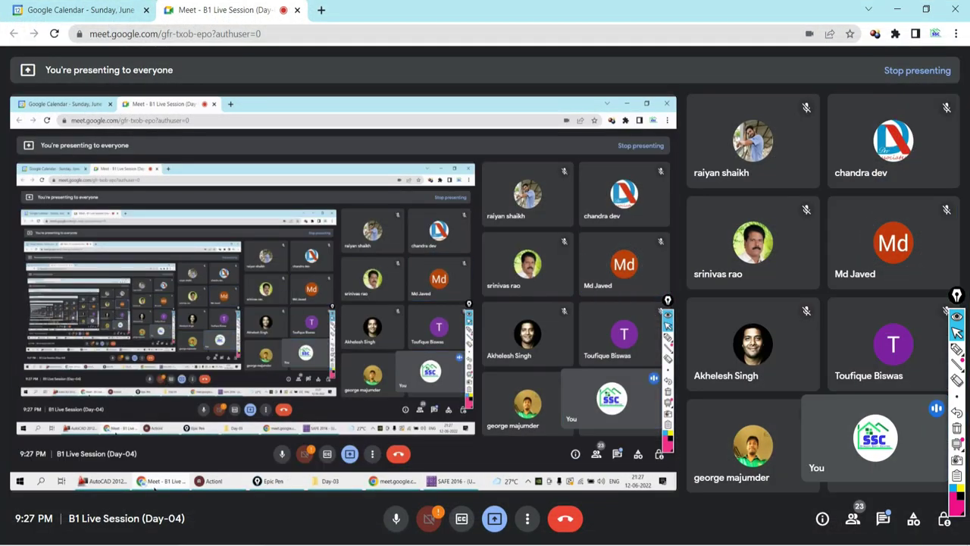
# Alt+Tab from Google Meet back to the SAFE 2016 footing plan.
pyautogui.hotkey('alt', 'Tab')
pyautogui.hotkey('alt', 'Tab')
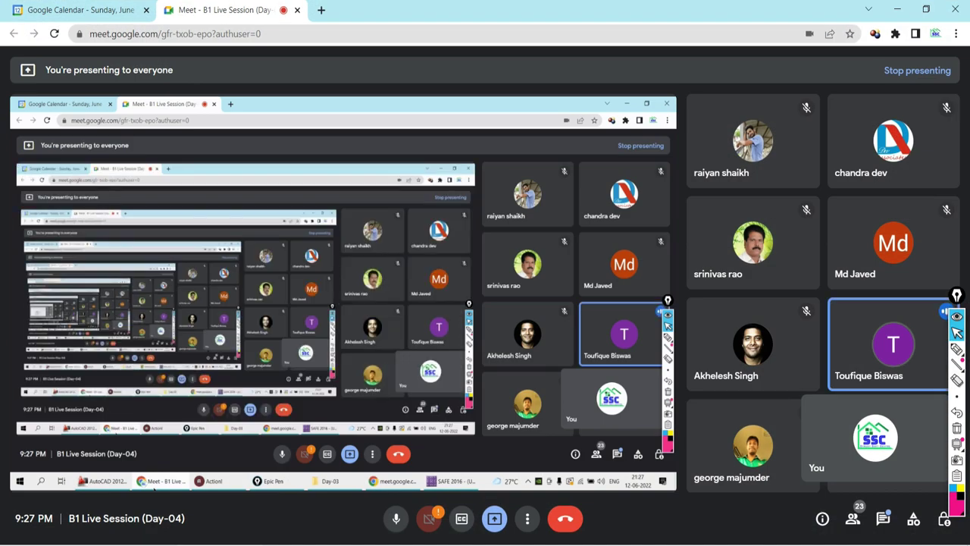
pyautogui.hotkey('alt', 'Tab')
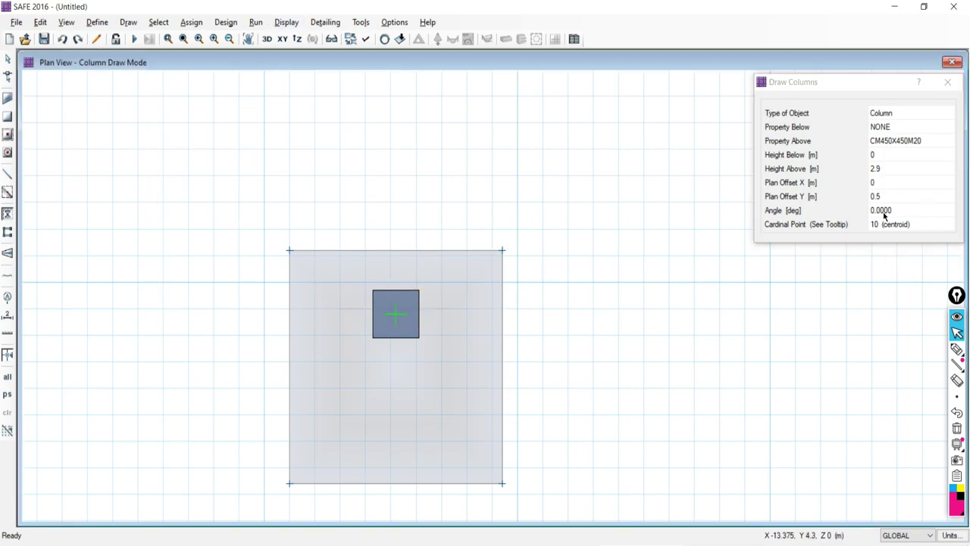
# Switch the column above to CM230X600M20, reset Y offset to 0, and place it at footing centre.
pyautogui.click(899, 145)
pyautogui.click(902, 143)
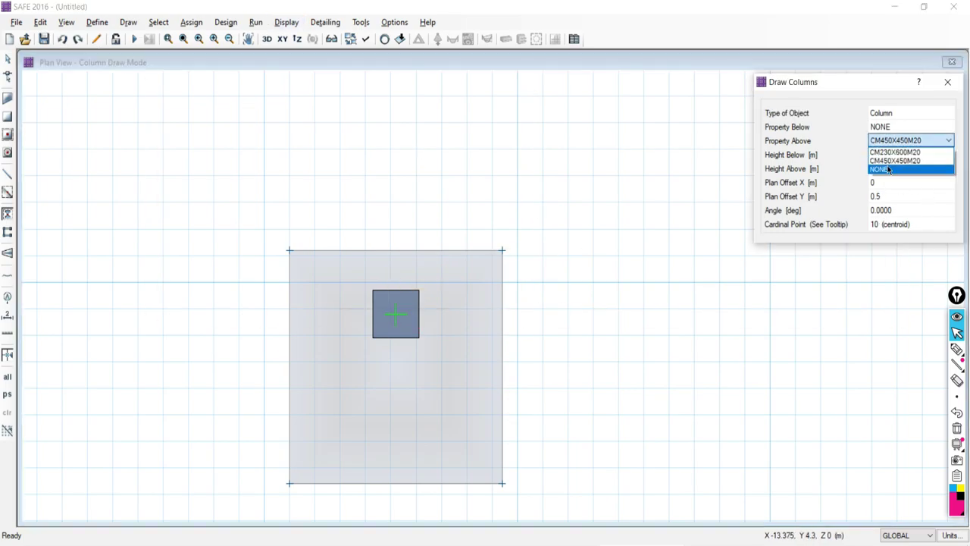
pyautogui.click(891, 159)
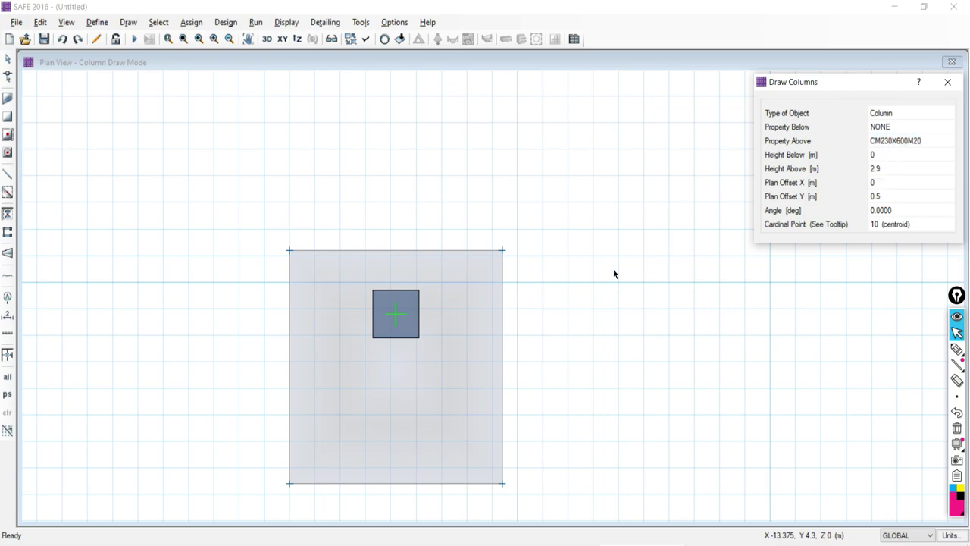
pyautogui.click(62, 39)
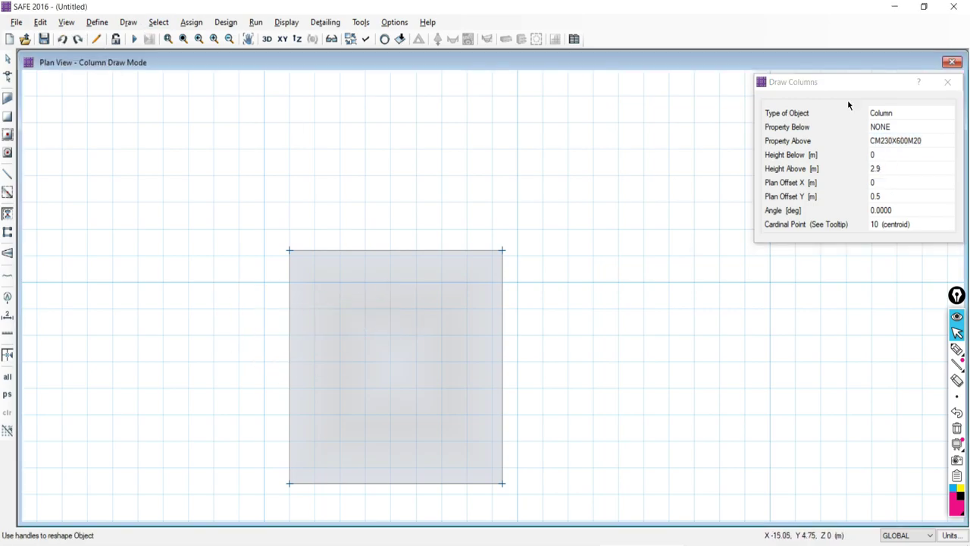
pyautogui.click(882, 197)
pyautogui.moveTo(883, 197); pyautogui.dragTo(845, 203)
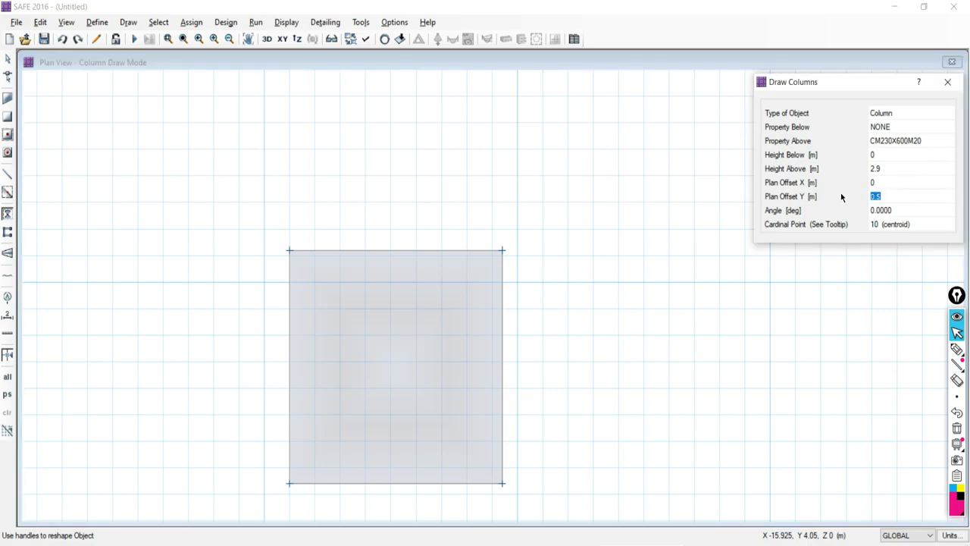
pyautogui.write('0')
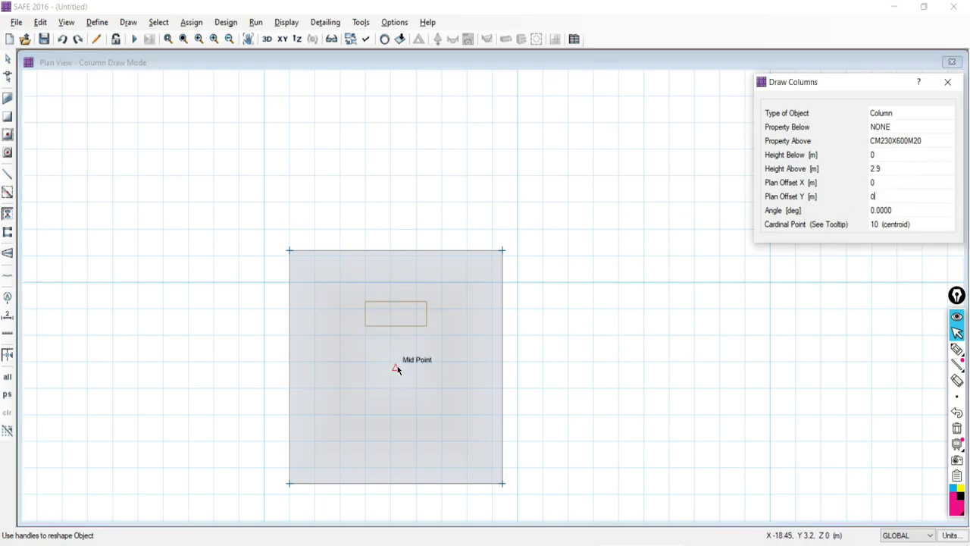
pyautogui.click(394, 369)
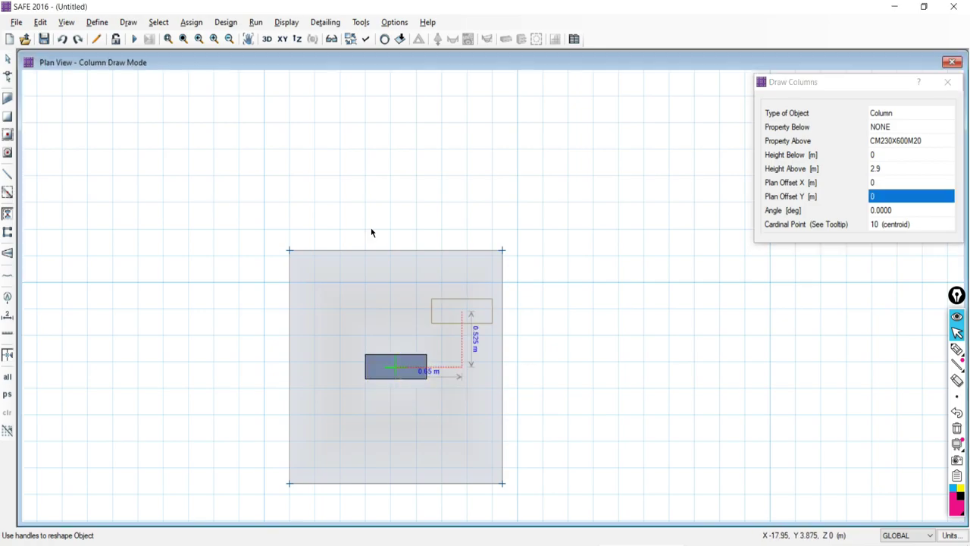
# Sketch the intended column orientation with on-screen annotation, then erase the marks.
pyautogui.click(7, 59)
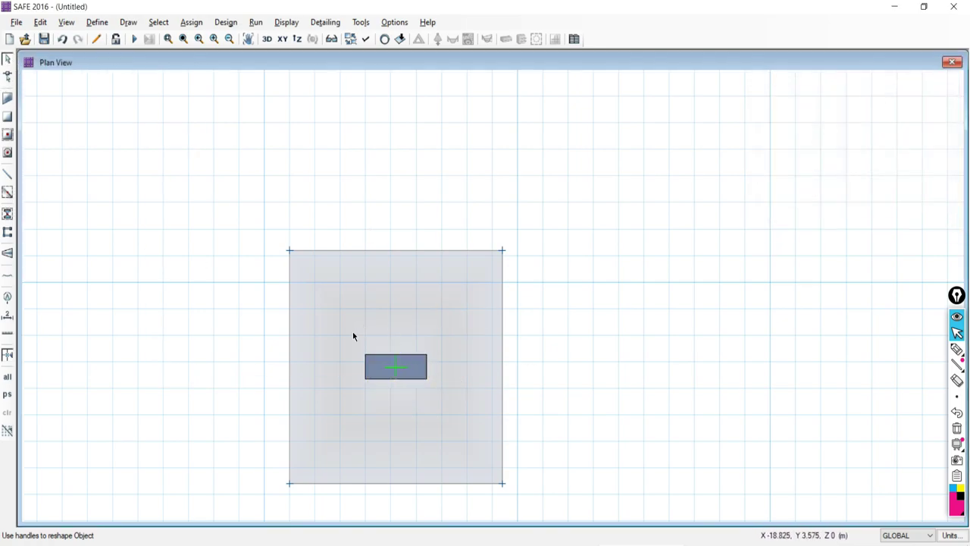
pyautogui.click(956, 348)
pyautogui.moveTo(543, 294)
pyautogui.mouseDown()
pyautogui.moveTo(536, 390)
pyautogui.moveTo(576, 330)
pyautogui.moveTo(558, 289)
pyautogui.moveTo(537, 309)
pyautogui.moveTo(543, 293)
pyautogui.moveTo(538, 390)
pyautogui.mouseUp()
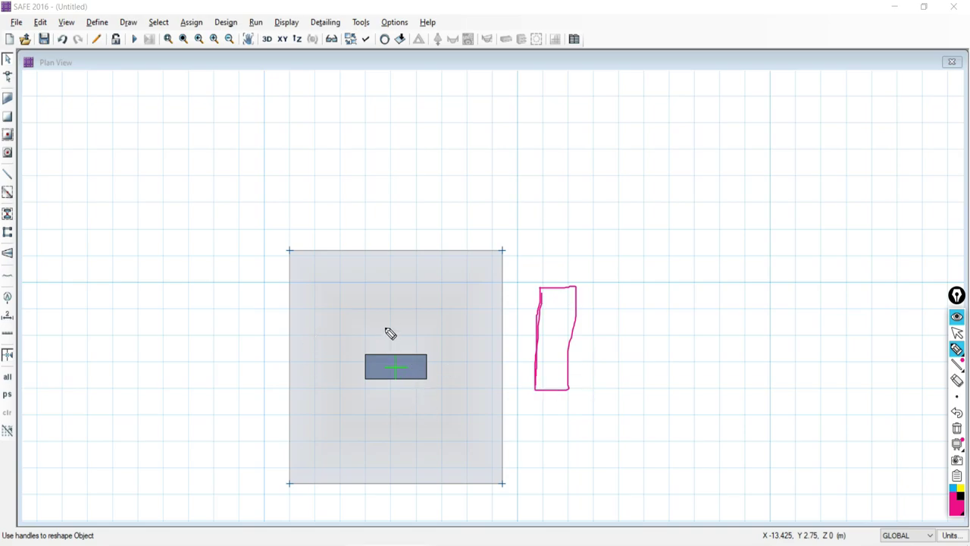
pyautogui.moveTo(388, 327)
pyautogui.mouseDown()
pyautogui.moveTo(390, 394)
pyautogui.moveTo(385, 323)
pyautogui.moveTo(407, 319)
pyautogui.moveTo(407, 385)
pyautogui.moveTo(385, 402)
pyautogui.mouseUp()
pyautogui.click(957, 429)
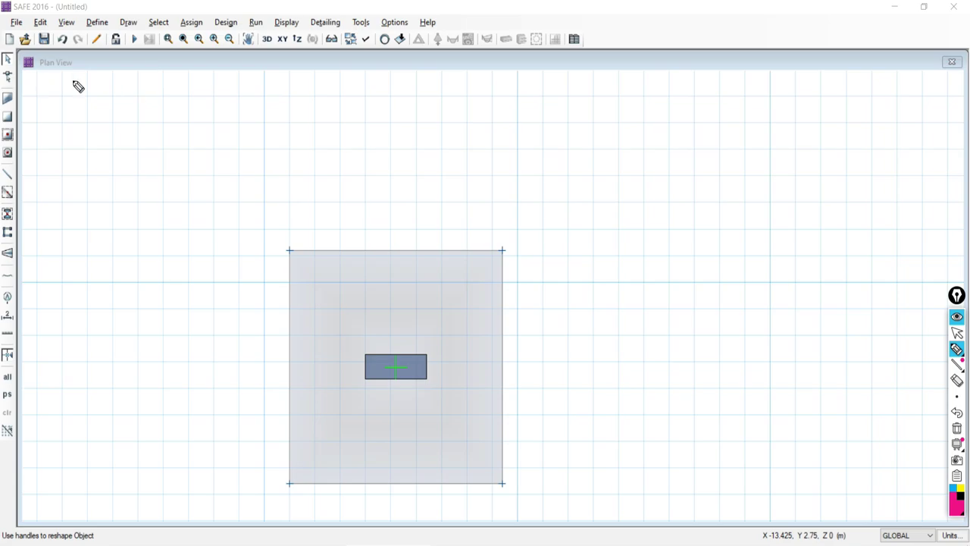
pyautogui.click(957, 332)
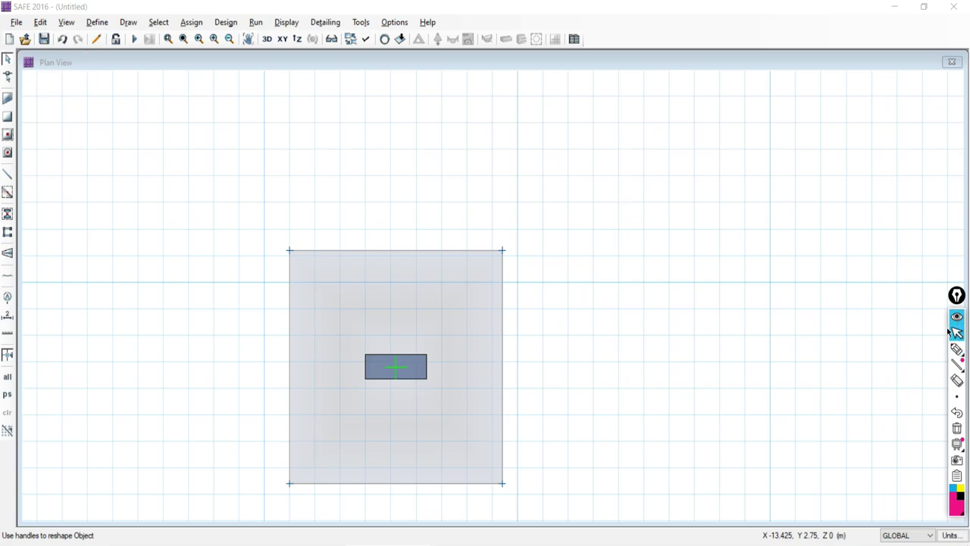
# Replace it with a column rotated to a 90 degree angle at the footing centre.
pyautogui.click(62, 39)
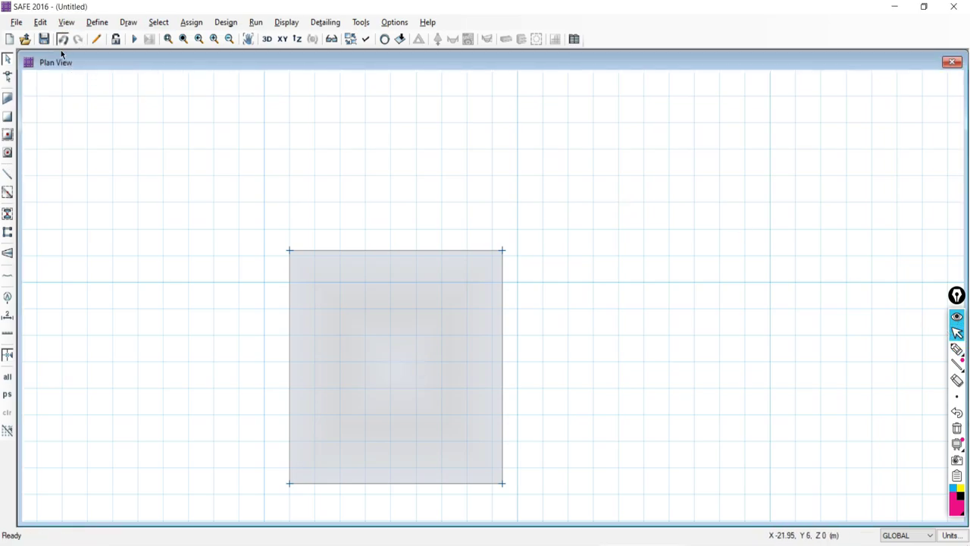
pyautogui.click(7, 215)
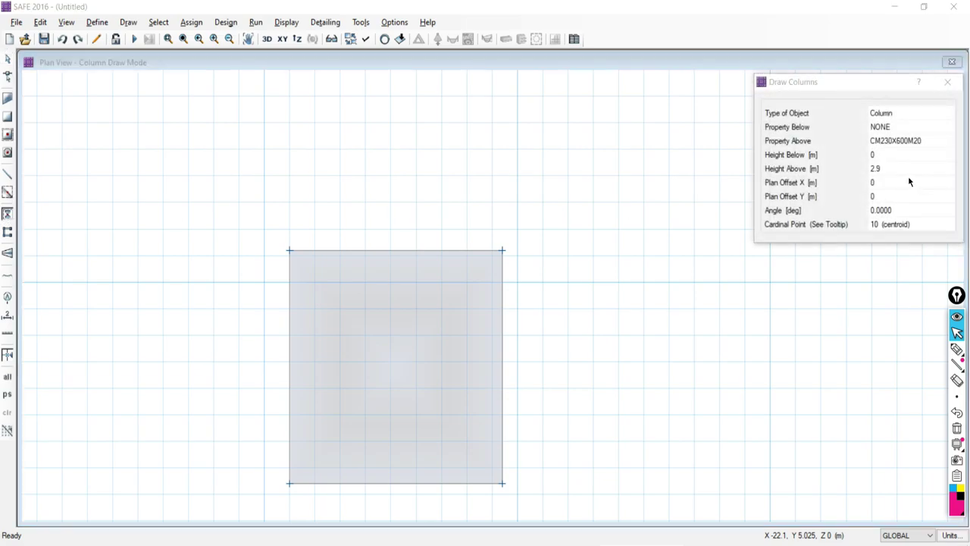
pyautogui.click(879, 210)
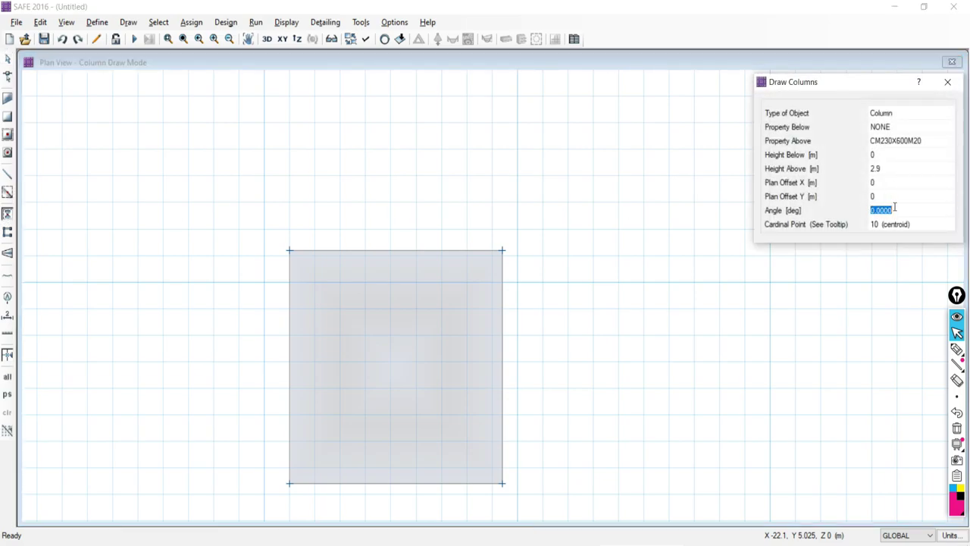
pyautogui.write('90')
pyautogui.click(395, 370)
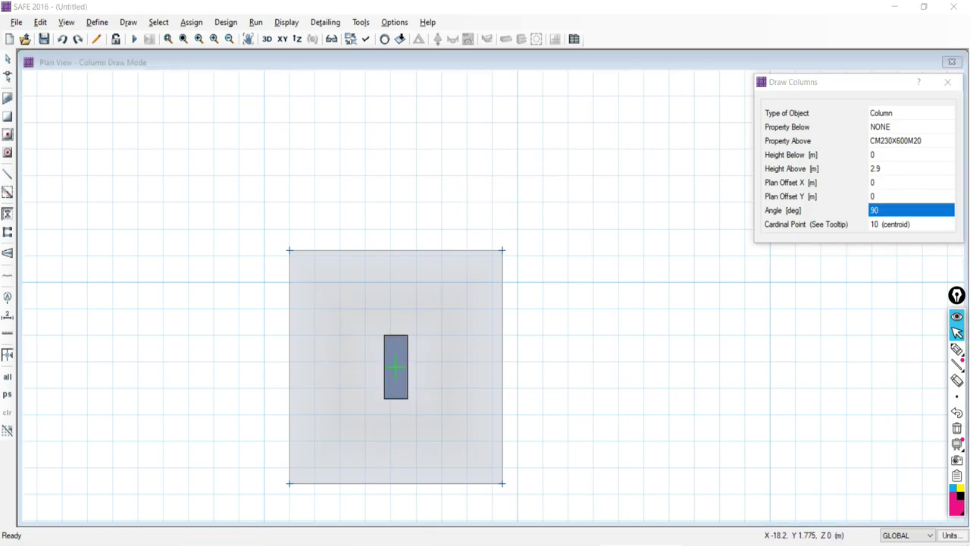
pyautogui.hotkey('alt', 'Tab')
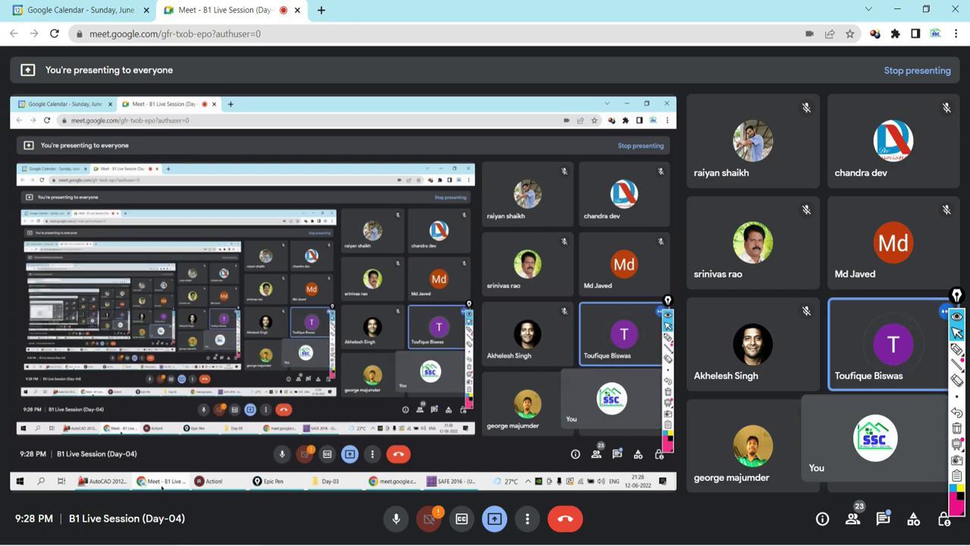
# Alt+Tab from Google Meet back to SAFE 2016 showing the rotated column.
pyautogui.hotkey('alt', 'Tab')
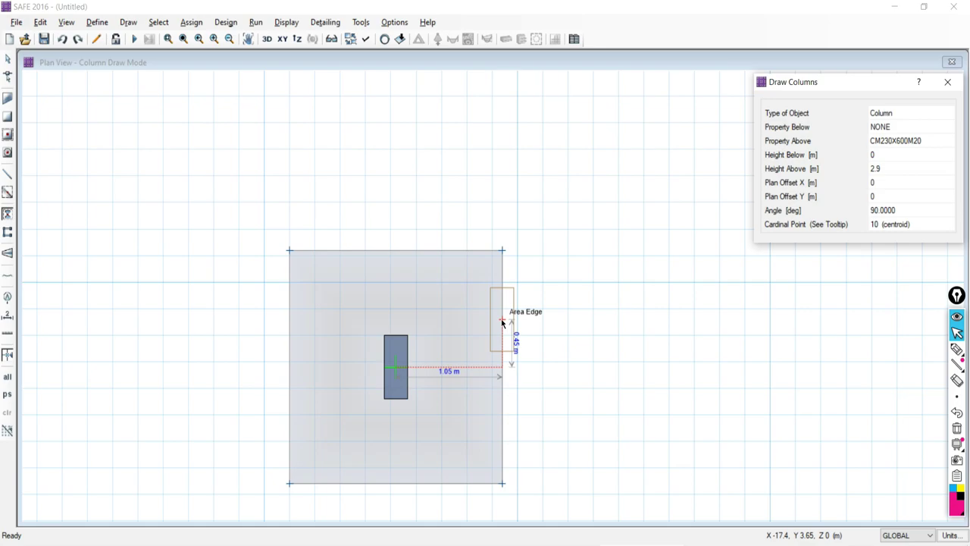
# Undo the rotated column, exit column drawing, and select the footing slab.
pyautogui.click(65, 39)
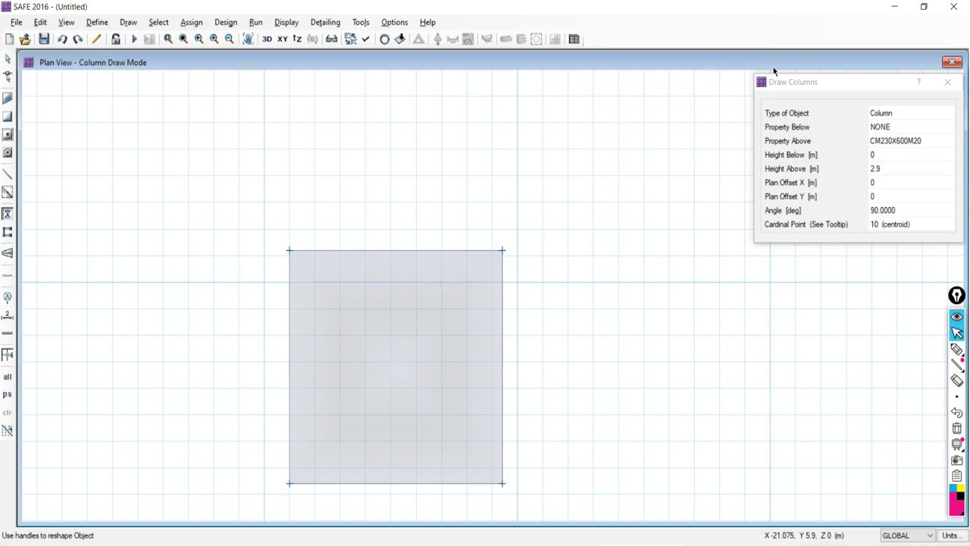
pyautogui.moveTo(857, 83); pyautogui.dragTo(692, 137)
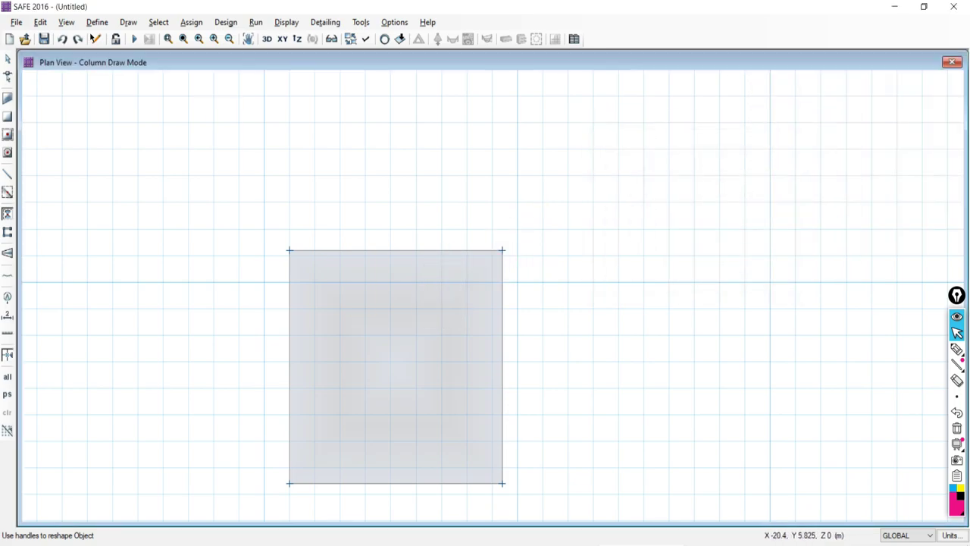
pyautogui.click(8, 59)
pyautogui.scroll(-1, 458, 225)
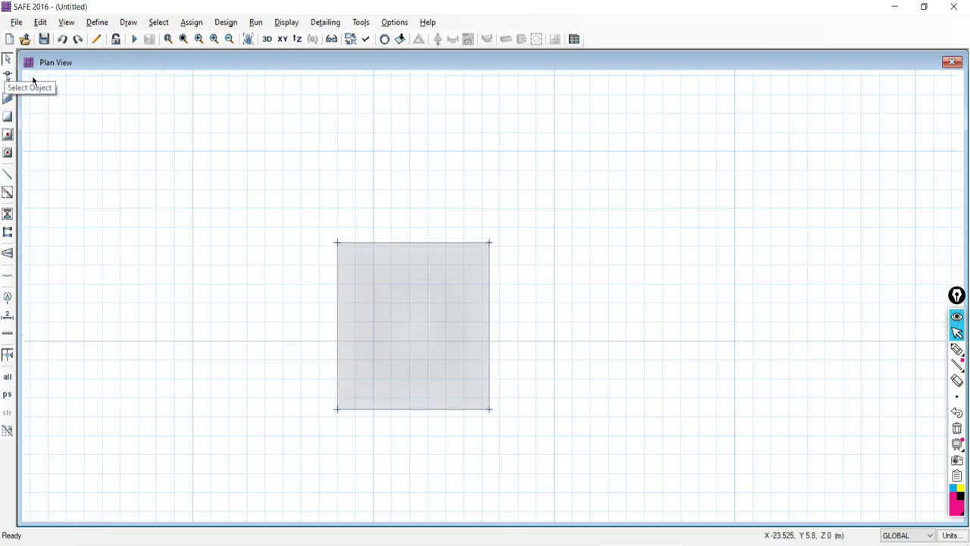
pyautogui.click(399, 319)
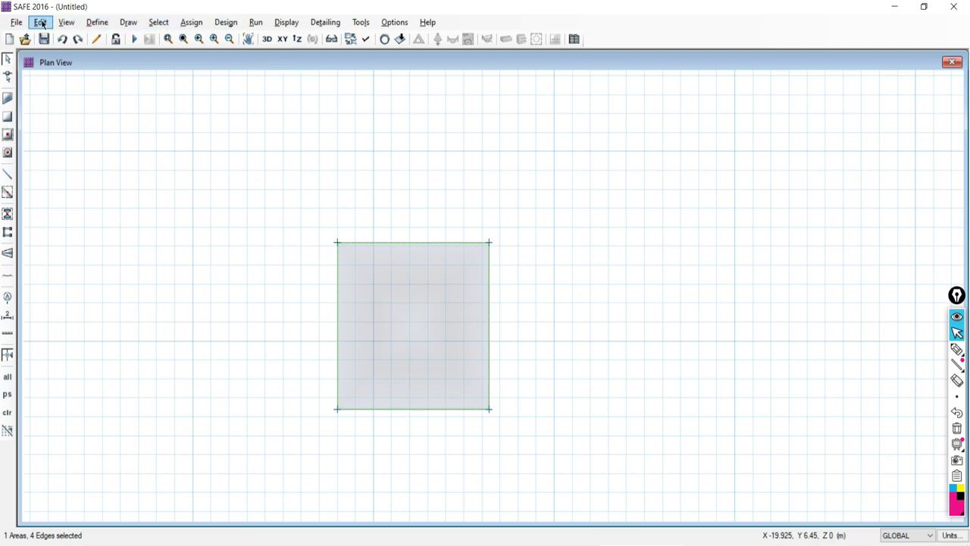
# Assign the footing slab a local axis angle of 90 degrees.
pyautogui.click(191, 22)
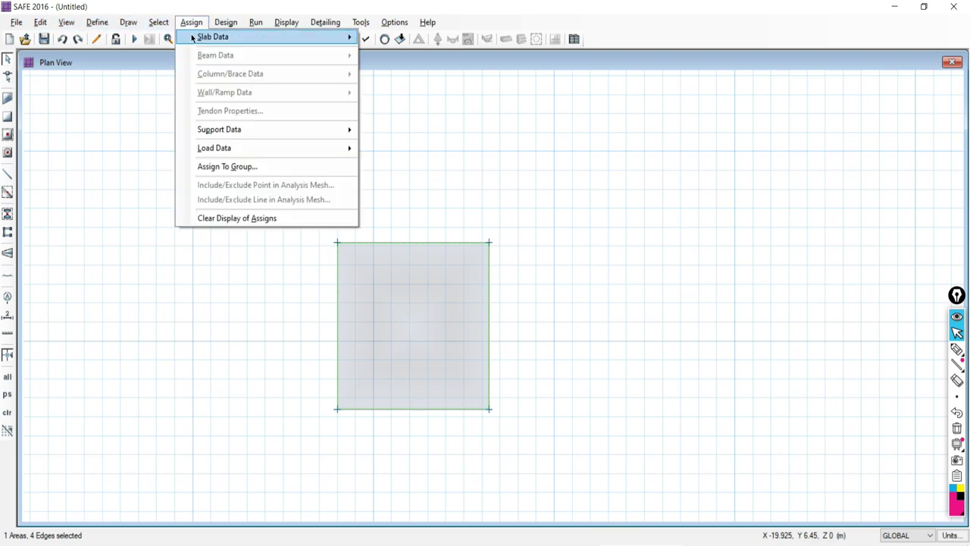
pyautogui.moveTo(216, 40)
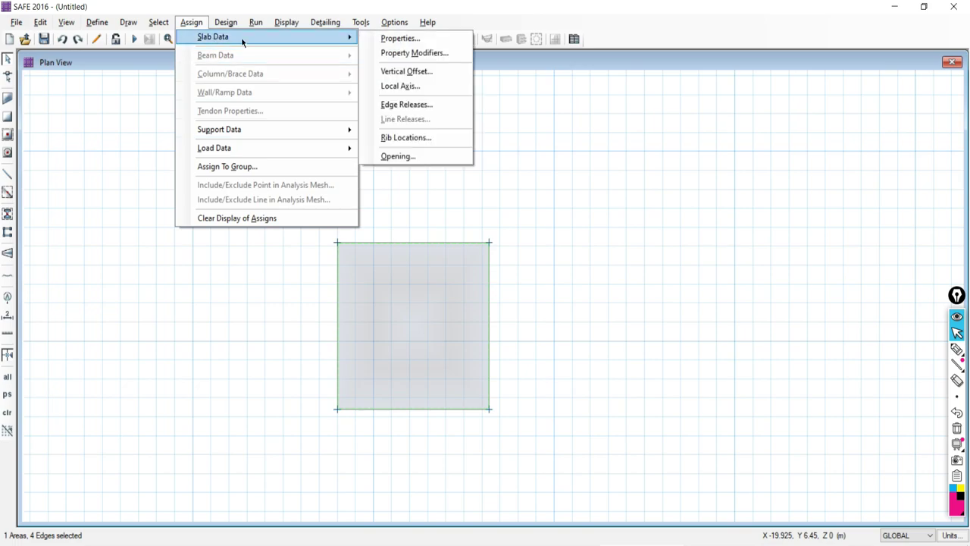
pyautogui.click(391, 87)
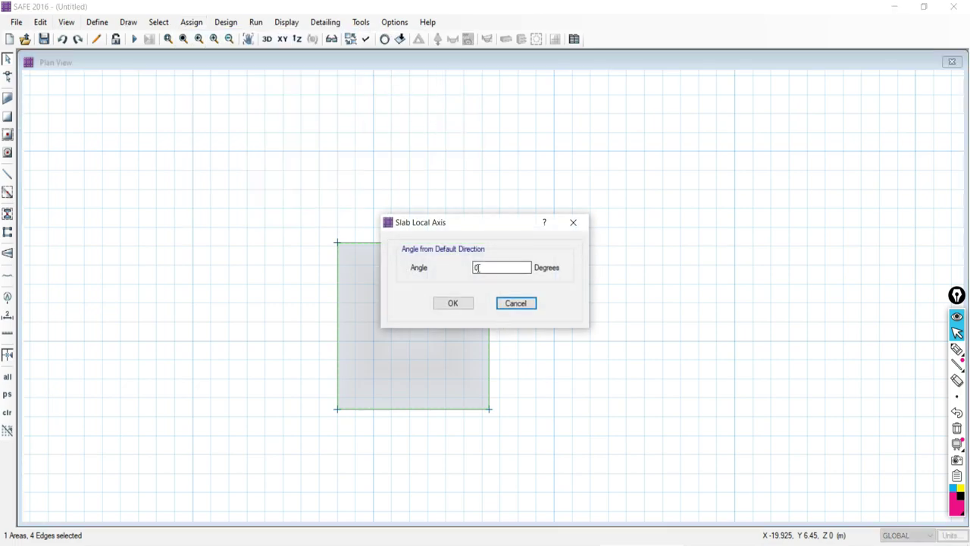
pyautogui.doubleClick(476, 267)
pyautogui.write('90')
pyautogui.moveTo(453, 225); pyautogui.dragTo(636, 139)
pyautogui.click(629, 218)
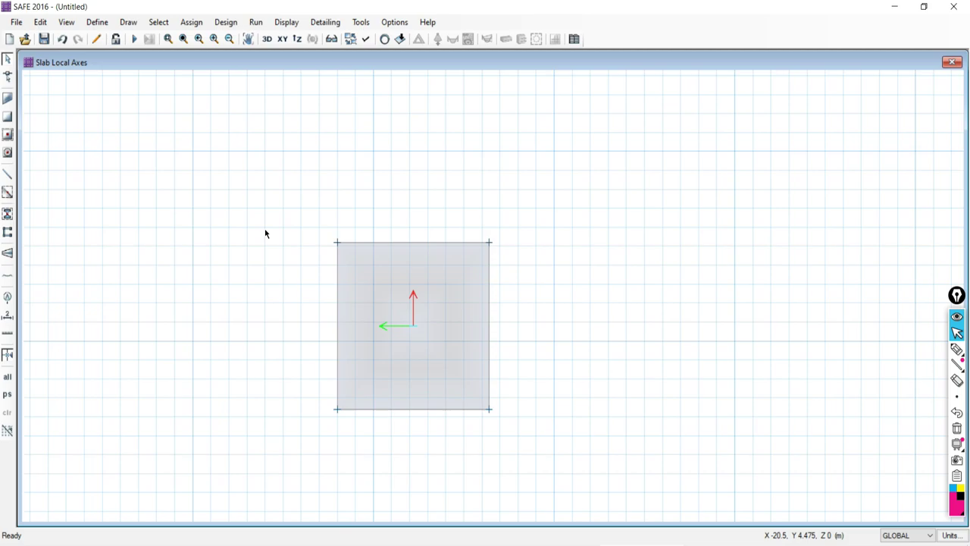
# Reselect the slab and change its local axis angle back to 0 degrees.
pyautogui.click(357, 263)
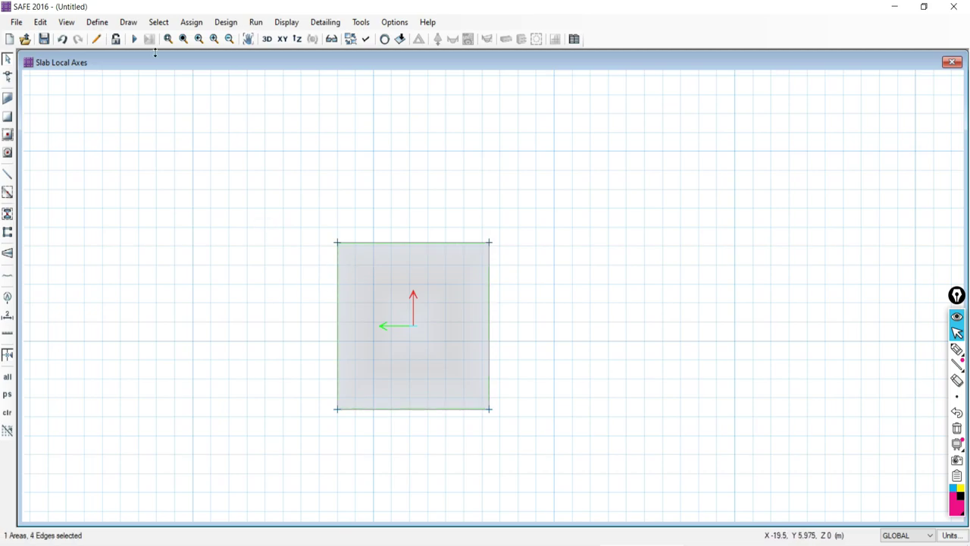
pyautogui.click(192, 23)
pyautogui.moveTo(230, 38)
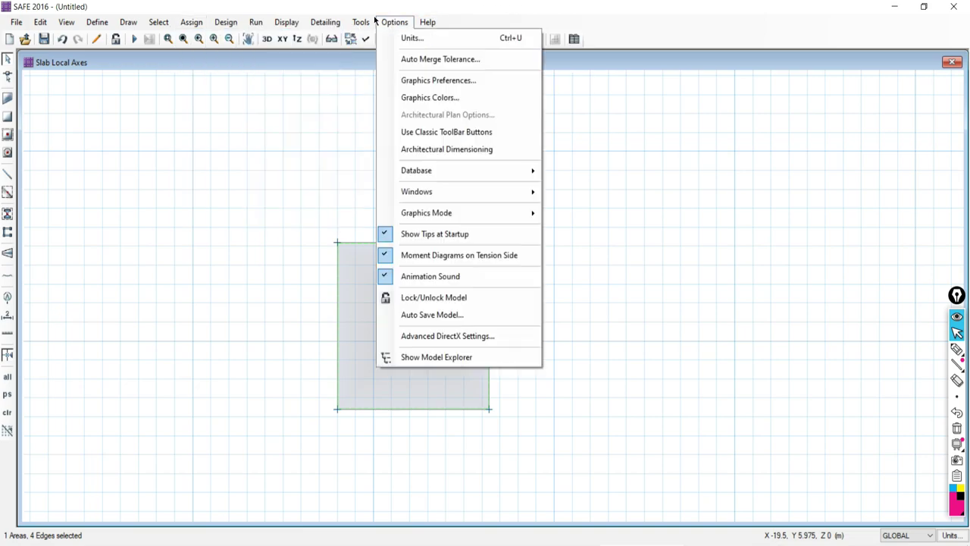
pyautogui.click(182, 22)
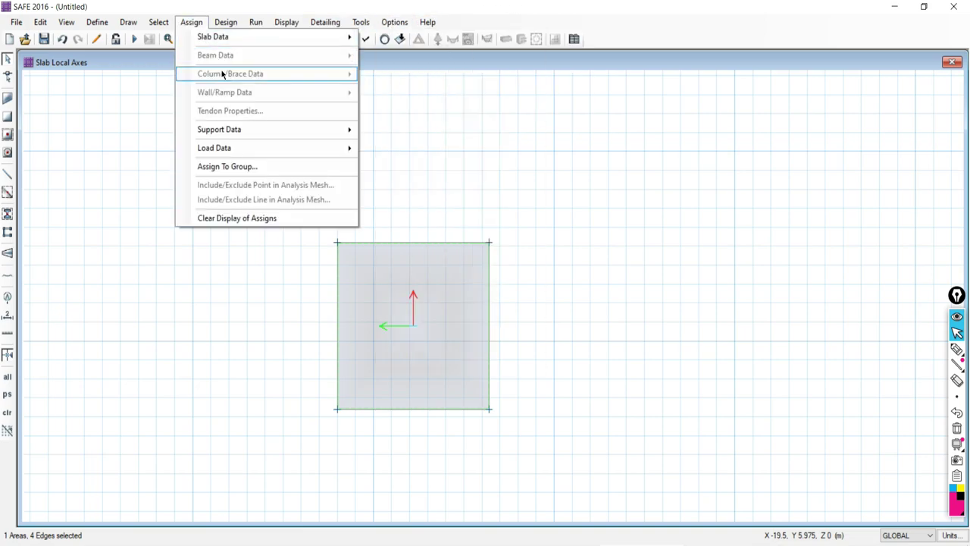
pyautogui.click(380, 88)
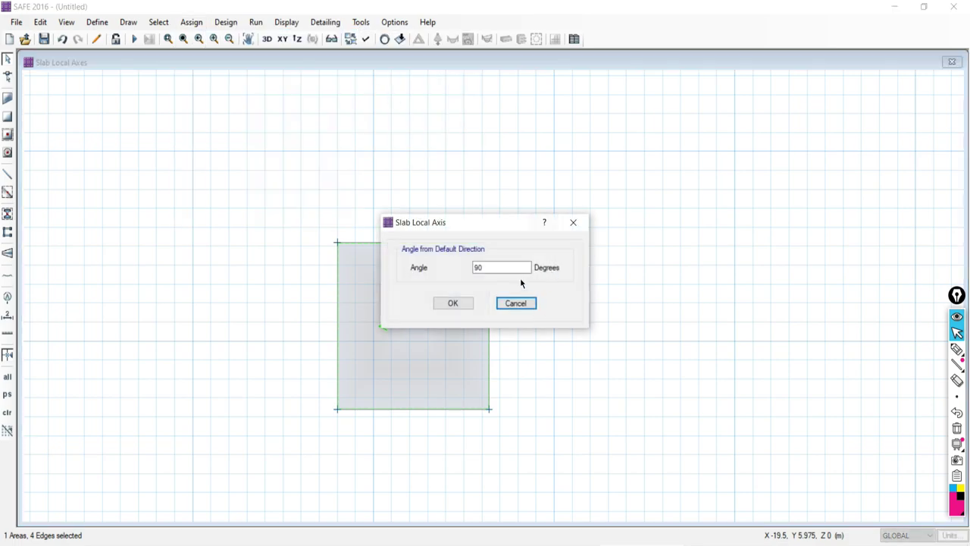
pyautogui.write('90')
pyautogui.moveTo(515, 268); pyautogui.dragTo(446, 267)
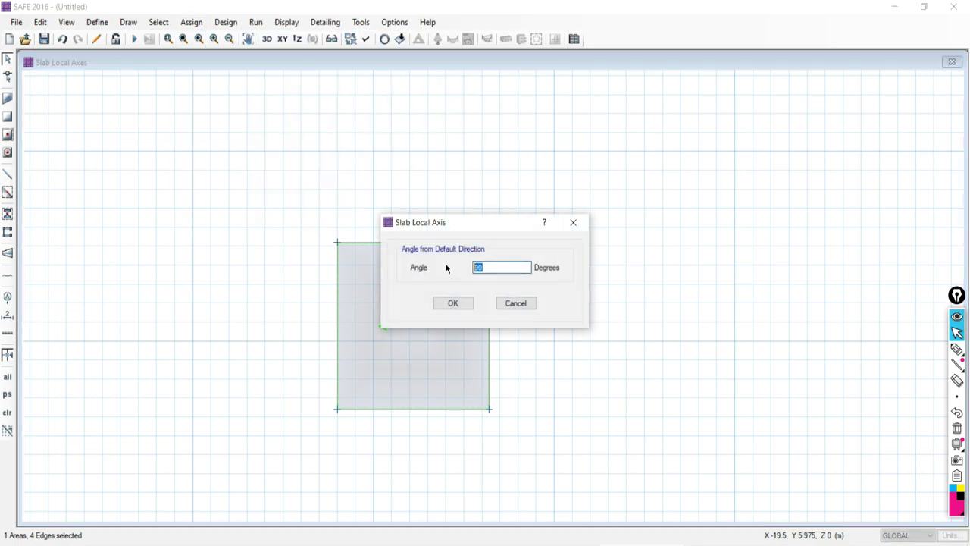
pyautogui.click(453, 303)
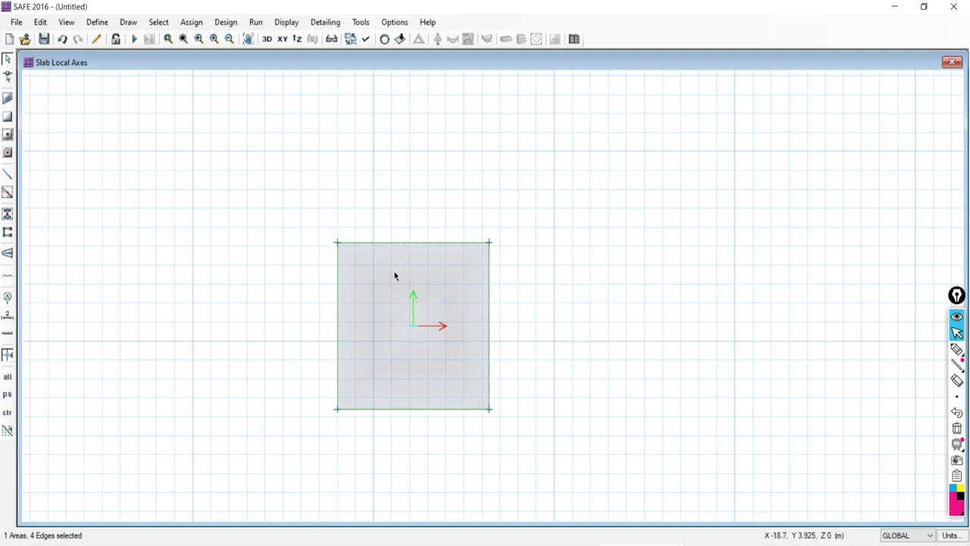
pyautogui.click(957, 349)
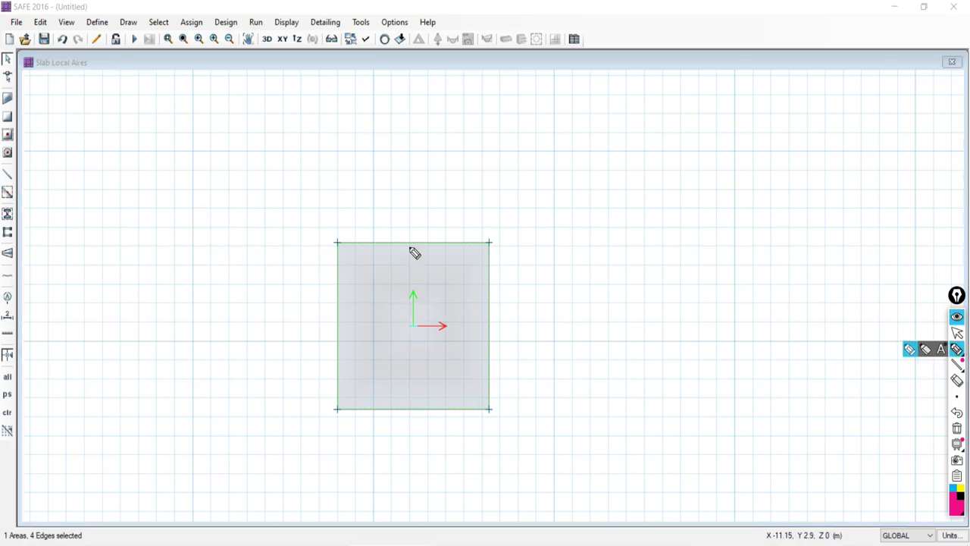
pyautogui.moveTo(516, 233)
pyautogui.mouseDown()
pyautogui.moveTo(418, 208)
pyautogui.moveTo(323, 216)
pyautogui.moveTo(266, 298)
pyautogui.moveTo(288, 393)
pyautogui.moveTo(389, 447)
pyautogui.moveTo(533, 398)
pyautogui.moveTo(546, 302)
pyautogui.moveTo(512, 230)
pyautogui.mouseUp()
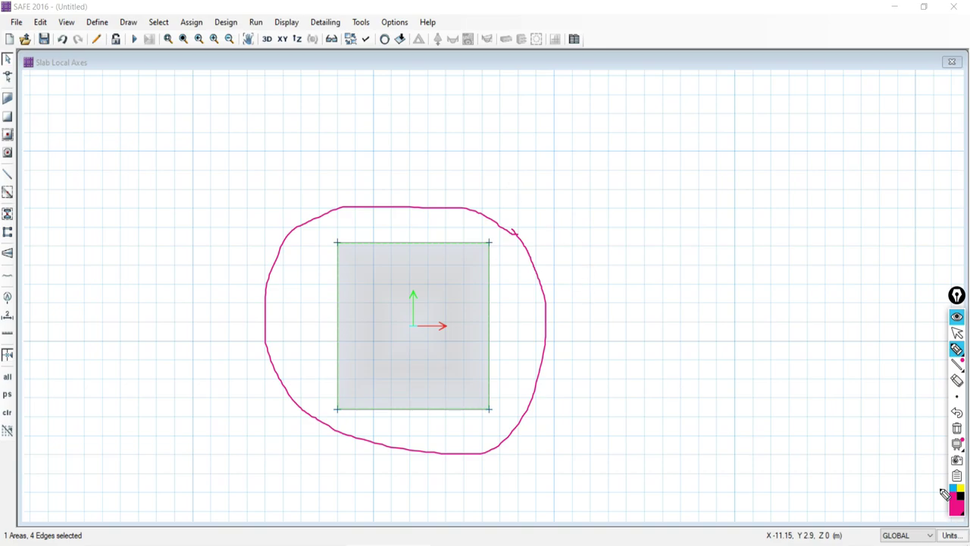
pyautogui.click(956, 428)
pyautogui.click(957, 333)
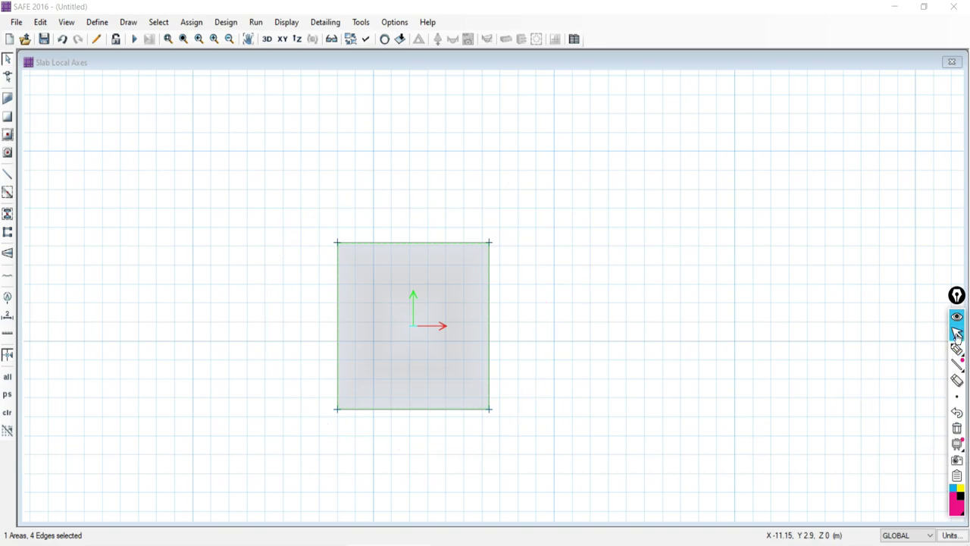
pyautogui.click(7, 414)
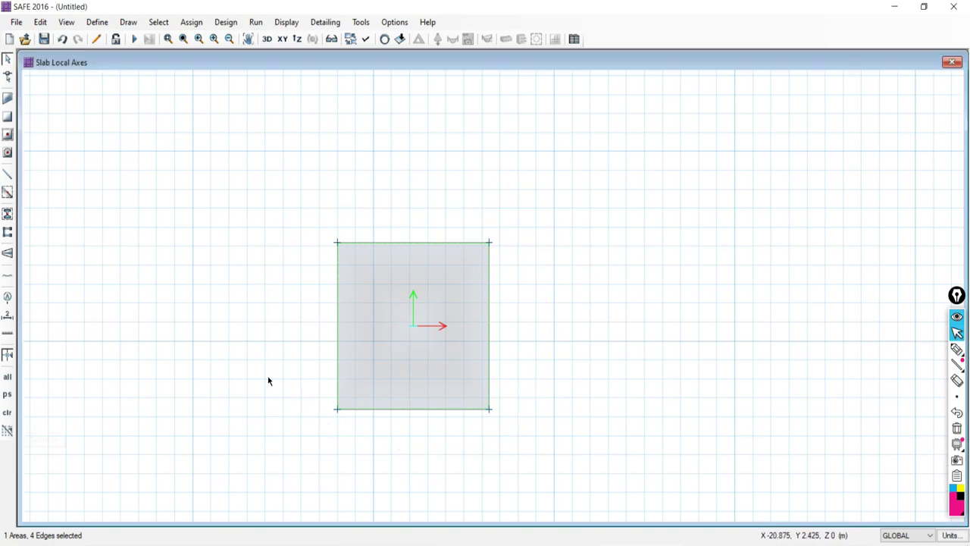
# Select the test slab and give its local axes an angle of 90 degrees.
pyautogui.click(373, 278)
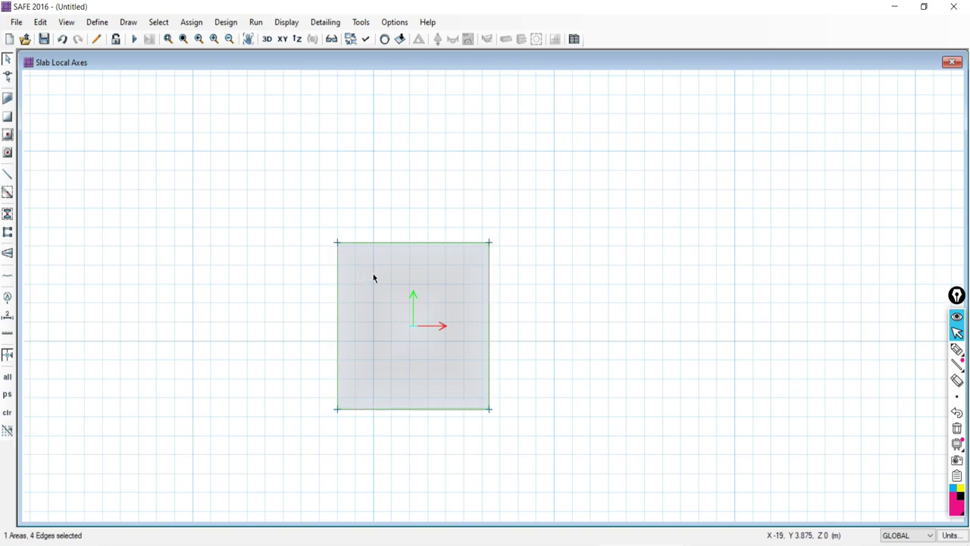
pyautogui.click(193, 24)
pyautogui.moveTo(230, 37)
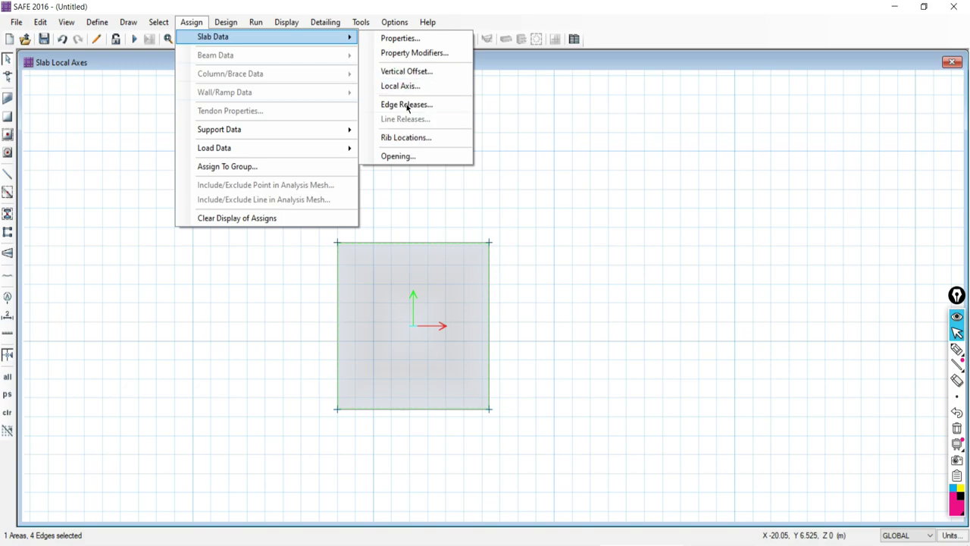
pyautogui.click(405, 287)
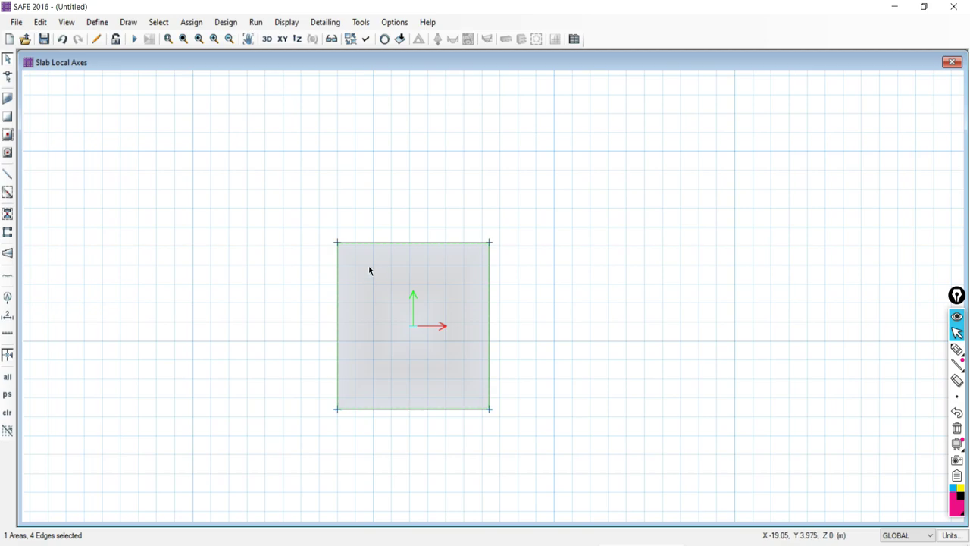
pyautogui.click(191, 23)
pyautogui.moveTo(284, 40)
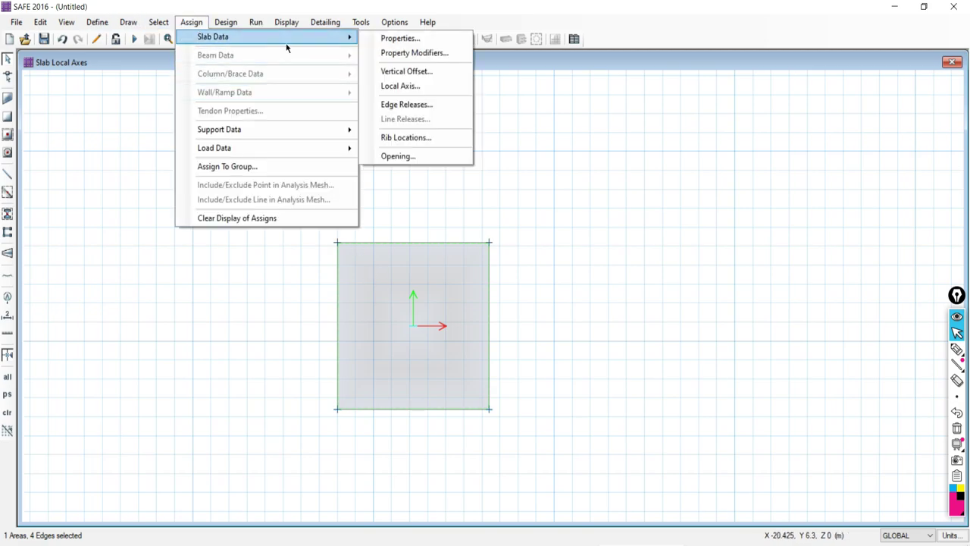
pyautogui.click(399, 86)
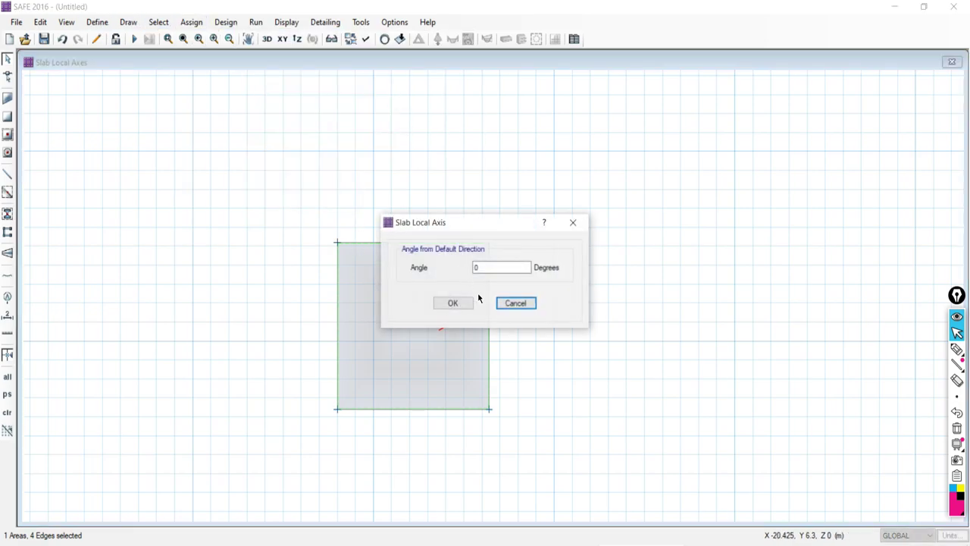
pyautogui.write('90')
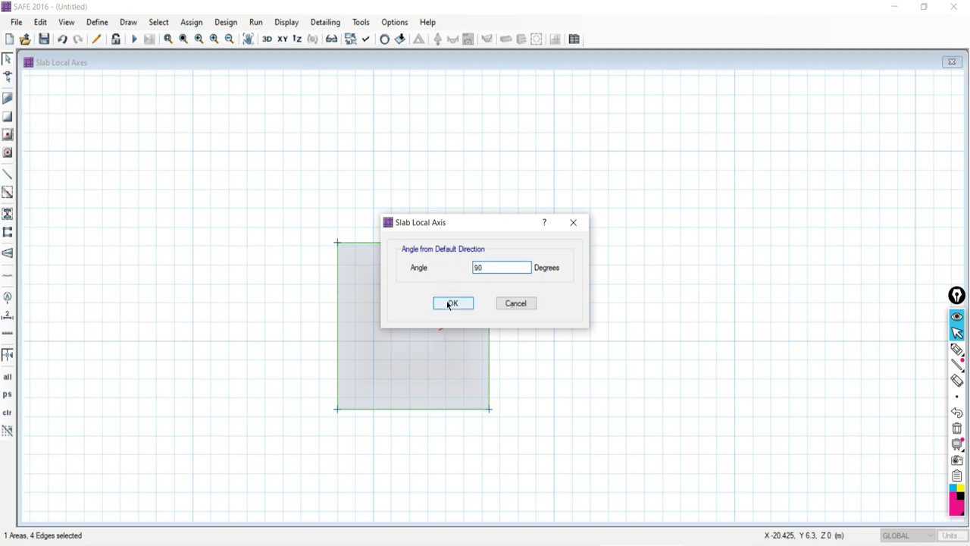
pyautogui.click(453, 303)
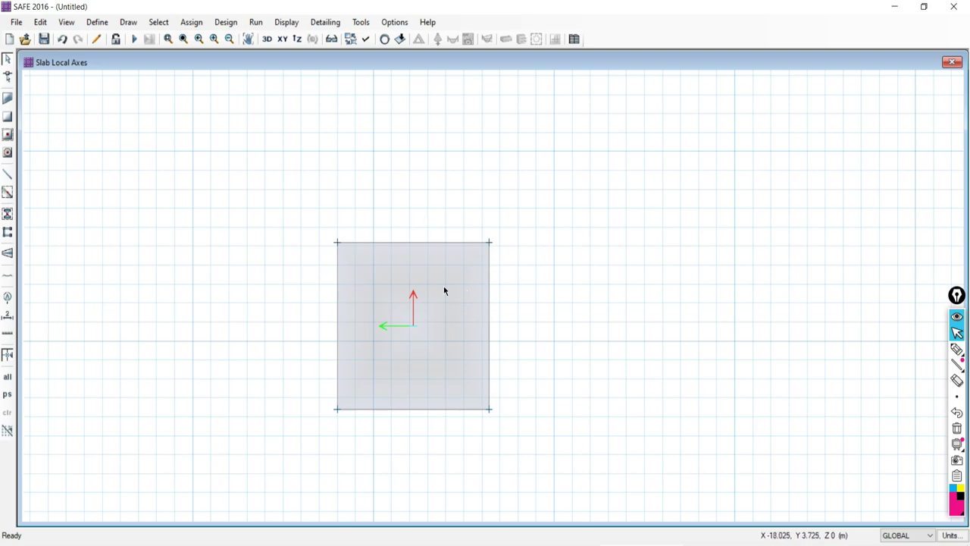
# Delete the small test slab beside the footing grid.
pyautogui.scroll(-5, 362, 281)
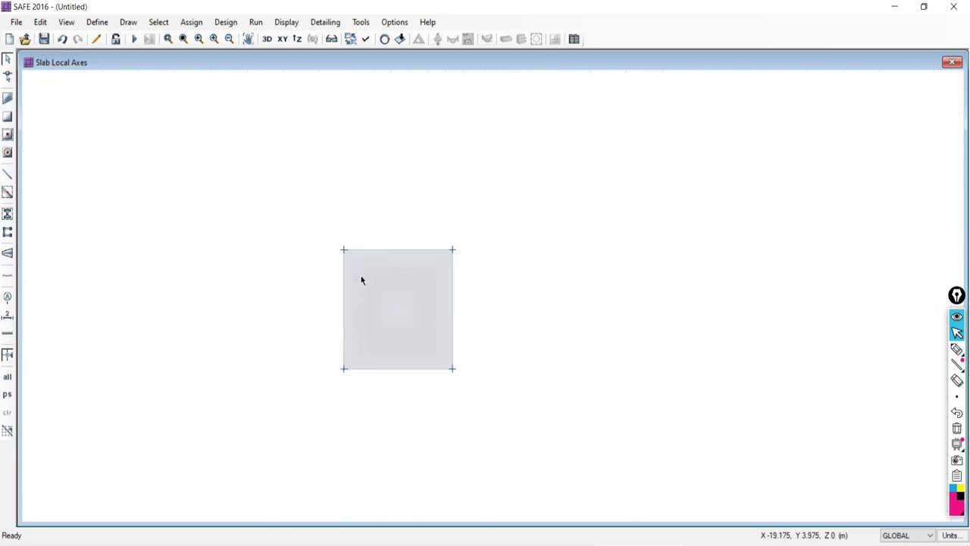
pyautogui.moveTo(446, 228); pyautogui.dragTo(307, 369)
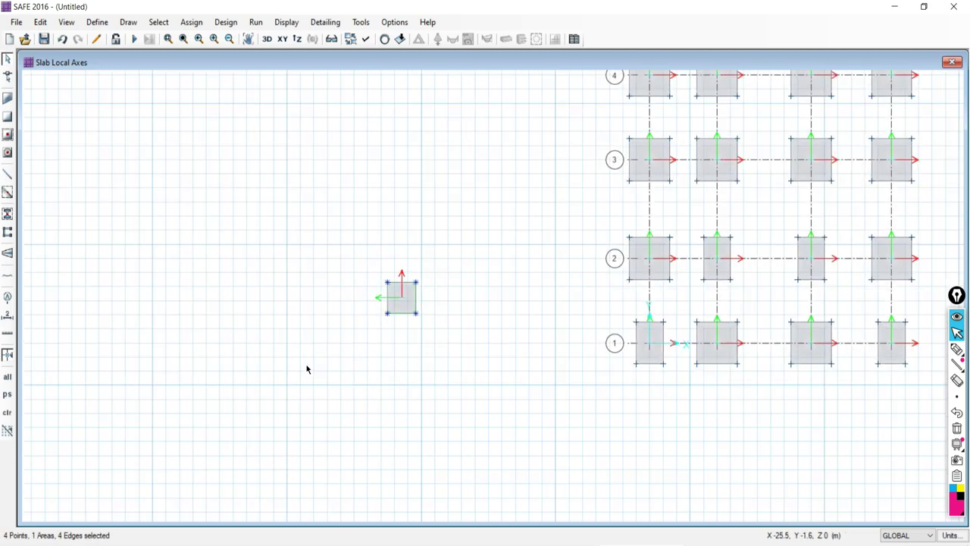
pyautogui.press('Delete')
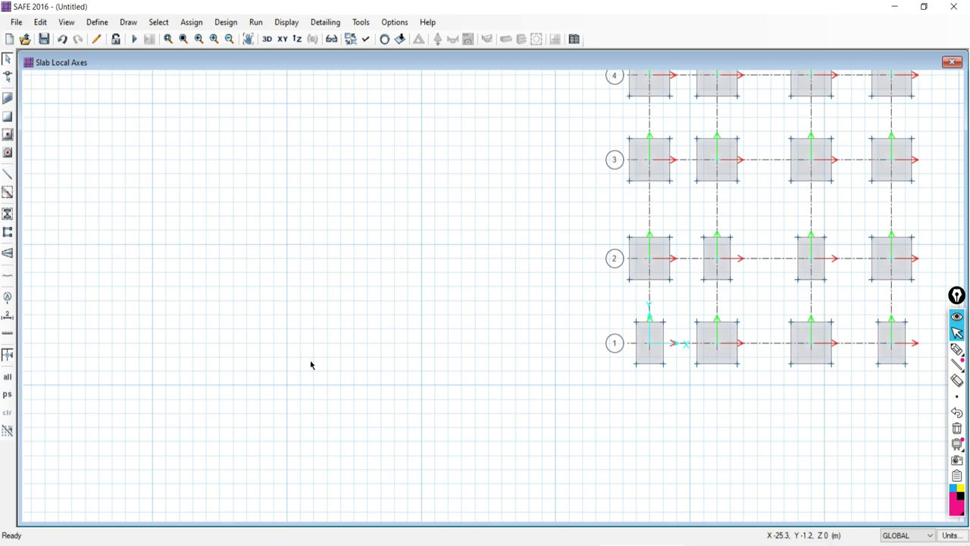
# Hide the slab local-axis arrows and centre the footing grid in view.
pyautogui.moveTo(573, 340); pyautogui.dragTo(255, 252, button='middle')
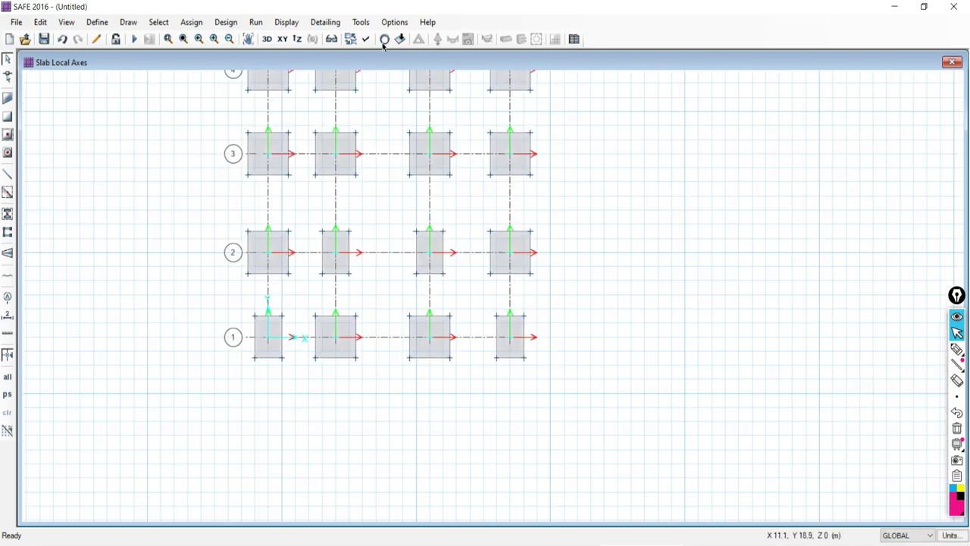
pyautogui.click(384, 41)
pyautogui.moveTo(310, 182); pyautogui.dragTo(392, 283, button='middle')
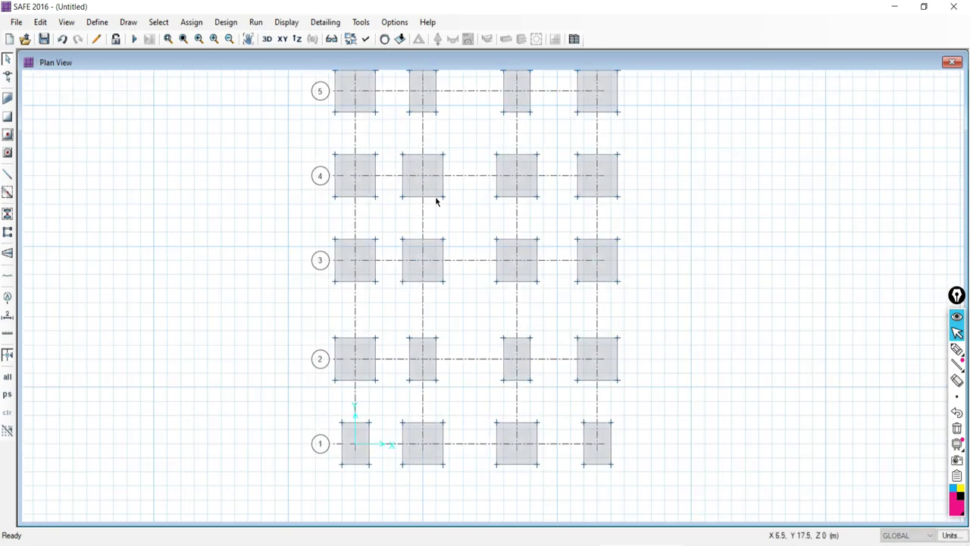
pyautogui.moveTo(412, 327); pyautogui.dragTo(374, 333, button='middle')
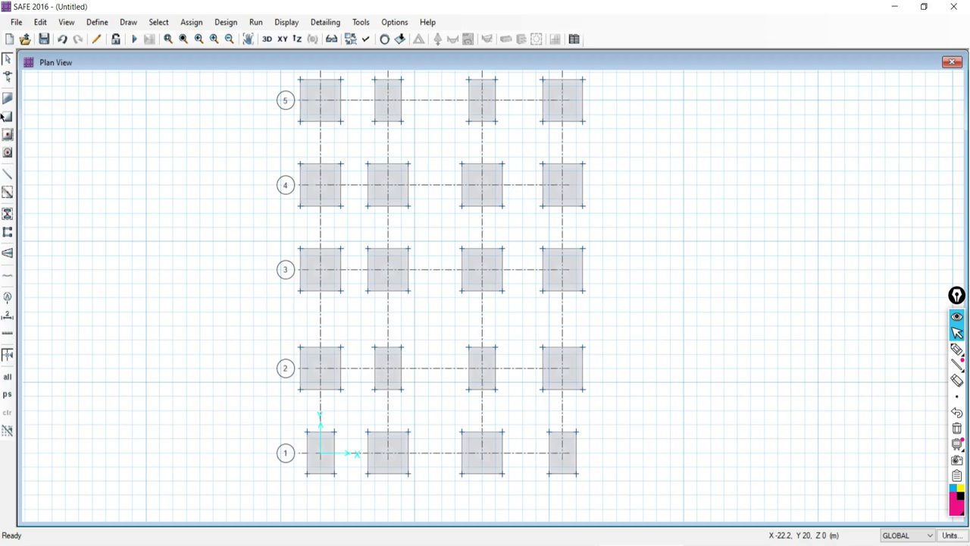
# Restart Draw Columns with rows 1 to 4 in view and pick CM450X450M20 as the column above.
pyautogui.click(9, 215)
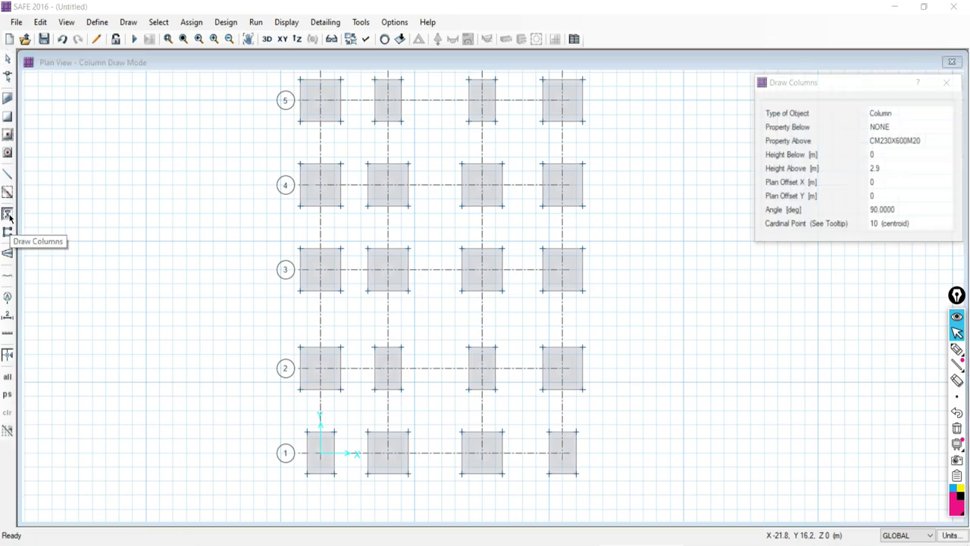
pyautogui.click(947, 82)
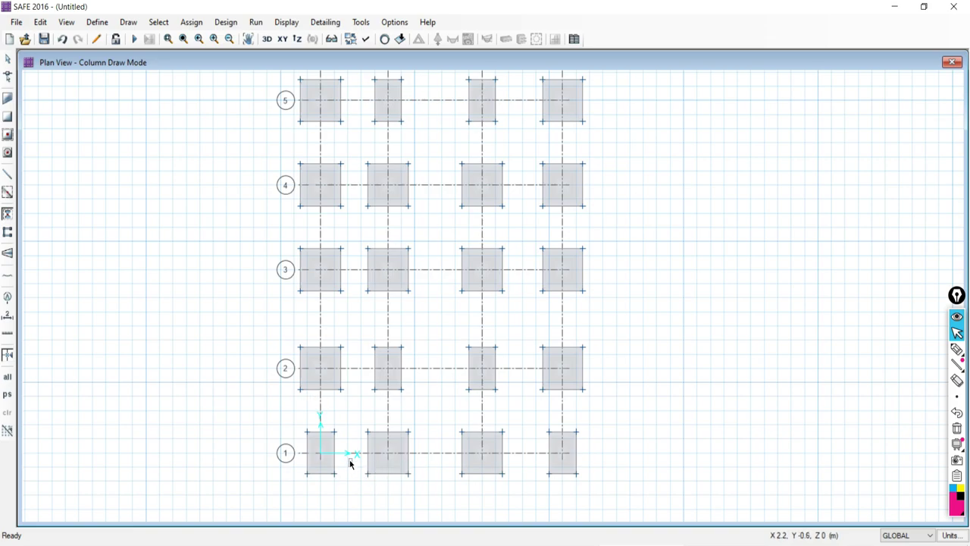
pyautogui.moveTo(351, 463); pyautogui.dragTo(404, 359, button='middle')
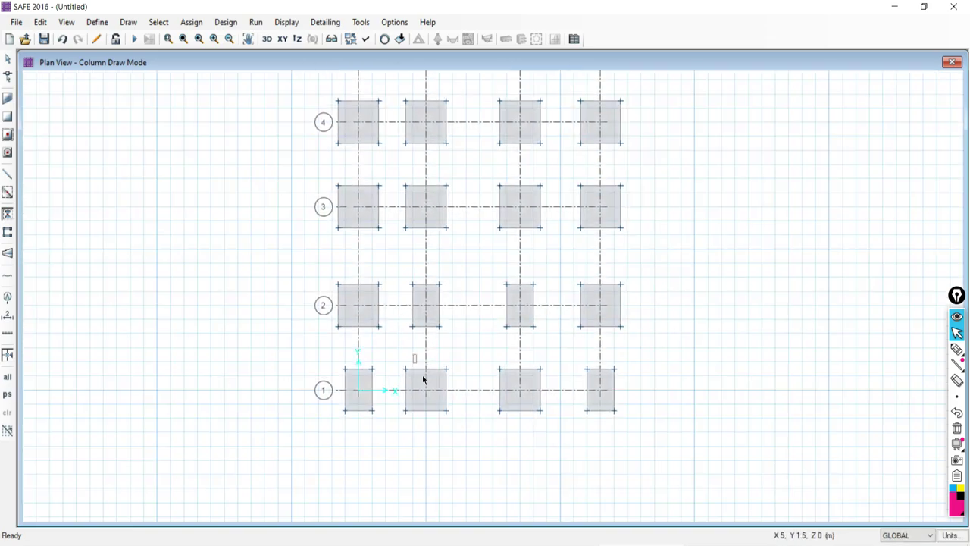
pyautogui.click(7, 215)
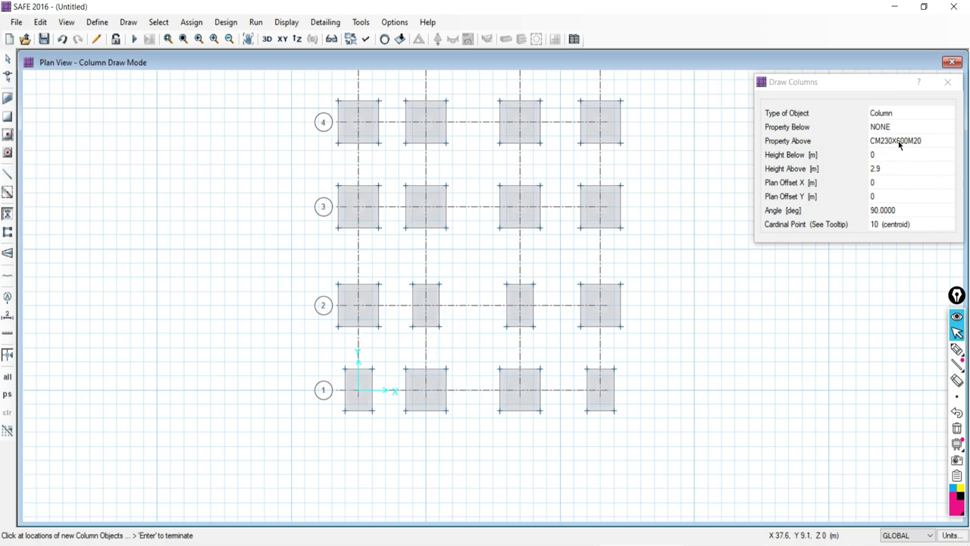
pyautogui.click(877, 141)
pyautogui.click(880, 144)
pyautogui.click(894, 163)
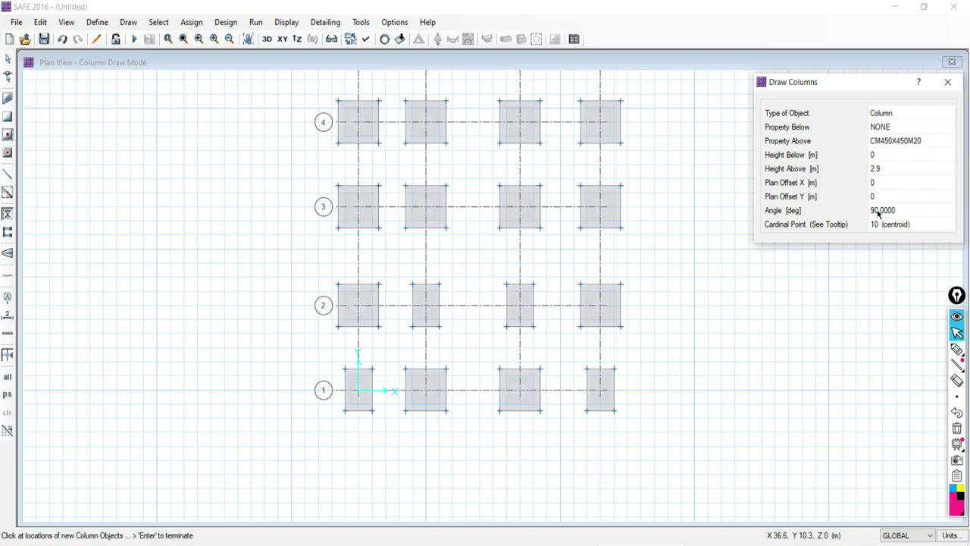
pyautogui.scroll(2, 432, 390)
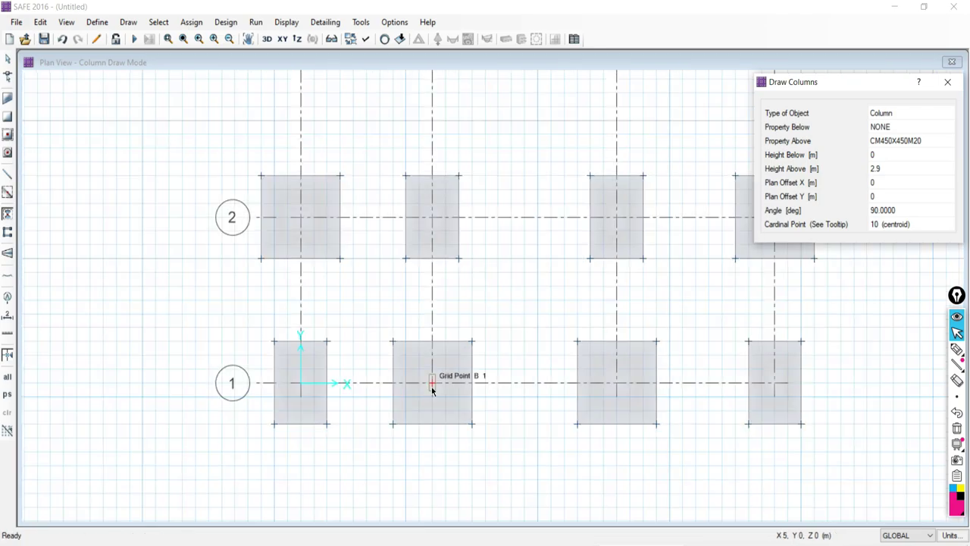
# Place CM450X450M20 columns at B1 and C1, checking them briefly in 3D.
pyautogui.scroll(1, 432, 385)
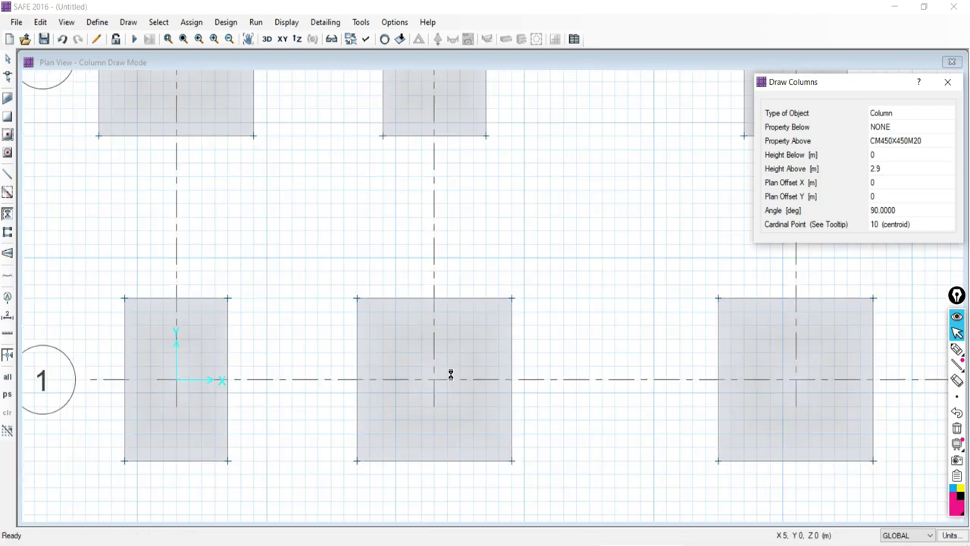
pyautogui.click(434, 385)
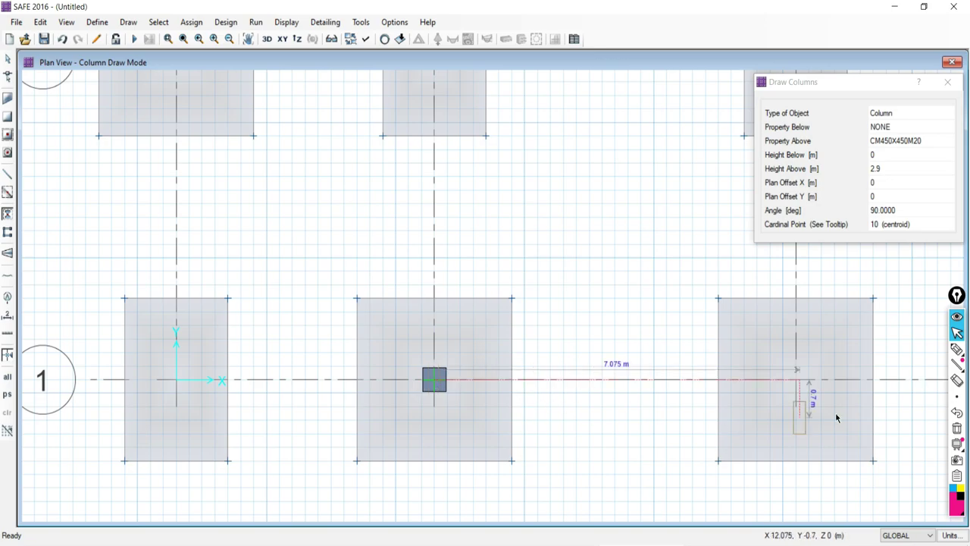
pyautogui.click(795, 381)
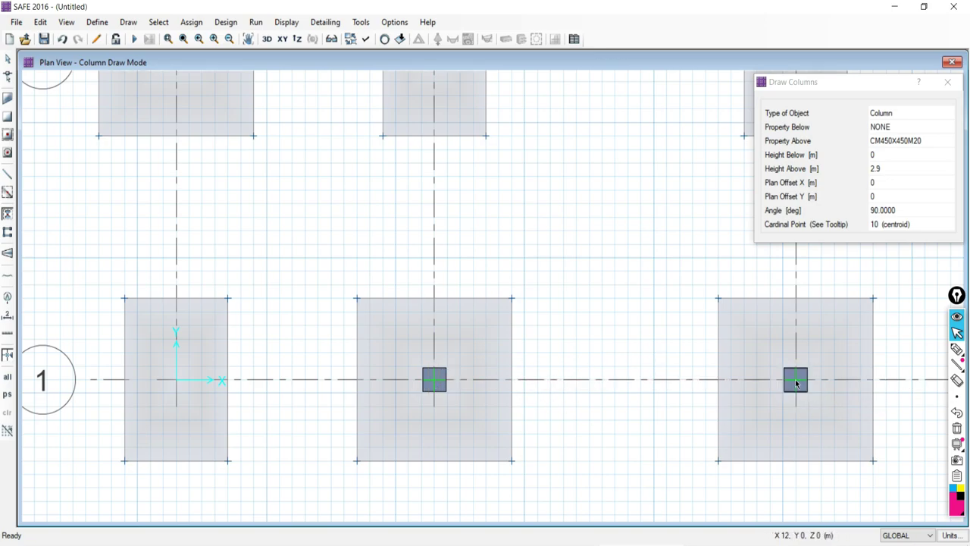
pyautogui.click(266, 39)
pyautogui.scroll(3, 665, 342)
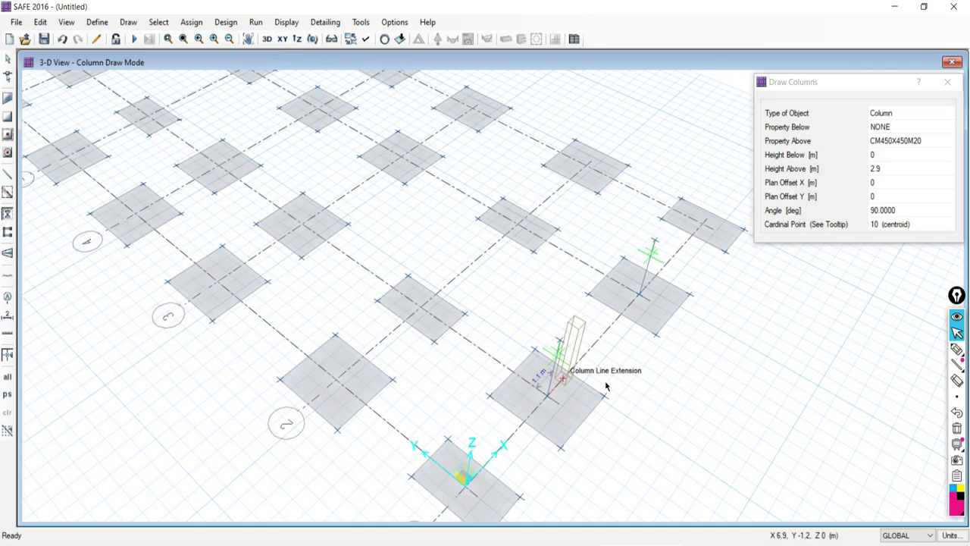
pyautogui.click(282, 39)
pyautogui.scroll(3, 505, 443)
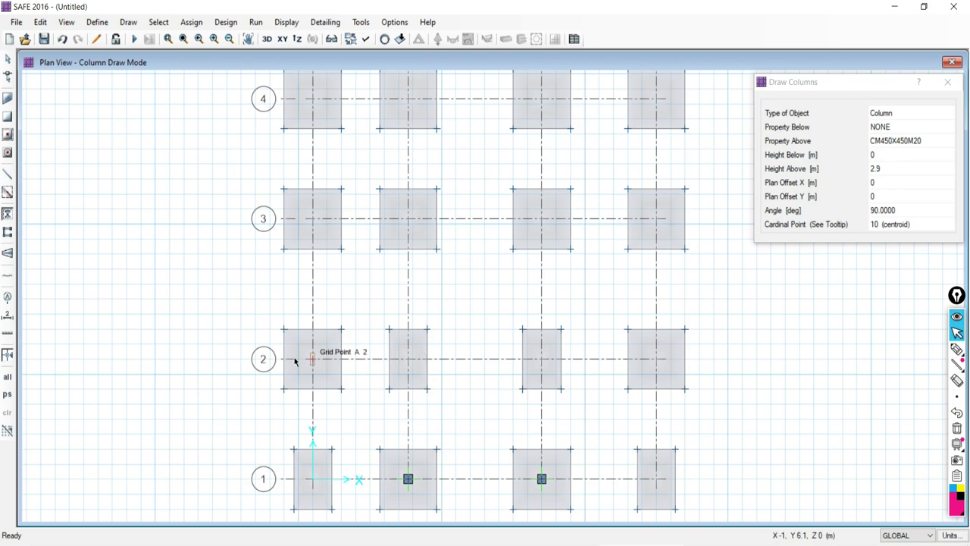
# Add 450x450 columns at grid points A2, D2, D3, A3 and B3.
pyautogui.click(312, 360)
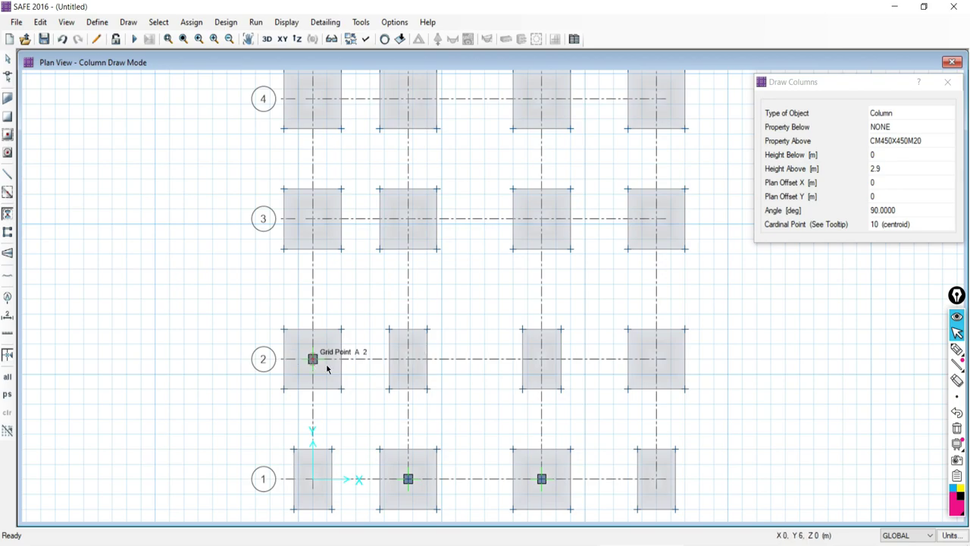
pyautogui.click(657, 356)
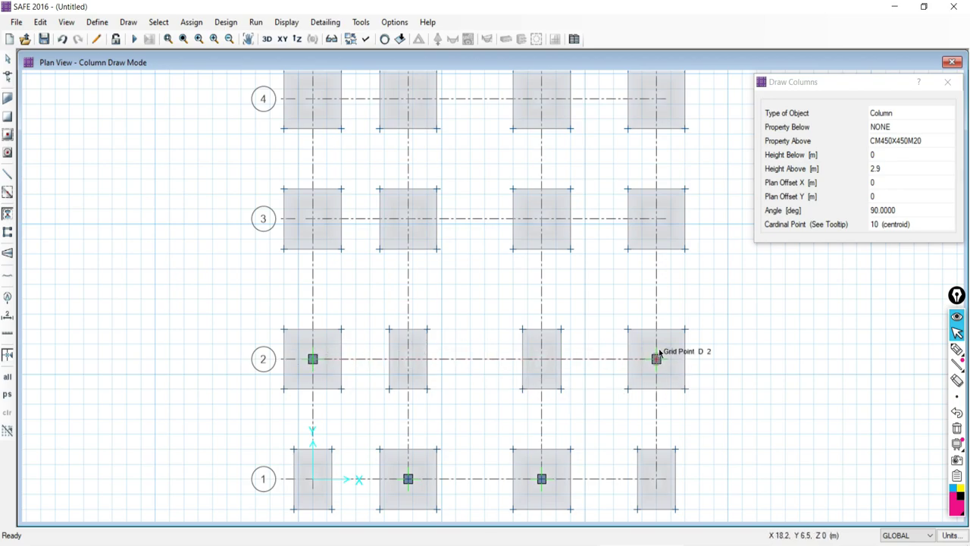
pyautogui.click(657, 219)
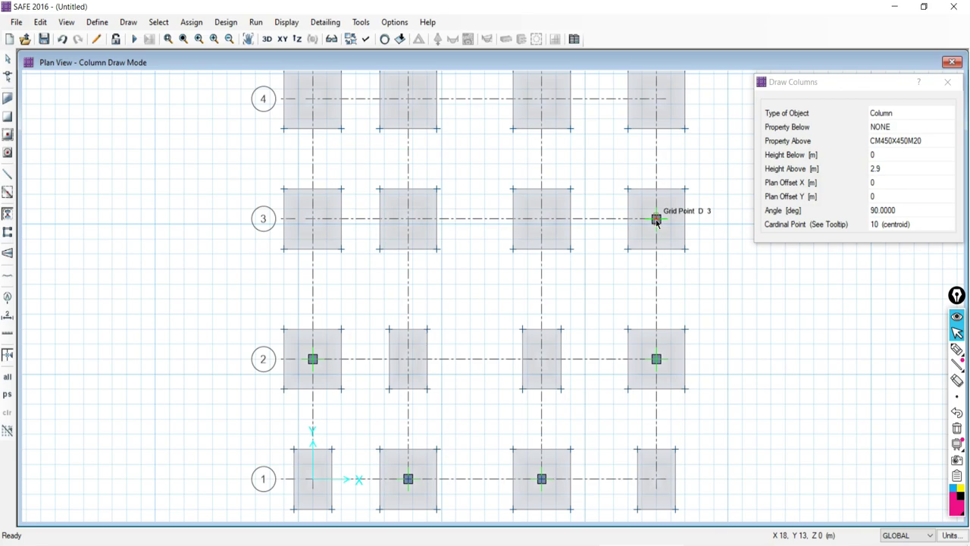
pyautogui.click(313, 219)
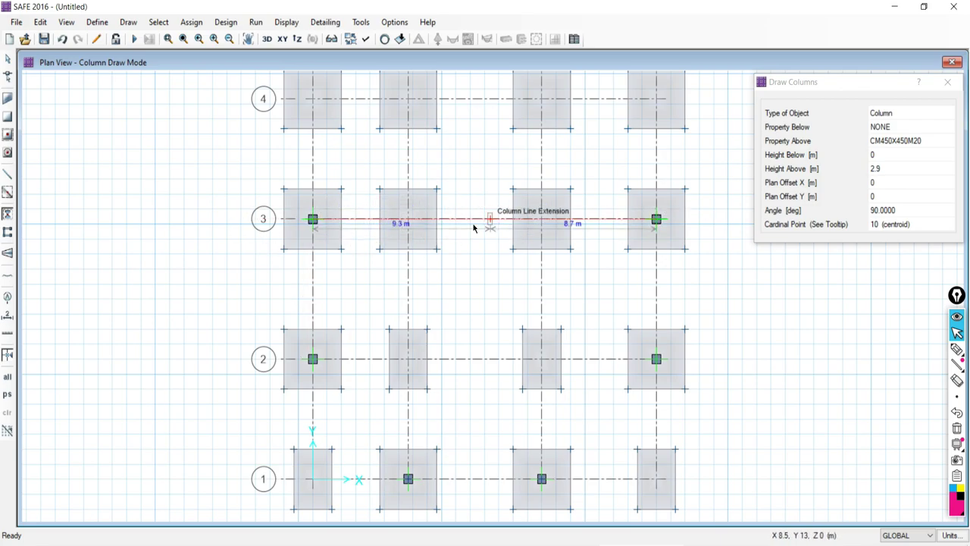
pyautogui.click(408, 219)
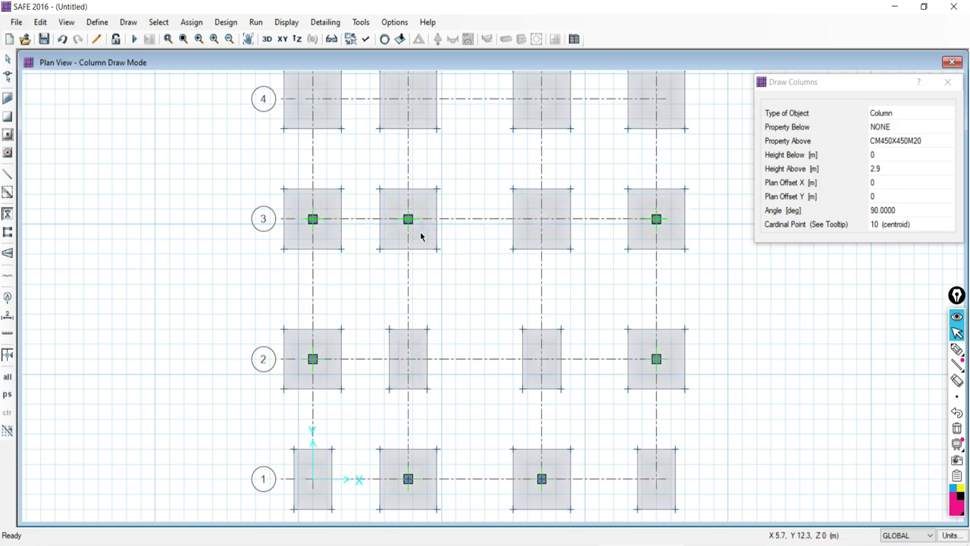
pyautogui.scroll(3, 560, 218)
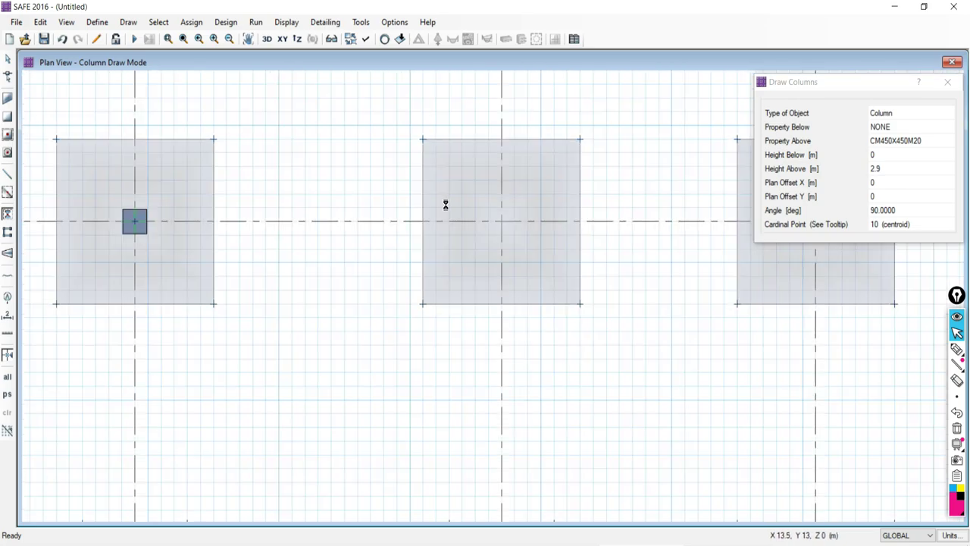
# Place columns on the middle row 3 footing, the left row 4 footing and B4.
pyautogui.moveTo(452, 184); pyautogui.dragTo(555, 257)
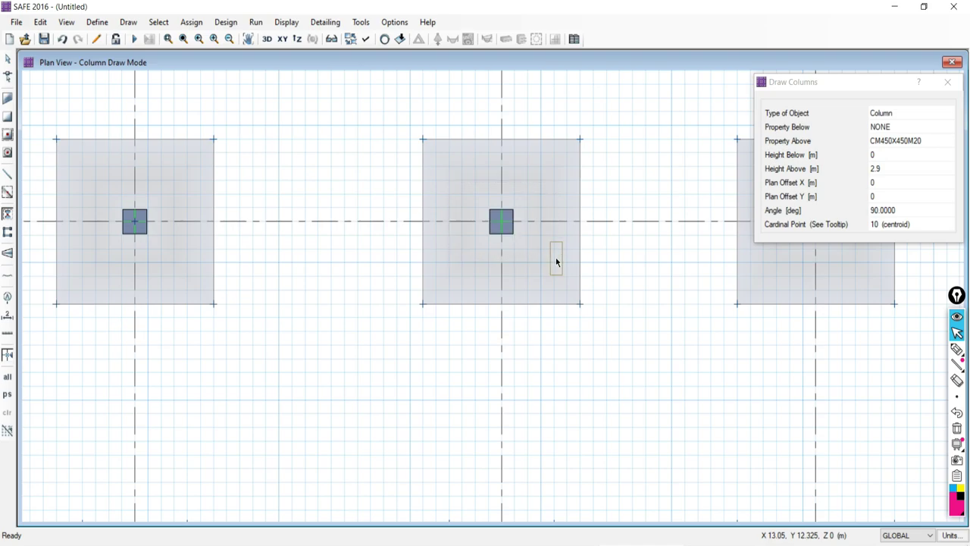
pyautogui.moveTo(682, 292); pyautogui.dragTo(396, 273, button='middle')
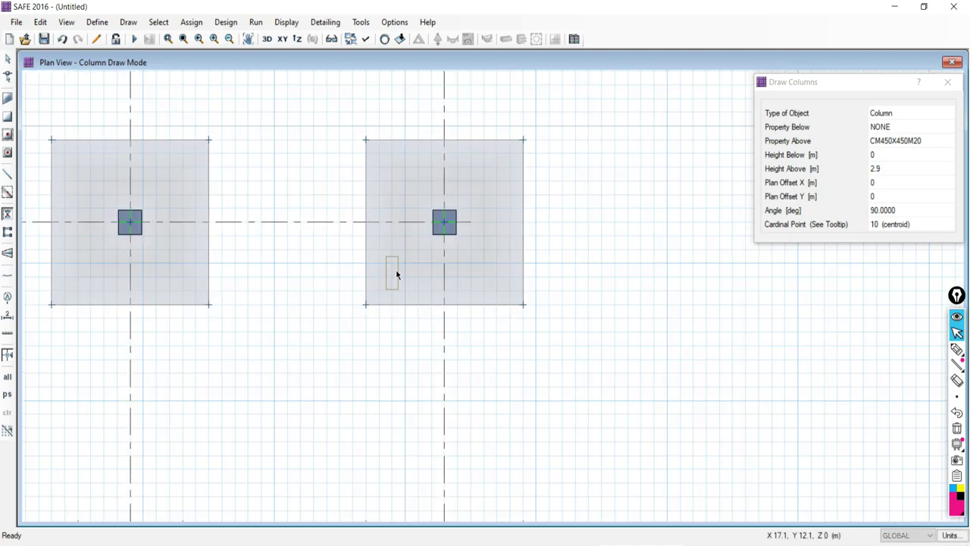
pyautogui.scroll(-3, 416, 191)
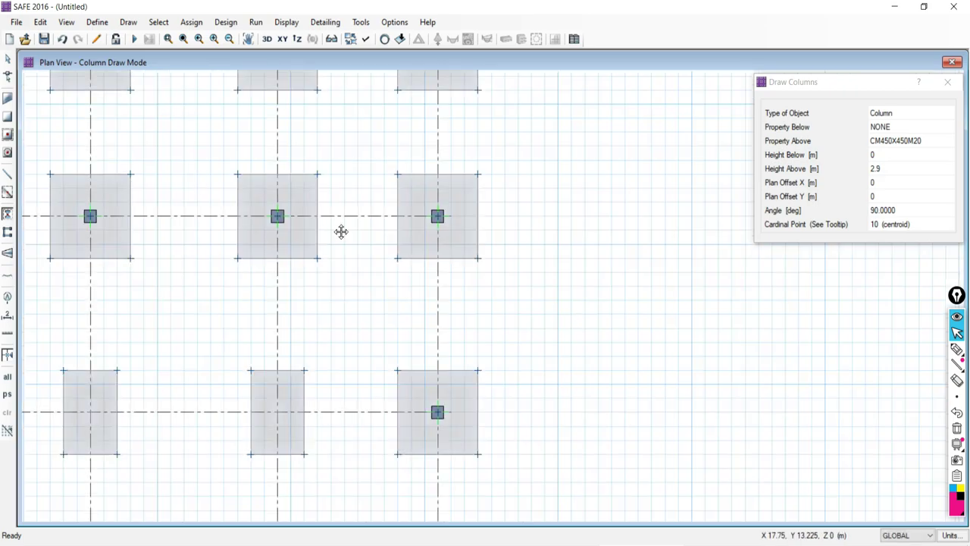
pyautogui.moveTo(201, 186); pyautogui.dragTo(649, 397, button='middle')
pyautogui.moveTo(381, 232); pyautogui.dragTo(429, 282)
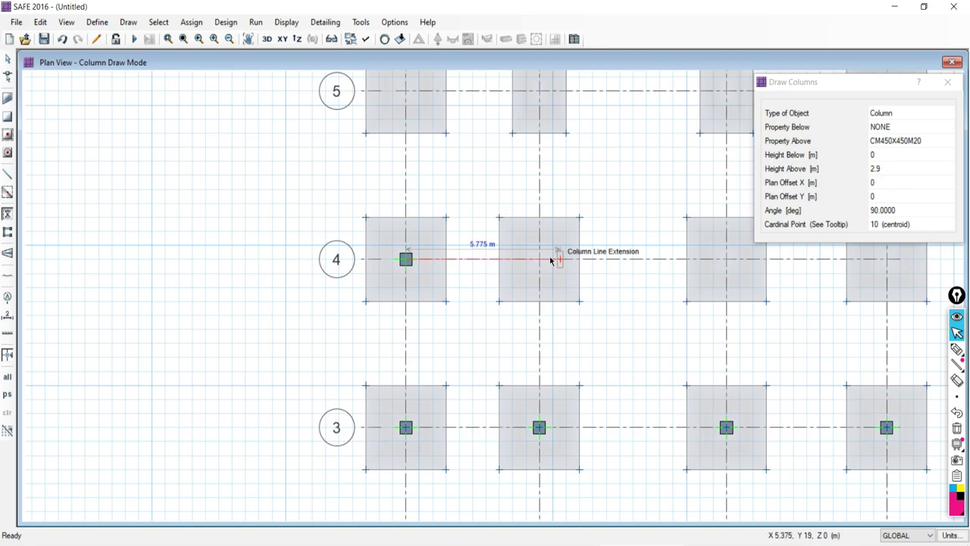
pyautogui.scroll(2, 598, 278)
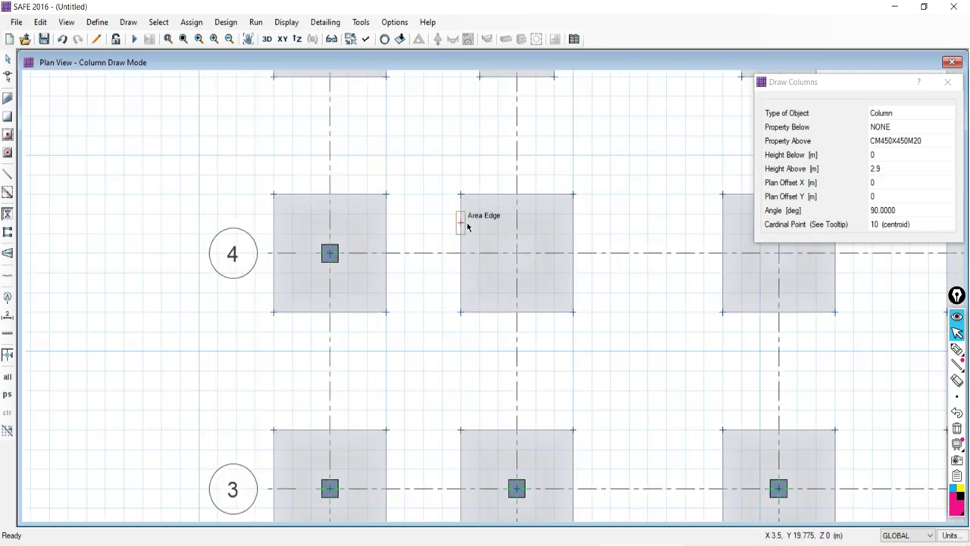
pyautogui.moveTo(473, 225); pyautogui.dragTo(478, 220)
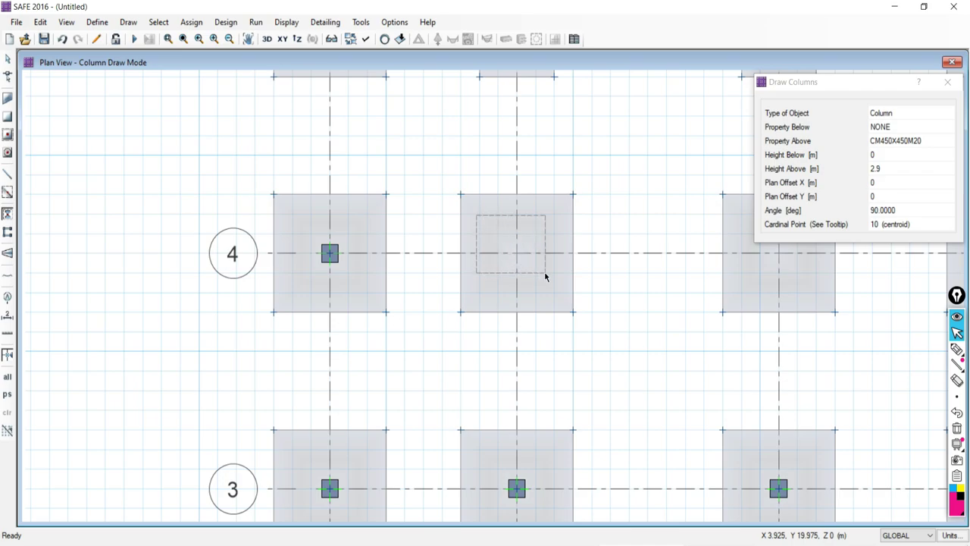
pyautogui.moveTo(545, 273); pyautogui.dragTo(553, 282)
pyautogui.moveTo(553, 285); pyautogui.dragTo(553, 284)
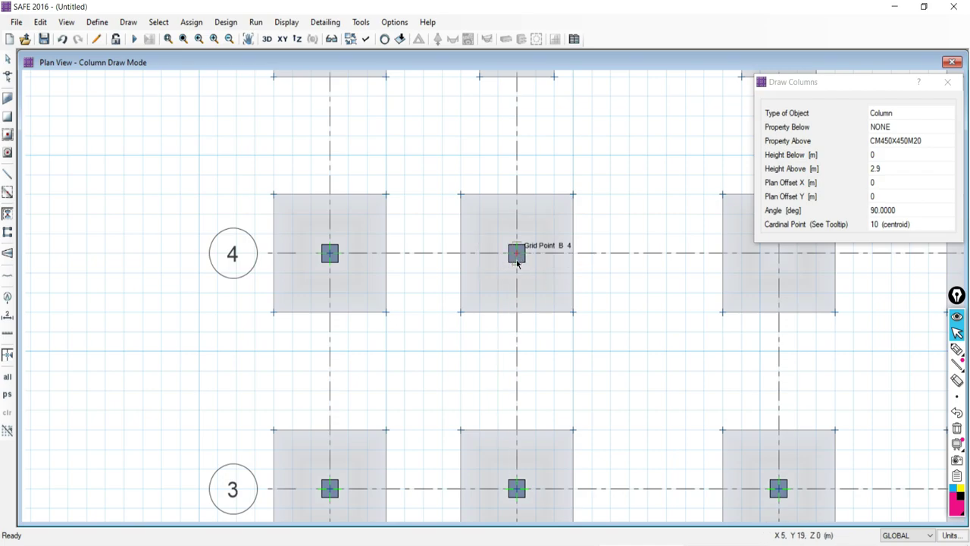
# Add 450x450 columns at grid points C4, D4, A5, D5, B6 and C6.
pyautogui.moveTo(682, 318); pyautogui.dragTo(245, 351, button='middle')
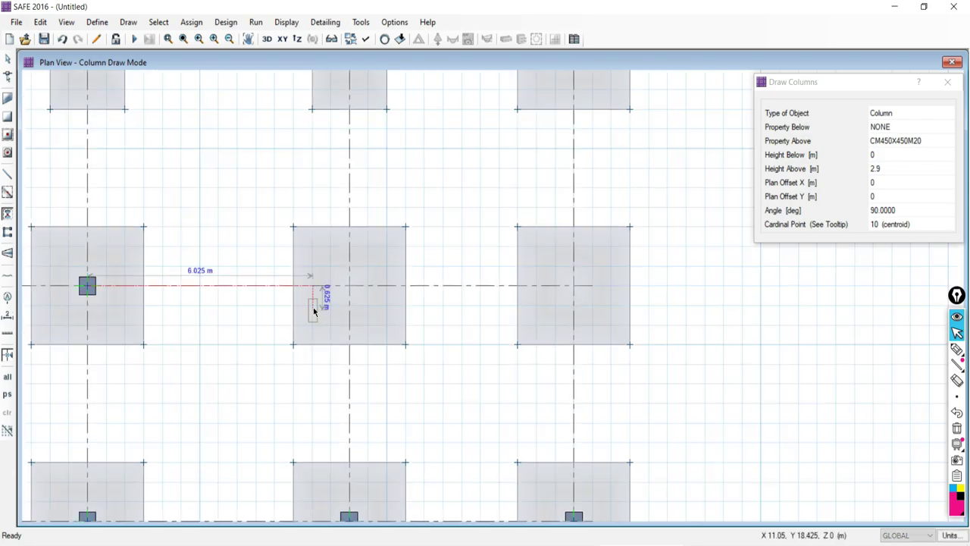
pyautogui.click(350, 288)
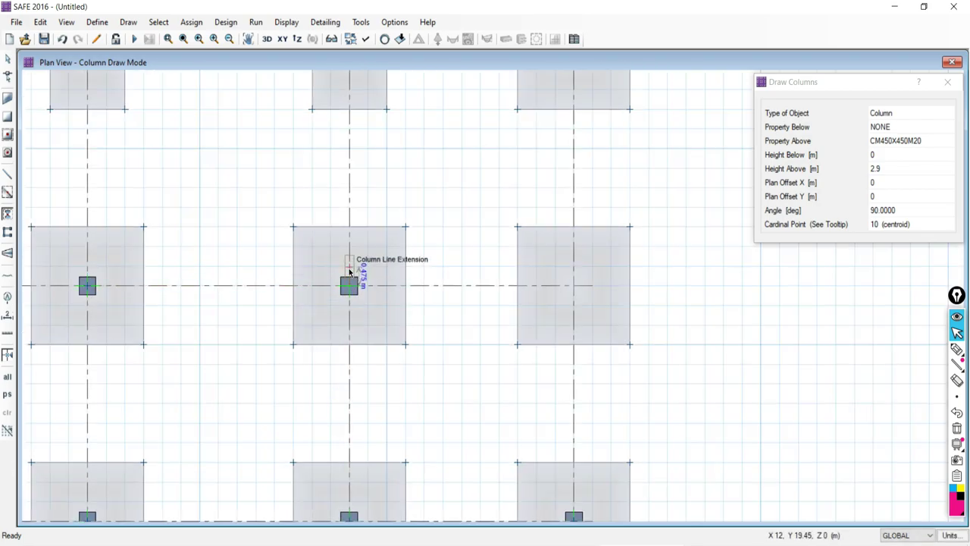
pyautogui.click(573, 288)
pyautogui.scroll(-2, 477, 268)
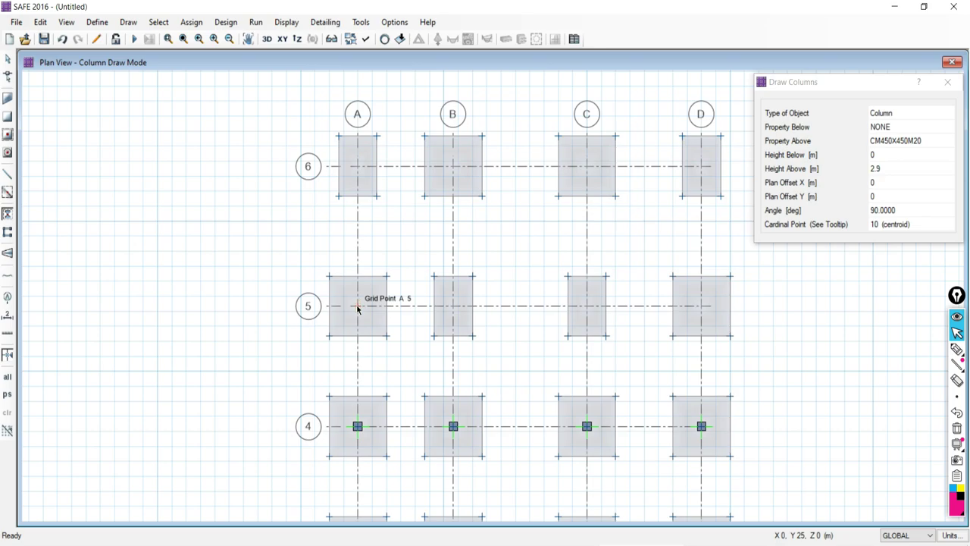
pyautogui.click(358, 307)
pyautogui.click(701, 306)
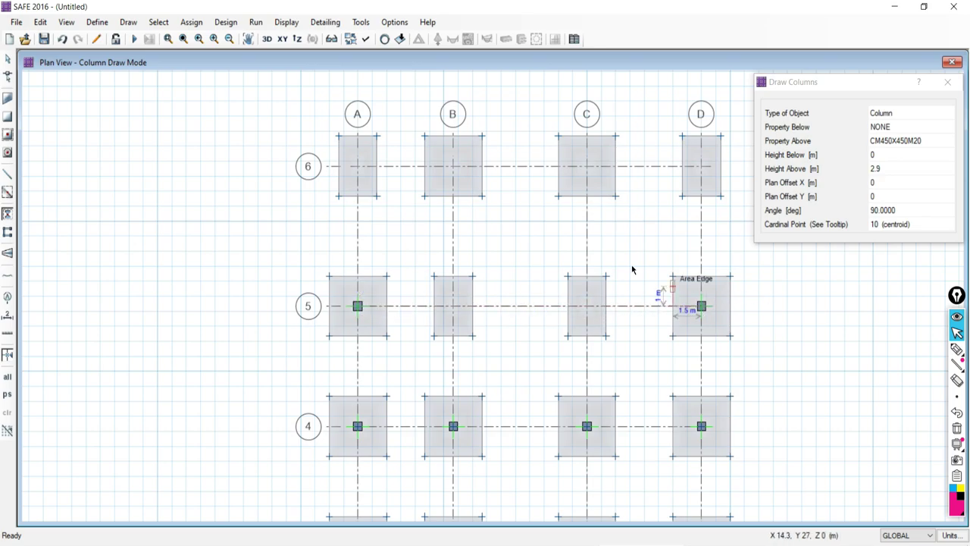
pyautogui.click(453, 166)
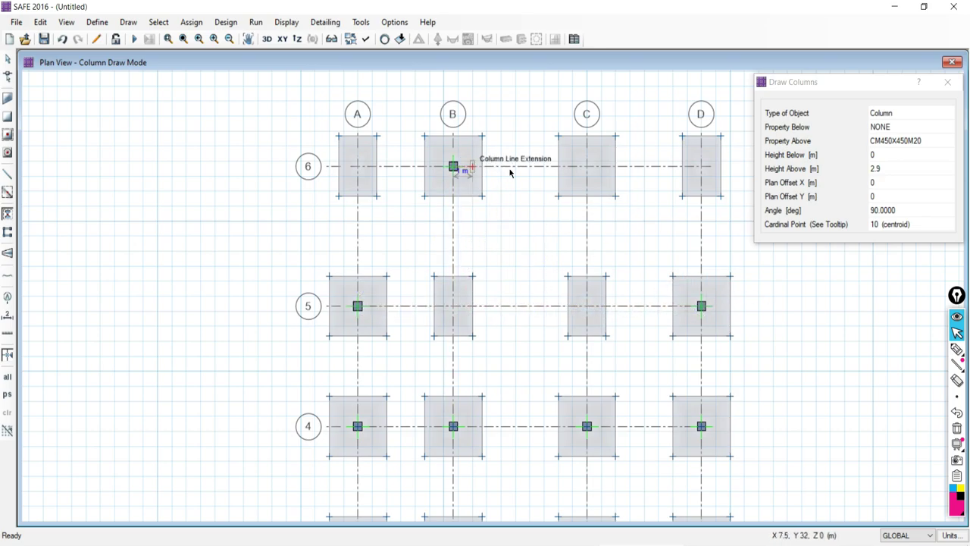
pyautogui.click(586, 166)
# Inspect the placed columns in the 3D view, then return to Plan View.
pyautogui.scroll(-1, 524, 260)
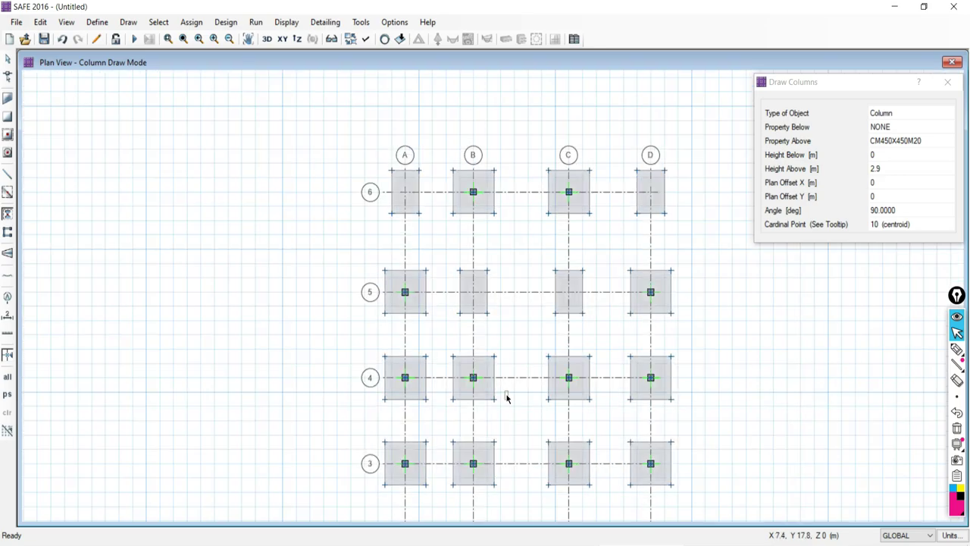
pyautogui.scroll(-1, 507, 397)
pyautogui.moveTo(522, 341); pyautogui.dragTo(422, 136, button='middle')
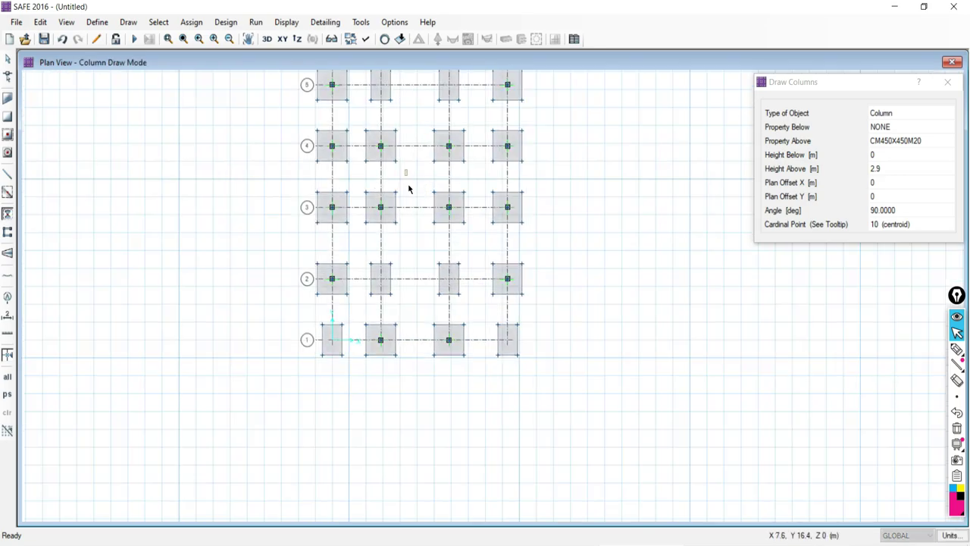
pyautogui.click(267, 39)
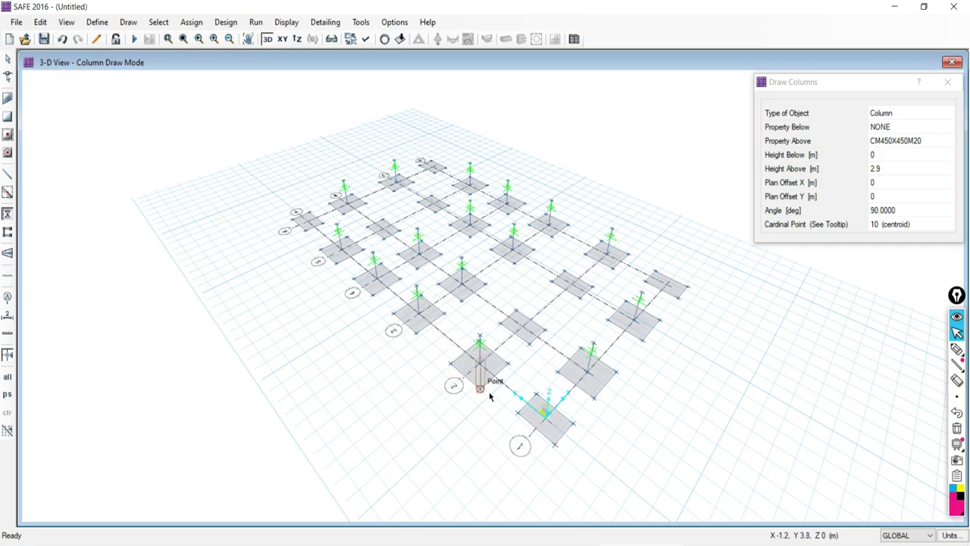
pyautogui.scroll(2, 480, 346)
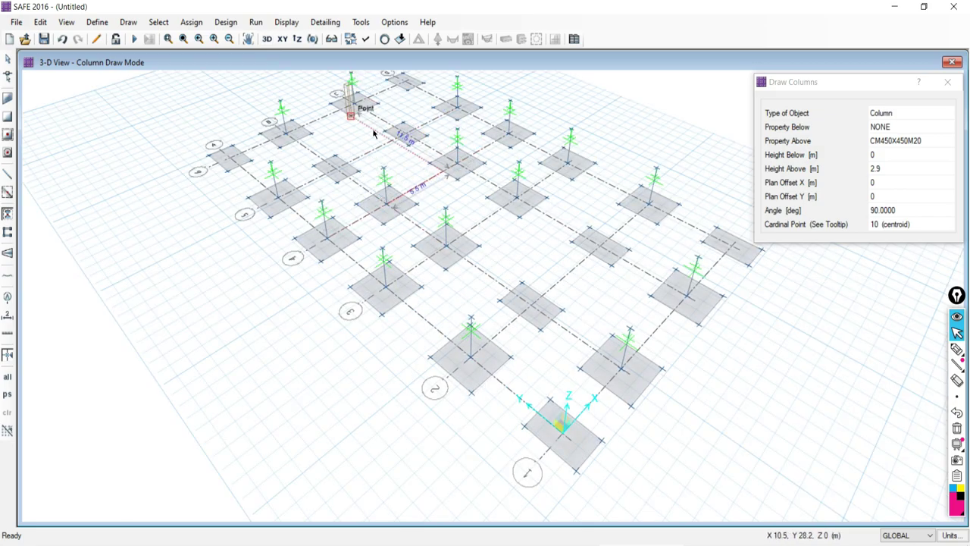
pyautogui.keyDown('shift'); pyautogui.moveTo(444, 180); pyautogui.dragTo(426, 244, button='middle'); pyautogui.keyUp('shift')
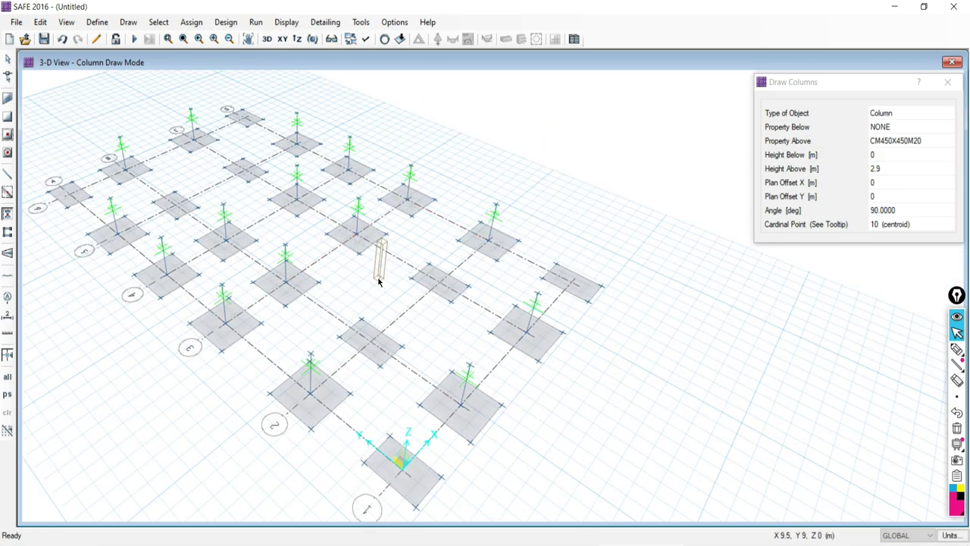
pyautogui.click(284, 39)
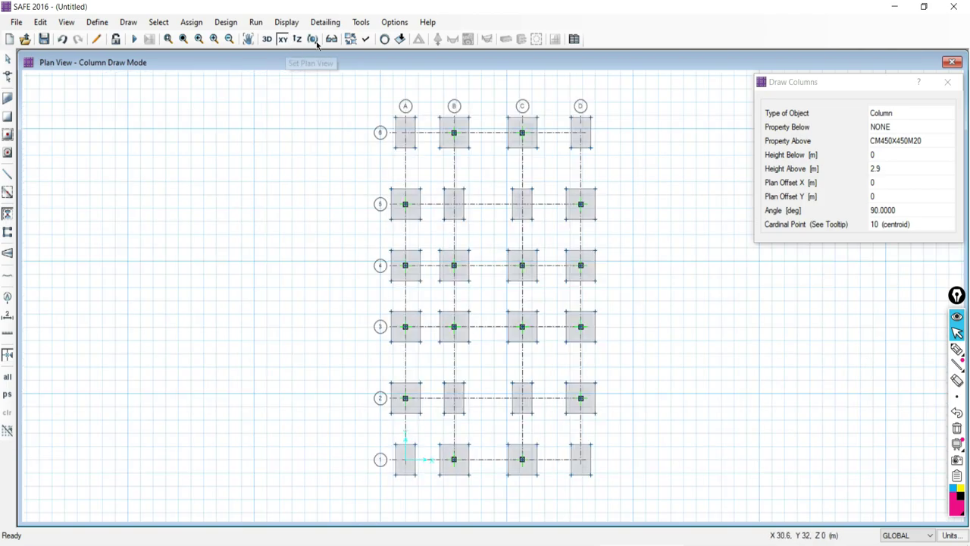
# Switch the column section to CM230X600M20 and place columns at D1 and A1.
pyautogui.click(887, 142)
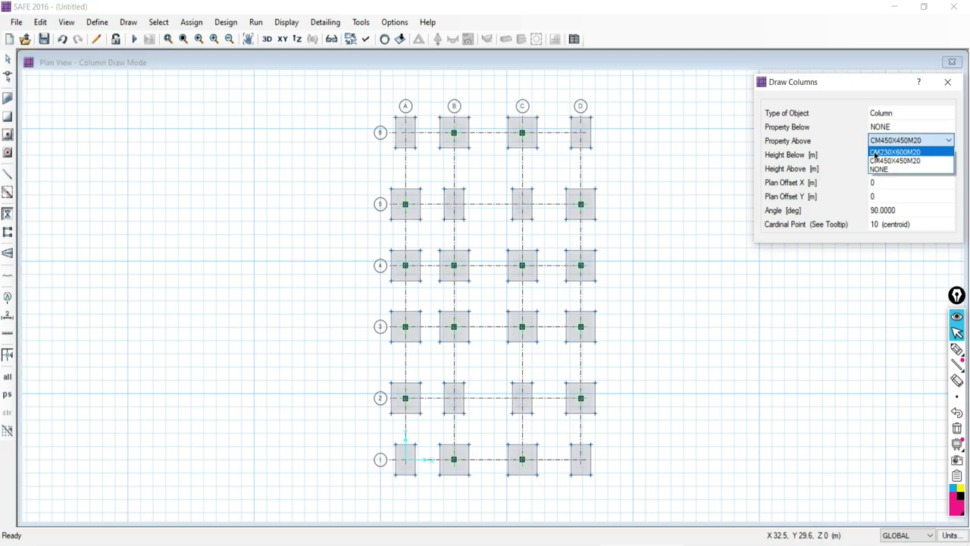
pyautogui.click(875, 152)
pyautogui.scroll(3, 583, 463)
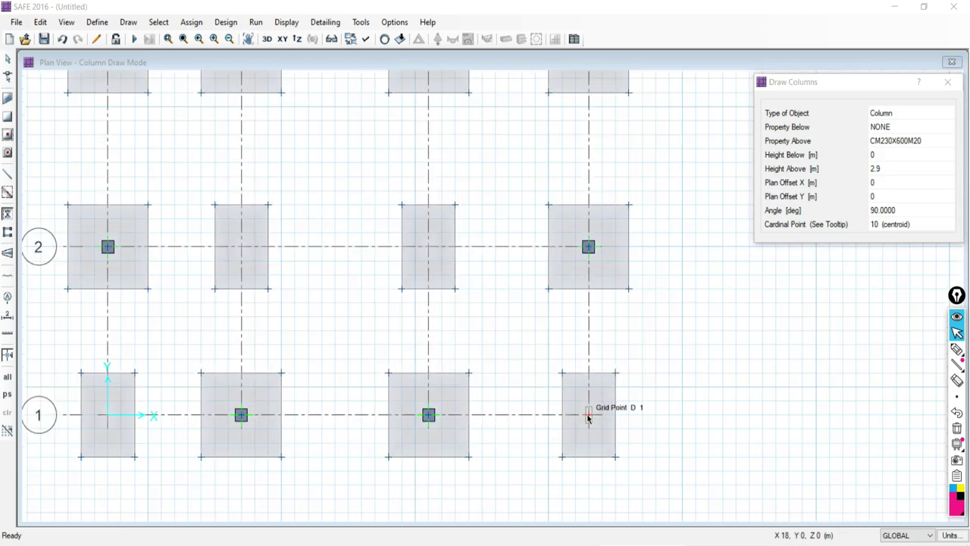
pyautogui.click(589, 419)
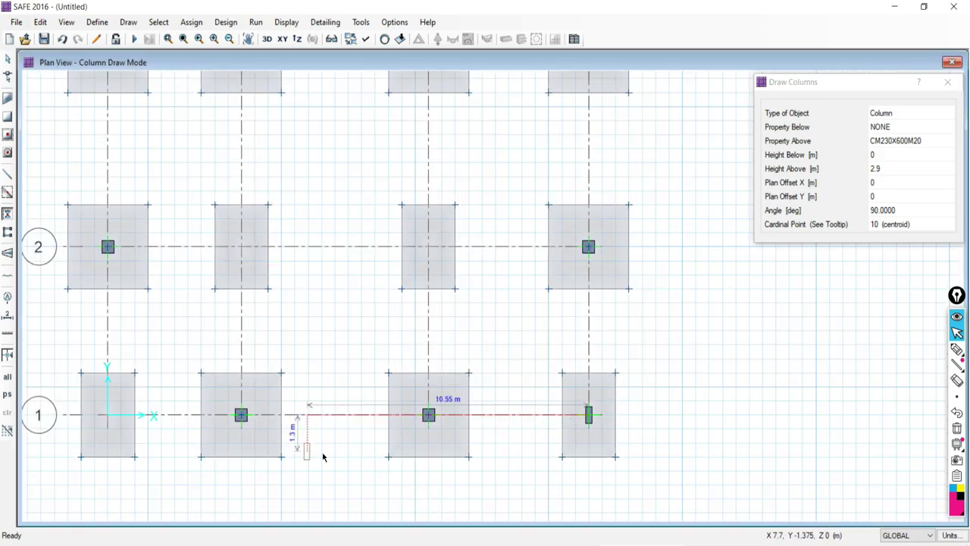
pyautogui.moveTo(325, 454); pyautogui.dragTo(635, 418, button='middle')
pyautogui.scroll(3, 416, 383)
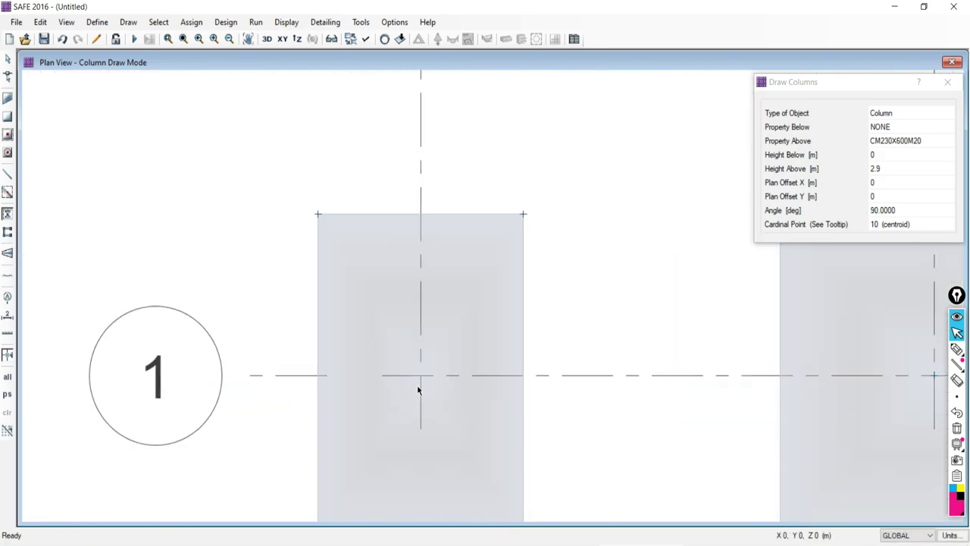
pyautogui.click(421, 379)
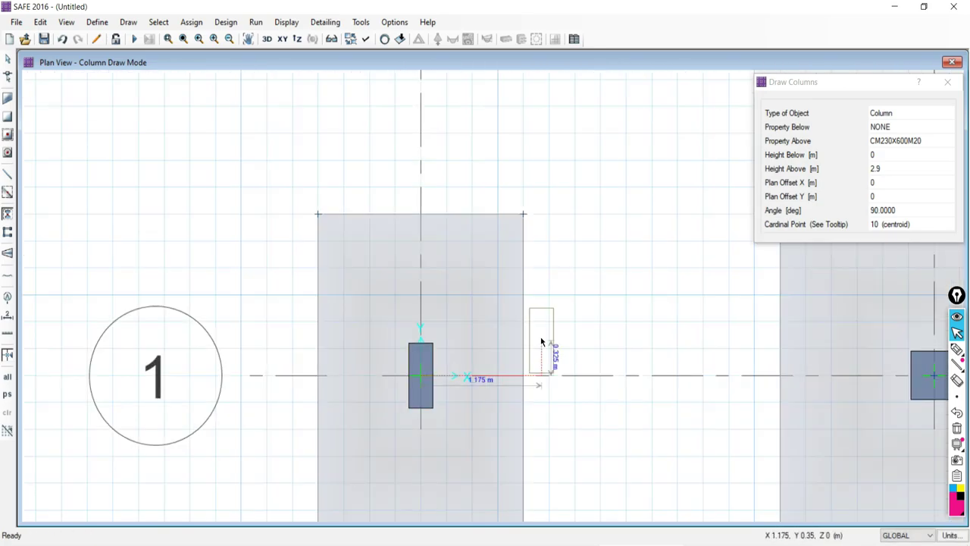
# Place 230x600 columns at grid points B2, C2, B5 and C5.
pyautogui.scroll(-3, 569, 303)
pyautogui.scroll(3, 551, 432)
pyautogui.moveTo(551, 431); pyautogui.dragTo(227, 395, button='middle')
pyautogui.click(359, 347)
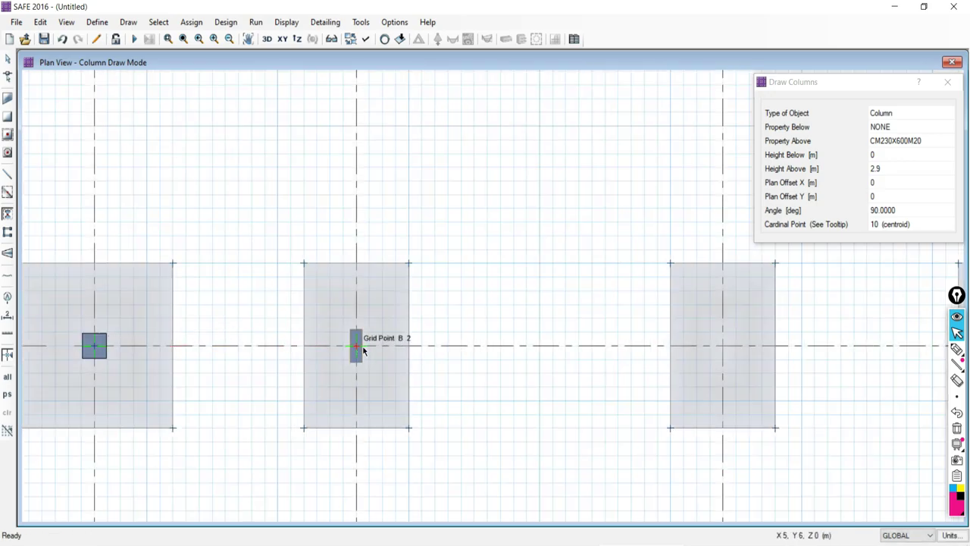
pyautogui.click(724, 348)
pyautogui.scroll(-3, 578, 340)
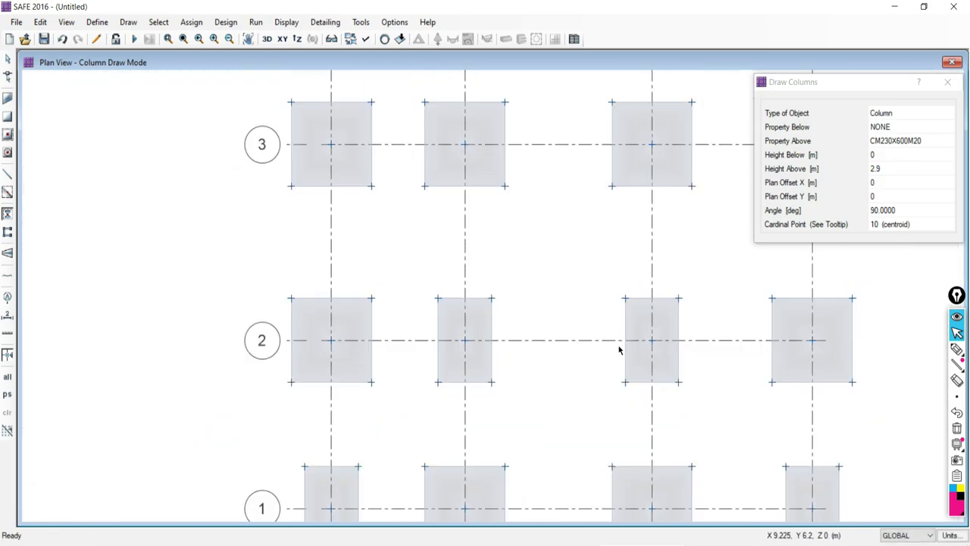
pyautogui.moveTo(559, 257); pyautogui.dragTo(493, 479, button='middle')
pyautogui.click(402, 377)
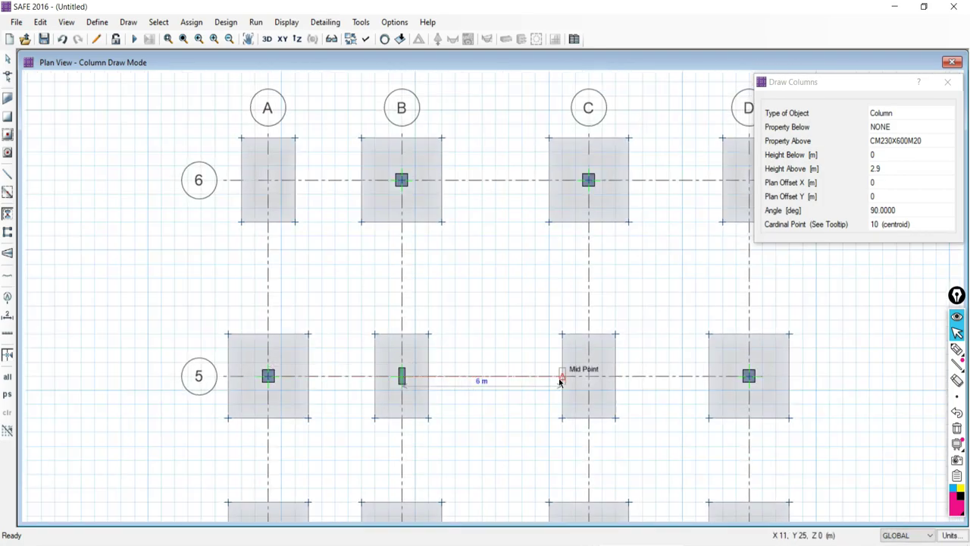
pyautogui.click(589, 376)
# Place 230x600 columns at D6 and A6, then view the whole model in 3D.
pyautogui.moveTo(601, 265); pyautogui.dragTo(615, 431, button='middle')
pyautogui.click(474, 289)
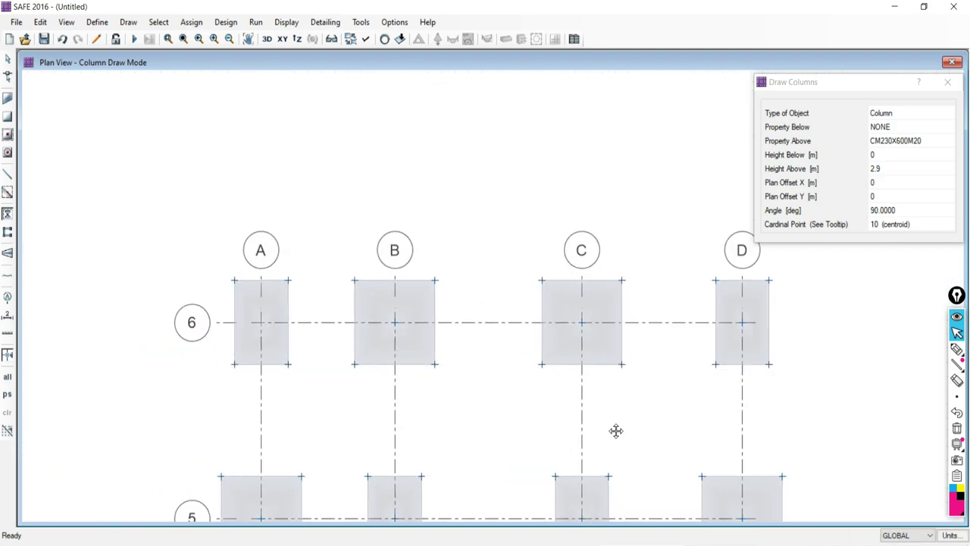
pyautogui.click(268, 325)
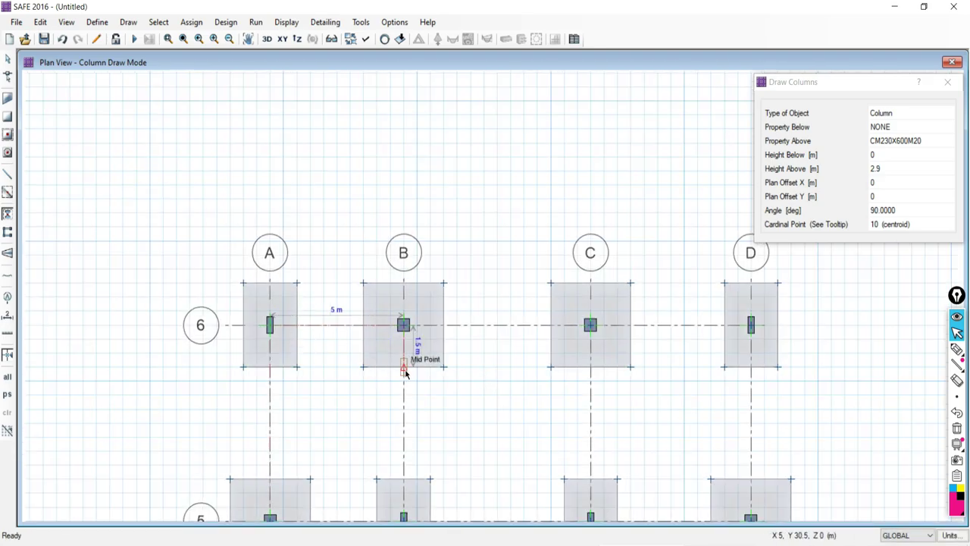
pyautogui.scroll(-2, 447, 356)
pyautogui.scroll(-3, 481, 356)
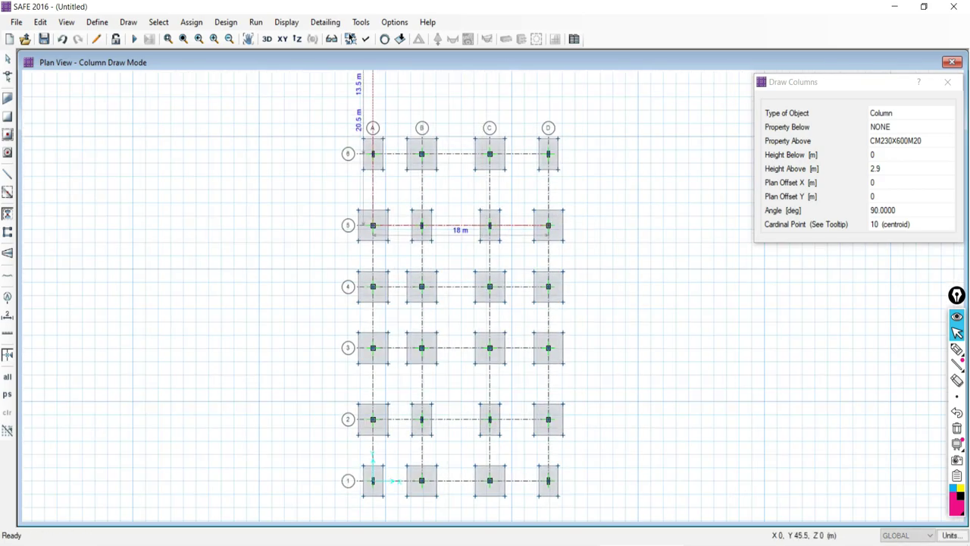
pyautogui.click(266, 39)
# Close the Draw Columns panel, toggle between Plan and 3D views, and open the View menu.
pyautogui.scroll(2, 564, 353)
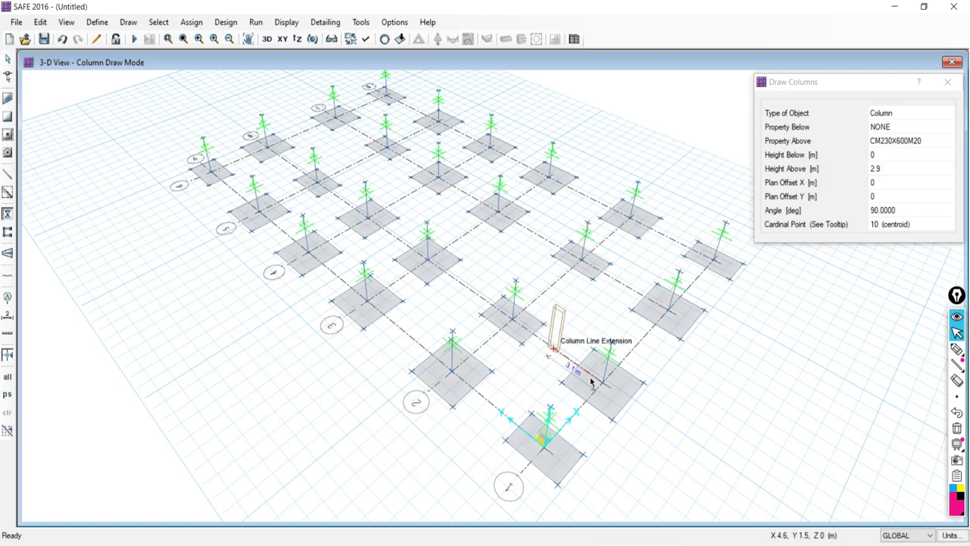
pyautogui.click(947, 82)
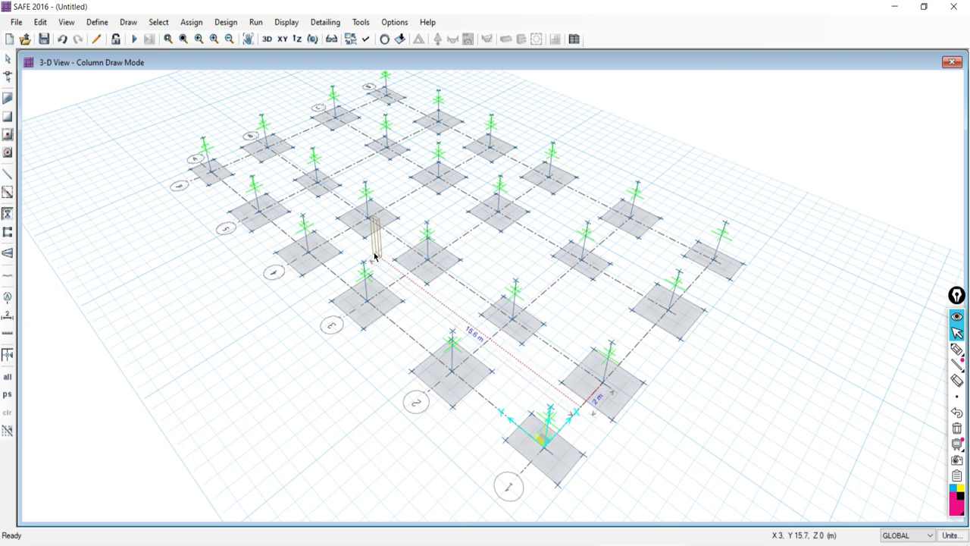
pyautogui.click(283, 40)
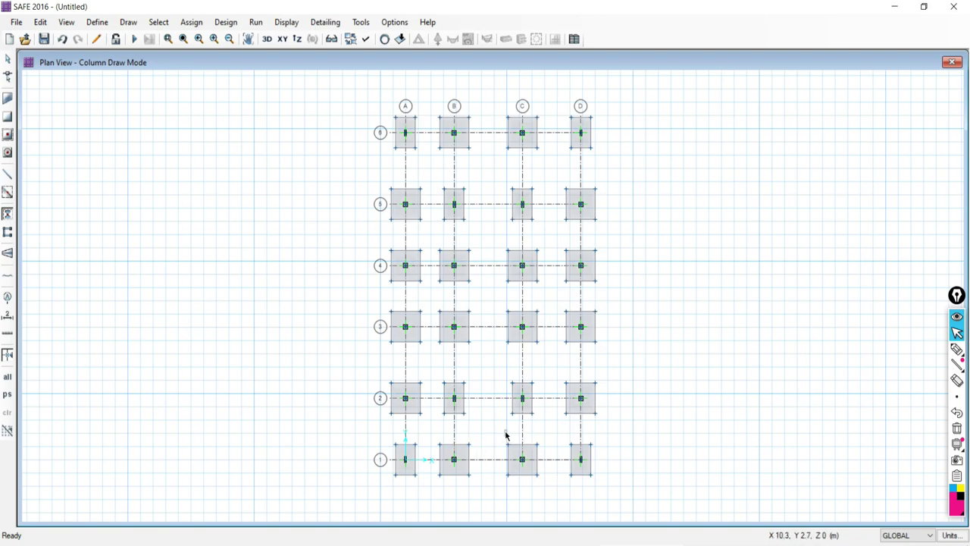
pyautogui.click(266, 40)
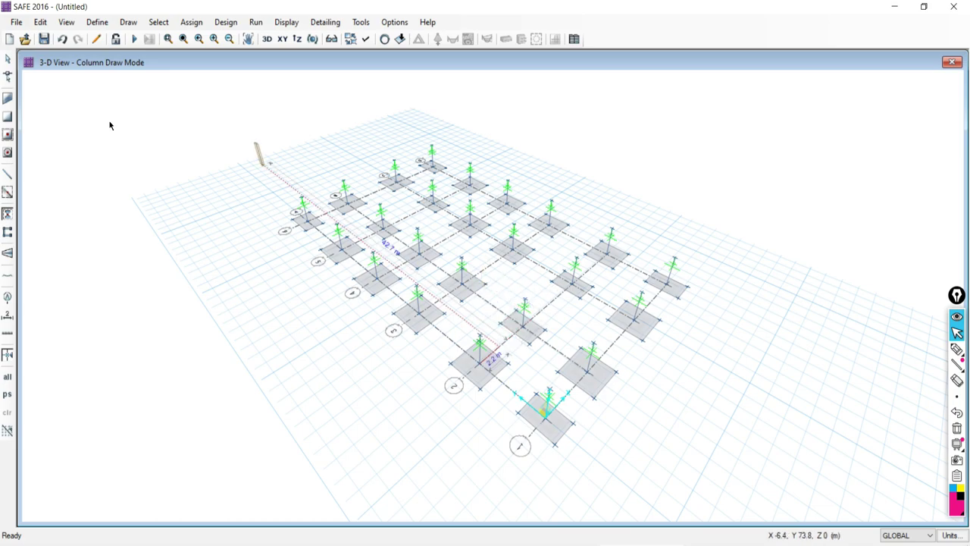
pyautogui.click(59, 21)
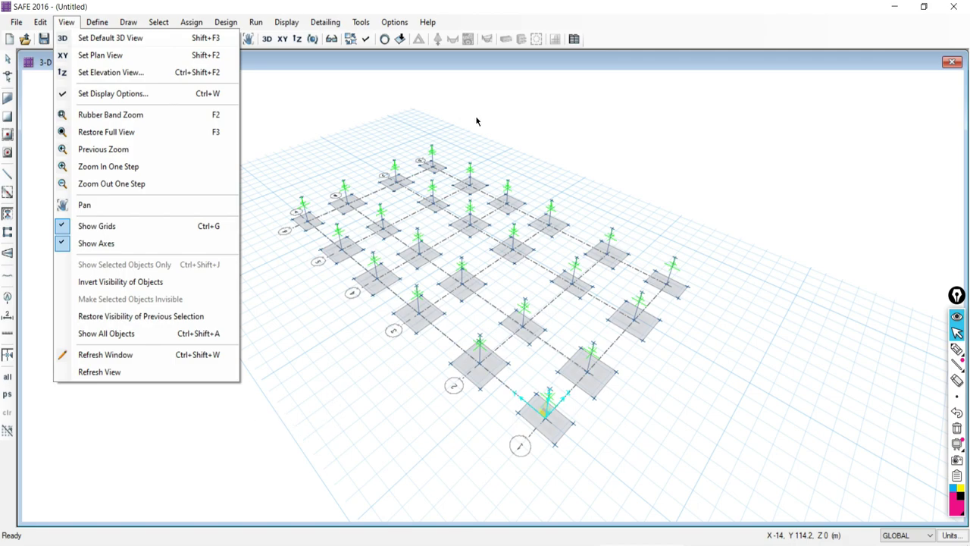
# Turn on Extrude View in the 3D view's display options.
pyautogui.click(744, 10)
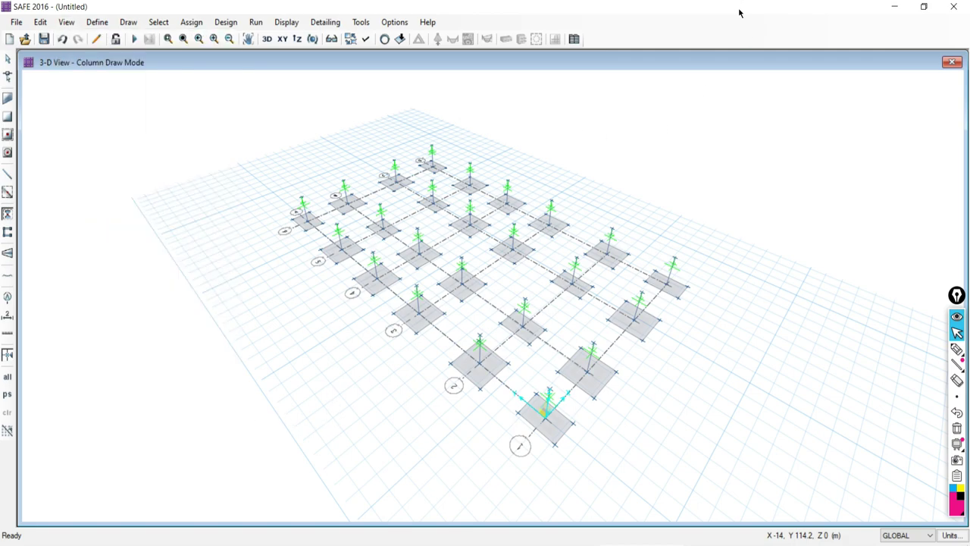
pyautogui.click(366, 40)
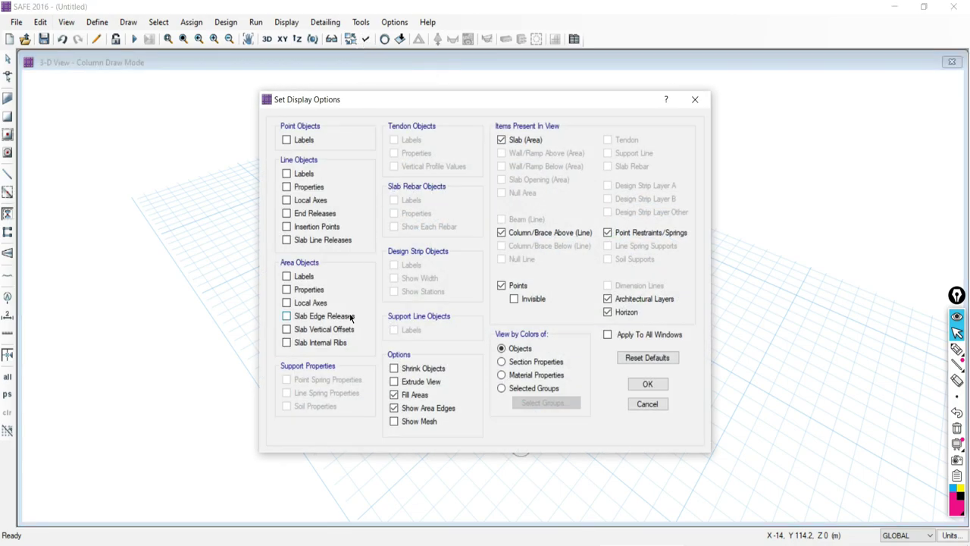
pyautogui.click(394, 382)
pyautogui.click(648, 385)
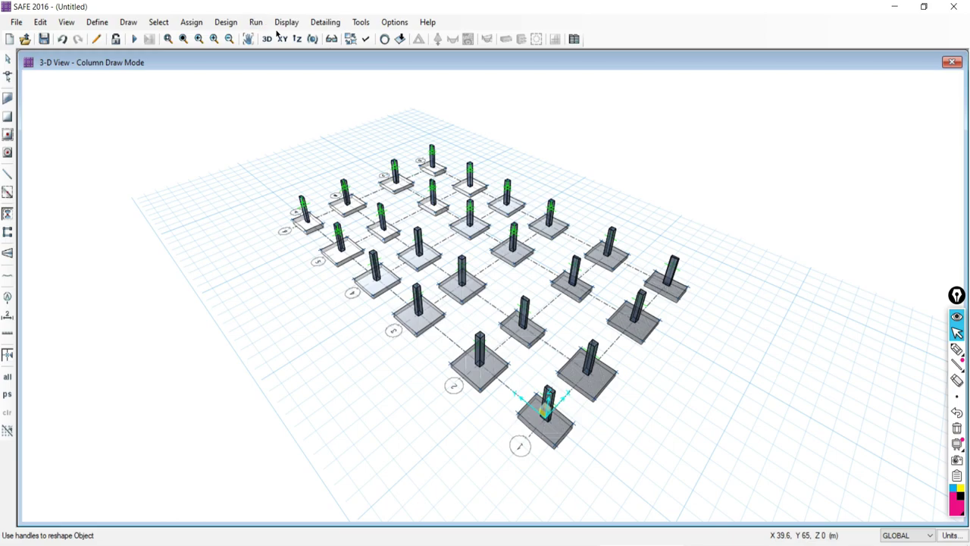
# Rotate and pan the extruded 3D model to show the whole footing grid.
pyautogui.click(312, 39)
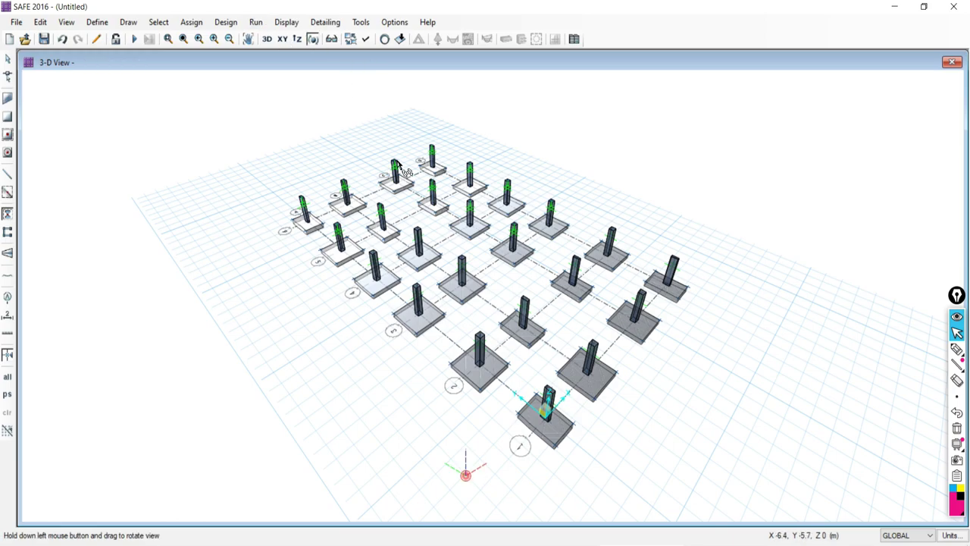
pyautogui.moveTo(622, 444); pyautogui.dragTo(568, 429)
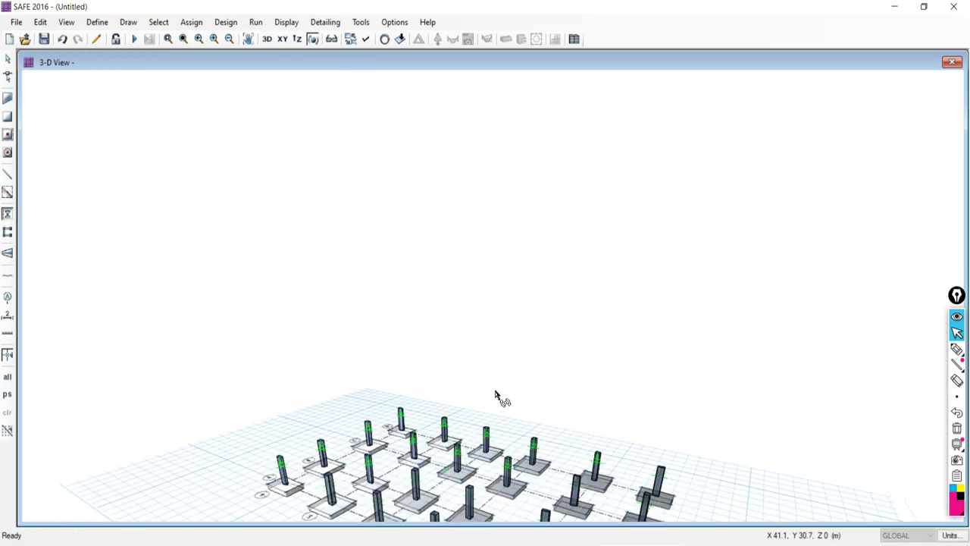
pyautogui.moveTo(498, 397)
pyautogui.mouseDown()
pyautogui.moveTo(520, 431)
pyautogui.moveTo(497, 275)
pyautogui.moveTo(530, 318)
pyautogui.mouseUp()
pyautogui.scroll(2, 530, 318)
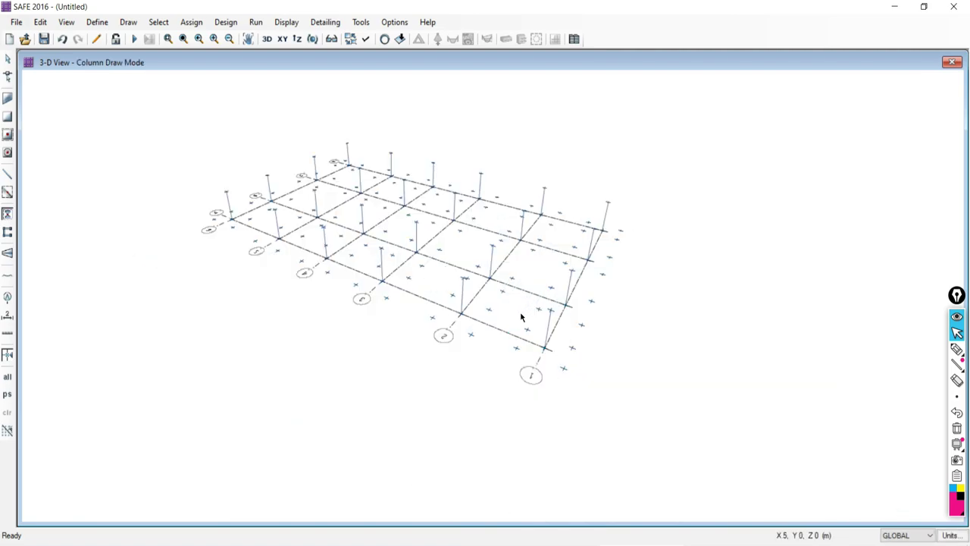
pyautogui.moveTo(373, 369); pyautogui.dragTo(388, 318, button='middle')
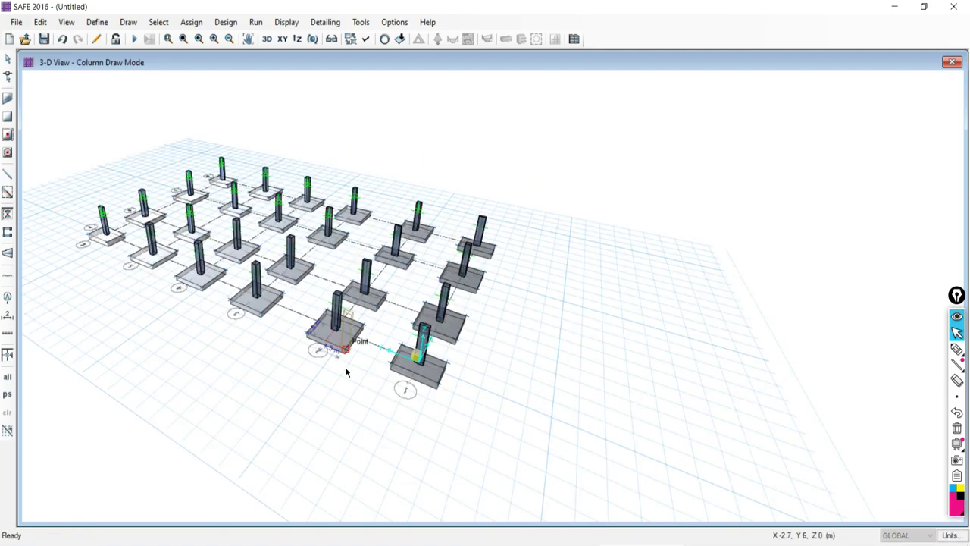
pyautogui.click(205, 545)
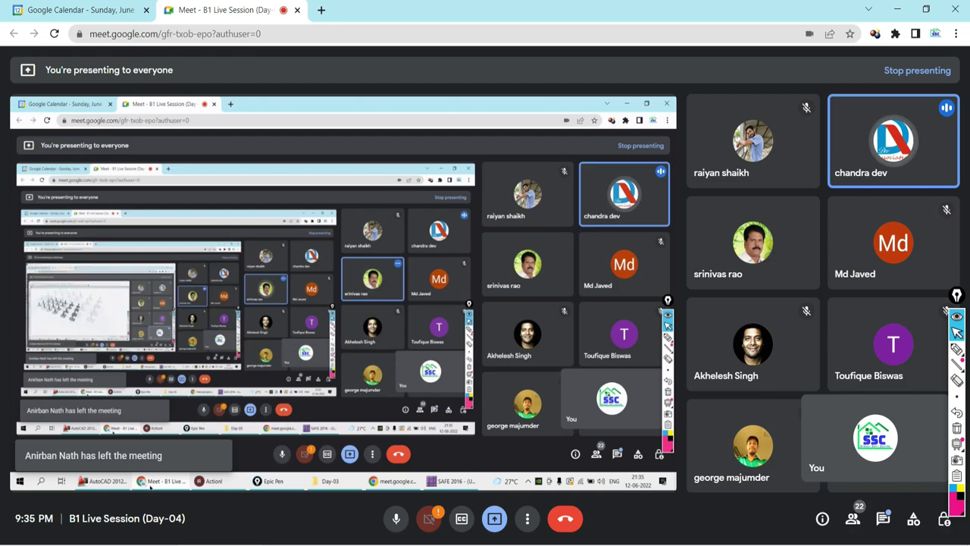
pyautogui.hotkey('alt', 'Tab')
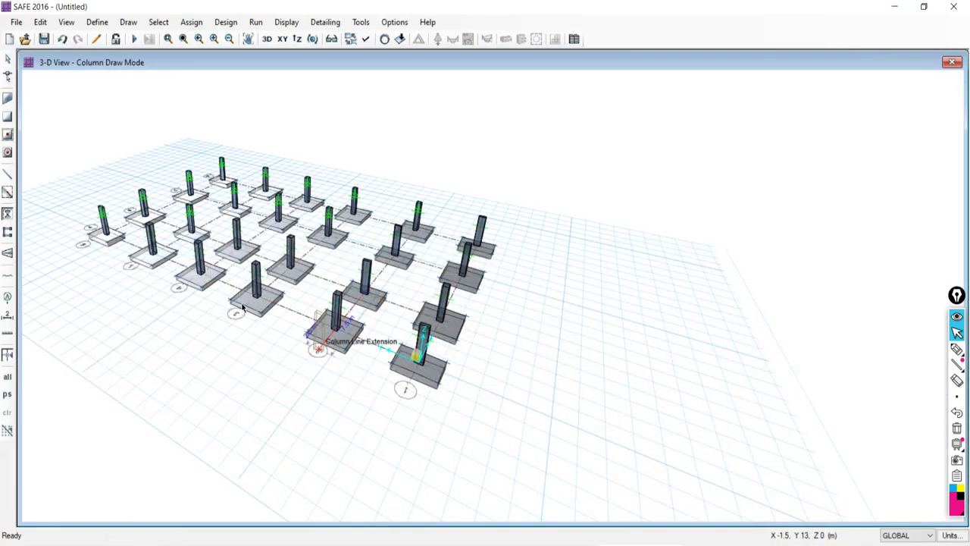
# Switch to Plan View, exit column draw mode and reconfirm the display options.
pyautogui.click(281, 41)
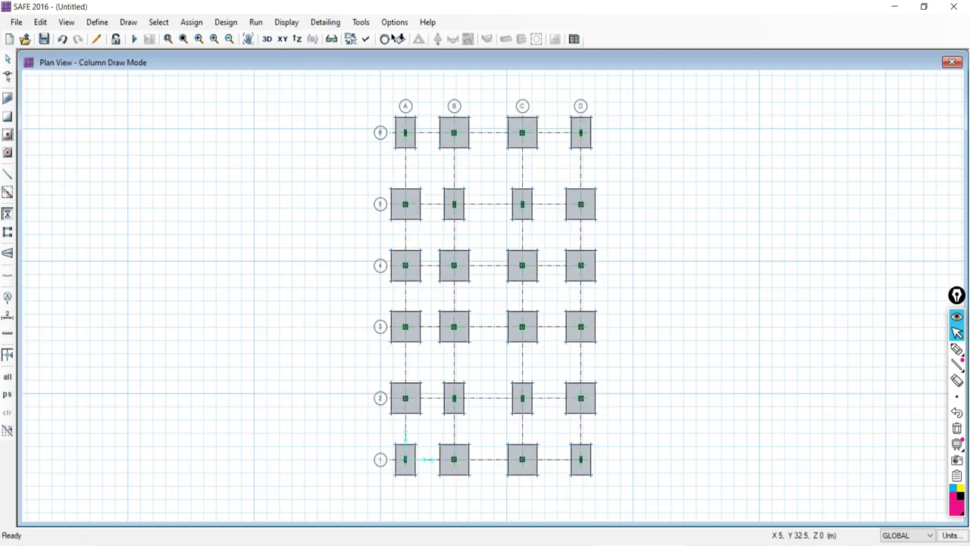
pyautogui.click(384, 39)
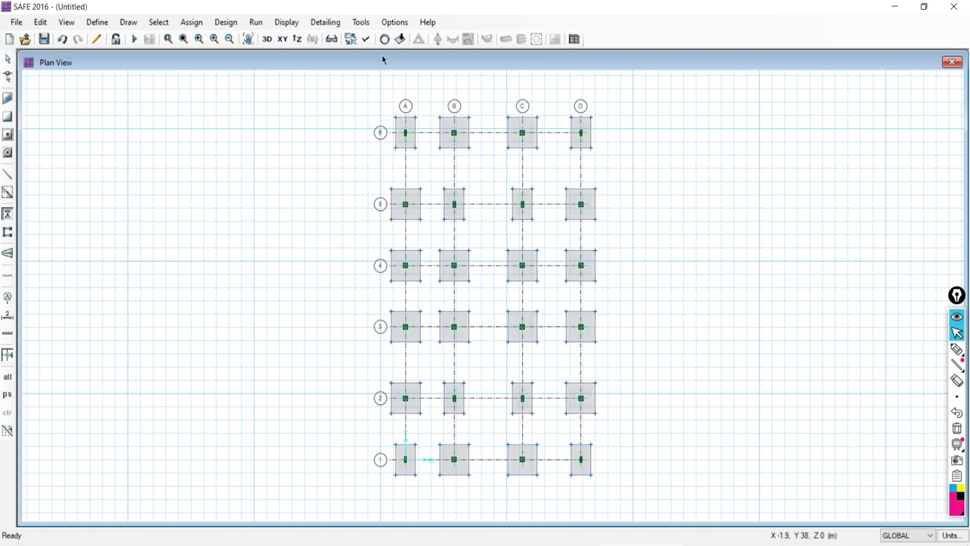
pyautogui.click(366, 41)
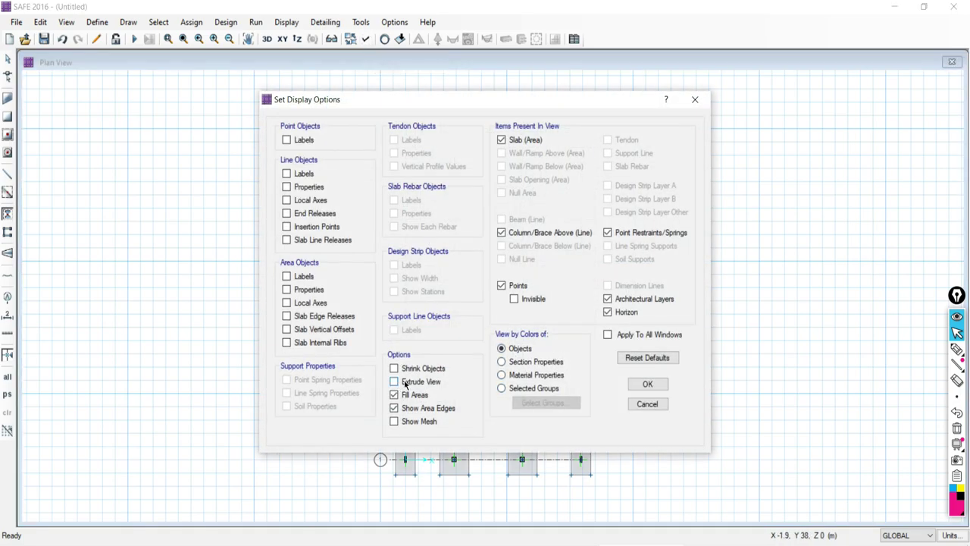
pyautogui.click(648, 385)
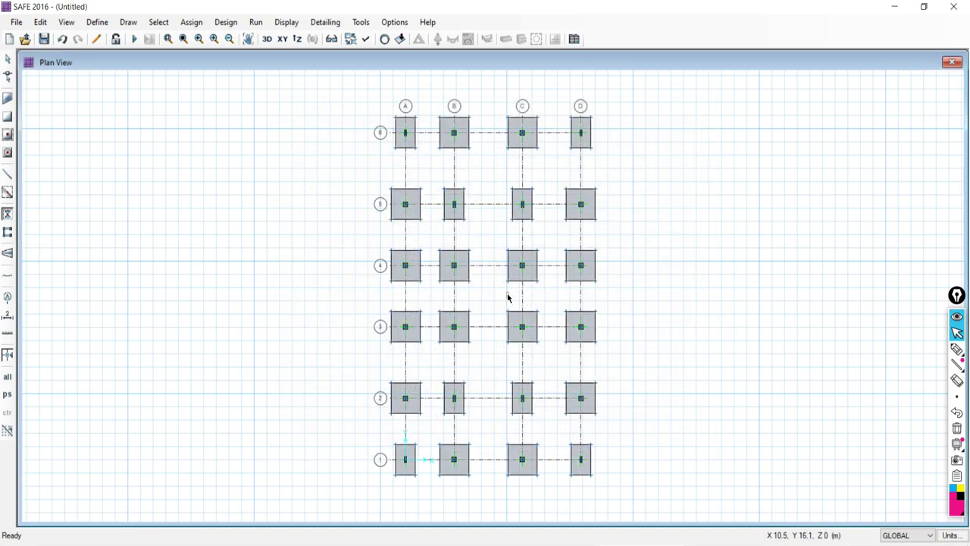
# Check the footings and columns in 3D, then return to the plan view.
pyautogui.click(267, 39)
pyautogui.scroll(-1, 491, 256)
pyautogui.scroll(3, 485, 303)
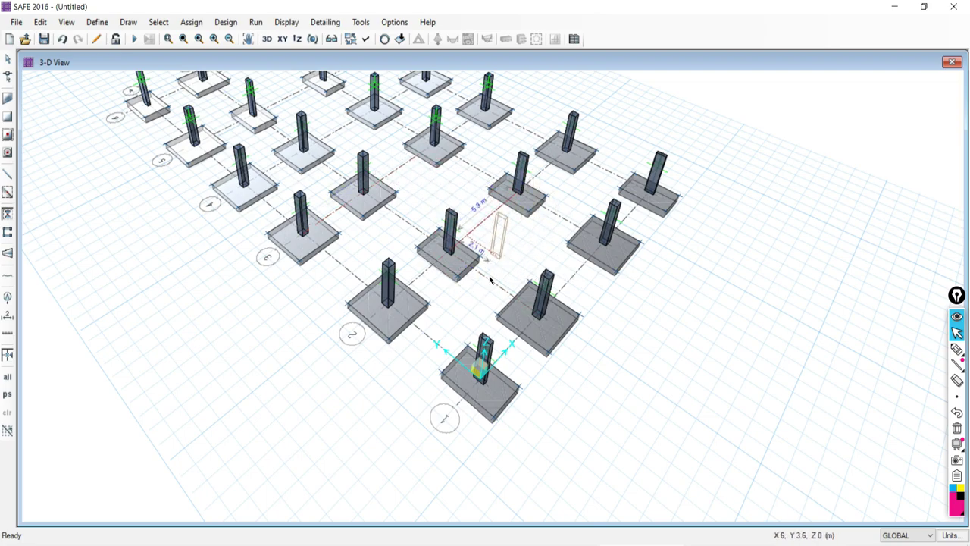
pyautogui.click(282, 39)
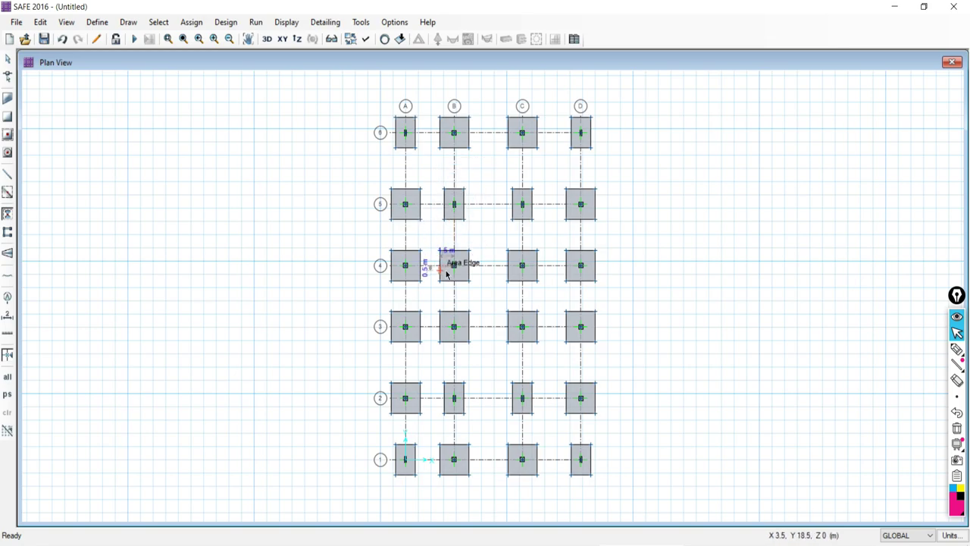
pyautogui.click(454, 459)
pyautogui.scroll(1, 402, 463)
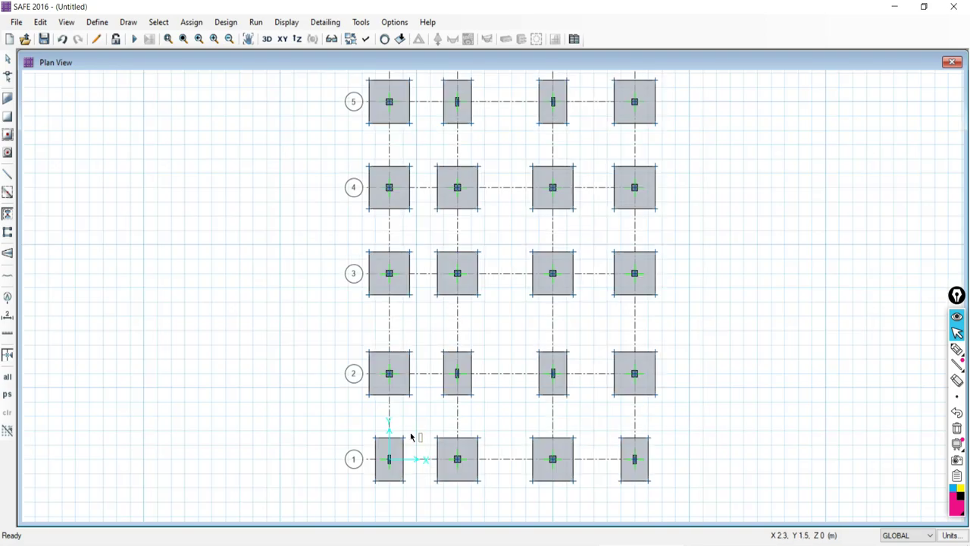
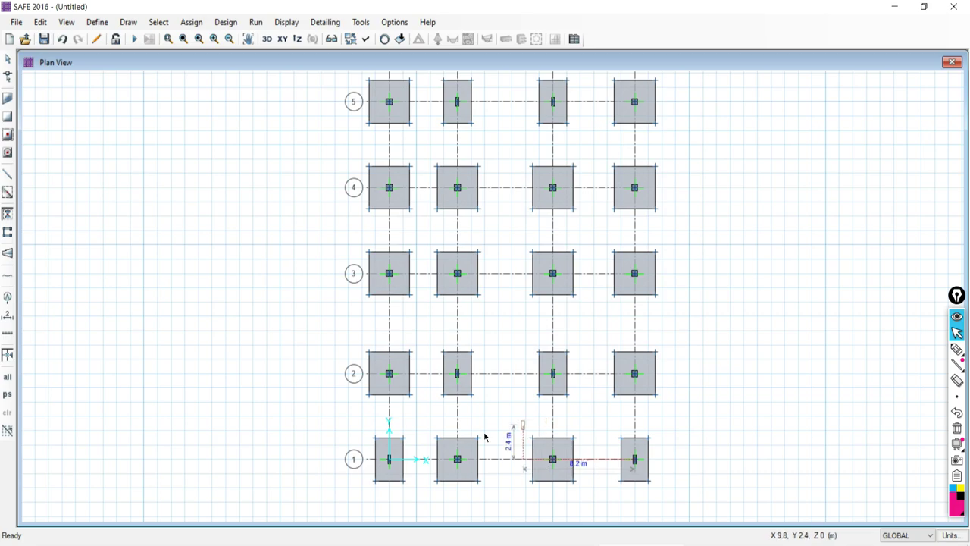
# Inspect the F1-2X3M20 footing slab property and close the slab properties list unchanged.
pyautogui.click(96, 23)
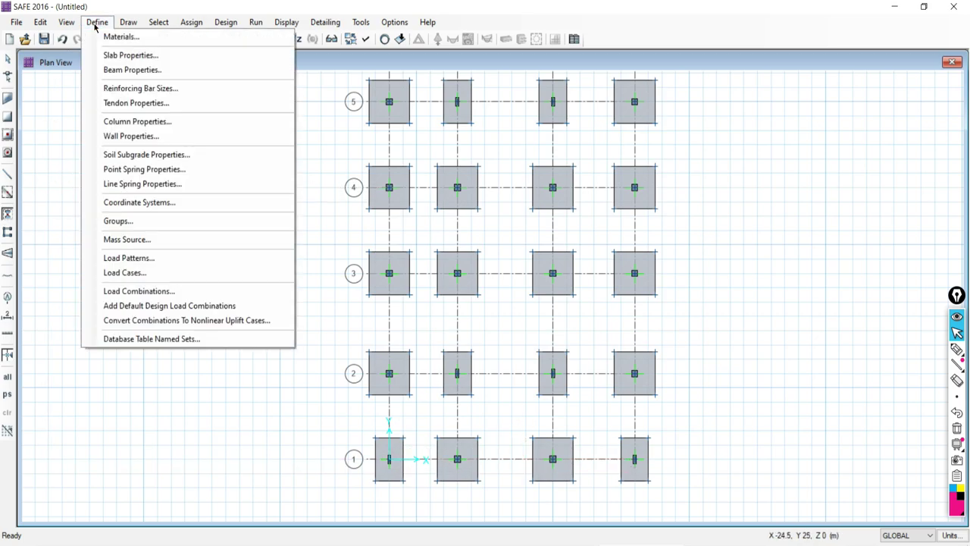
pyautogui.click(132, 55)
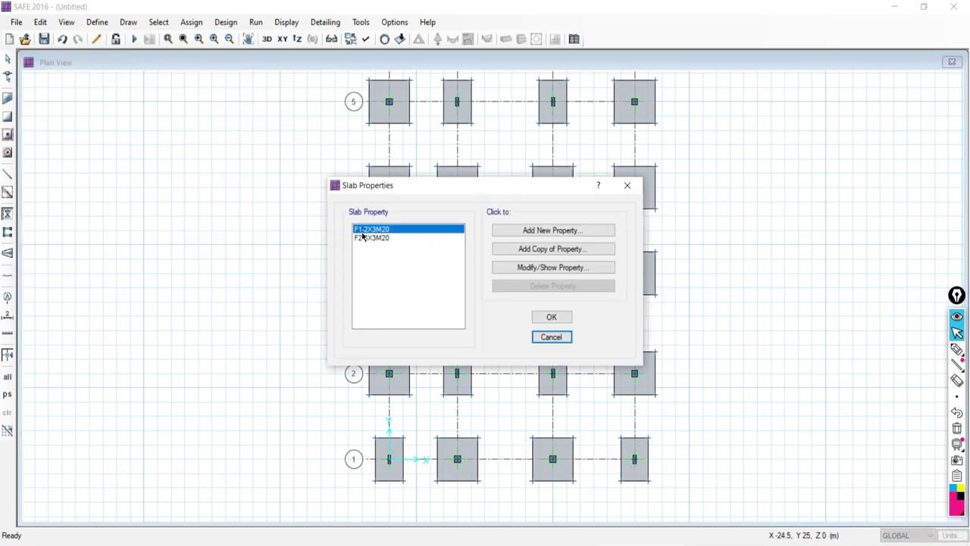
pyautogui.click(533, 269)
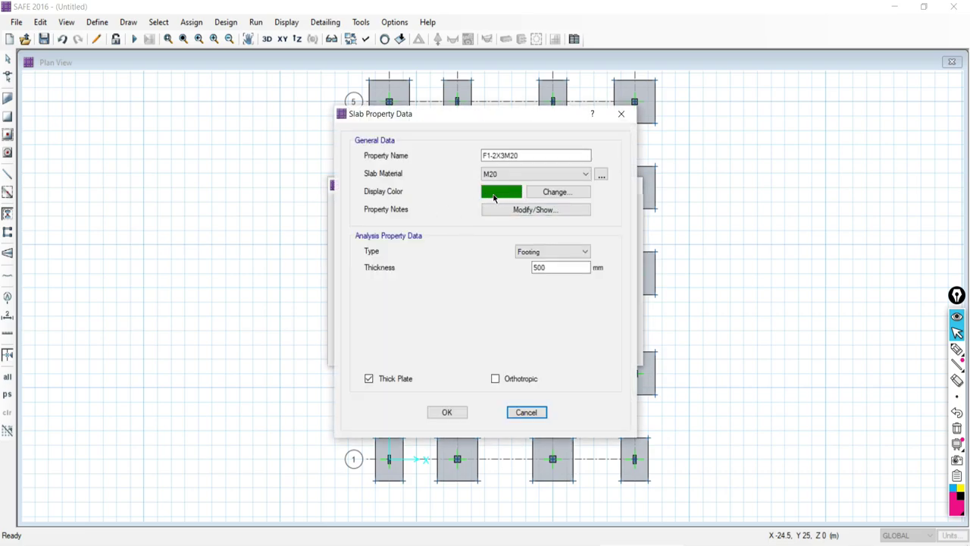
pyautogui.click(445, 413)
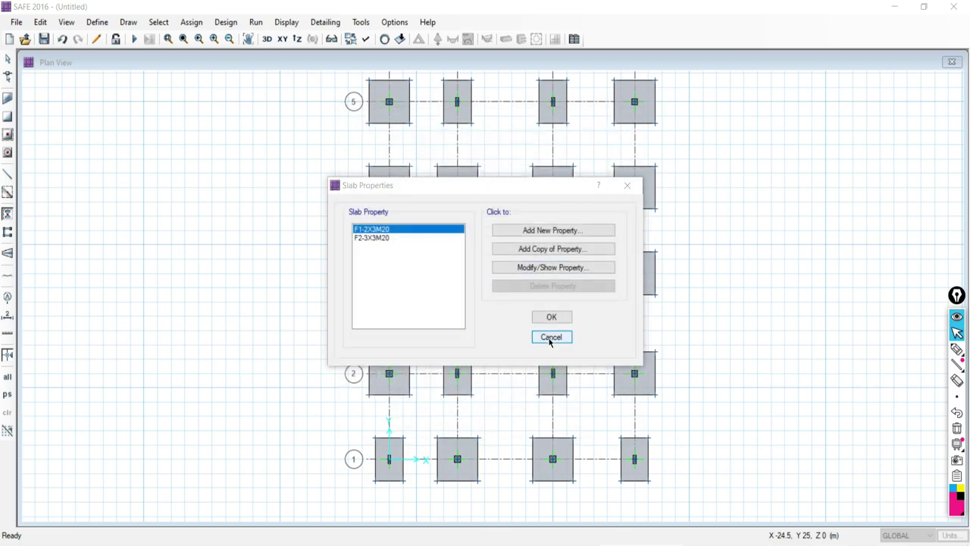
pyautogui.click(551, 336)
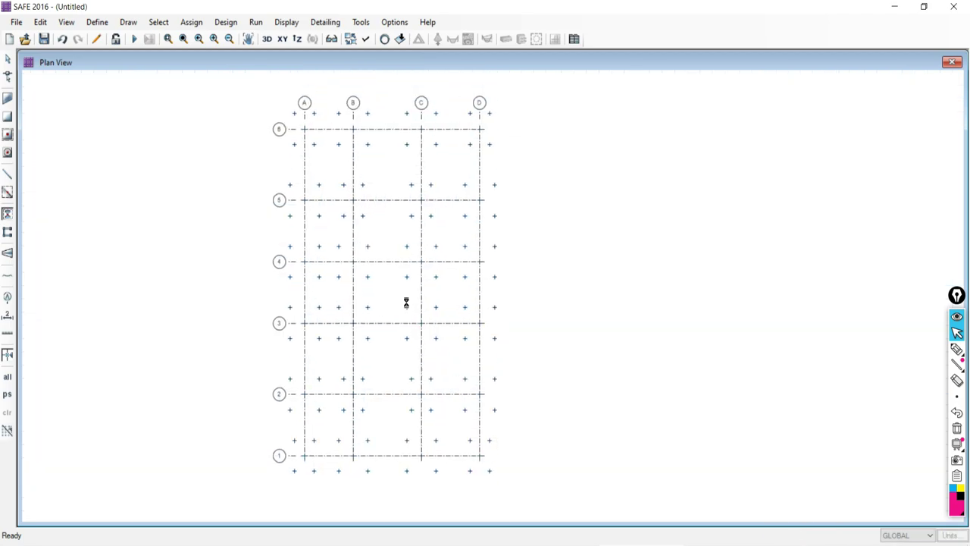
# Open Set Display Options, move it off the plan, and cancel without changes.
pyautogui.click(385, 39)
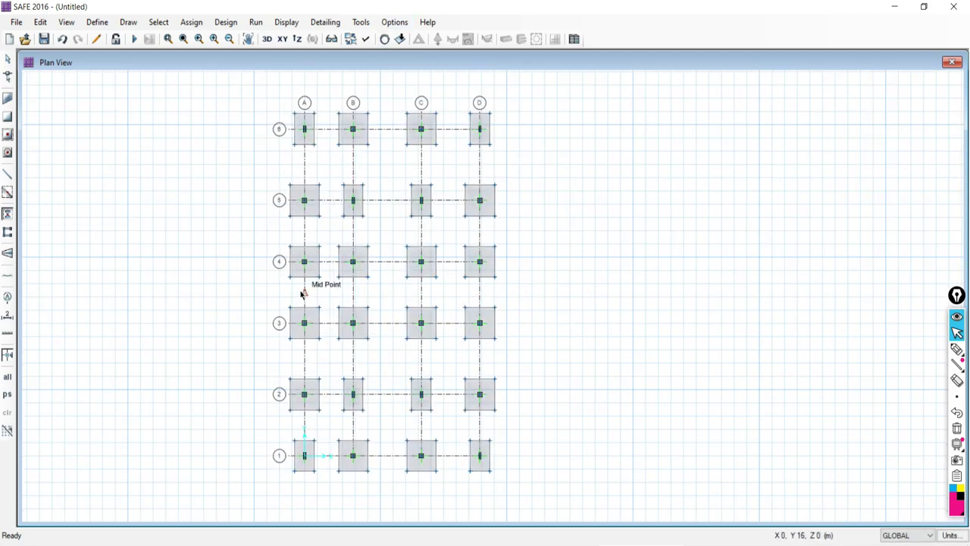
pyautogui.click(367, 39)
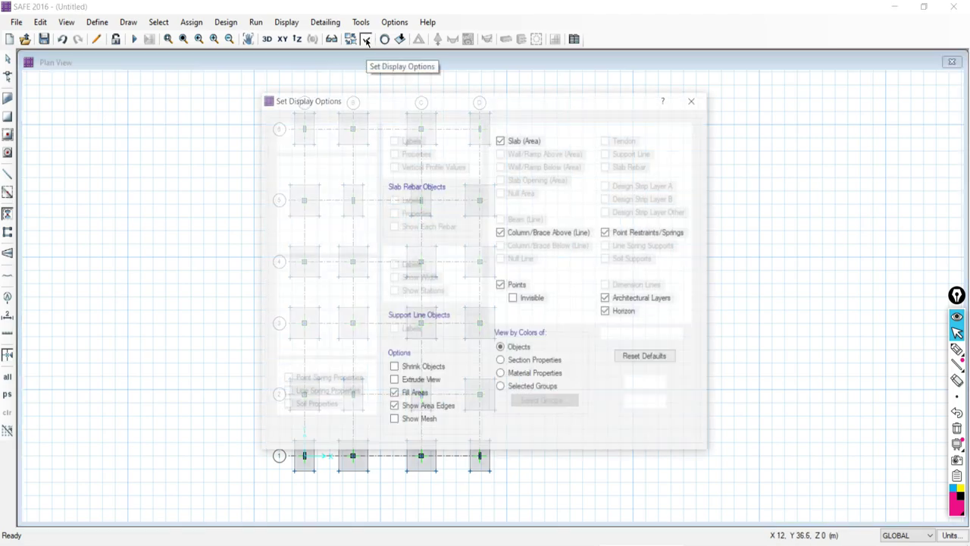
pyautogui.moveTo(513, 101); pyautogui.dragTo(792, 40)
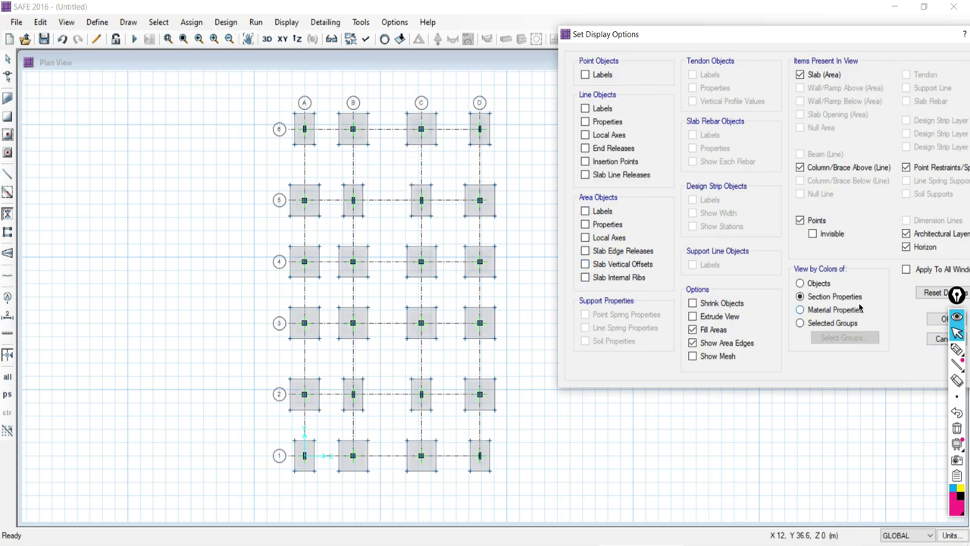
pyautogui.click(941, 339)
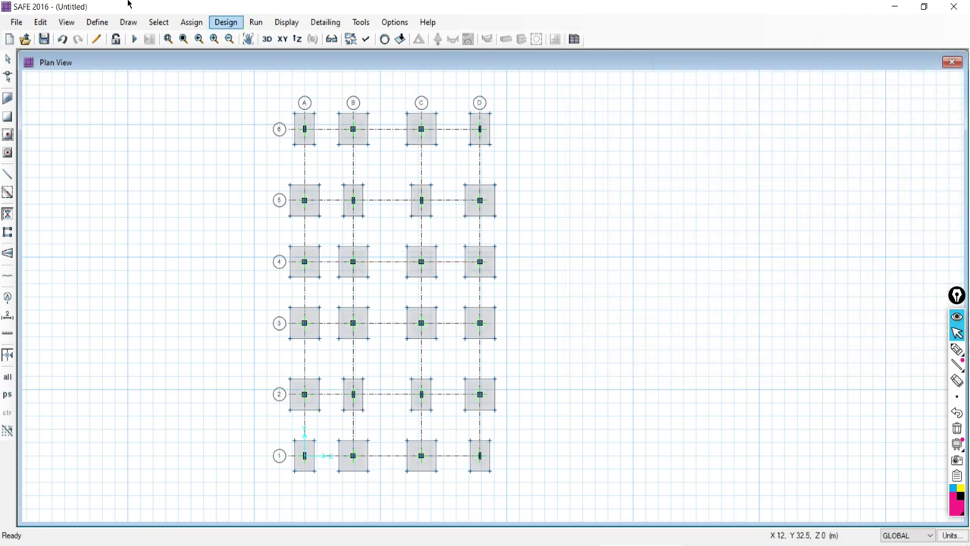
# Review the F1-2X3M20 (500 mm) and F2-3X3M20 (400 mm) M20 footing properties without changes.
pyautogui.click(99, 23)
pyautogui.click(116, 55)
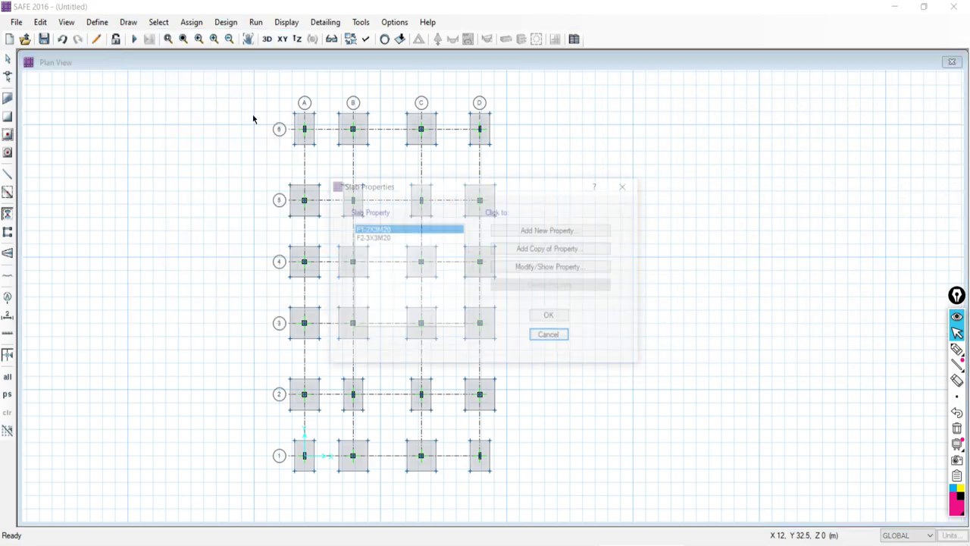
pyautogui.click(532, 268)
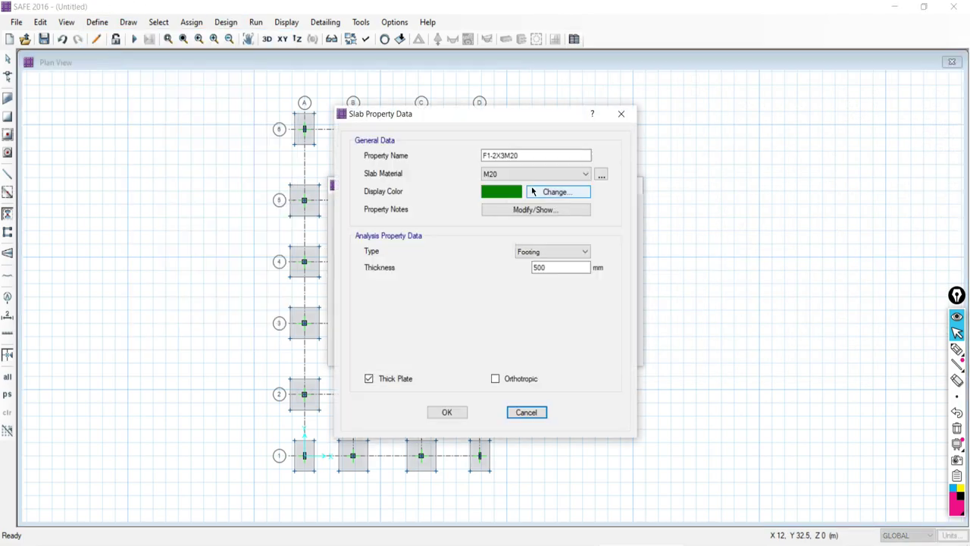
pyautogui.click(447, 412)
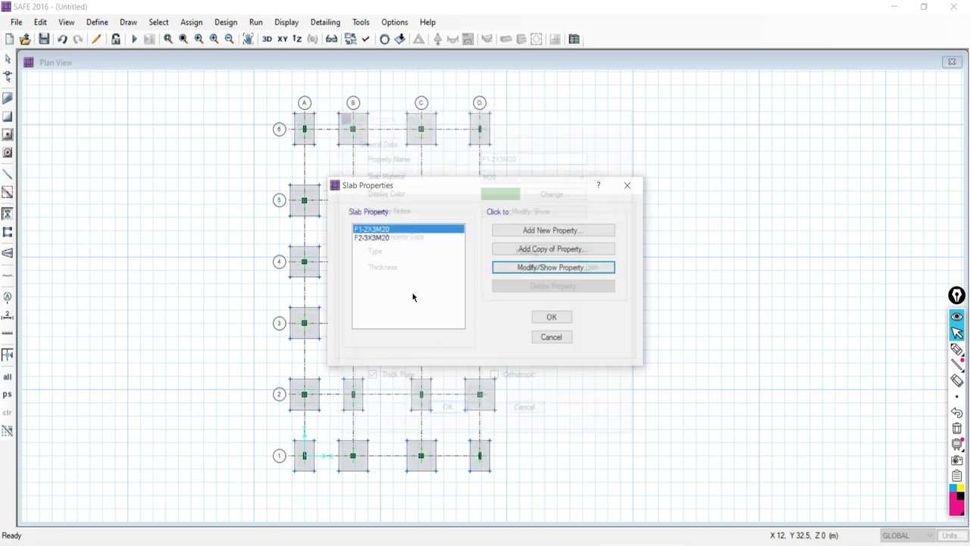
pyautogui.click(369, 238)
pyautogui.click(533, 267)
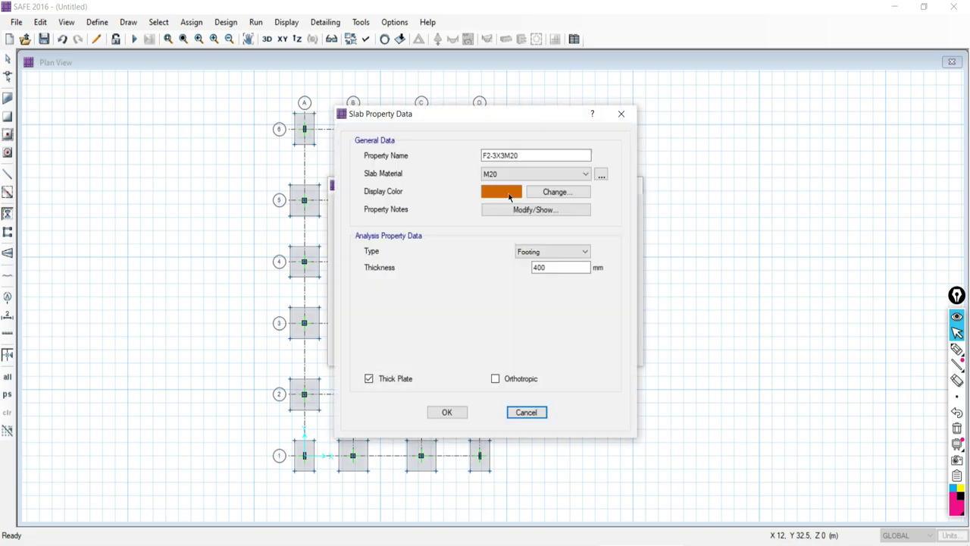
pyautogui.click(448, 412)
pyautogui.click(552, 316)
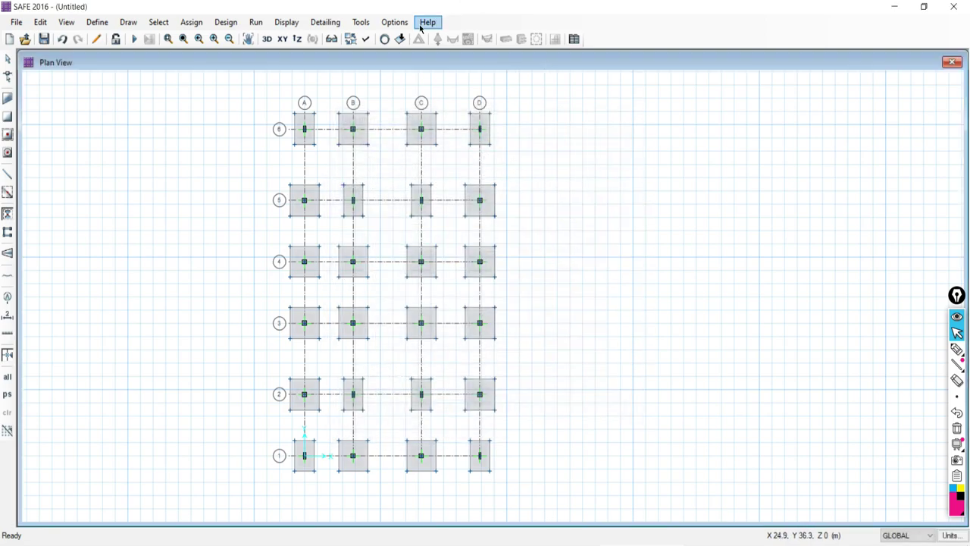
# Choose colouring by section properties in the display options, then cancel the dialog.
pyautogui.click(366, 38)
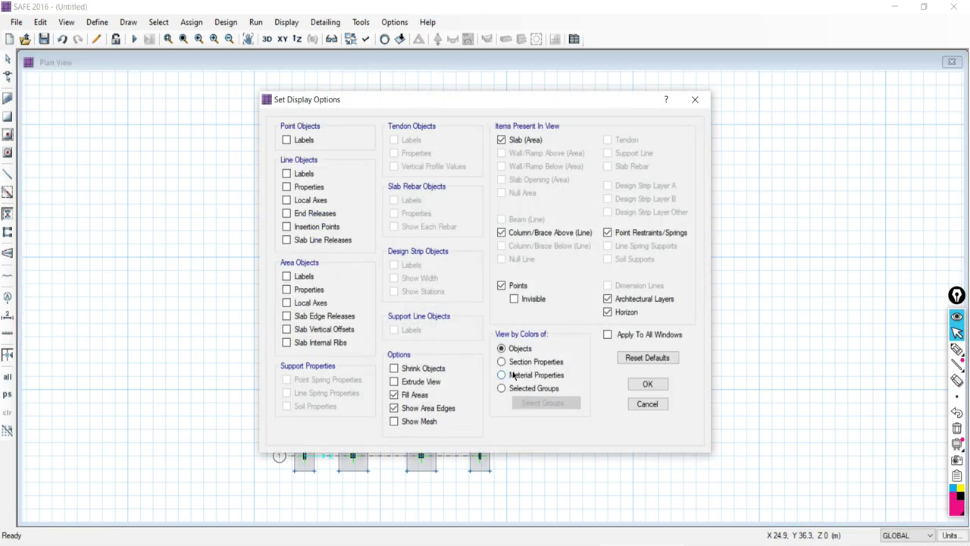
pyautogui.click(511, 363)
pyautogui.click(647, 403)
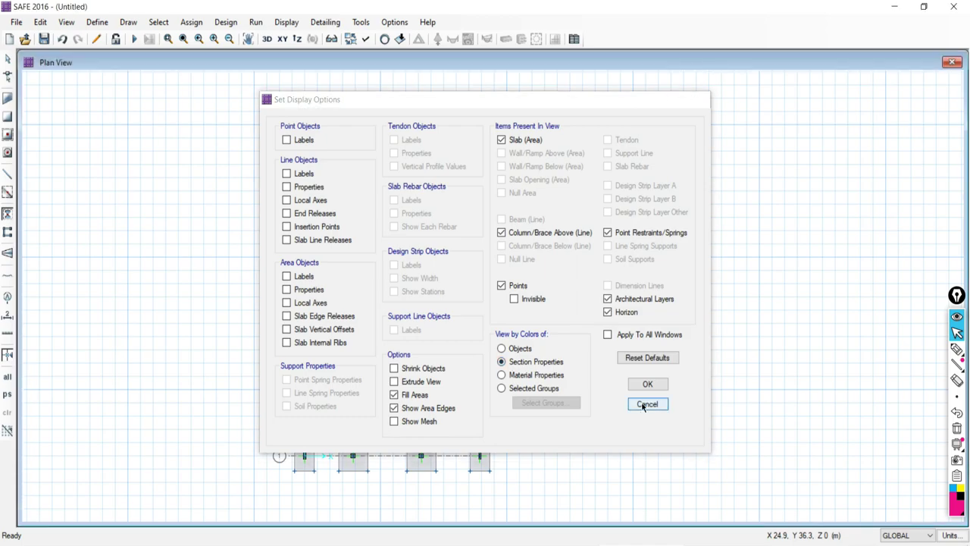
pyautogui.click(97, 22)
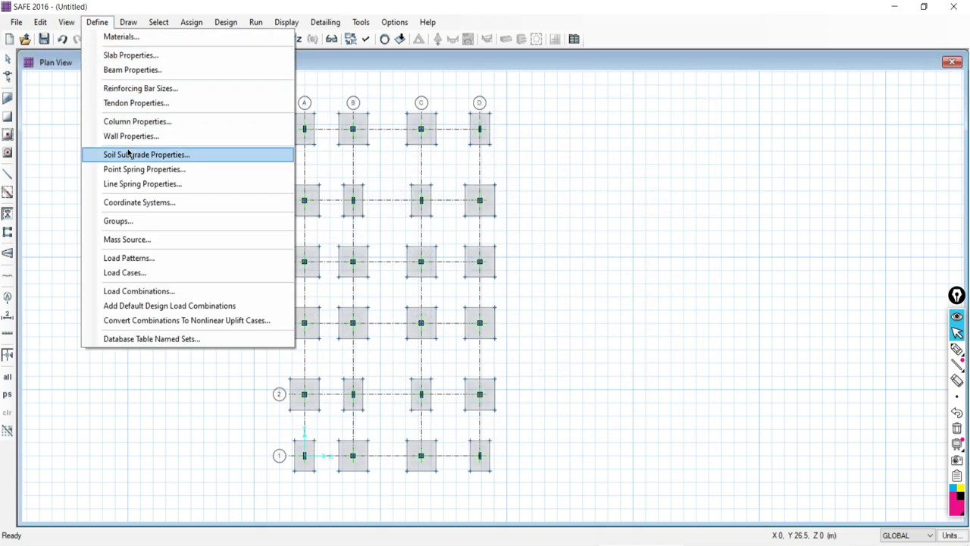
# Inspect the M20 column sections CM230X600M20 and CM450X450M20, then close the column properties list.
pyautogui.click(130, 123)
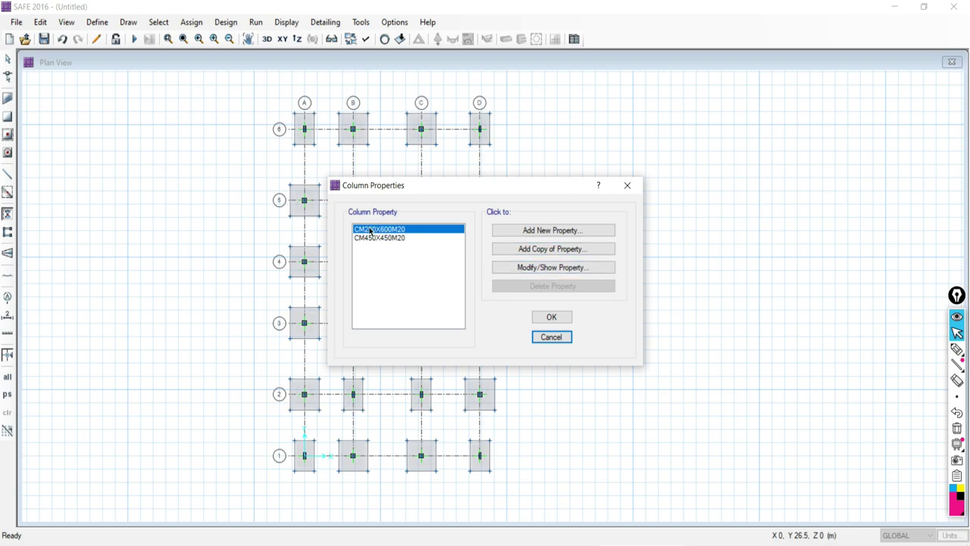
pyautogui.click(536, 267)
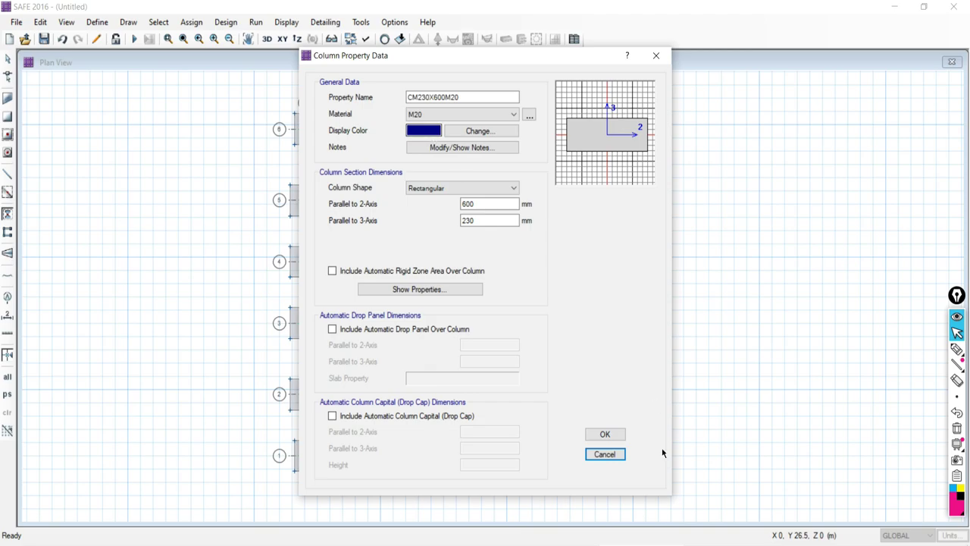
pyautogui.click(609, 434)
pyautogui.doubleClick(380, 238)
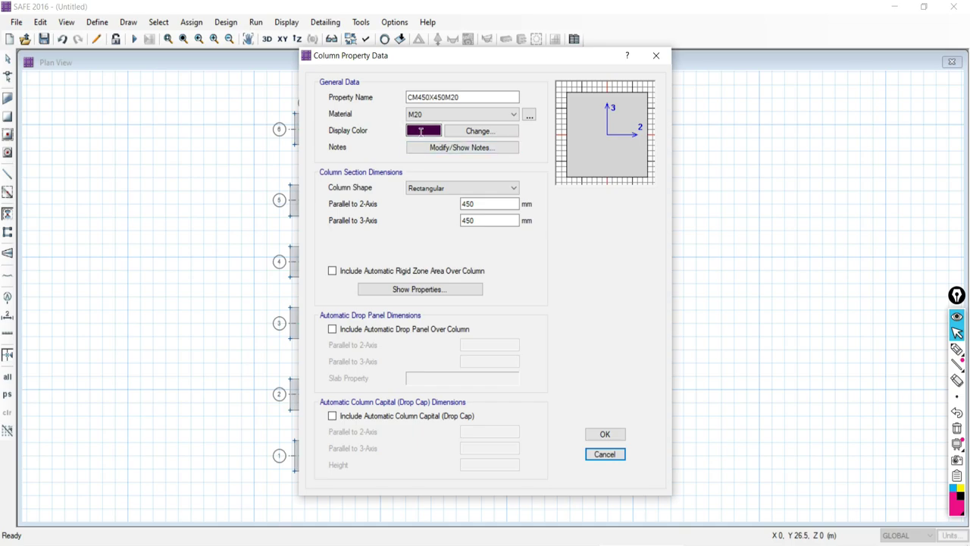
pyautogui.click(604, 434)
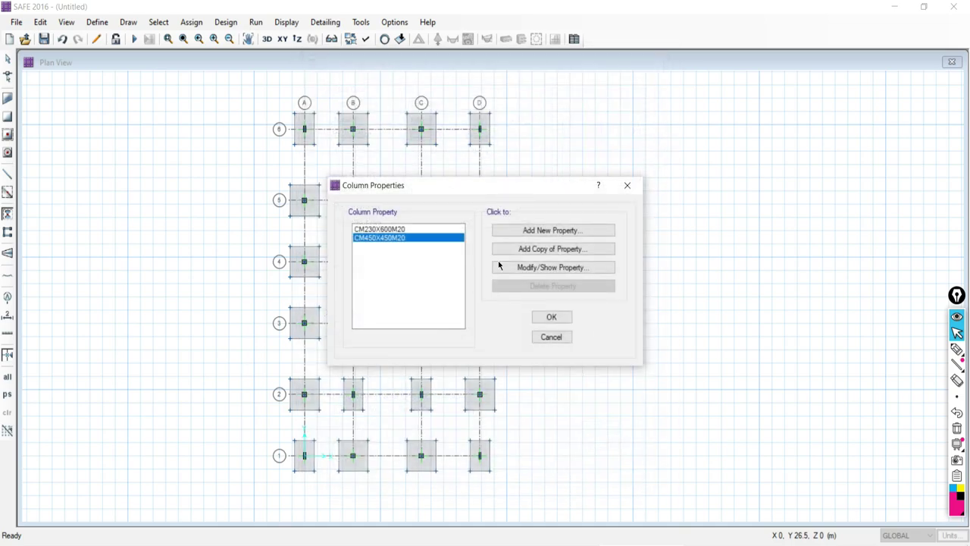
pyautogui.click(547, 317)
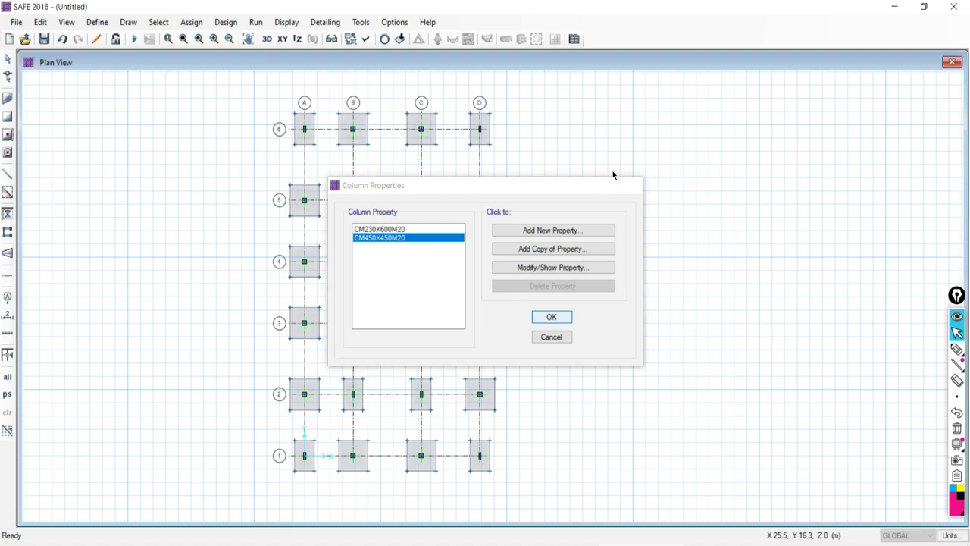
pyautogui.click(365, 39)
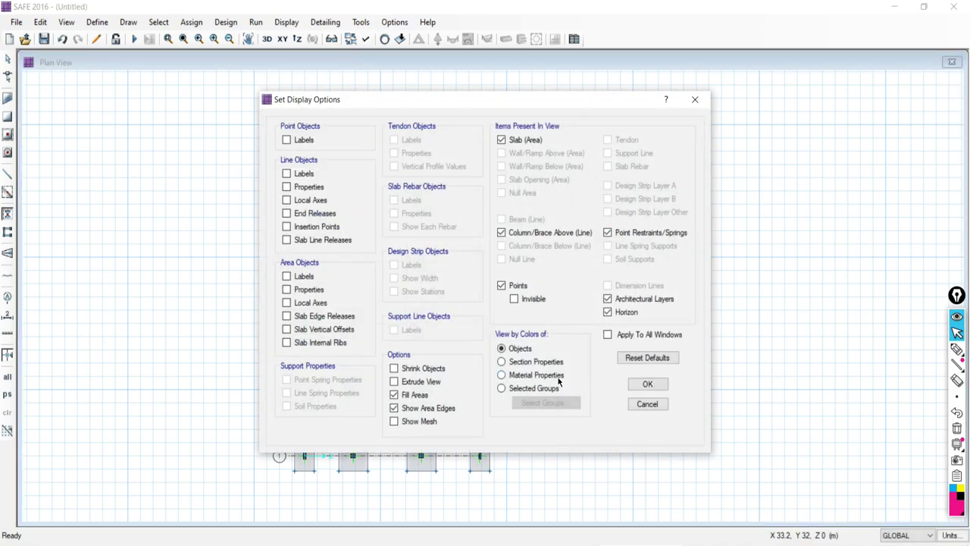
# Colour footings by section properties and show them extruded in colour in a 3D view.
pyautogui.click(647, 385)
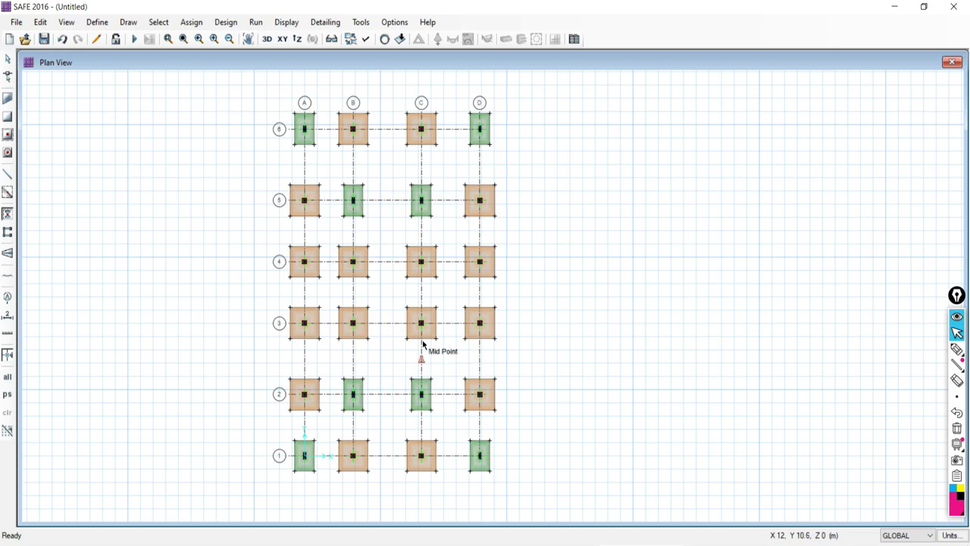
pyautogui.click(266, 39)
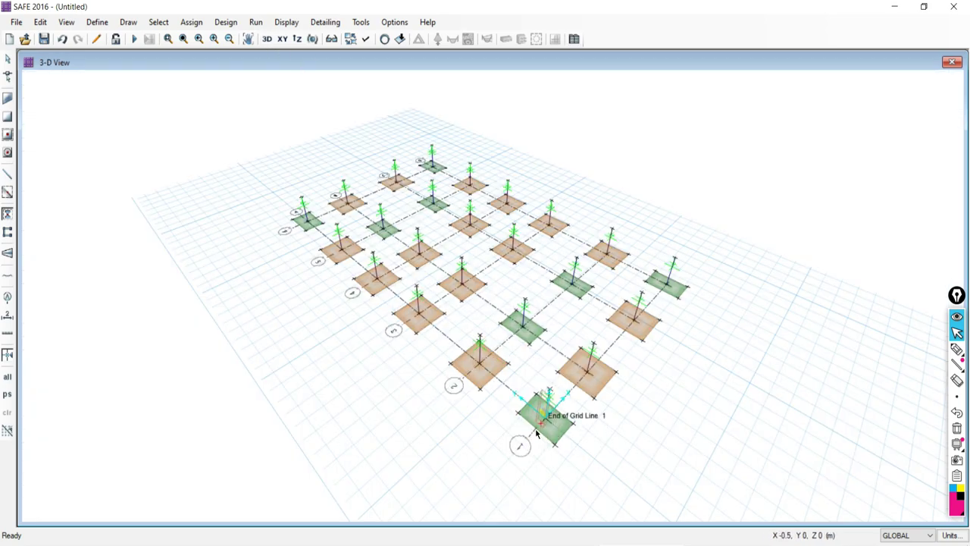
pyautogui.click(366, 41)
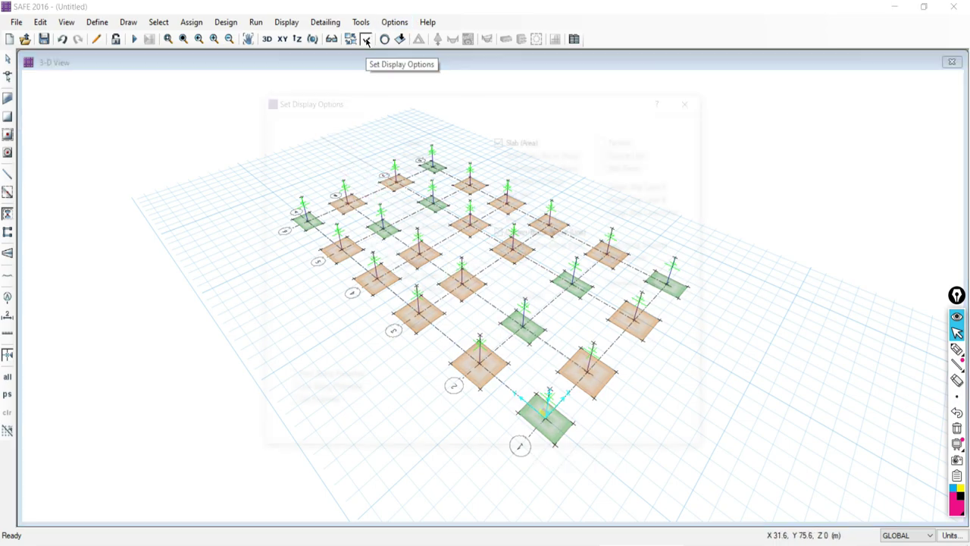
pyautogui.click(645, 385)
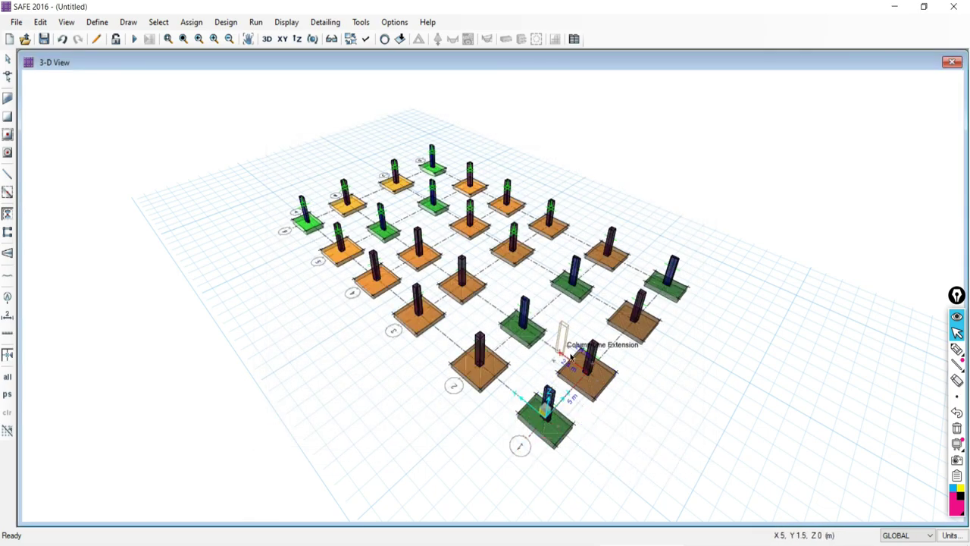
# Orbit the 3D model to inspect the green and orange footings, then return to plan view.
pyautogui.click(312, 39)
pyautogui.moveTo(626, 392); pyautogui.dragTo(606, 405)
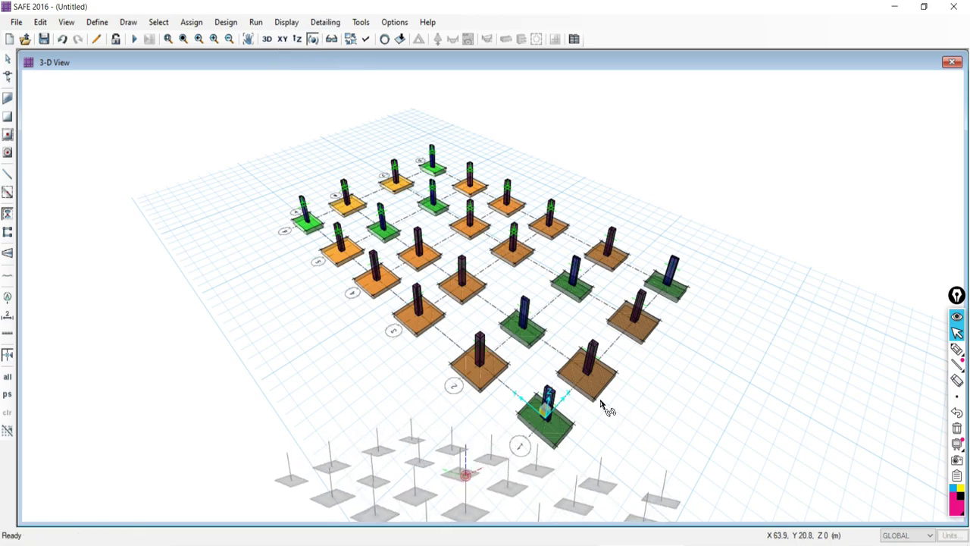
pyautogui.moveTo(538, 465); pyautogui.dragTo(552, 379)
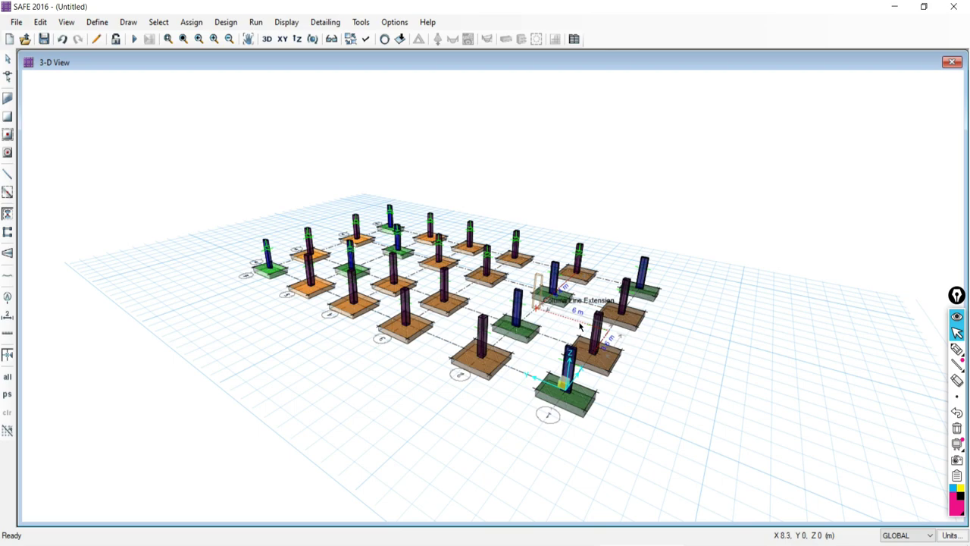
pyautogui.click(281, 38)
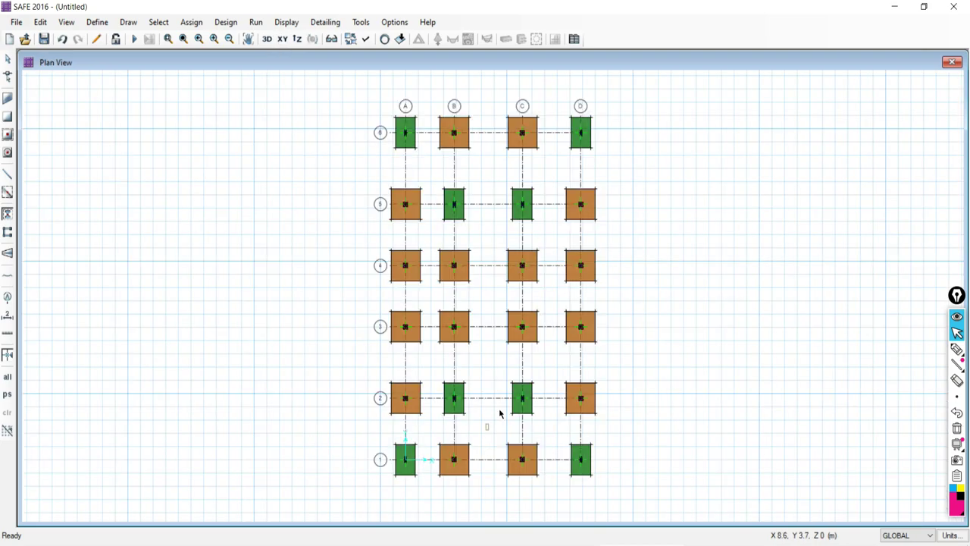
# Recolour the footing plan by material properties so all footings share one colour.
pyautogui.click(385, 43)
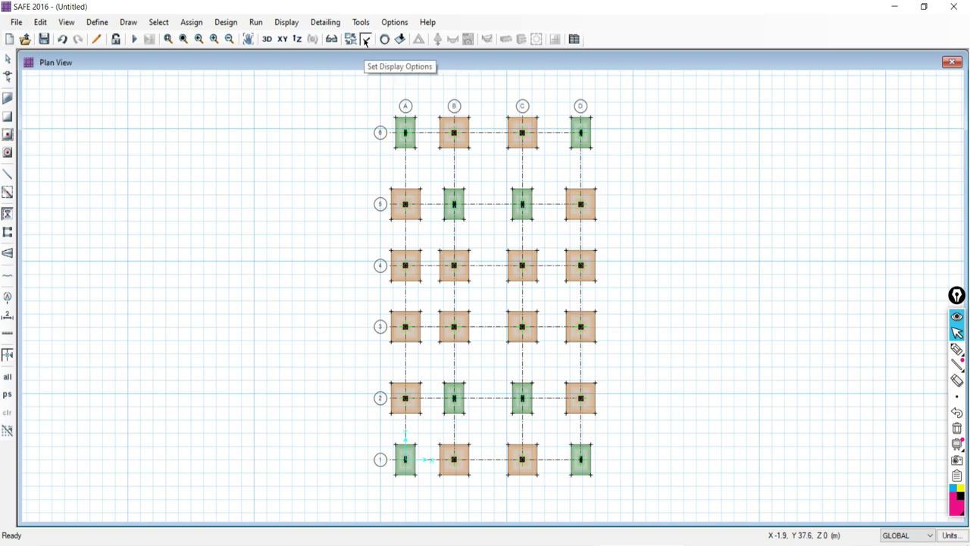
pyautogui.click(364, 40)
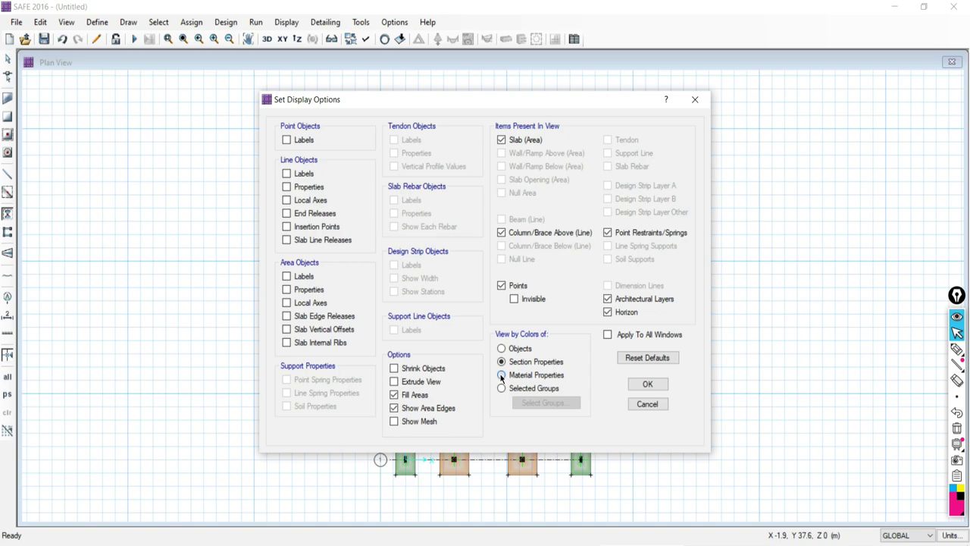
pyautogui.click(648, 384)
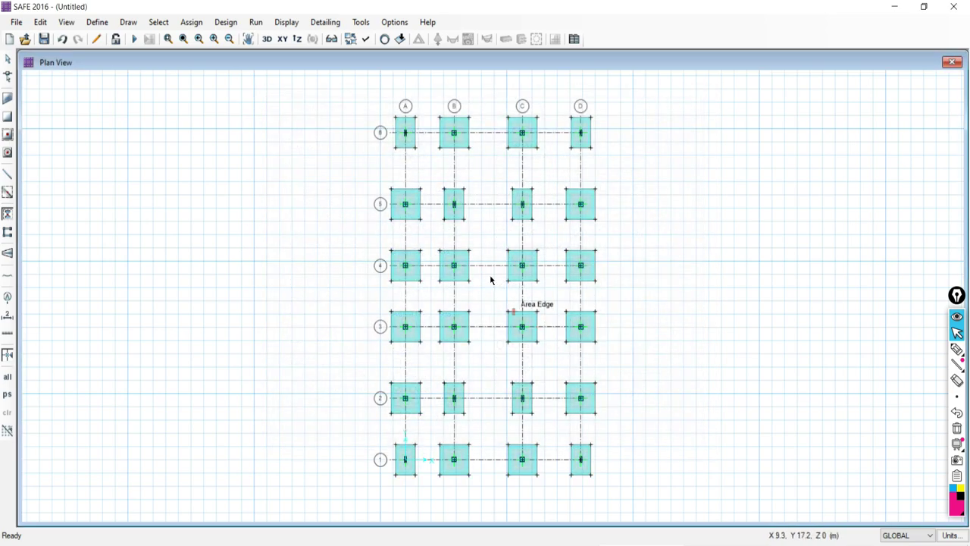
# Open the Define > Materials list and close it without changes.
pyautogui.click(97, 22)
pyautogui.click(115, 36)
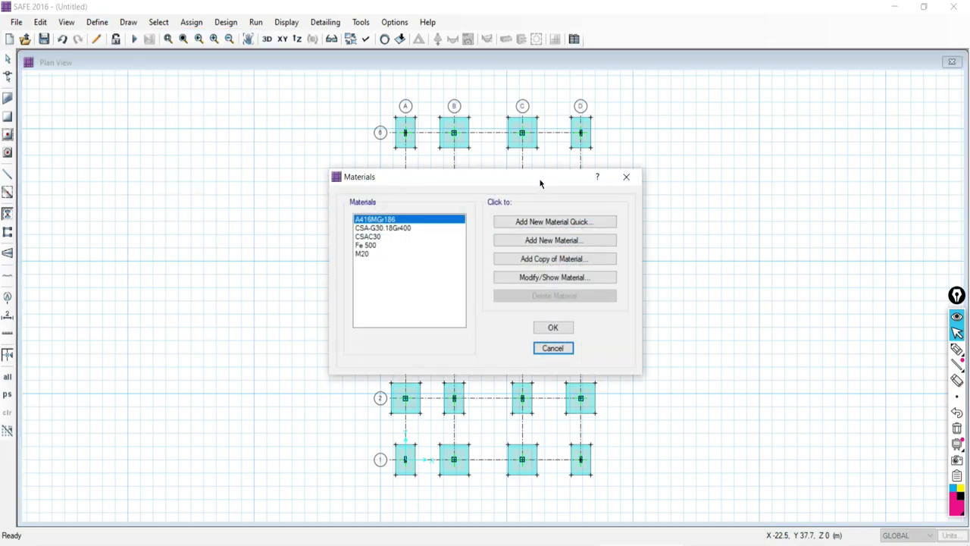
pyautogui.moveTo(542, 180); pyautogui.dragTo(232, 161)
pyautogui.click(316, 157)
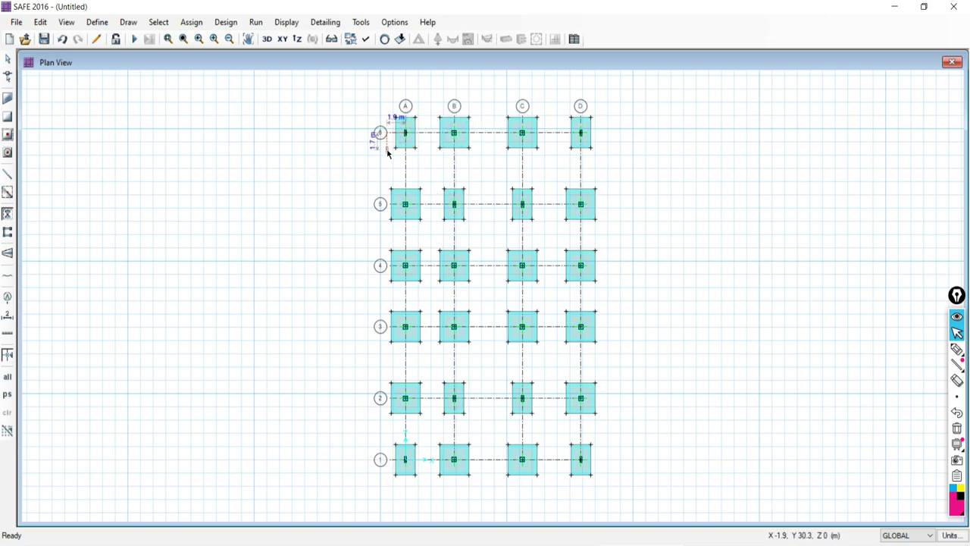
# Set the M20 concrete material's display colour to blue so every footing shows blue.
pyautogui.click(96, 22)
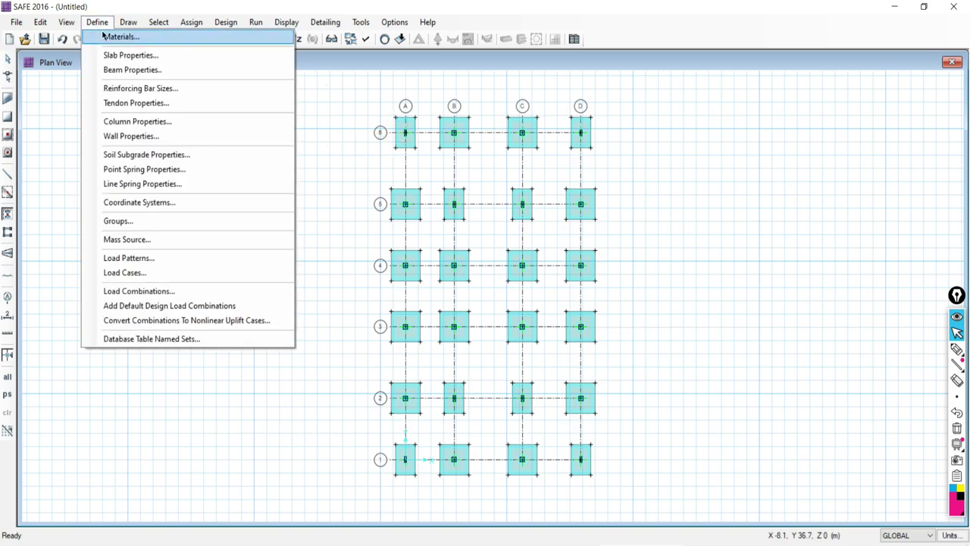
pyautogui.click(116, 36)
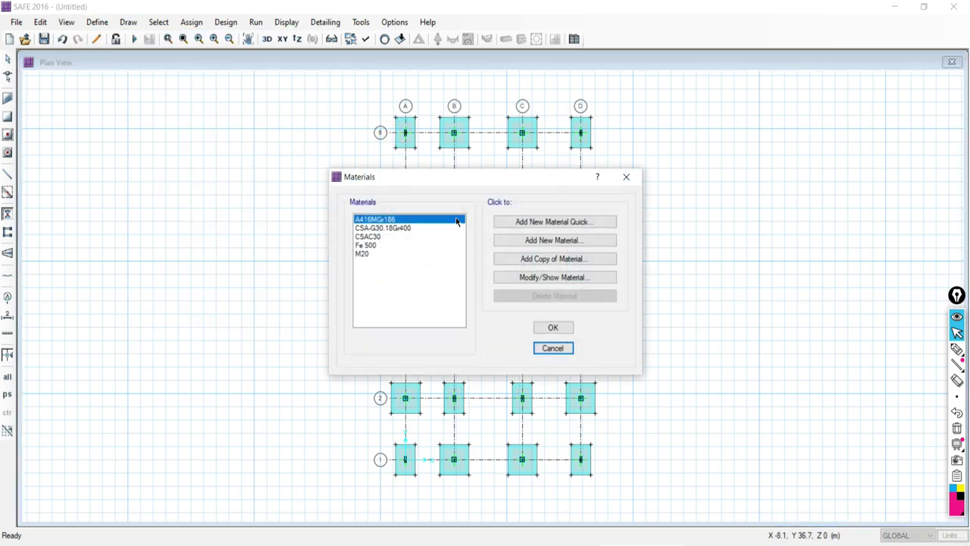
pyautogui.doubleClick(363, 253)
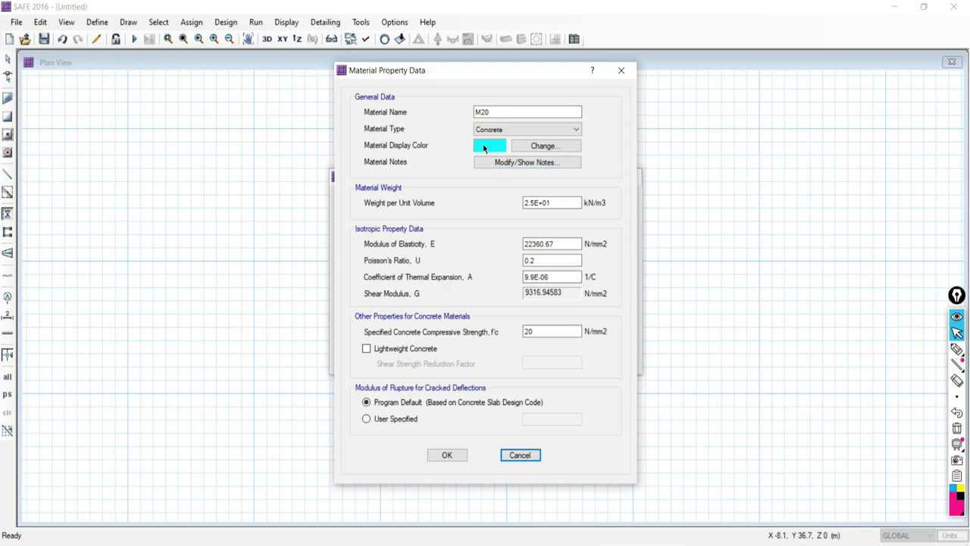
pyautogui.click(488, 143)
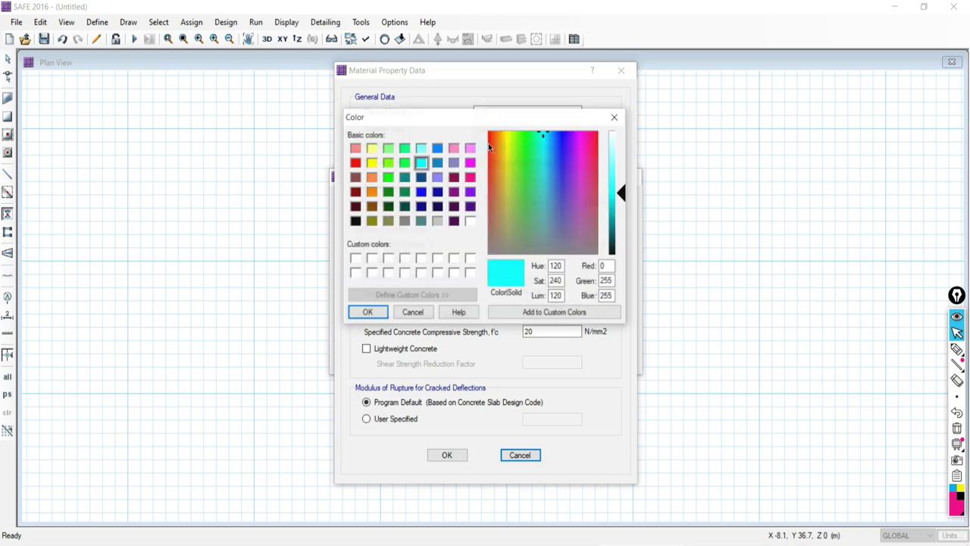
pyautogui.click(355, 193)
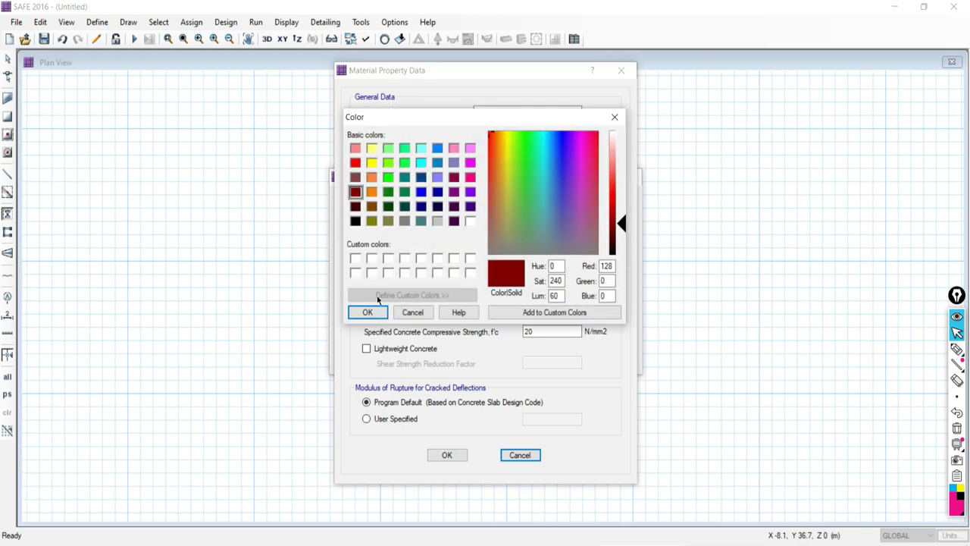
pyautogui.click(422, 194)
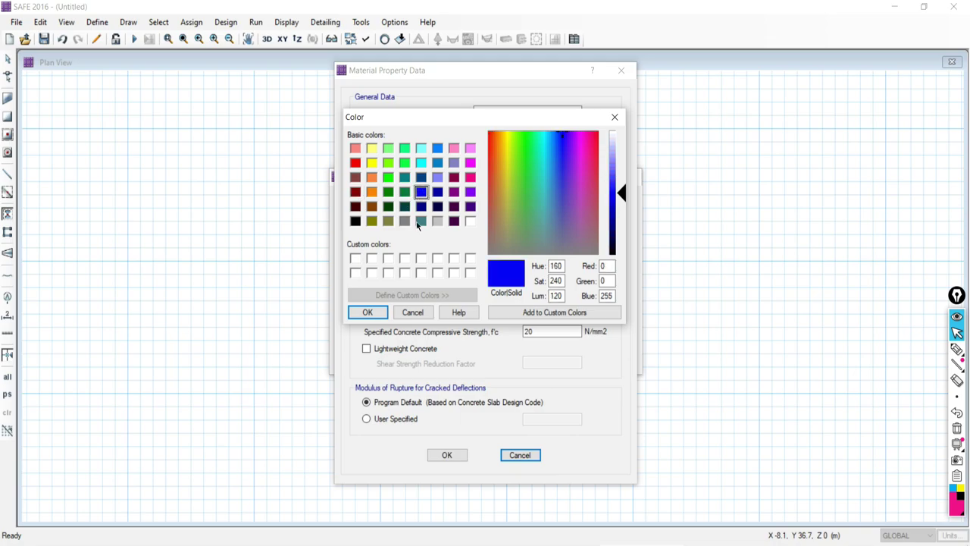
pyautogui.click(377, 312)
pyautogui.click(447, 455)
pyautogui.click(552, 326)
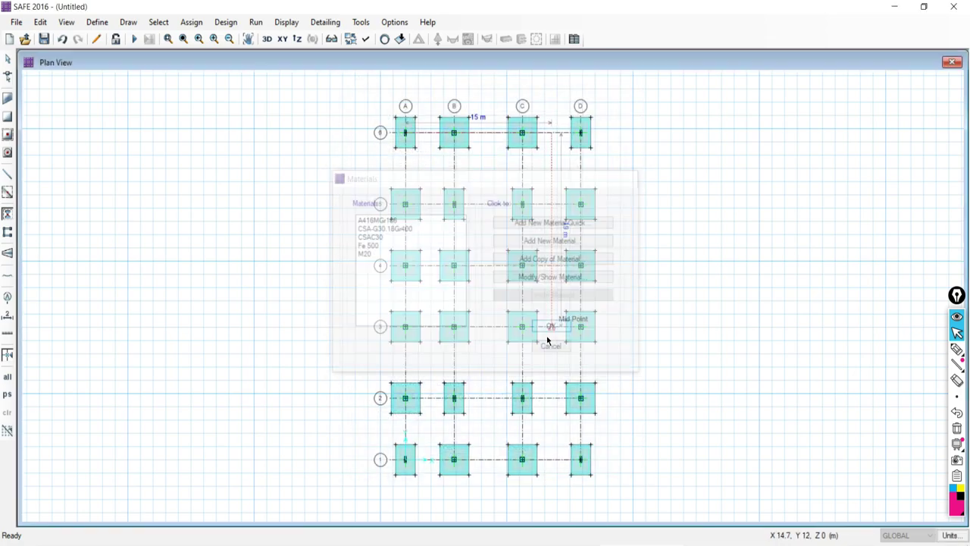
pyautogui.scroll(2, 591, 325)
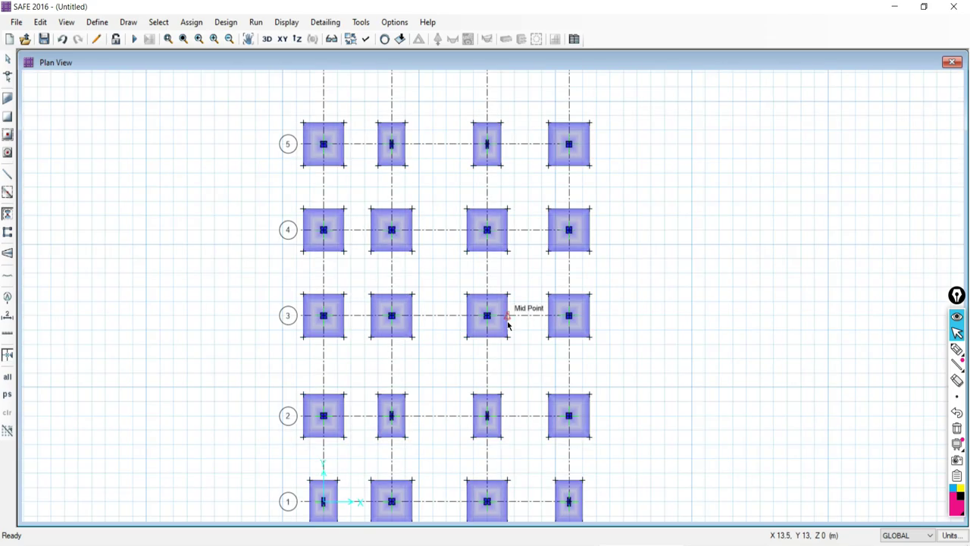
pyautogui.click(267, 39)
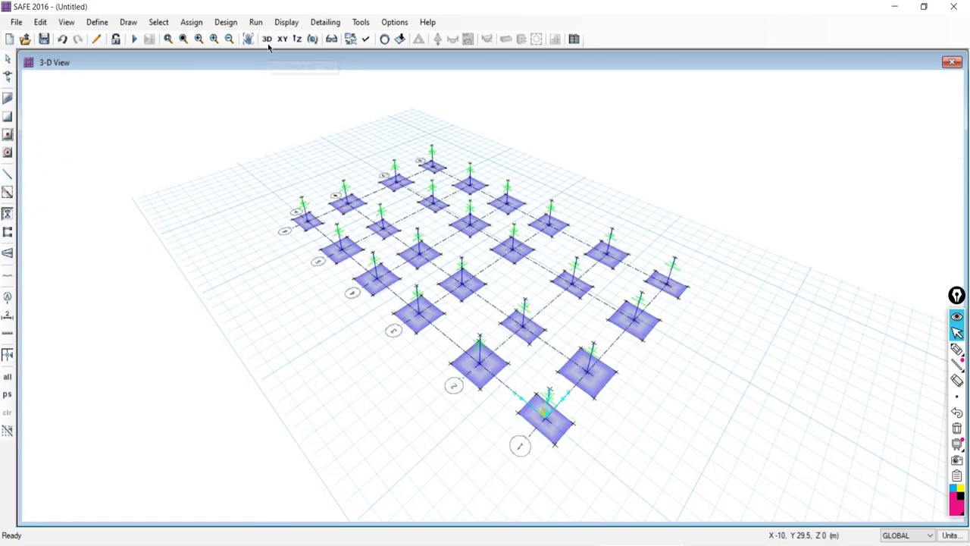
pyautogui.click(369, 41)
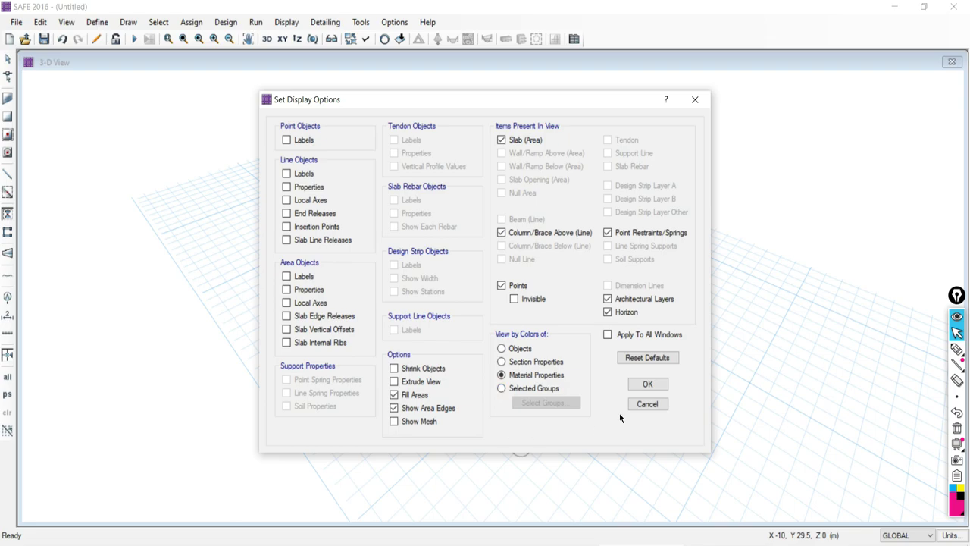
pyautogui.click(646, 403)
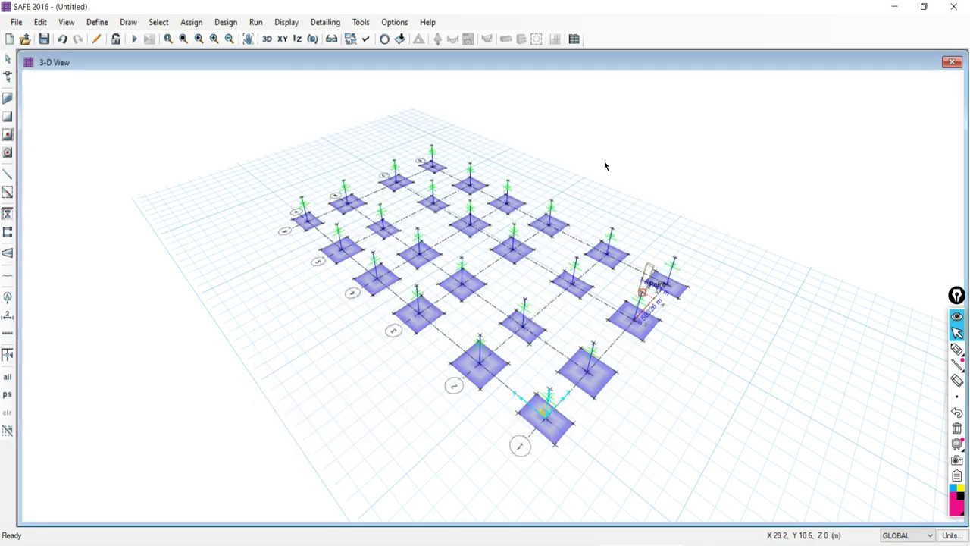
pyautogui.click(282, 38)
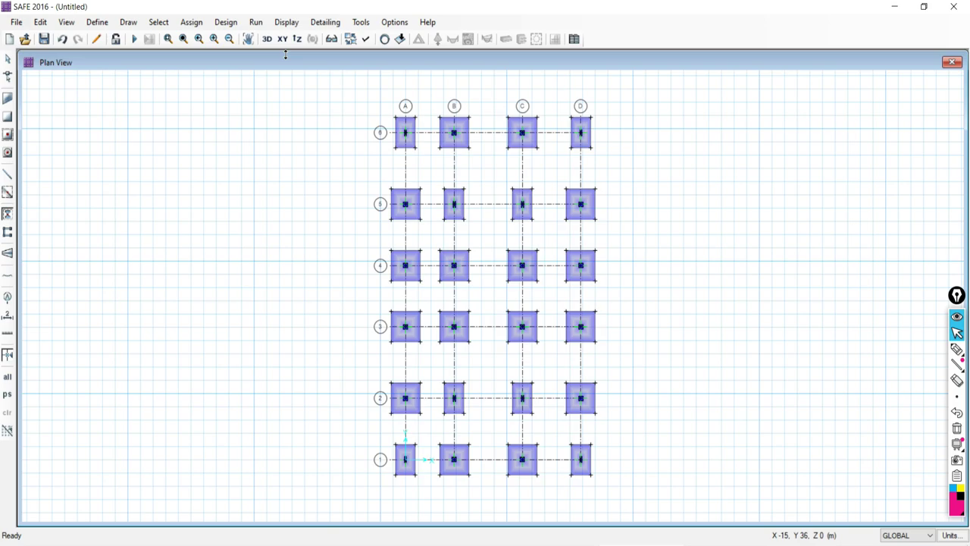
# Sketch two horizontal magenta pen lines to the right of the footing grid.
pyautogui.click(956, 349)
pyautogui.moveTo(671, 141); pyautogui.dragTo(873, 135)
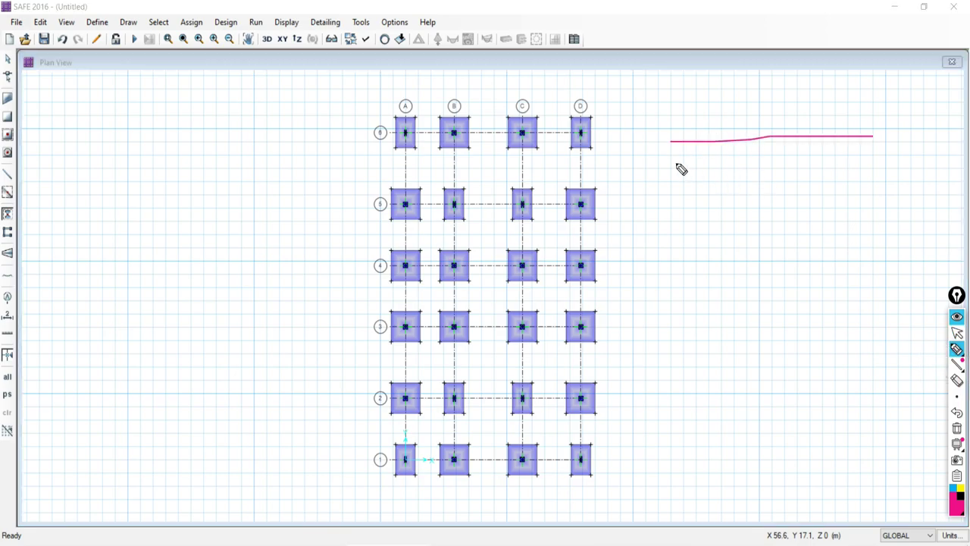
pyautogui.moveTo(676, 164); pyautogui.dragTo(870, 163)
pyautogui.click(957, 332)
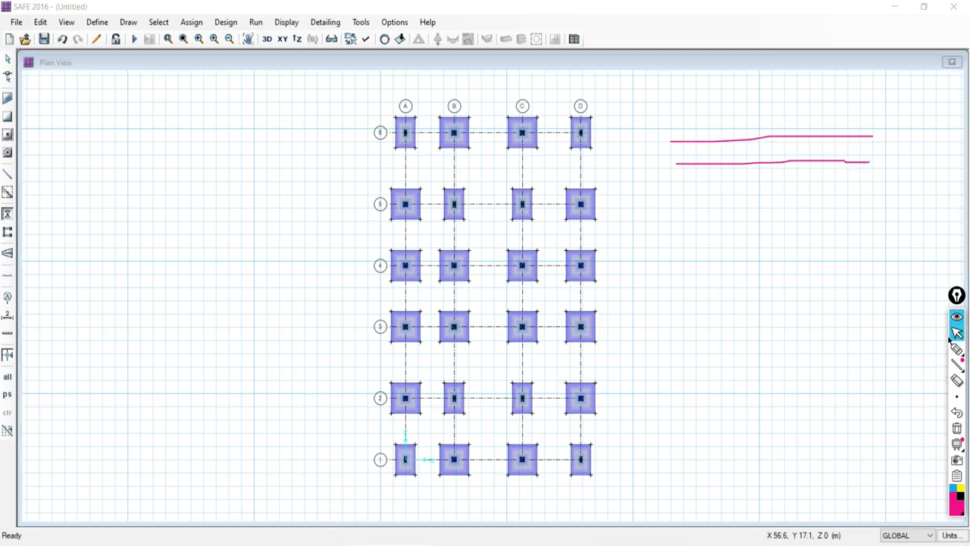
pyautogui.hotkey('alt', 'Tab')
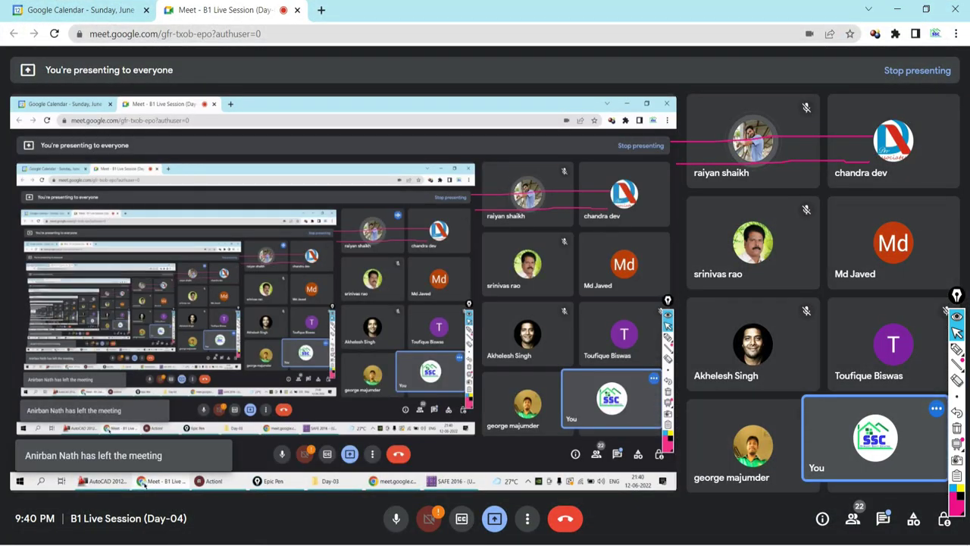
pyautogui.hotkey('alt', 'Tab')
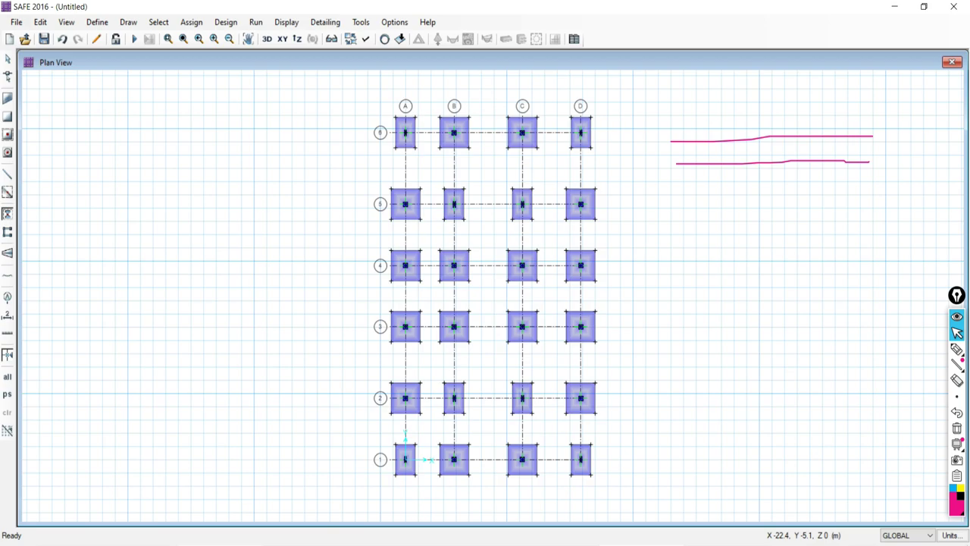
# Annotate the plan in magenta: circle footing A-1, outline the grid, write 24 and 240.
pyautogui.click(957, 349)
pyautogui.moveTo(407, 429)
pyautogui.mouseDown()
pyautogui.moveTo(376, 450)
pyautogui.moveTo(392, 492)
pyautogui.moveTo(427, 484)
pyautogui.moveTo(414, 438)
pyautogui.mouseUp()
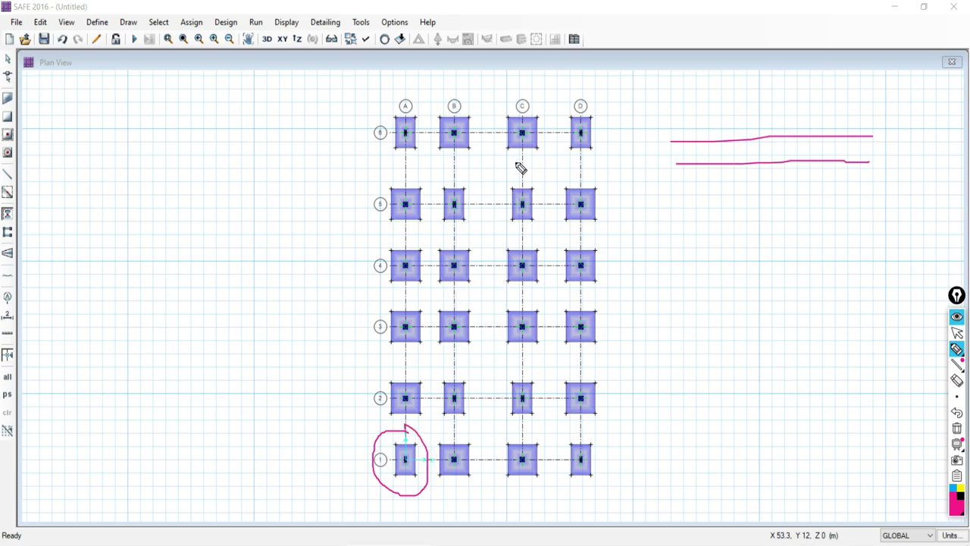
pyautogui.moveTo(399, 129)
pyautogui.mouseDown()
pyautogui.moveTo(413, 105)
pyautogui.moveTo(453, 114)
pyautogui.mouseUp()
pyautogui.moveTo(531, 128)
pyautogui.mouseDown()
pyautogui.moveTo(538, 116)
pyautogui.moveTo(590, 119)
pyautogui.mouseUp()
pyautogui.moveTo(340, 136)
pyautogui.mouseDown()
pyautogui.moveTo(438, 79)
pyautogui.moveTo(603, 115)
pyautogui.moveTo(642, 318)
pyautogui.moveTo(640, 420)
pyautogui.moveTo(574, 503)
pyautogui.moveTo(423, 504)
pyautogui.moveTo(340, 316)
pyautogui.moveTo(351, 99)
pyautogui.mouseUp()
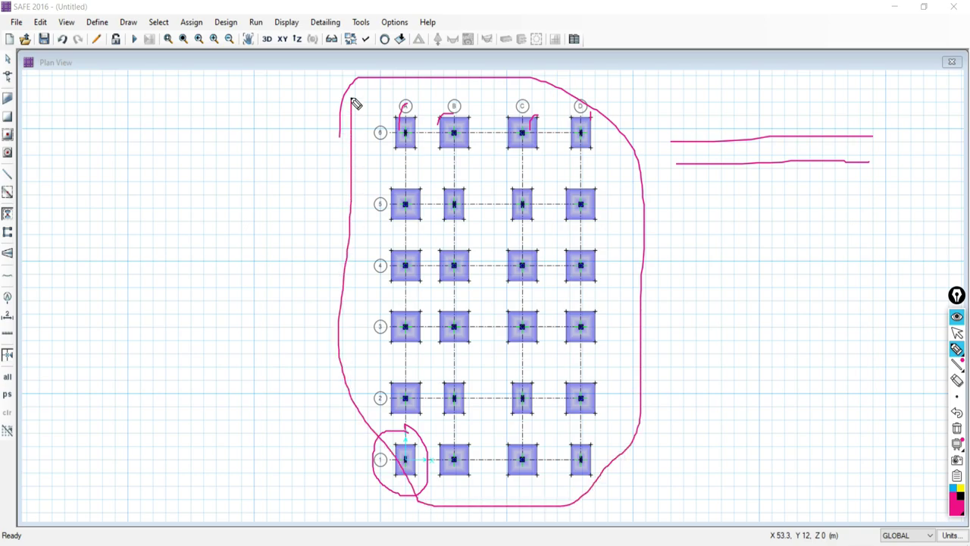
pyautogui.moveTo(129, 252)
pyautogui.mouseDown()
pyautogui.moveTo(148, 241)
pyautogui.moveTo(160, 310)
pyautogui.mouseUp()
pyautogui.moveTo(229, 262)
pyautogui.mouseDown()
pyautogui.moveTo(197, 227)
pyautogui.moveTo(201, 303)
pyautogui.mouseUp()
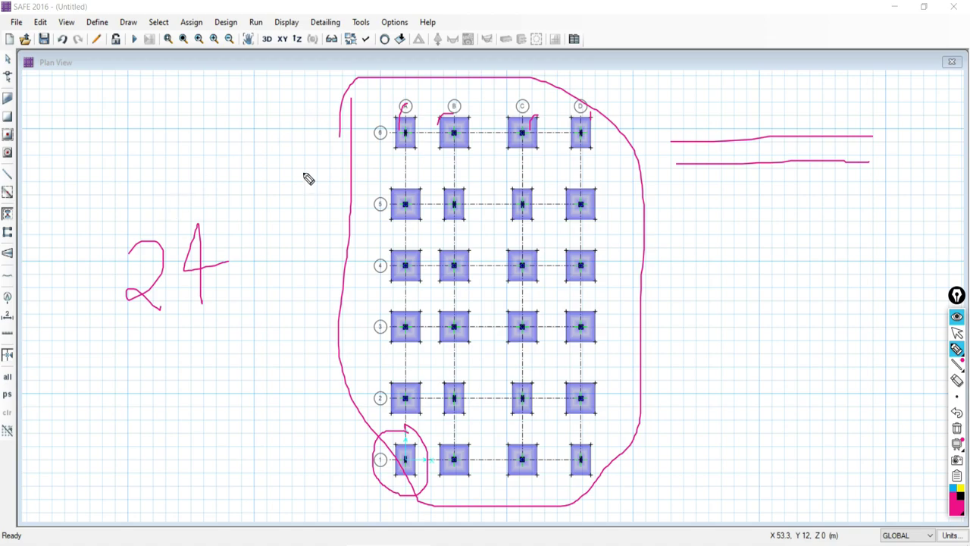
pyautogui.moveTo(97, 391)
pyautogui.mouseDown()
pyautogui.moveTo(90, 443)
pyautogui.moveTo(138, 457)
pyautogui.mouseUp()
pyautogui.moveTo(227, 407)
pyautogui.mouseDown()
pyautogui.moveTo(193, 374)
pyautogui.moveTo(197, 448)
pyautogui.mouseUp()
pyautogui.moveTo(252, 364)
pyautogui.mouseDown()
pyautogui.moveTo(286, 378)
pyautogui.moveTo(274, 361)
pyautogui.mouseUp()
pyautogui.moveTo(85, 493); pyautogui.dragTo(379, 434)
pyautogui.moveTo(94, 505); pyautogui.dragTo(390, 465)
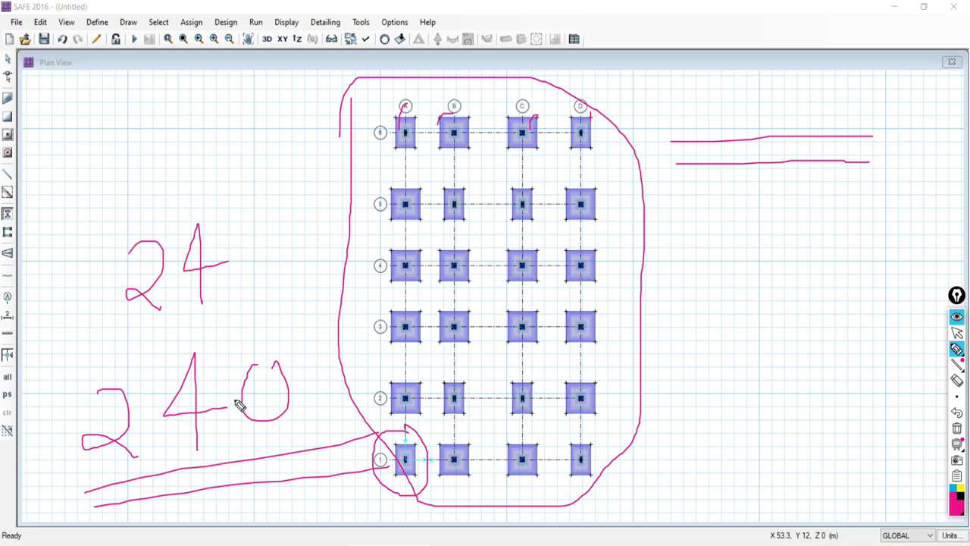
# Add more sketches, a square and a 40 note, then erase all on-screen ink.
pyautogui.moveTo(291, 347)
pyautogui.mouseDown()
pyautogui.moveTo(230, 334)
pyautogui.moveTo(57, 362)
pyautogui.moveTo(37, 435)
pyautogui.moveTo(227, 488)
pyautogui.moveTo(310, 383)
pyautogui.moveTo(294, 324)
pyautogui.mouseUp()
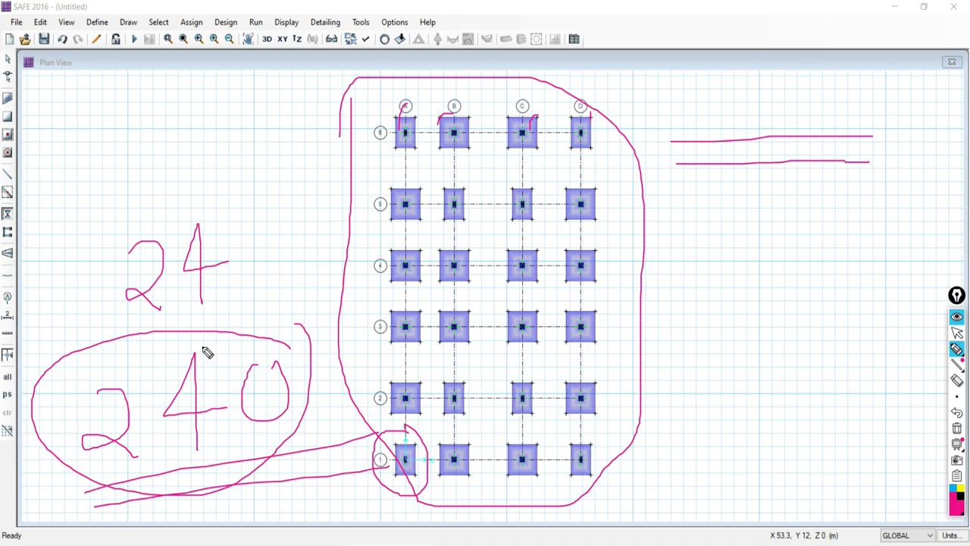
pyautogui.moveTo(198, 354)
pyautogui.mouseDown()
pyautogui.moveTo(165, 413)
pyautogui.moveTo(212, 407)
pyautogui.moveTo(197, 384)
pyautogui.moveTo(195, 448)
pyautogui.mouseUp()
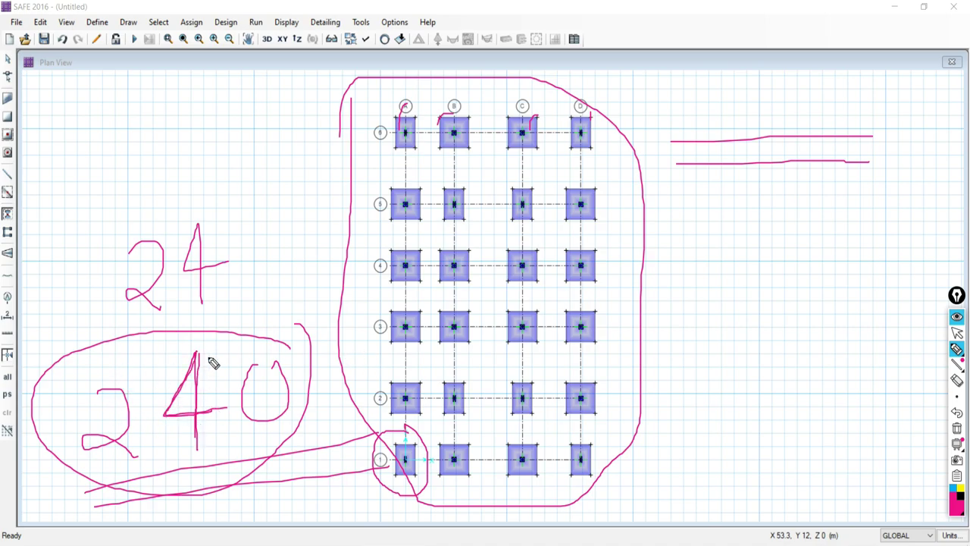
pyautogui.moveTo(76, 135)
pyautogui.mouseDown()
pyautogui.moveTo(203, 81)
pyautogui.moveTo(243, 166)
pyautogui.moveTo(172, 208)
pyautogui.moveTo(115, 236)
pyautogui.moveTo(63, 161)
pyautogui.moveTo(96, 238)
pyautogui.moveTo(138, 227)
pyautogui.mouseUp()
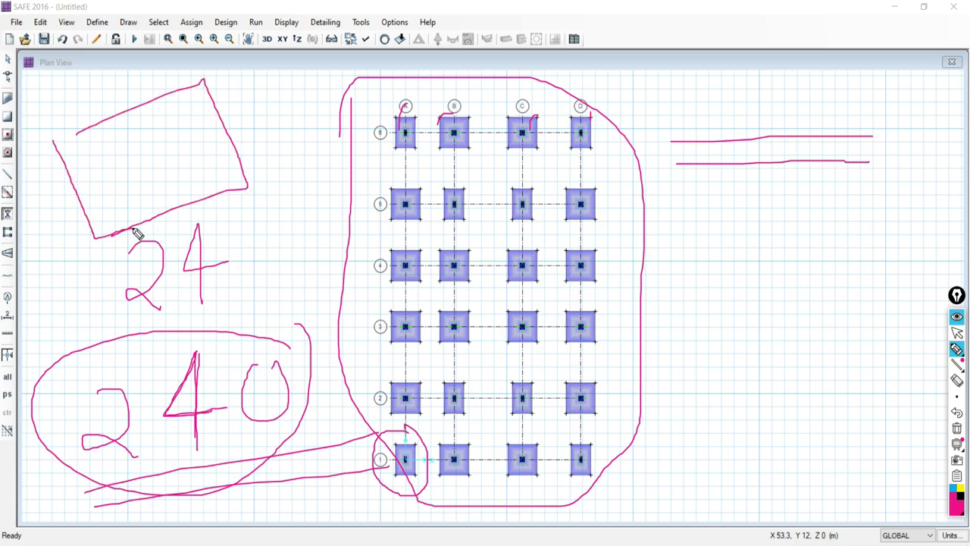
pyautogui.moveTo(56, 140)
pyautogui.mouseDown()
pyautogui.moveTo(215, 90)
pyautogui.moveTo(110, 126)
pyautogui.mouseUp()
pyautogui.moveTo(295, 182)
pyautogui.mouseDown()
pyautogui.moveTo(343, 213)
pyautogui.moveTo(300, 249)
pyautogui.mouseUp()
pyautogui.moveTo(331, 189); pyautogui.dragTo(341, 180)
pyautogui.moveTo(261, 284); pyautogui.dragTo(359, 243)
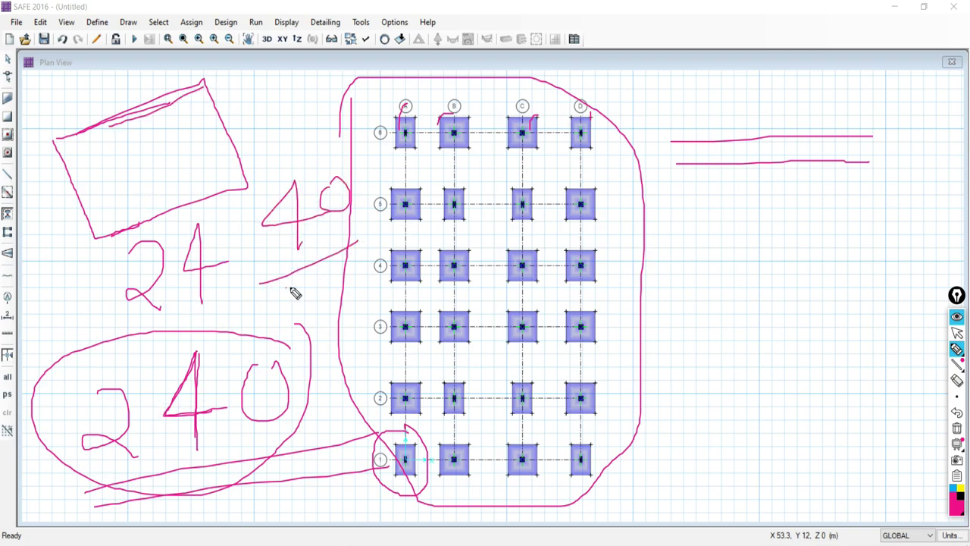
pyautogui.moveTo(286, 288); pyautogui.dragTo(385, 237)
pyautogui.moveTo(338, 147)
pyautogui.mouseDown()
pyautogui.moveTo(182, 247)
pyautogui.moveTo(438, 253)
pyautogui.moveTo(312, 153)
pyautogui.mouseUp()
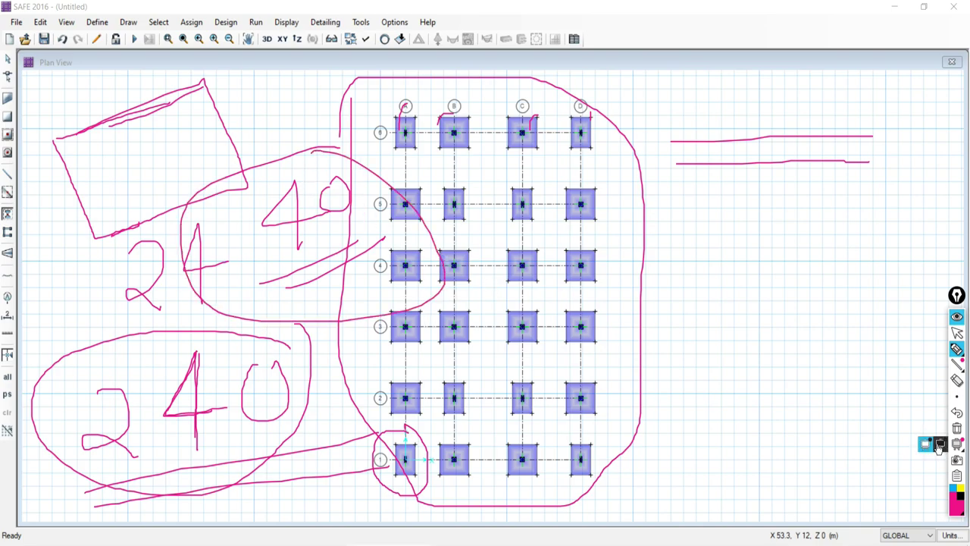
pyautogui.click(956, 428)
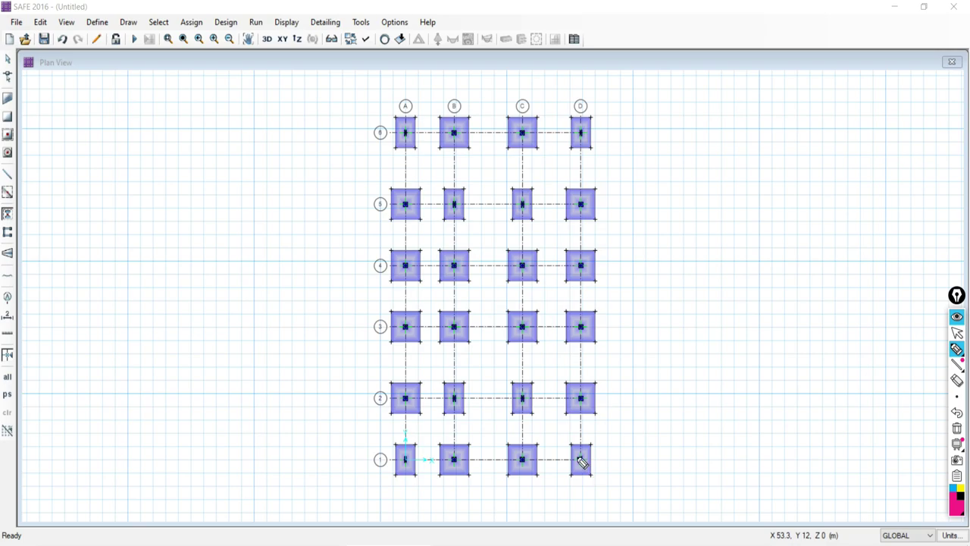
# Tick footings D-1, C-2, A-5 and D-6 in magenta, then return to the SAFE plan.
pyautogui.moveTo(580, 458); pyautogui.dragTo(626, 433)
pyautogui.moveTo(509, 391)
pyautogui.mouseDown()
pyautogui.moveTo(541, 393)
pyautogui.moveTo(538, 376)
pyautogui.mouseUp()
pyautogui.moveTo(400, 200); pyautogui.dragTo(436, 171)
pyautogui.moveTo(581, 131)
pyautogui.mouseDown()
pyautogui.moveTo(598, 146)
pyautogui.moveTo(618, 121)
pyautogui.mouseUp()
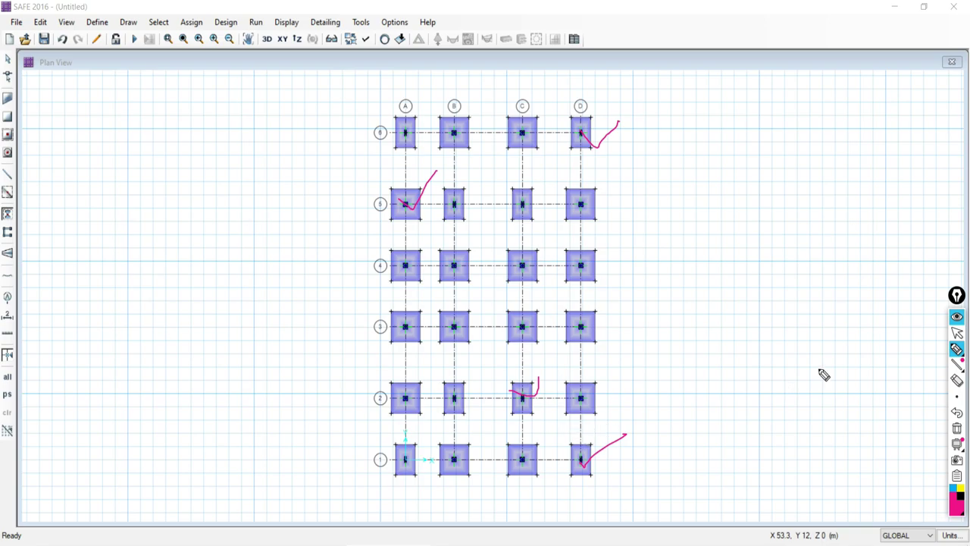
pyautogui.click(956, 332)
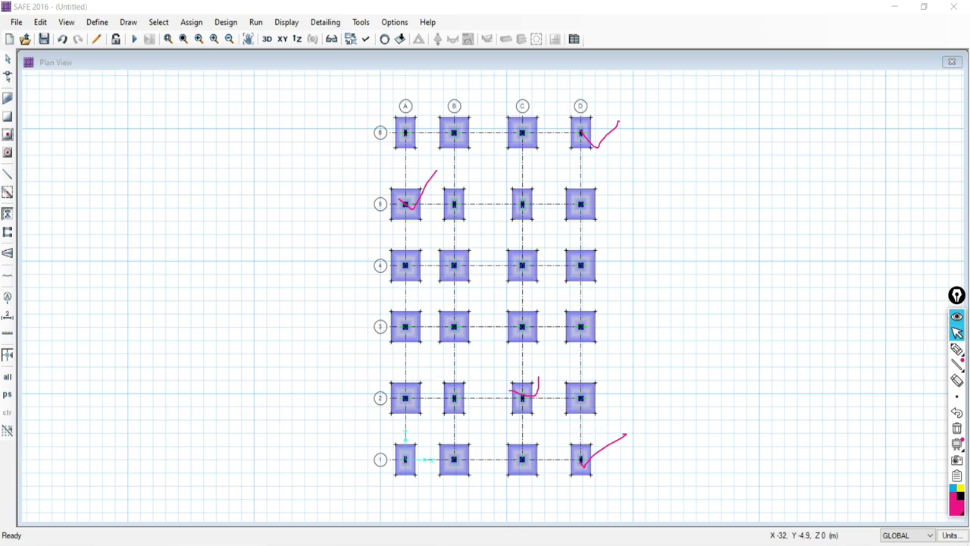
pyautogui.hotkey('alt', 'Tab')
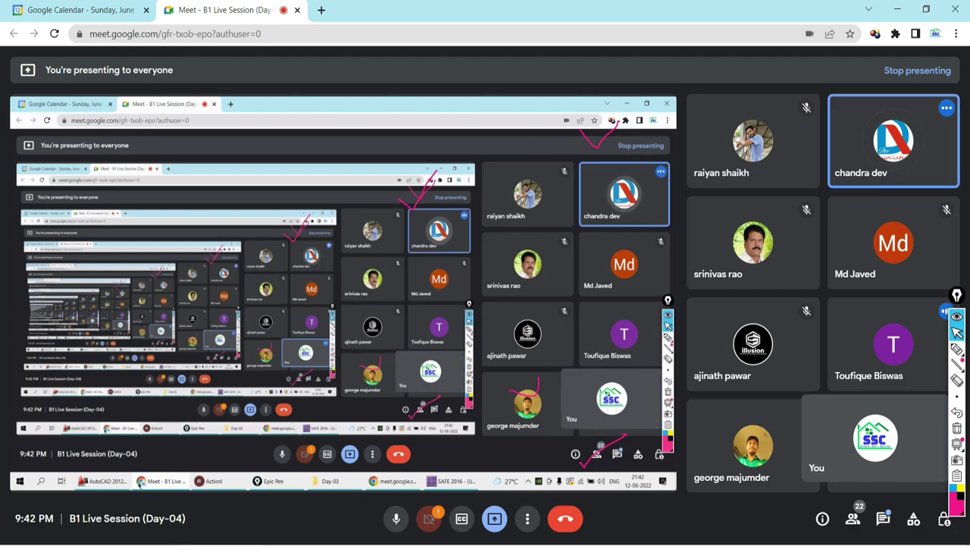
pyautogui.hotkey('alt', 'Tab')
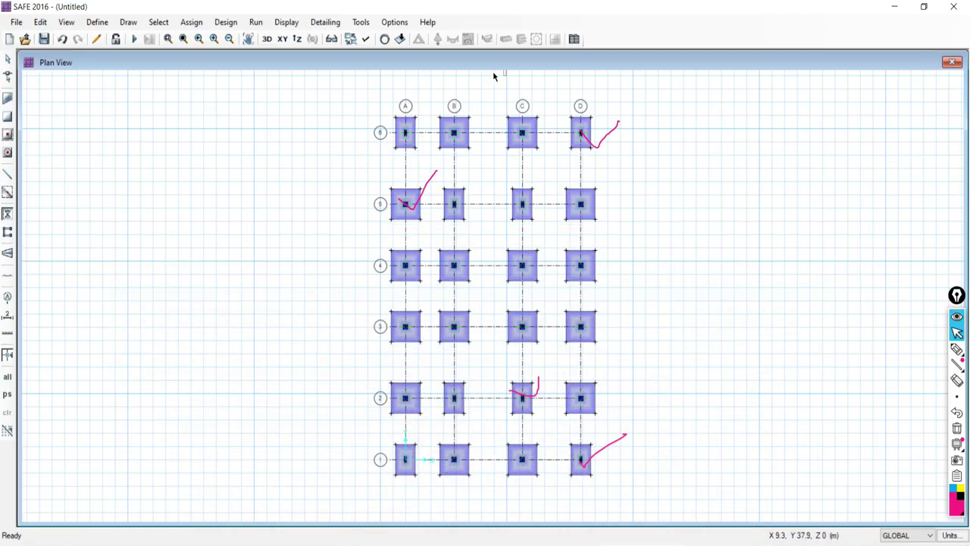
pyautogui.click(367, 39)
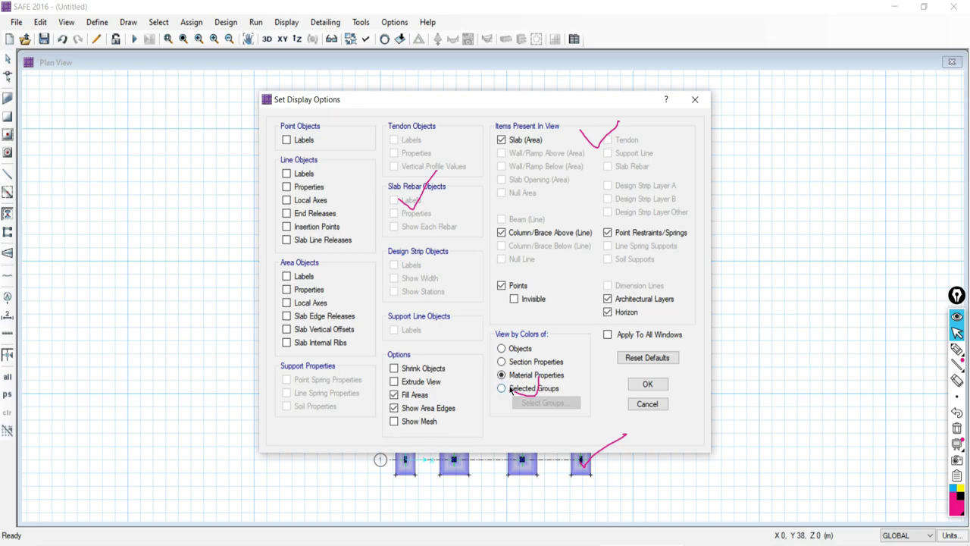
pyautogui.click(645, 406)
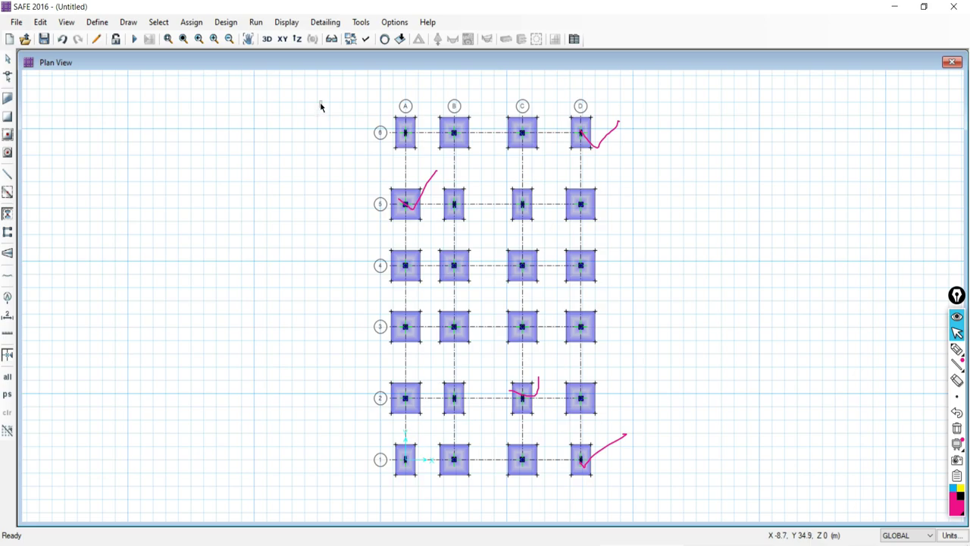
pyautogui.click(957, 428)
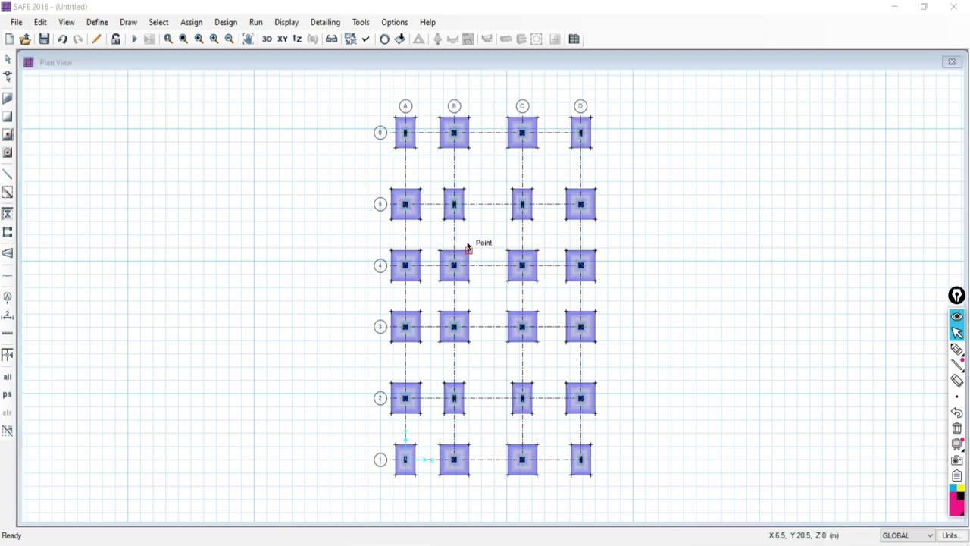
pyautogui.click(953, 350)
pyautogui.moveTo(579, 81)
pyautogui.mouseDown()
pyautogui.moveTo(581, 166)
pyautogui.moveTo(582, 103)
pyautogui.mouseUp()
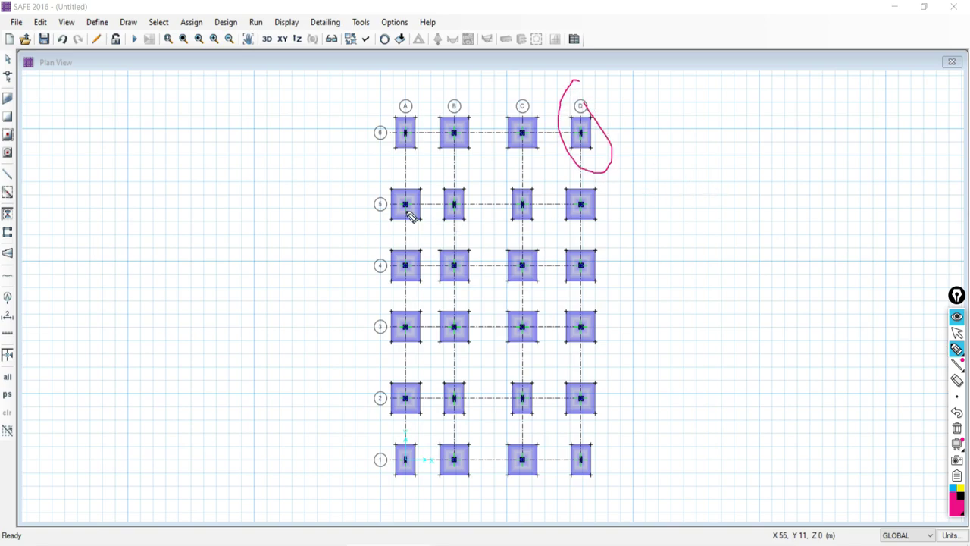
pyautogui.moveTo(410, 160)
pyautogui.mouseDown()
pyautogui.moveTo(367, 228)
pyautogui.moveTo(424, 230)
pyautogui.moveTo(424, 201)
pyautogui.mouseUp()
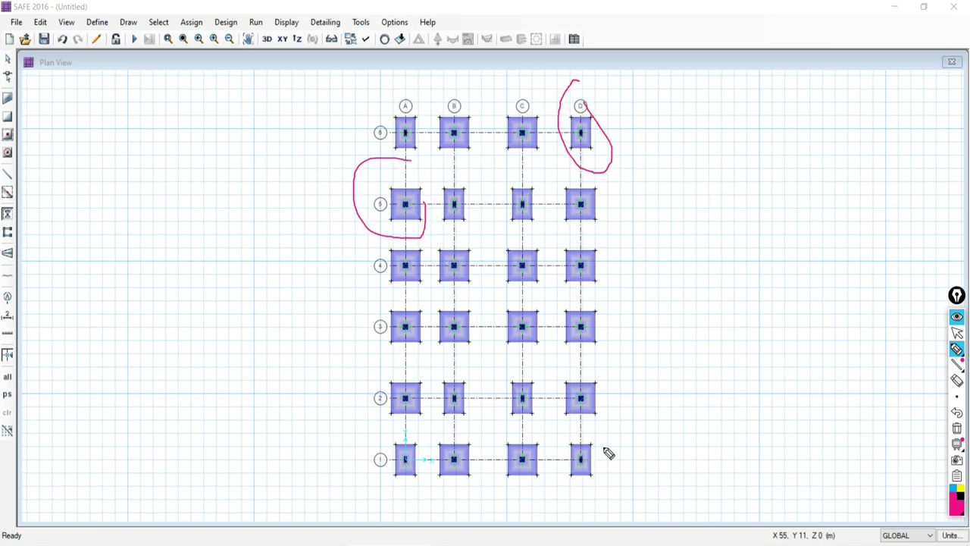
pyautogui.moveTo(597, 436)
pyautogui.mouseDown()
pyautogui.moveTo(564, 443)
pyautogui.moveTo(565, 499)
pyautogui.mouseUp()
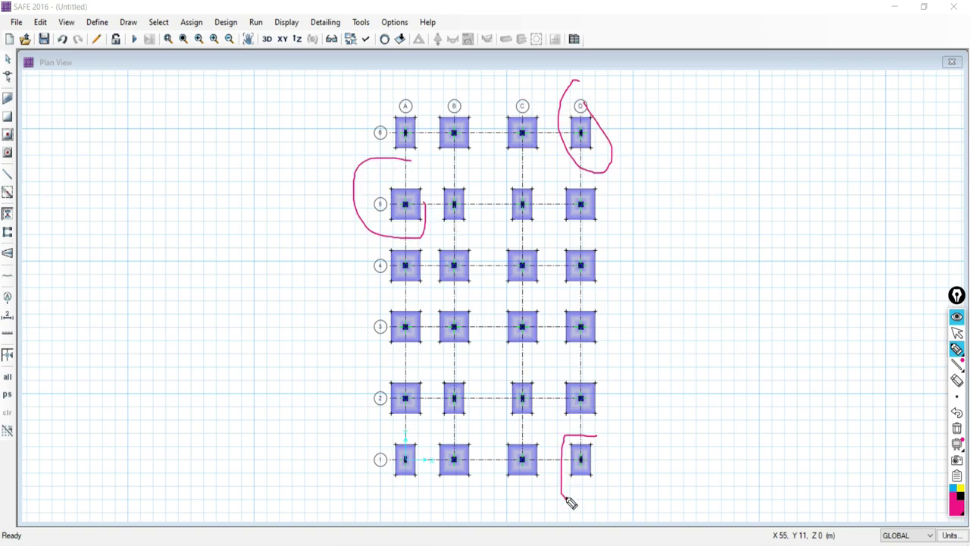
pyautogui.click(957, 430)
pyautogui.moveTo(638, 203)
pyautogui.mouseDown()
pyautogui.moveTo(803, 204)
pyautogui.moveTo(773, 241)
pyautogui.moveTo(643, 231)
pyautogui.mouseUp()
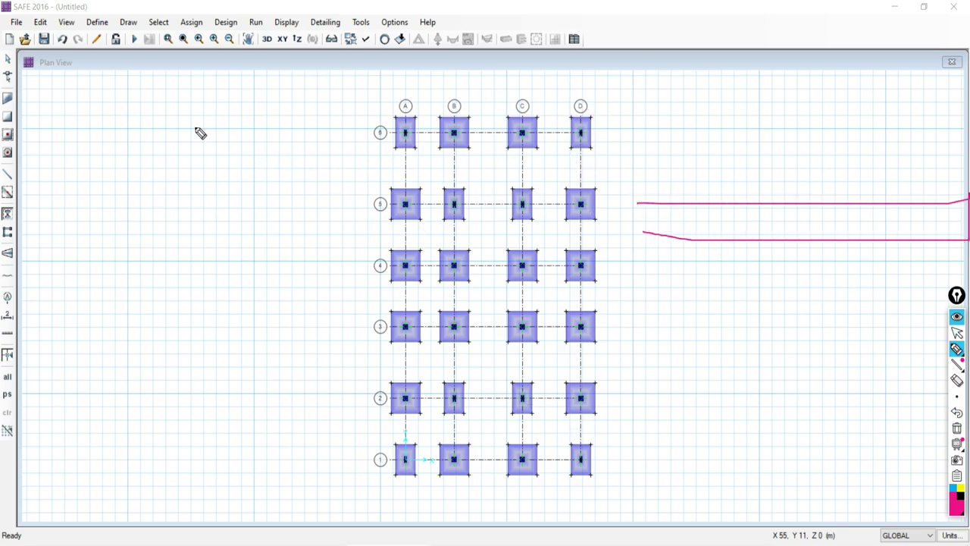
pyautogui.moveTo(385, 175)
pyautogui.mouseDown()
pyautogui.moveTo(382, 227)
pyautogui.moveTo(421, 235)
pyautogui.moveTo(425, 199)
pyautogui.moveTo(403, 182)
pyautogui.mouseUp()
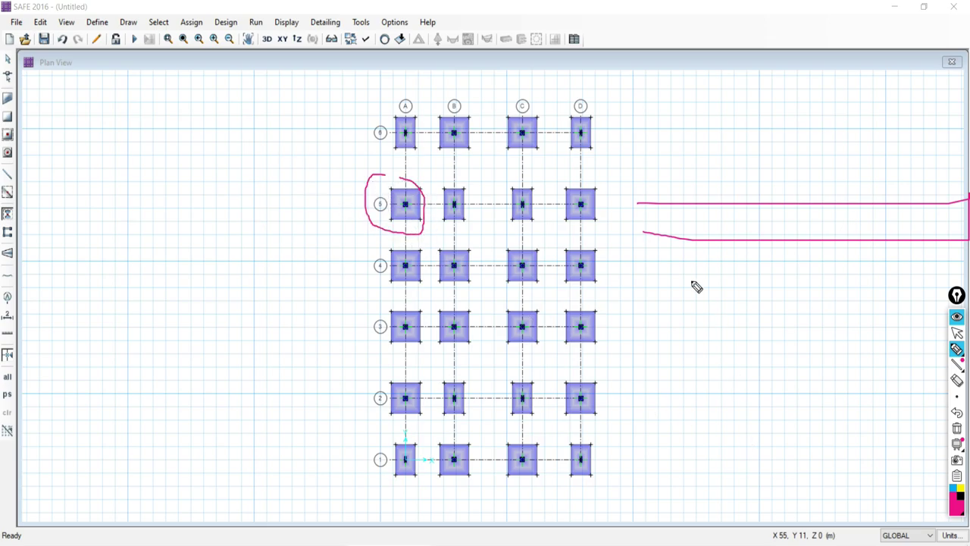
pyautogui.moveTo(644, 195); pyautogui.dragTo(640, 403)
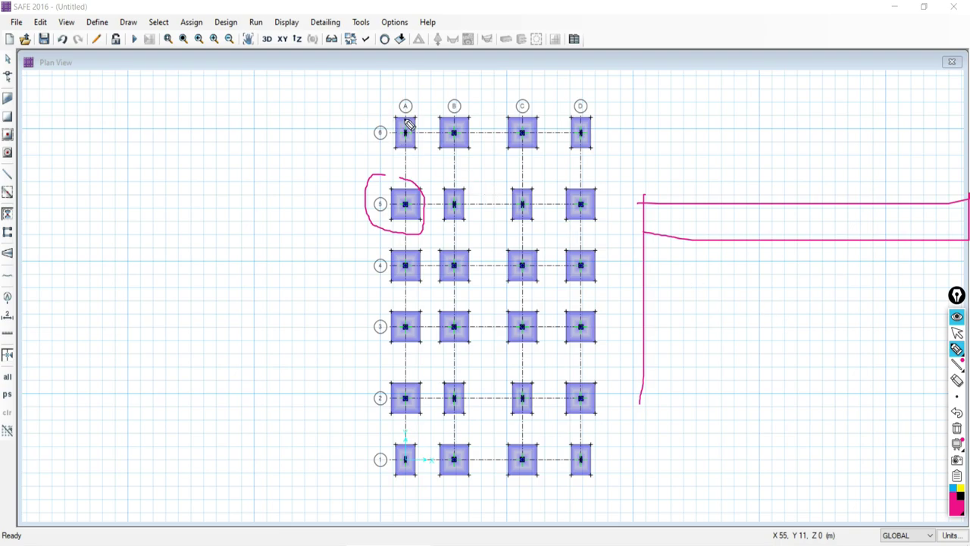
pyautogui.moveTo(444, 84)
pyautogui.mouseDown()
pyautogui.moveTo(417, 84)
pyautogui.moveTo(253, 199)
pyautogui.moveTo(217, 412)
pyautogui.moveTo(442, 531)
pyautogui.moveTo(496, 528)
pyautogui.mouseUp()
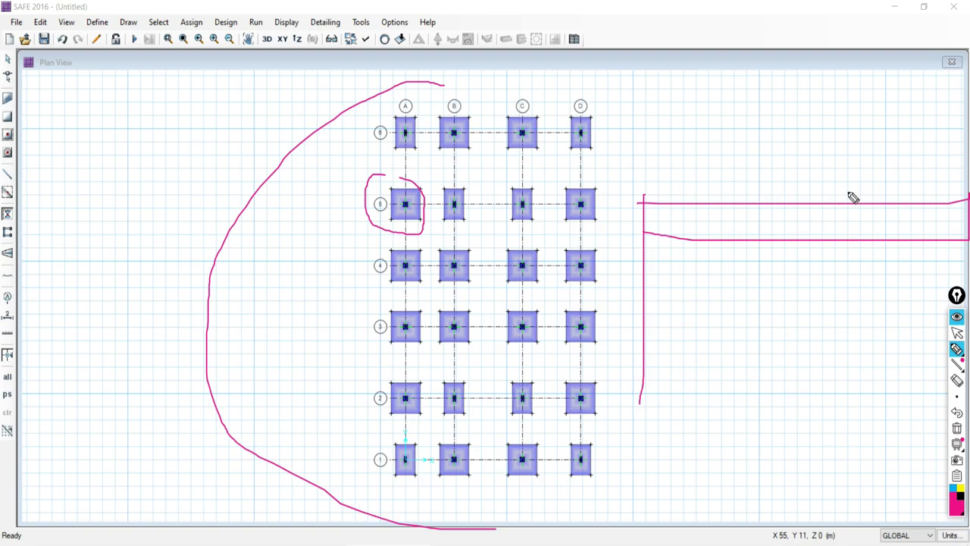
pyautogui.moveTo(855, 185)
pyautogui.mouseDown()
pyautogui.moveTo(668, 196)
pyautogui.moveTo(592, 265)
pyautogui.moveTo(702, 377)
pyautogui.moveTo(876, 379)
pyautogui.mouseUp()
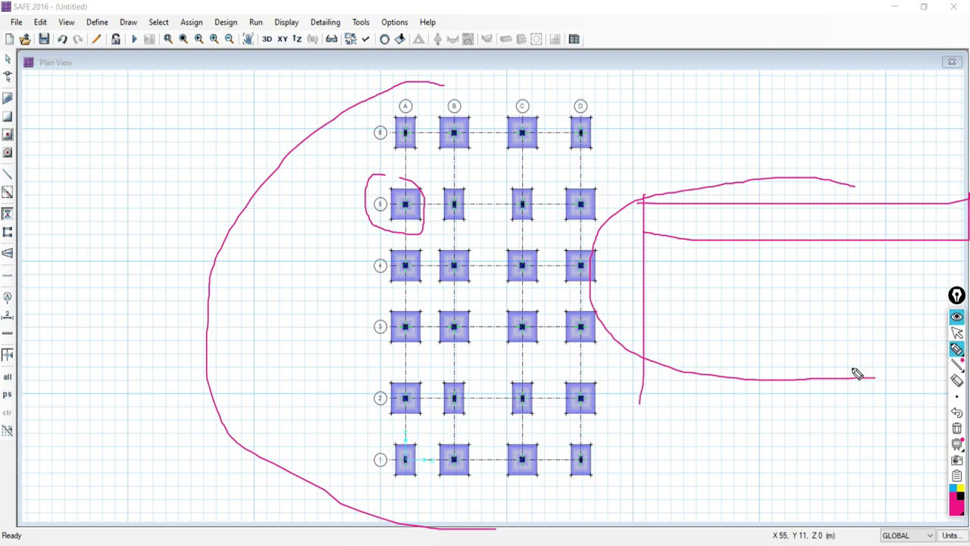
pyautogui.click(957, 334)
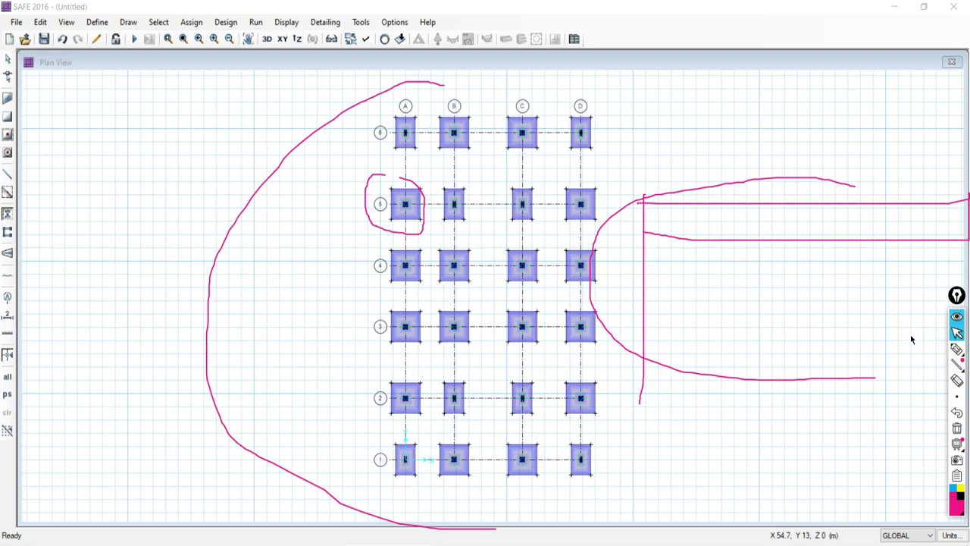
pyautogui.click(956, 428)
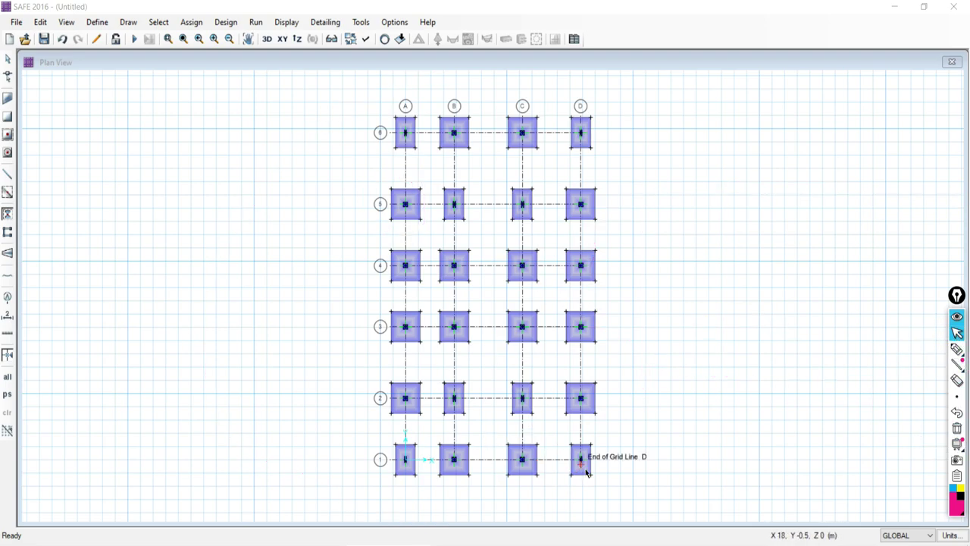
pyautogui.scroll(2, 586, 471)
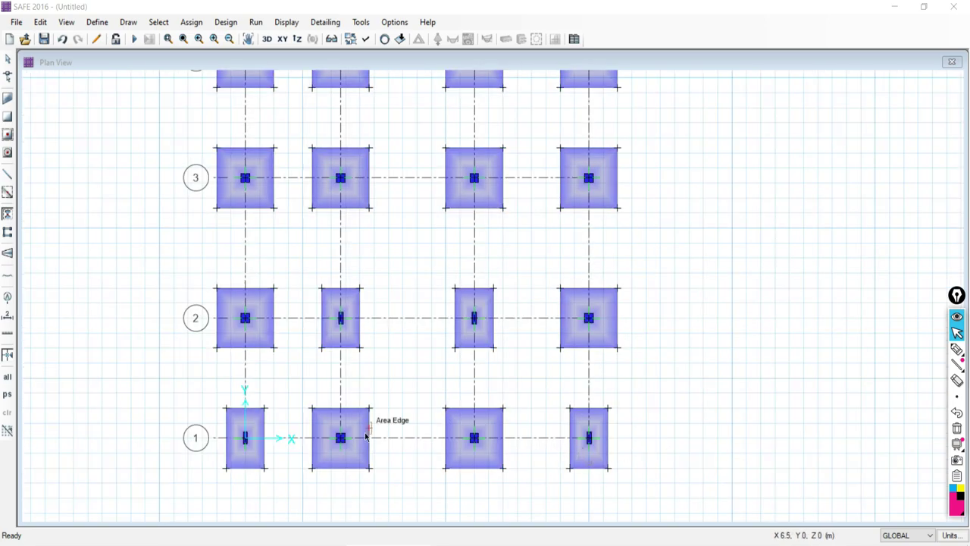
pyautogui.scroll(1, 591, 469)
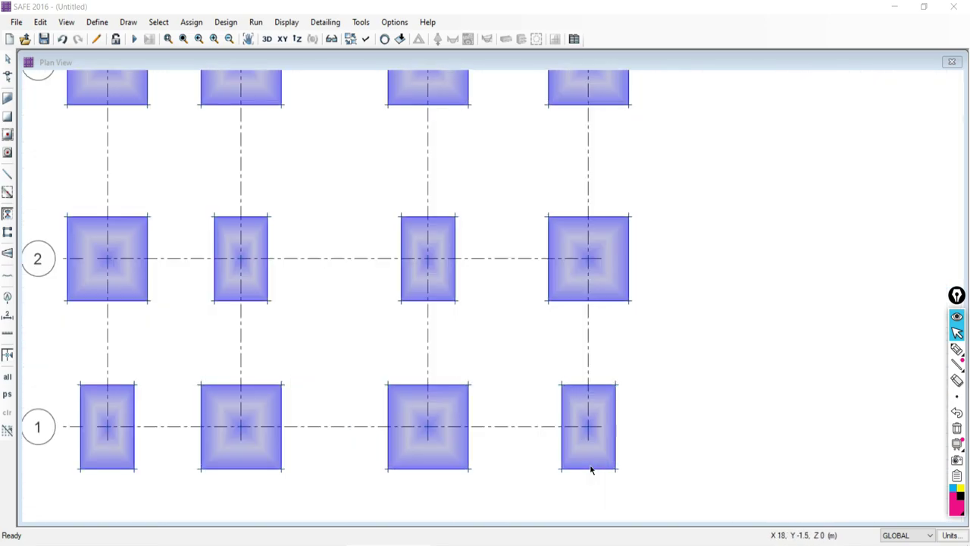
pyautogui.scroll(2, 591, 470)
pyautogui.click(604, 439)
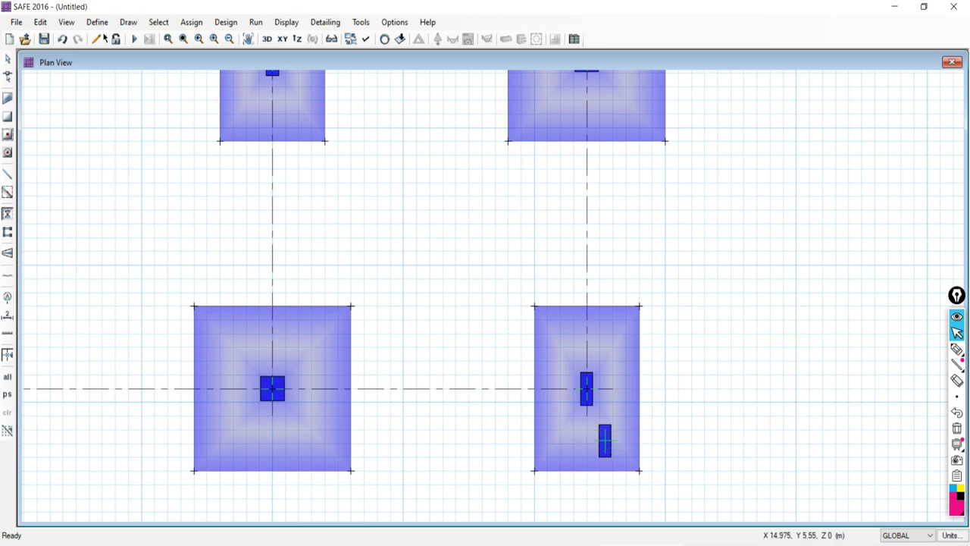
pyautogui.click(62, 39)
pyautogui.scroll(-3, 567, 303)
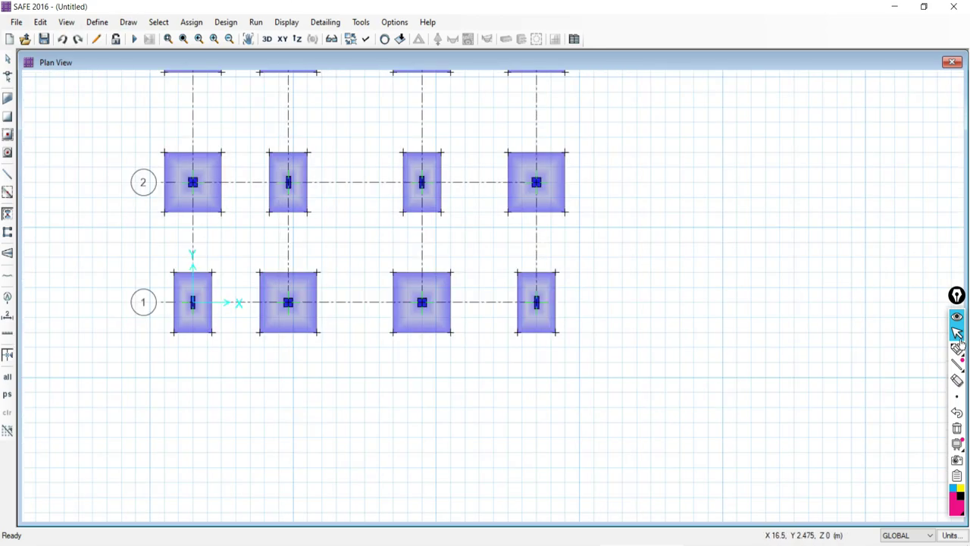
pyautogui.click(926, 349)
pyautogui.moveTo(523, 239)
pyautogui.mouseDown()
pyautogui.moveTo(493, 340)
pyautogui.moveTo(508, 229)
pyautogui.mouseUp()
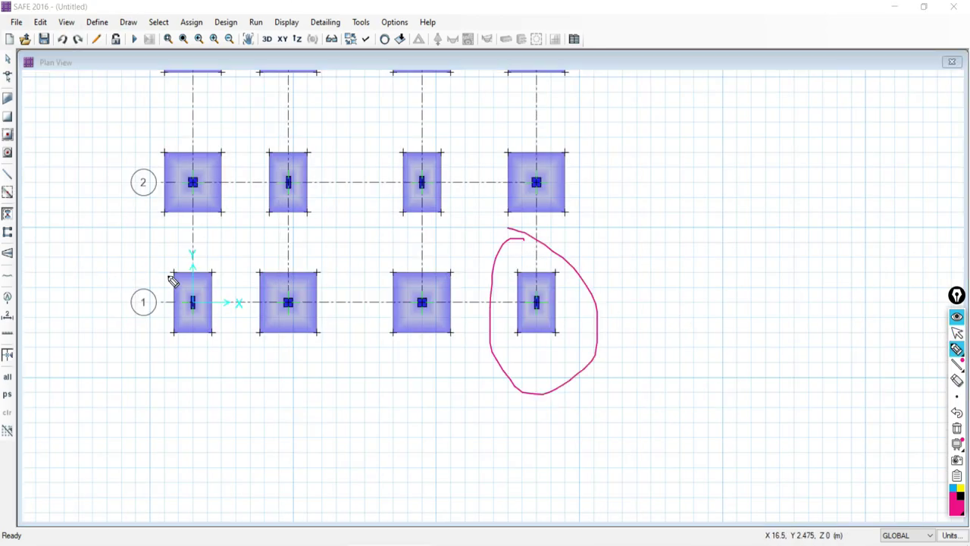
pyautogui.moveTo(186, 225)
pyautogui.mouseDown()
pyautogui.moveTo(227, 323)
pyautogui.moveTo(199, 227)
pyautogui.mouseUp()
pyautogui.click(956, 332)
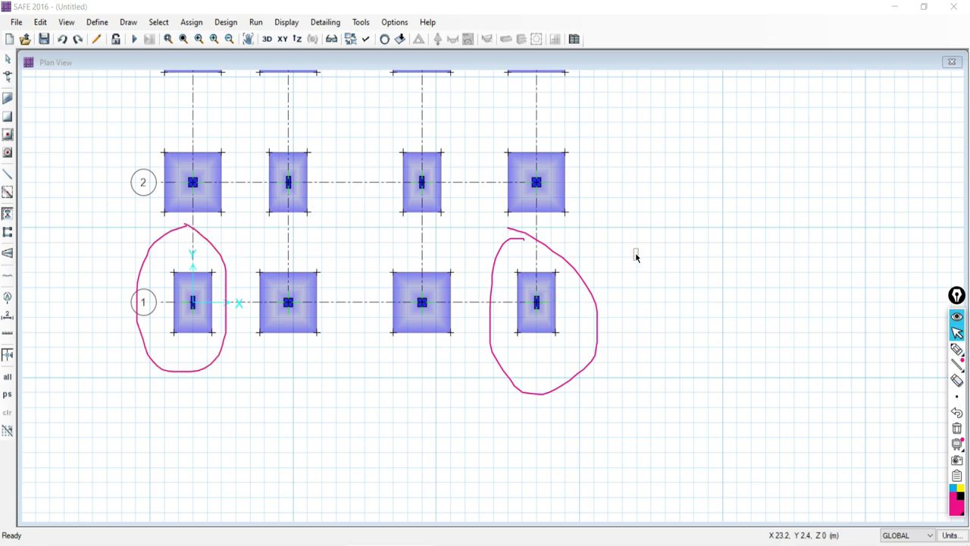
pyautogui.scroll(-3, 636, 258)
pyautogui.moveTo(957, 446)
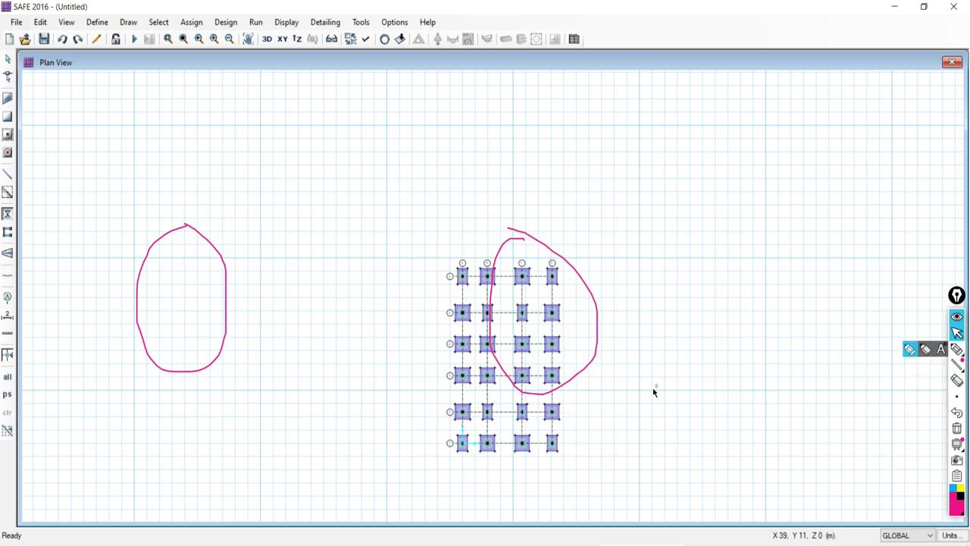
pyautogui.scroll(3, 654, 391)
pyautogui.moveTo(498, 378); pyautogui.dragTo(518, 329, button='middle')
pyautogui.click(958, 428)
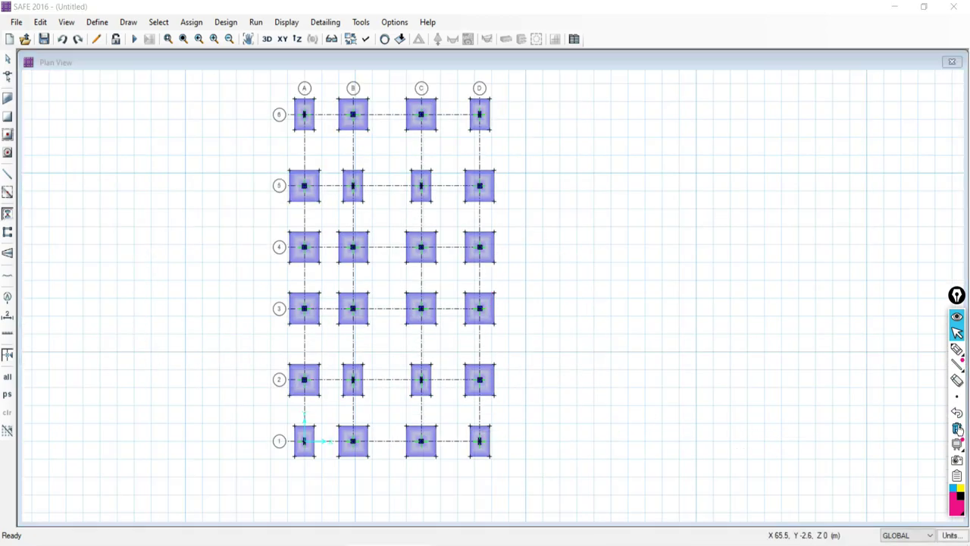
pyautogui.click(956, 349)
pyautogui.moveTo(468, 419)
pyautogui.mouseDown()
pyautogui.moveTo(501, 462)
pyautogui.moveTo(479, 418)
pyautogui.mouseUp()
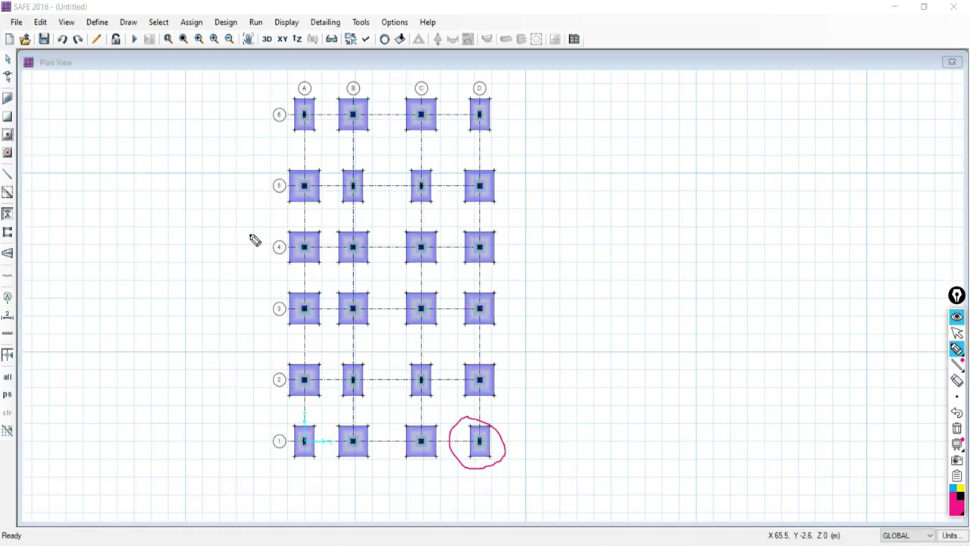
pyautogui.moveTo(354, 271)
pyautogui.mouseDown()
pyautogui.moveTo(332, 286)
pyautogui.moveTo(360, 278)
pyautogui.mouseUp()
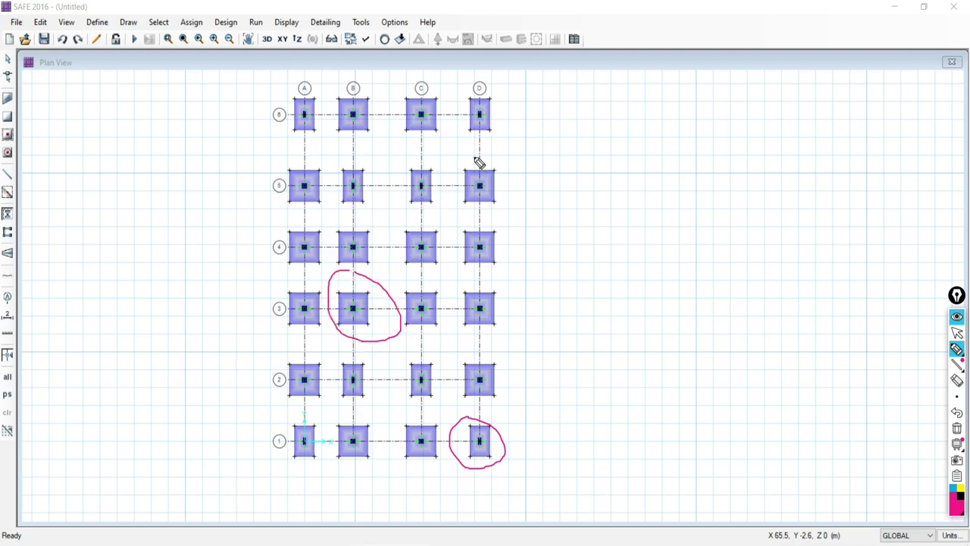
pyautogui.moveTo(479, 163)
pyautogui.mouseDown()
pyautogui.moveTo(498, 205)
pyautogui.moveTo(485, 159)
pyautogui.mouseUp()
pyautogui.moveTo(283, 76)
pyautogui.mouseDown()
pyautogui.moveTo(273, 134)
pyautogui.moveTo(333, 132)
pyautogui.moveTo(321, 93)
pyautogui.moveTo(262, 79)
pyautogui.mouseUp()
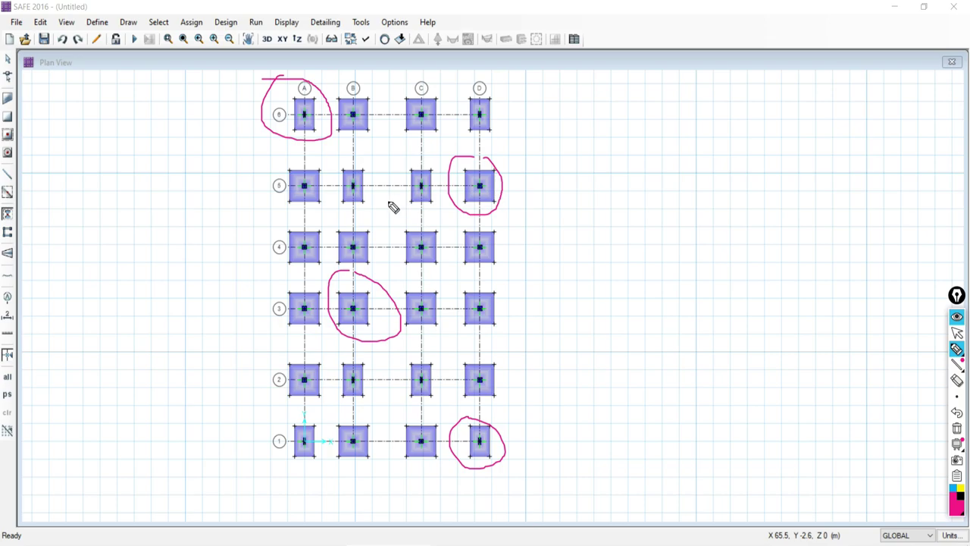
pyautogui.click(956, 332)
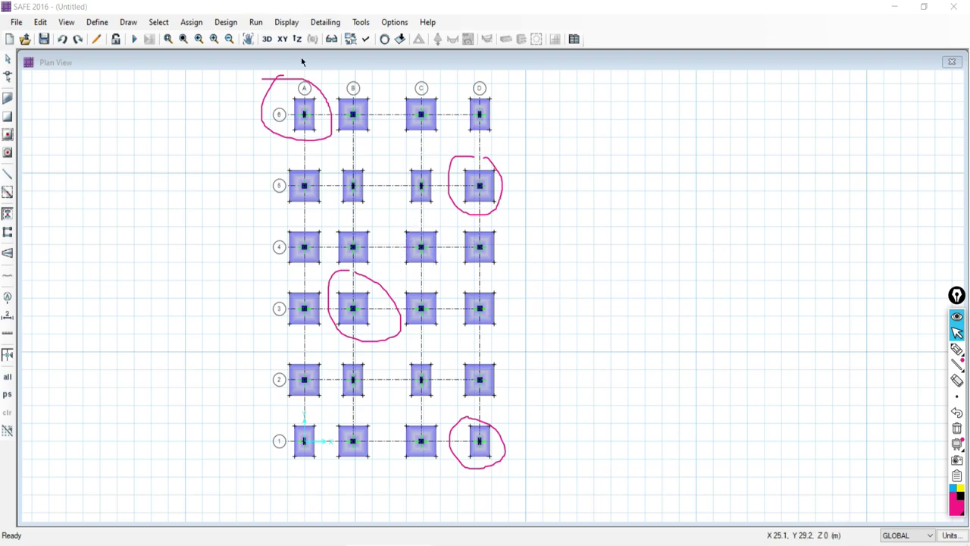
pyautogui.scroll(2, 313, 126)
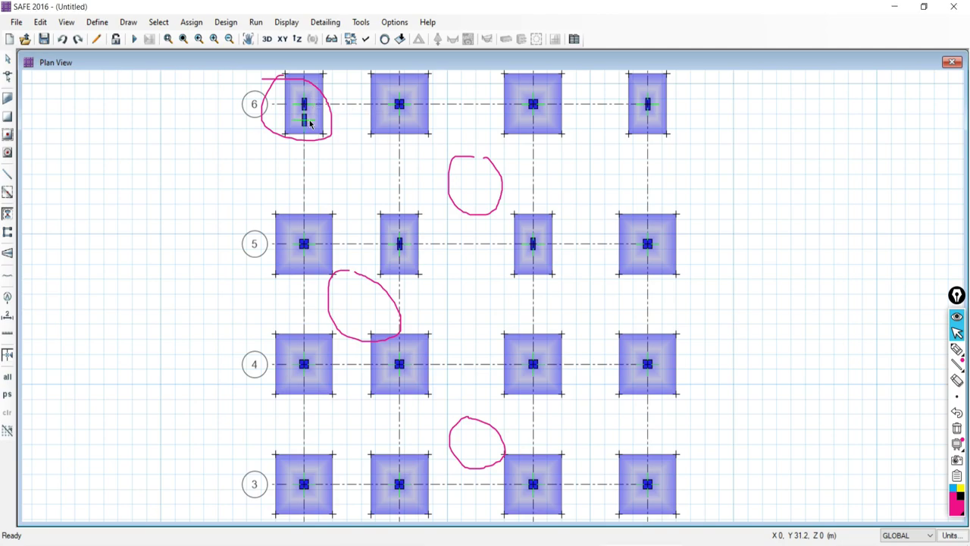
pyautogui.click(62, 41)
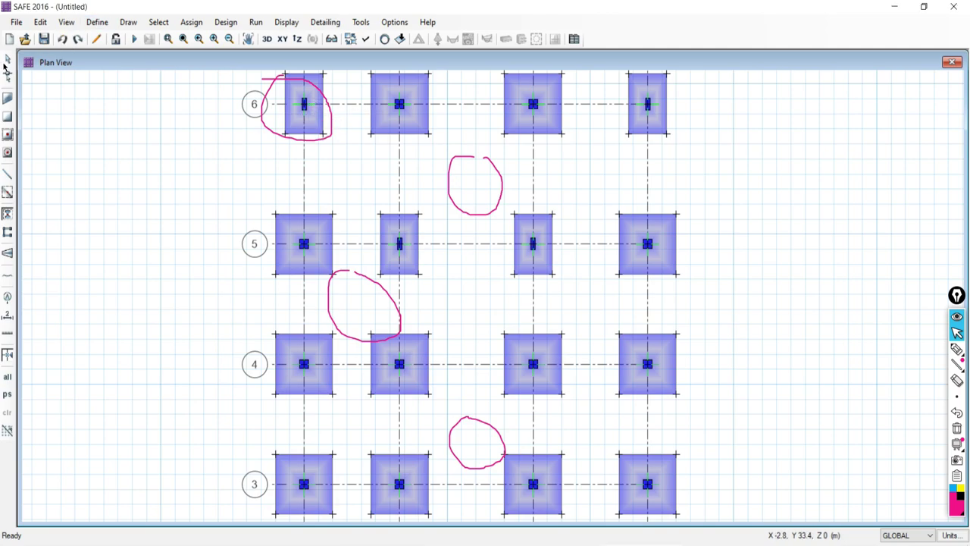
pyautogui.scroll(-1, 385, 179)
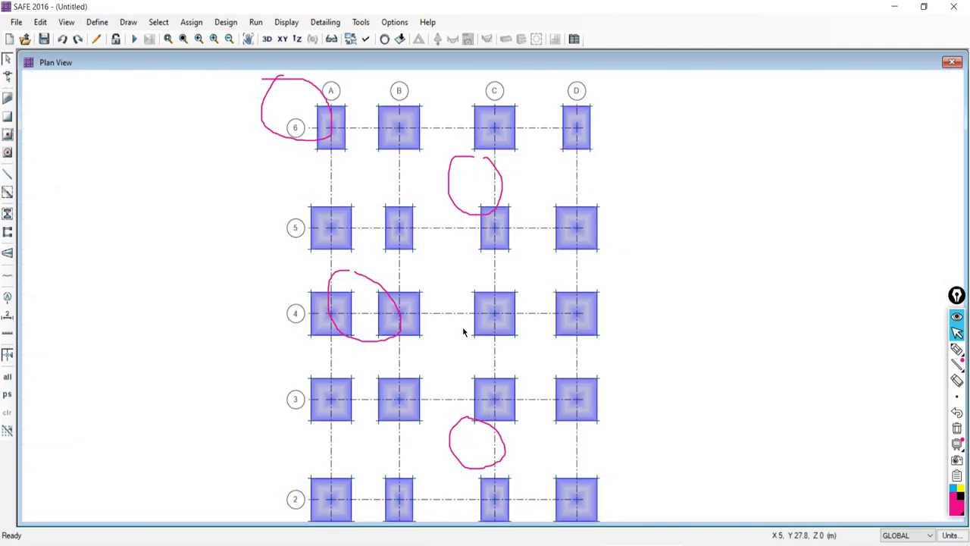
pyautogui.moveTo(463, 331); pyautogui.dragTo(436, 215, button='middle')
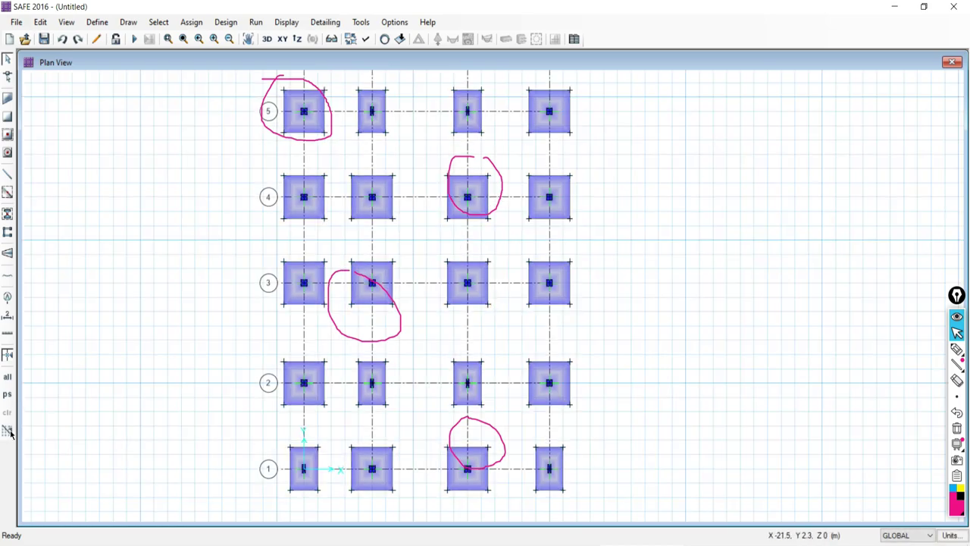
pyautogui.click(955, 430)
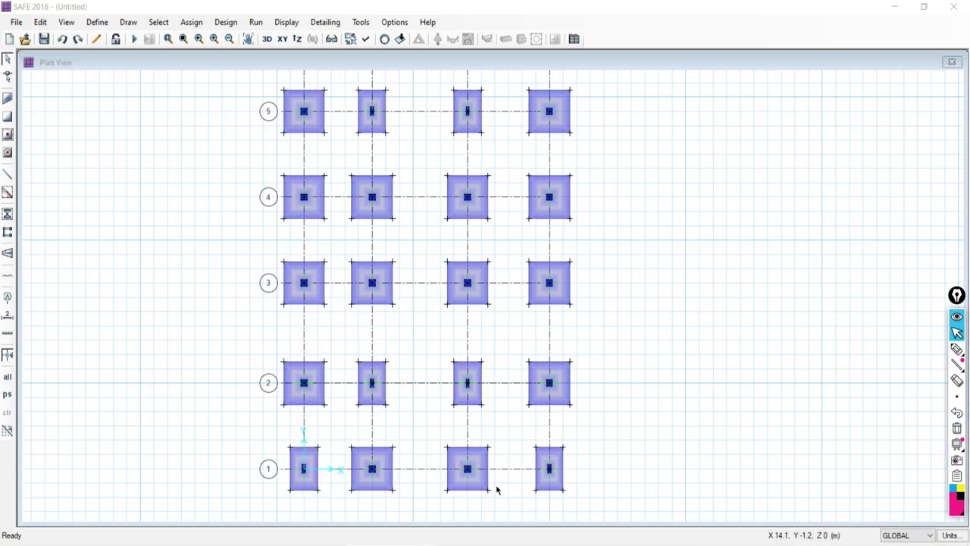
# Select footings D1, B3, D4, A5 and A6 on the plan.
pyautogui.scroll(1, 558, 486)
pyautogui.click(555, 487)
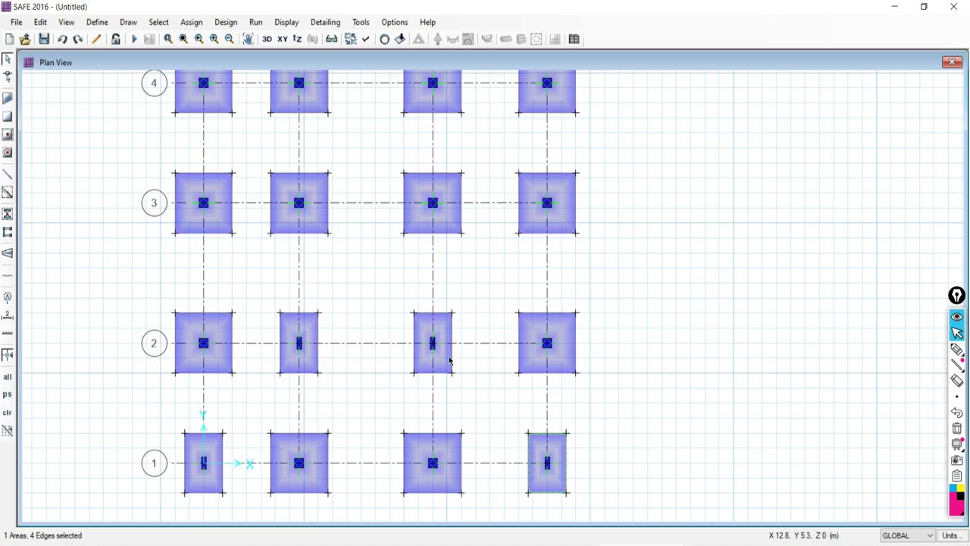
pyautogui.click(324, 228)
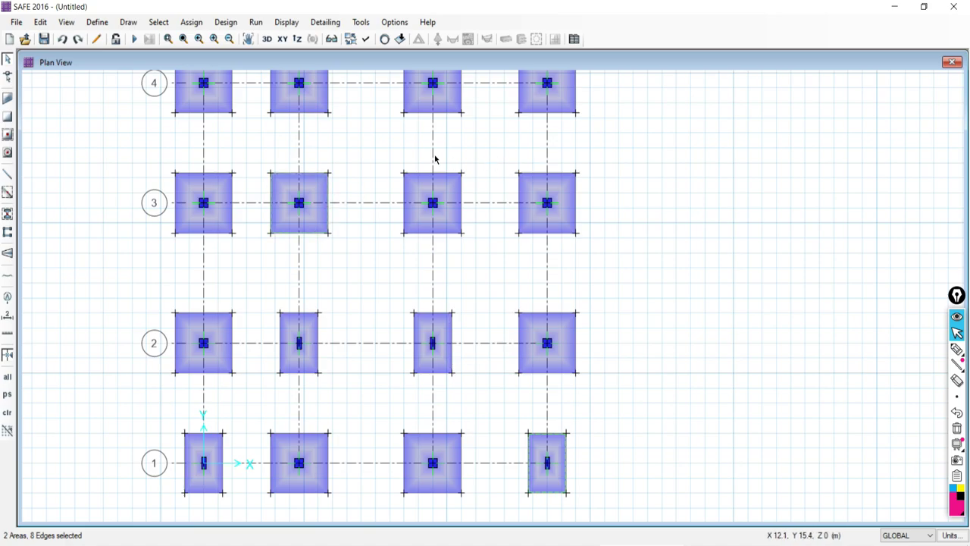
pyautogui.moveTo(255, 288); pyautogui.dragTo(348, 396, button='middle')
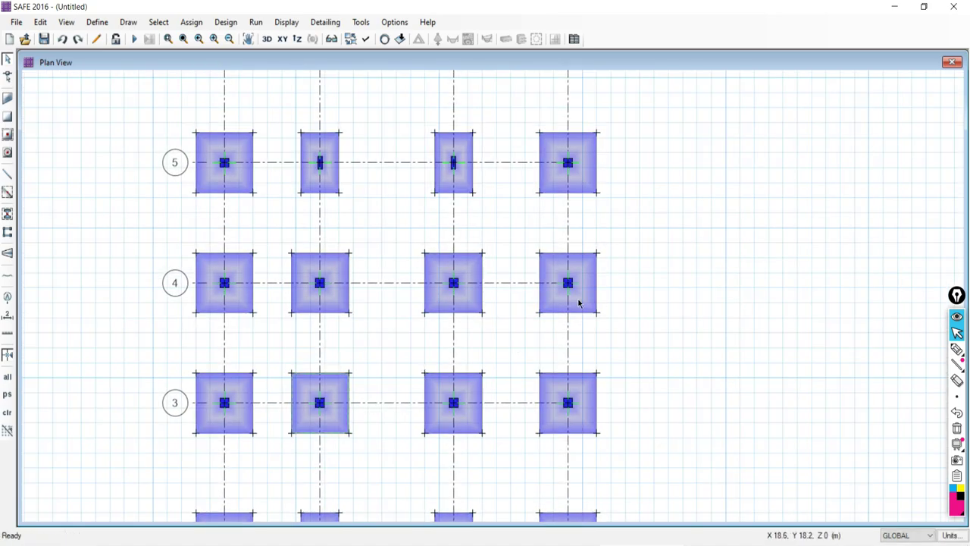
pyautogui.click(578, 302)
pyautogui.moveTo(248, 186); pyautogui.dragTo(286, 338, button='middle')
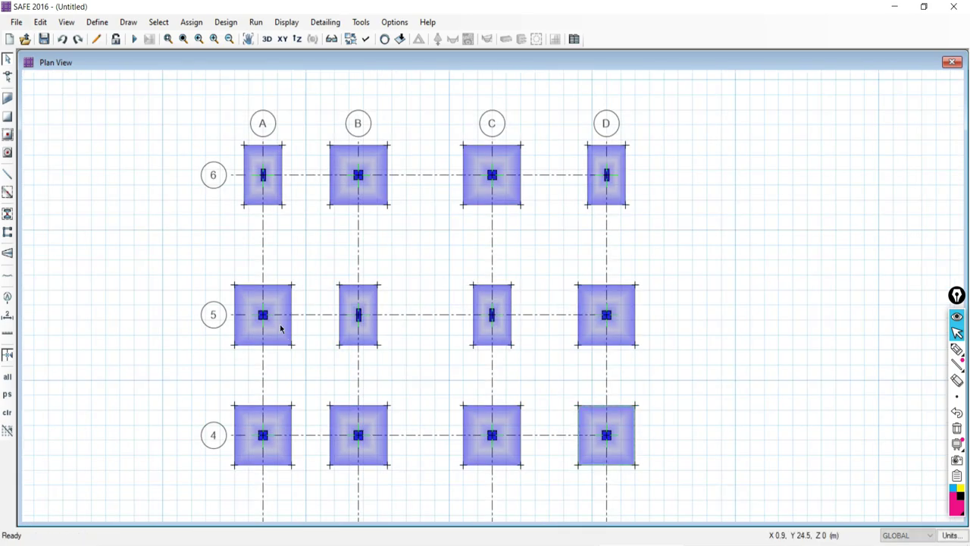
pyautogui.click(280, 328)
pyautogui.click(276, 198)
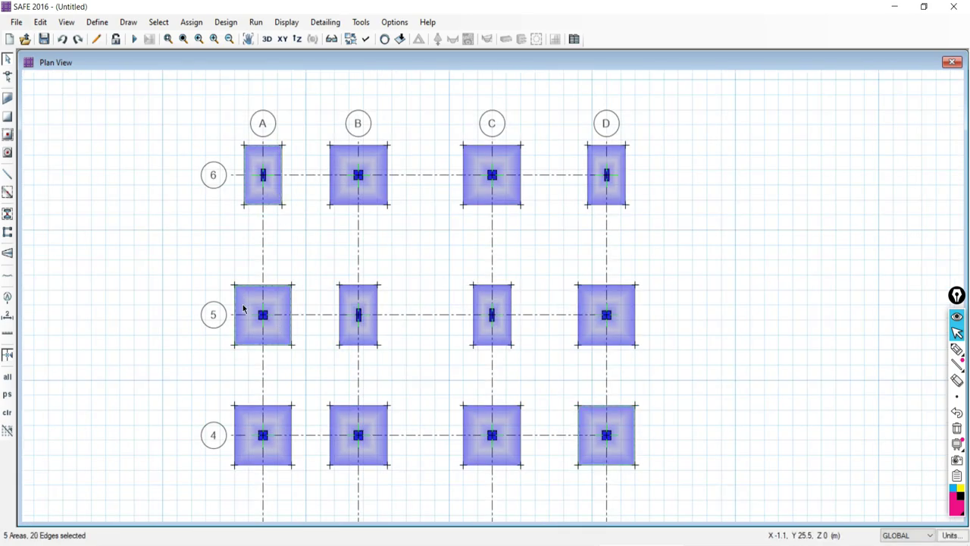
# Add a new group named GROUP-01 in Define > Groups.
pyautogui.click(97, 23)
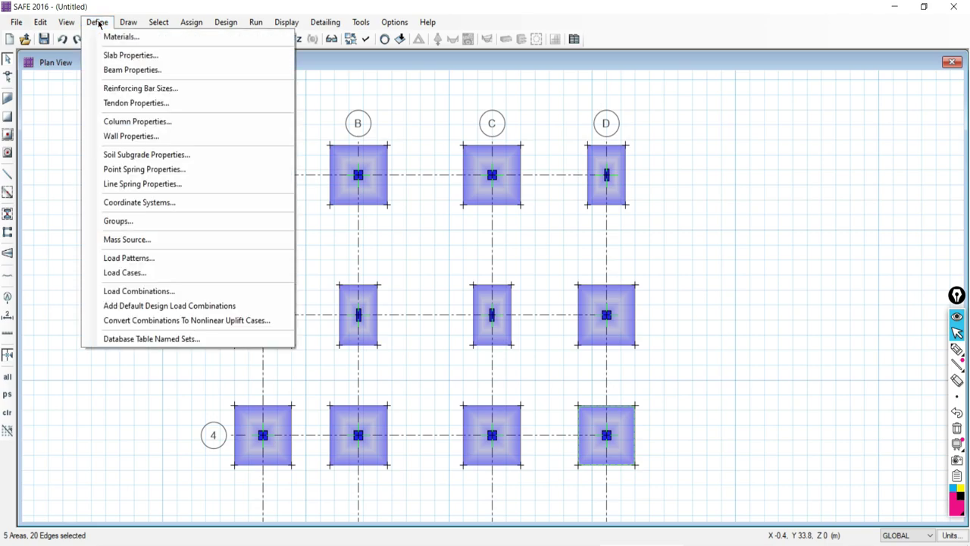
pyautogui.click(112, 221)
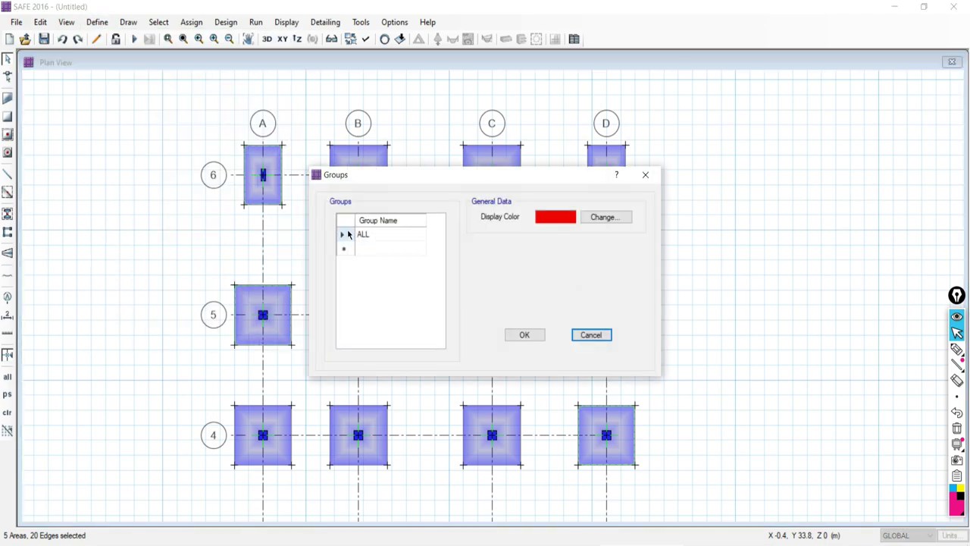
pyautogui.click(374, 247)
pyautogui.click(366, 247)
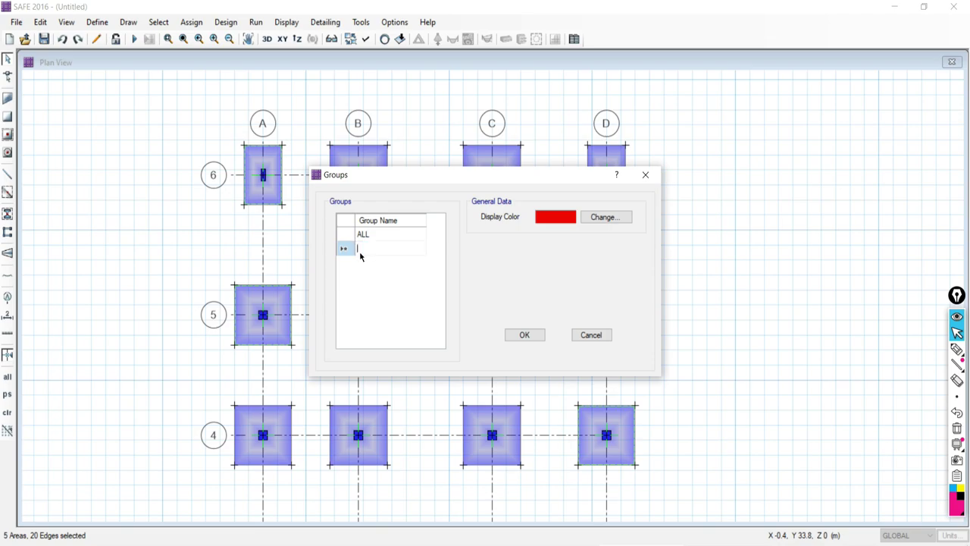
pyautogui.write('GROUP -01')
pyautogui.click(523, 335)
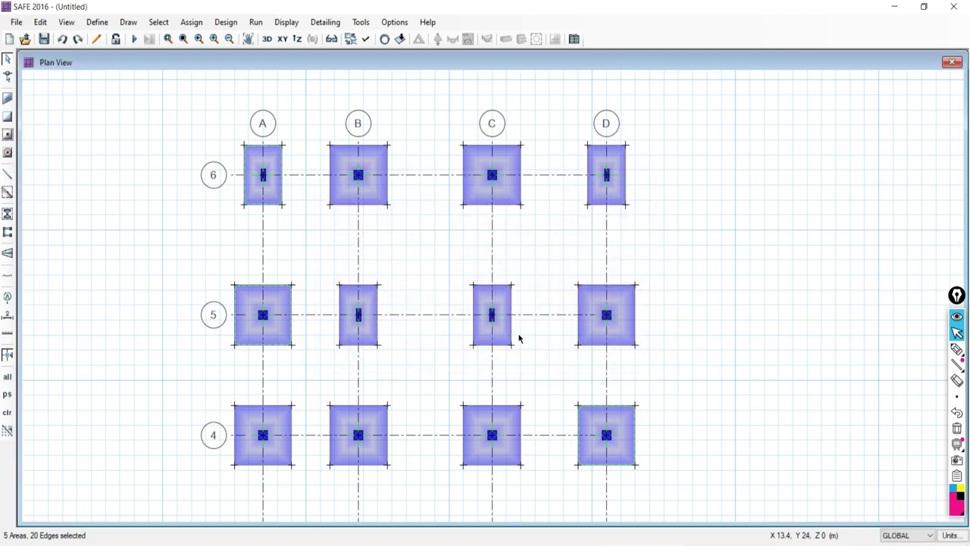
# Set GROUP-01's display colour to black.
pyautogui.click(97, 22)
pyautogui.click(122, 222)
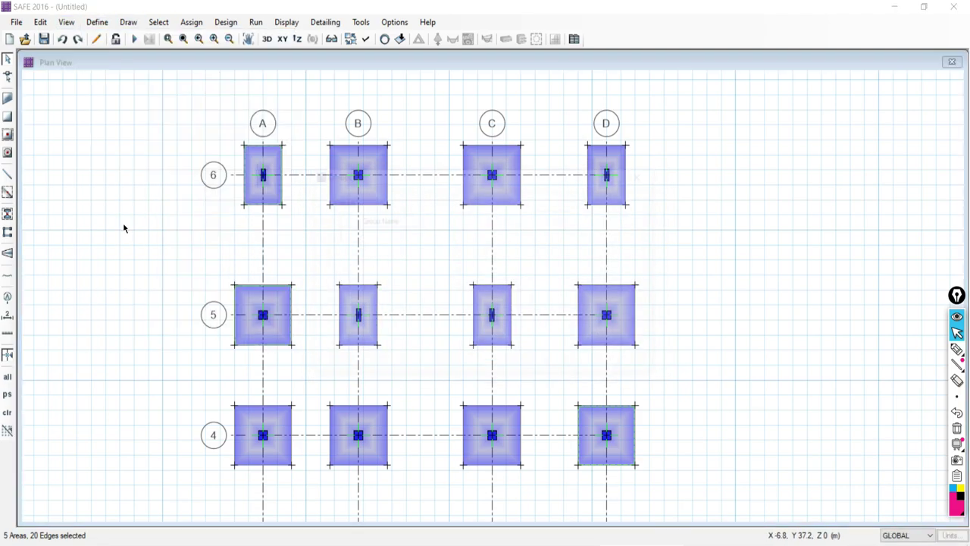
pyautogui.click(383, 249)
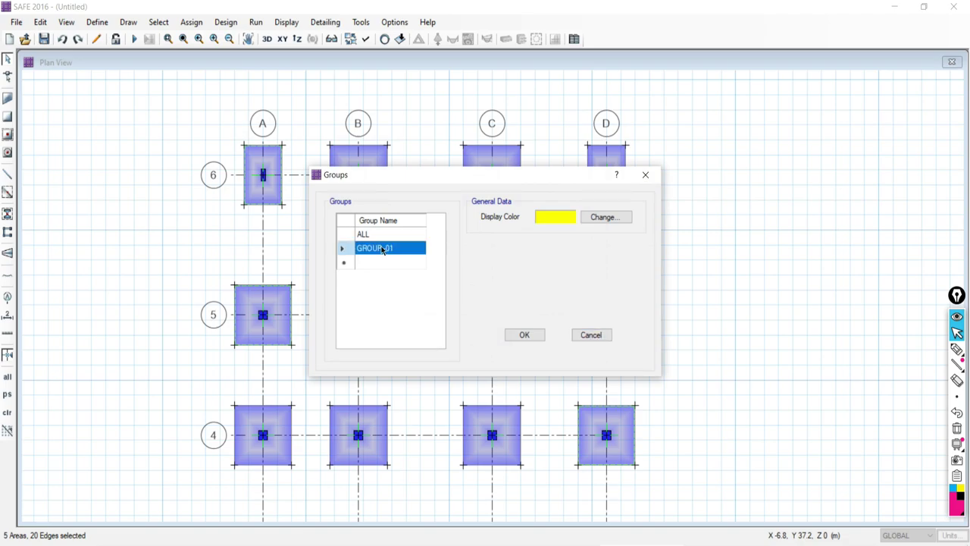
pyautogui.click(549, 217)
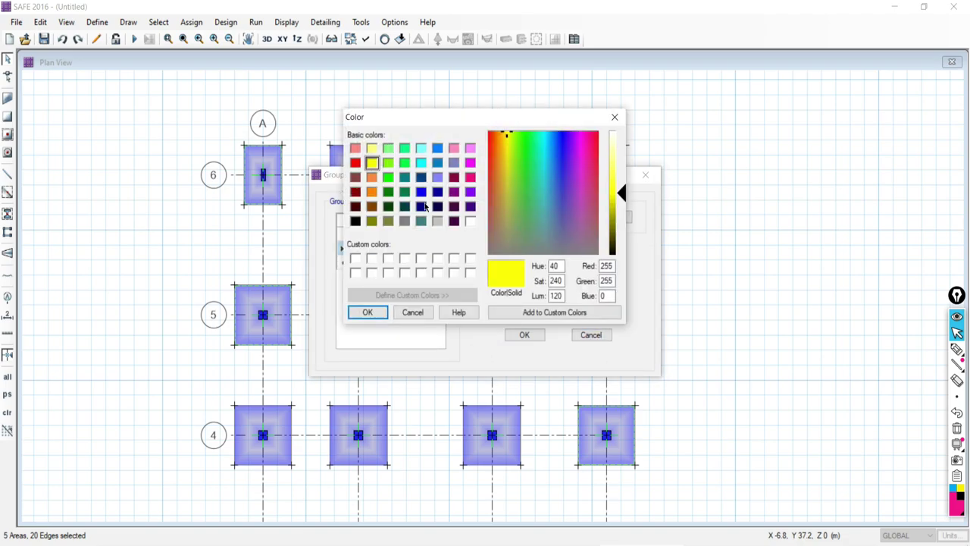
pyautogui.click(355, 222)
pyautogui.click(368, 312)
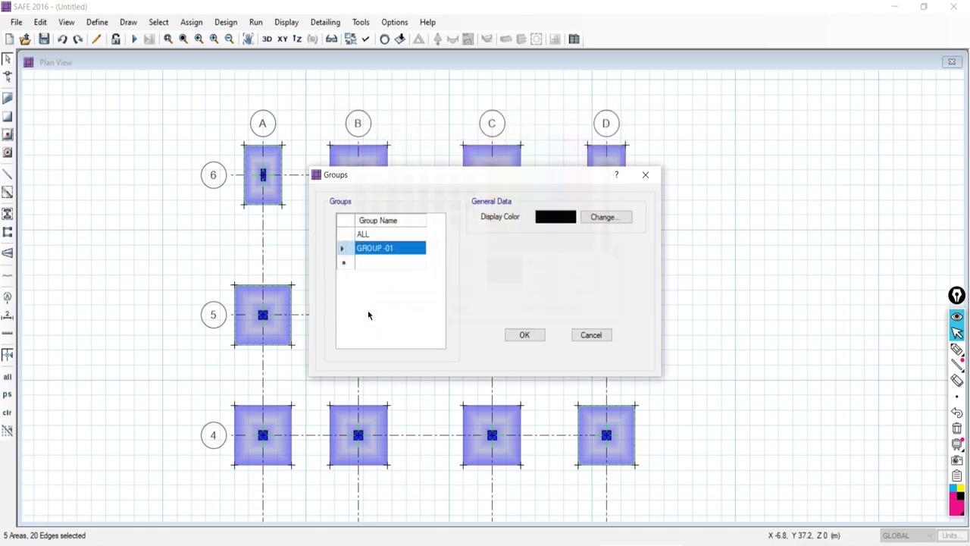
pyautogui.click(524, 335)
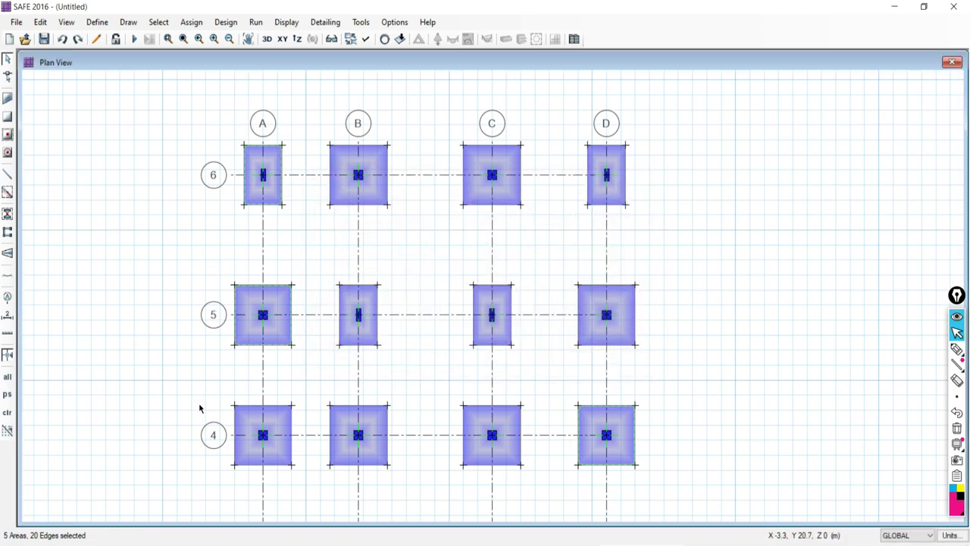
# Assign the selected footings to GROUP-01 via Assign To Group.
pyautogui.moveTo(500, 402); pyautogui.dragTo(481, 205, button='middle')
pyautogui.scroll(-2, 490, 303)
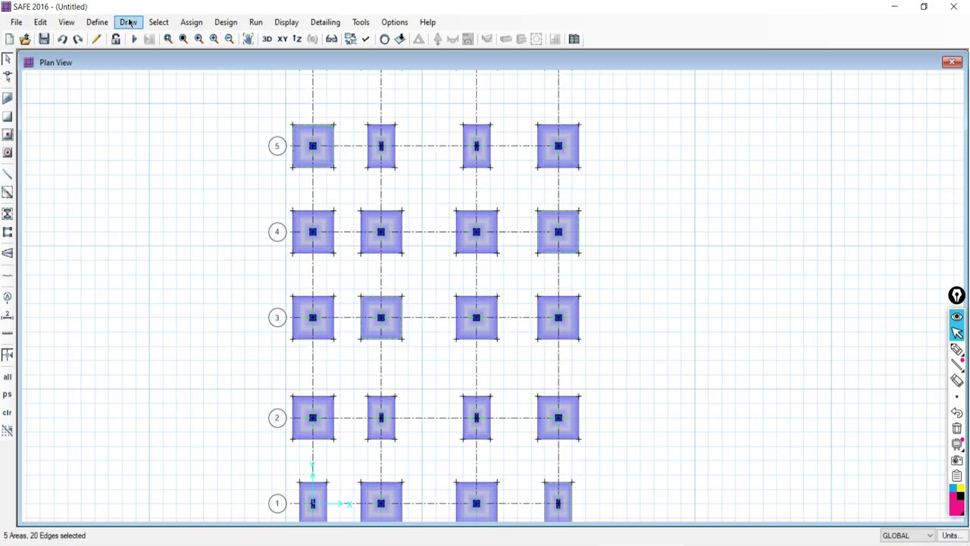
pyautogui.click(191, 22)
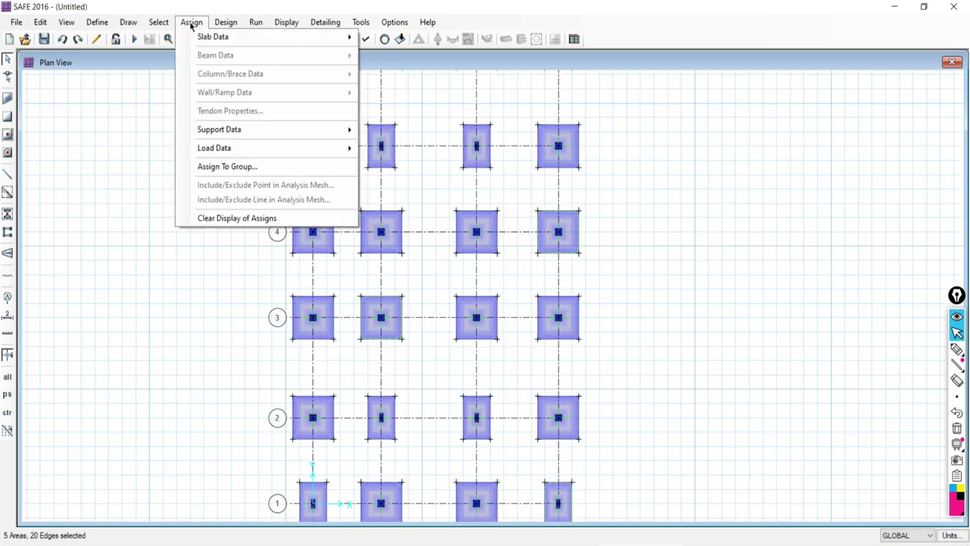
pyautogui.click(220, 167)
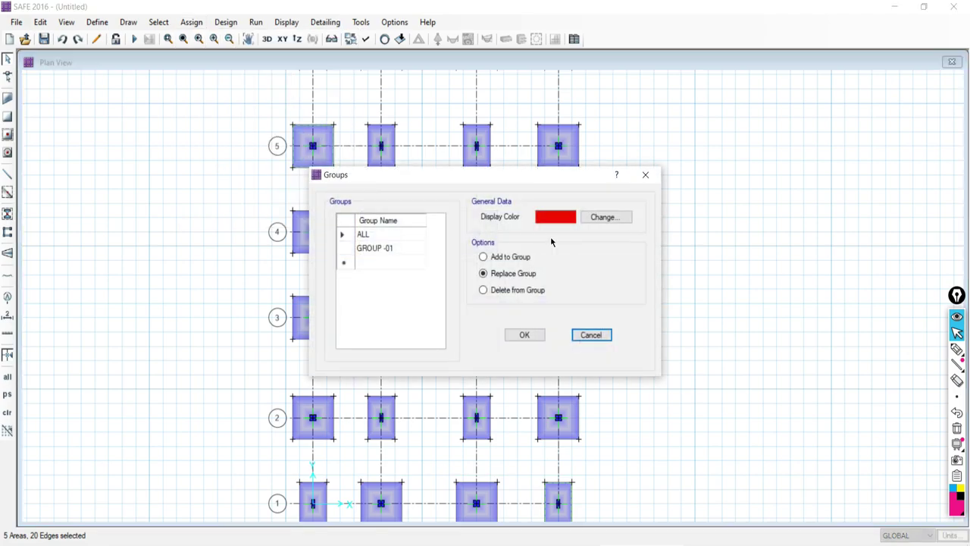
pyautogui.click(373, 250)
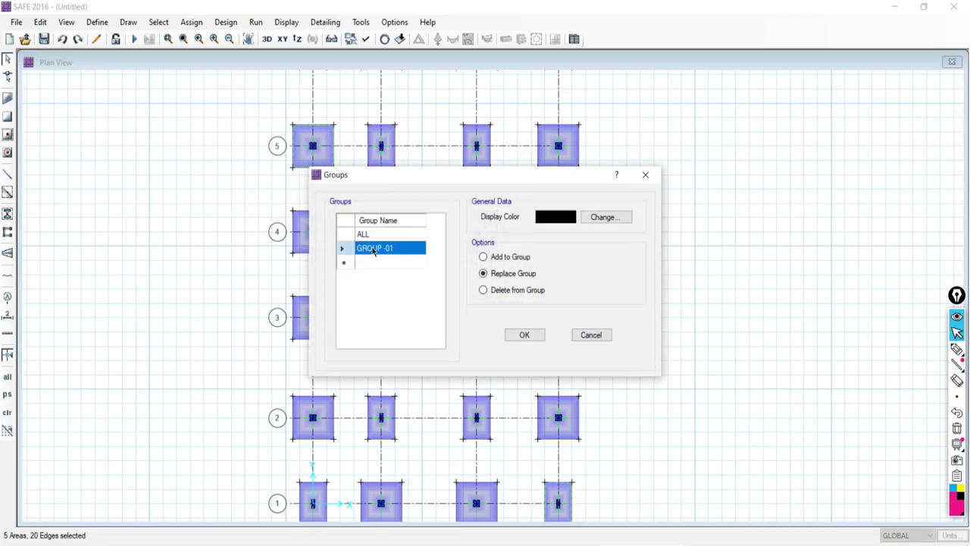
pyautogui.click(524, 335)
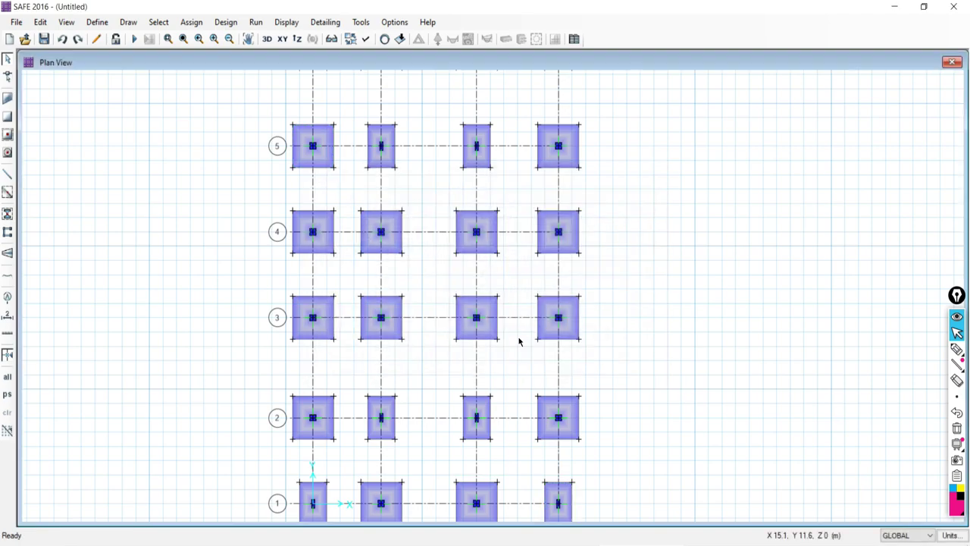
# Recentre the footing grid and circle the footing at D-2 with the magenta pen.
pyautogui.scroll(-1, 510, 345)
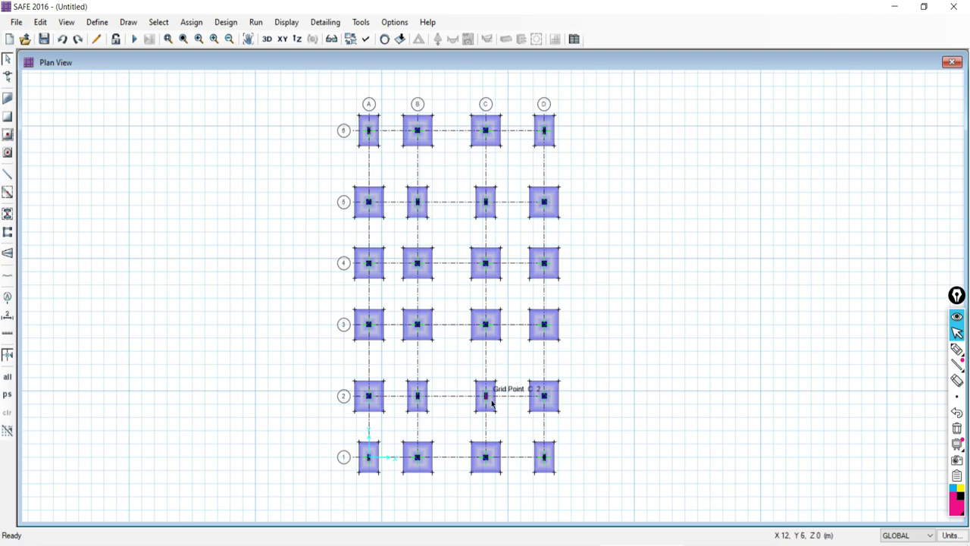
pyautogui.moveTo(501, 383); pyautogui.dragTo(422, 402, button='middle')
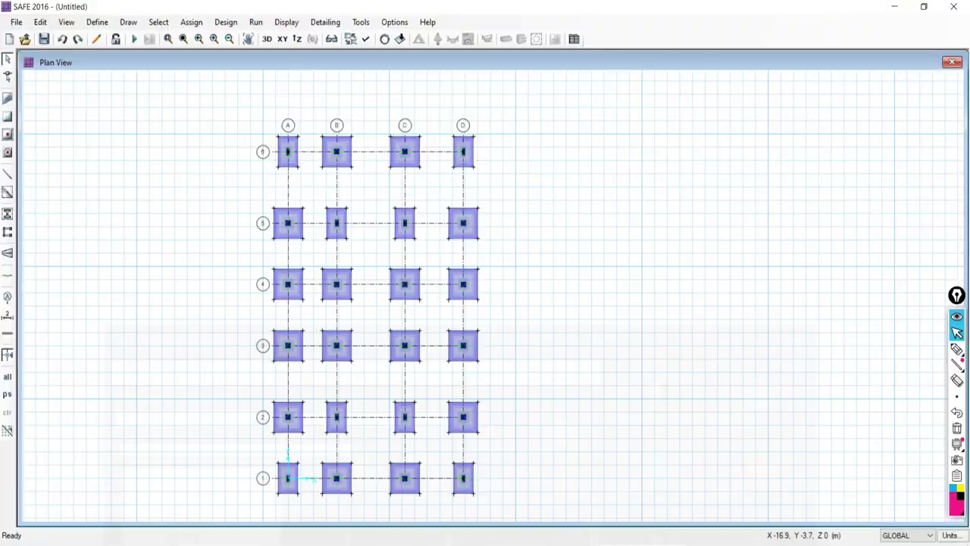
pyautogui.moveTo(340, 368); pyautogui.dragTo(364, 273, button='middle')
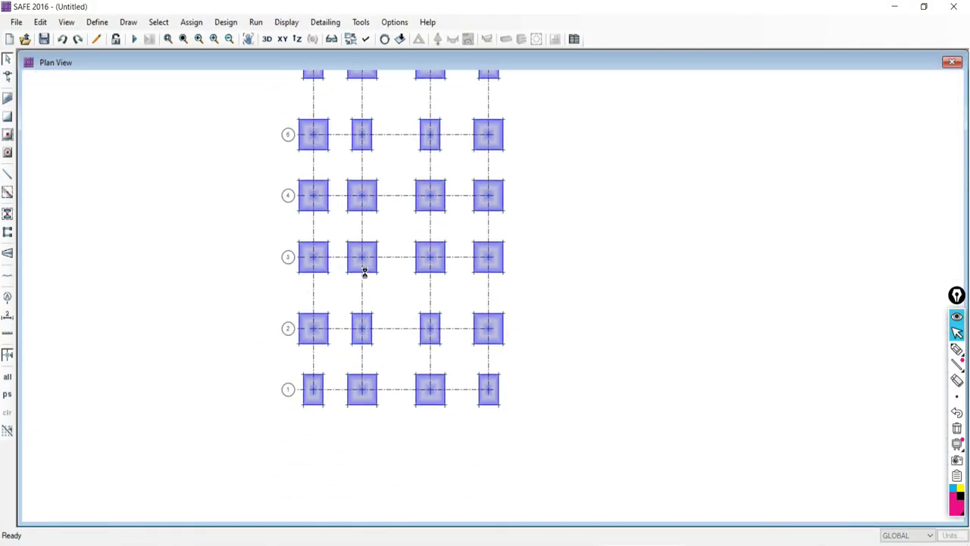
pyautogui.click(957, 350)
pyautogui.moveTo(509, 353)
pyautogui.mouseDown()
pyautogui.moveTo(493, 430)
pyautogui.moveTo(500, 355)
pyautogui.mouseUp()
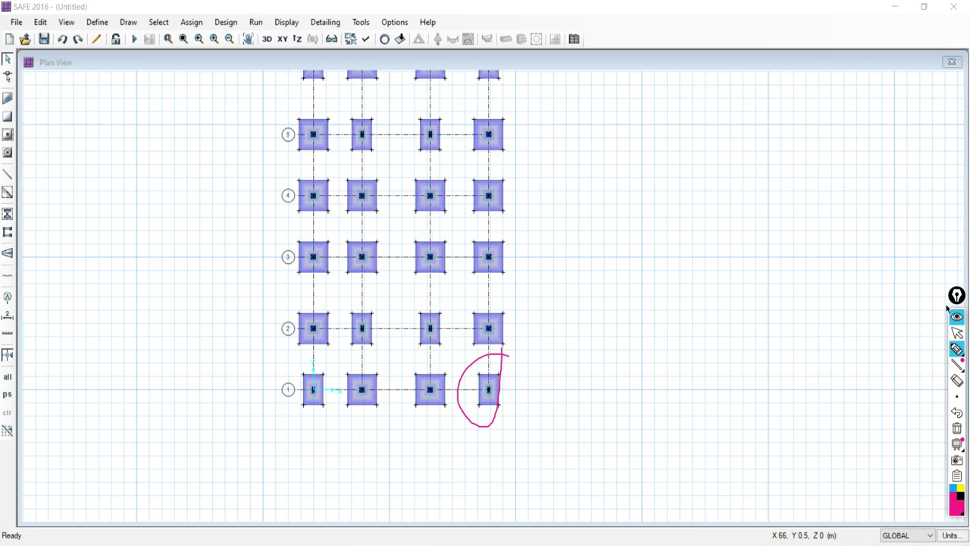
pyautogui.click(957, 333)
pyautogui.moveTo(427, 215); pyautogui.dragTo(418, 295, button='middle')
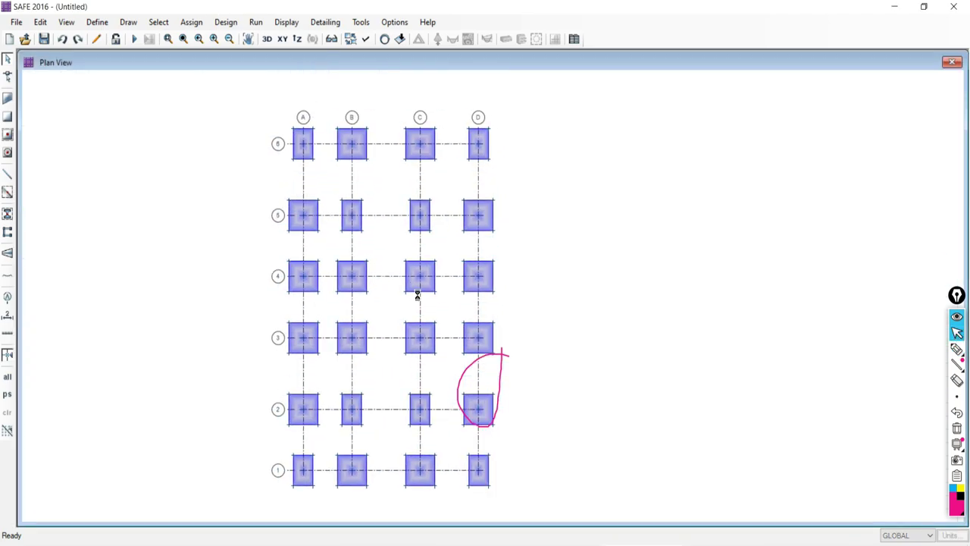
pyautogui.click(92, 23)
pyautogui.click(111, 220)
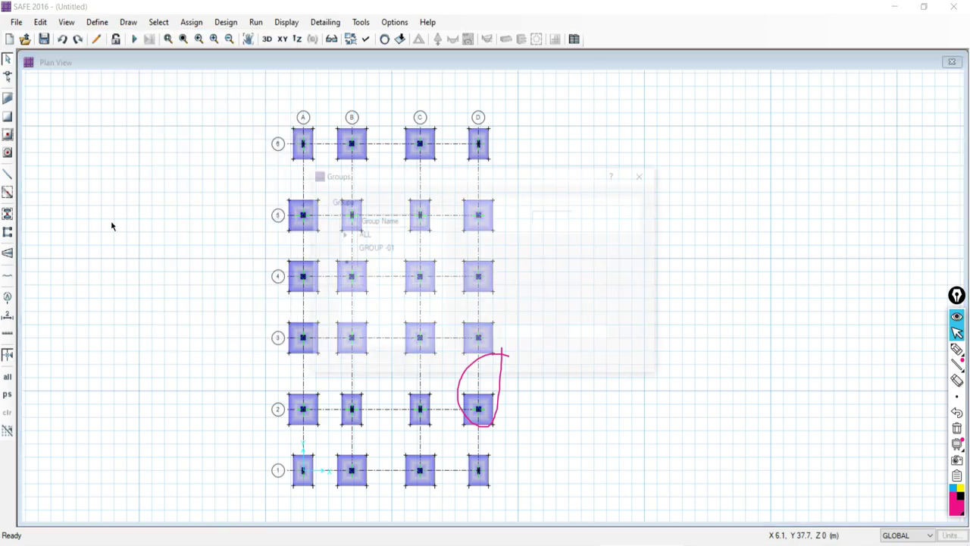
pyautogui.click(377, 250)
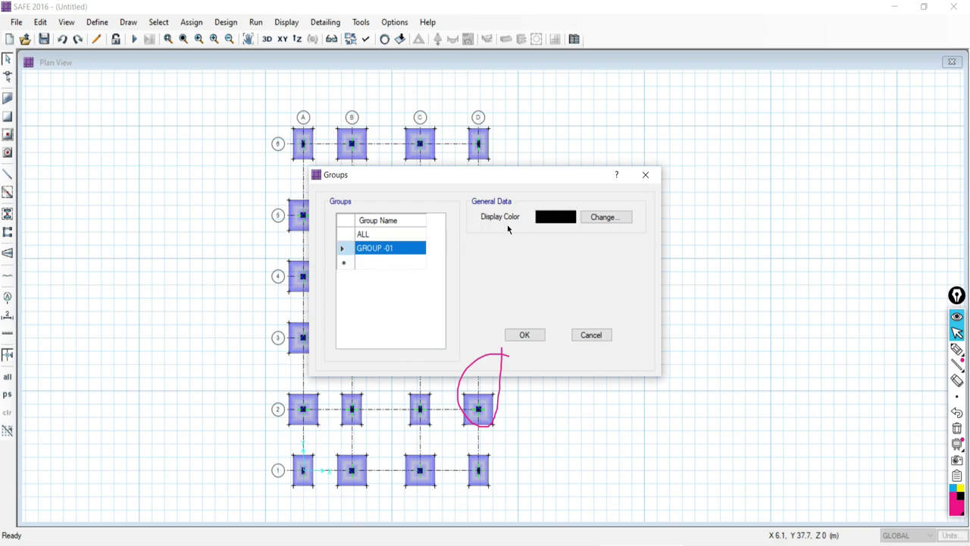
pyautogui.click(524, 335)
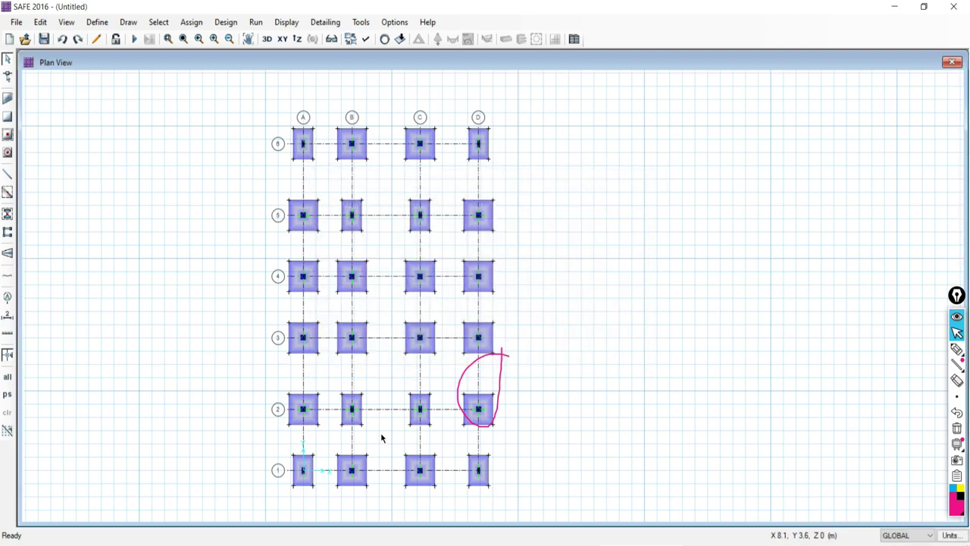
pyautogui.click(957, 431)
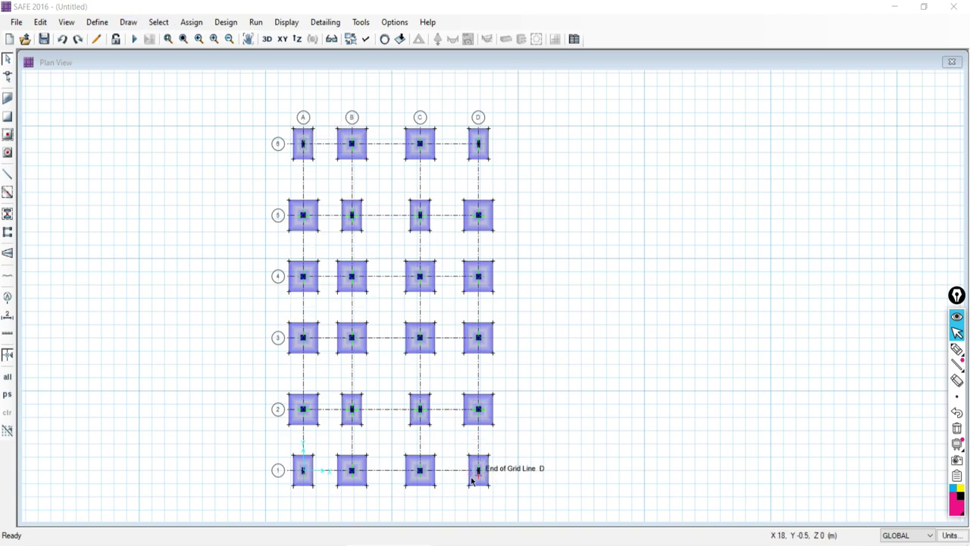
# Select the footing at D-1, the right end of grid line 1.
pyautogui.click(189, 22)
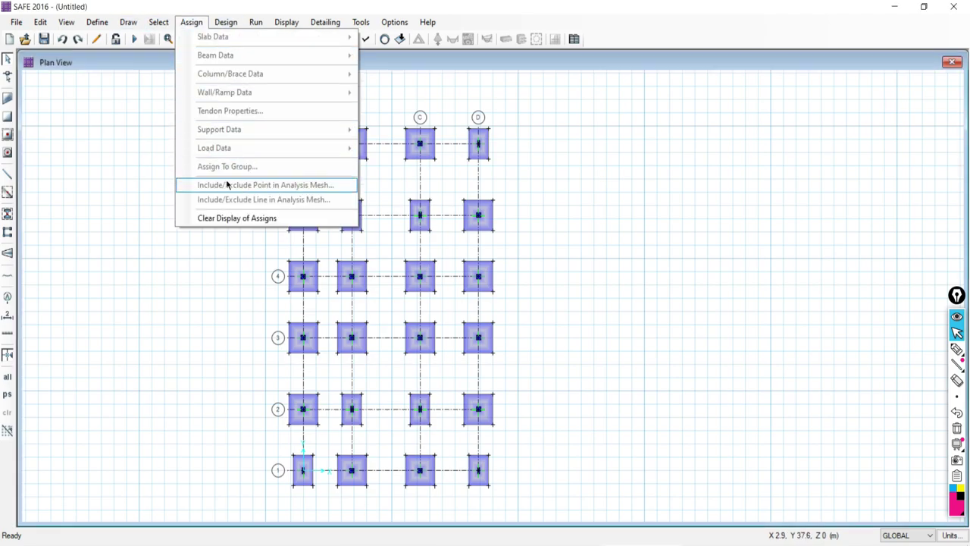
pyautogui.click(198, 24)
pyautogui.scroll(2, 487, 491)
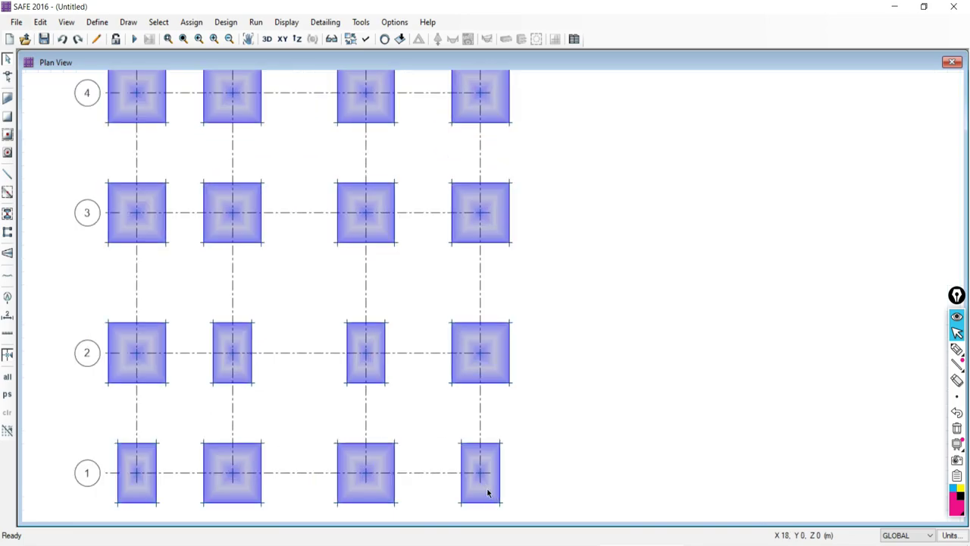
pyautogui.click(487, 493)
pyautogui.click(190, 22)
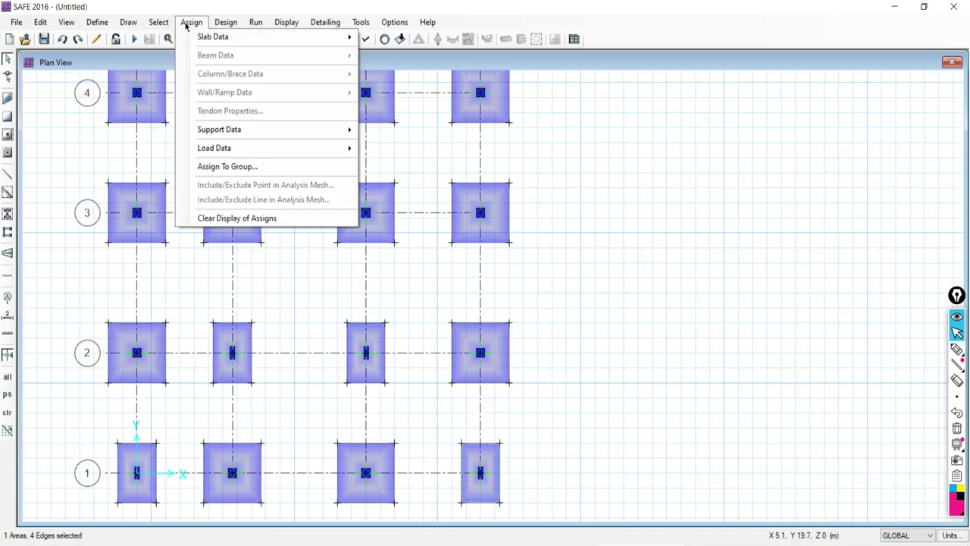
pyautogui.moveTo(211, 41)
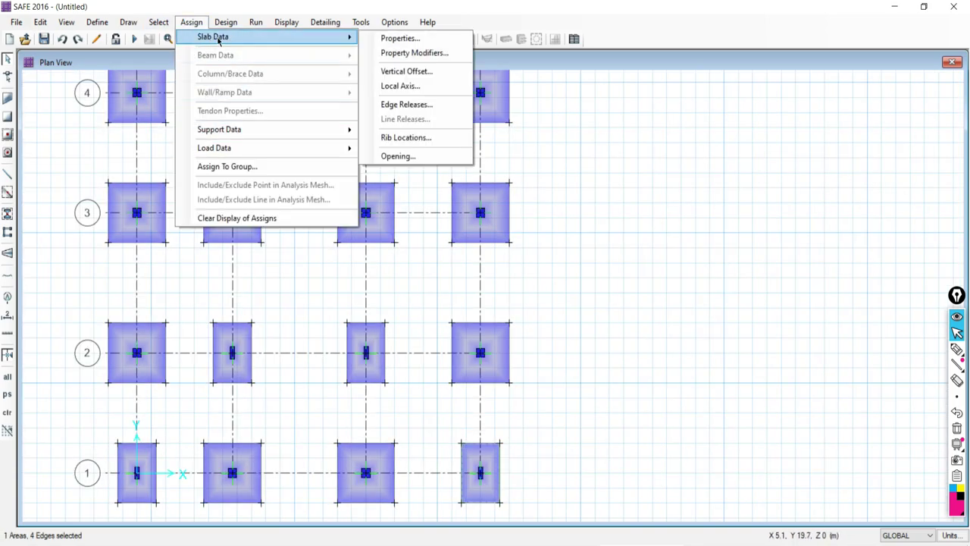
pyautogui.click(180, 27)
# Assign that footing to GROUP -01 with Replace Group, then clear the selection.
pyautogui.click(184, 27)
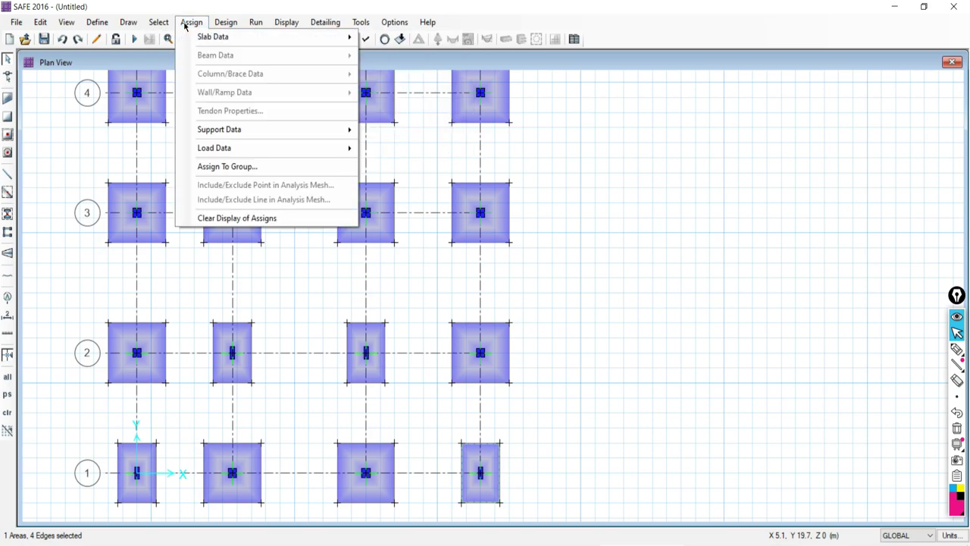
pyautogui.click(227, 167)
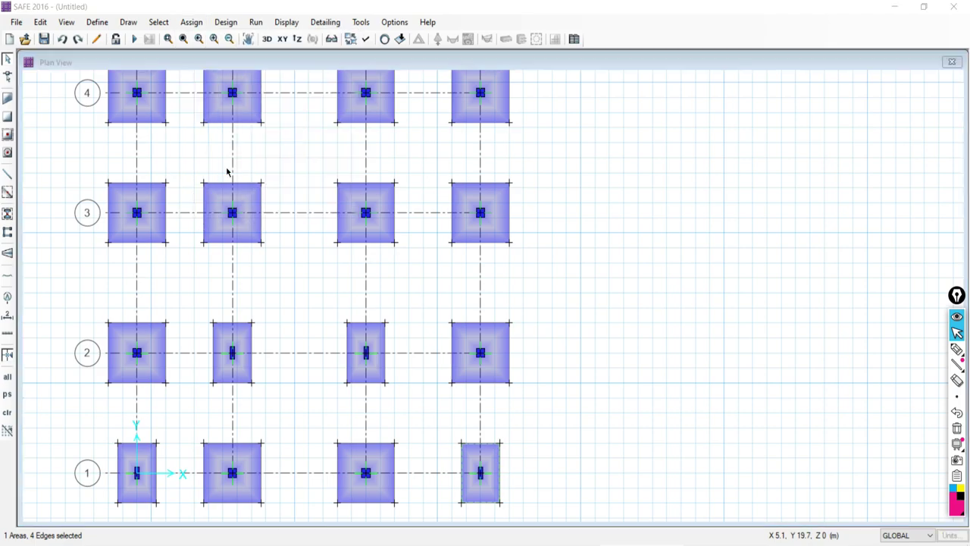
pyautogui.click(369, 250)
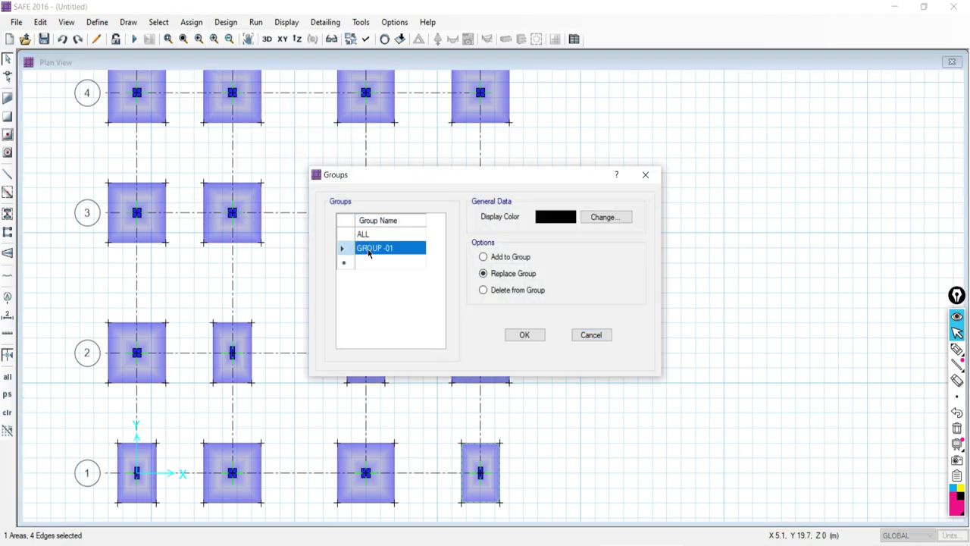
pyautogui.click(523, 335)
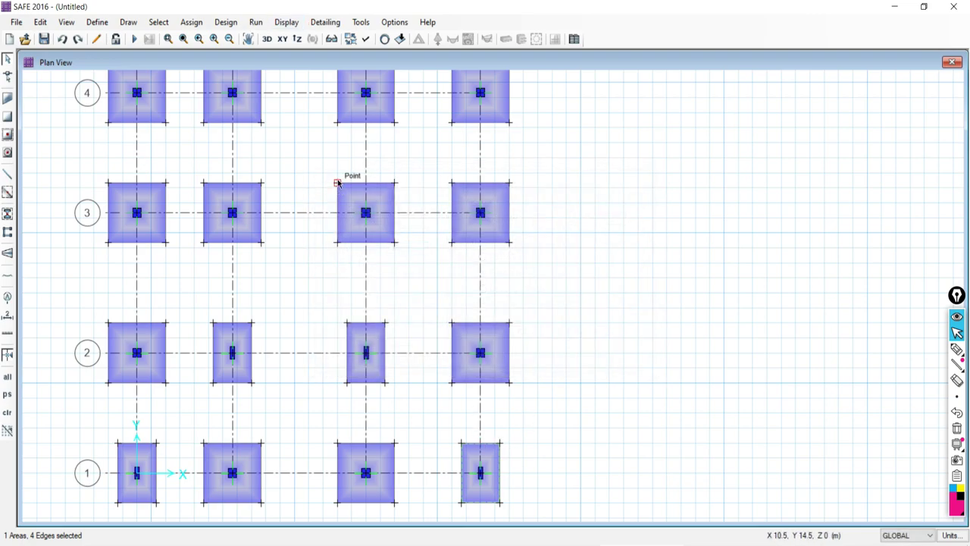
pyautogui.click(6, 414)
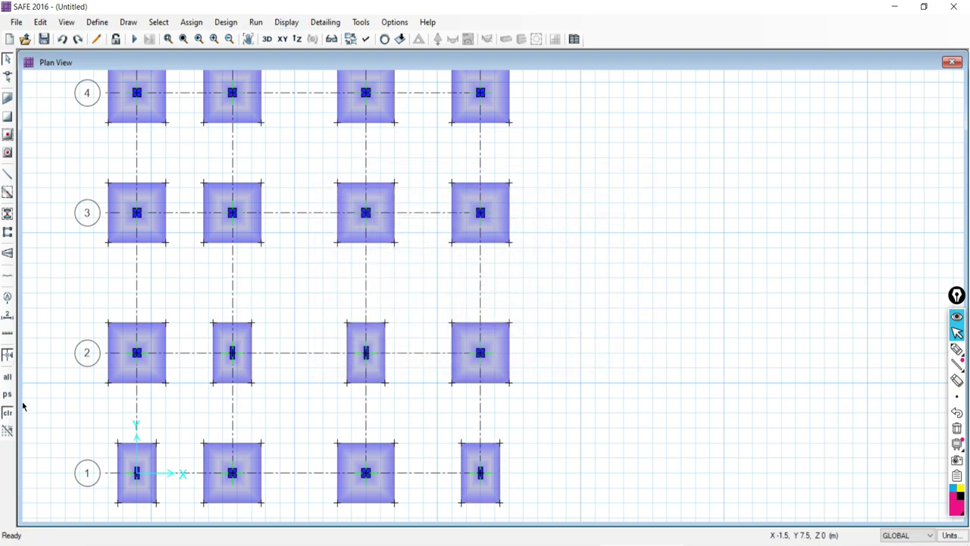
pyautogui.scroll(-3, 584, 255)
# Colour the plan by Selected Groups with GROUP -01 as the chosen group.
pyautogui.moveTo(592, 220); pyautogui.dragTo(496, 332, button='middle')
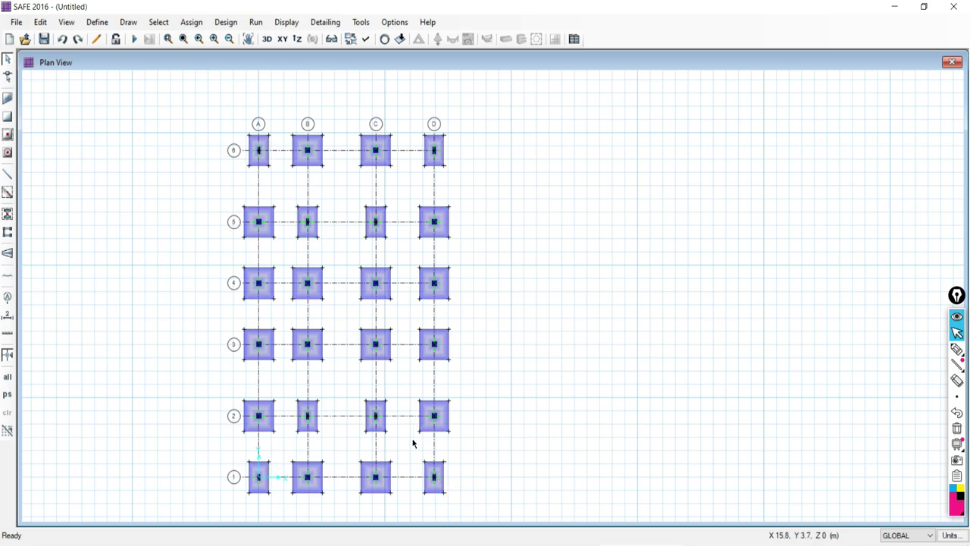
pyautogui.moveTo(414, 444); pyautogui.dragTo(442, 391, button='middle')
pyautogui.moveTo(448, 353); pyautogui.dragTo(436, 391, button='middle')
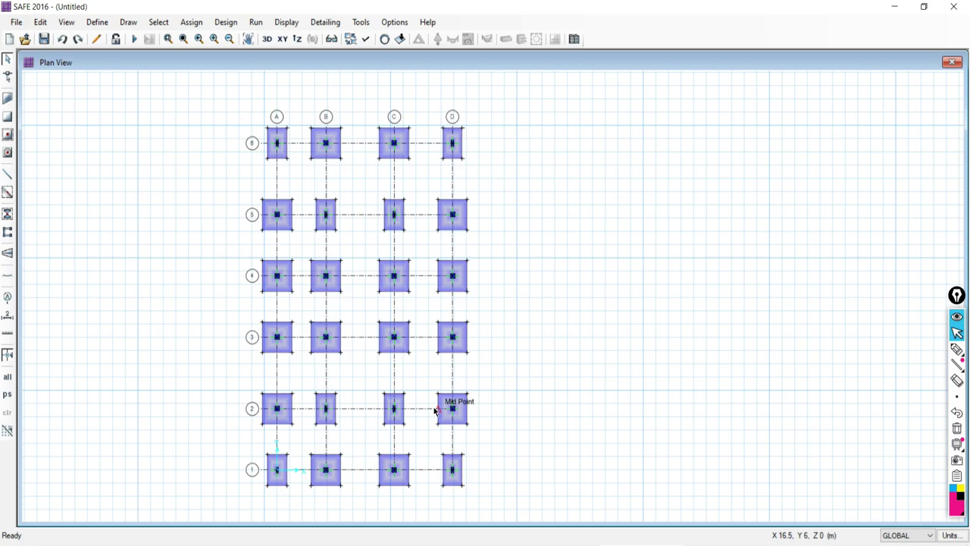
pyautogui.click(364, 40)
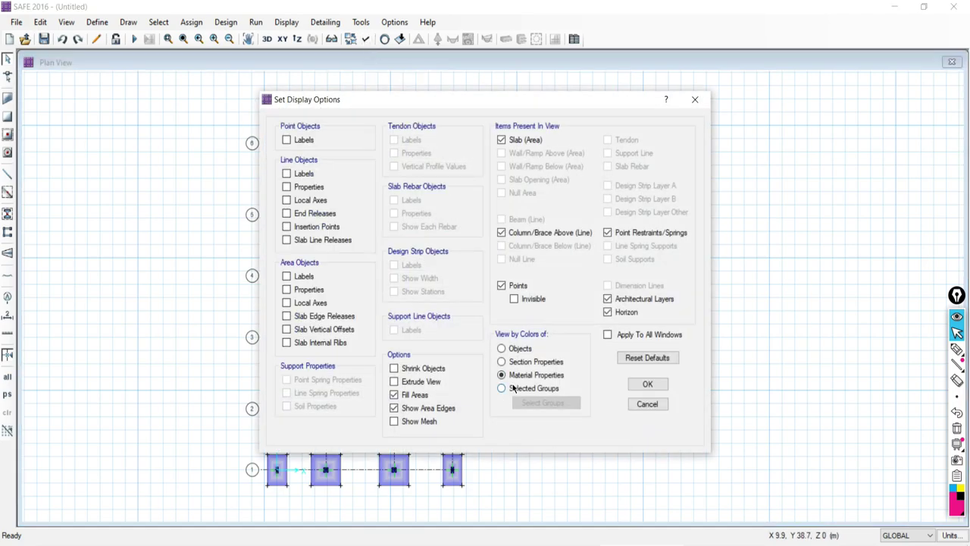
pyautogui.click(502, 388)
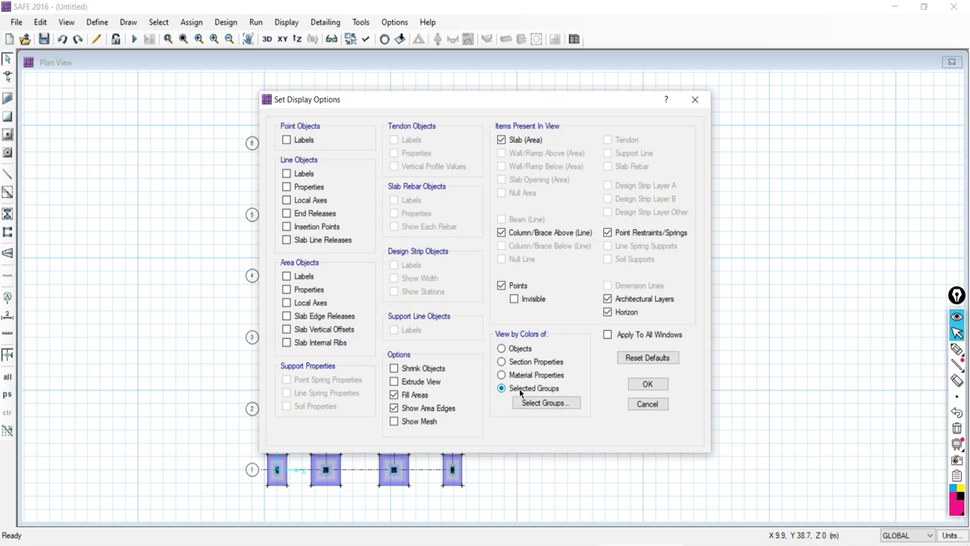
pyautogui.click(525, 403)
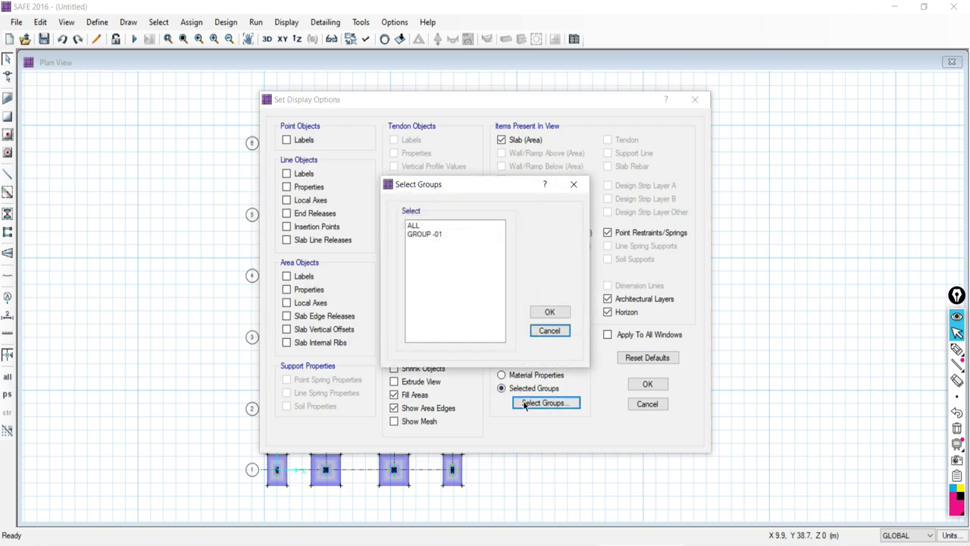
pyautogui.click(422, 234)
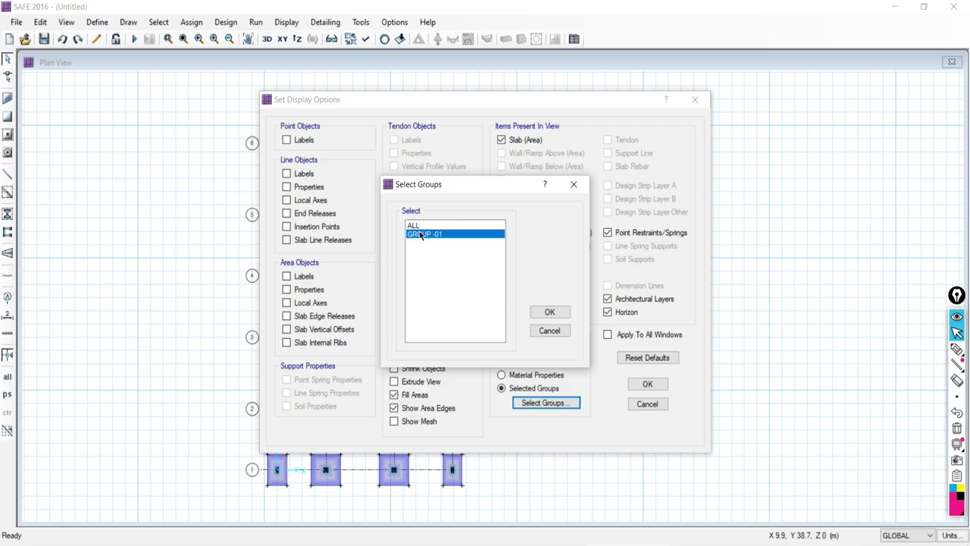
pyautogui.click(549, 311)
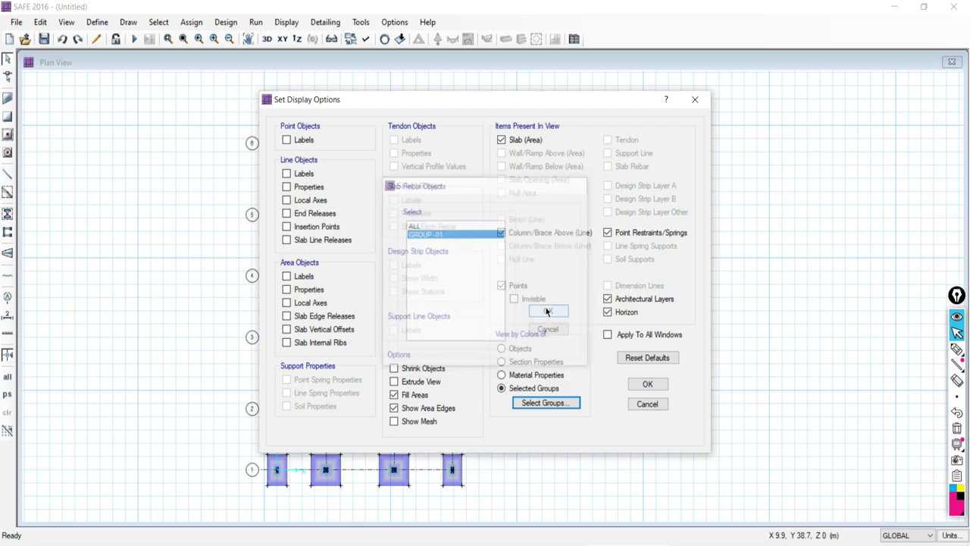
pyautogui.click(647, 384)
# Change the group colouring selection to ALL so every footing shows grey.
pyautogui.moveTo(500, 415); pyautogui.dragTo(511, 353, button='middle')
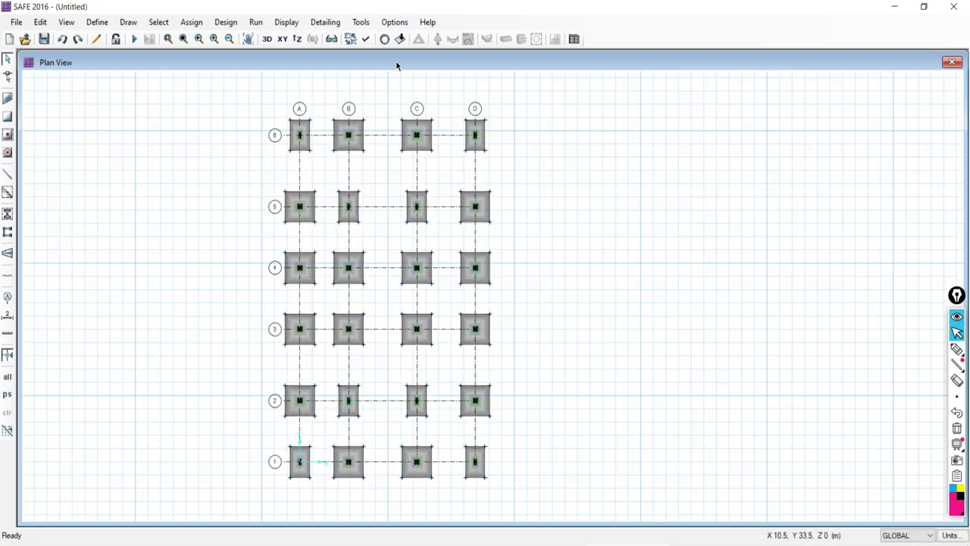
pyautogui.click(369, 40)
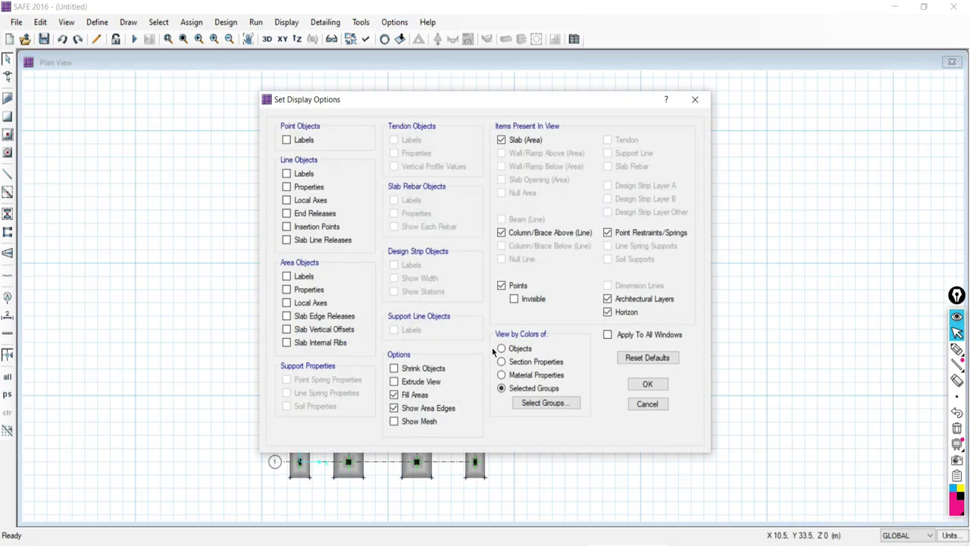
pyautogui.click(541, 403)
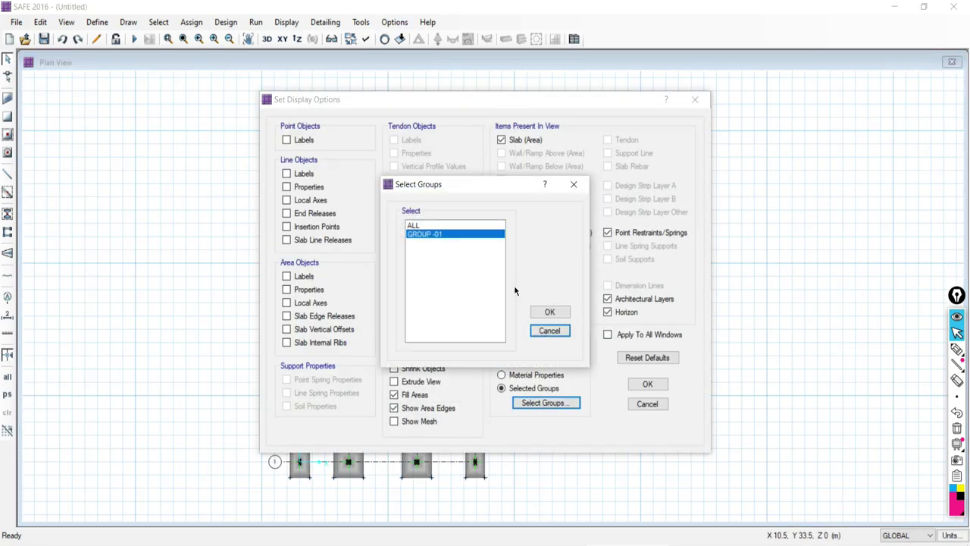
pyautogui.click(410, 226)
pyautogui.click(550, 312)
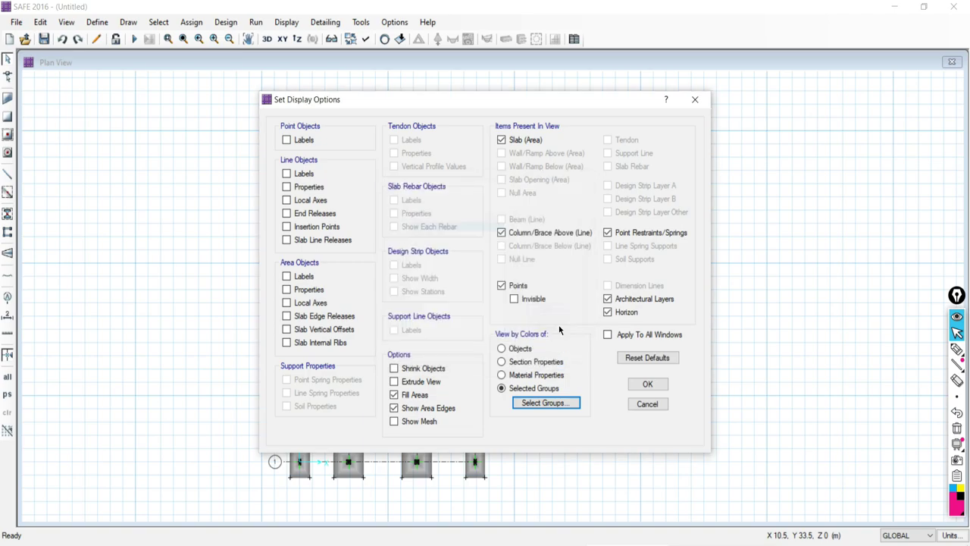
pyautogui.click(655, 385)
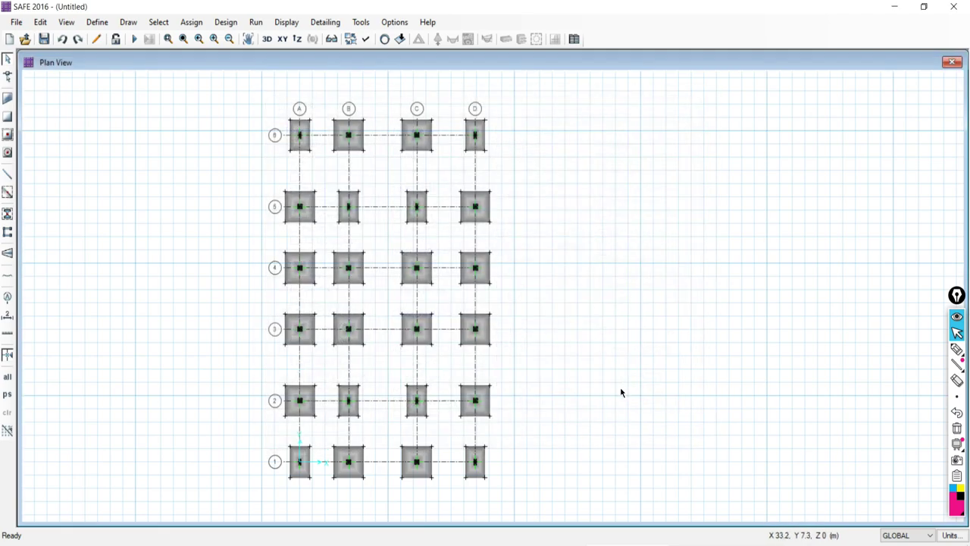
pyautogui.click(364, 40)
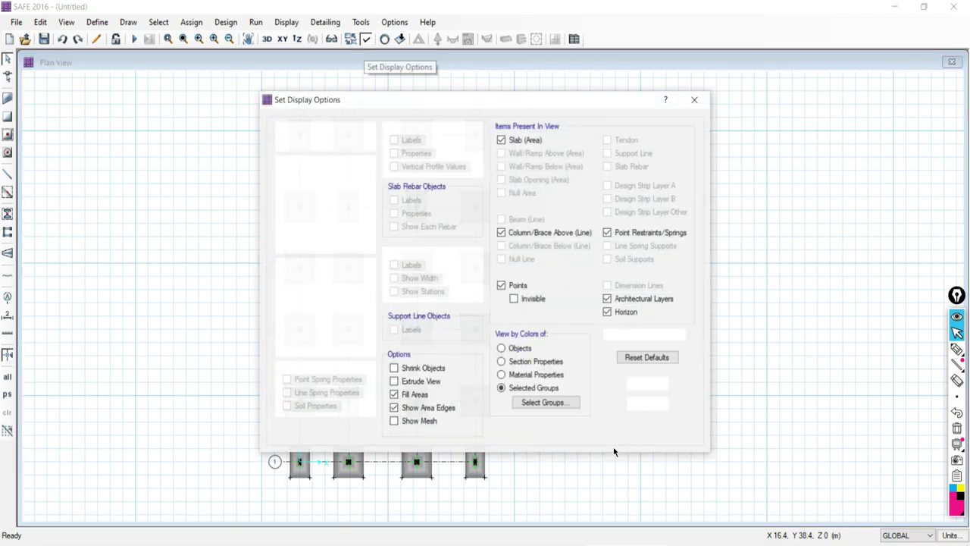
pyautogui.click(532, 403)
pyautogui.click(416, 227)
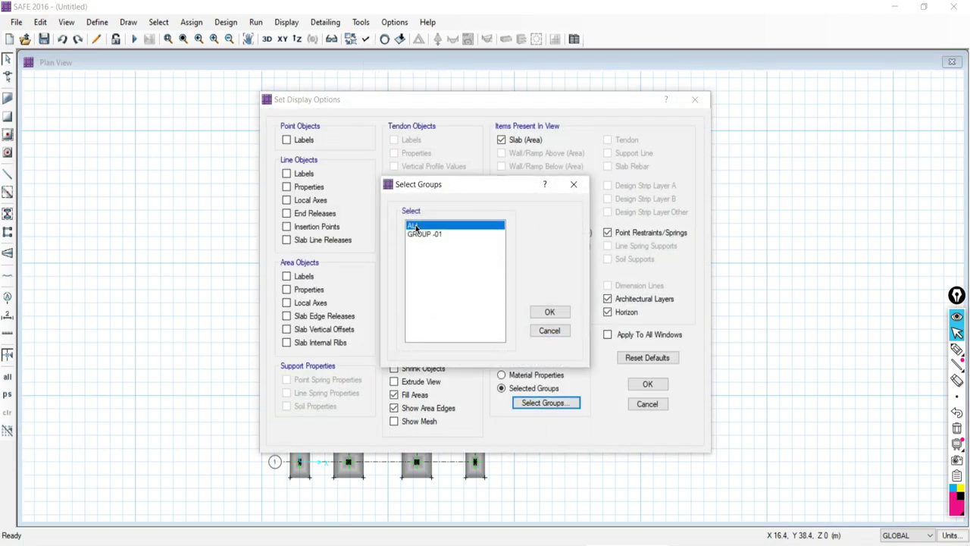
pyautogui.click(547, 312)
pyautogui.click(647, 383)
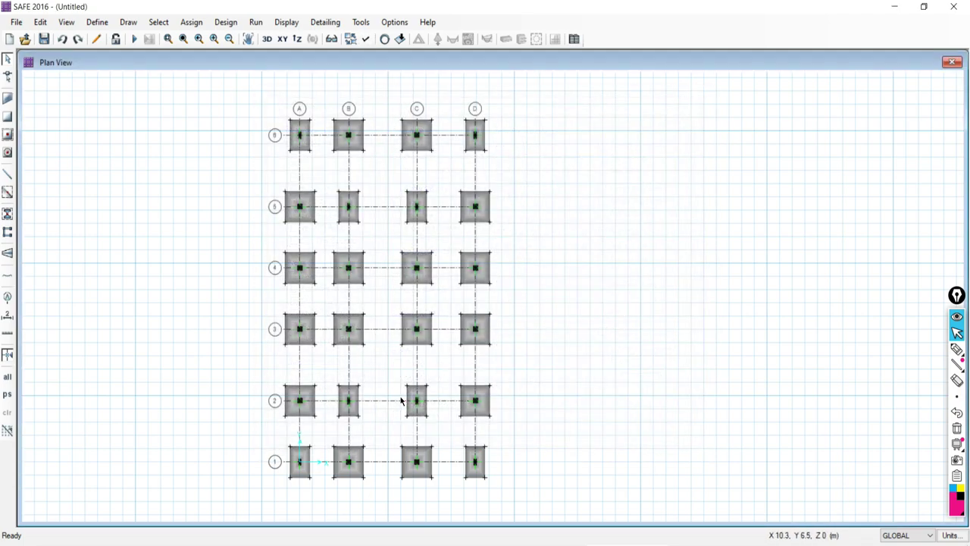
pyautogui.moveTo(402, 402); pyautogui.dragTo(479, 338, button='middle')
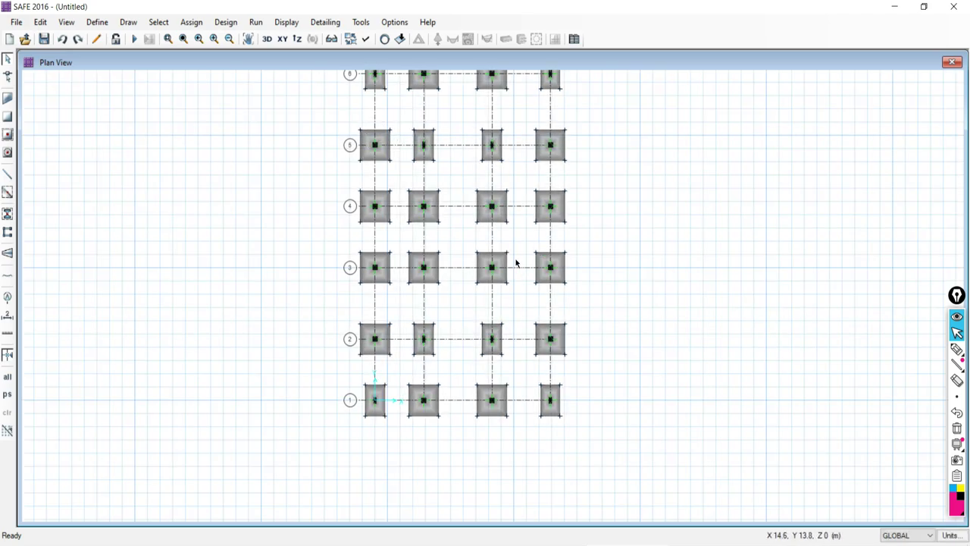
# Select the four footings at D-1, C-1, B-2 and A-3.
pyautogui.moveTo(413, 65); pyautogui.dragTo(358, 76, button='middle')
pyautogui.scroll(2, 539, 489)
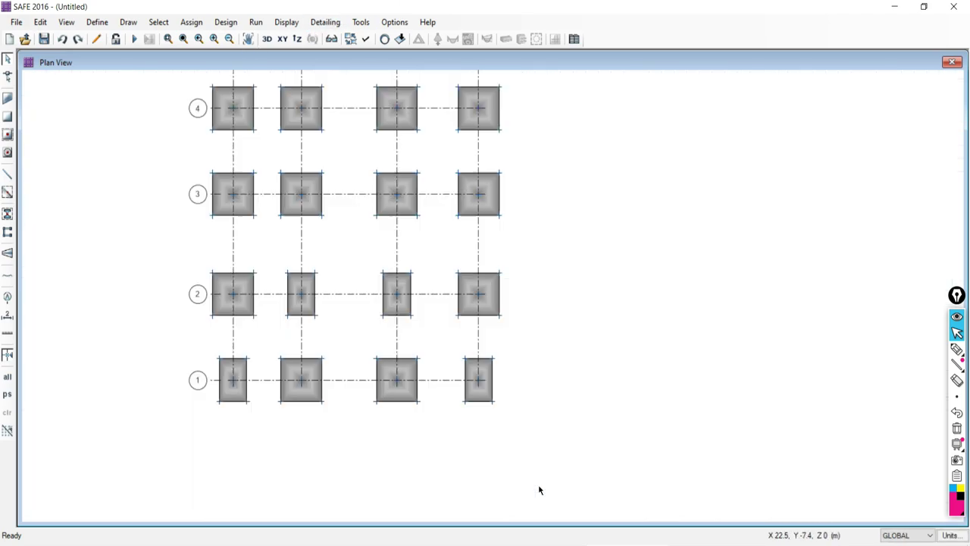
pyautogui.scroll(1, 493, 396)
pyautogui.click(492, 391)
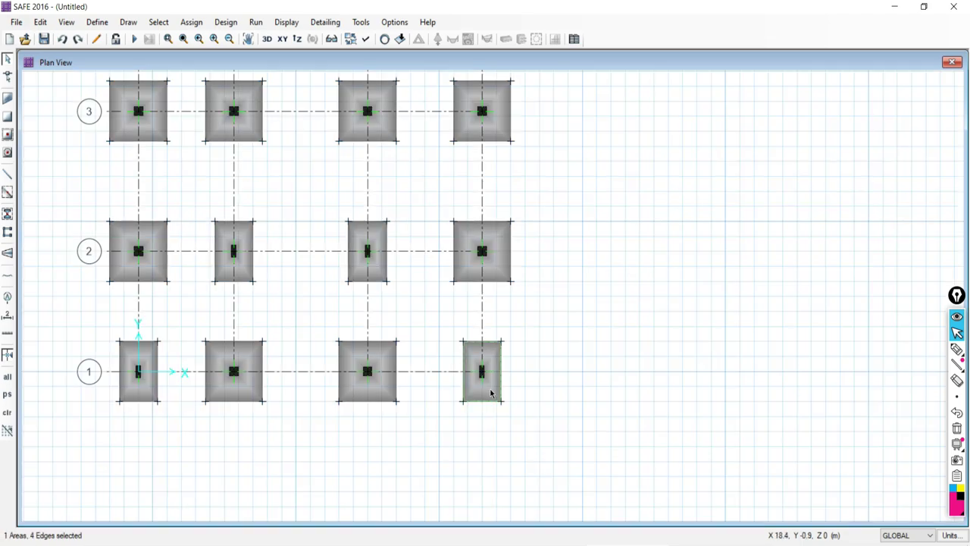
pyautogui.click(392, 400)
pyautogui.click(248, 274)
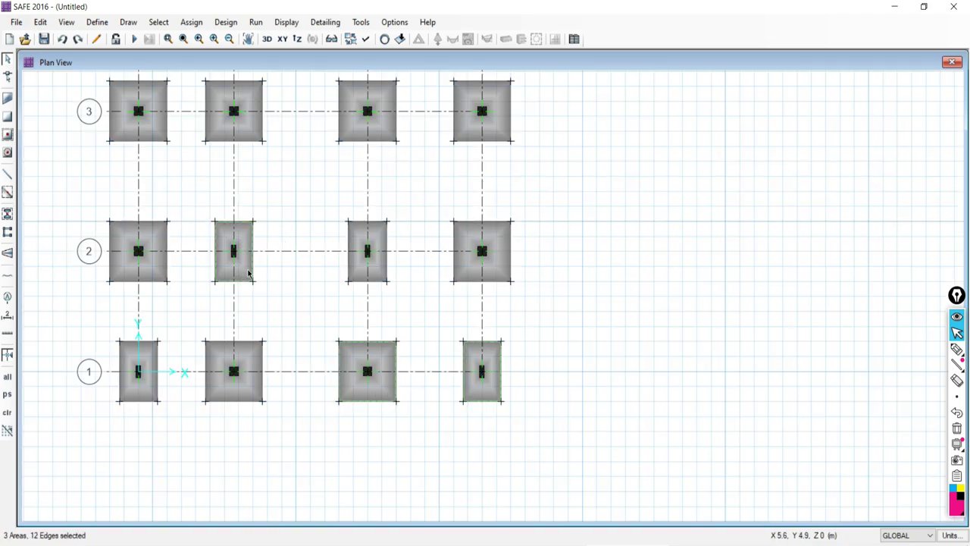
pyautogui.click(148, 130)
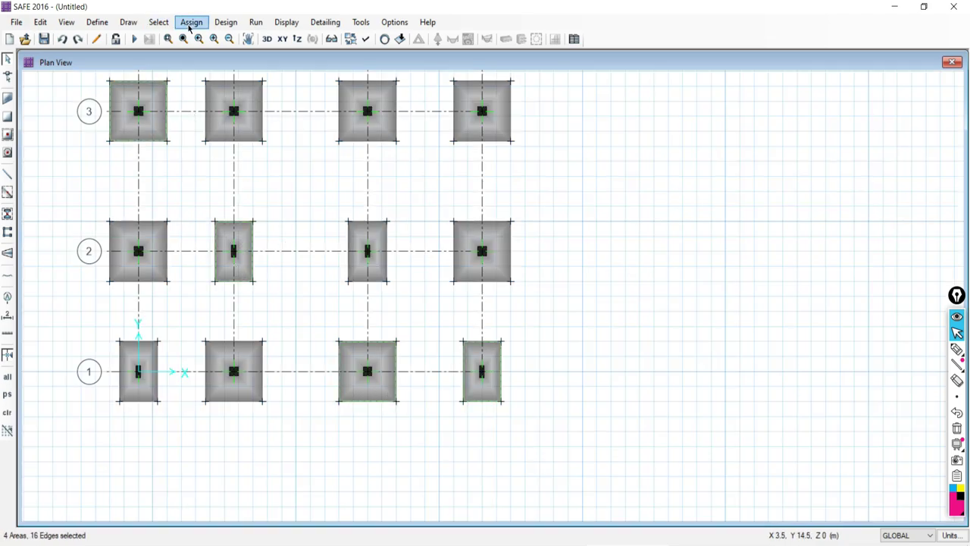
# In Define > Groups, change GROUP -01's display colour to yellow.
pyautogui.click(103, 24)
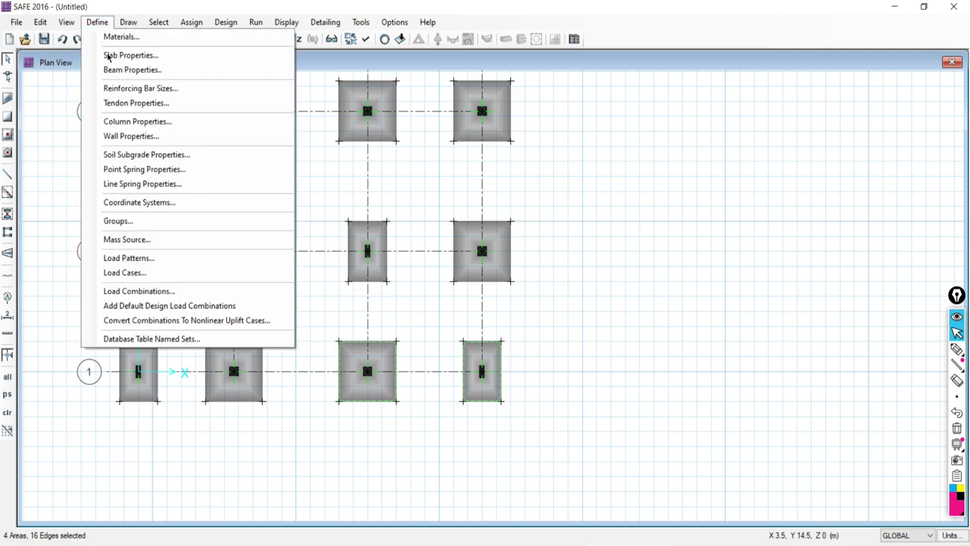
pyautogui.click(120, 222)
pyautogui.click(379, 249)
pyautogui.click(561, 219)
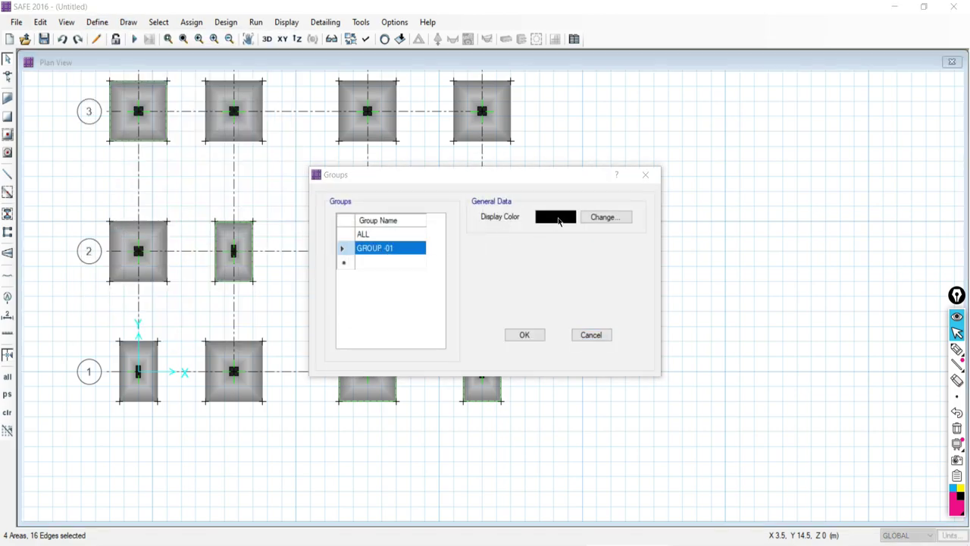
pyautogui.click(371, 163)
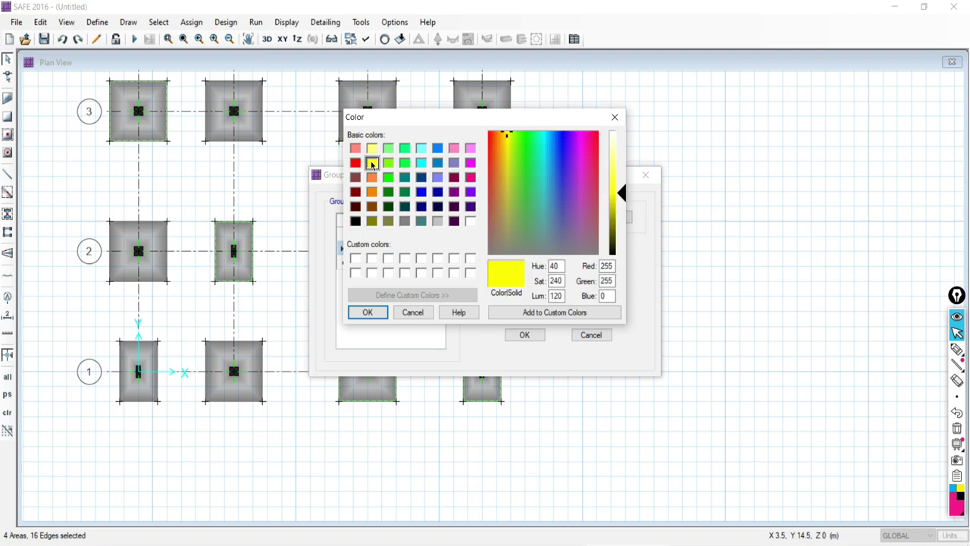
pyautogui.click(367, 312)
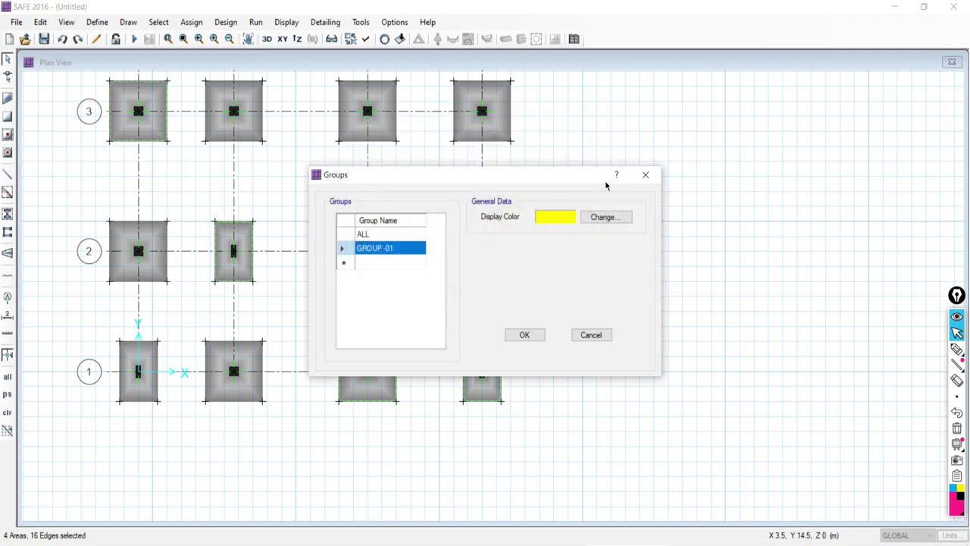
pyautogui.click(523, 335)
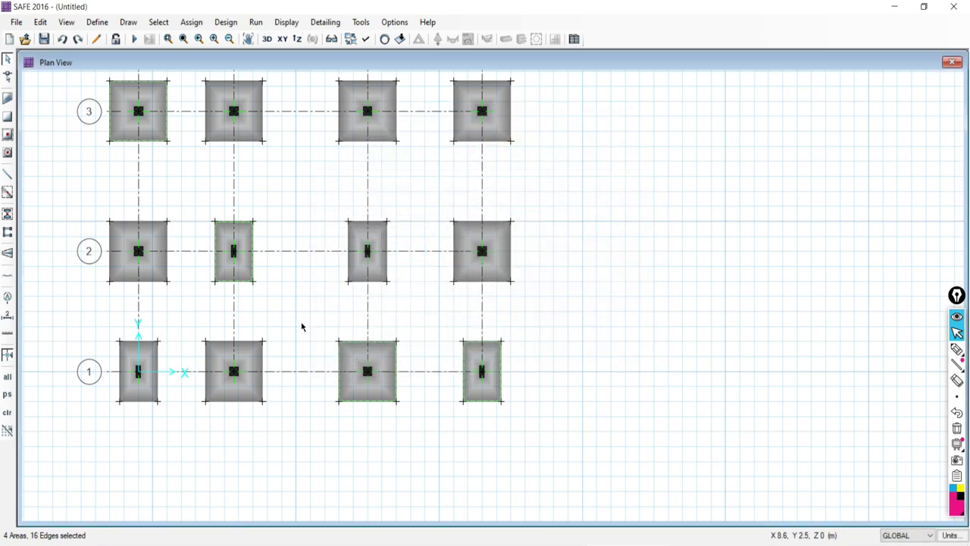
# Assign the four selected footings to GROUP -01 so they show yellow.
pyautogui.click(191, 22)
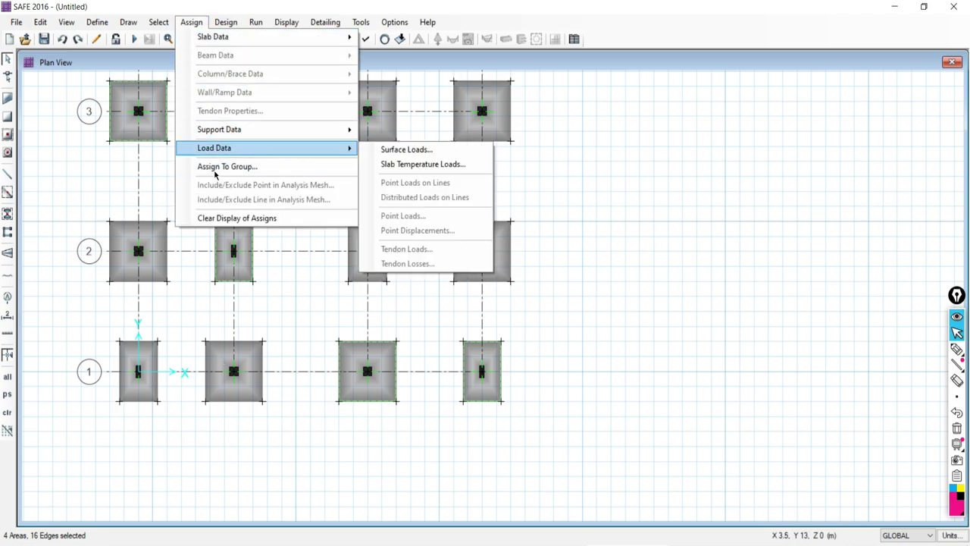
pyautogui.click(216, 168)
pyautogui.click(377, 248)
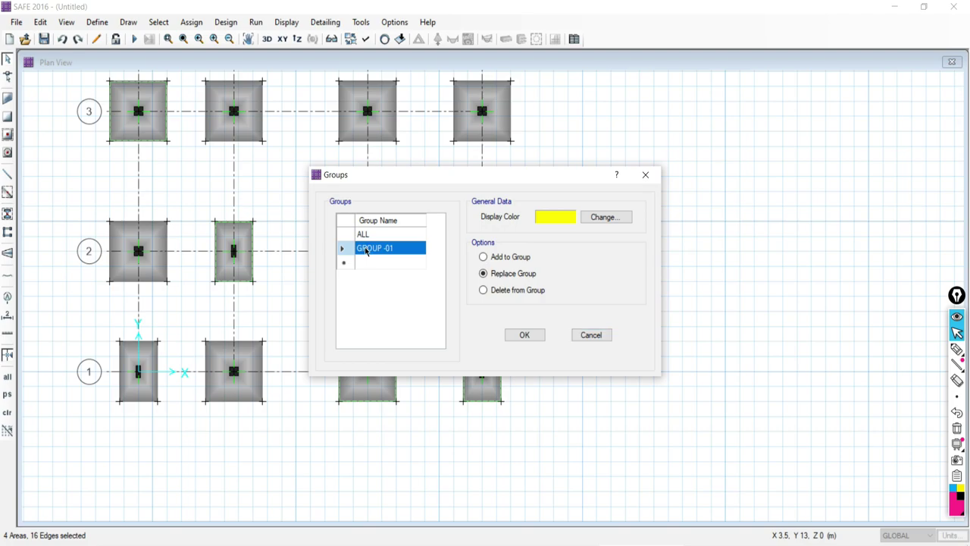
pyautogui.click(522, 335)
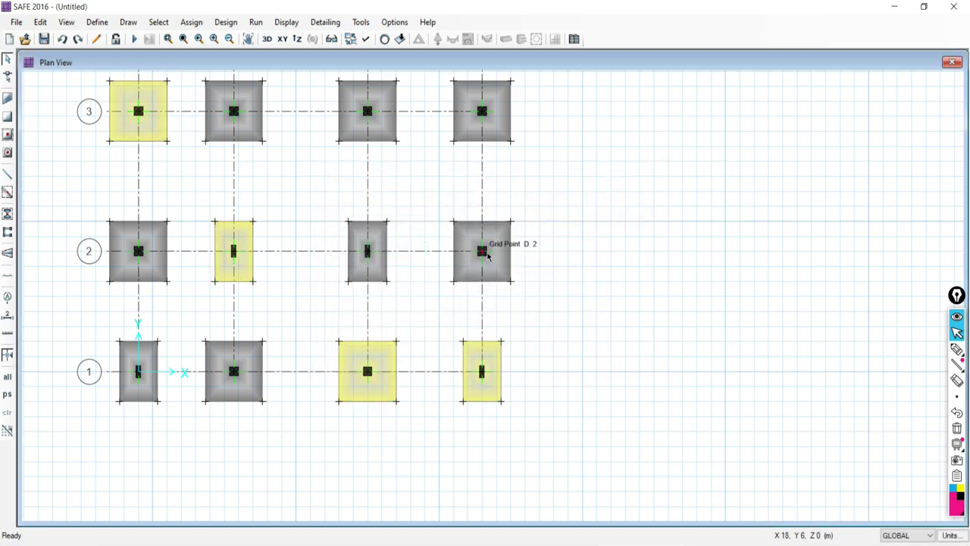
# Zoom the plan to inspect the yellow footings, then open Set Display Options.
pyautogui.scroll(-3, 493, 261)
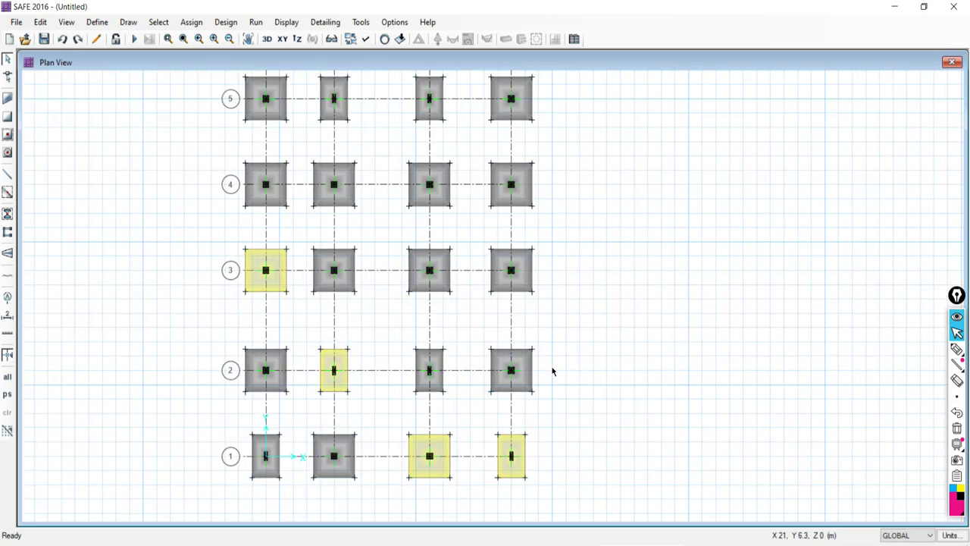
pyautogui.scroll(-2, 457, 308)
pyautogui.scroll(2, 404, 388)
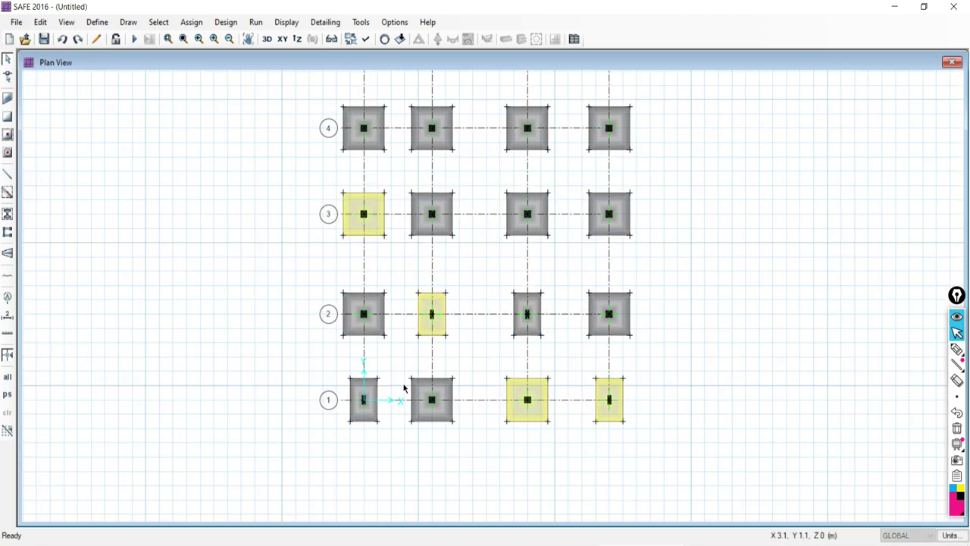
pyautogui.scroll(-2, 584, 268)
pyautogui.scroll(2, 412, 233)
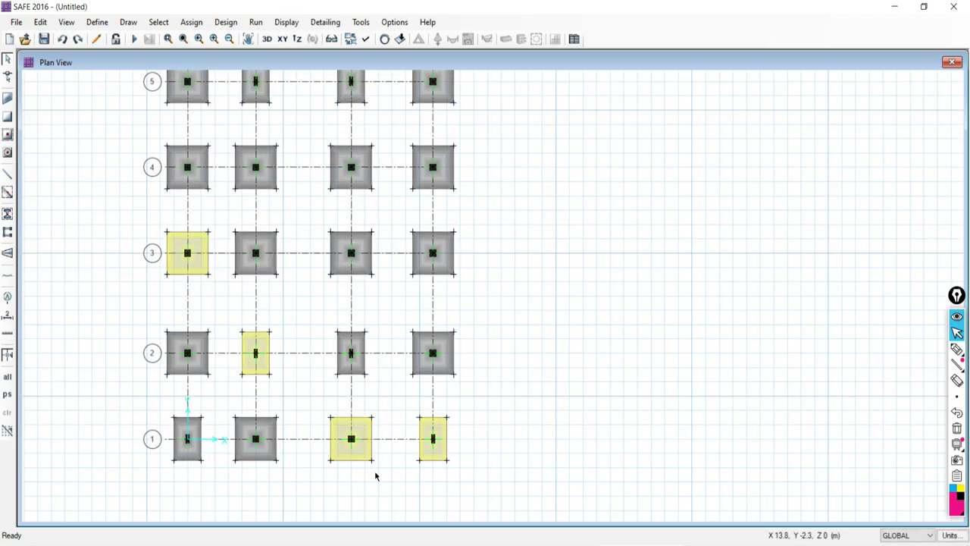
pyautogui.scroll(1, 350, 458)
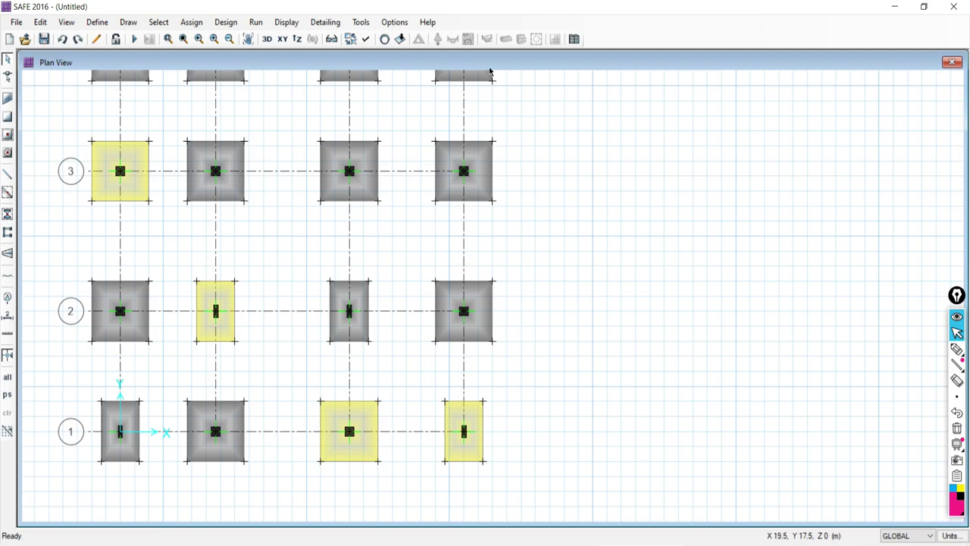
pyautogui.click(365, 41)
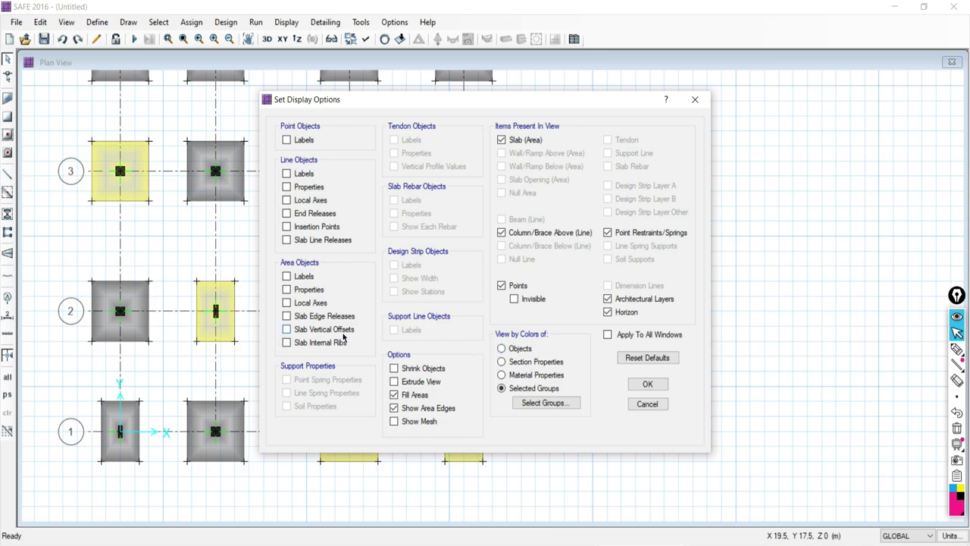
# Switch View by Colors of to Objects so all footings turn uniform grey, then reopen the dialog.
pyautogui.moveTo(346, 100); pyautogui.dragTo(580, 75)
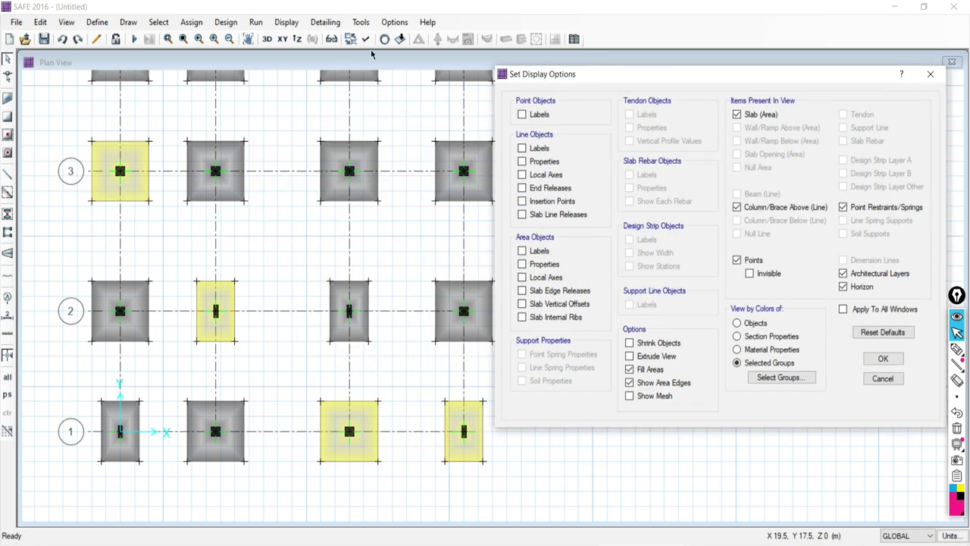
pyautogui.click(930, 73)
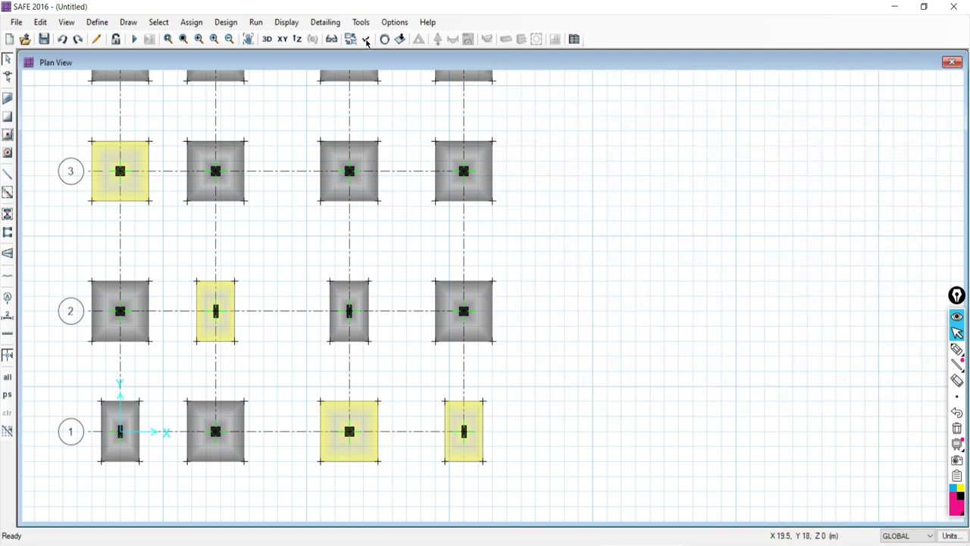
pyautogui.click(367, 40)
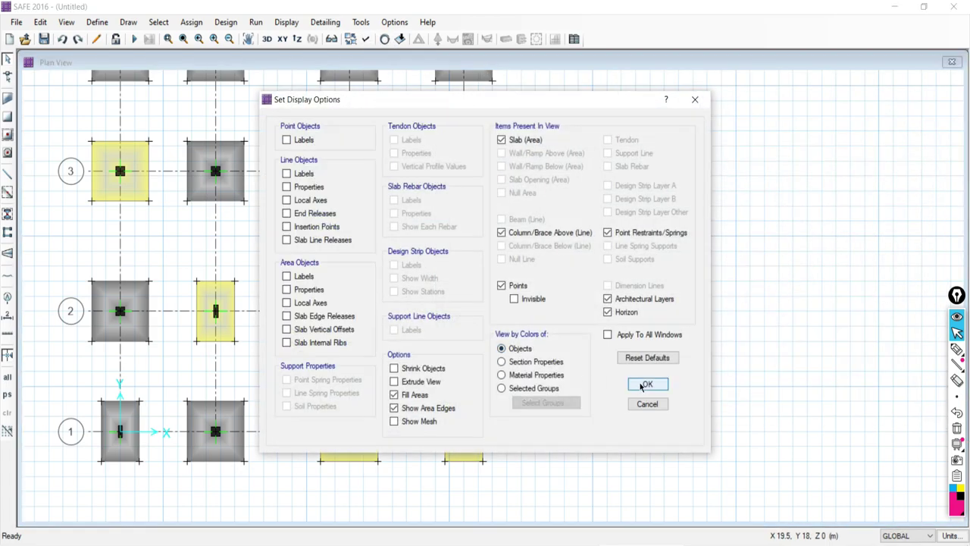
pyautogui.click(645, 384)
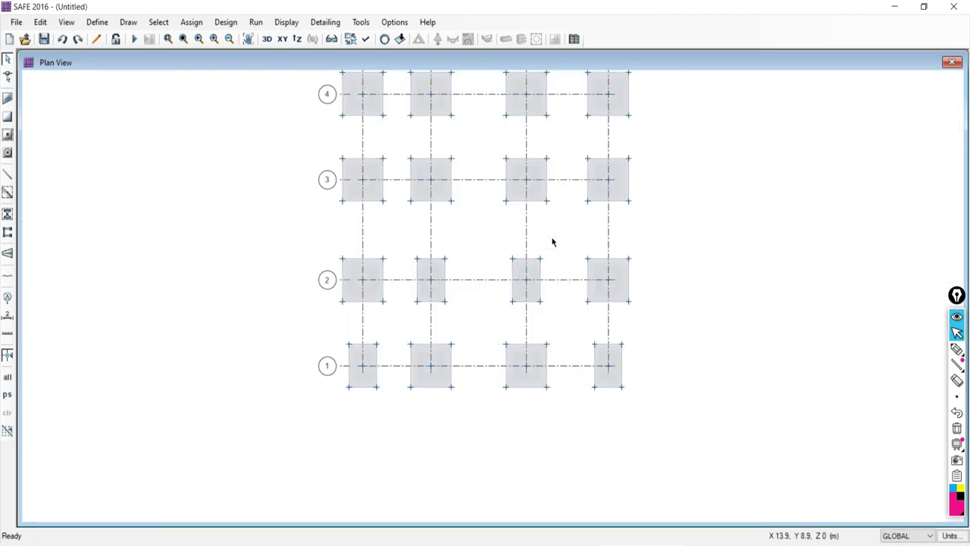
pyautogui.click(366, 40)
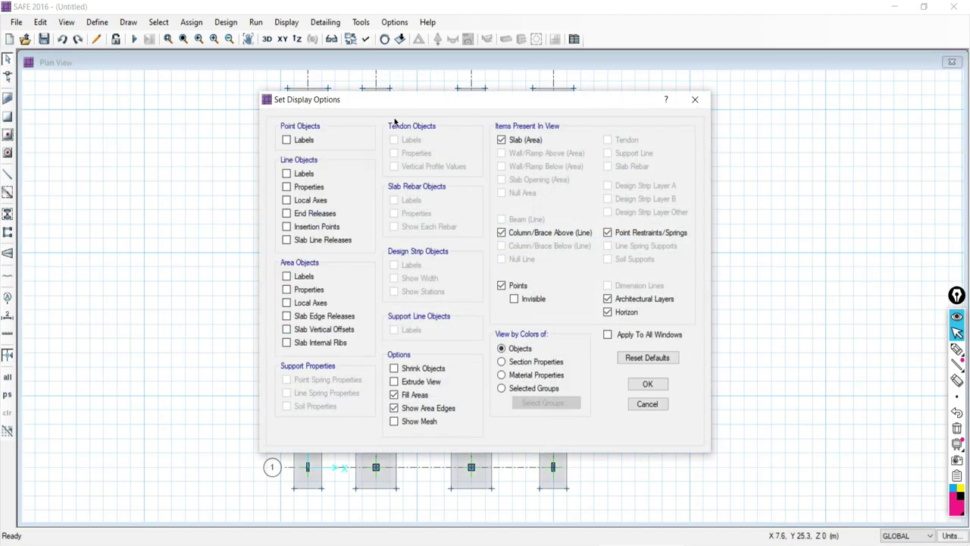
# Turn on Area Objects labels on the footing plan.
pyautogui.moveTo(417, 110); pyautogui.dragTo(740, 71)
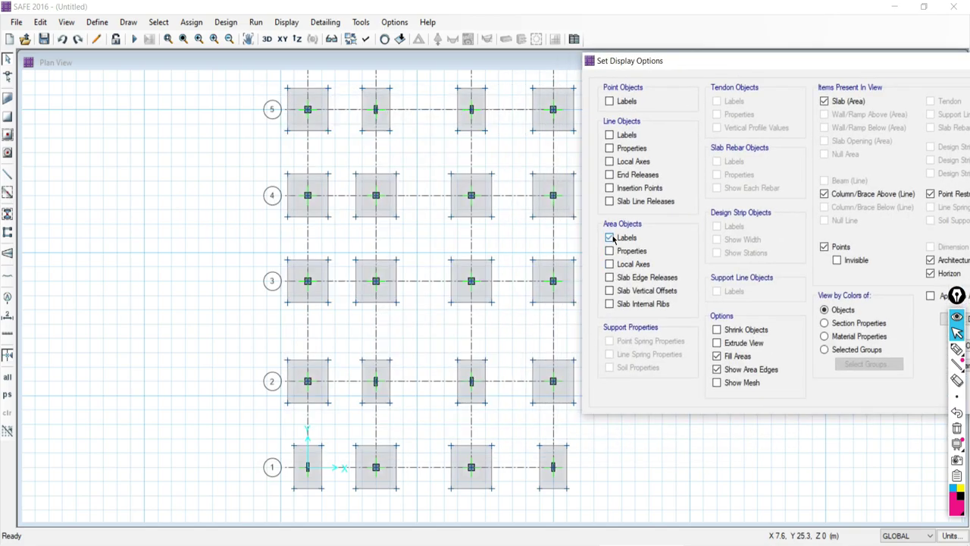
pyautogui.moveTo(855, 70); pyautogui.dragTo(786, 15)
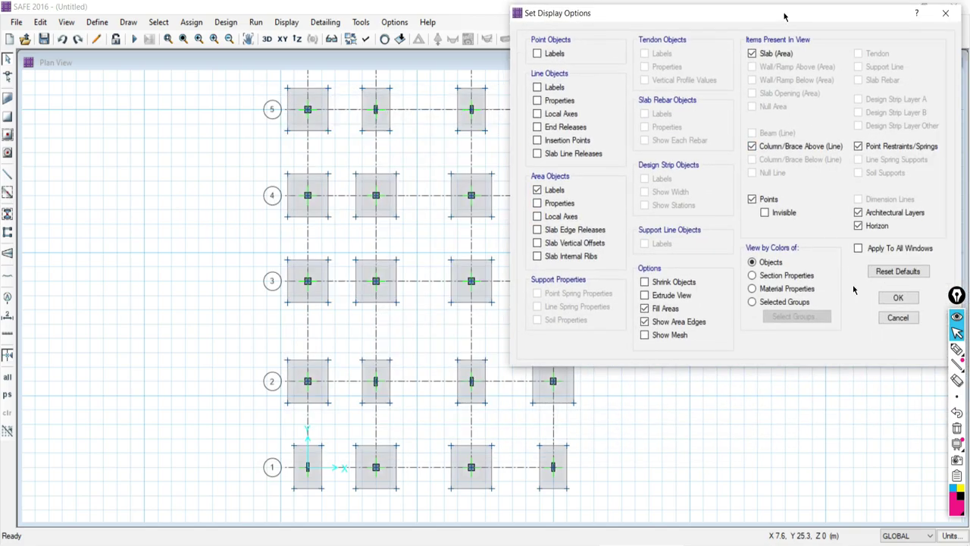
pyautogui.click(894, 297)
pyautogui.scroll(2, 344, 195)
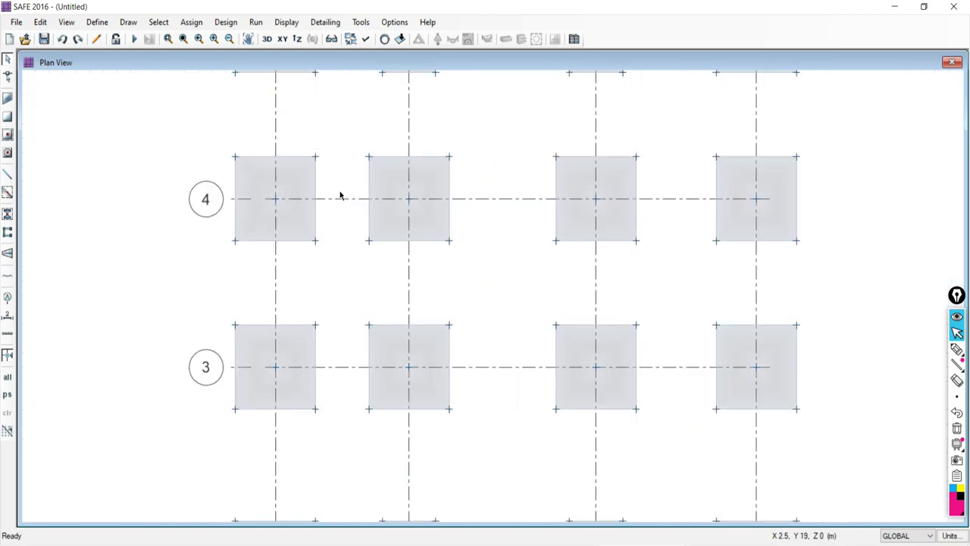
pyautogui.scroll(1, 284, 206)
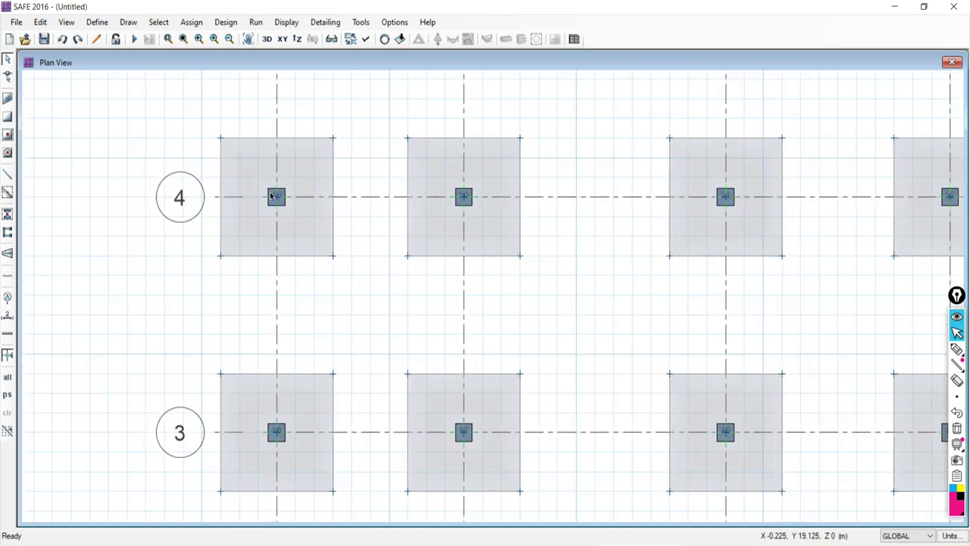
pyautogui.scroll(-2, 363, 283)
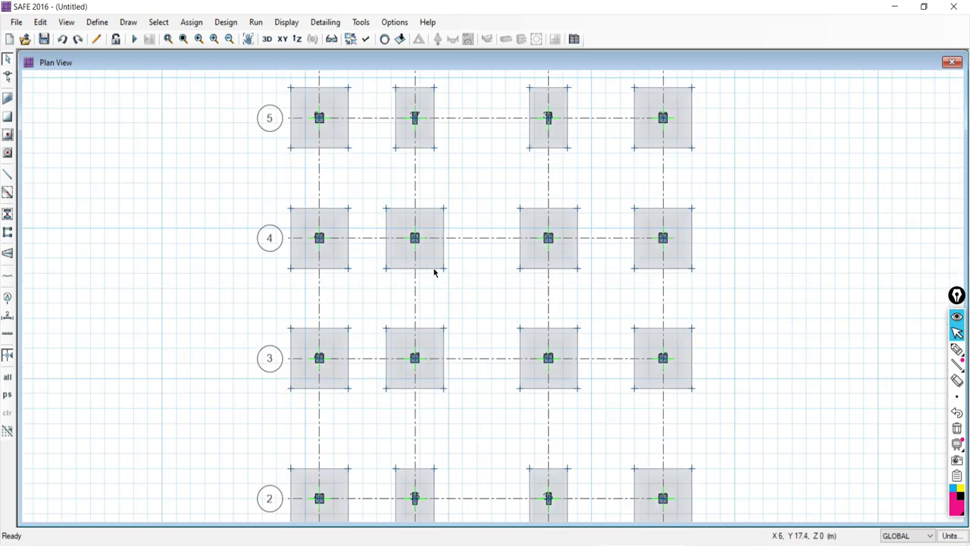
# Also show Area Objects properties, displaying F1-2X3M20 and F2-3X3M20 on the footings.
pyautogui.click(352, 39)
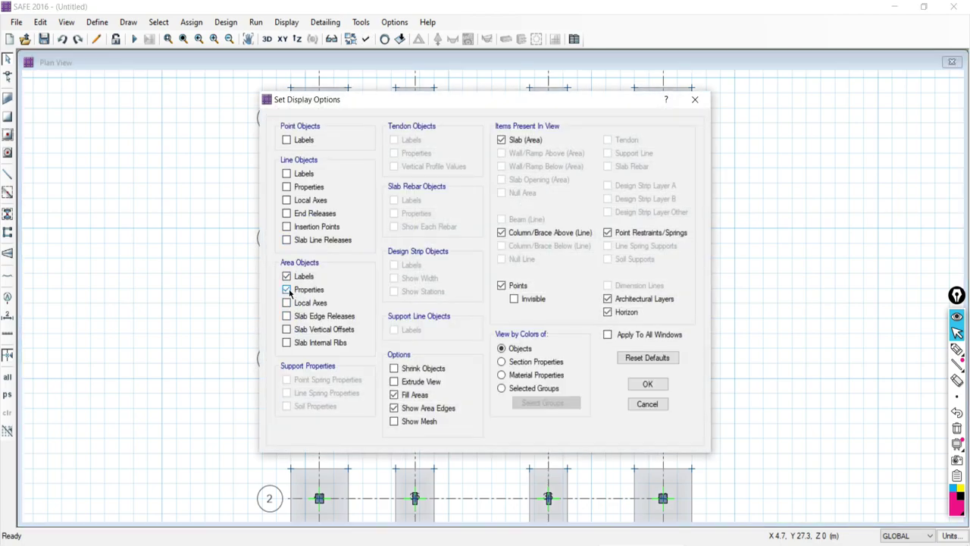
pyautogui.click(645, 385)
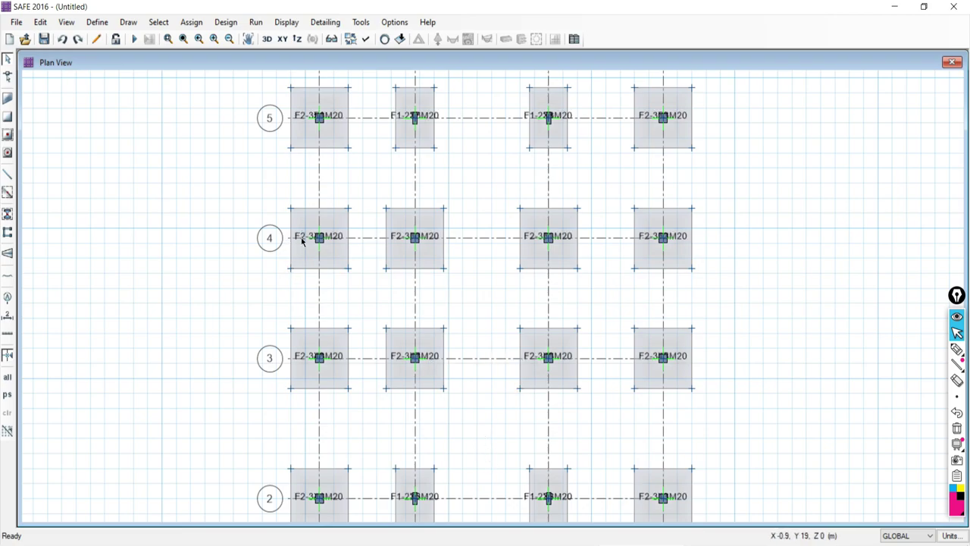
pyautogui.scroll(1, 419, 242)
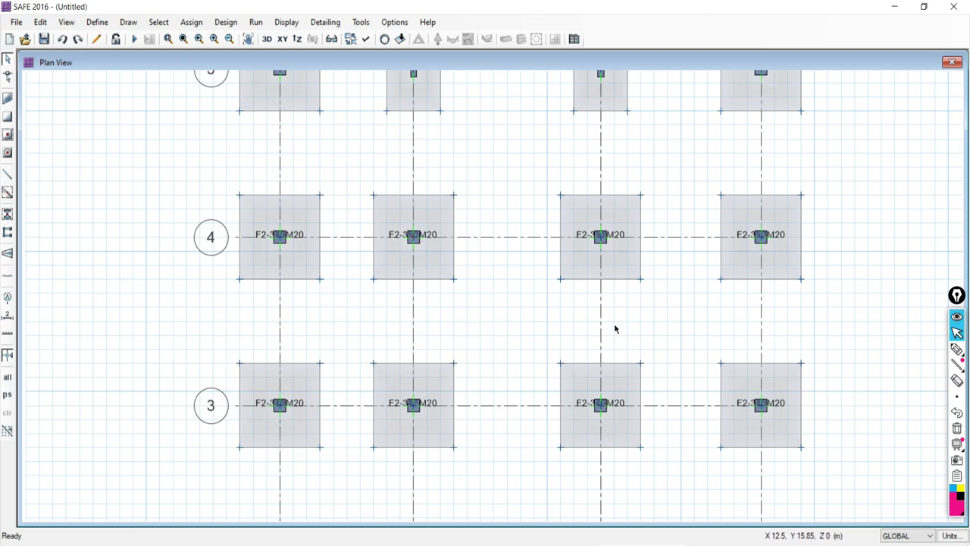
pyautogui.scroll(-2, 451, 212)
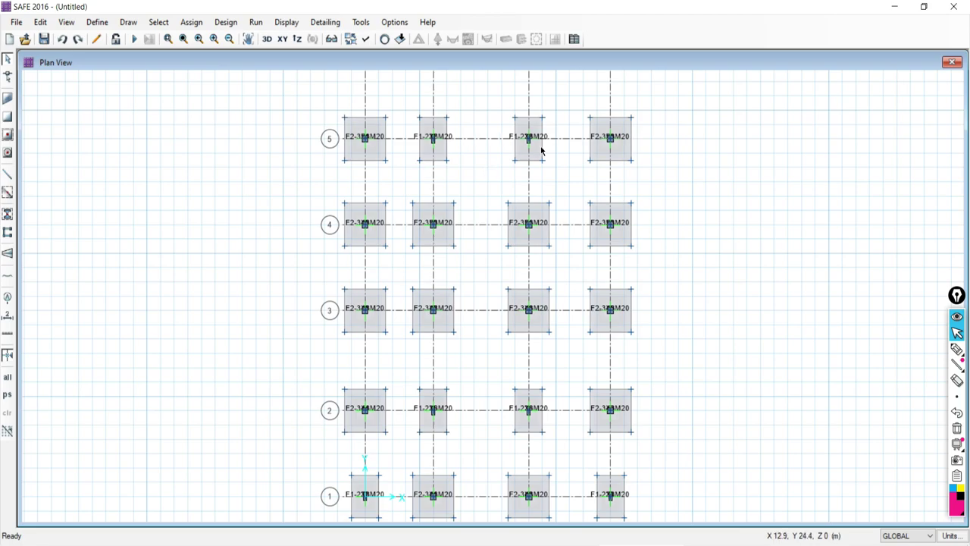
pyautogui.scroll(1, 626, 141)
pyautogui.scroll(1, 626, 141)
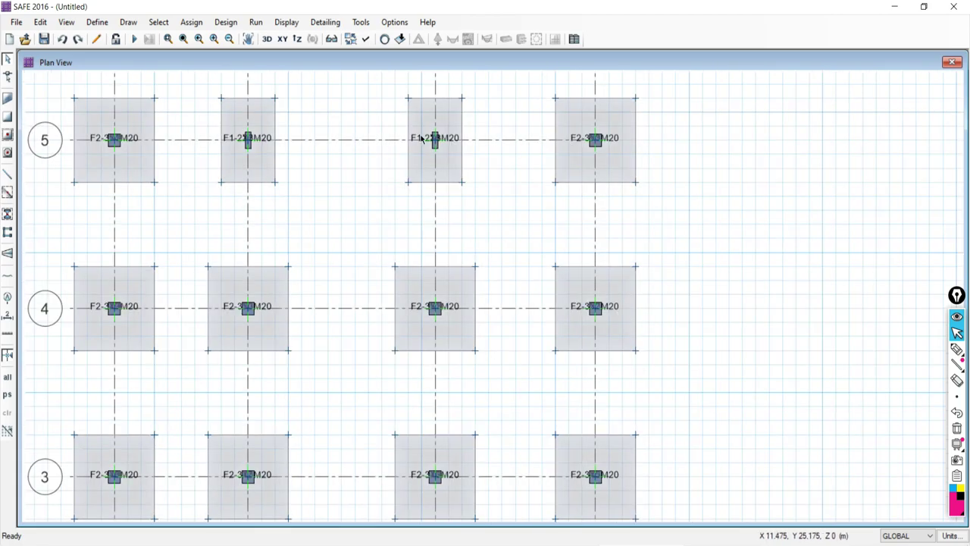
pyautogui.scroll(2, 440, 156)
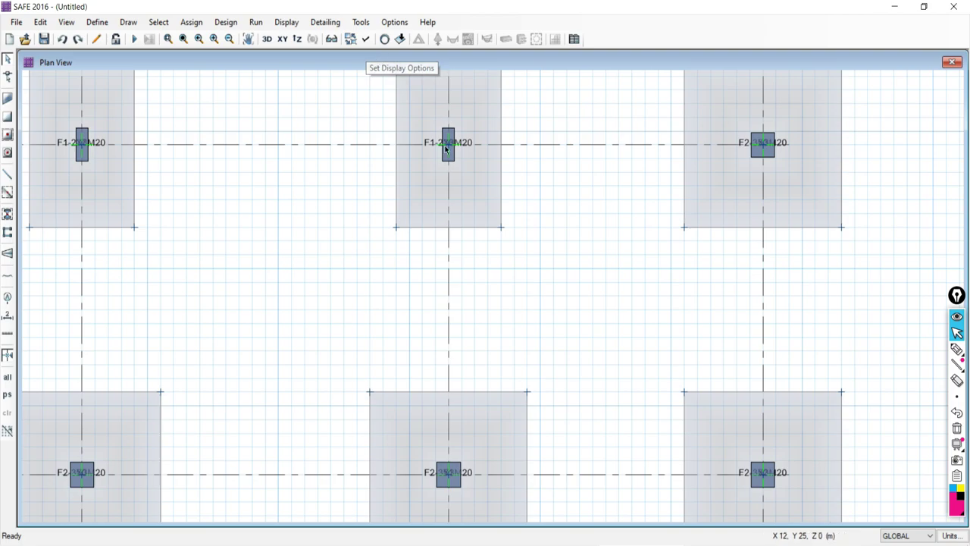
pyautogui.click(366, 42)
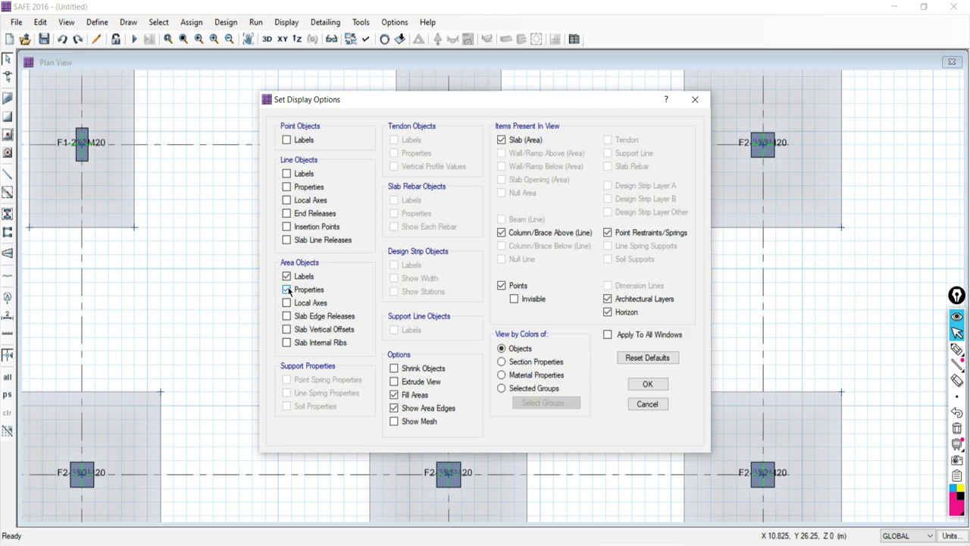
# Uncheck Area Objects > Properties, apply, and zoom out the footing plan.
pyautogui.click(287, 289)
pyautogui.click(646, 385)
pyautogui.scroll(-2, 570, 290)
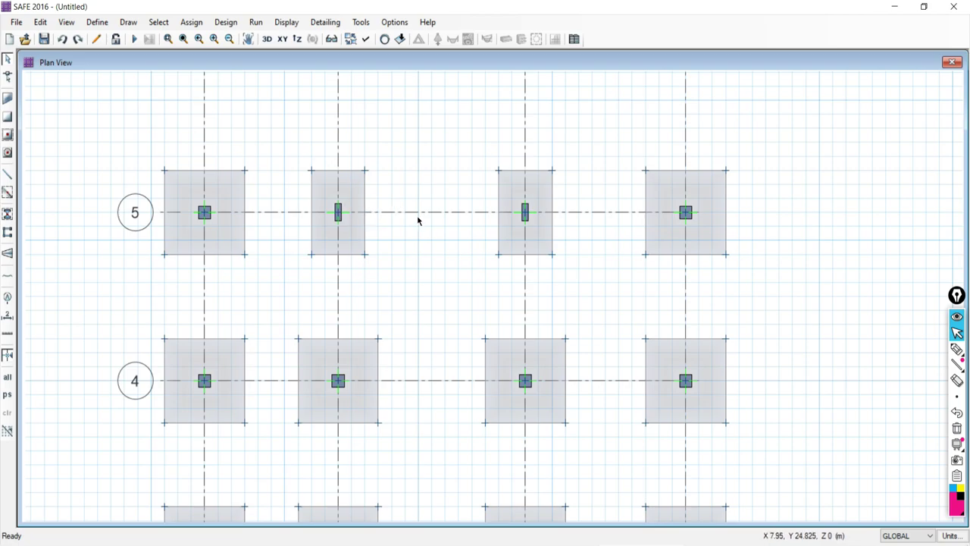
pyautogui.scroll(-1, 420, 219)
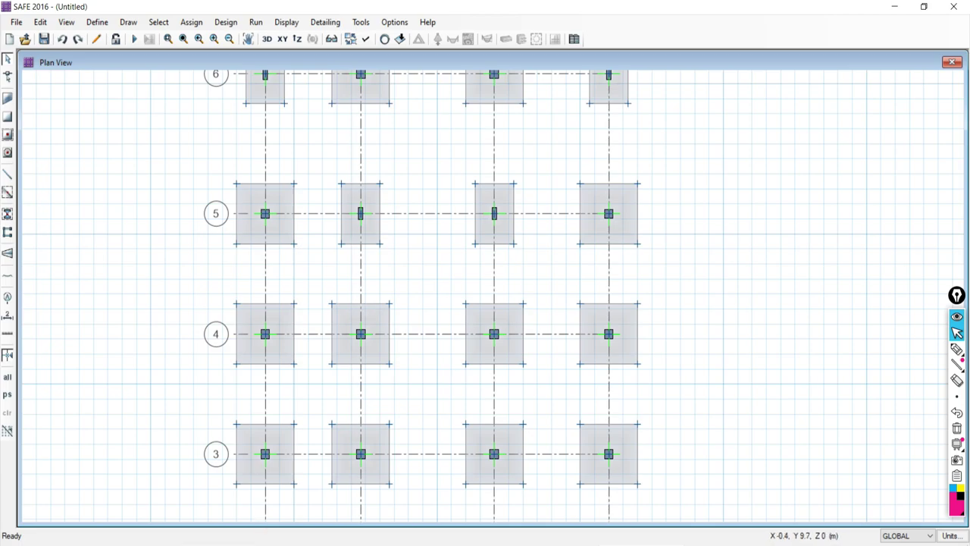
# Zoom out and pan the SAFE plan to grid line 1, then bring Google Meet to the front.
pyautogui.hotkey('alt', 'Tab')
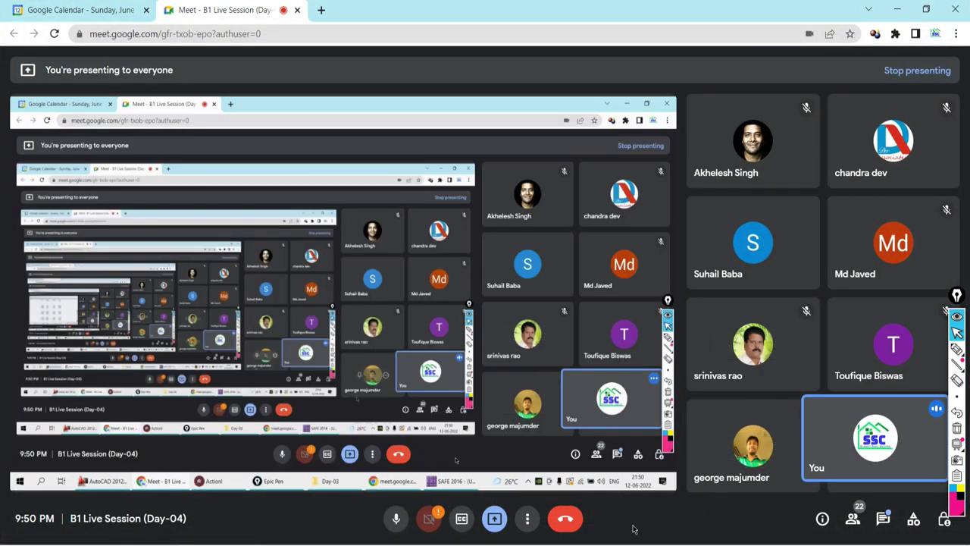
pyautogui.hotkey('alt', 'Tab')
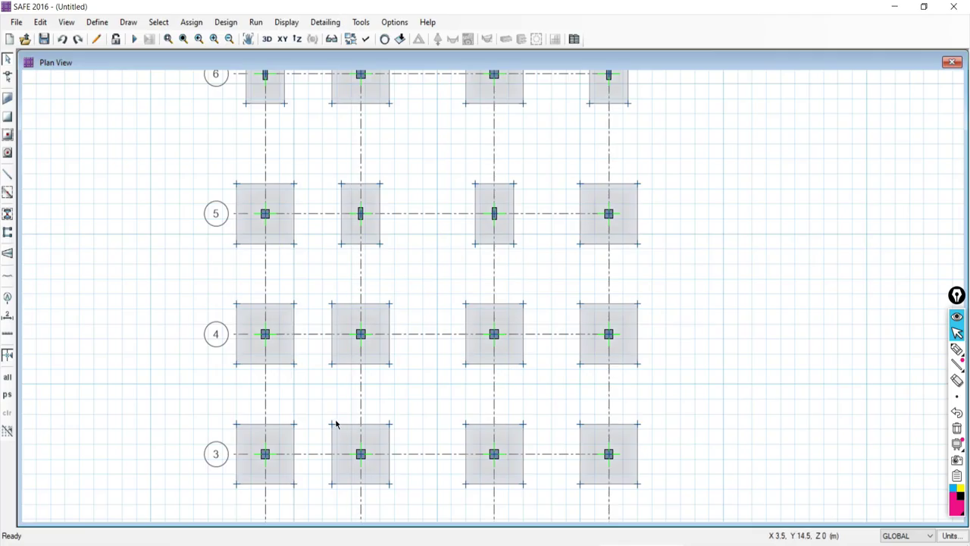
pyautogui.scroll(-2, 427, 406)
pyautogui.moveTo(451, 444); pyautogui.dragTo(455, 342, button='middle')
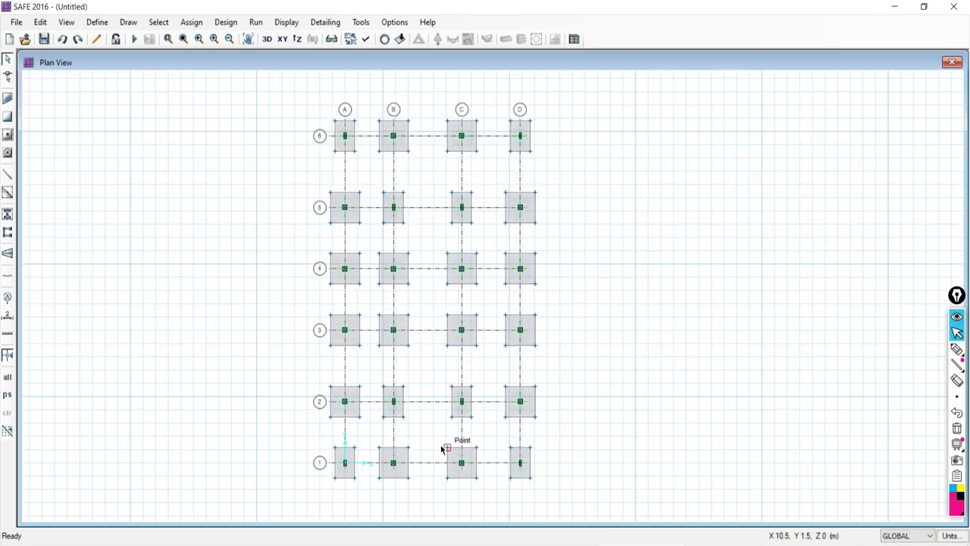
pyautogui.hotkey('alt', 'Tab')
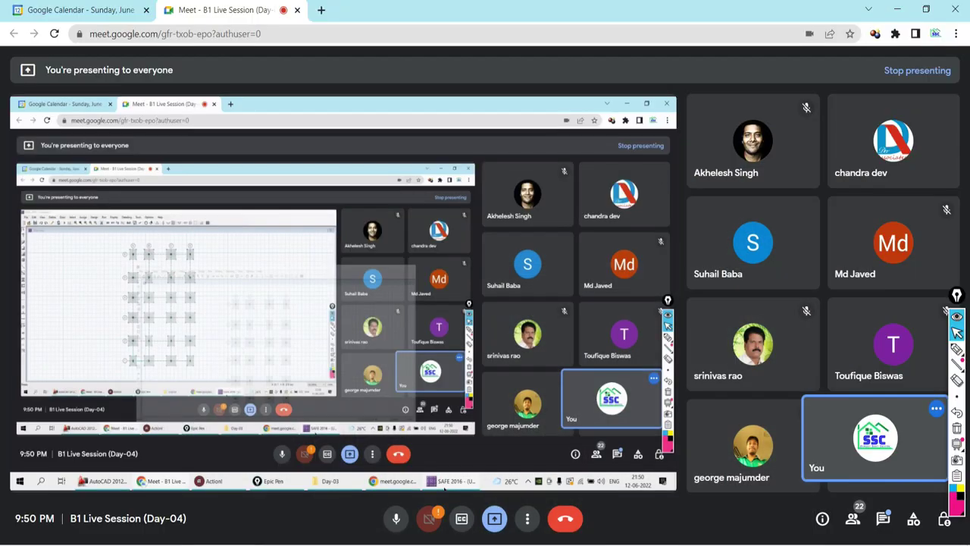